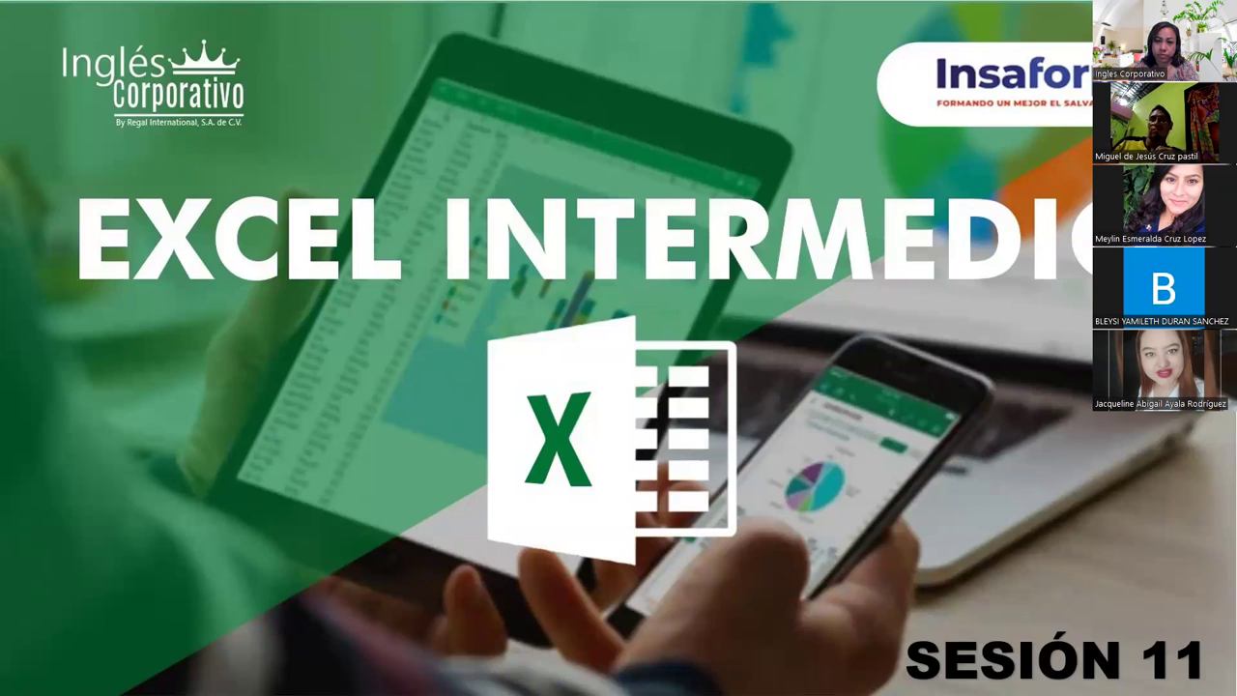
# Advance the slideshow past the AGENDA slide to the CONTENIDO SESIÓN 11 slide
pyautogui.press('Right')
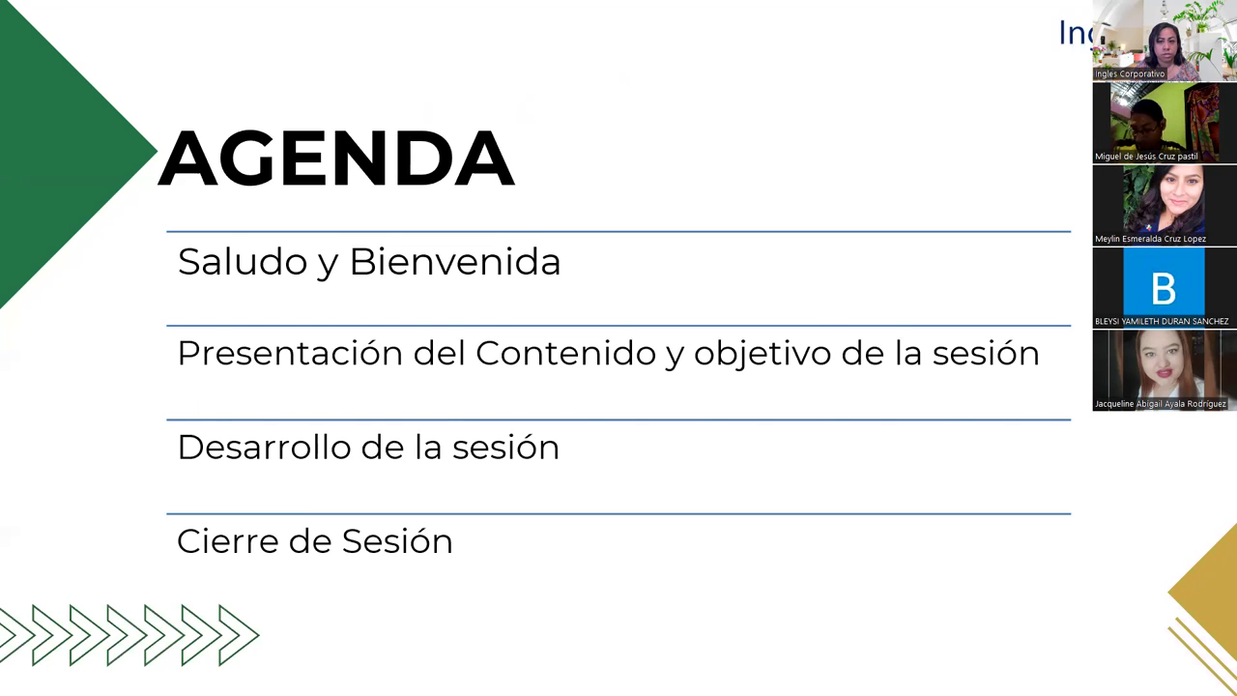
pyautogui.press('Right')
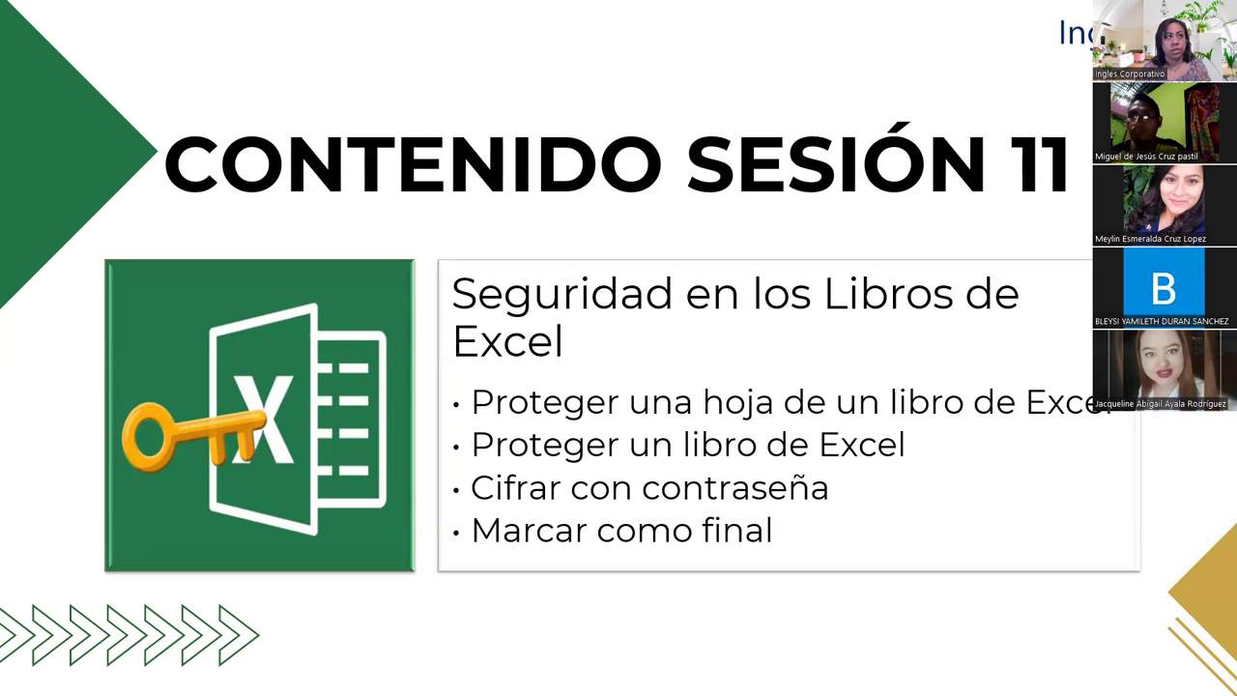
# Advance past the objective slide to 'SEGURIDAD EN LOS LIBROS DE EXCEL'
pyautogui.press('Right')
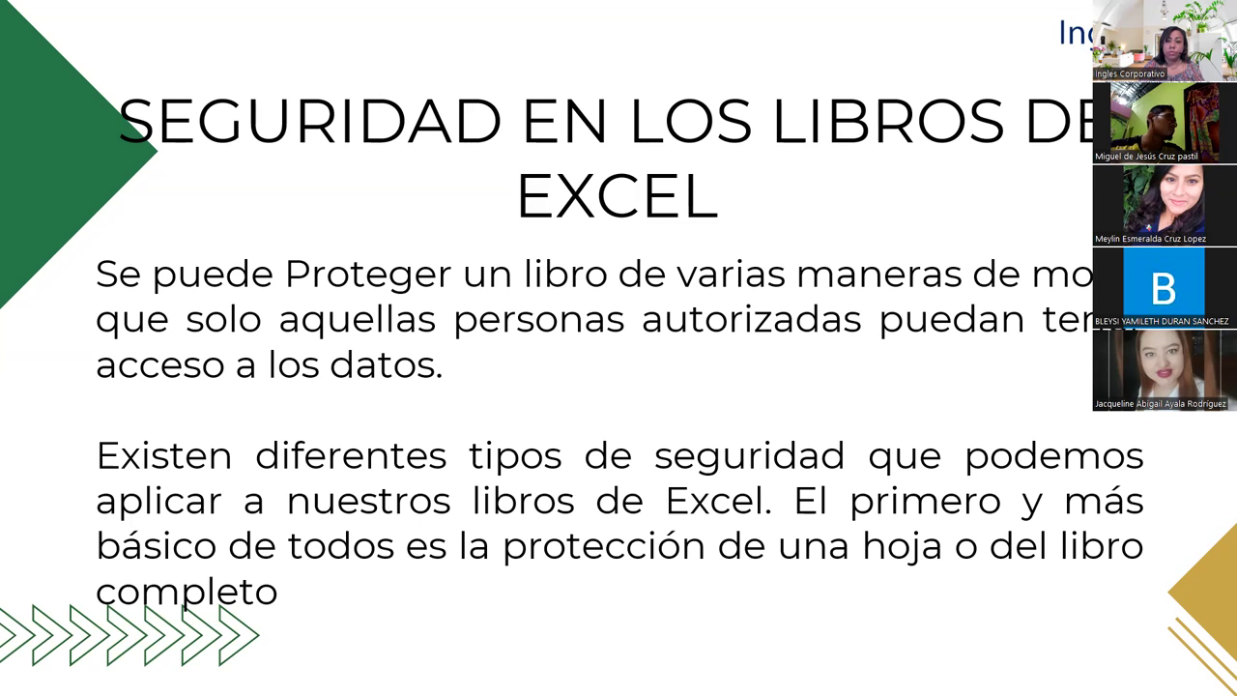
# Show the 'Proteger la hoja de cálculo' slide, then switch to the Práctica Sesión 10 workbook
pyautogui.press('Right')
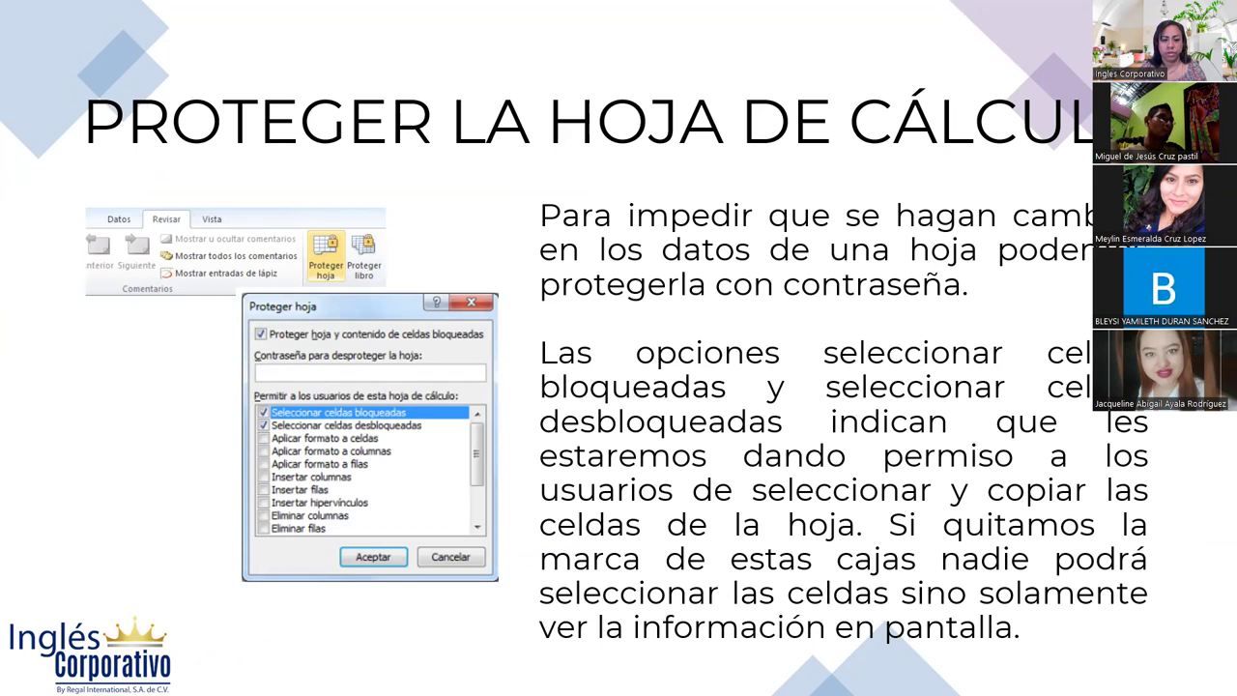
pyautogui.hotkey('alt', 'Tab')
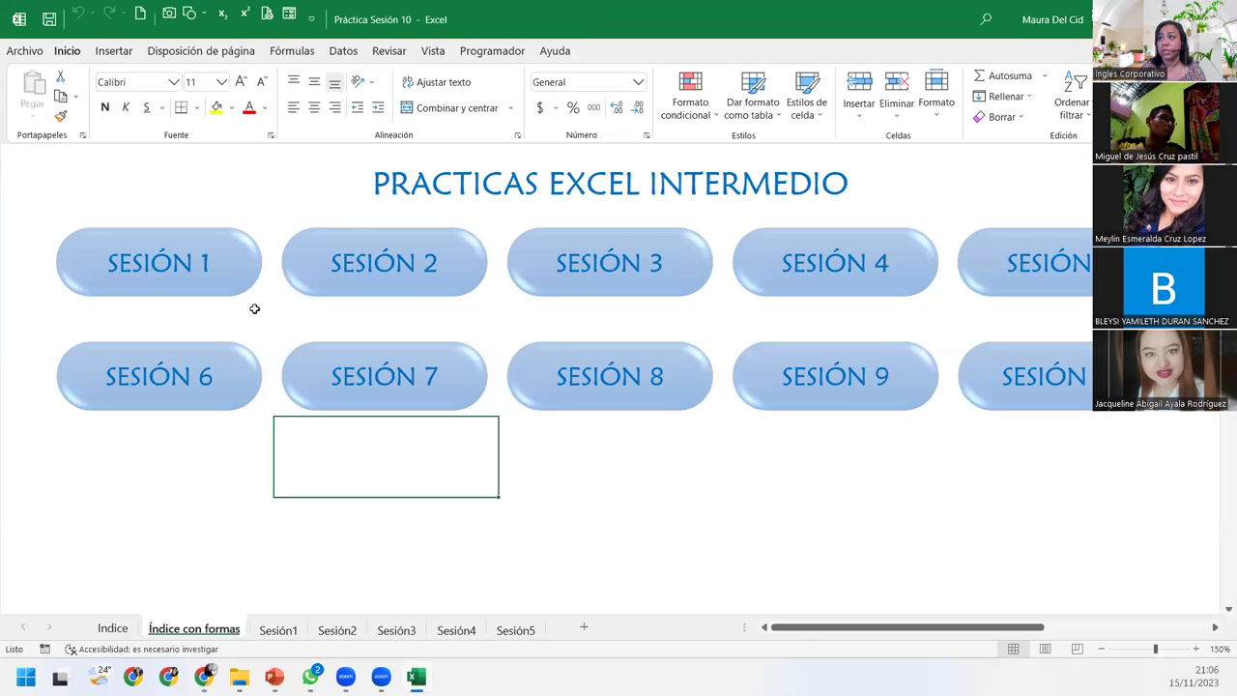
# Select several cells on the Índice con formas sheet, then bring up the Revisar protection commands
pyautogui.moveTo(214, 537); pyautogui.dragTo(184, 486)
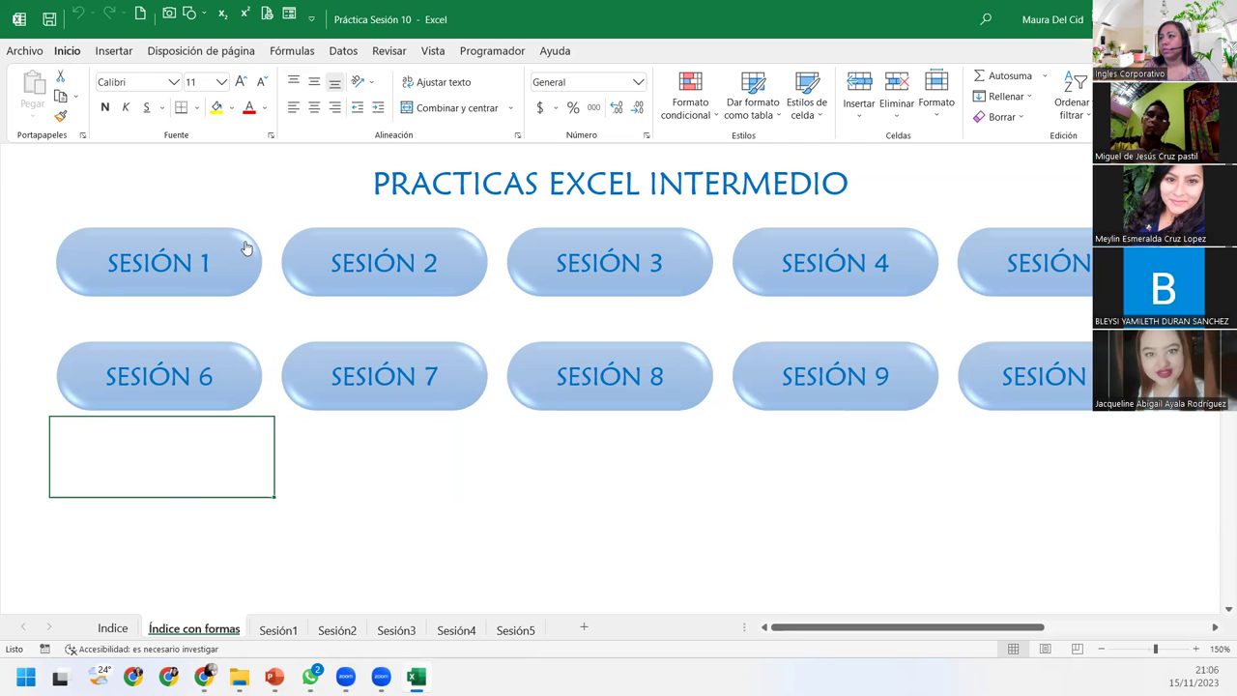
pyautogui.click(233, 154)
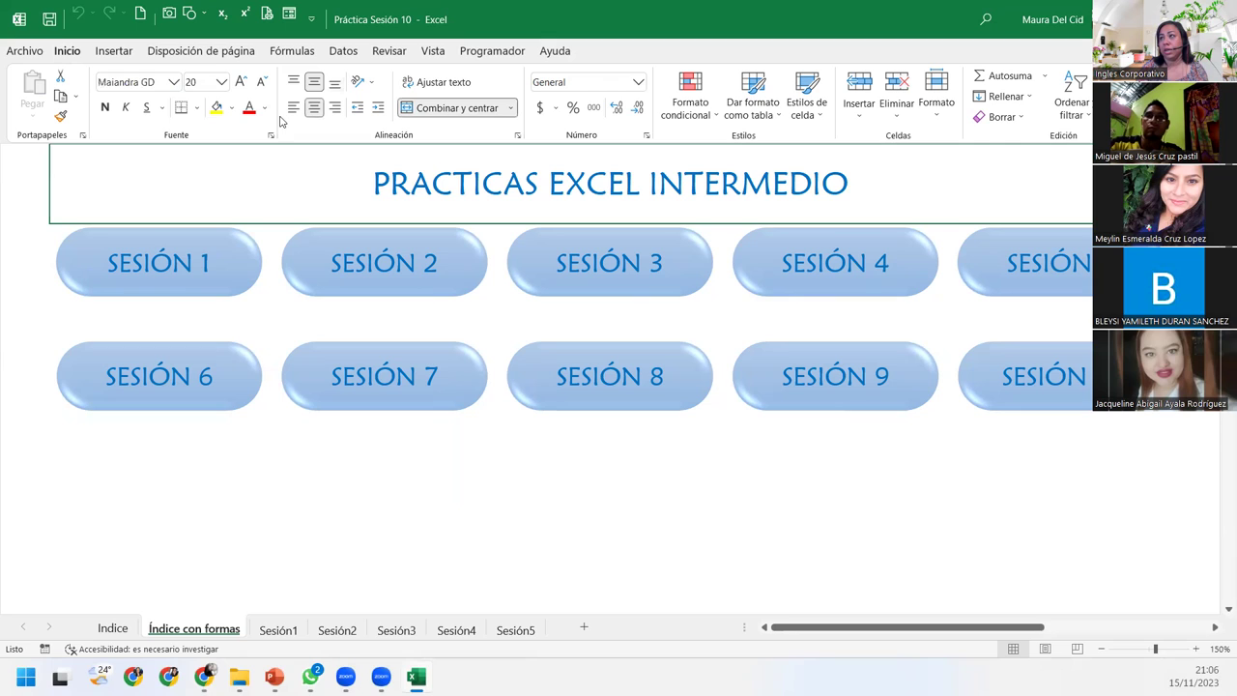
pyautogui.click(187, 309)
pyautogui.click(468, 319)
pyautogui.click(672, 308)
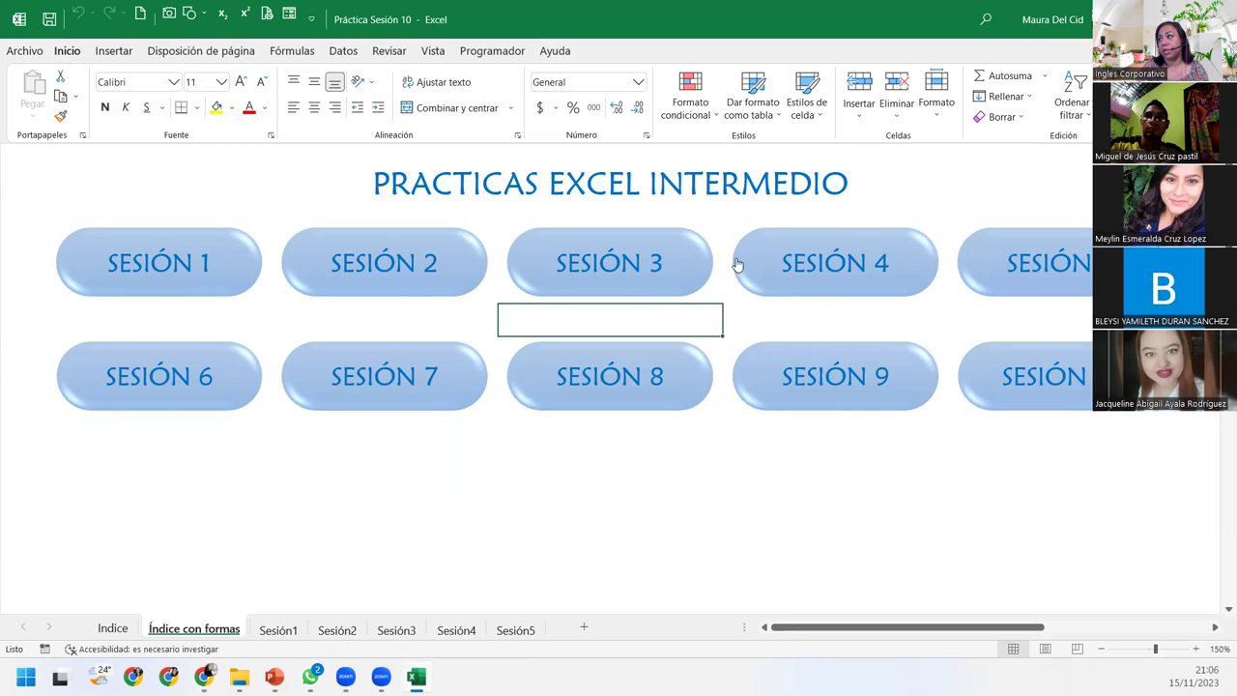
pyautogui.click(719, 243)
pyautogui.click(712, 461)
pyautogui.click(183, 602)
pyautogui.click(52, 539)
pyautogui.click(24, 436)
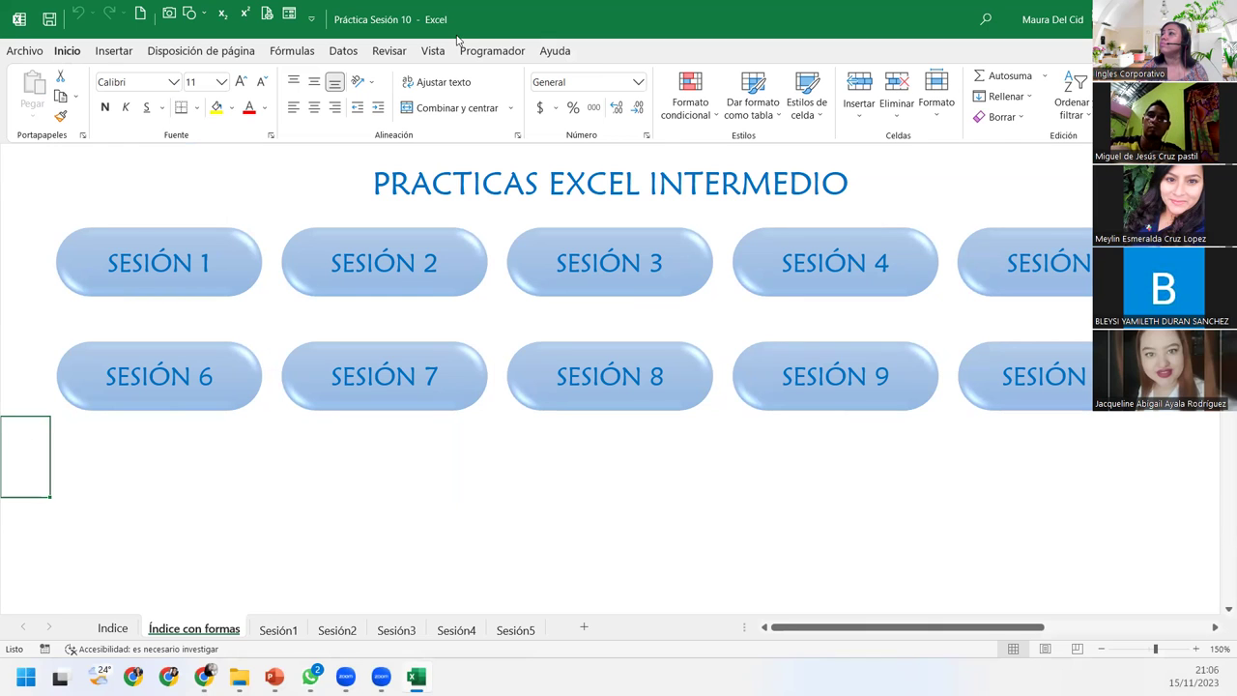
pyautogui.click(392, 53)
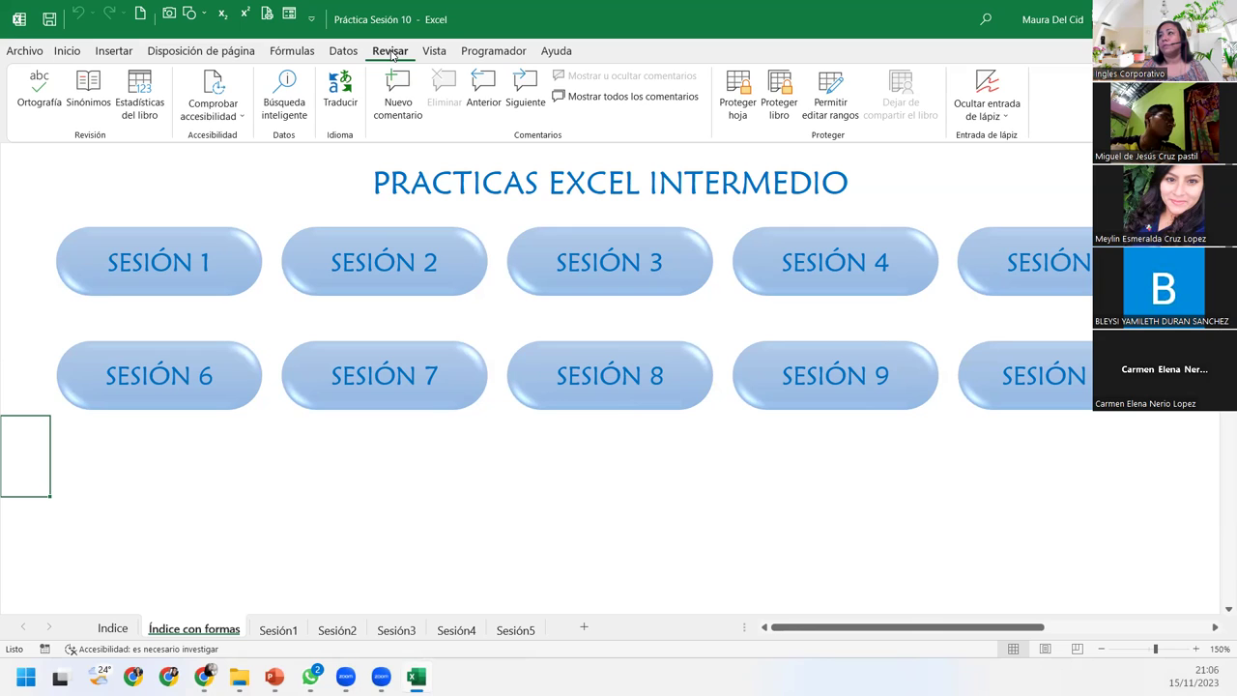
# Protect the sheet with a password, disallowing selection of locked and unlocked cells
pyautogui.click(734, 118)
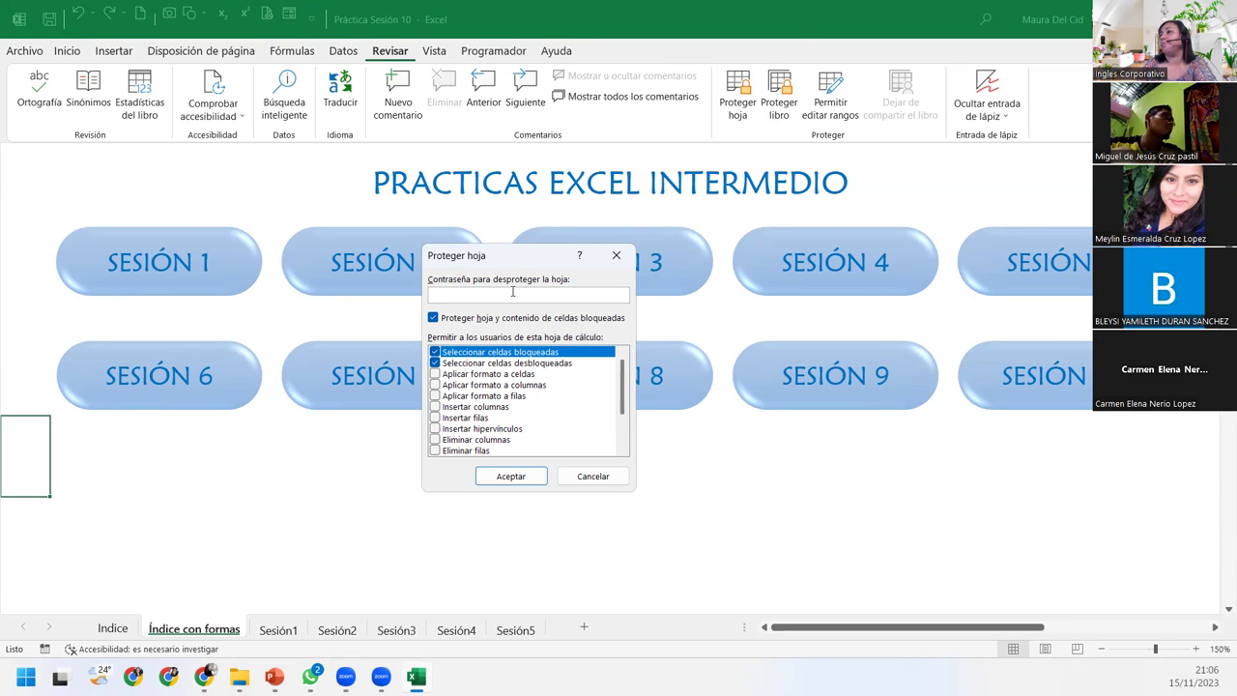
pyautogui.click(434, 362)
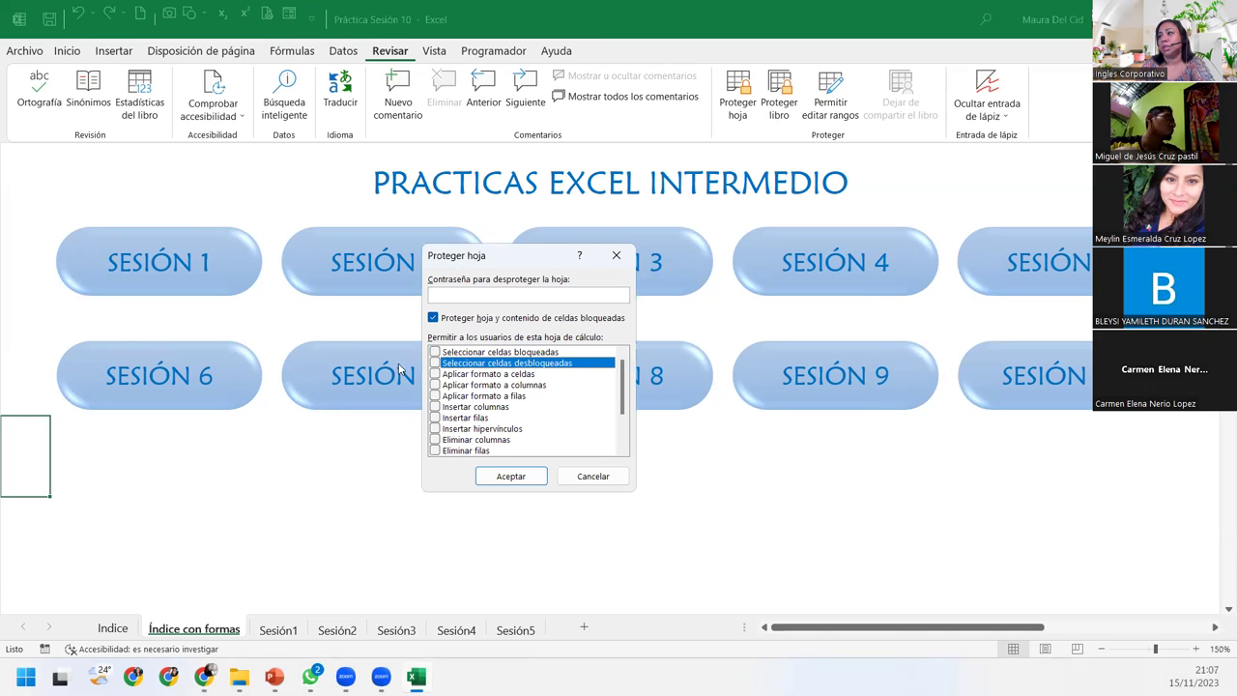
pyautogui.click(448, 295)
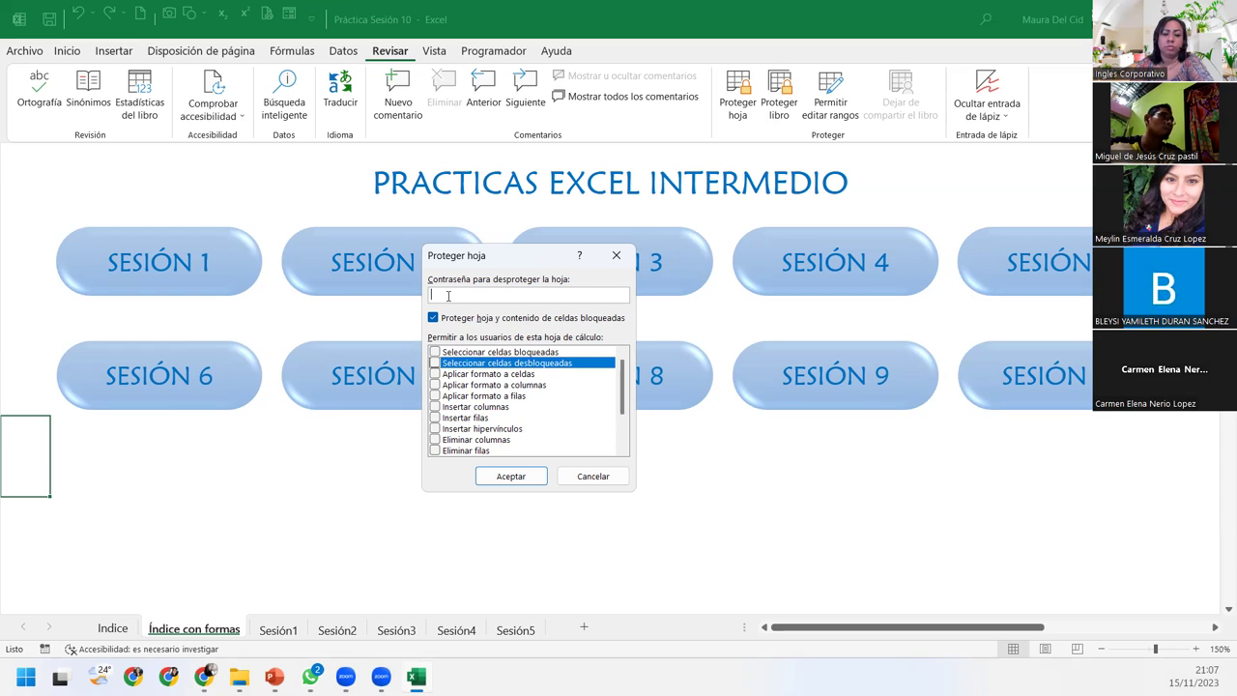
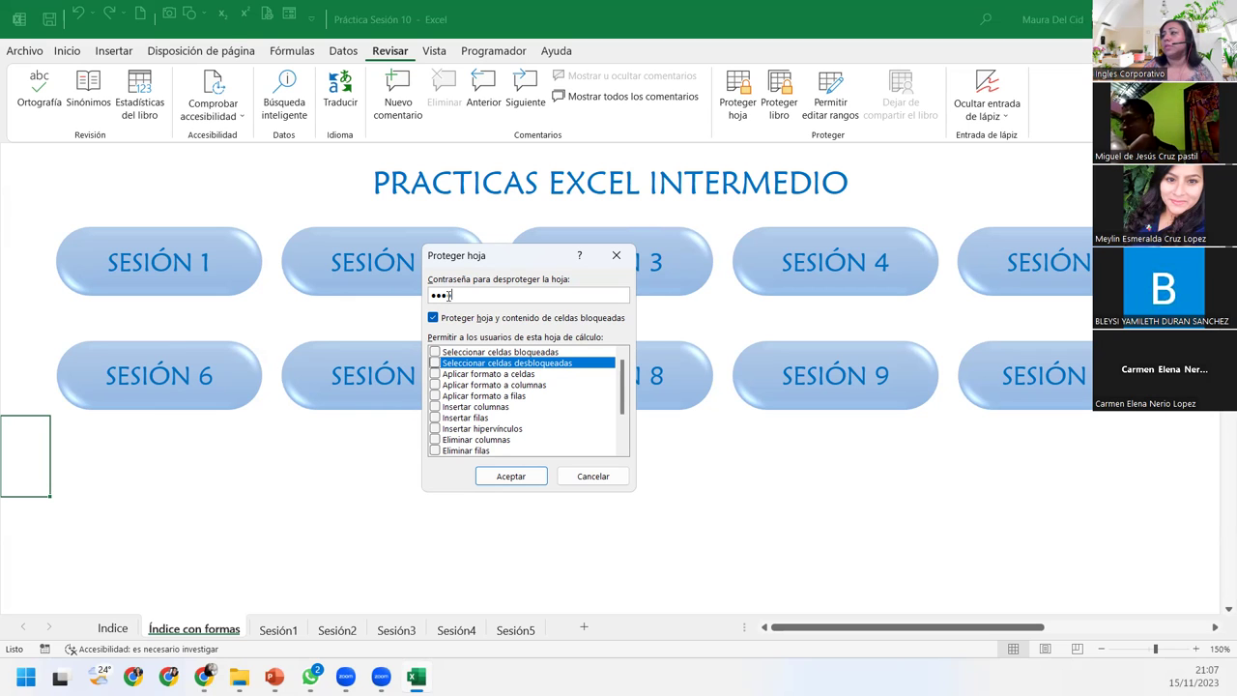
pyautogui.click(502, 486)
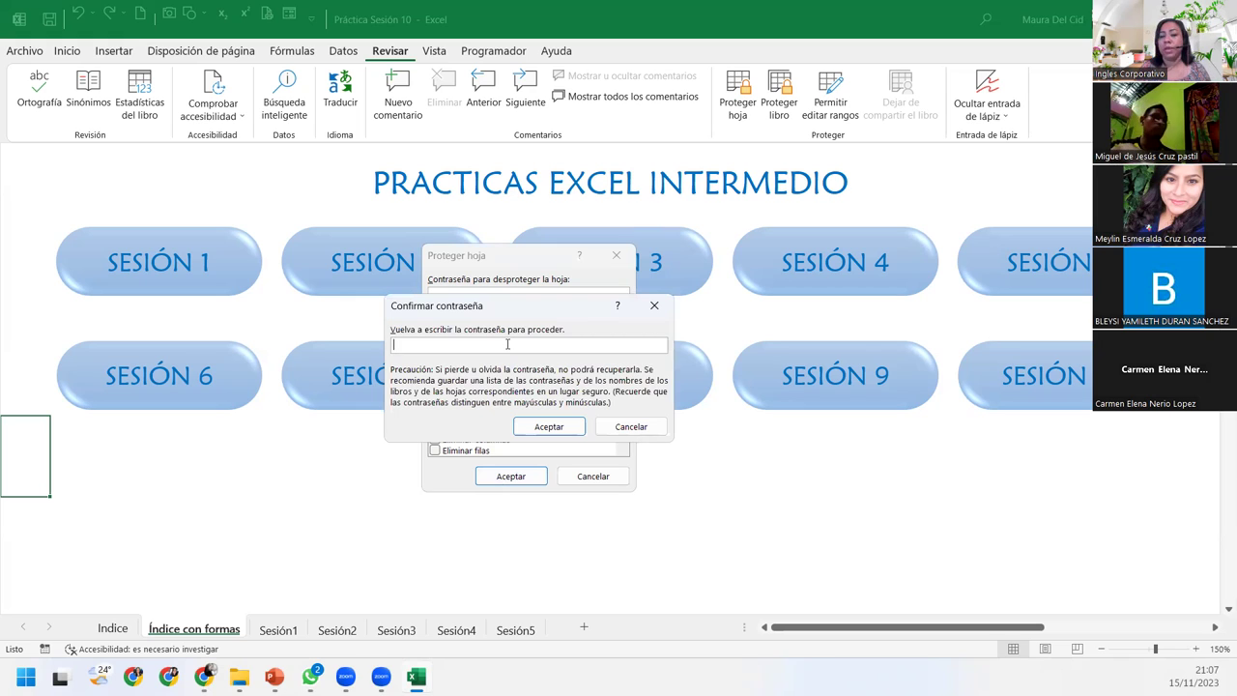
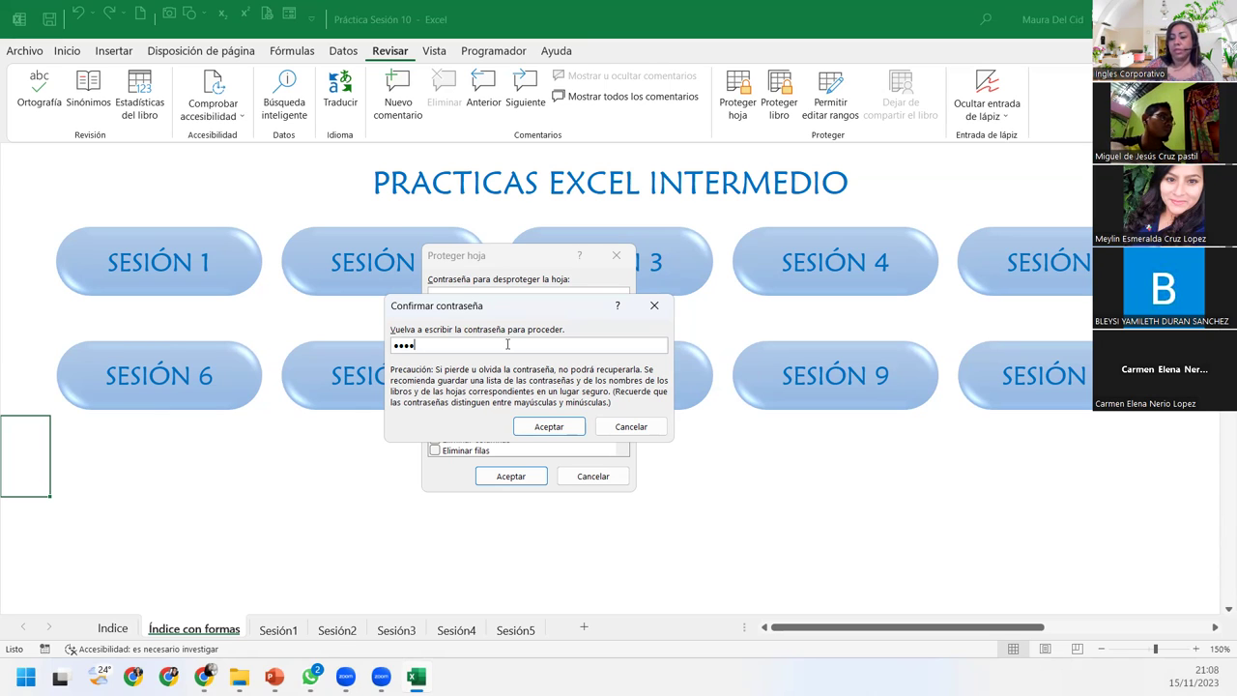
# Re-enter the same password to confirm protection of the Índice con formas sheet
pyautogui.press('Return')
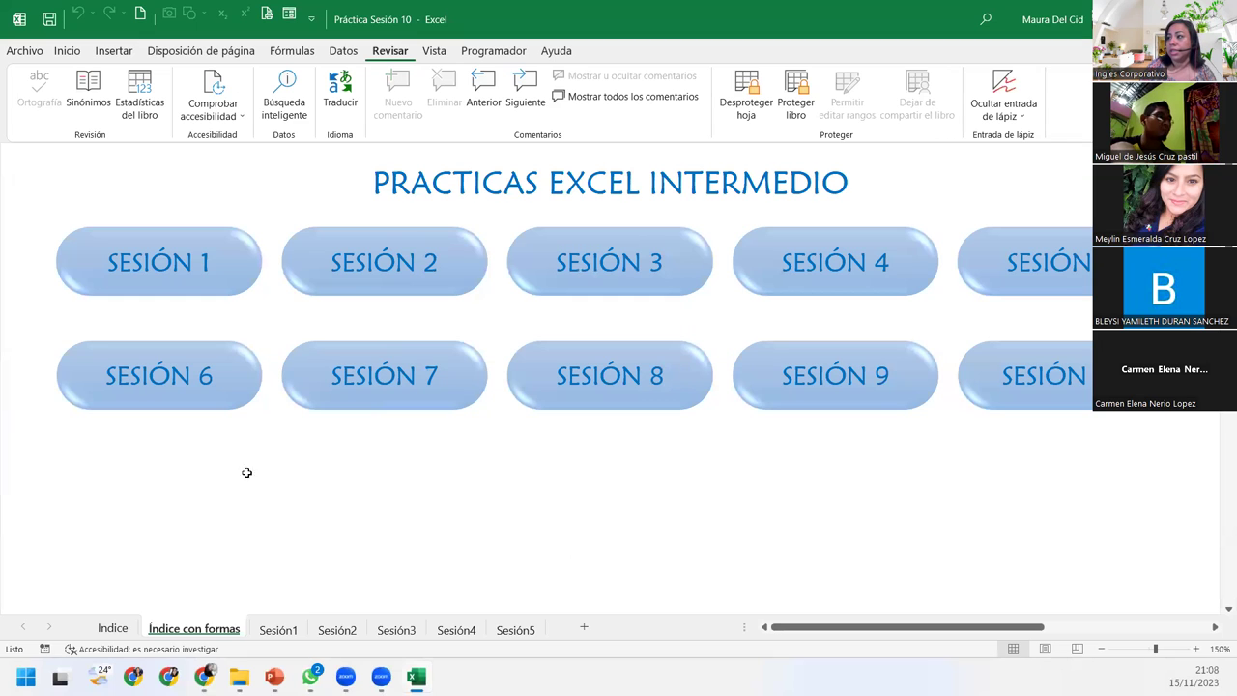
pyautogui.click(46, 484)
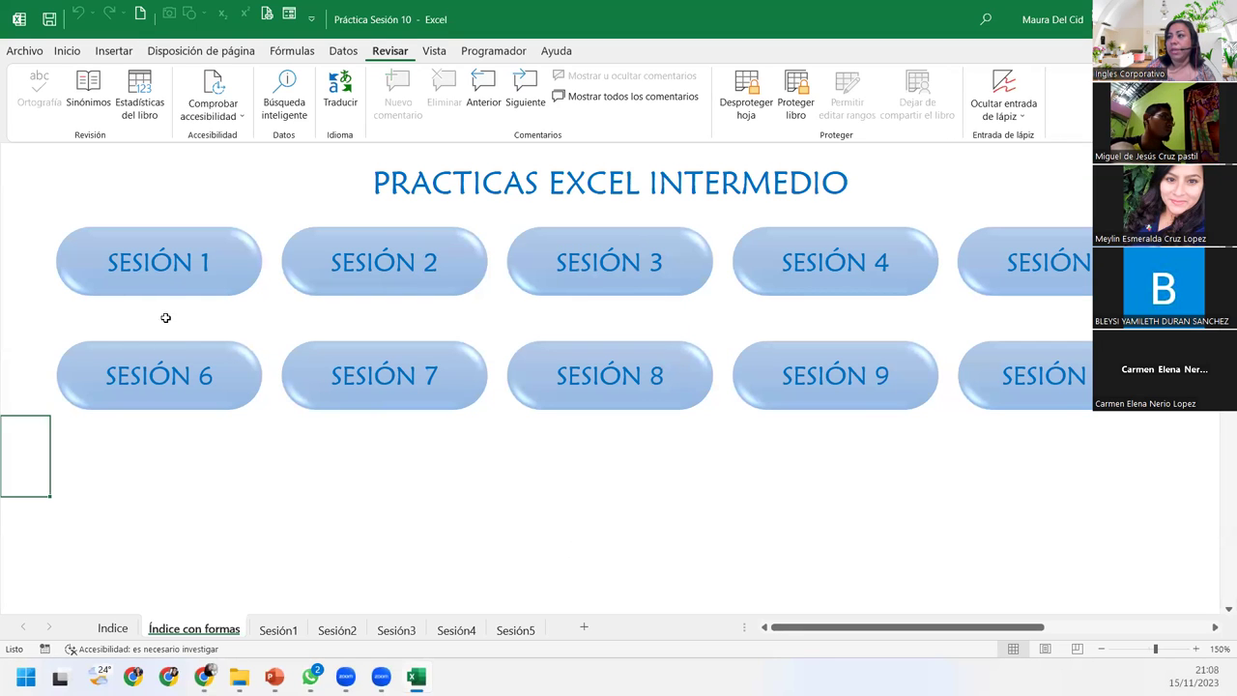
pyautogui.click(166, 367)
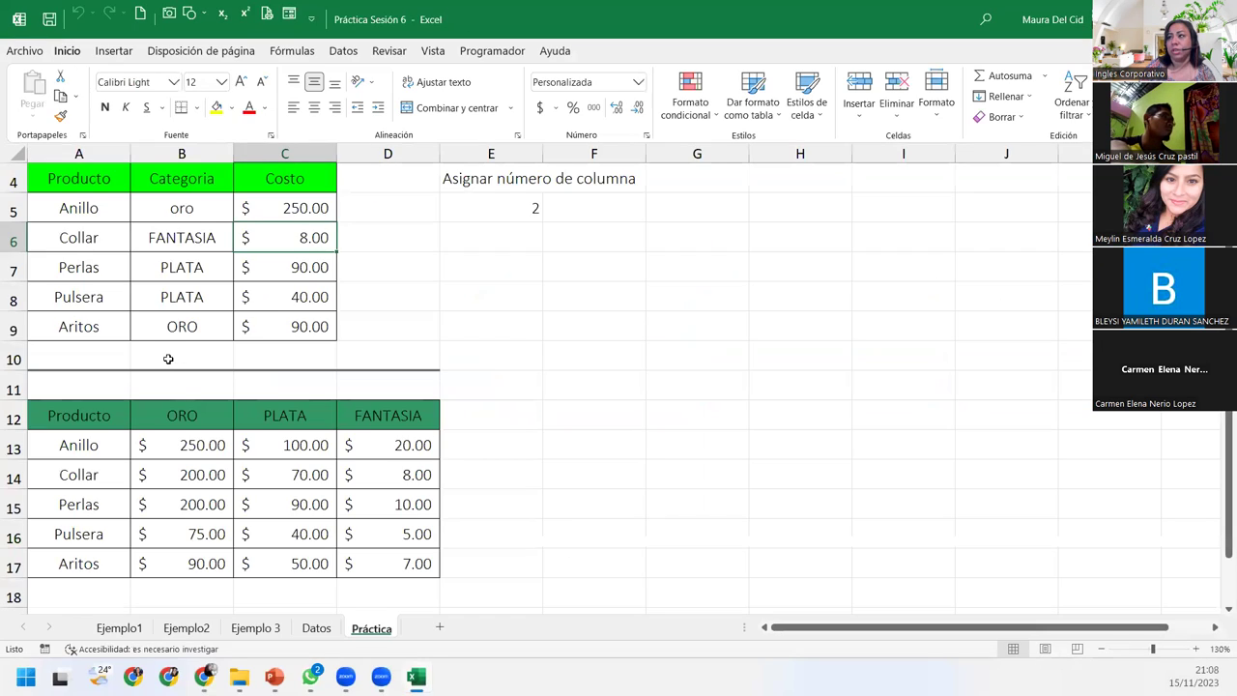
pyautogui.hotkey('ctrl', 'w')
pyautogui.click(558, 350)
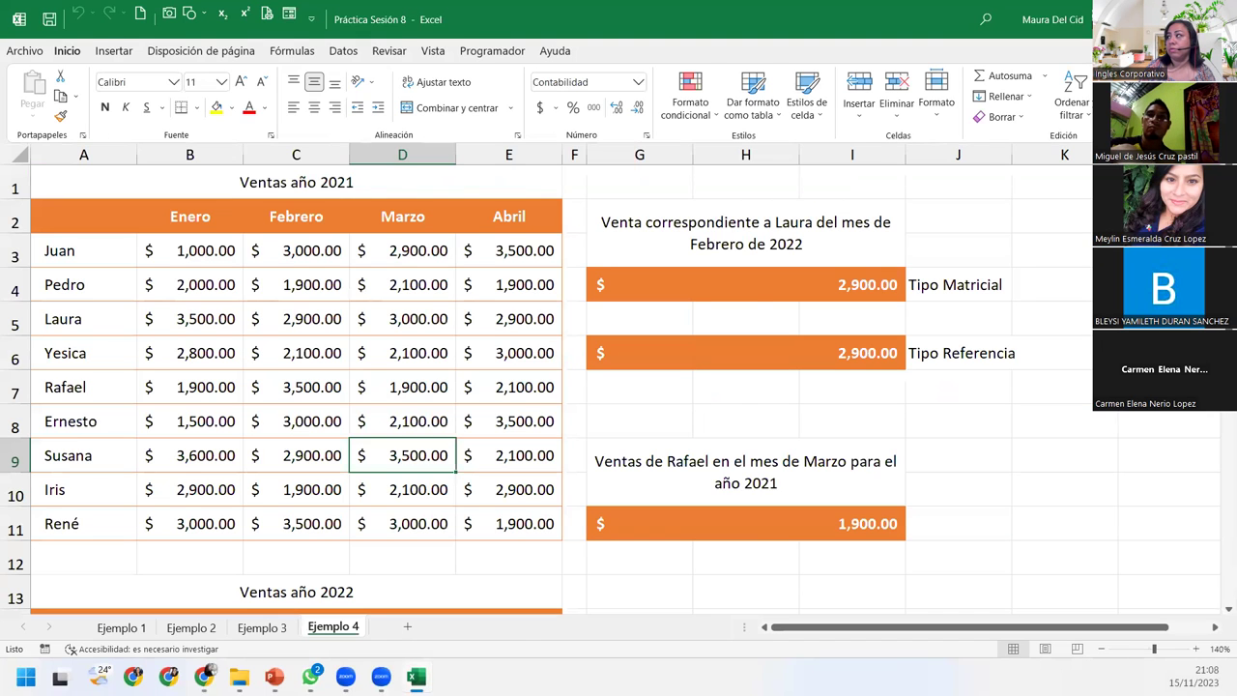
pyautogui.hotkey('ctrl', 'w')
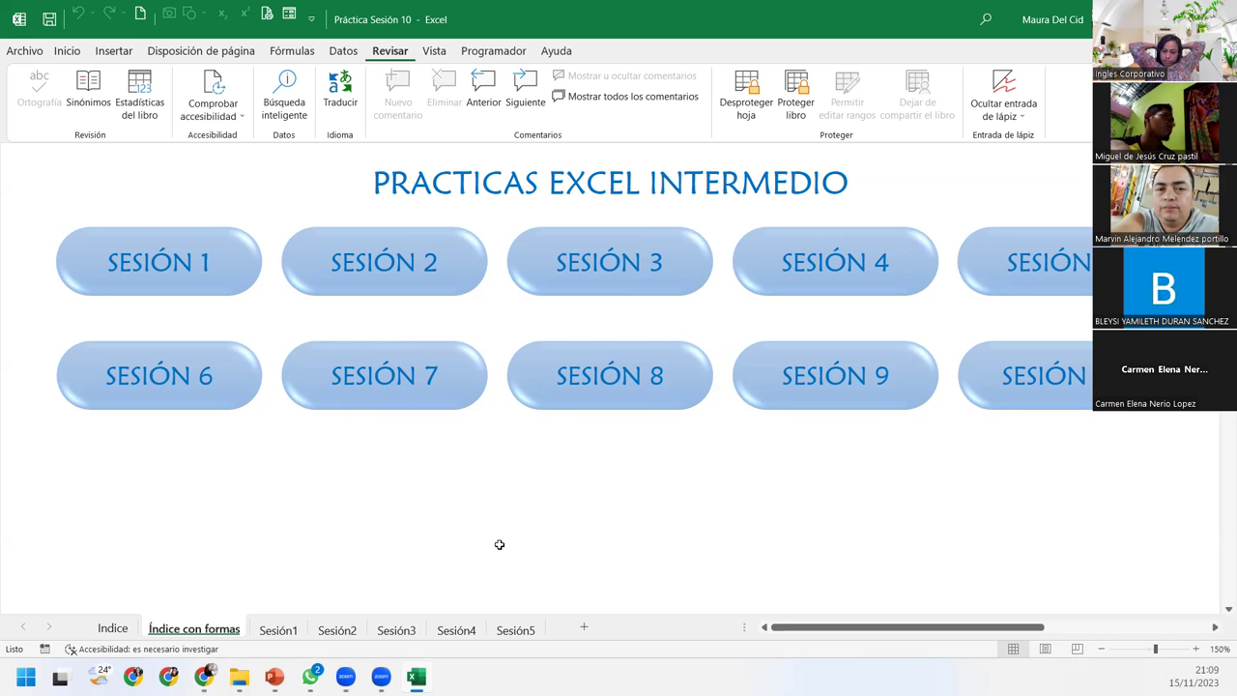
# Try editing two cells on the protected sheet and dismiss each refusal warning
pyautogui.doubleClick(499, 545)
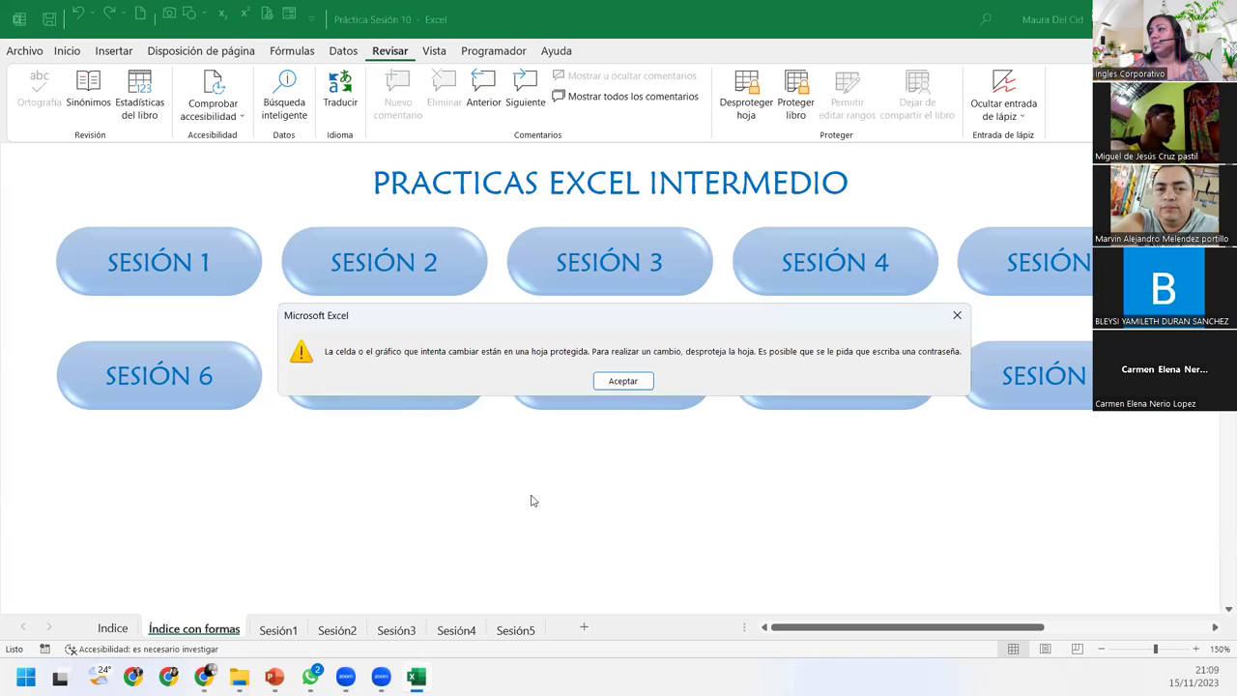
pyautogui.click(623, 381)
pyautogui.doubleClick(473, 480)
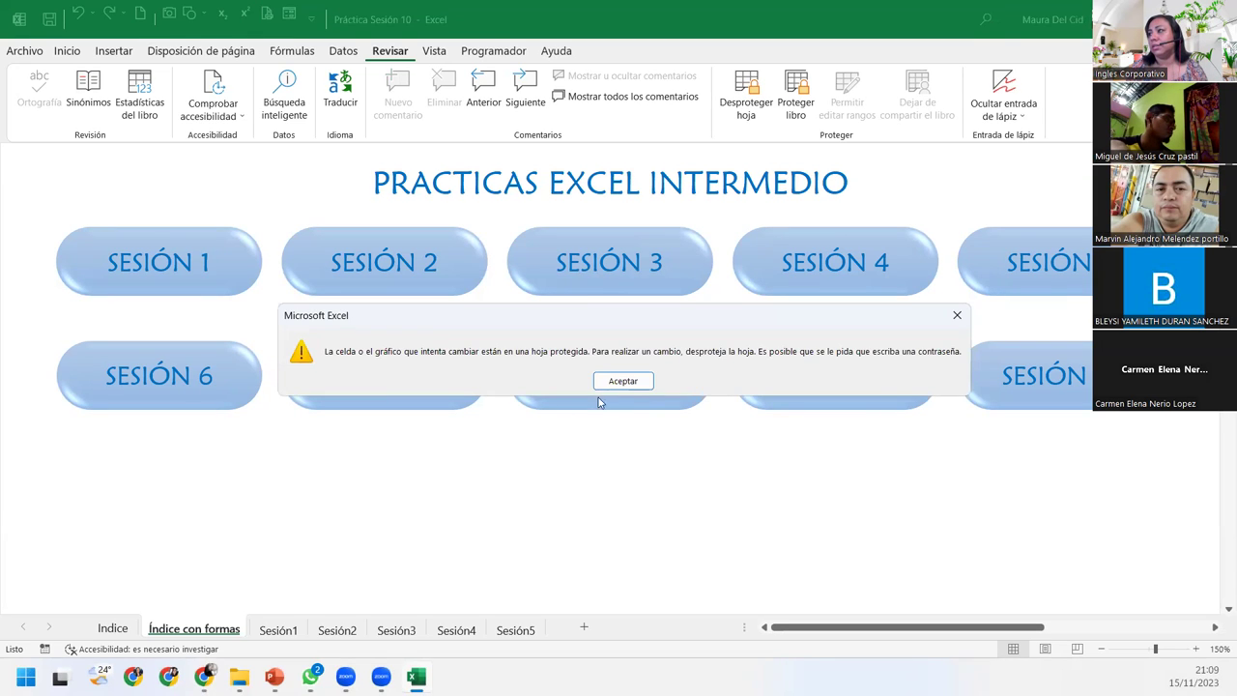
pyautogui.click(624, 381)
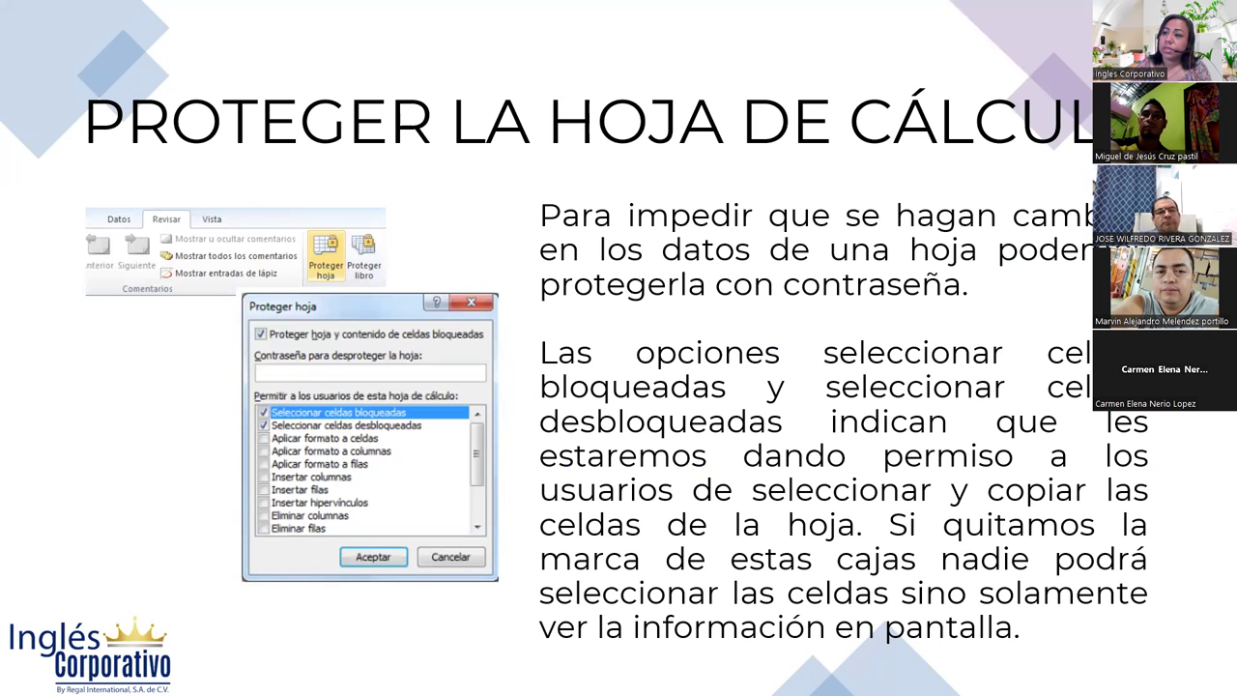
# Advance to the 'PROTEGER UN LIBRO DE EXCEL' slide
pyautogui.press('Right')
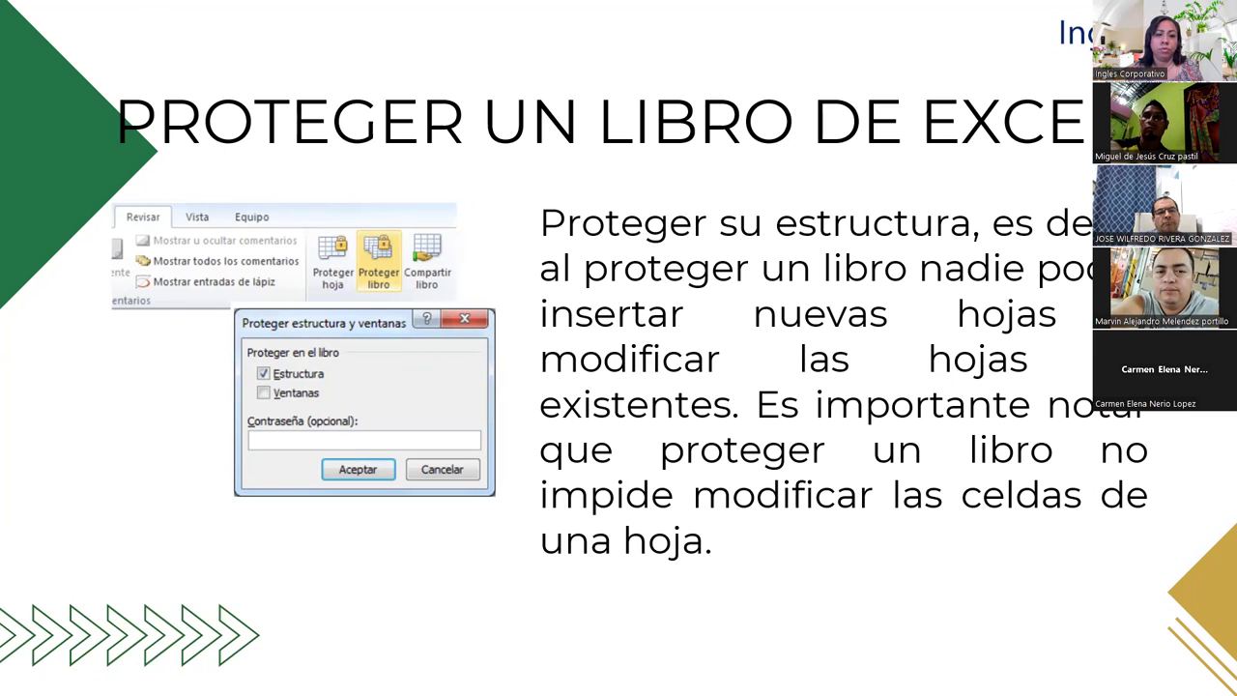
# Leave the slideshow and return to the Práctica Sesión 10 workbook in Excel
pyautogui.hotkey('alt', 'Tab')
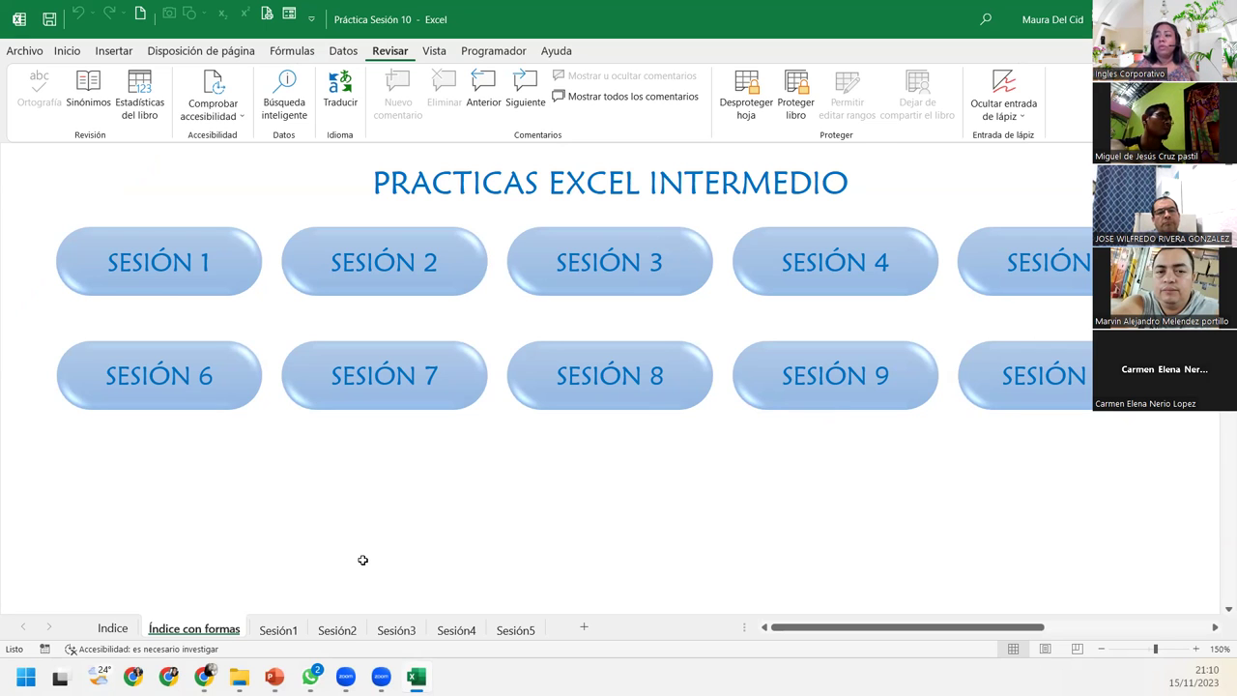
# Open the Sesión1 grades sheet and inspect its Mínimo, Máximo and Promedio cells
pyautogui.click(256, 631)
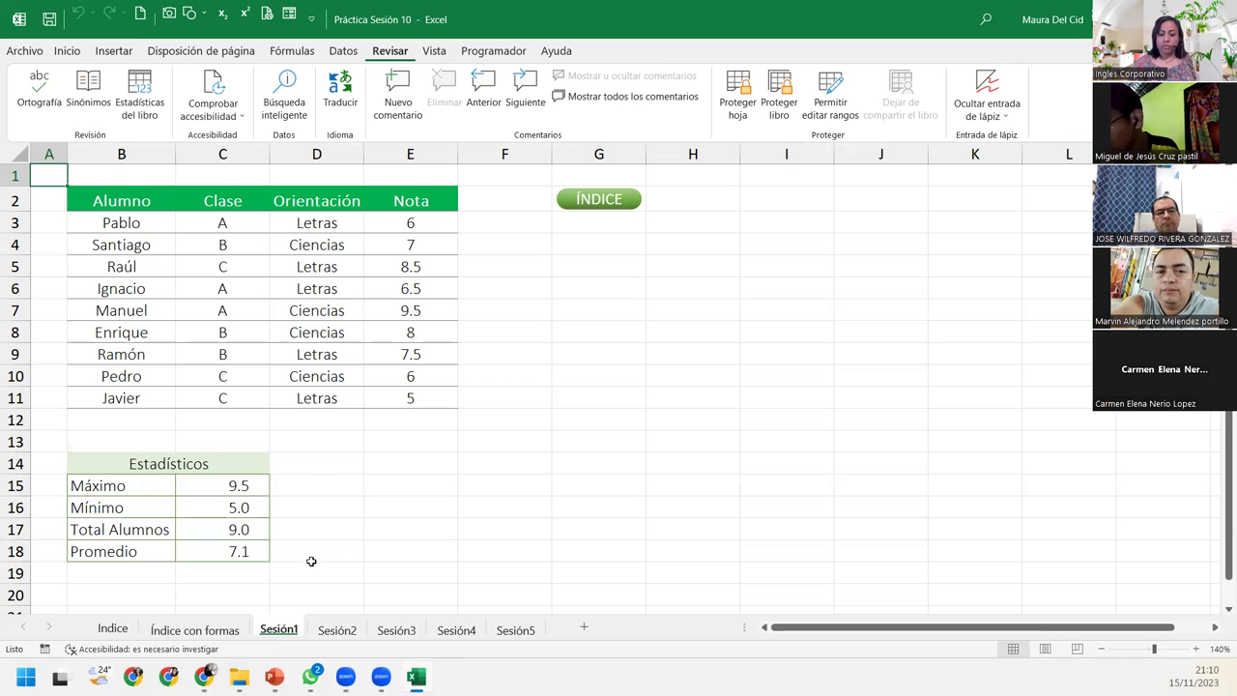
pyautogui.click(222, 504)
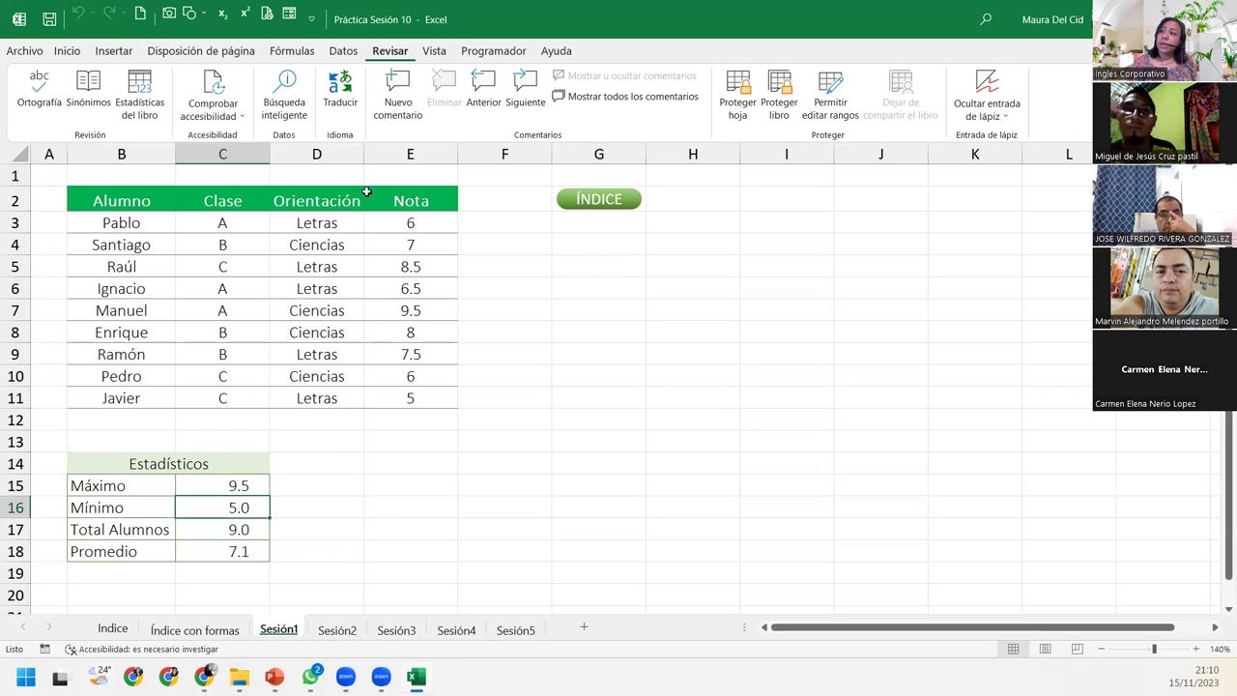
pyautogui.click(239, 308)
pyautogui.click(112, 286)
pyautogui.click(112, 477)
pyautogui.click(135, 547)
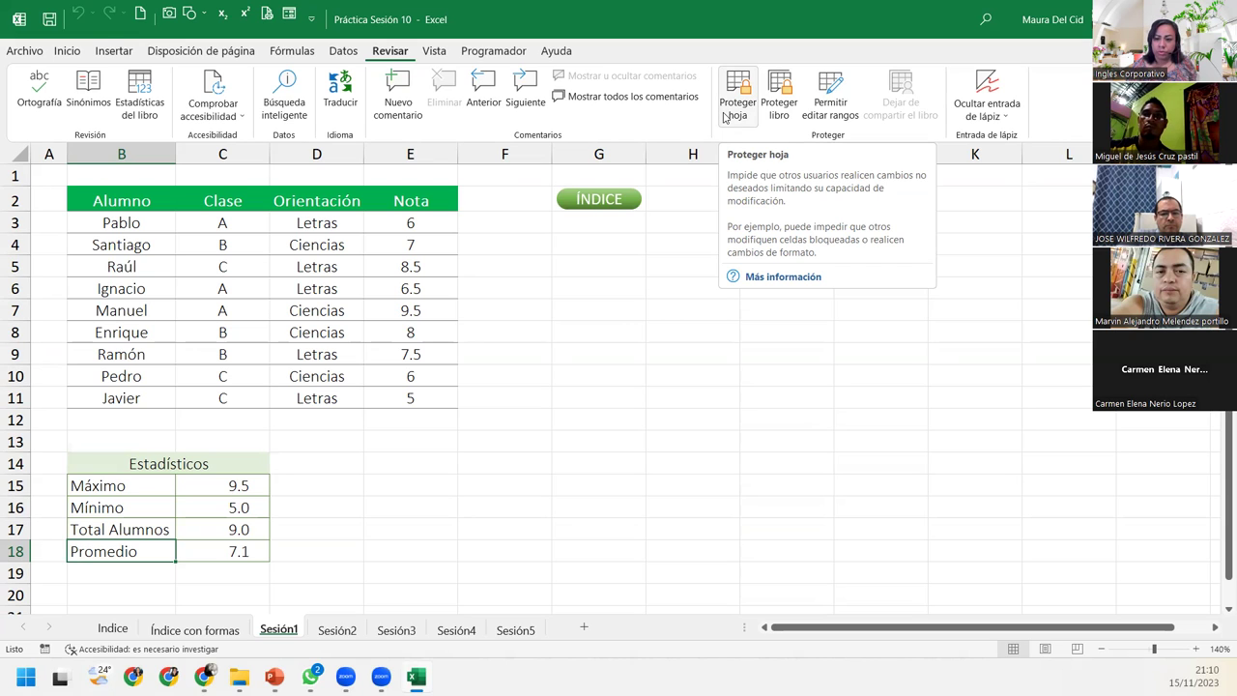
# Browse the Sesión2 to Sesión5 sheets, then return to the index sheets
pyautogui.click(338, 630)
pyautogui.click(392, 631)
pyautogui.click(454, 631)
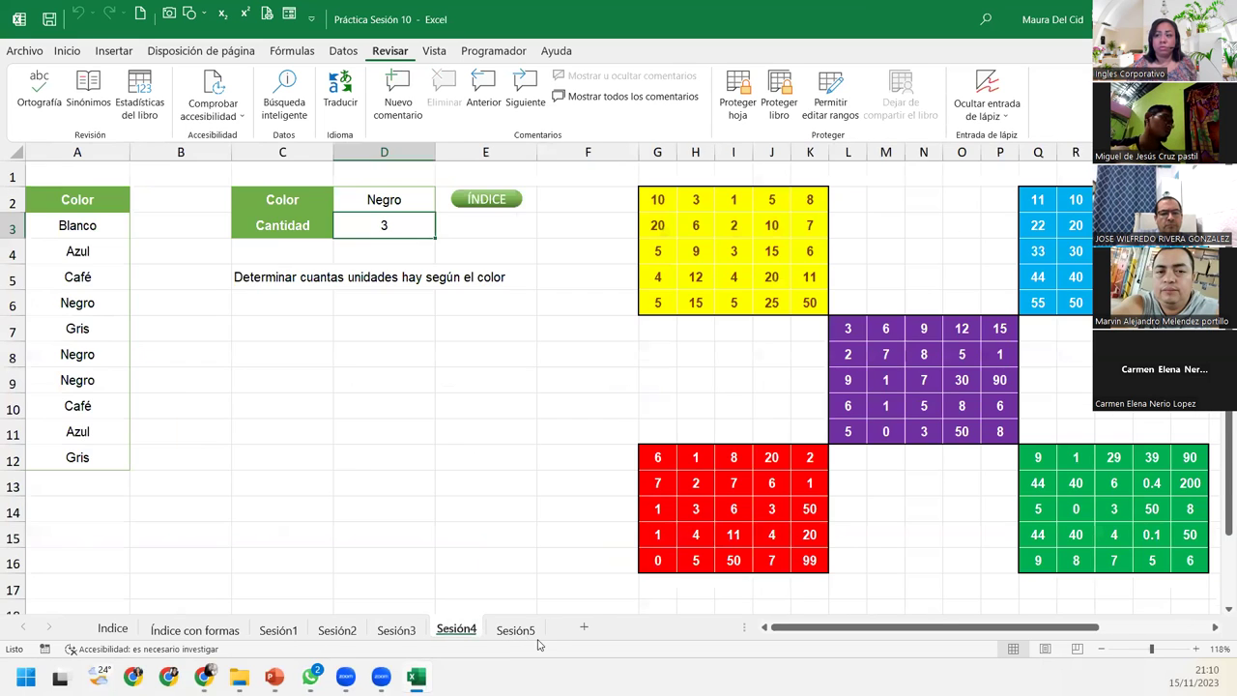
pyautogui.click(538, 636)
pyautogui.click(194, 629)
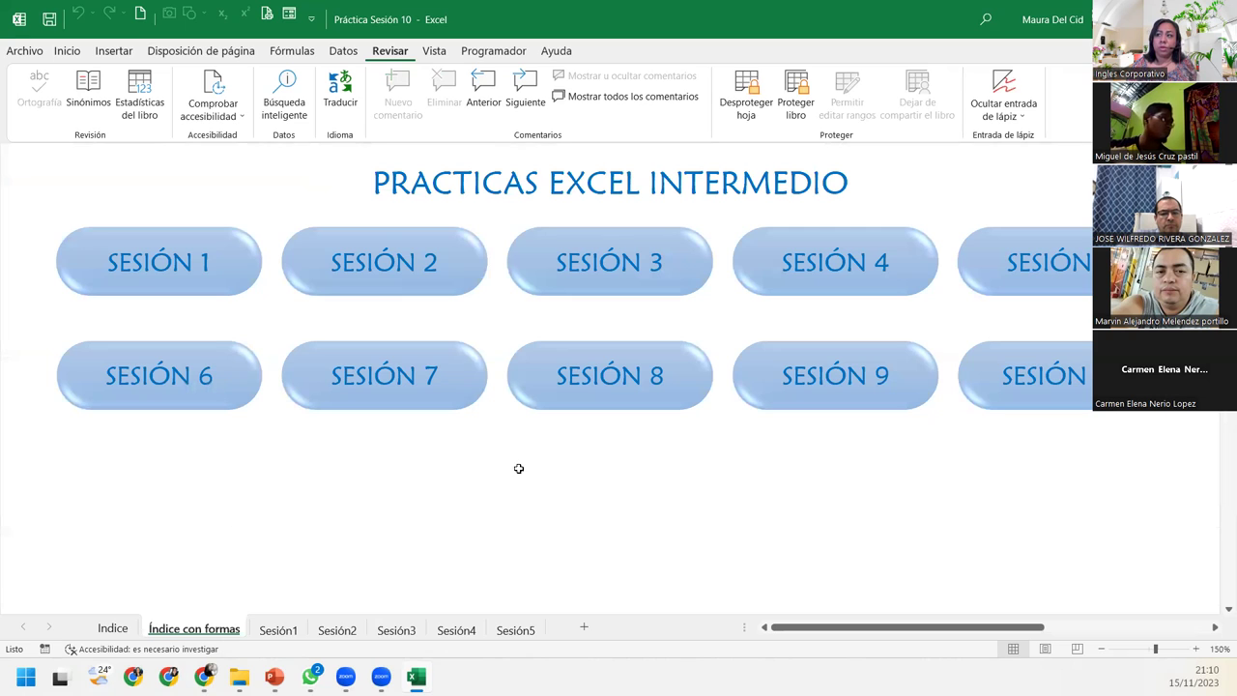
pyautogui.click(116, 630)
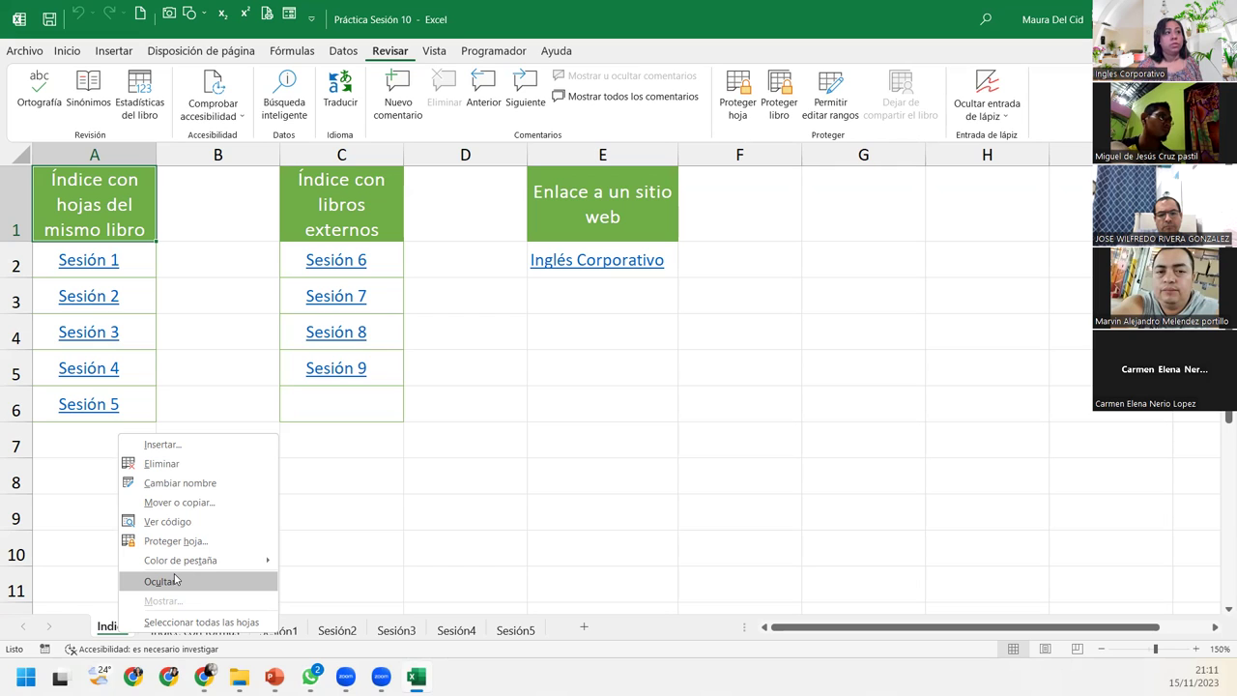
# Hide the Índice sheet, then bring up the Sesión1 student grades sheet
pyautogui.click(176, 580)
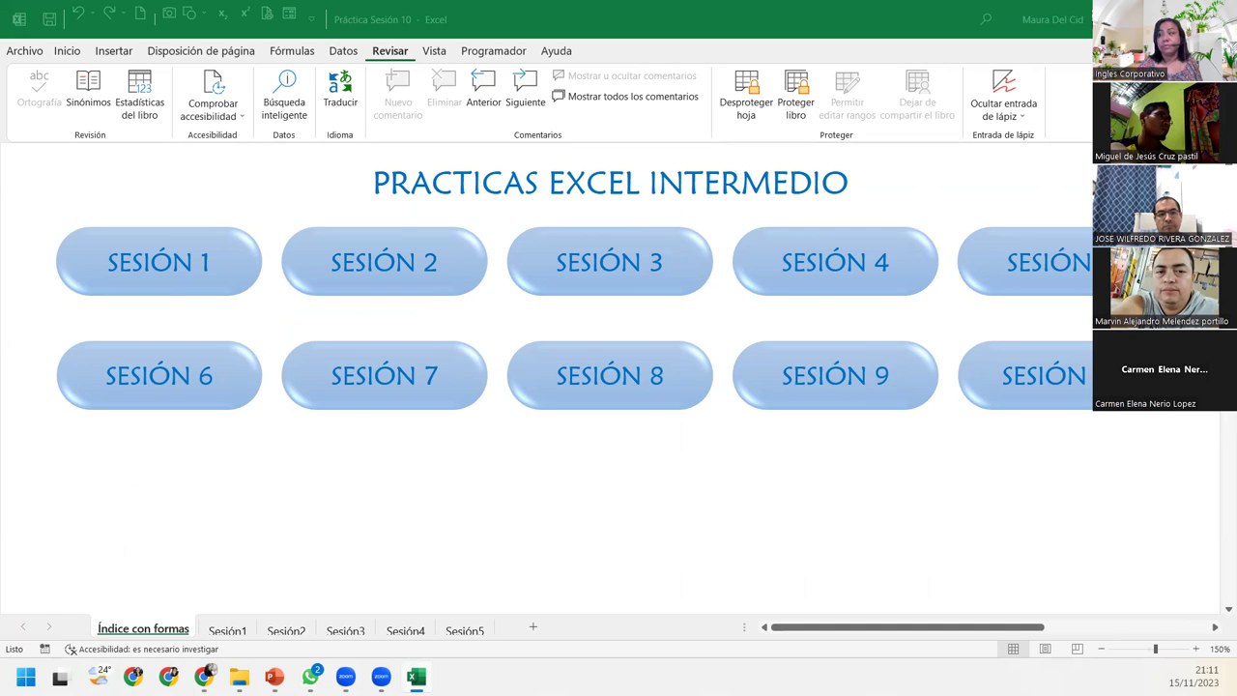
pyautogui.click(220, 628)
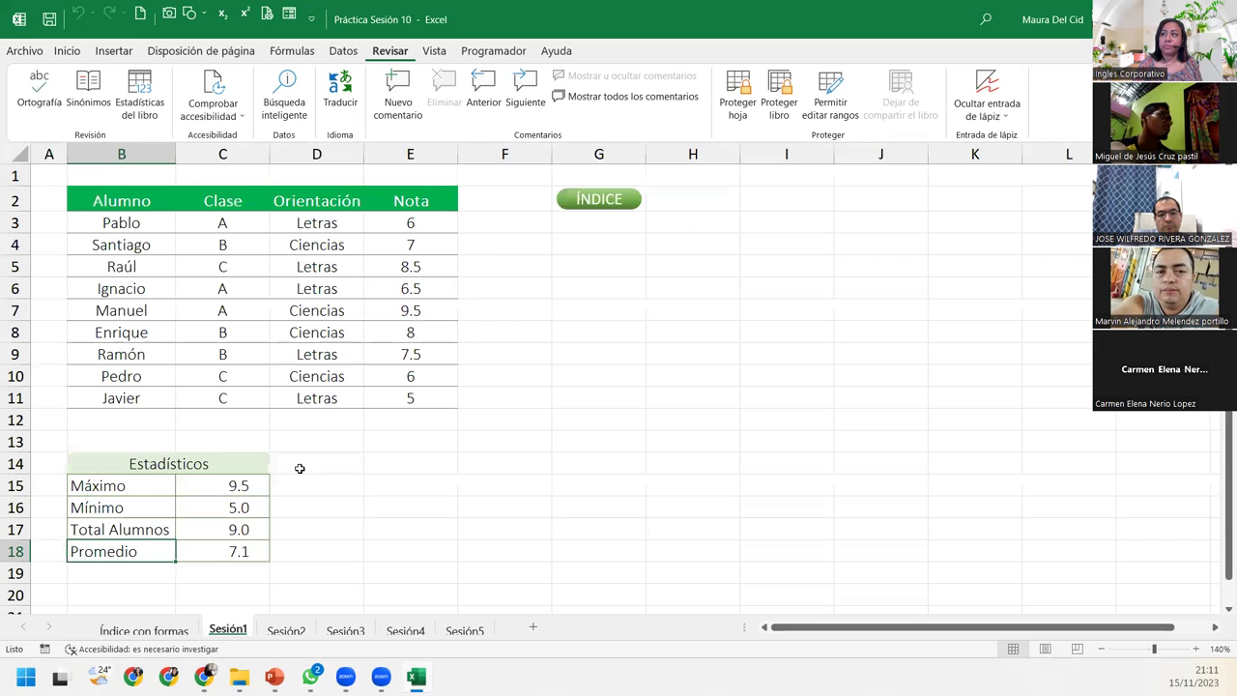
# Protect Sesión1 via Revisar > Proteger hoja, entering and confirming the sheet password
pyautogui.click(412, 220)
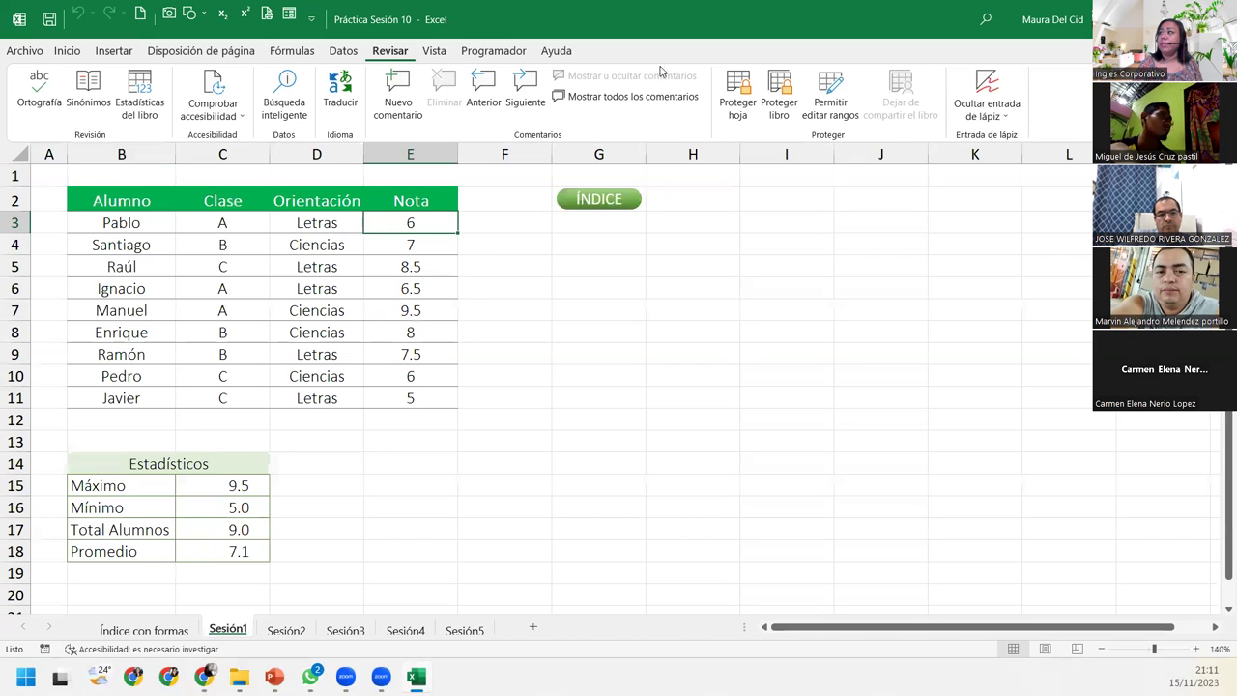
pyautogui.click(737, 97)
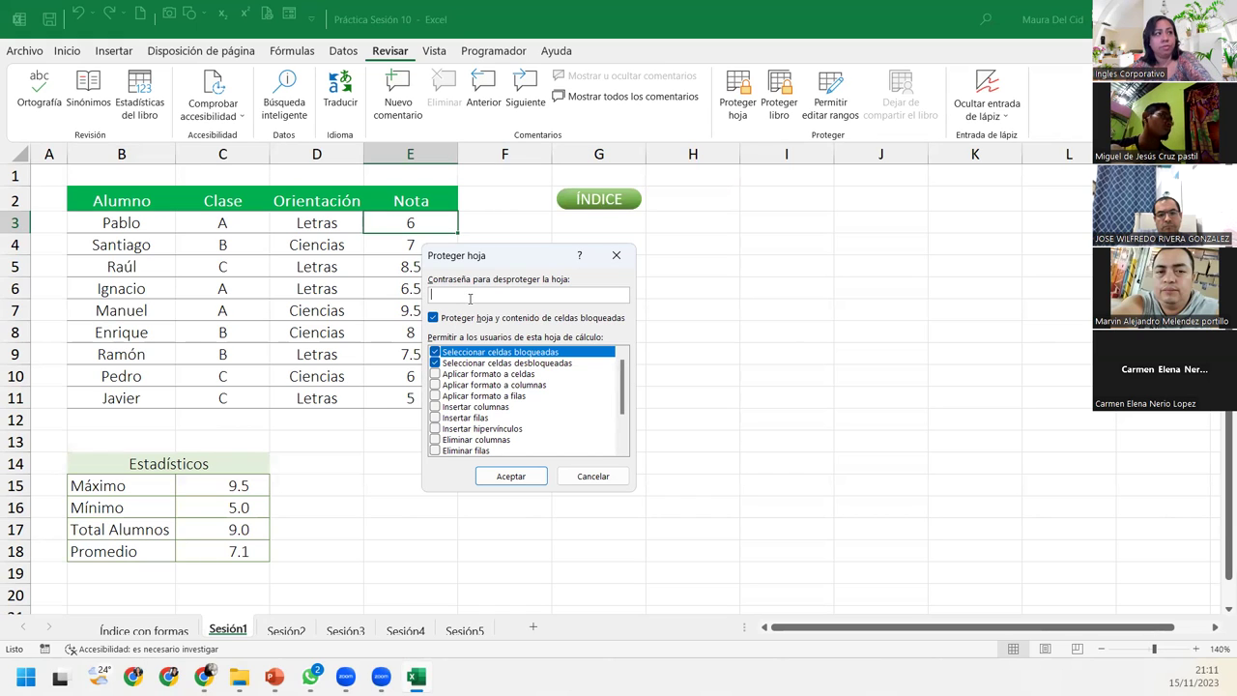
pyautogui.press('Return')
pyautogui.press('Return')
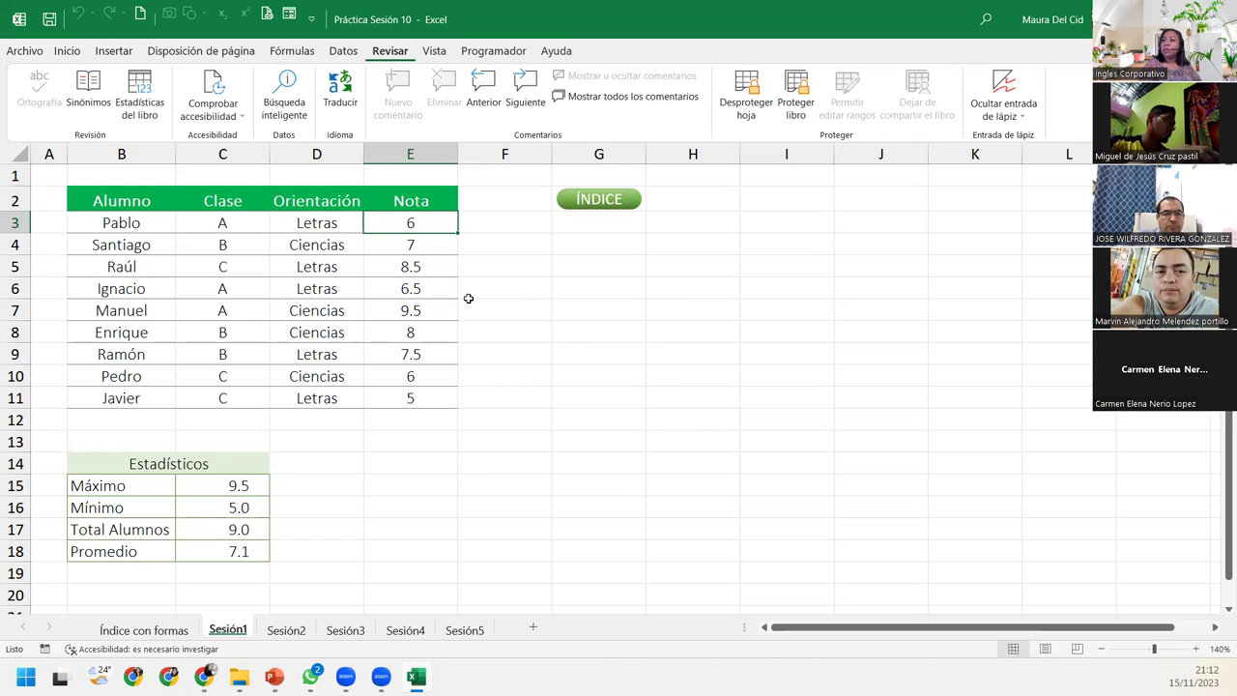
# Try editing Javier's grade in E11 and dismiss the protected-sheet warning
pyautogui.moveTo(410, 223); pyautogui.dragTo(411, 397)
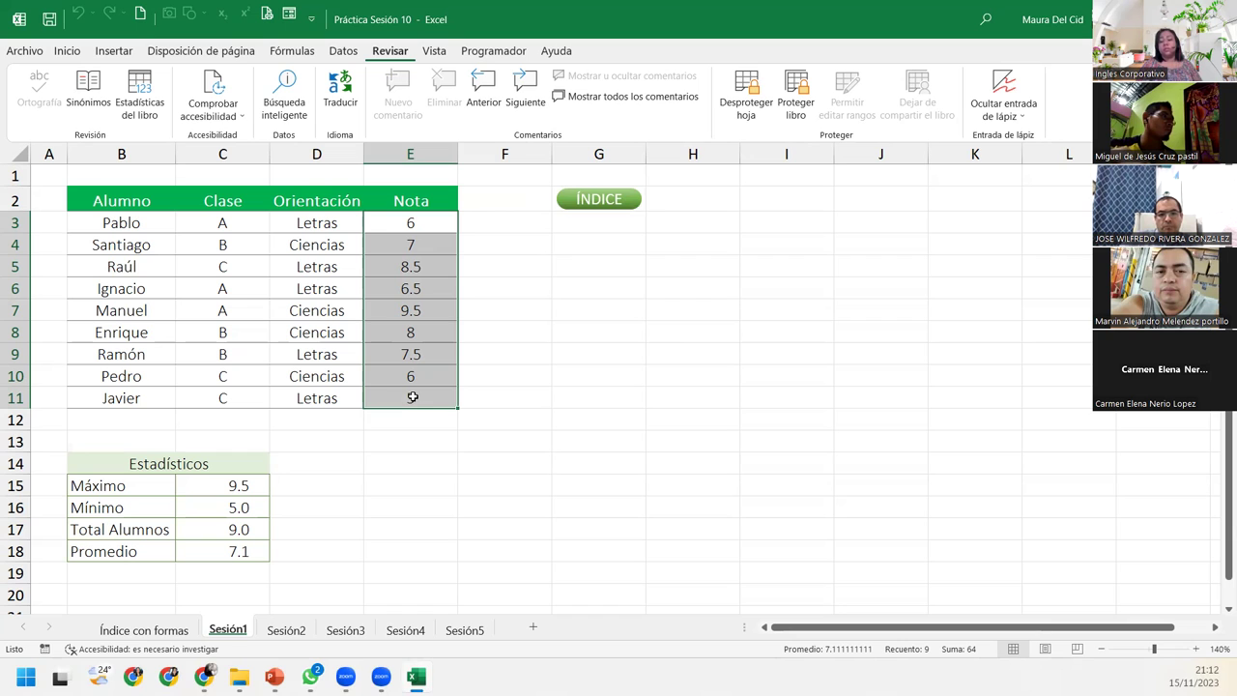
pyautogui.doubleClick(411, 397)
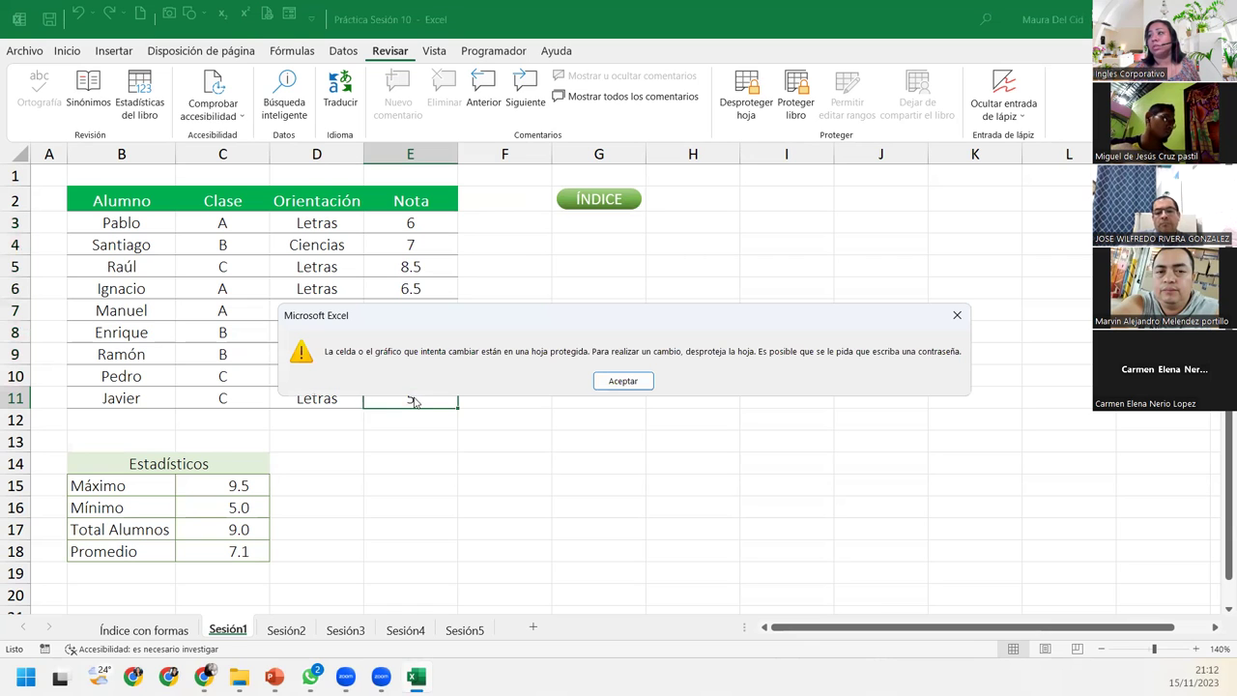
pyautogui.click(623, 381)
# Reselect the Nota grades E3:E11 and copy them
pyautogui.click(406, 288)
pyautogui.moveTo(387, 232); pyautogui.dragTo(396, 400)
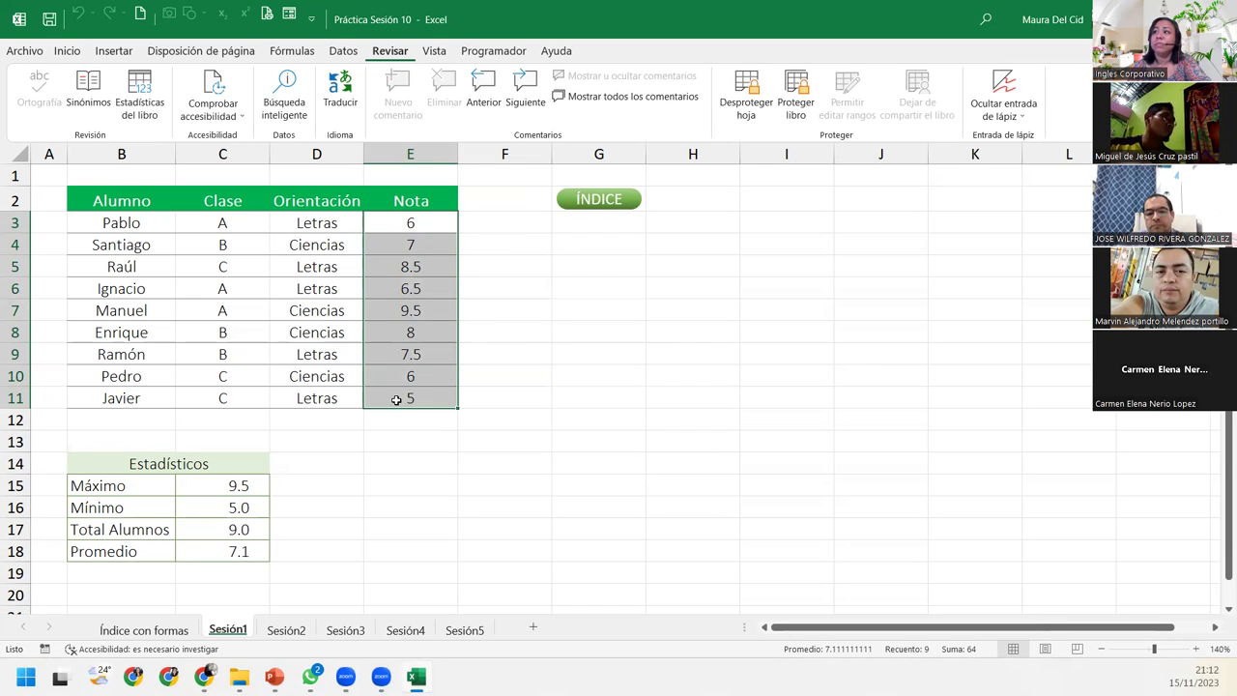
pyautogui.hotkey('ctrl', 'c')
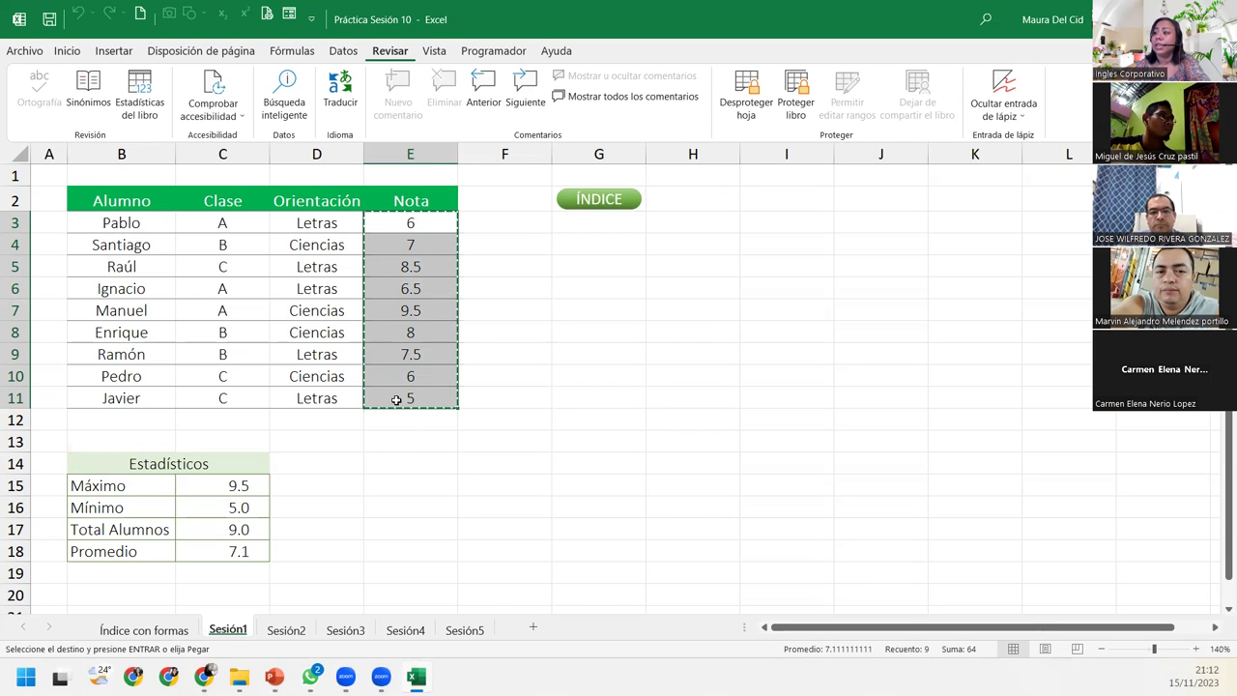
# Insert new sheet Hoja1, paste the nine Nota grades into B2:B10, and return to Sesión1
pyautogui.click(535, 628)
pyautogui.click(133, 185)
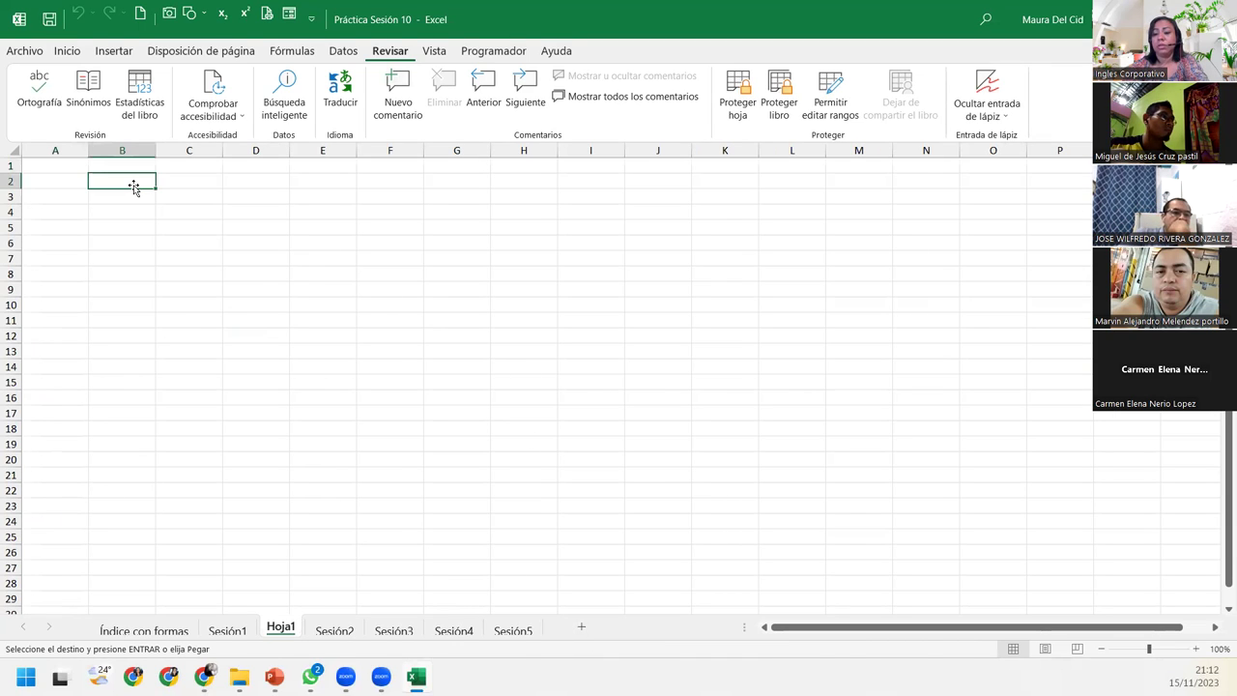
pyautogui.hotkey('ctrl', 'v')
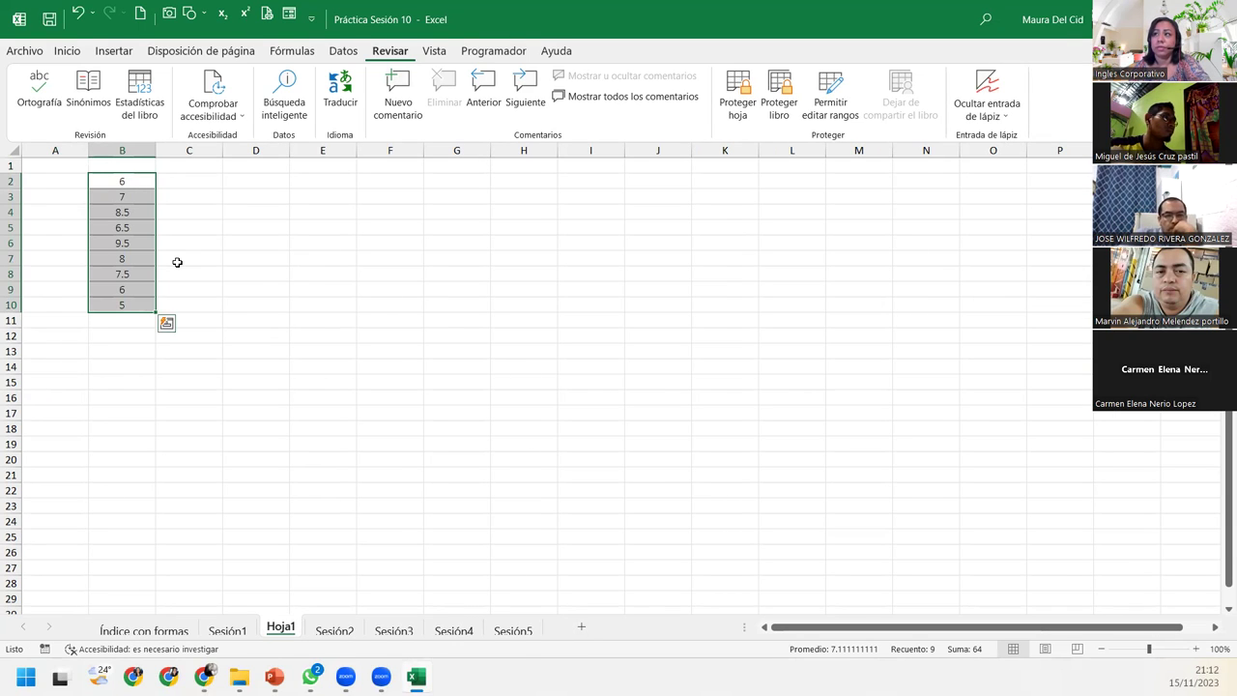
pyautogui.press('Escape')
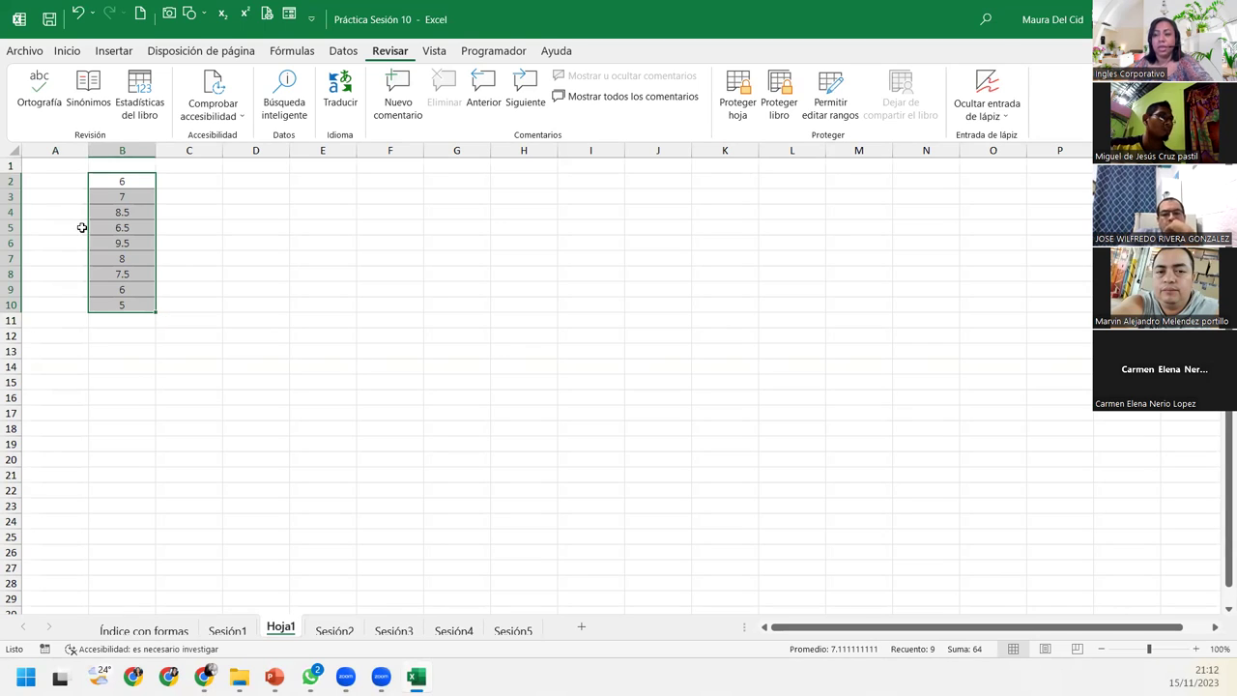
pyautogui.click(160, 242)
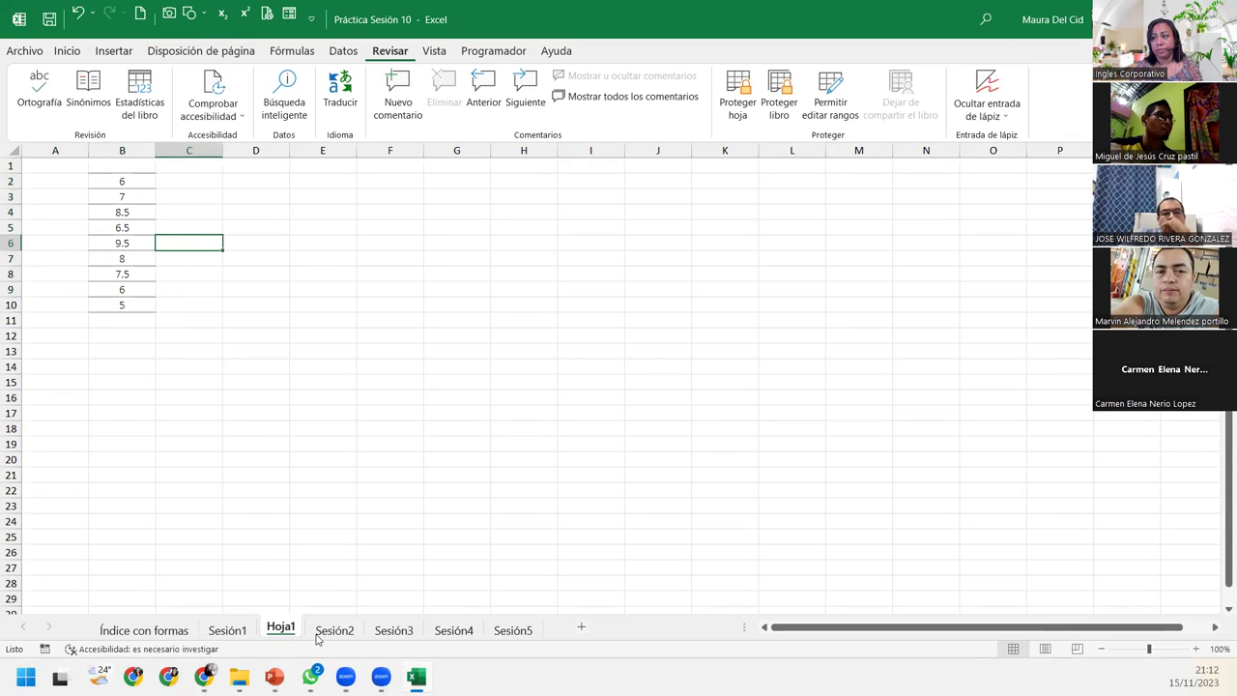
pyautogui.click(217, 631)
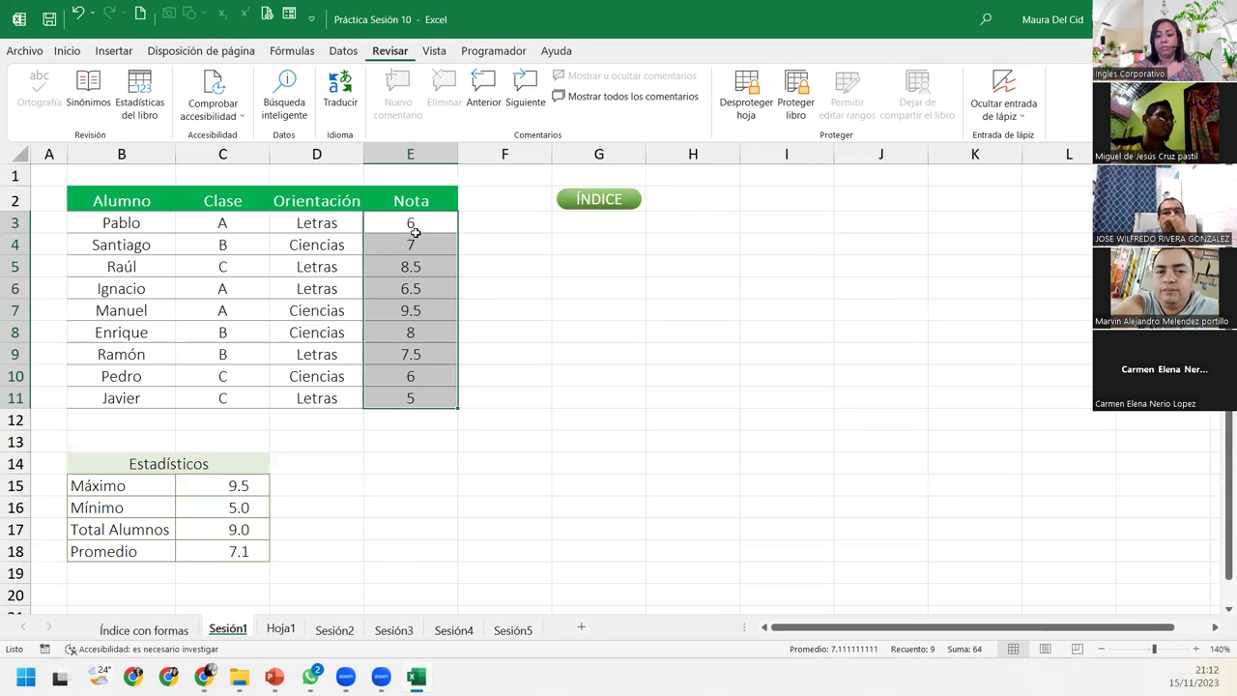
pyautogui.press('Delete')
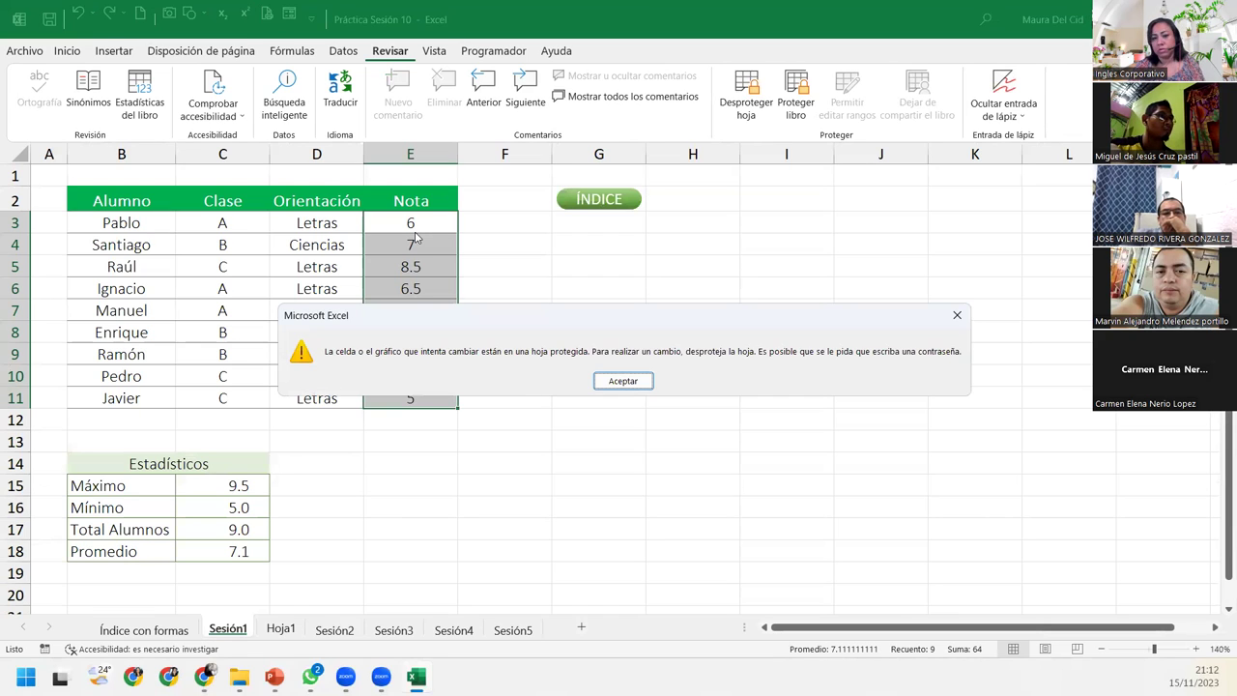
pyautogui.press('Return')
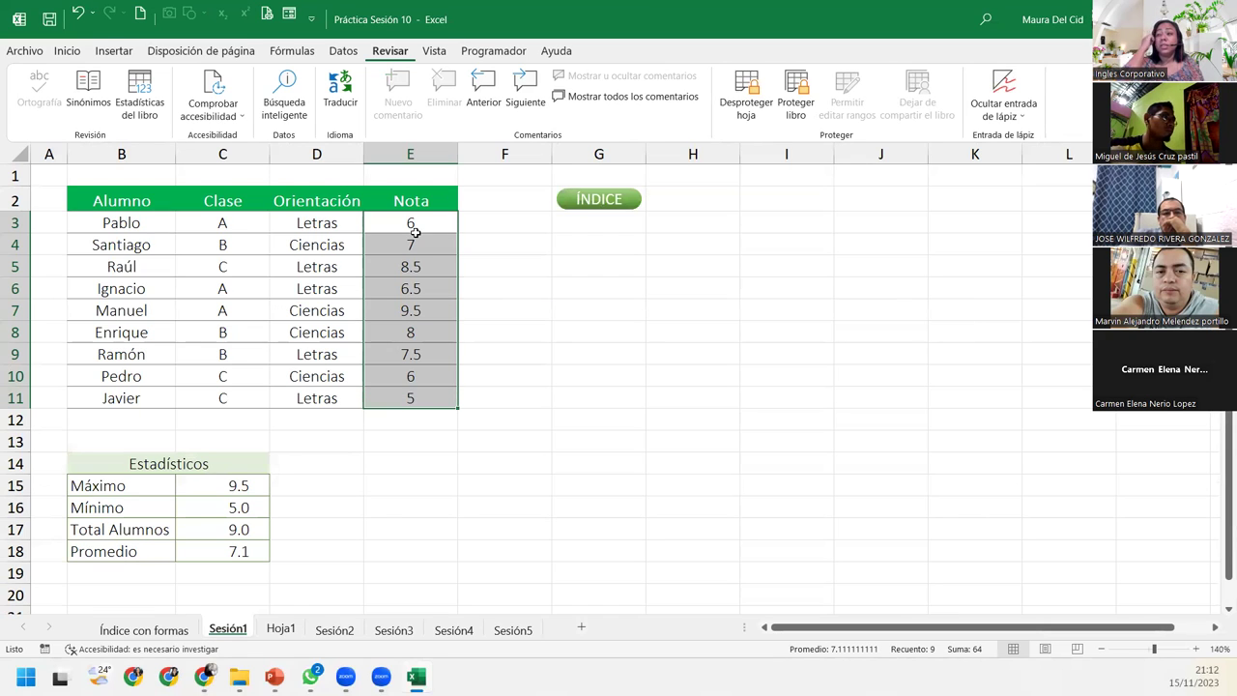
pyautogui.click(414, 232)
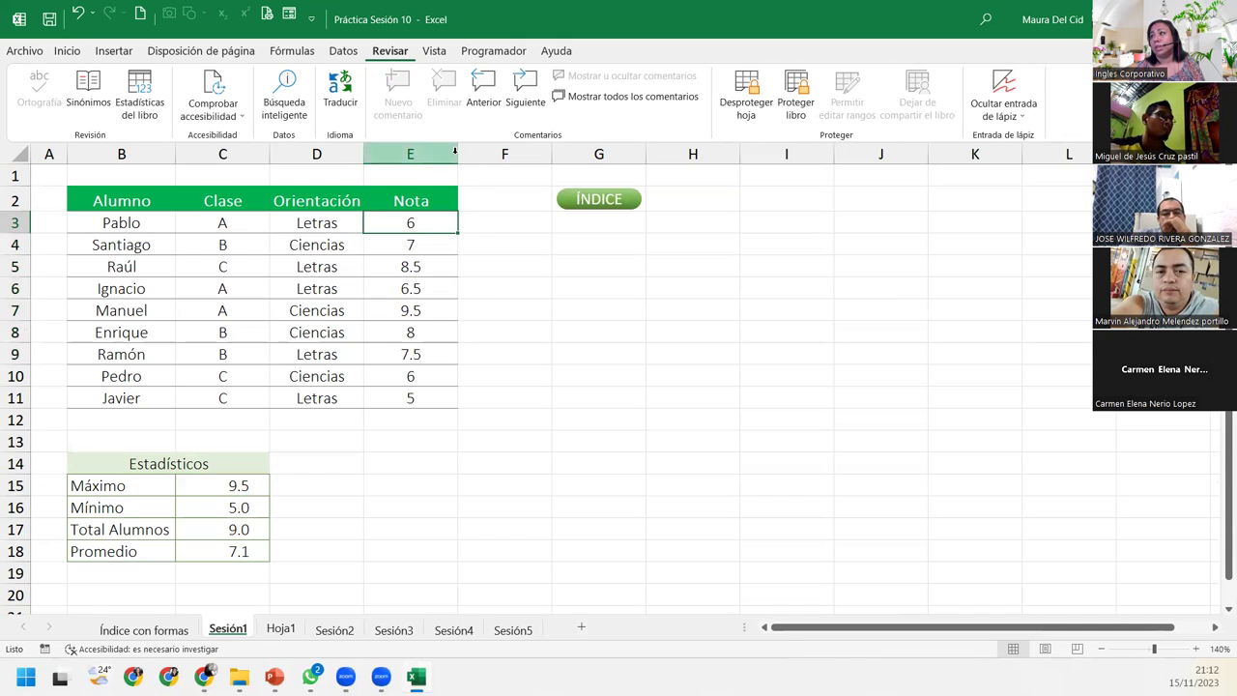
pyautogui.click(456, 152)
pyautogui.click(460, 153)
pyautogui.click(454, 152)
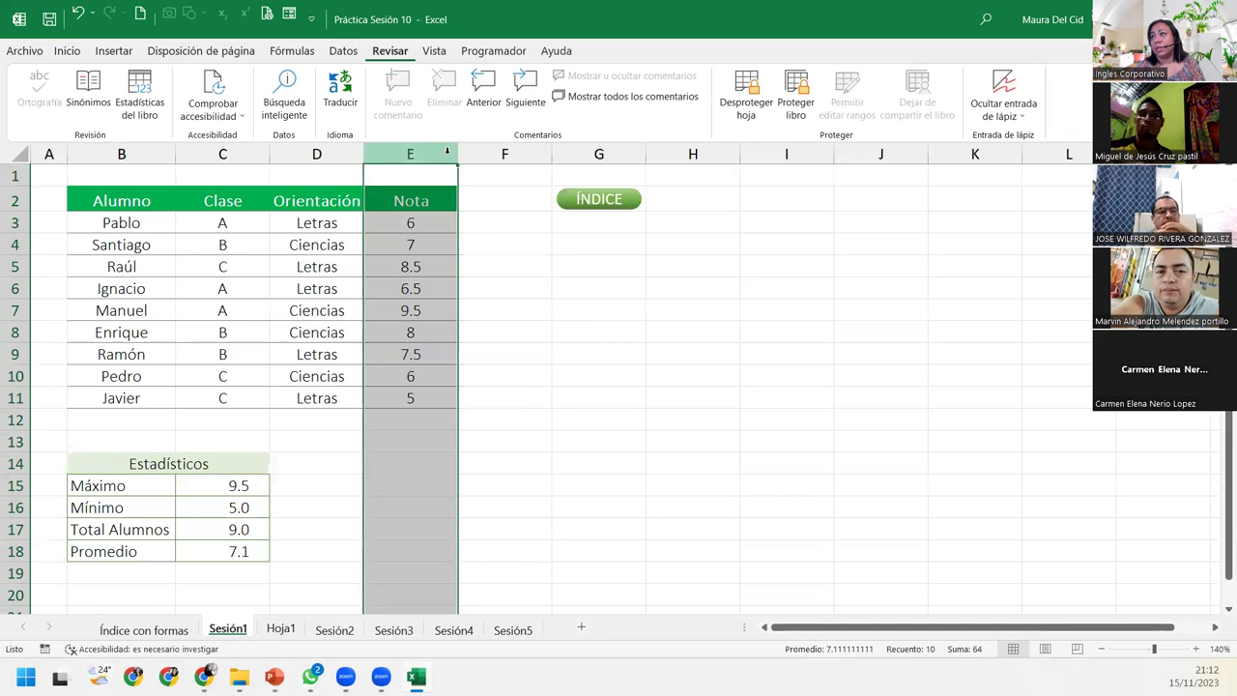
pyautogui.rightClick(455, 156)
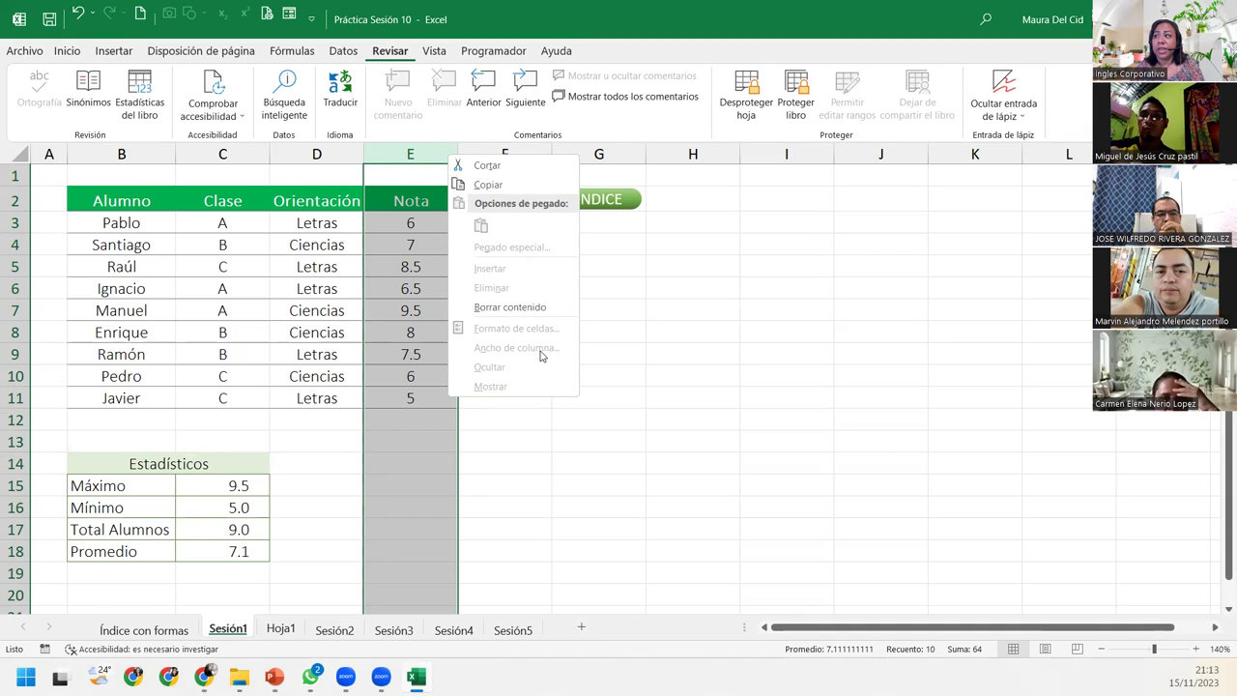
pyautogui.click(365, 329)
# Inspect cells D8, C8 and Manuel's 9.5 grade in E7 on Sesión1
pyautogui.click(280, 333)
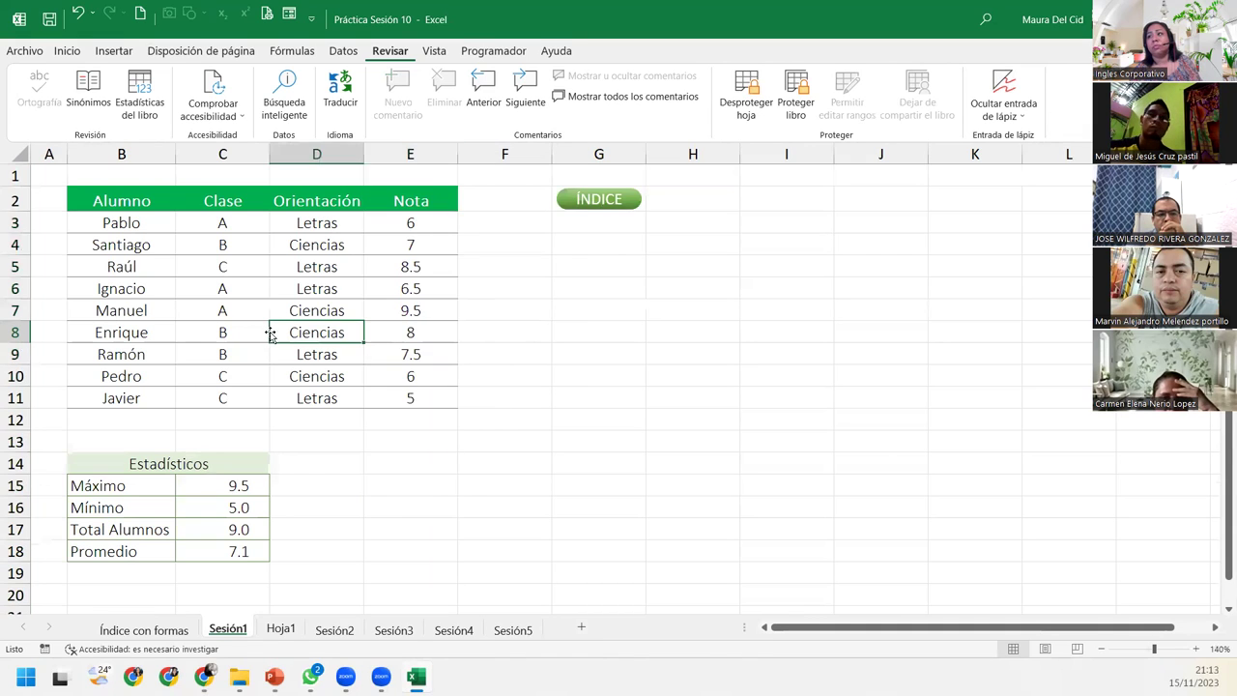
pyautogui.click(209, 326)
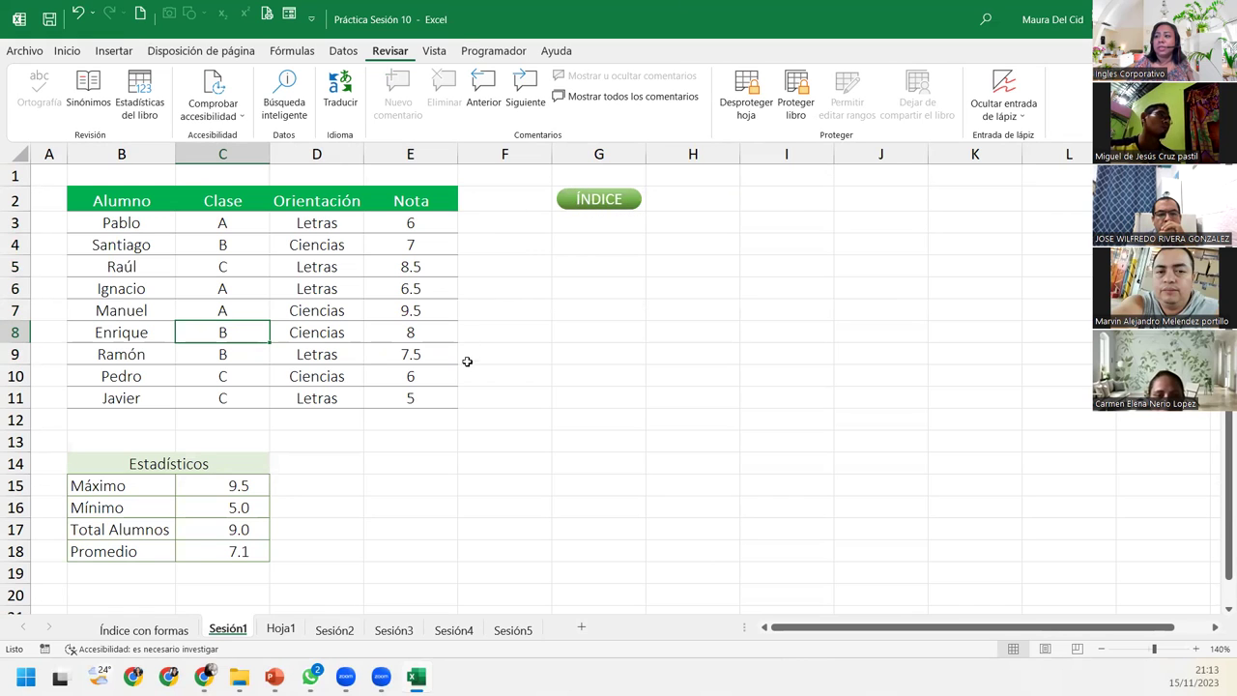
pyautogui.click(402, 306)
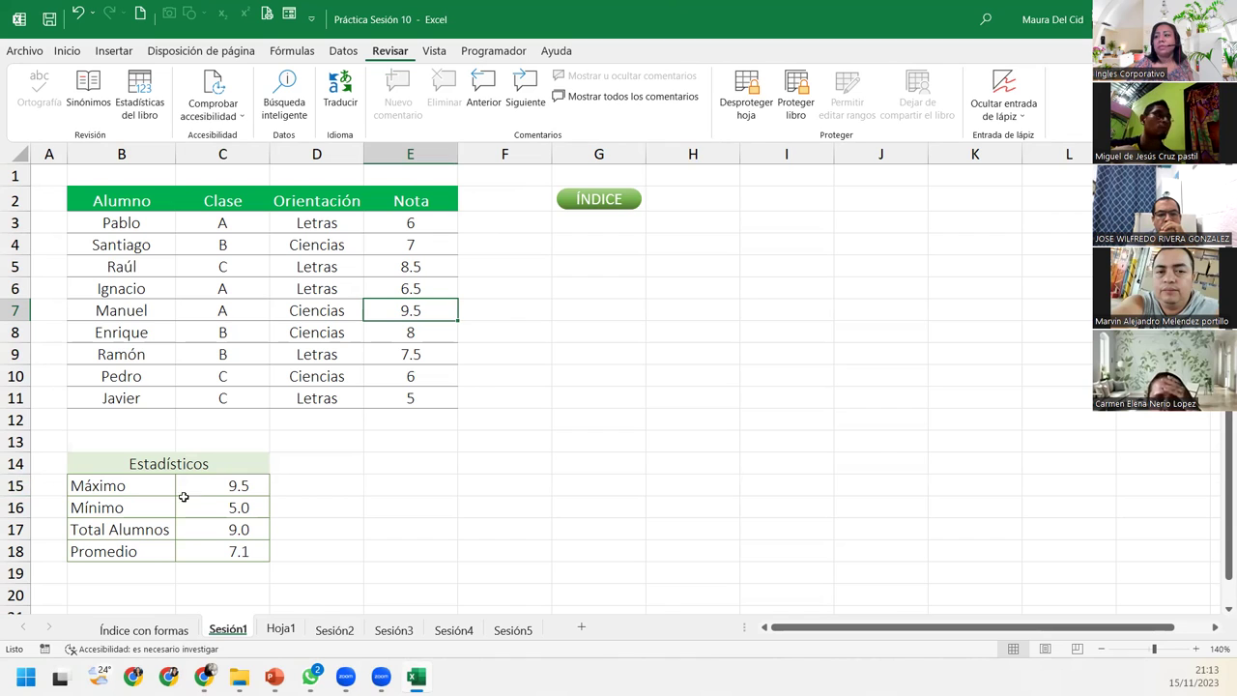
# Move the Hoja1 tab to after Sesión5, then switch to the Sesión2 car sales sheet
pyautogui.click(281, 627)
pyautogui.moveTo(283, 619); pyautogui.dragTo(552, 634)
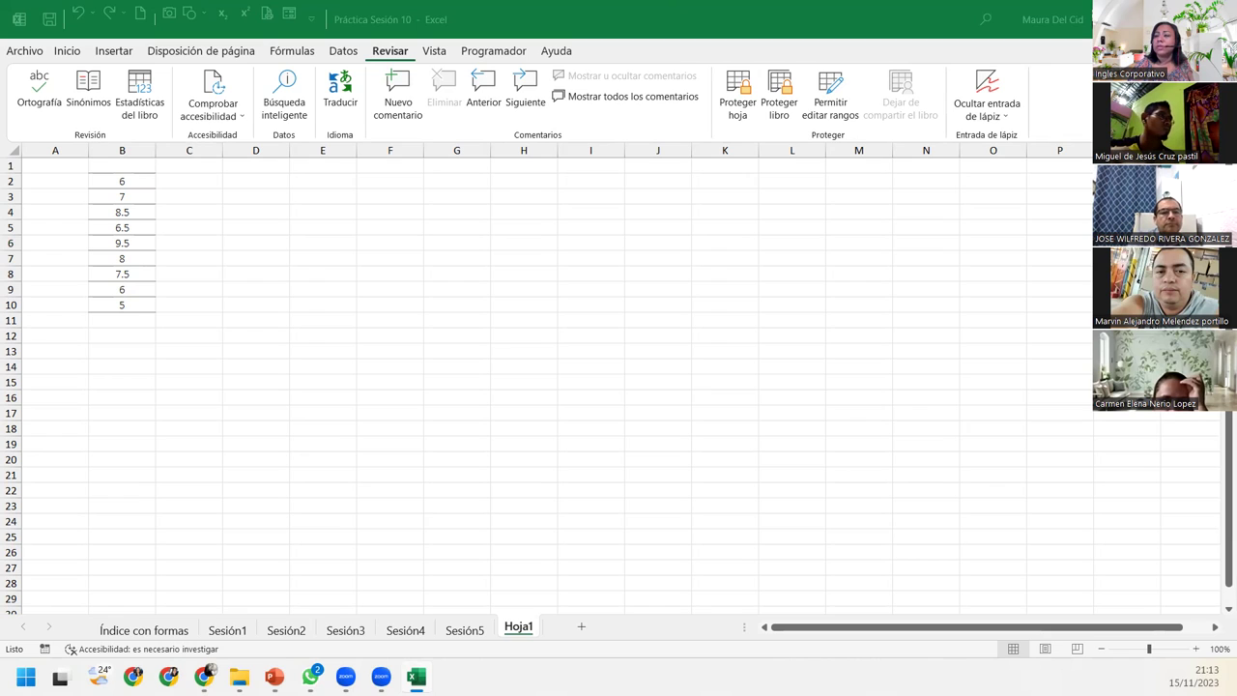
pyautogui.click(228, 630)
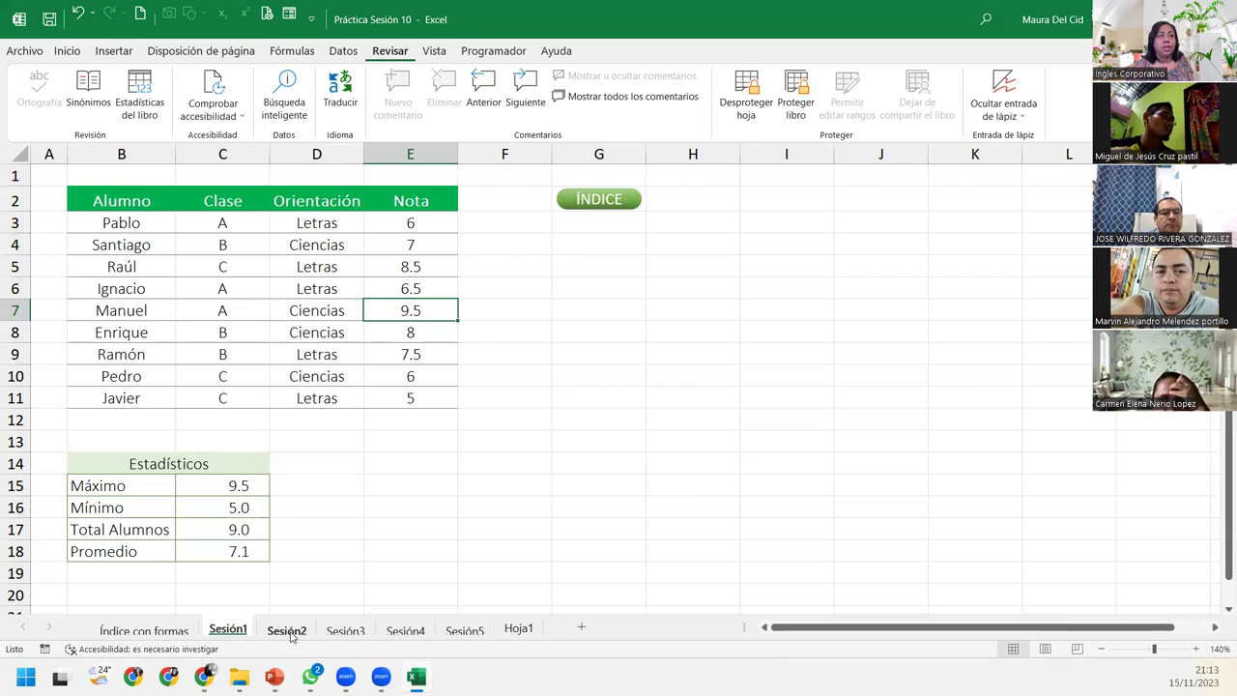
pyautogui.click(287, 630)
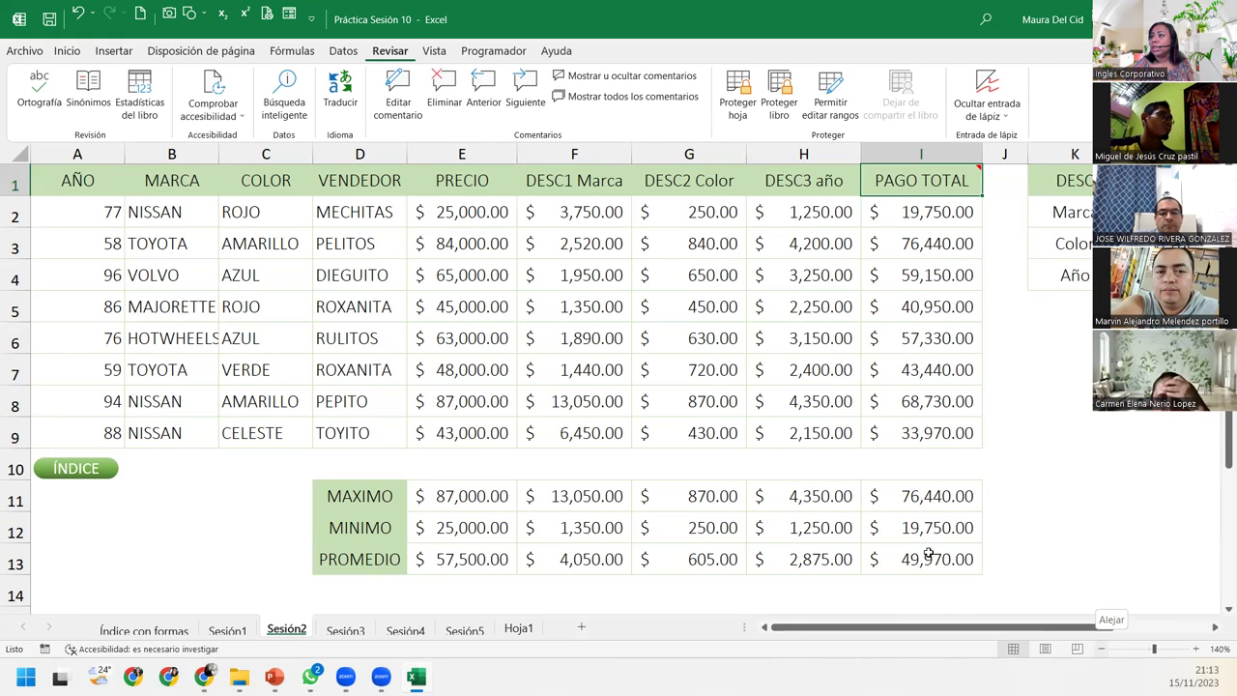
# Select the PRECIO values E2:E9 on Sesión2
pyautogui.moveTo(488, 212); pyautogui.dragTo(503, 421)
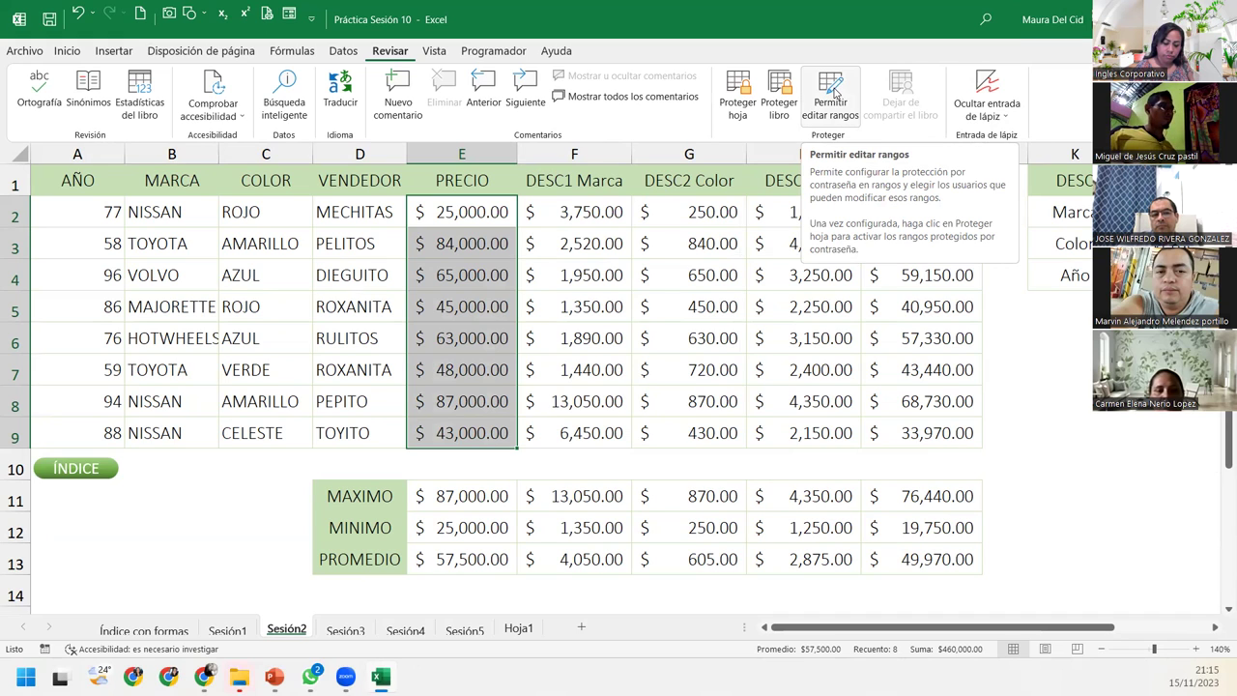
# Create a new editable range titled Precio covering cells $E$2:$E$9, with no password
pyautogui.click(841, 102)
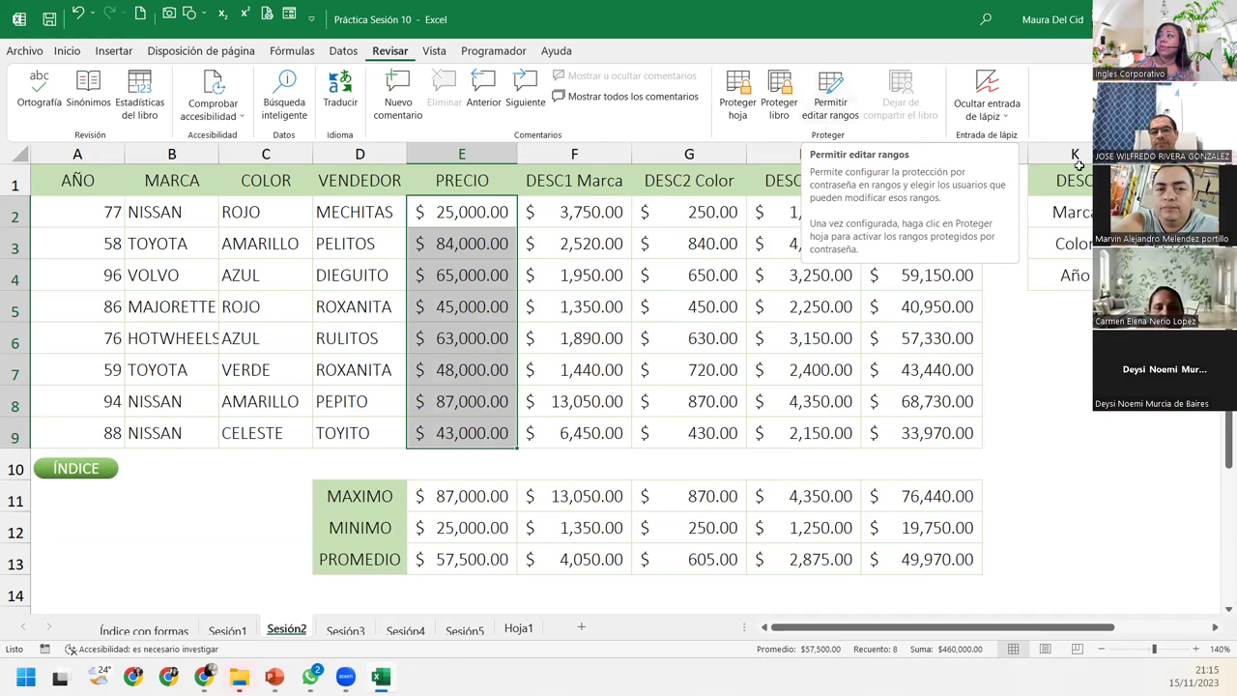
pyautogui.click(841, 103)
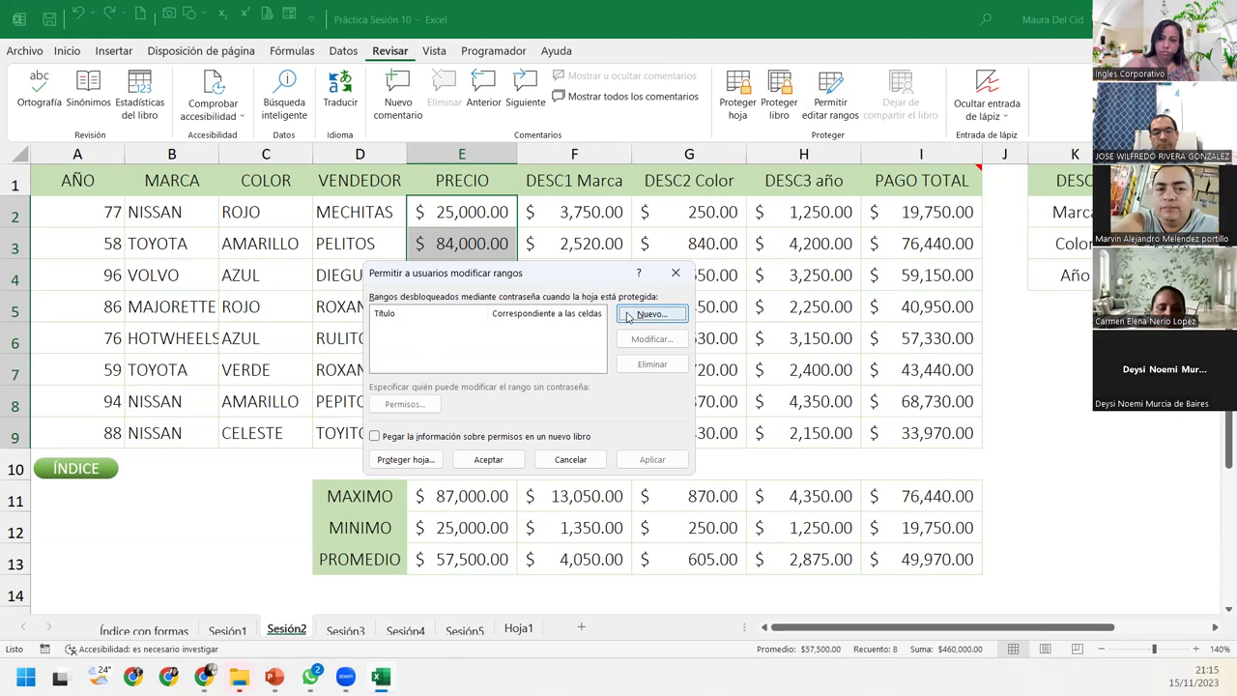
pyautogui.click(629, 316)
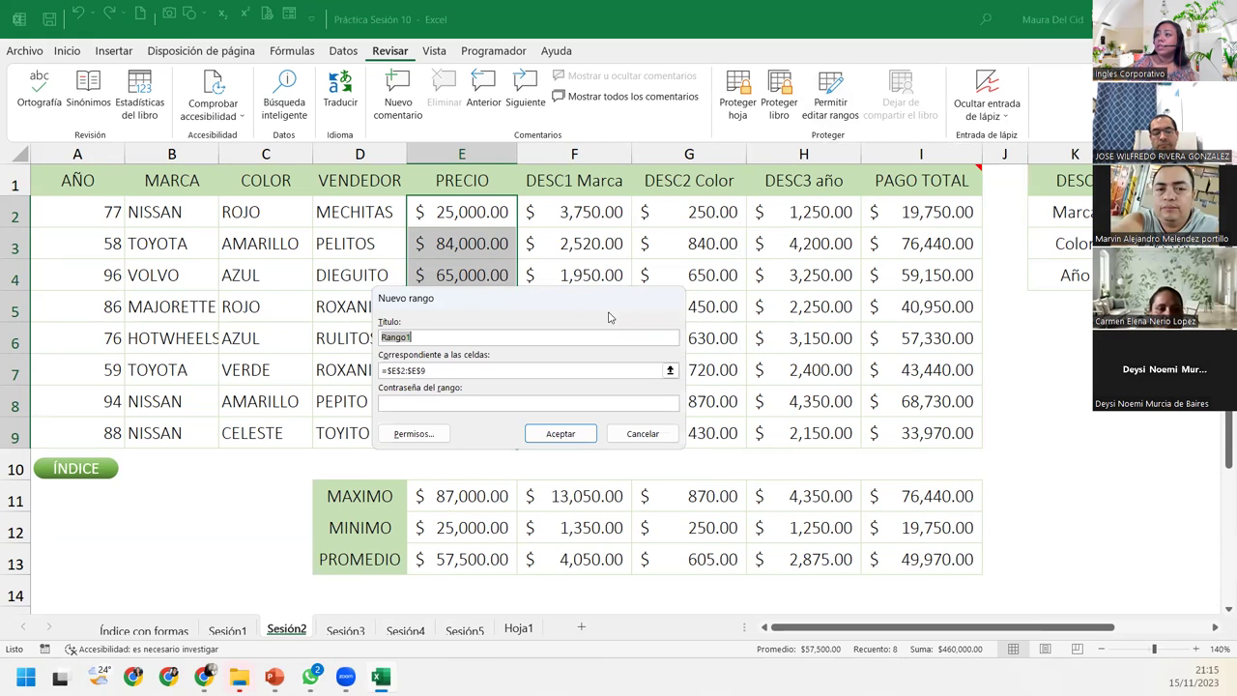
pyautogui.moveTo(519, 306); pyautogui.dragTo(688, 285)
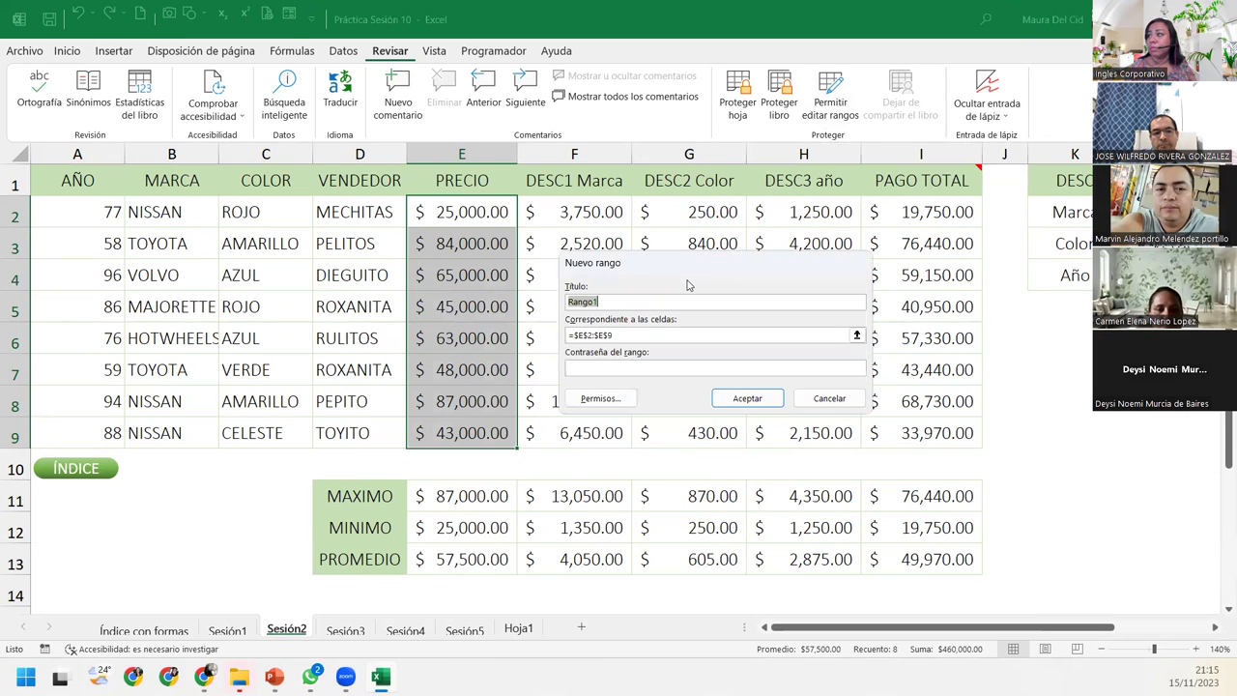
pyautogui.write('Precio')
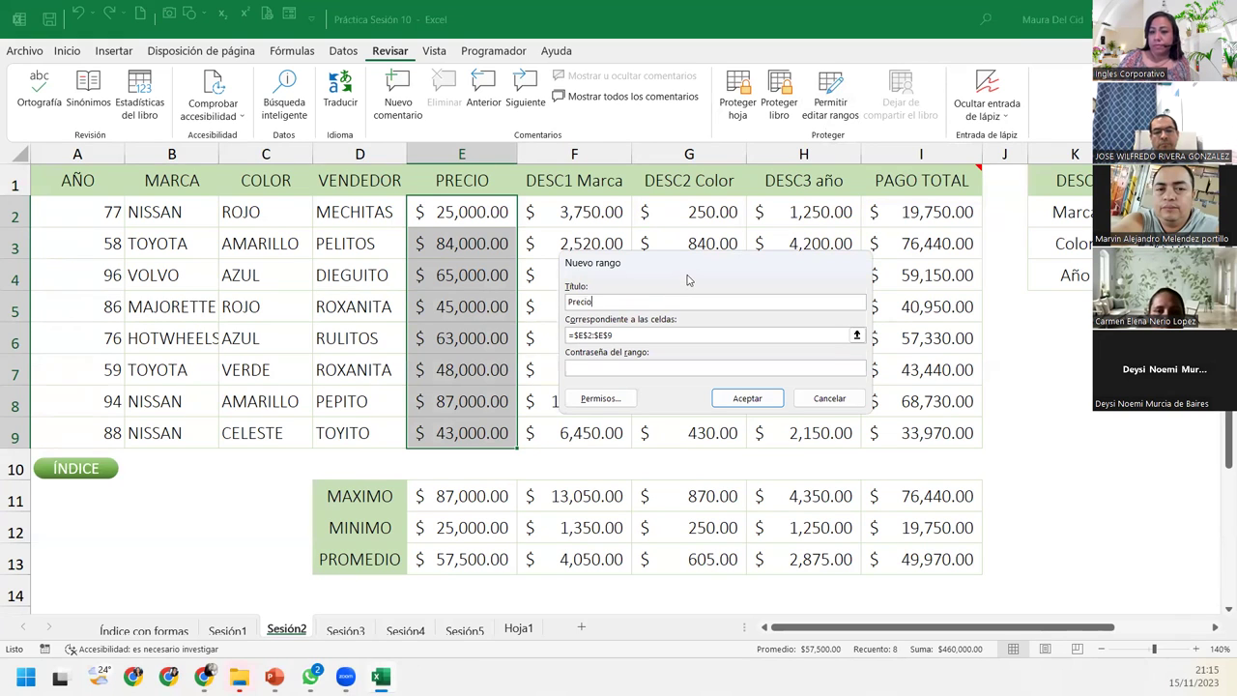
pyautogui.click(620, 335)
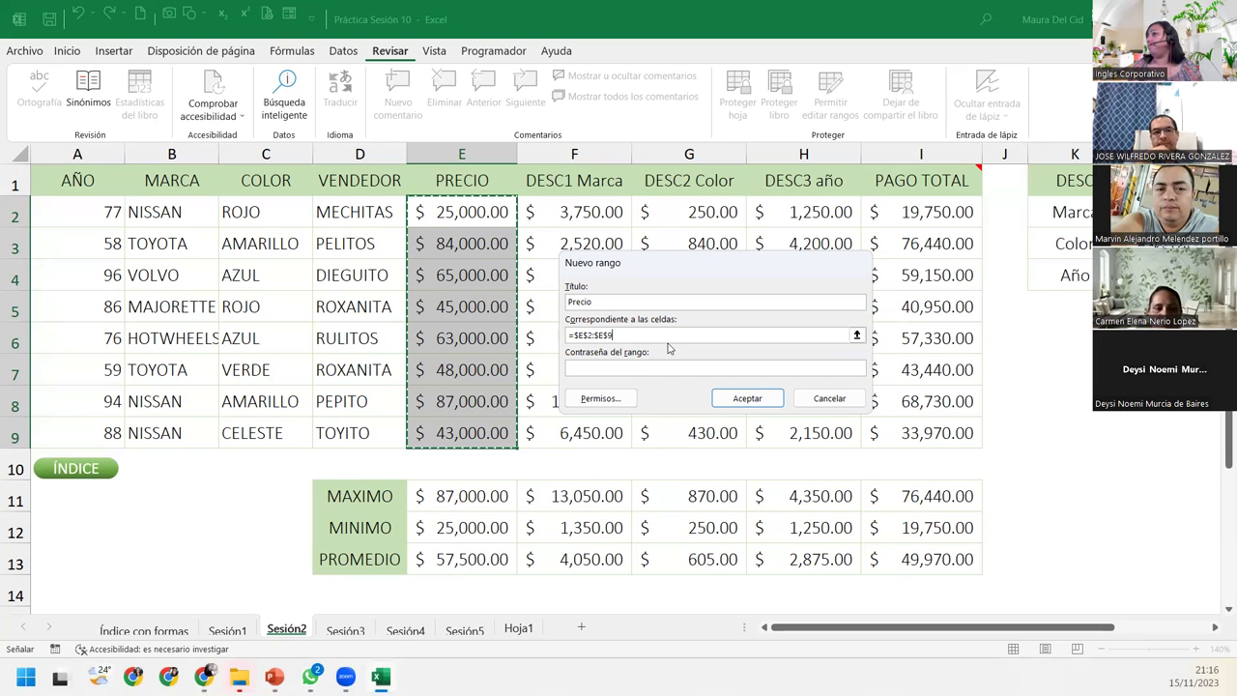
pyautogui.click(748, 399)
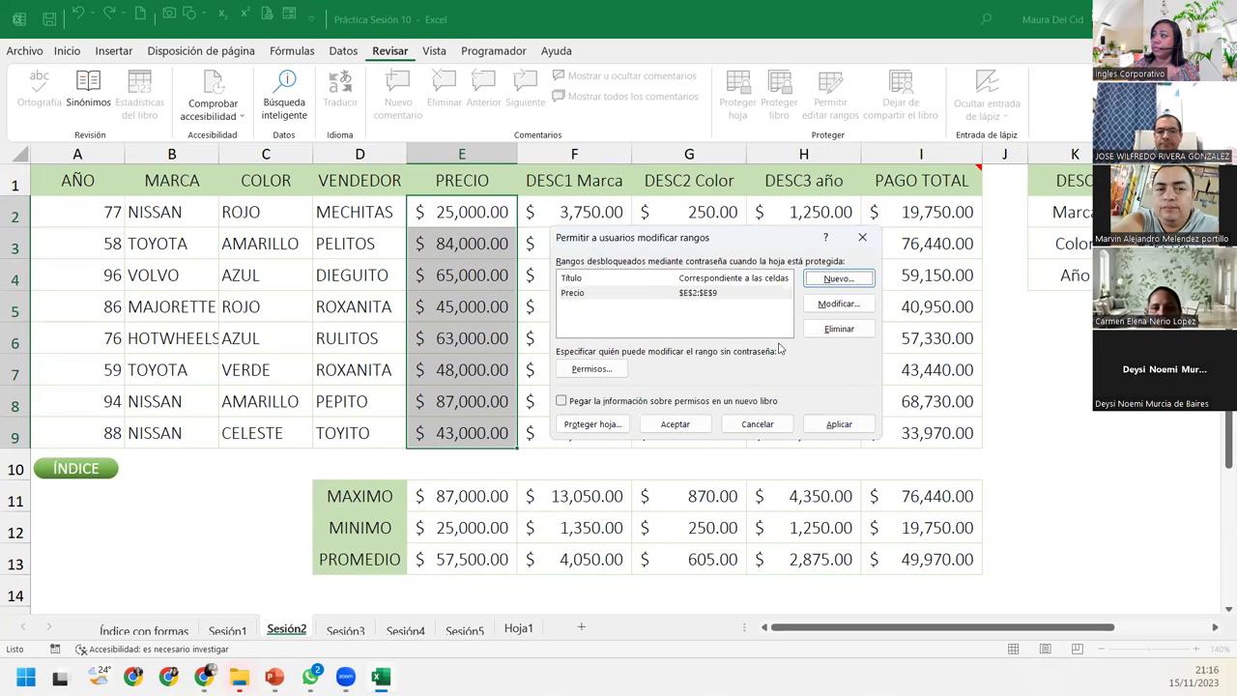
# Apply the Precio range list, then protect Sesión2 with a password entered twice
pyautogui.click(675, 423)
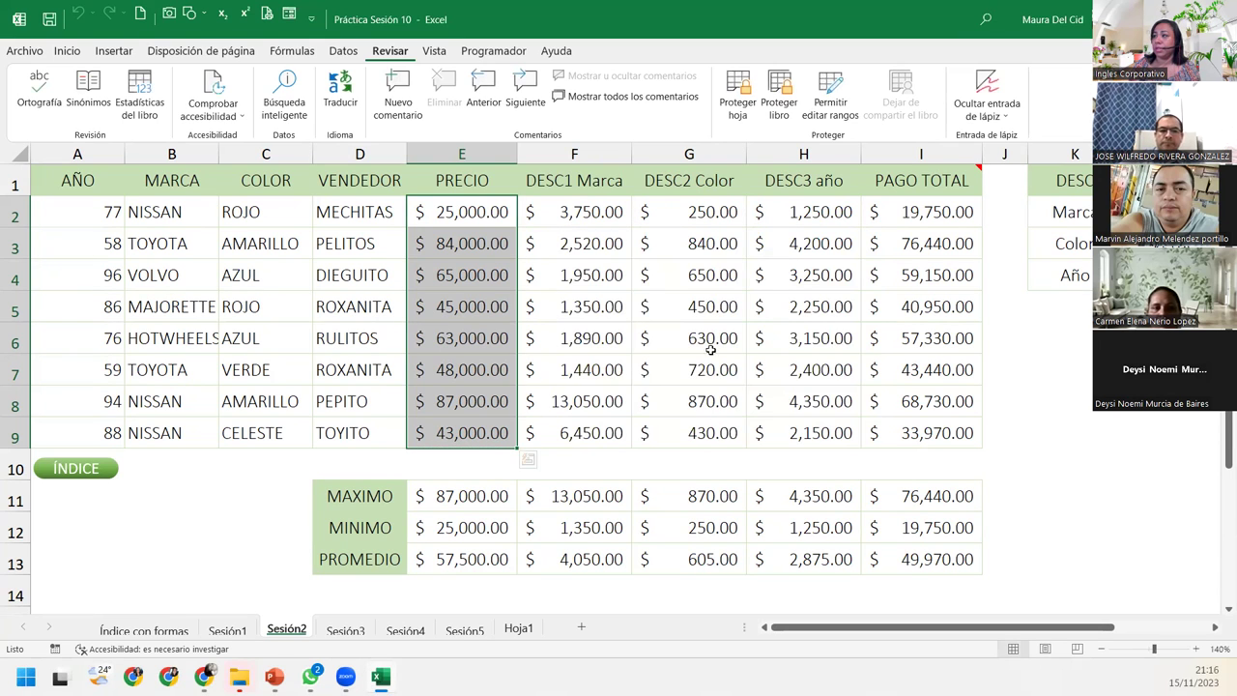
pyautogui.click(527, 262)
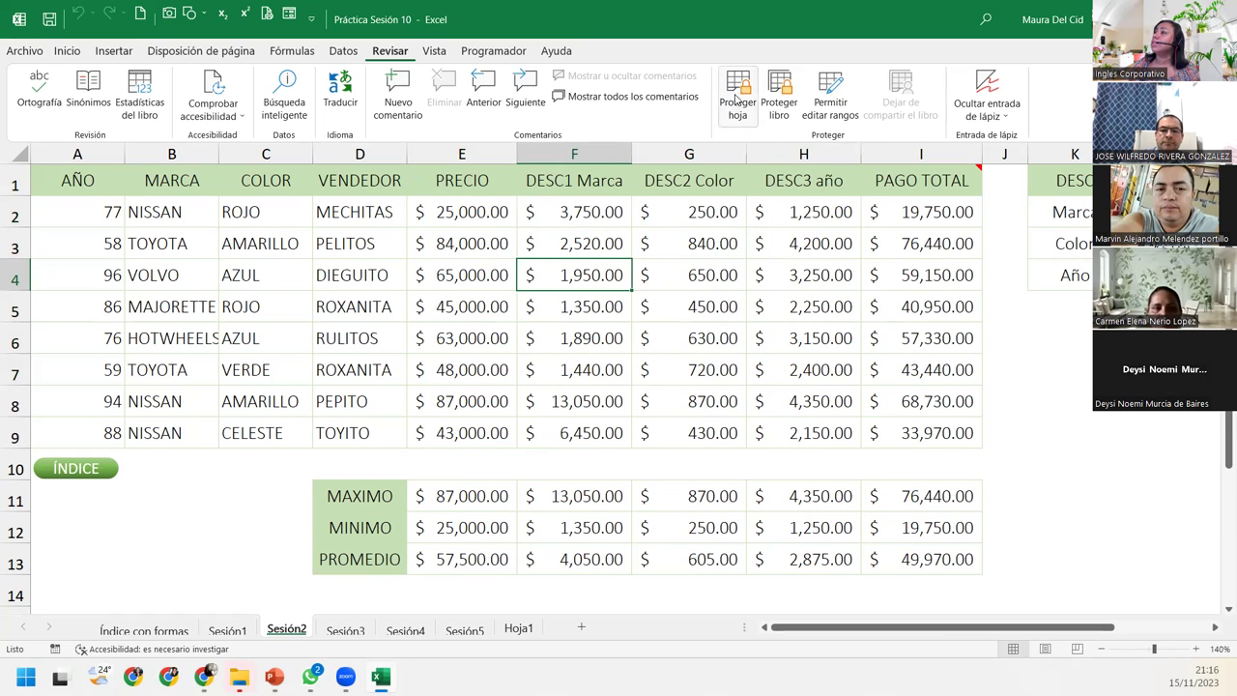
pyautogui.click(736, 98)
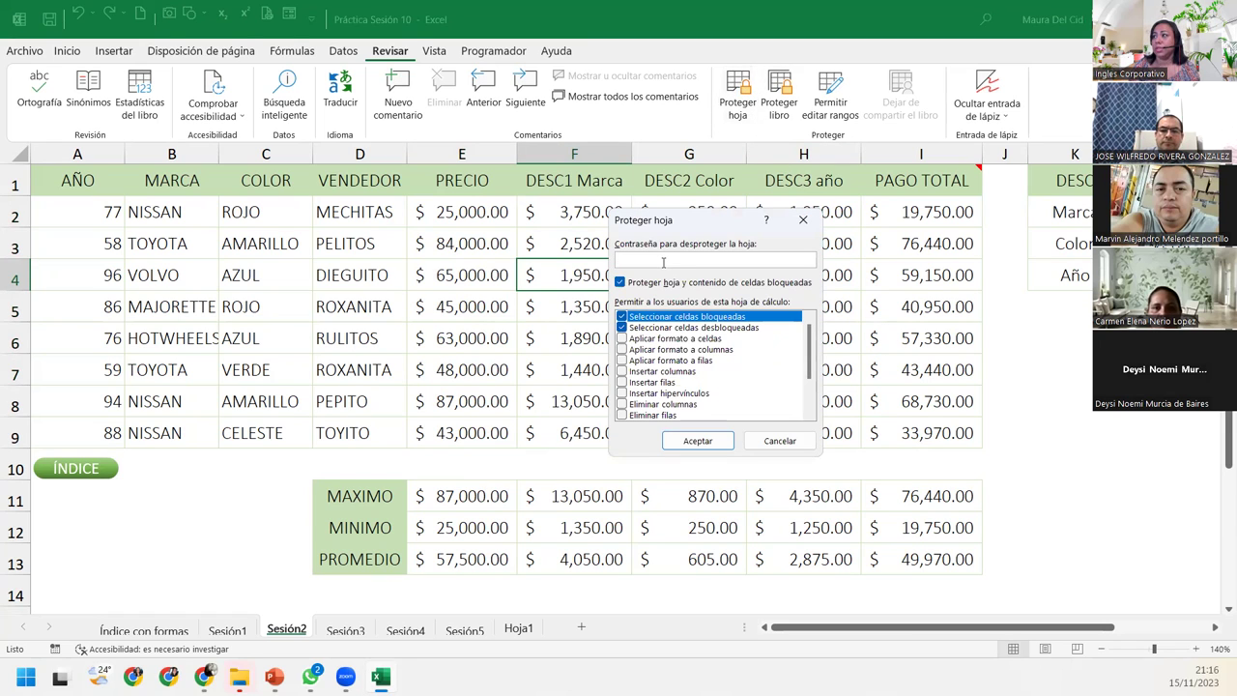
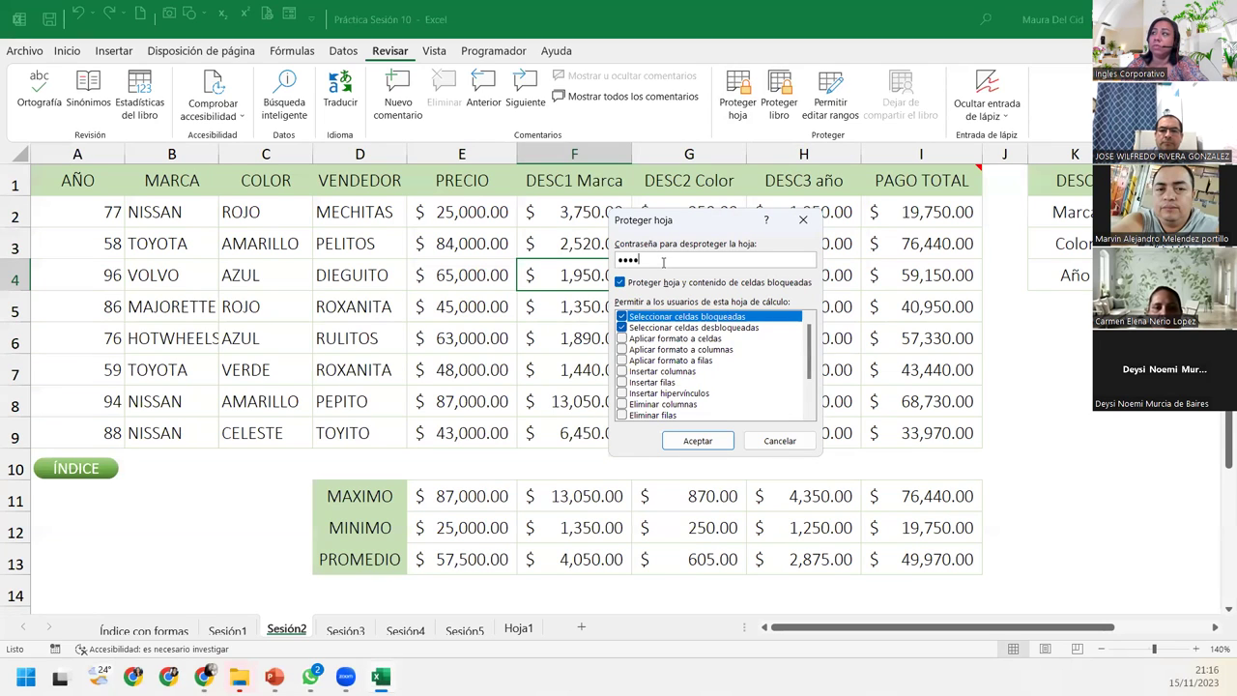
pyautogui.press('Return')
pyautogui.press('Return')
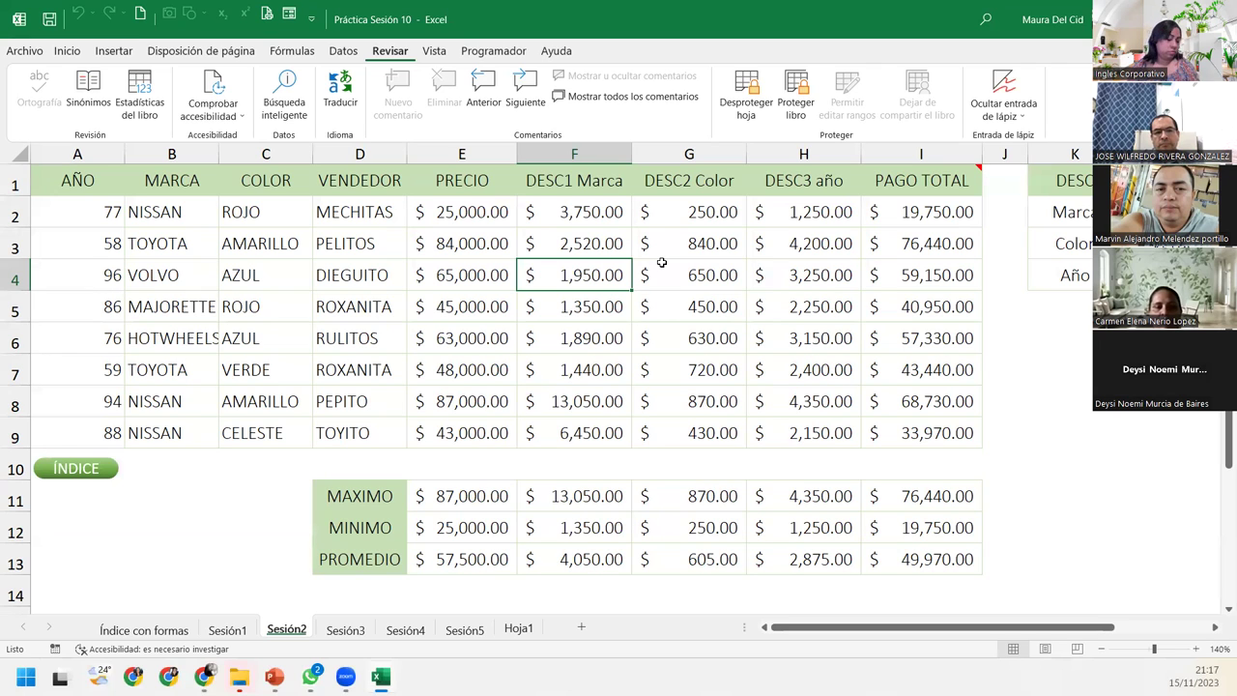
# Unprotect the Sesión2 sheet by entering its password
pyautogui.click(734, 98)
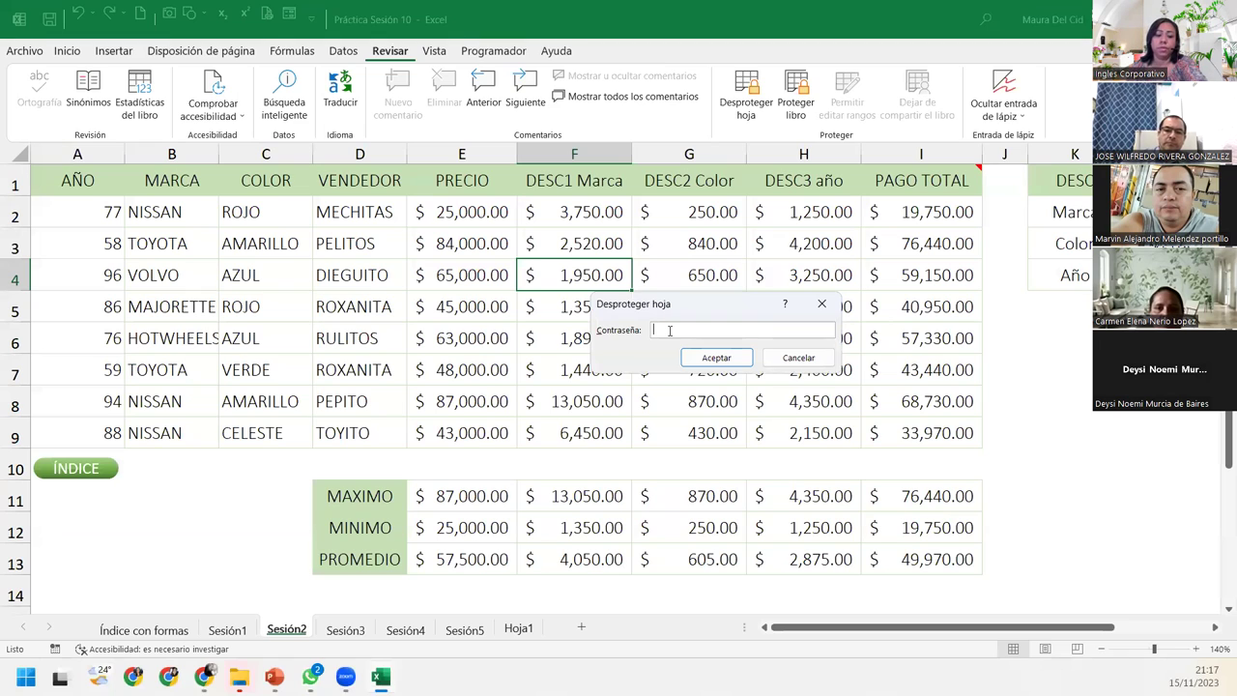
pyautogui.press('Return')
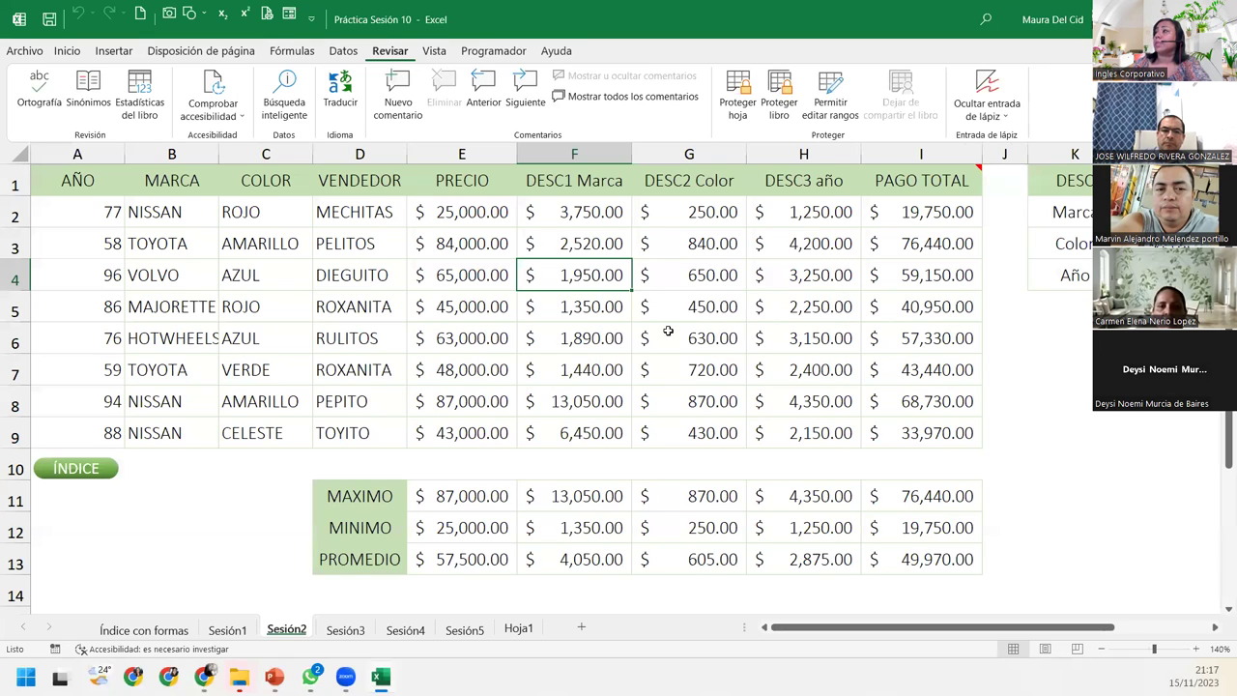
# Re-protect Sesión2 with the Ordenar (sort) permission ticked and a confirmed password
pyautogui.click(737, 95)
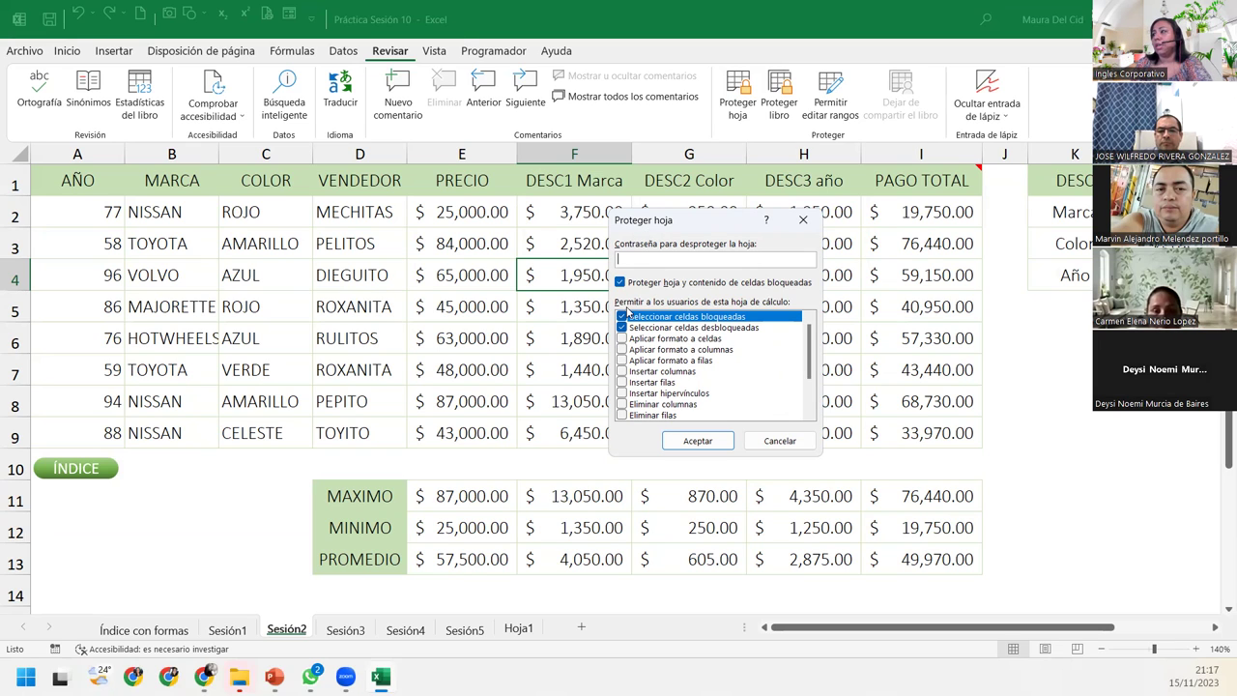
pyautogui.moveTo(810, 362); pyautogui.dragTo(810, 388)
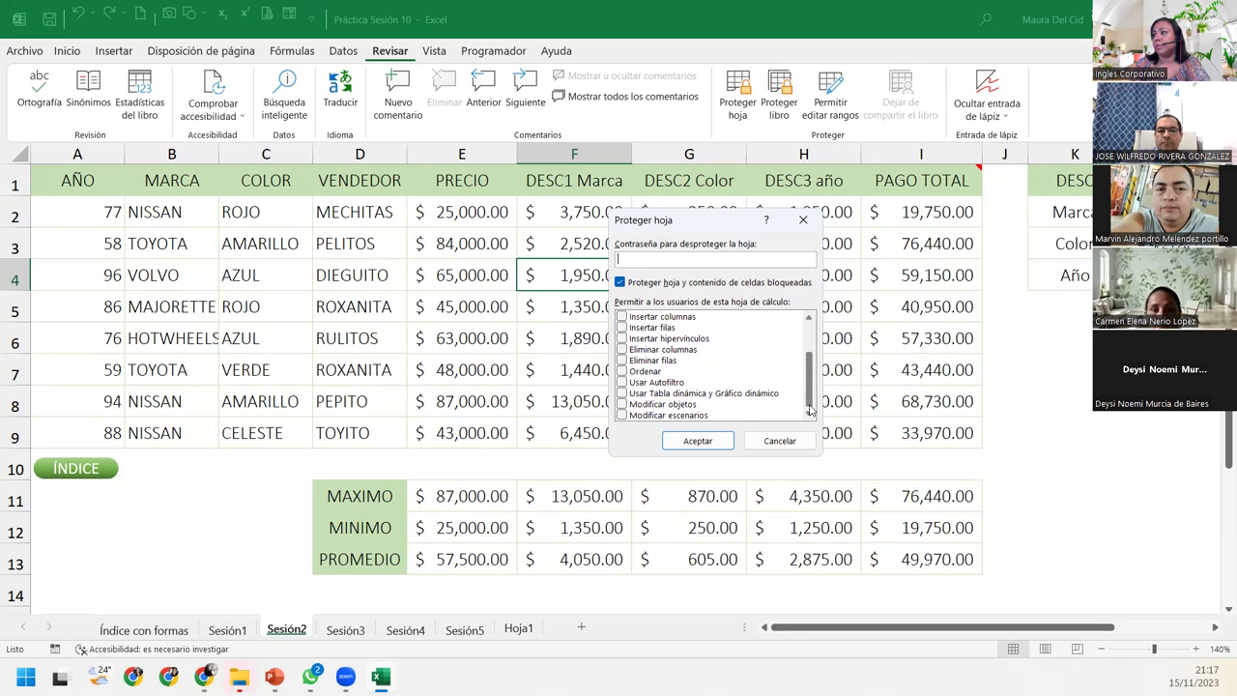
pyautogui.click(625, 372)
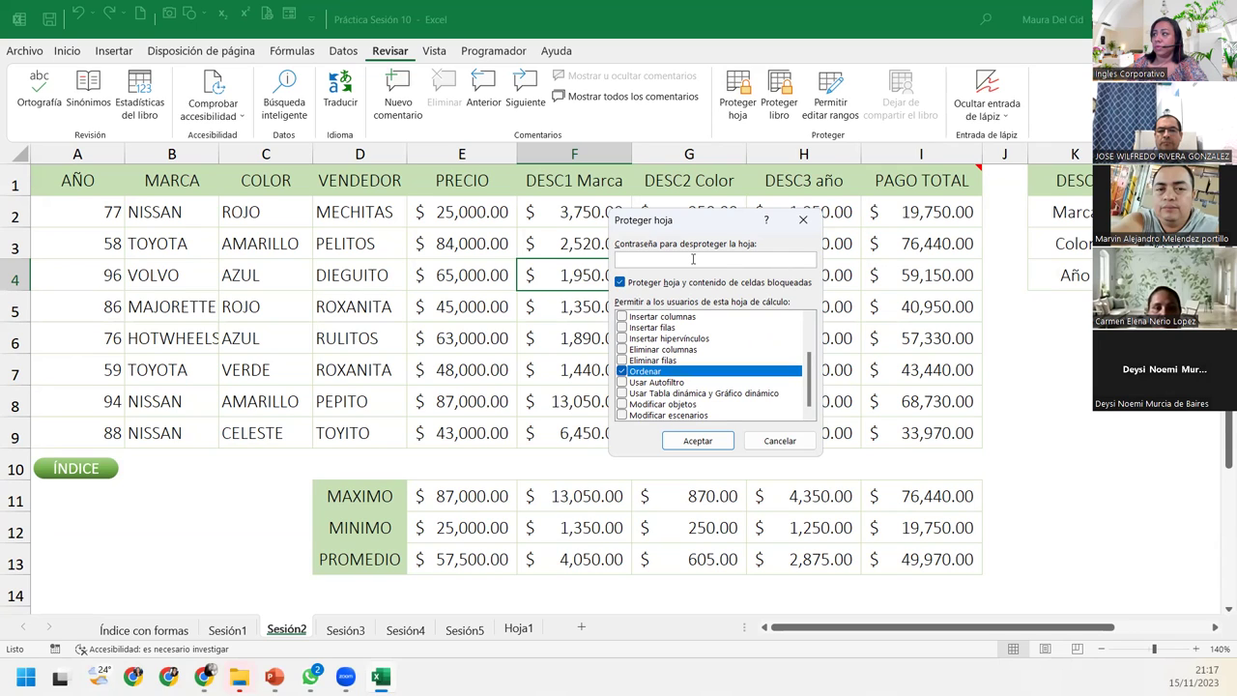
pyautogui.write('1')
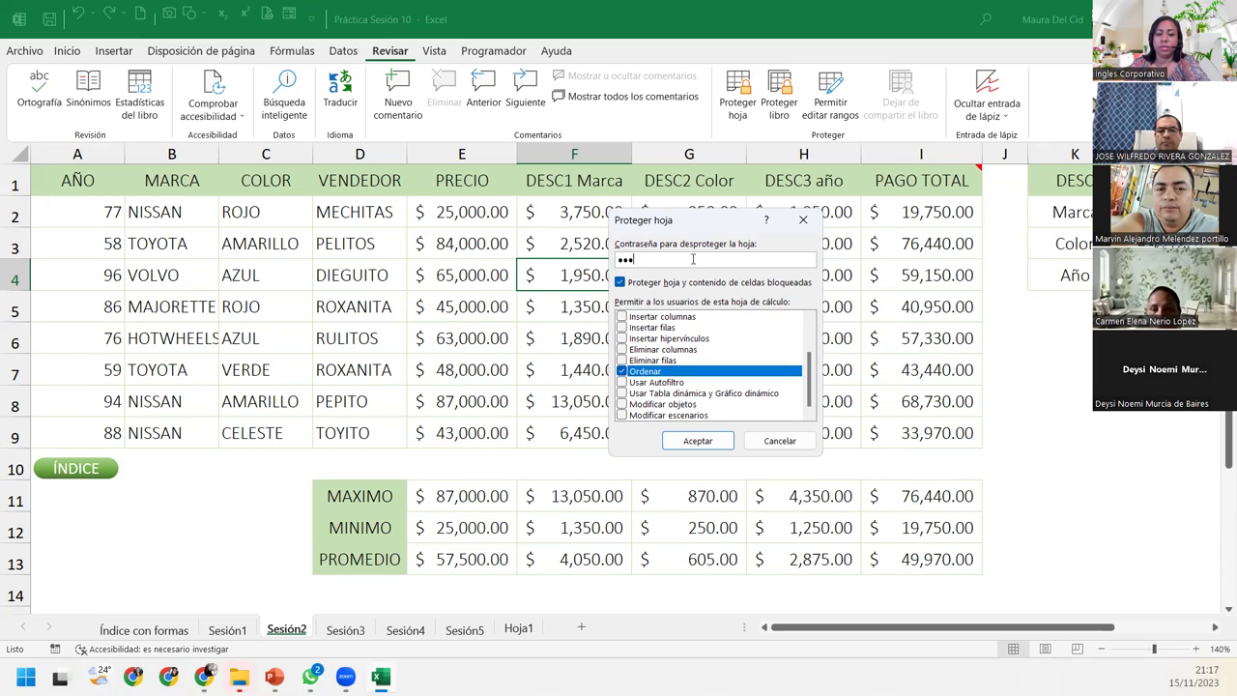
pyautogui.press('Return')
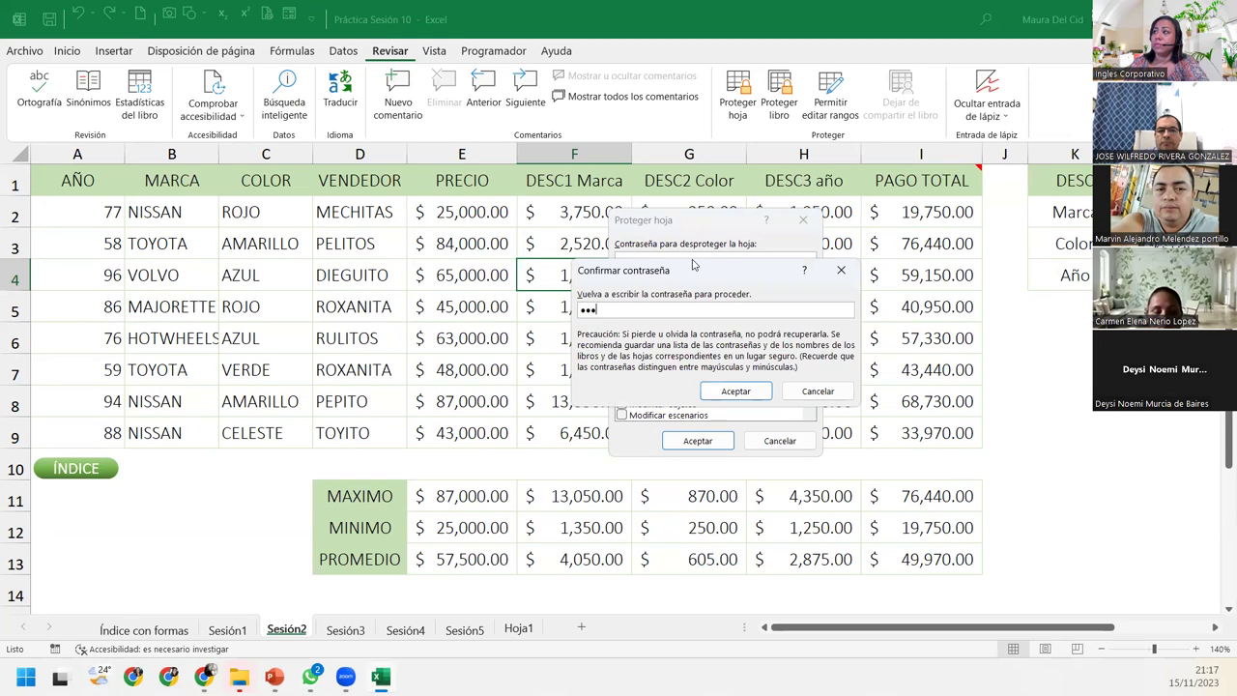
pyautogui.press('Return')
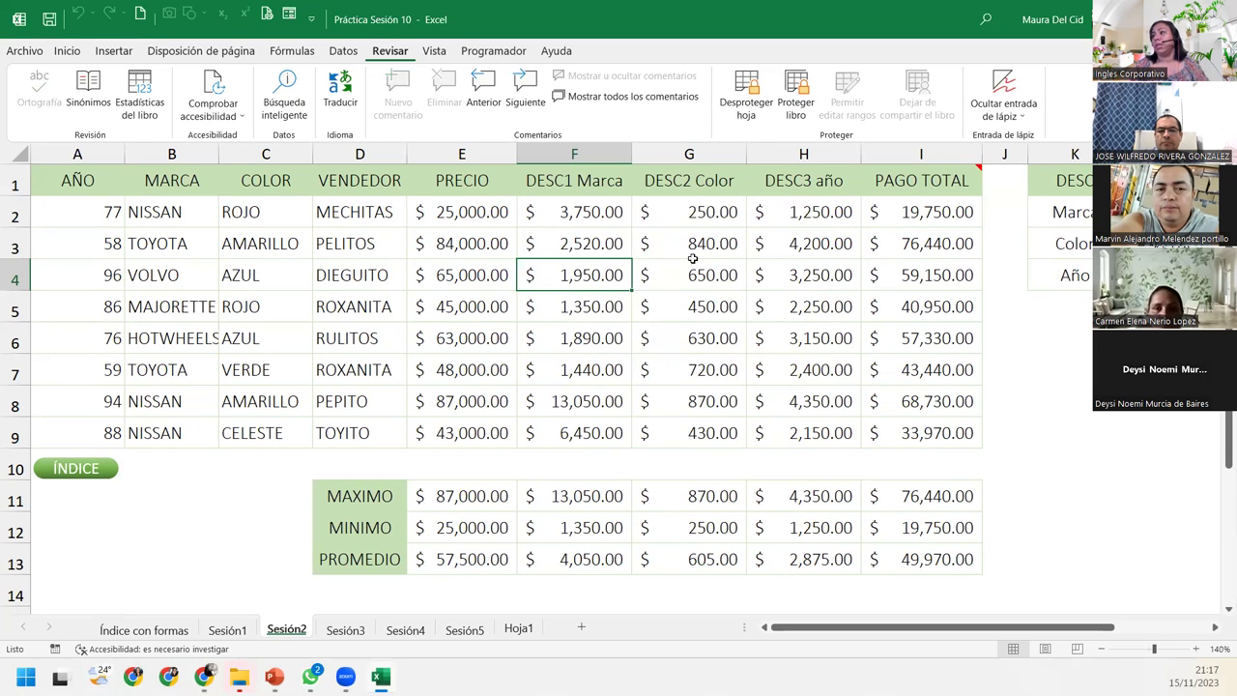
# Change the E8 price in the editable Precio range from 87,000 to 78,000
pyautogui.click(462, 203)
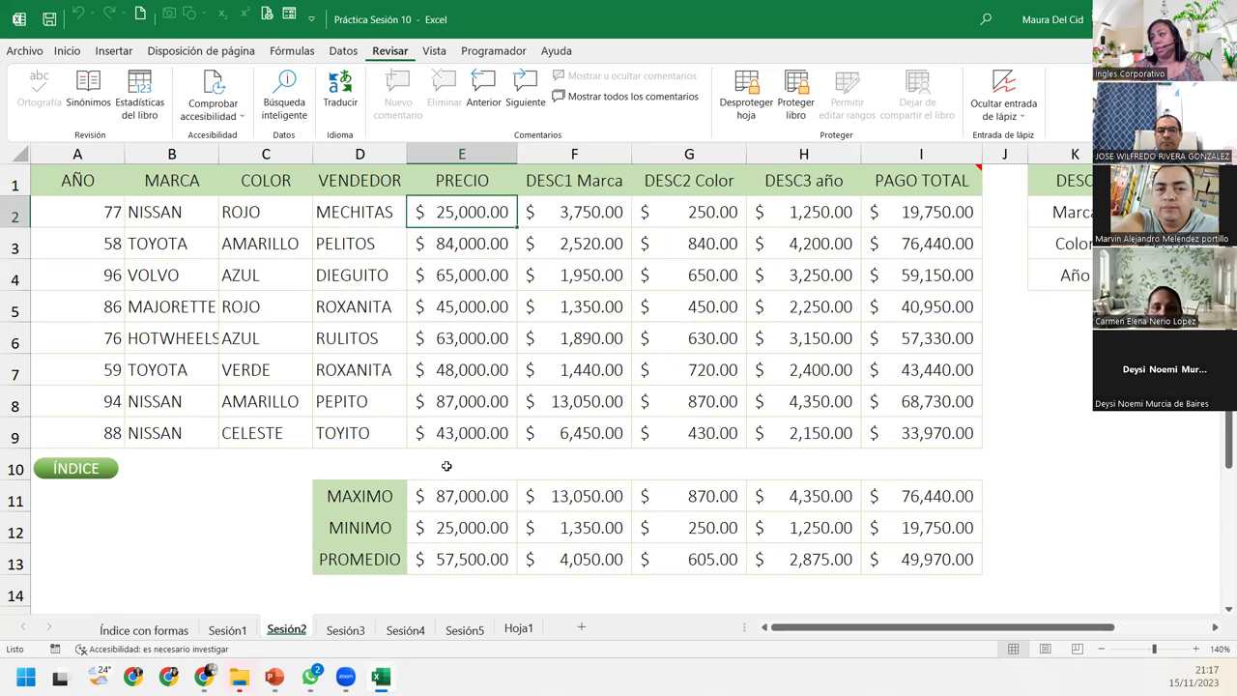
pyautogui.click(475, 402)
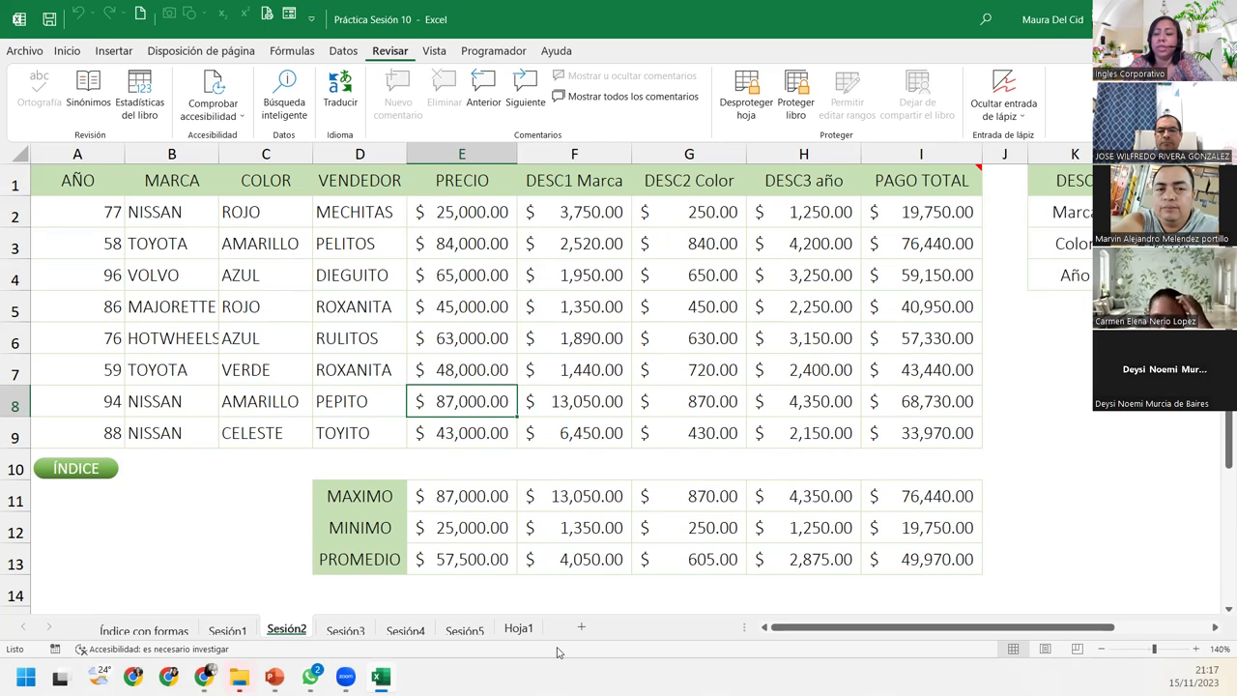
pyautogui.write('78,')
pyautogui.write('00')
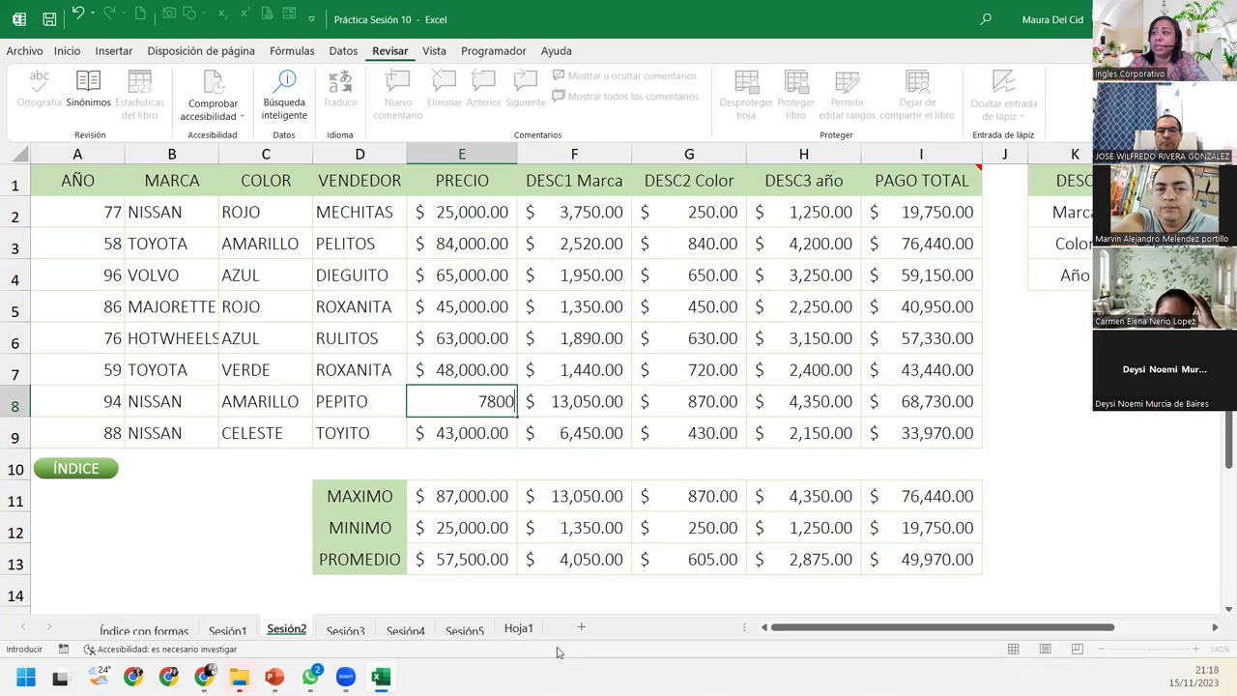
pyautogui.write('0')
pyautogui.press('Return')
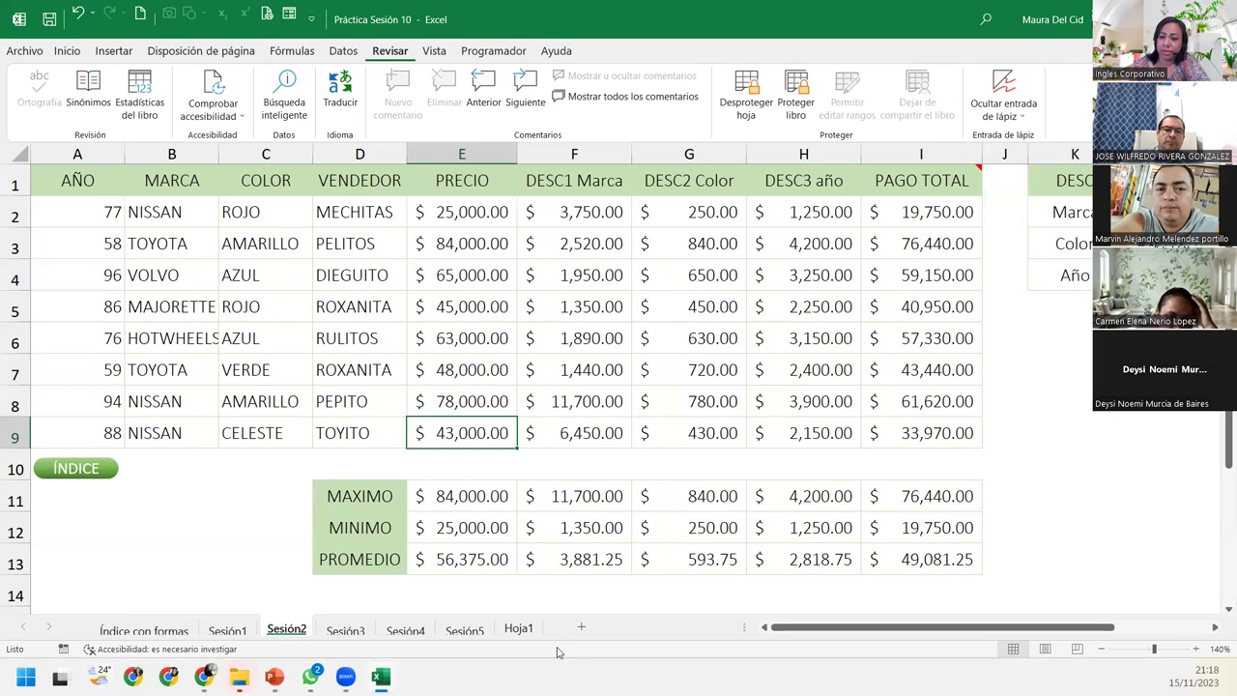
# Try editing cell G5 and the MAXIMO formula in E11, dismissing both protection warnings
pyautogui.click(688, 310)
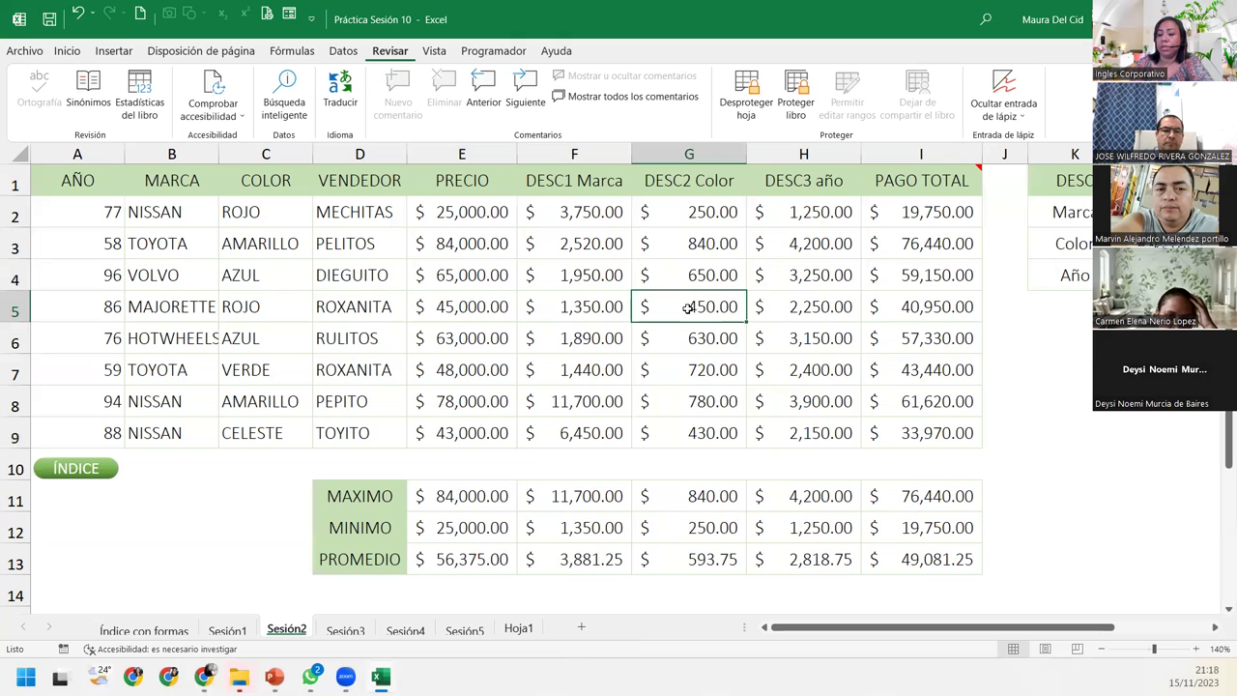
pyautogui.doubleClick(689, 309)
pyautogui.press('Return')
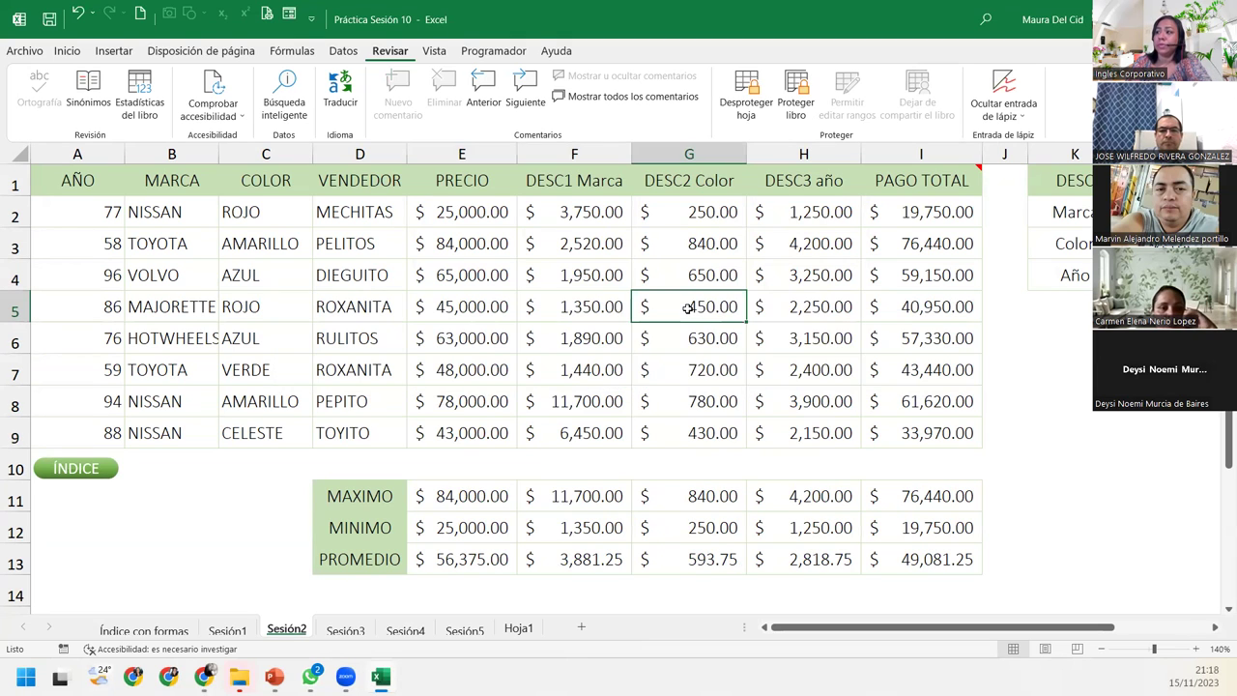
pyautogui.click(434, 500)
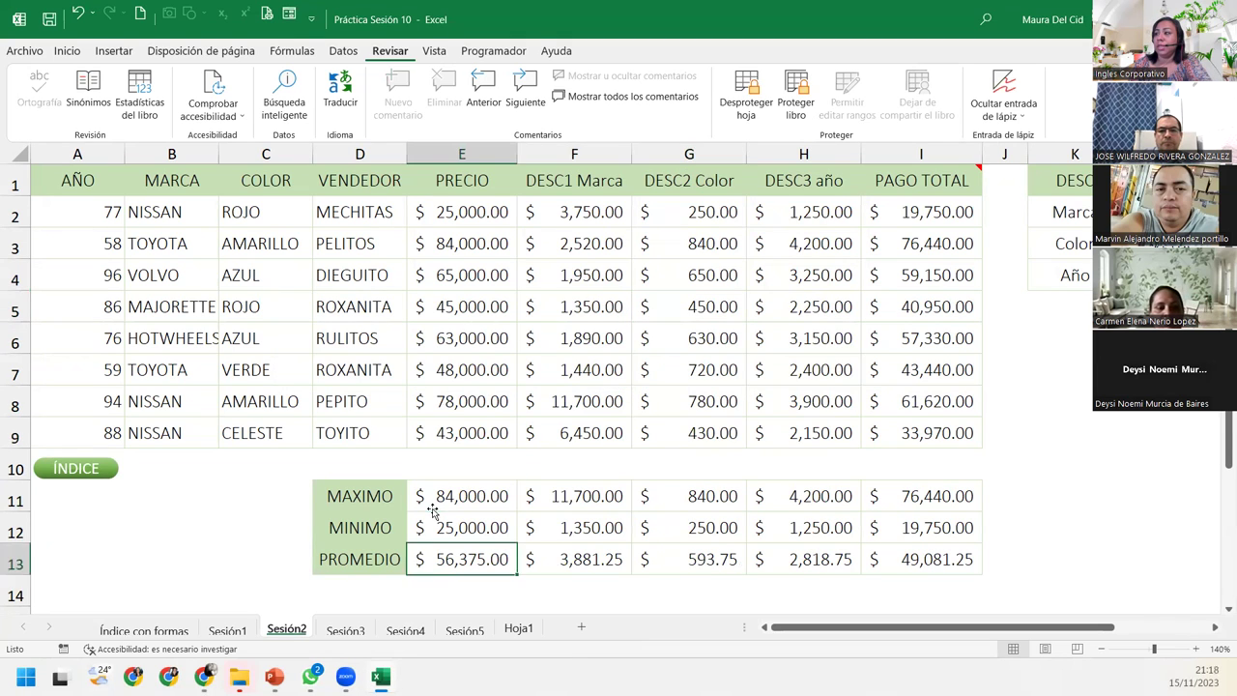
pyautogui.doubleClick(443, 502)
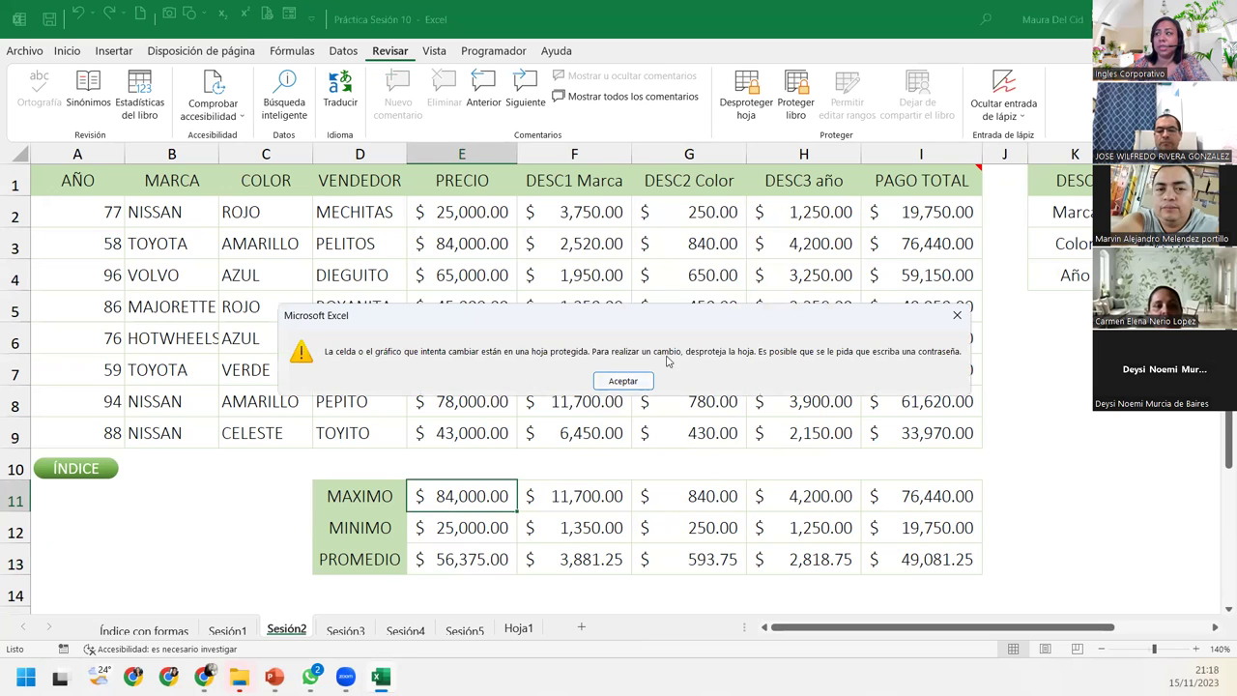
pyautogui.click(642, 379)
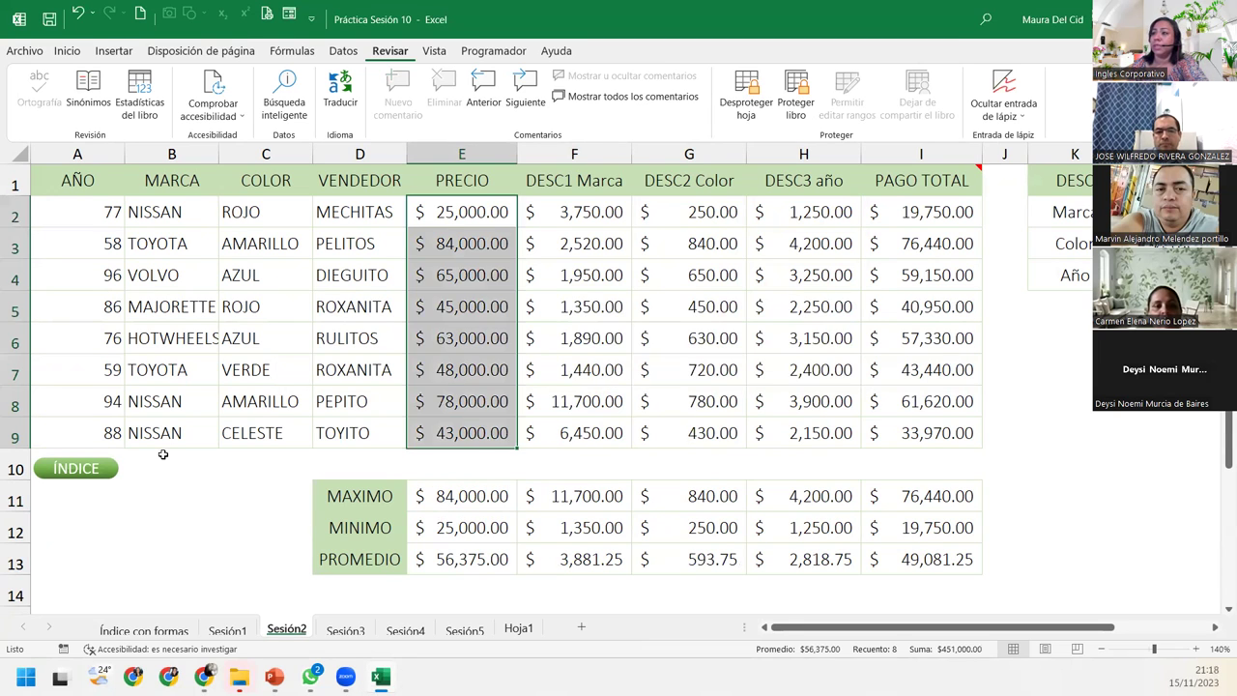
# From cell A2, try Datos > Sort A-Z and dismiss the protected-sheet warning
pyautogui.click(228, 374)
pyautogui.click(93, 203)
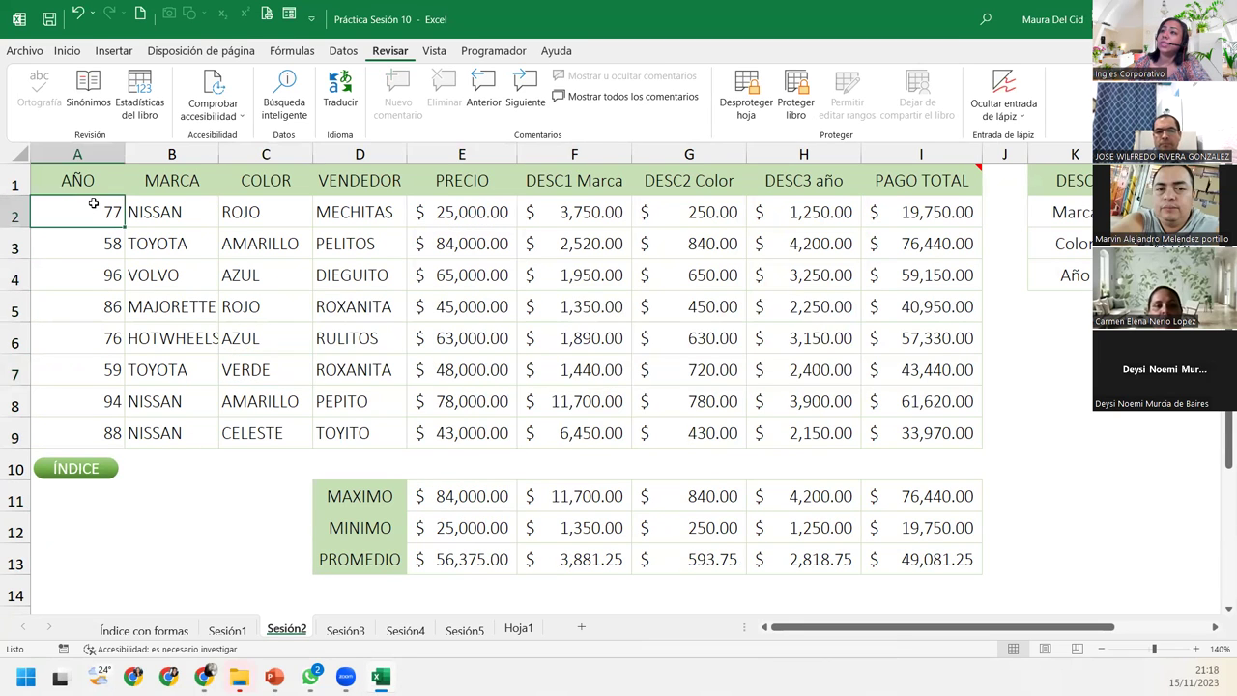
pyautogui.click(283, 55)
pyautogui.click(344, 51)
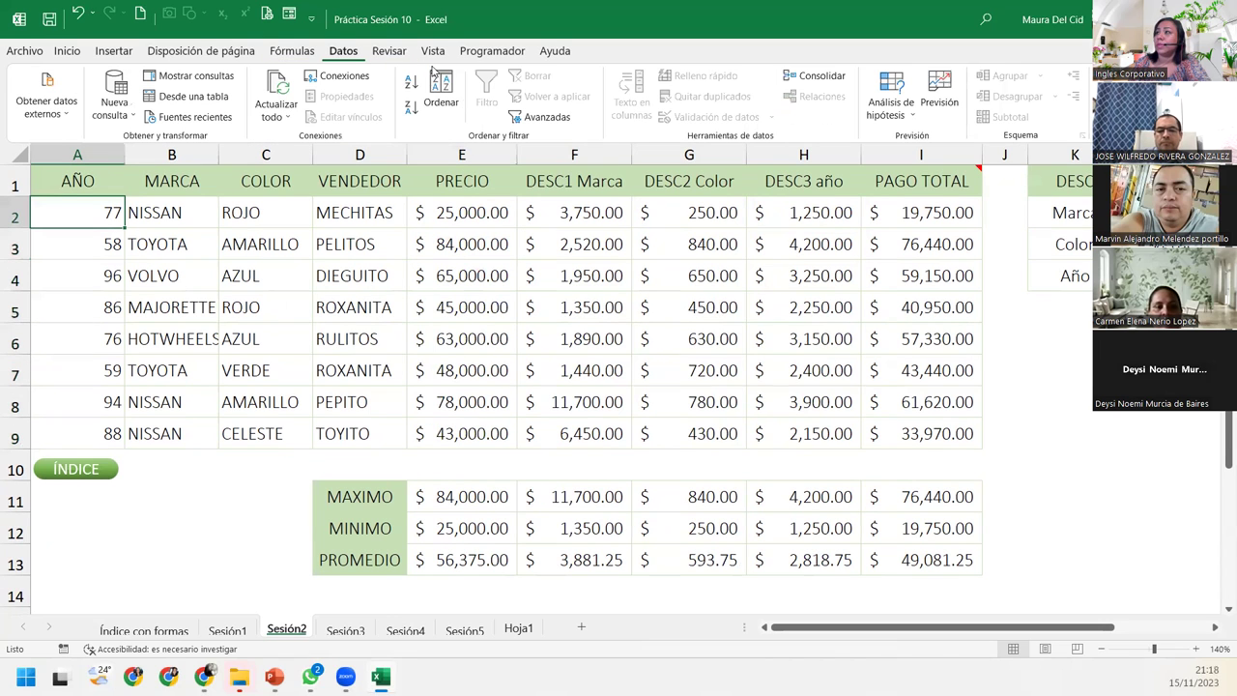
pyautogui.click(410, 84)
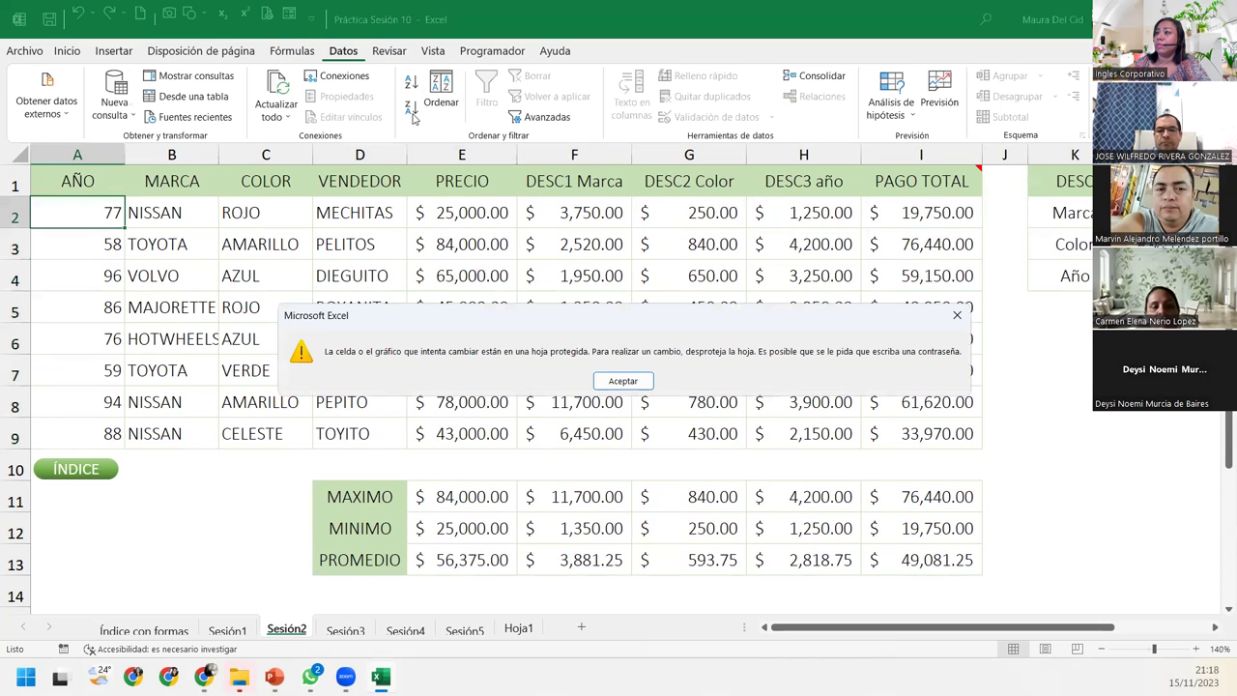
pyautogui.click(630, 380)
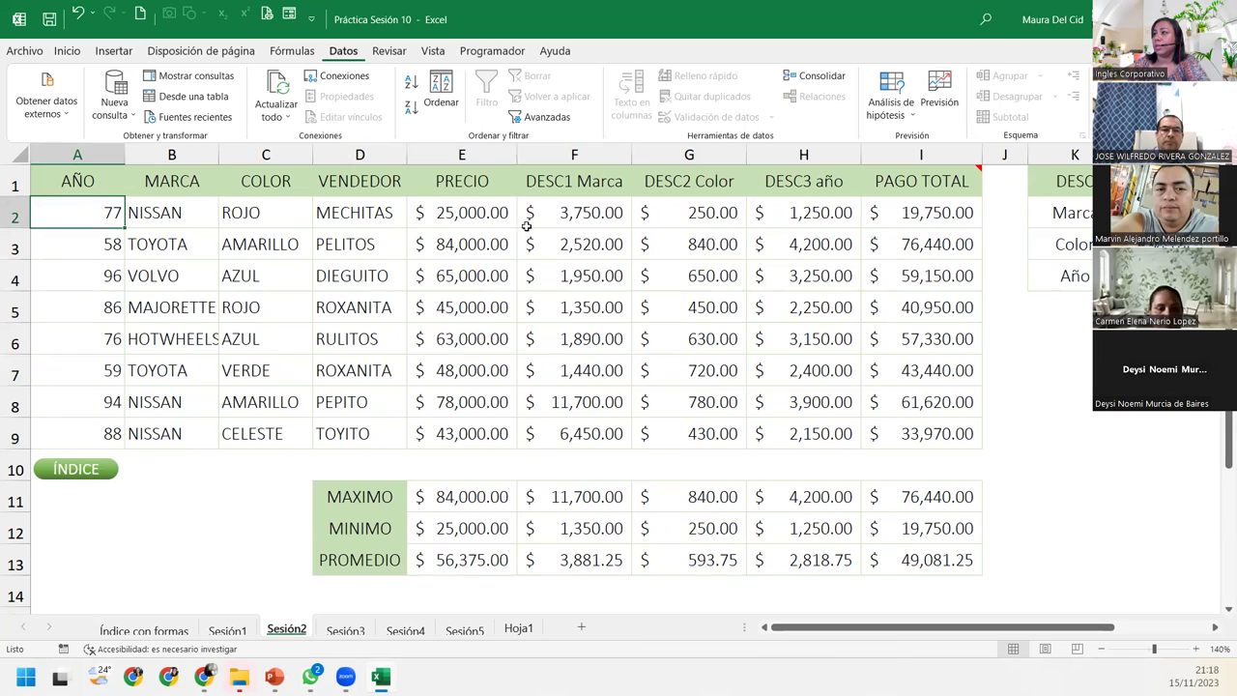
# Select the PRECIO prices, retry the ascending sort, dismiss the warning, and return to Revisar
pyautogui.moveTo(503, 216); pyautogui.dragTo(503, 247)
pyautogui.moveTo(506, 402); pyautogui.dragTo(508, 433)
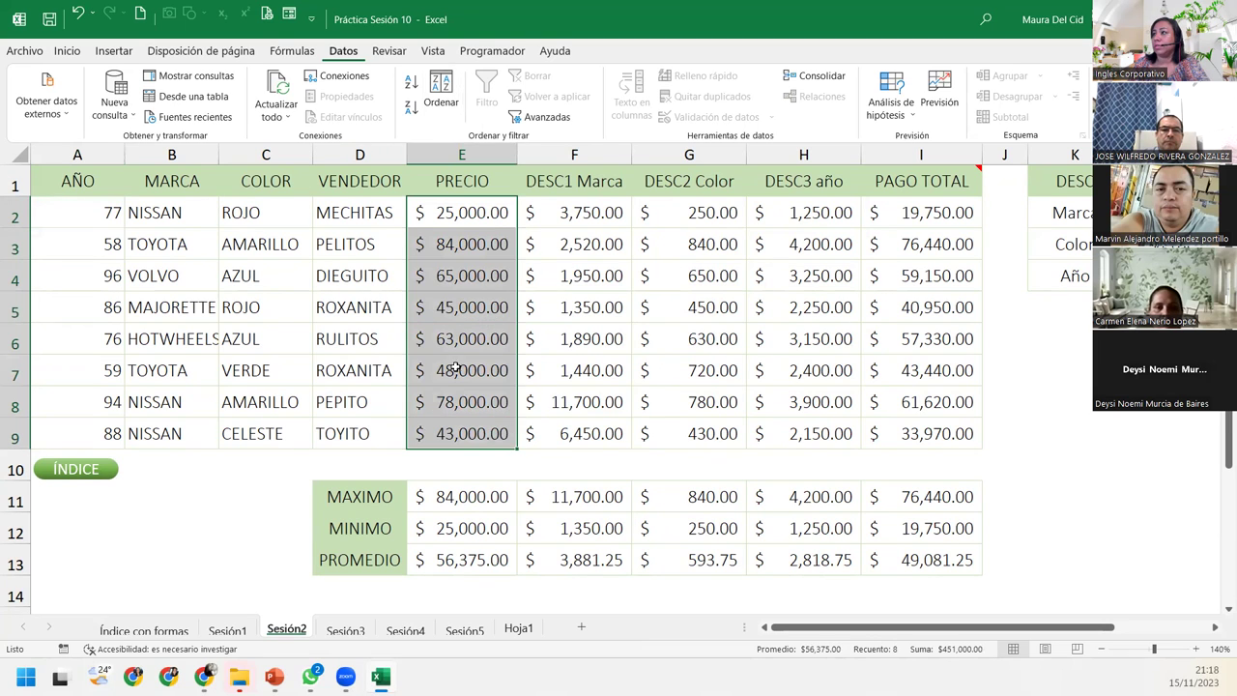
pyautogui.click(464, 281)
pyautogui.click(397, 52)
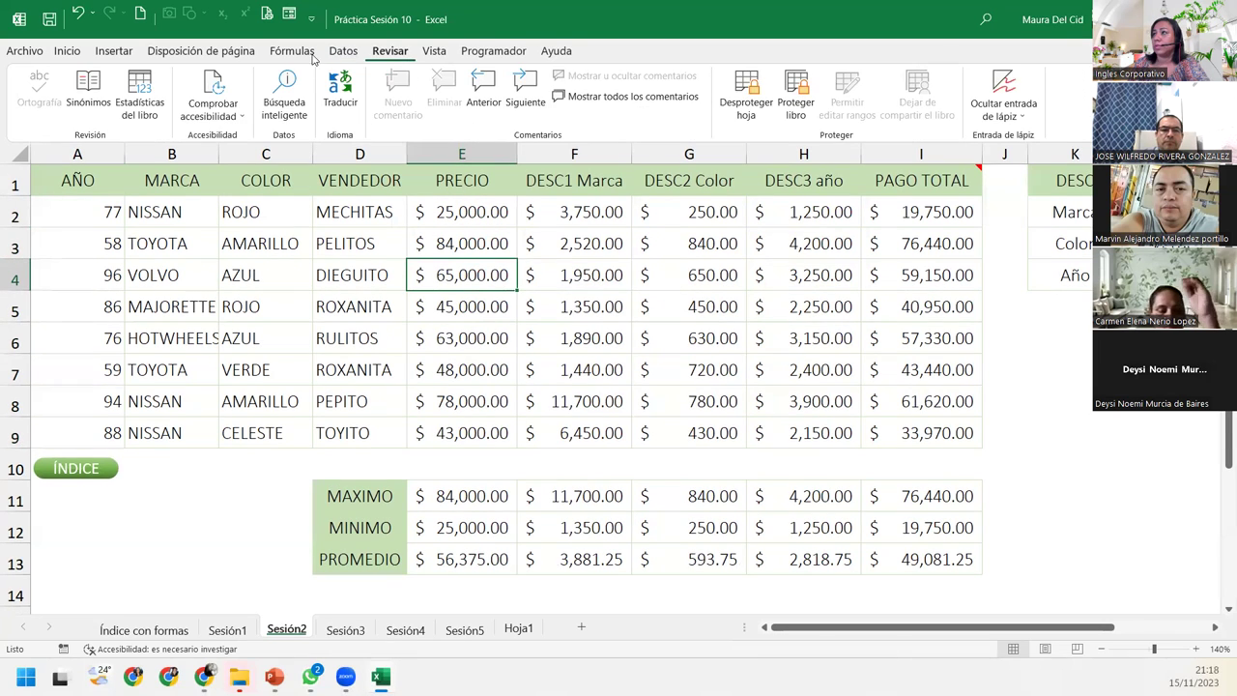
pyautogui.click(345, 52)
pyautogui.click(412, 84)
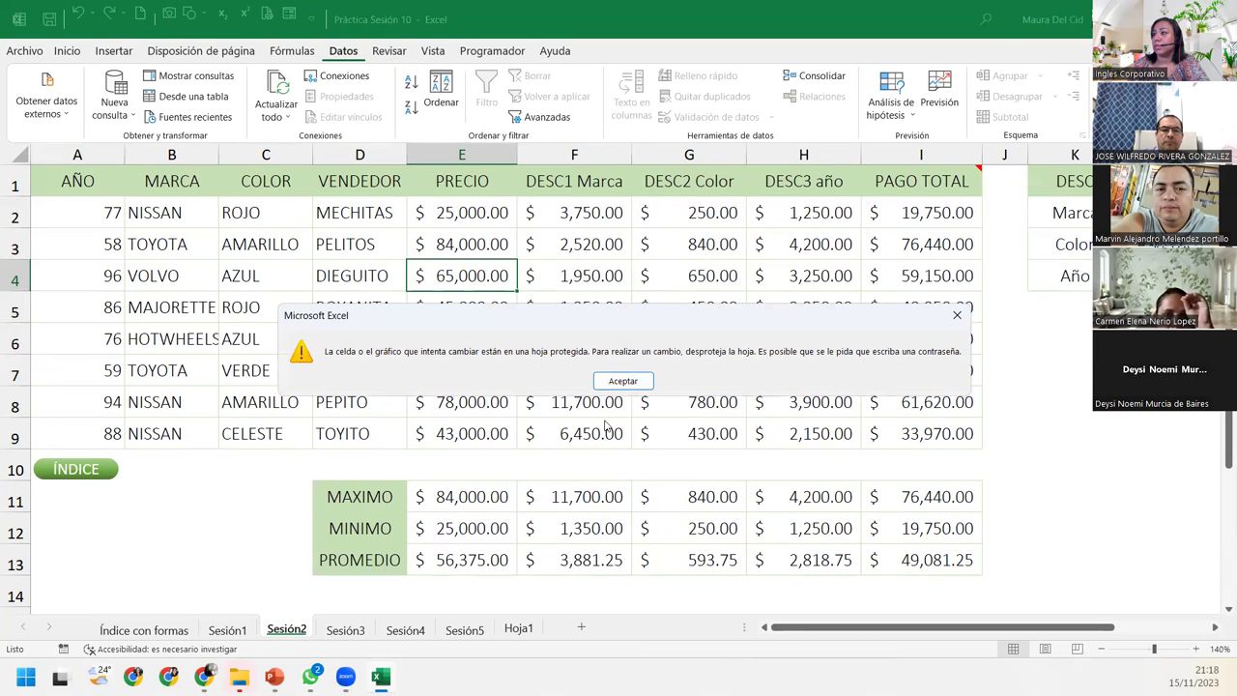
pyautogui.click(623, 381)
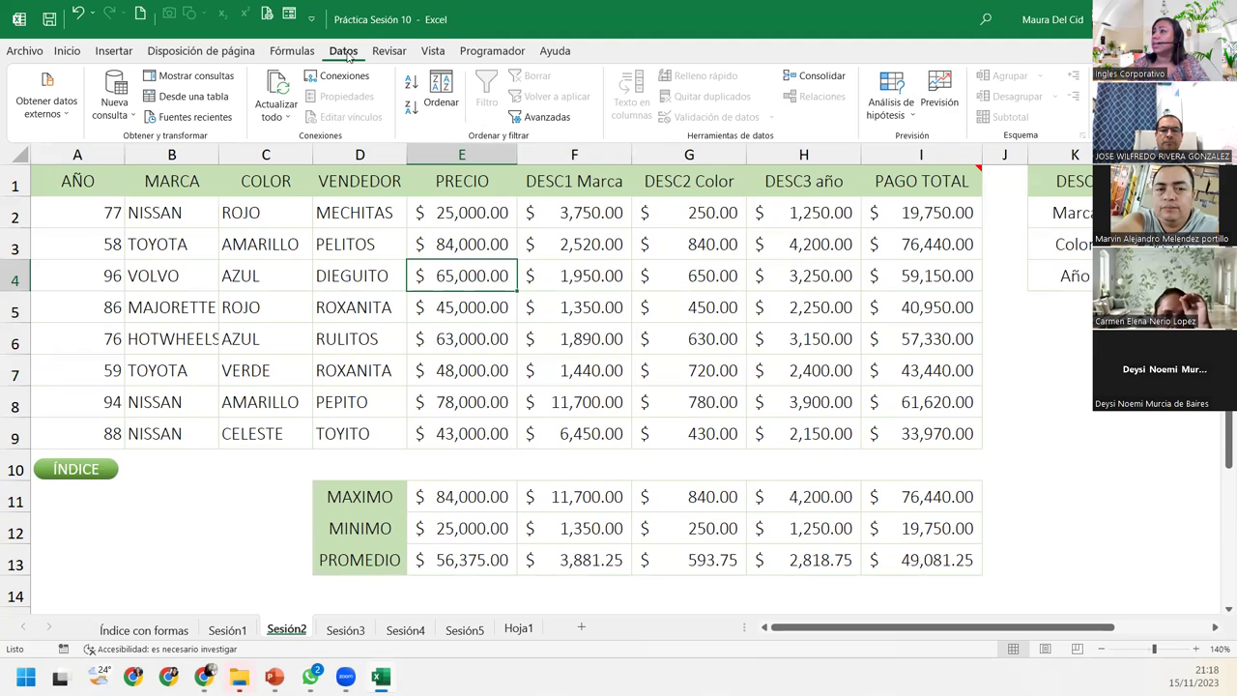
pyautogui.click(390, 53)
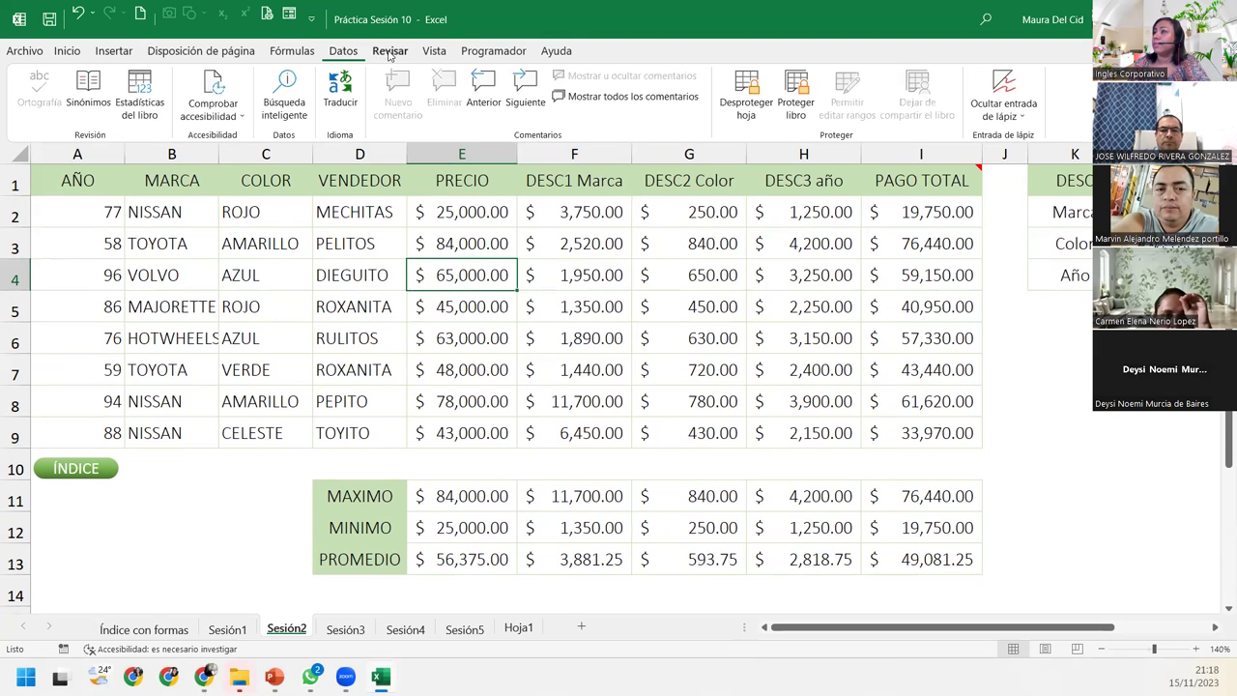
# Unprotect the Sesión2 sheet by entering its current password
pyautogui.click(745, 108)
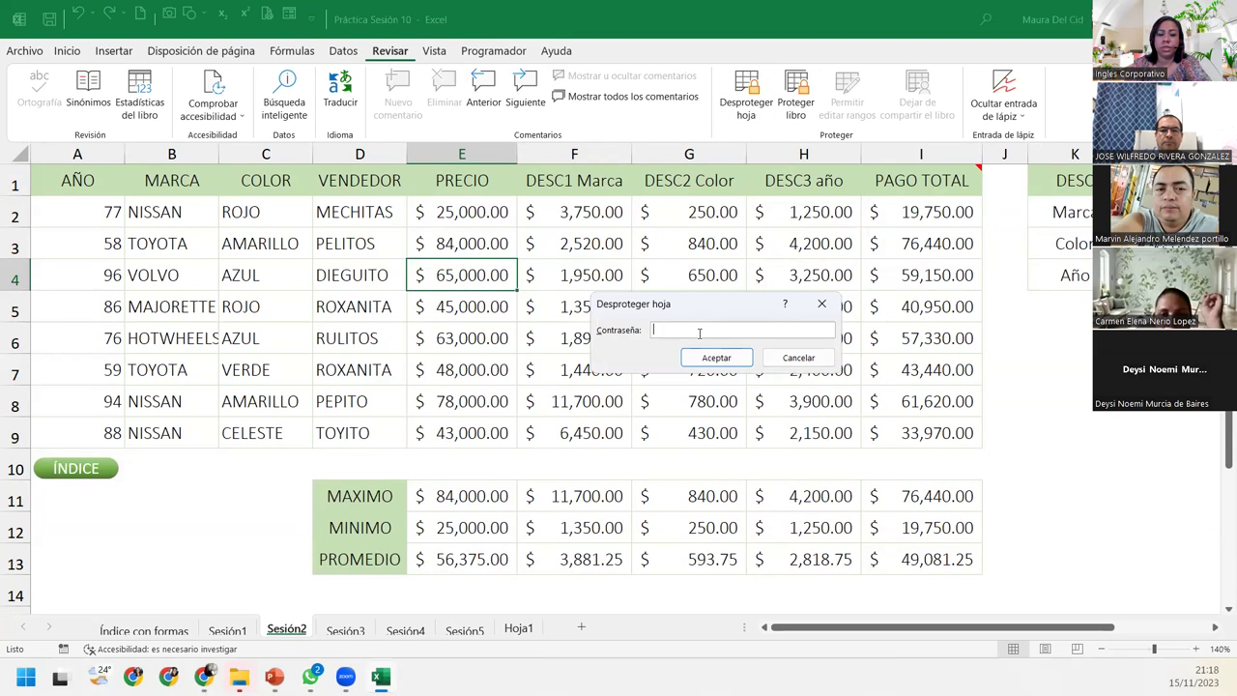
pyautogui.press('Return')
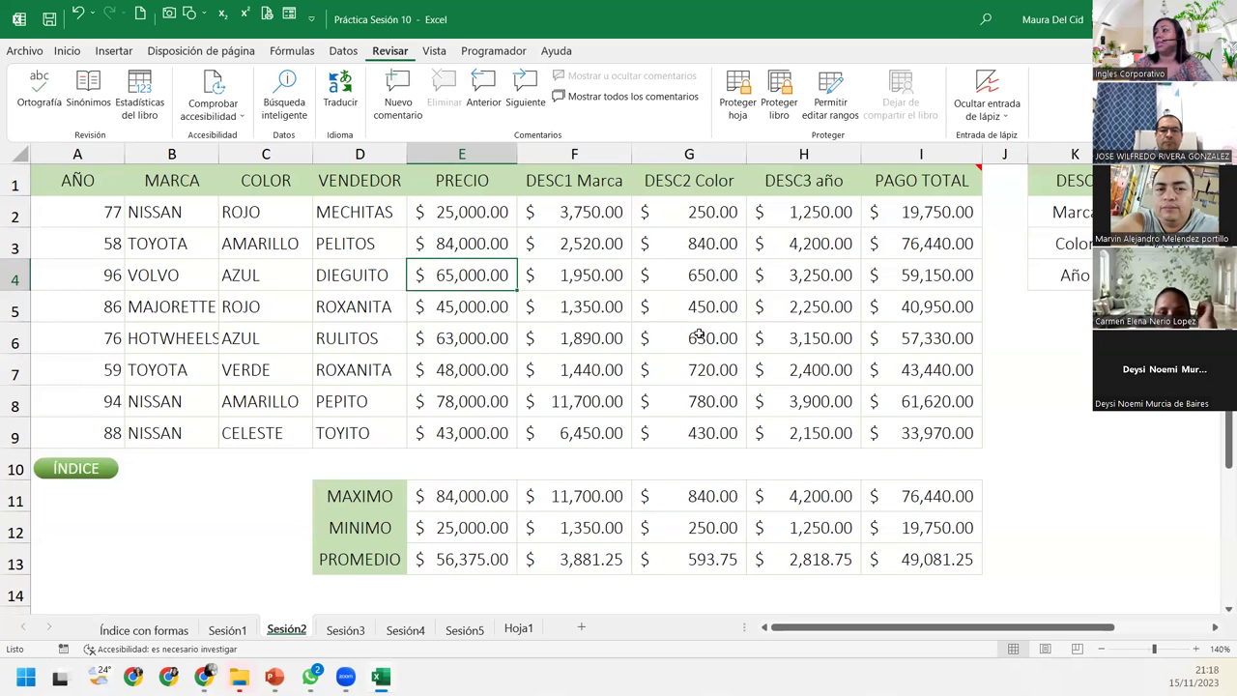
# Re-protect Sesión2 with a new password, allowing Modificar objetos and disallowing sorting
pyautogui.click(738, 97)
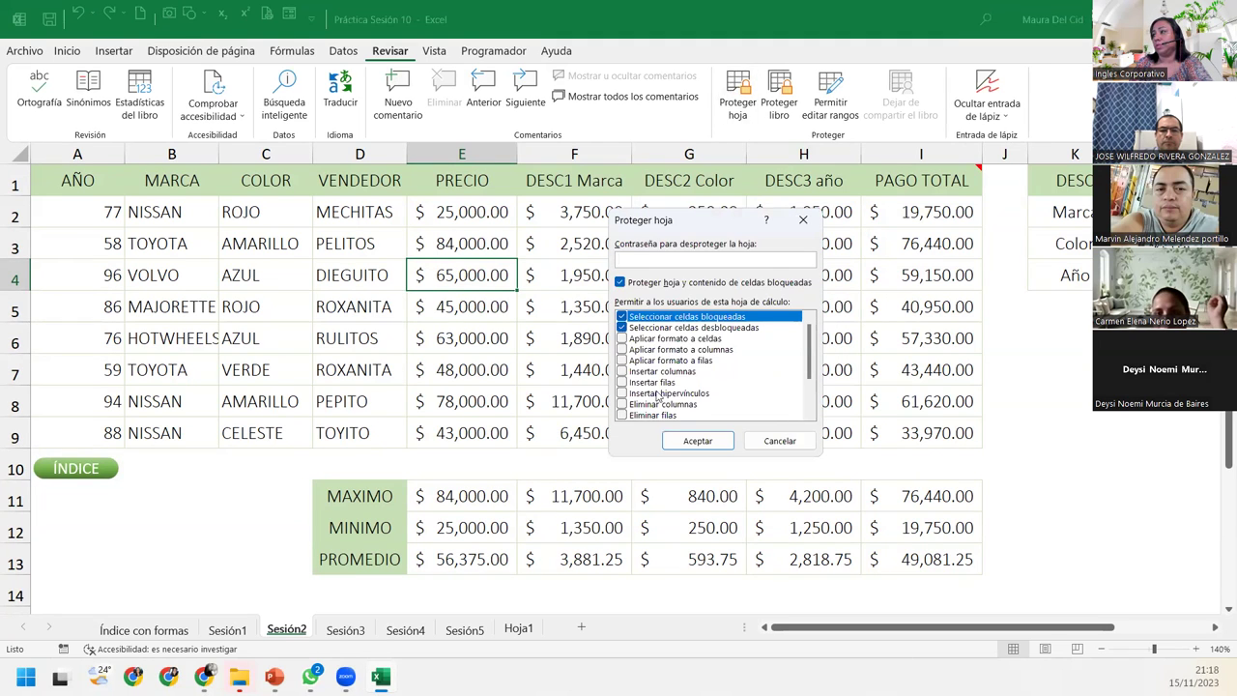
pyautogui.scroll(-2, 681, 387)
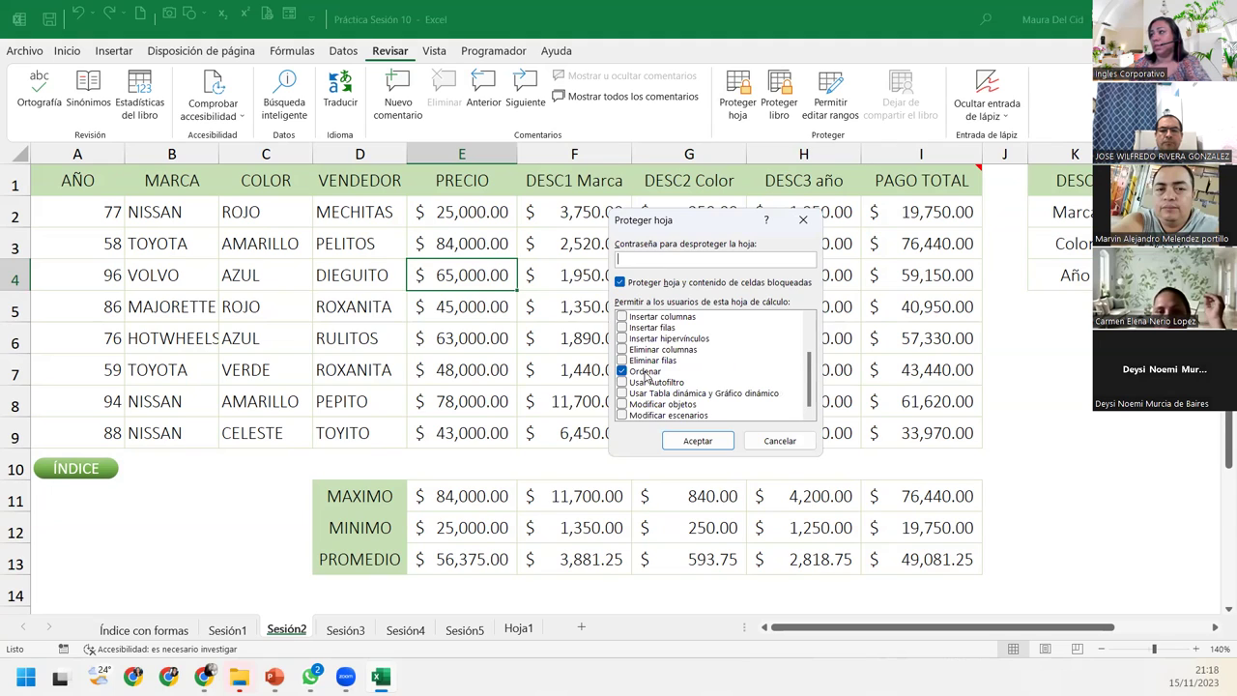
pyautogui.click(682, 371)
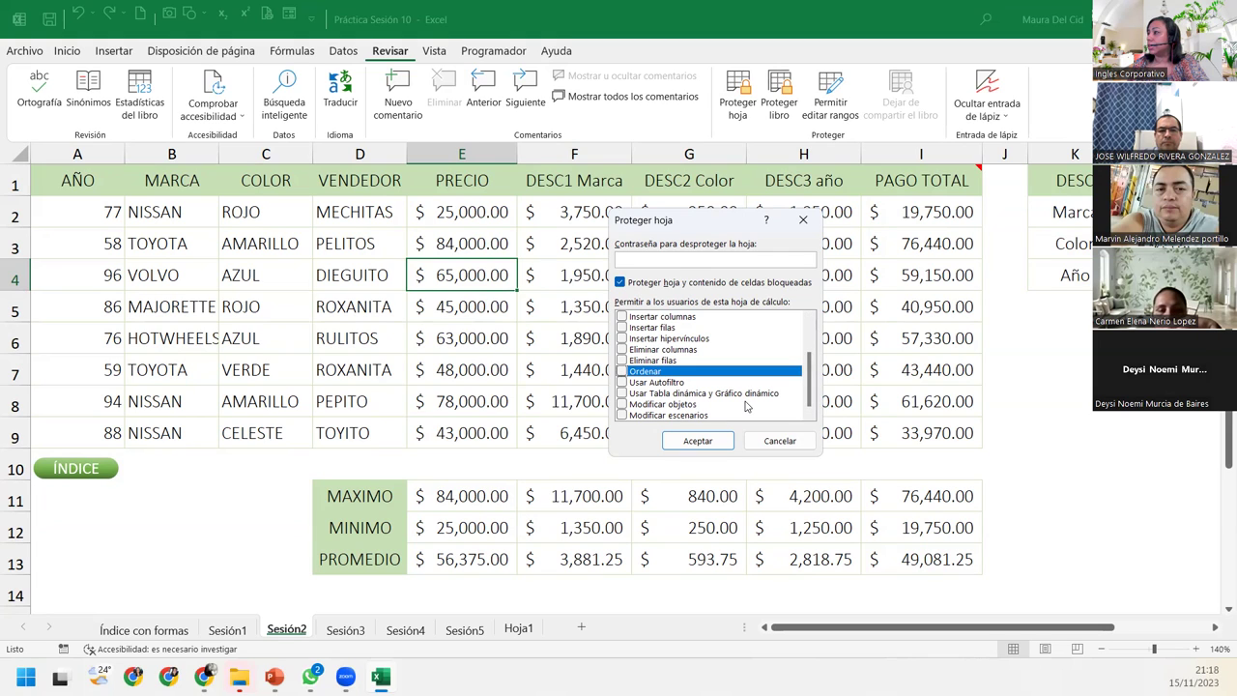
pyautogui.scroll(1, 745, 406)
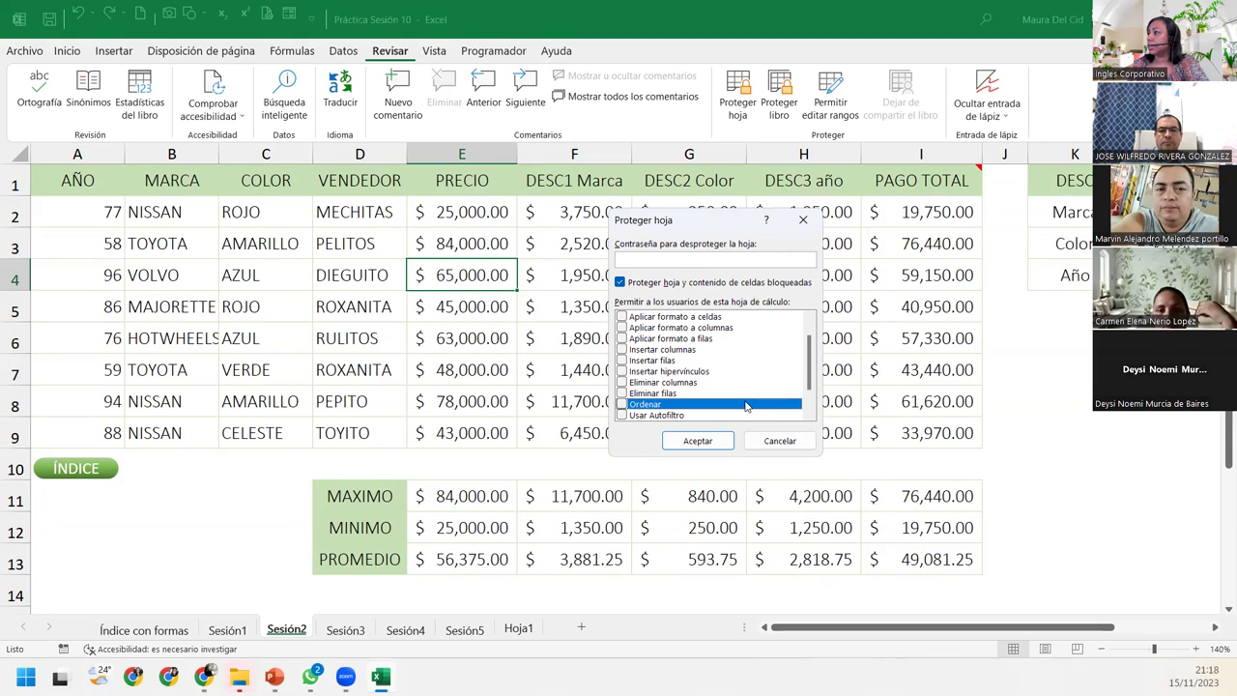
pyautogui.scroll(1, 746, 406)
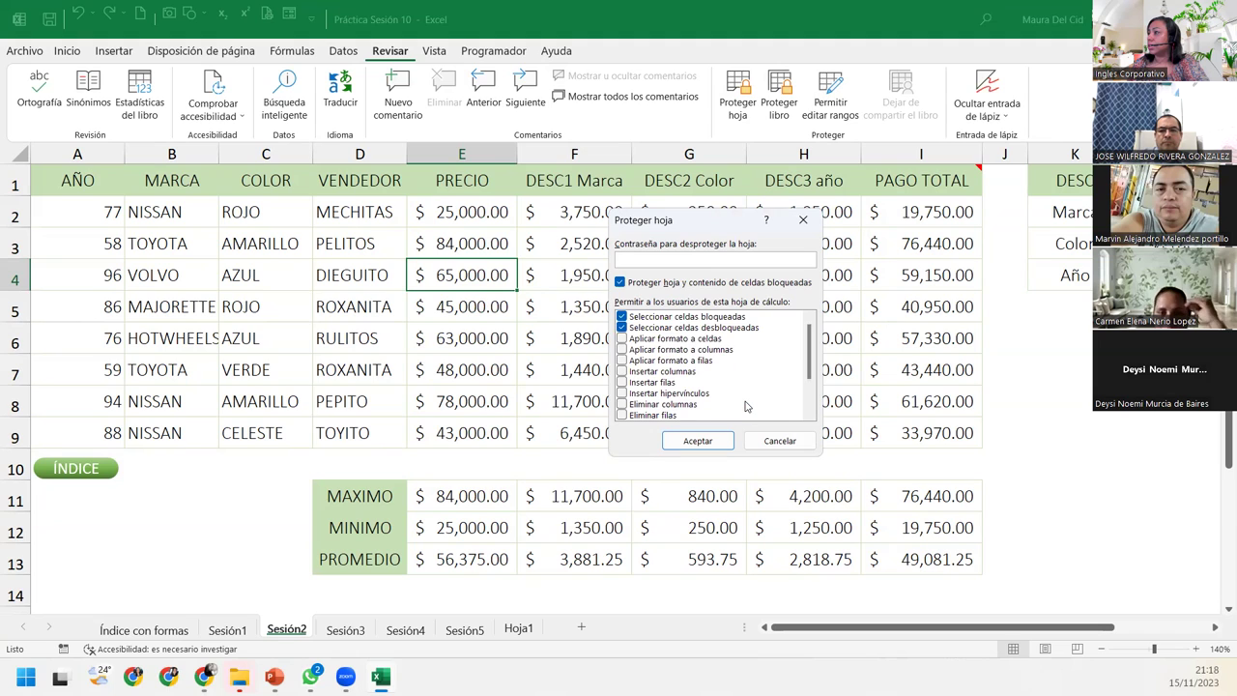
pyautogui.scroll(-2, 745, 406)
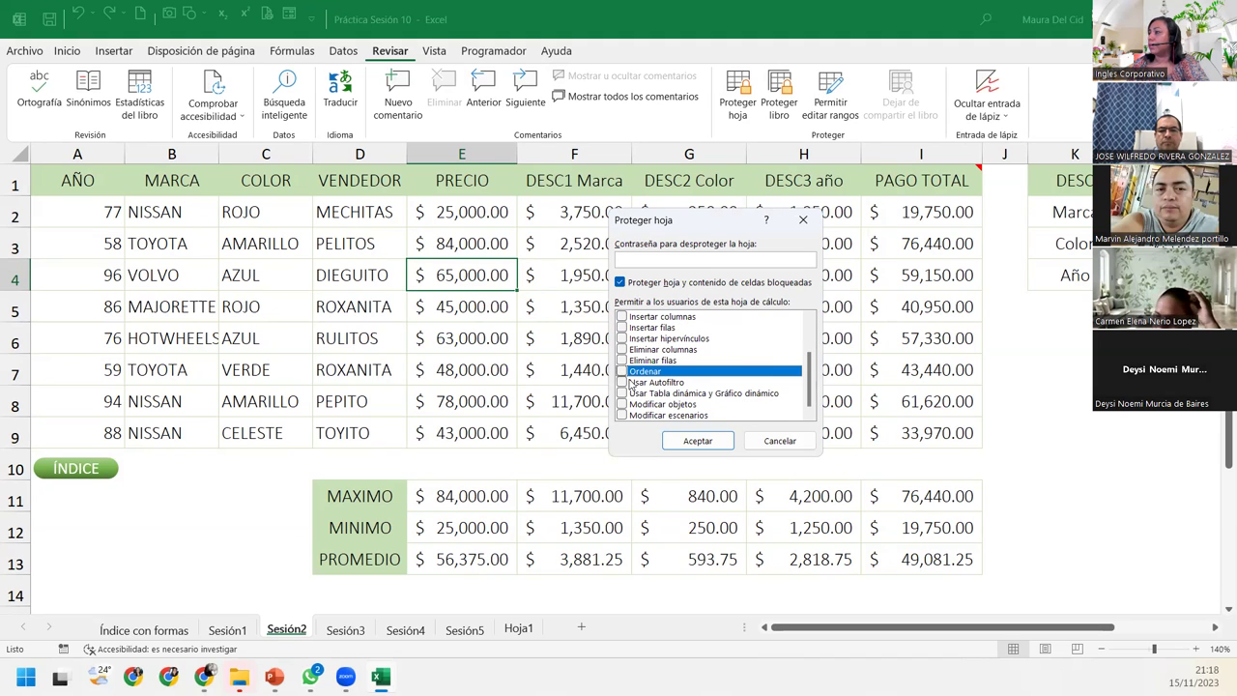
pyautogui.click(621, 404)
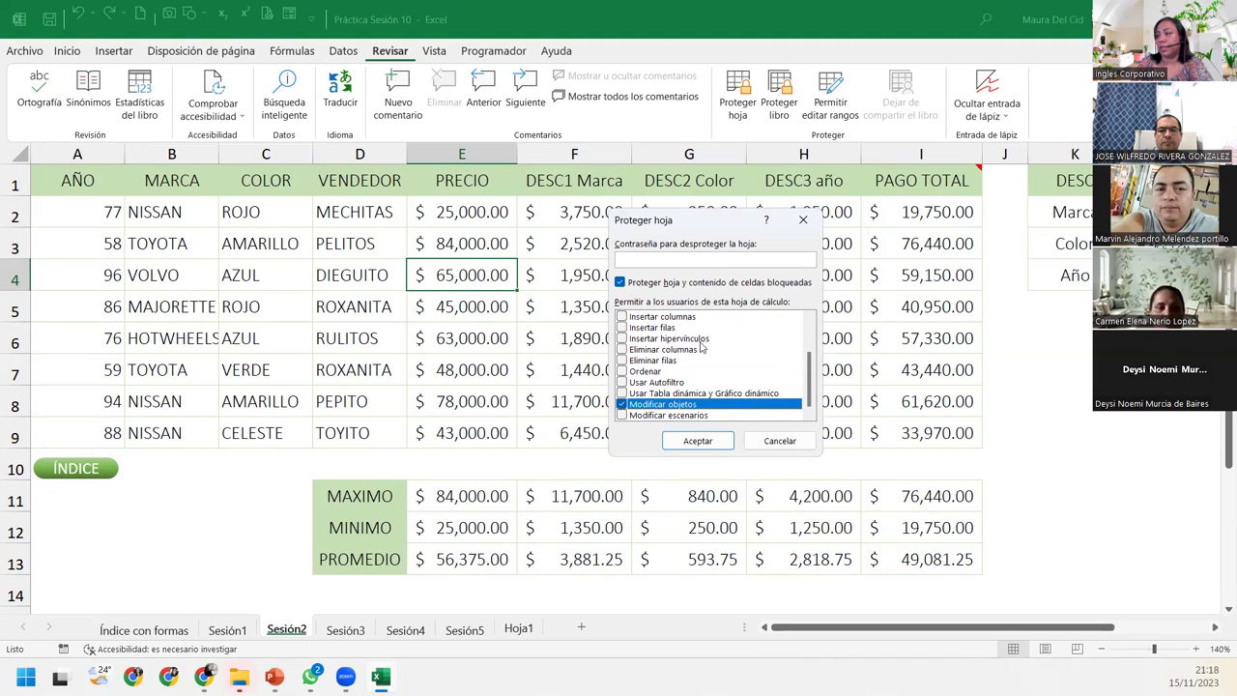
pyautogui.scroll(2, 746, 367)
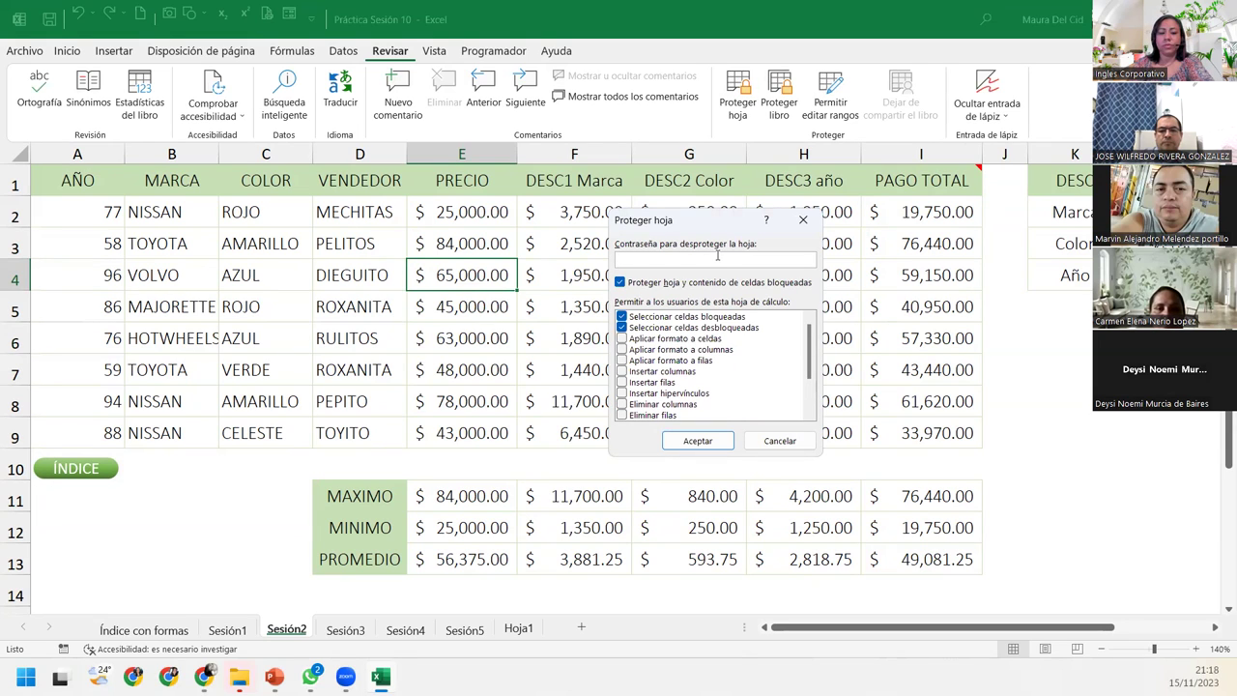
pyautogui.press('Return')
pyautogui.press('Return')
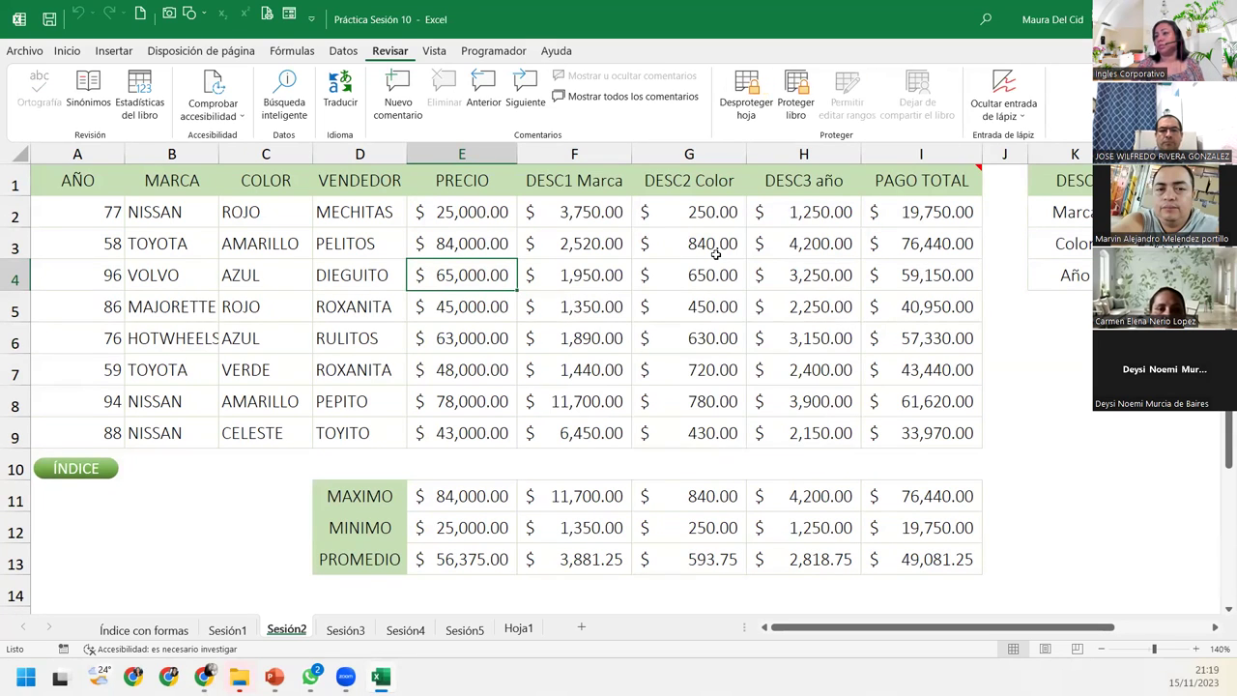
pyautogui.rightClick(83, 466)
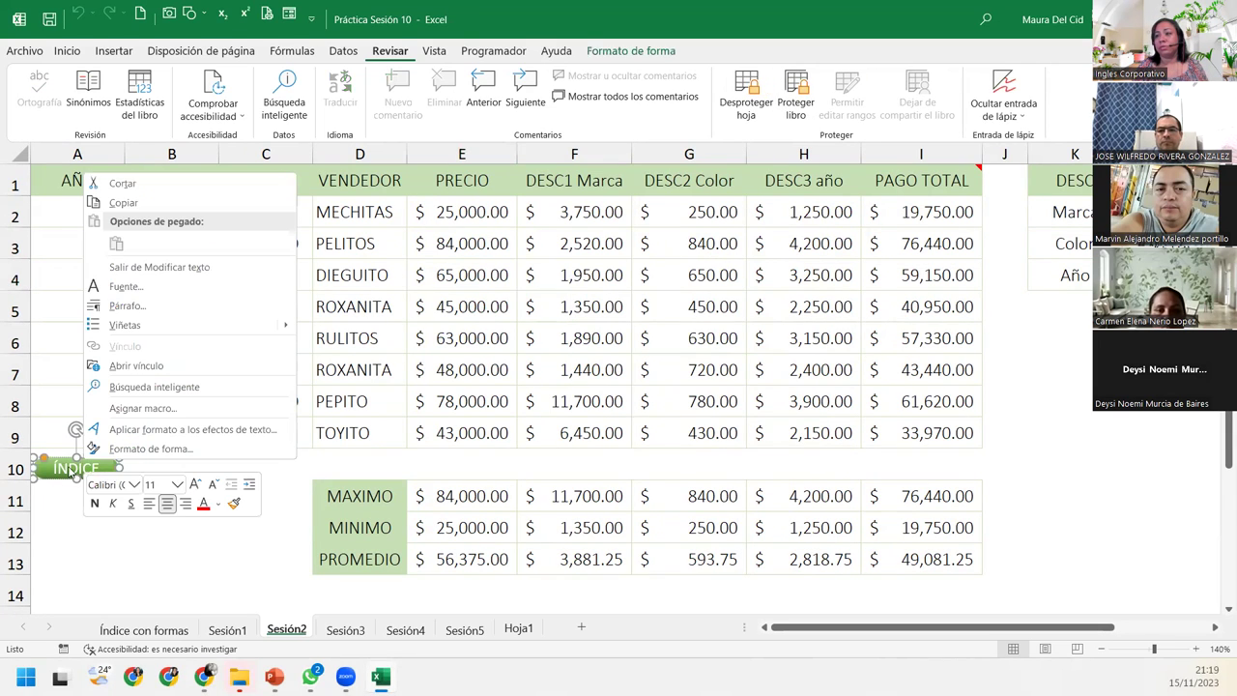
pyautogui.click(65, 505)
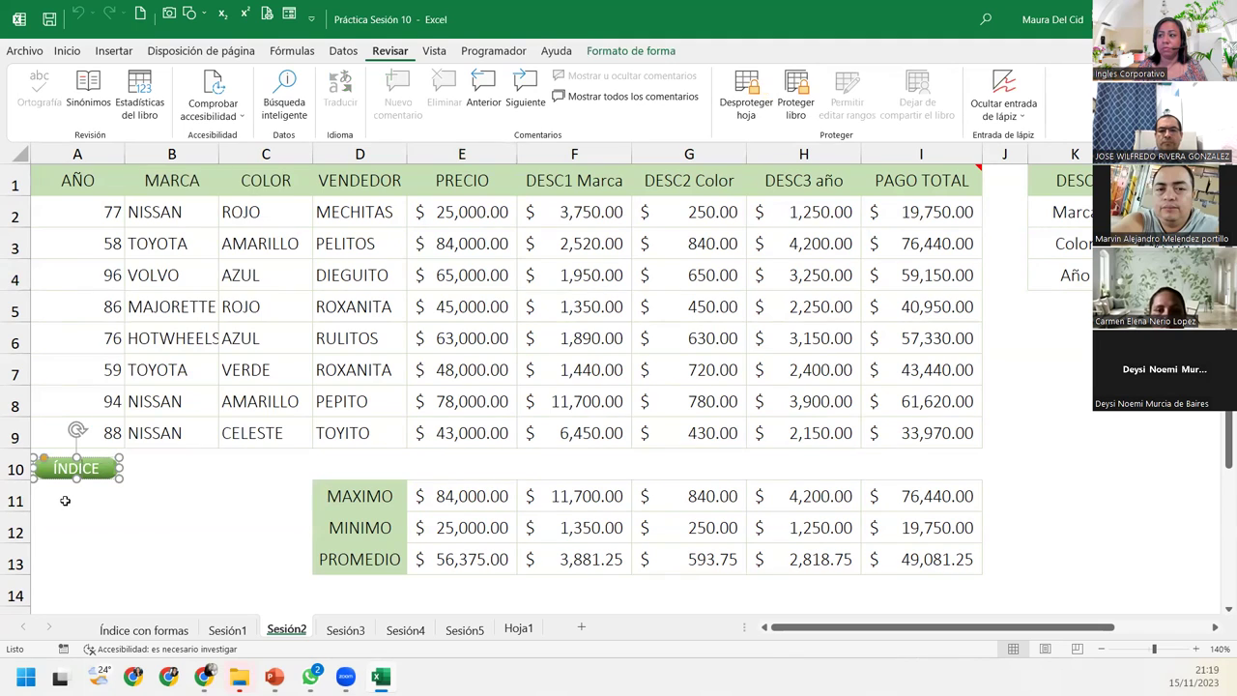
pyautogui.click(152, 522)
pyautogui.click(207, 630)
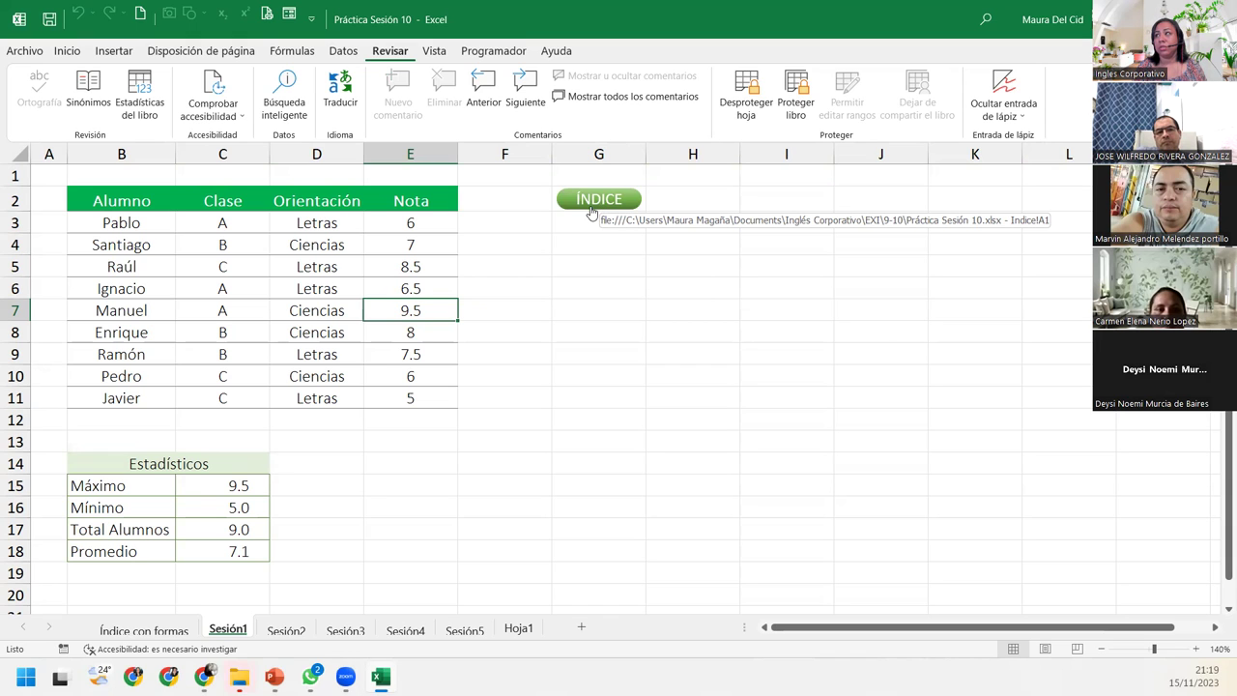
pyautogui.click(259, 629)
pyautogui.rightClick(97, 474)
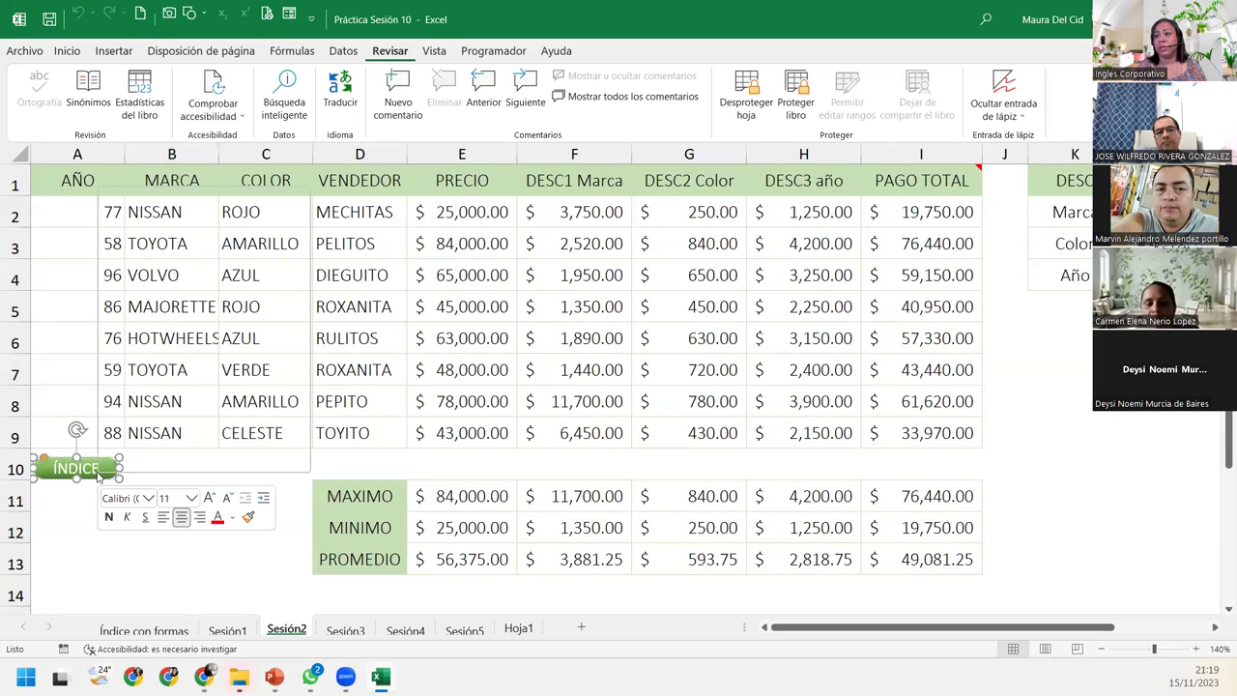
pyautogui.press('Escape')
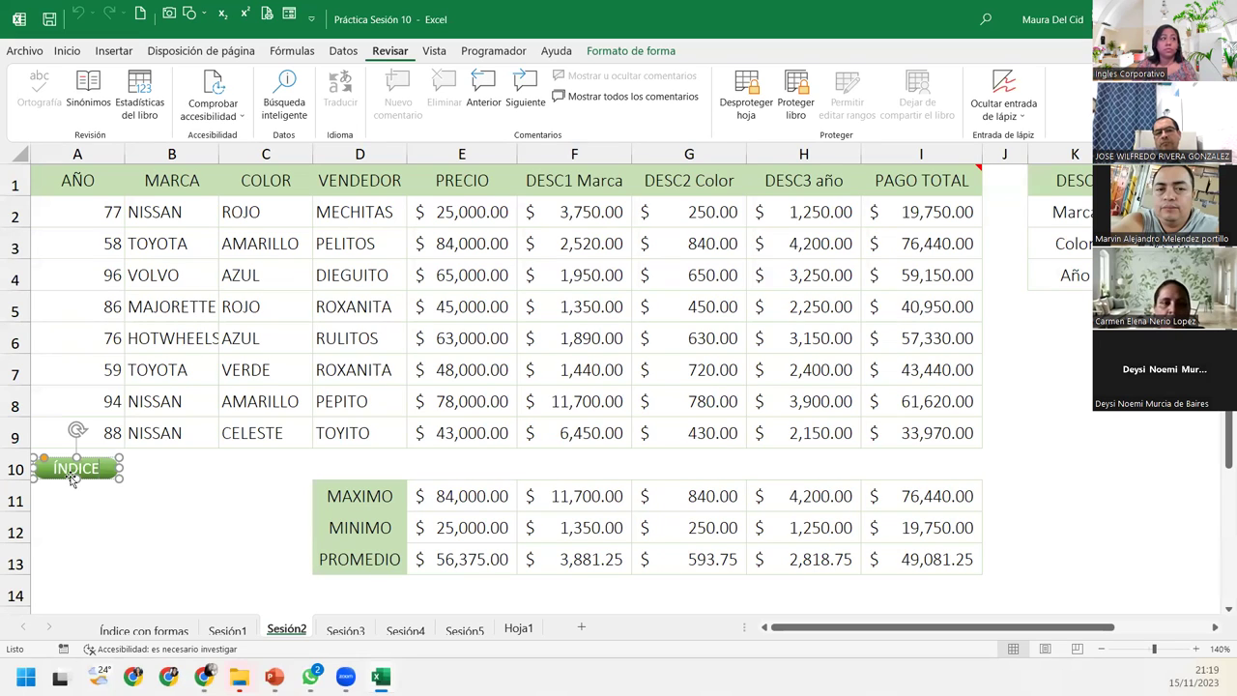
# Select cells B8, E8 and F8, try editing G8, and dismiss the protected-sheet warning
pyautogui.click(143, 495)
pyautogui.click(206, 412)
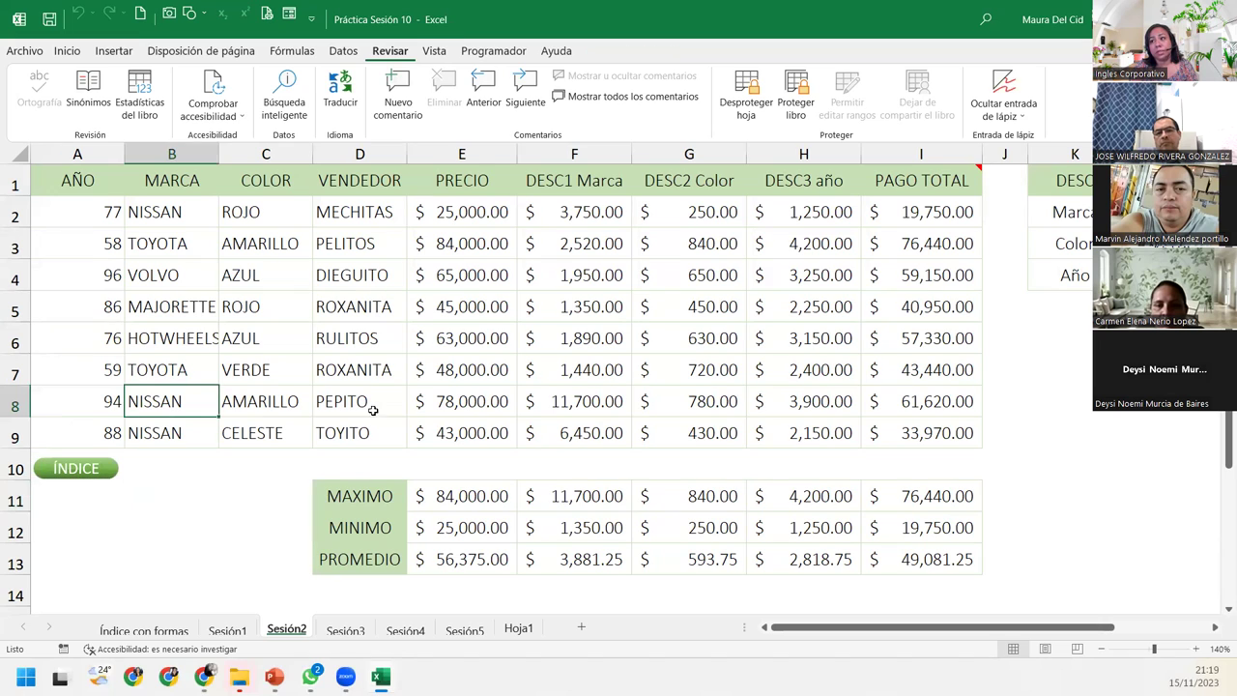
pyautogui.click(409, 414)
pyautogui.click(532, 408)
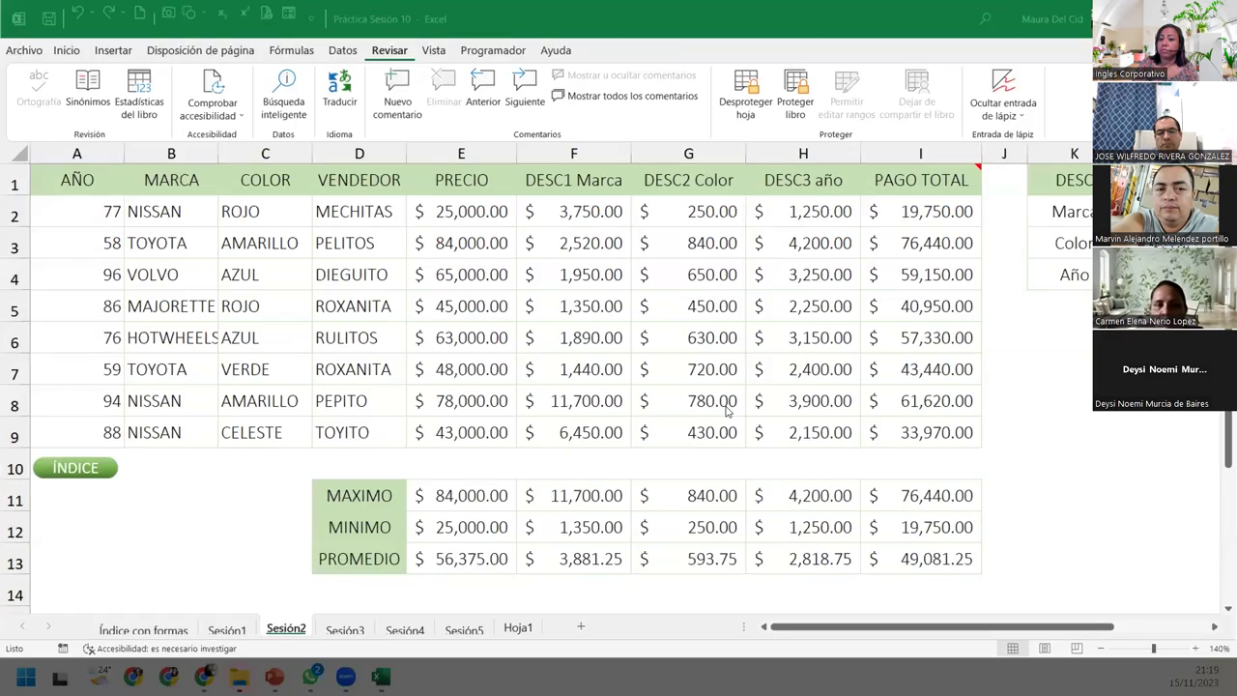
pyautogui.doubleClick(728, 411)
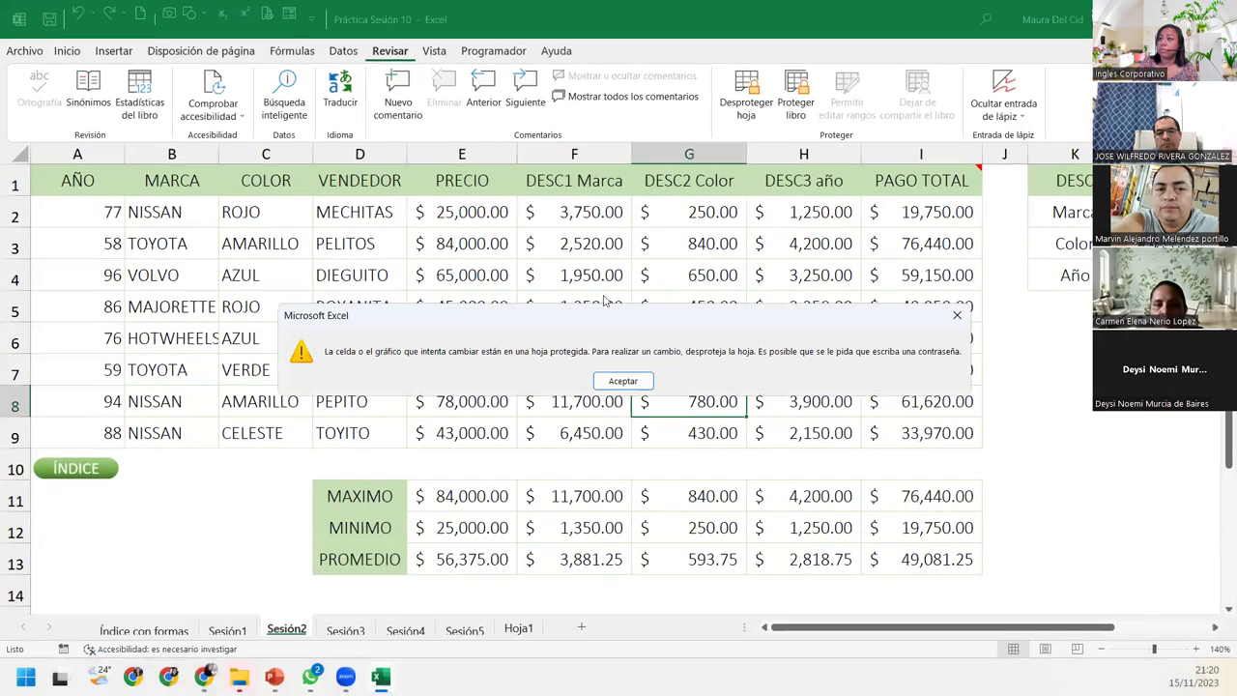
pyautogui.click(640, 380)
# Select cells E7, E4 and then B3 with TOYOTA
pyautogui.press('Left')
pyautogui.press('Left')
pyautogui.click(512, 358)
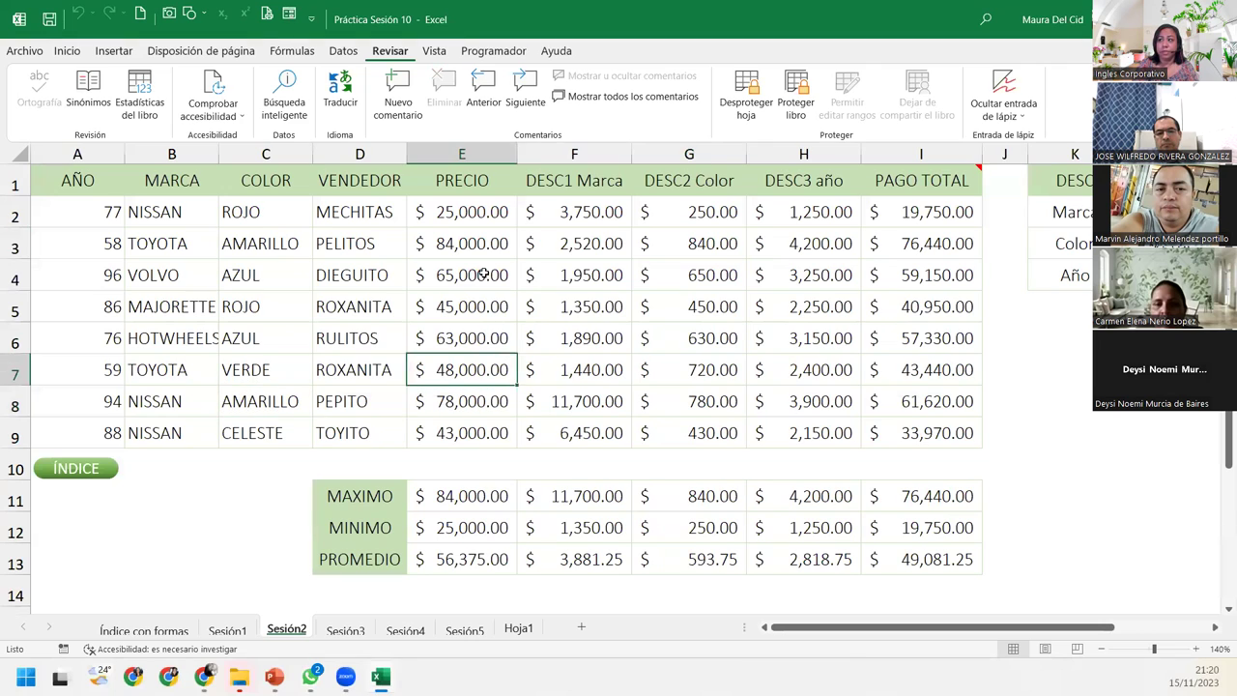
pyautogui.click(484, 274)
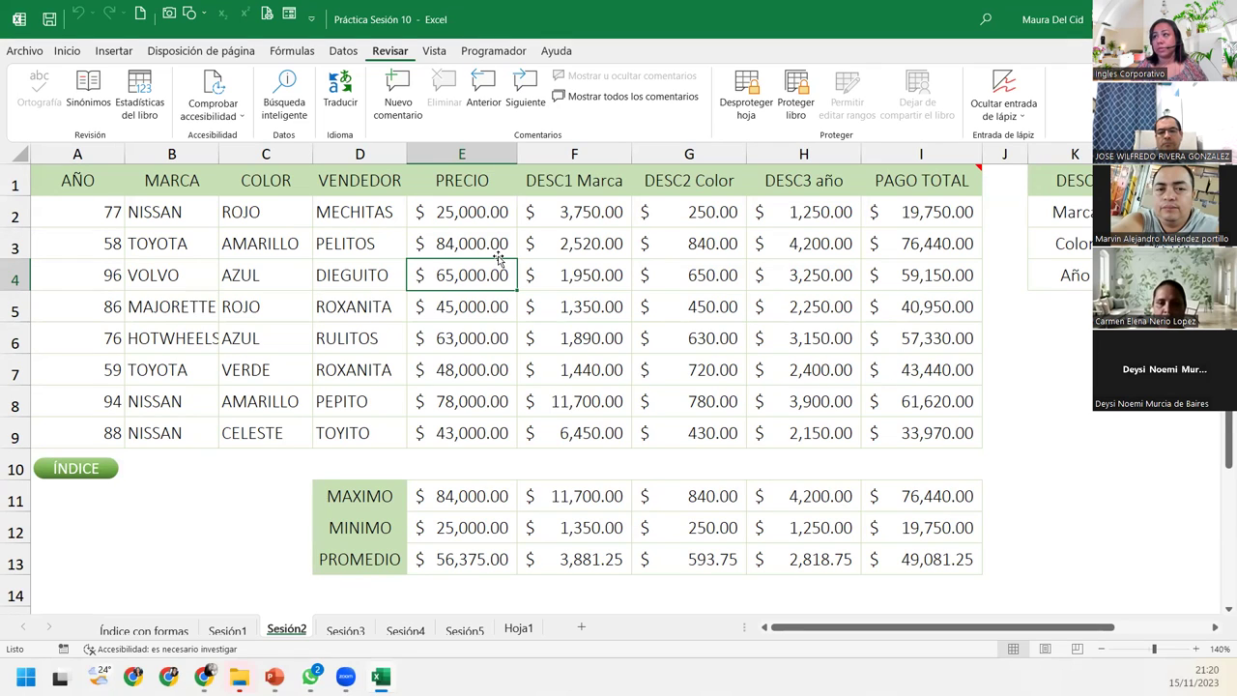
pyautogui.click(145, 245)
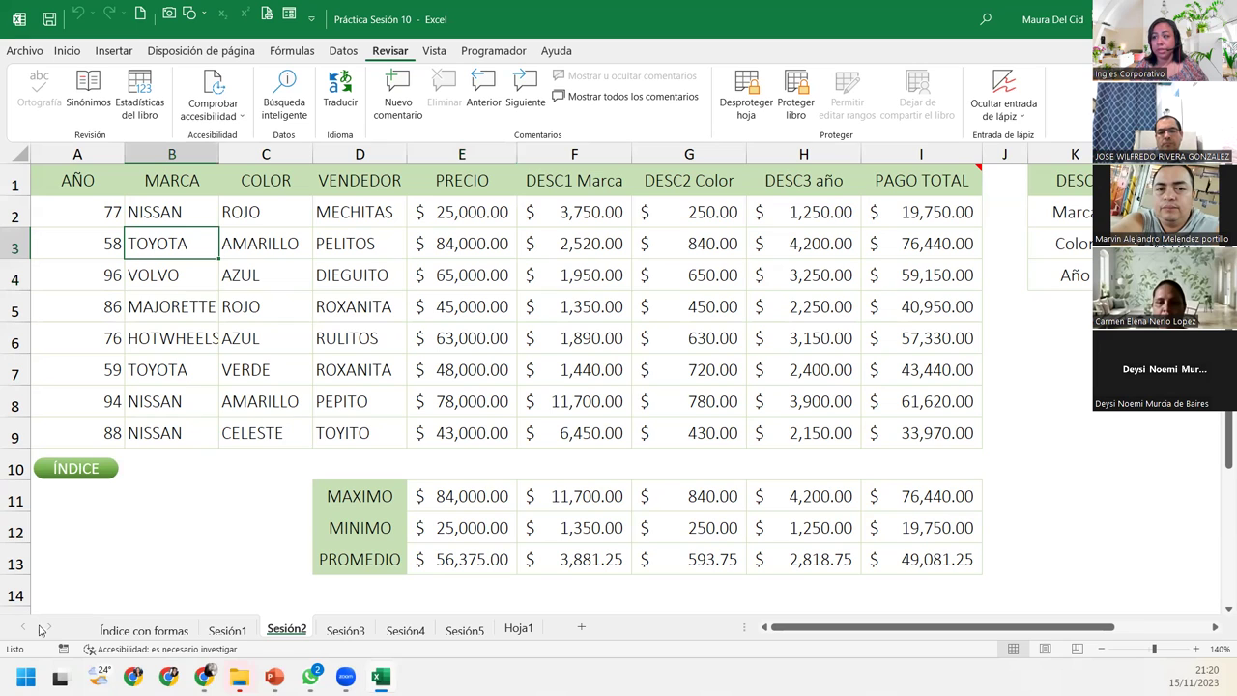
# Colour the Sesión1 sheet tab green
pyautogui.click(176, 630)
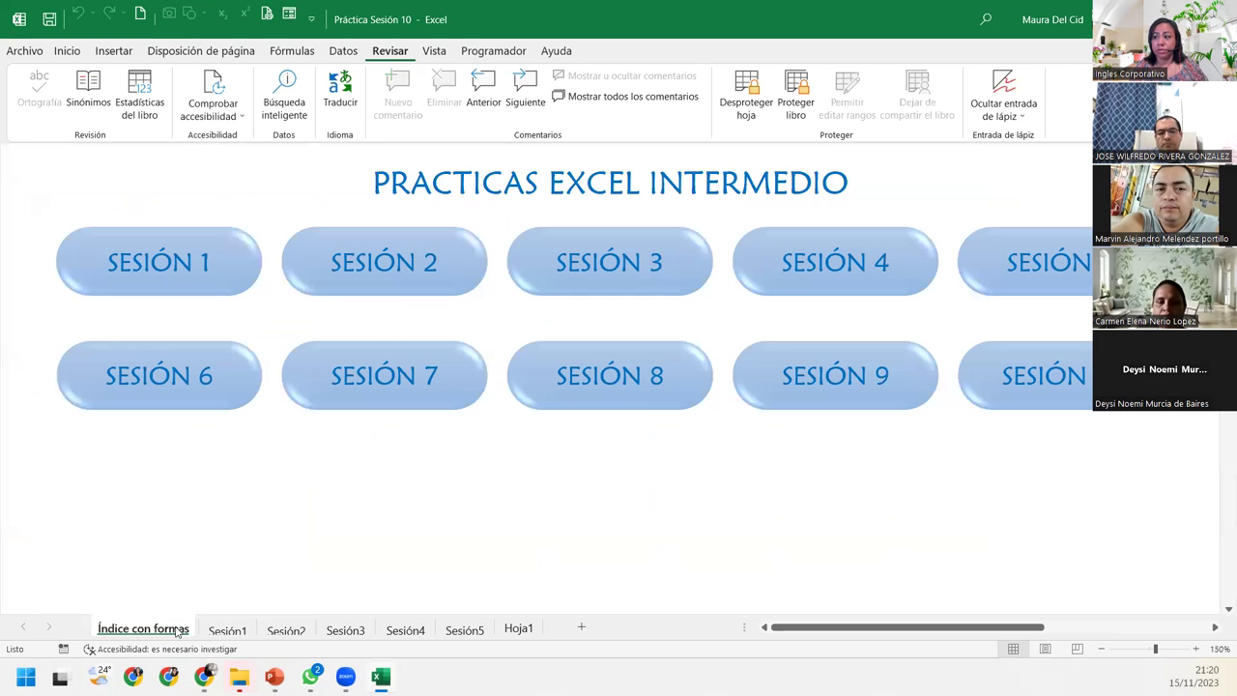
pyautogui.rightClick(176, 631)
pyautogui.press('Escape')
pyautogui.click(229, 636)
pyautogui.rightClick(229, 636)
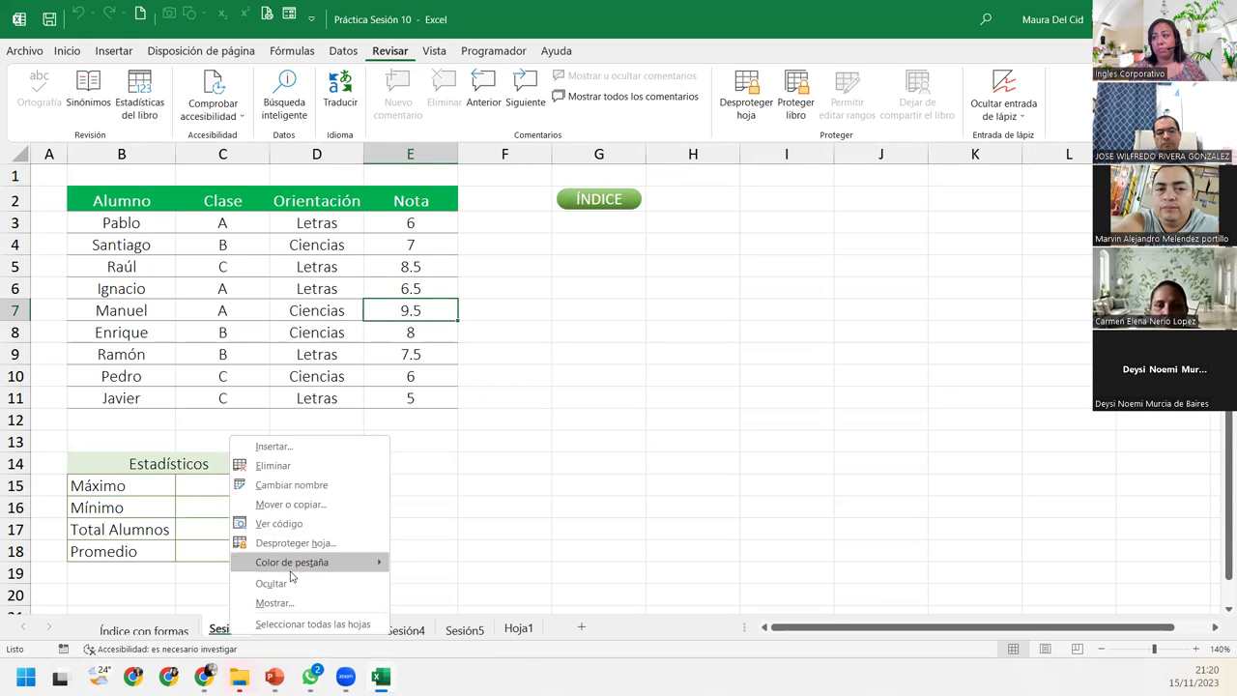
pyautogui.moveTo(390, 565)
pyautogui.click(512, 522)
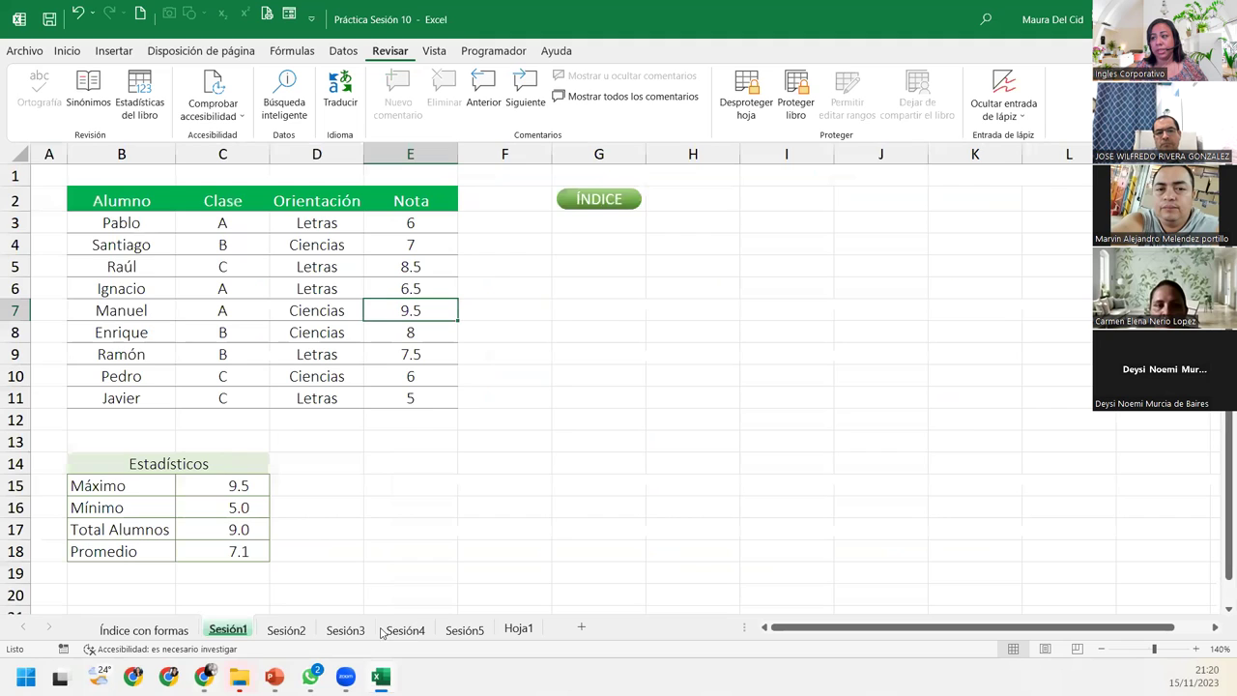
# Colour the Sesión2 tab blue and the Sesión3 tab brown, ending on Sesión3
pyautogui.click(300, 636)
pyautogui.rightClick(300, 636)
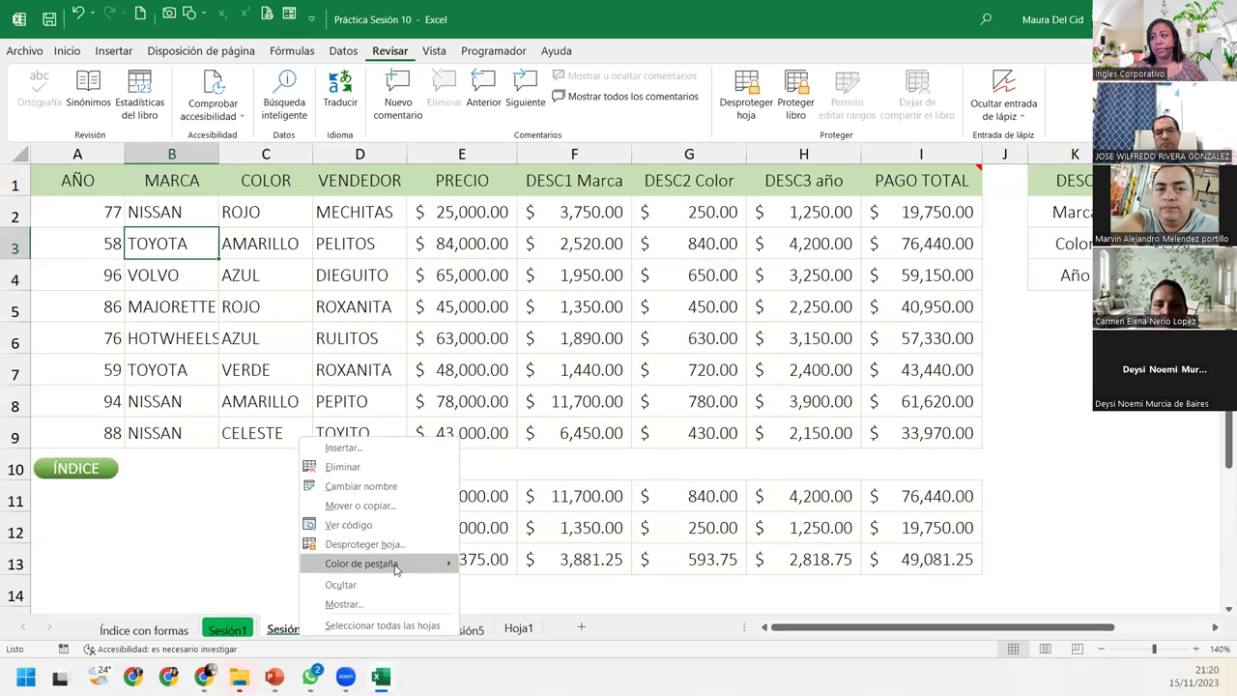
pyautogui.moveTo(395, 563)
pyautogui.click(556, 611)
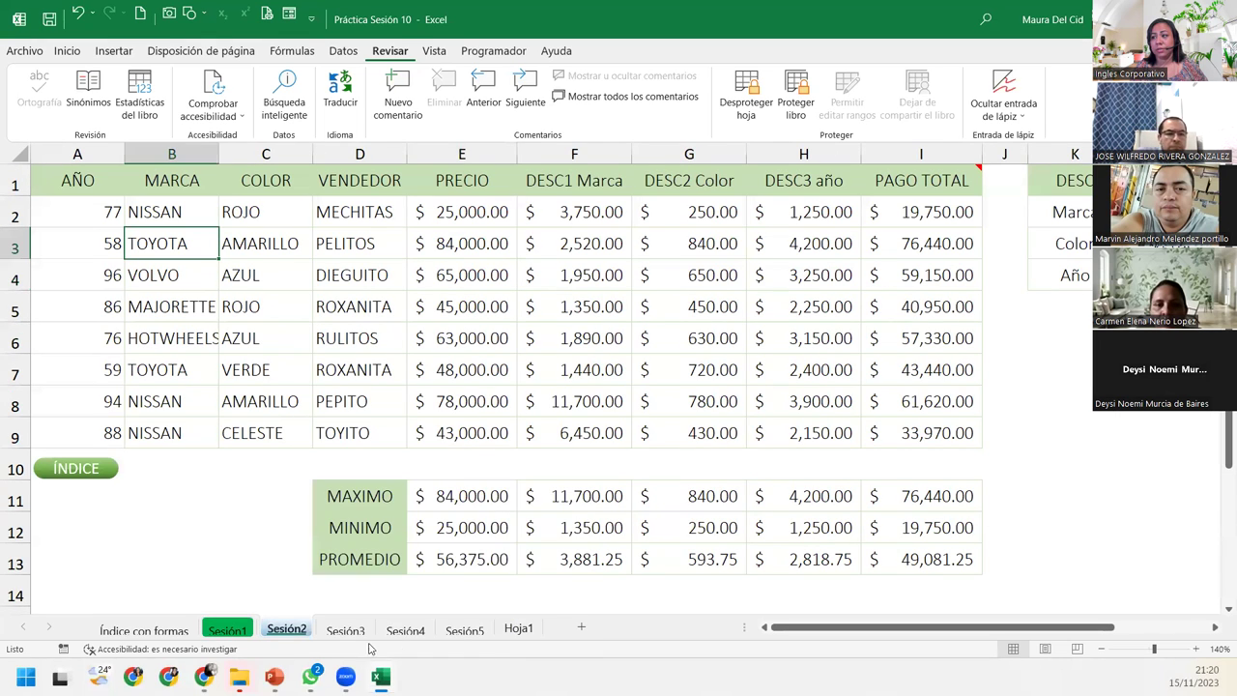
pyautogui.rightClick(344, 633)
pyautogui.moveTo(406, 560)
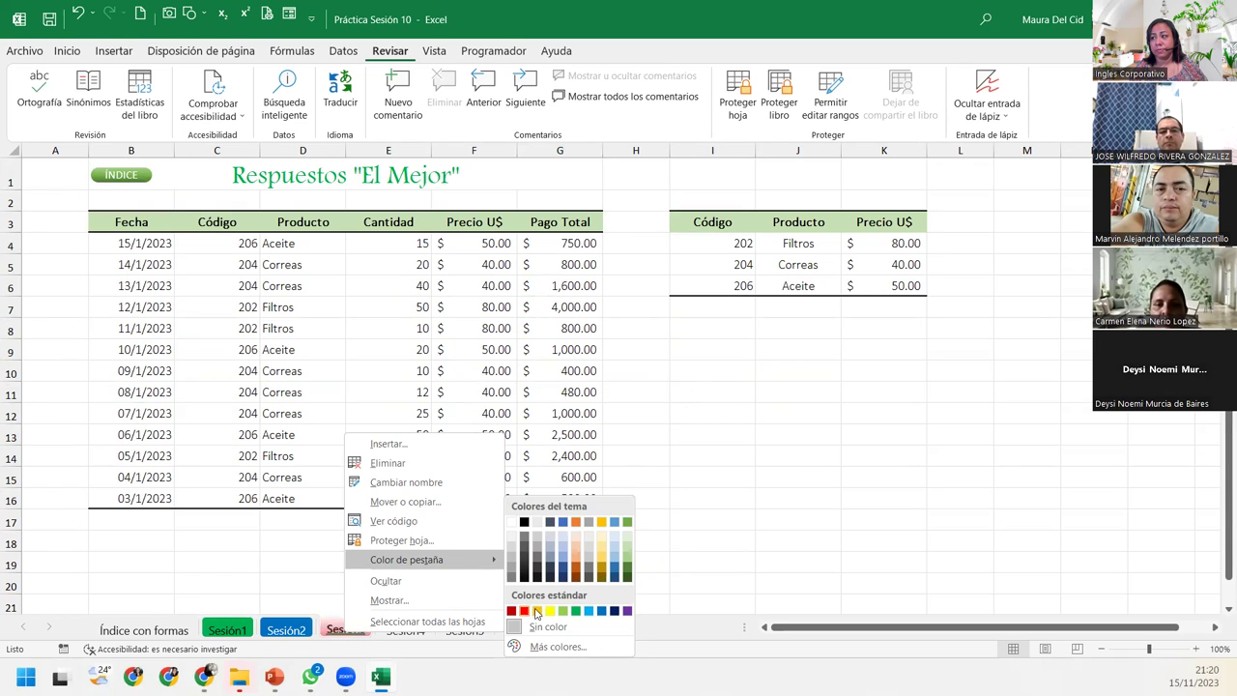
pyautogui.click(583, 584)
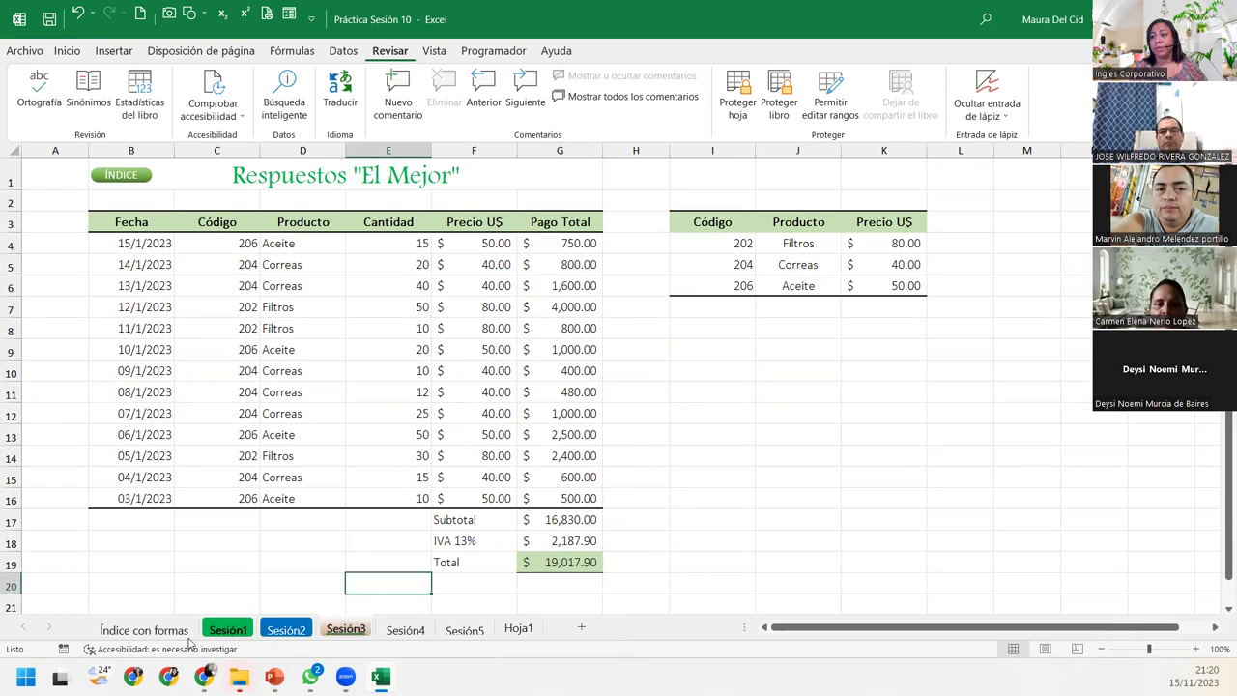
pyautogui.click(146, 634)
pyautogui.click(345, 630)
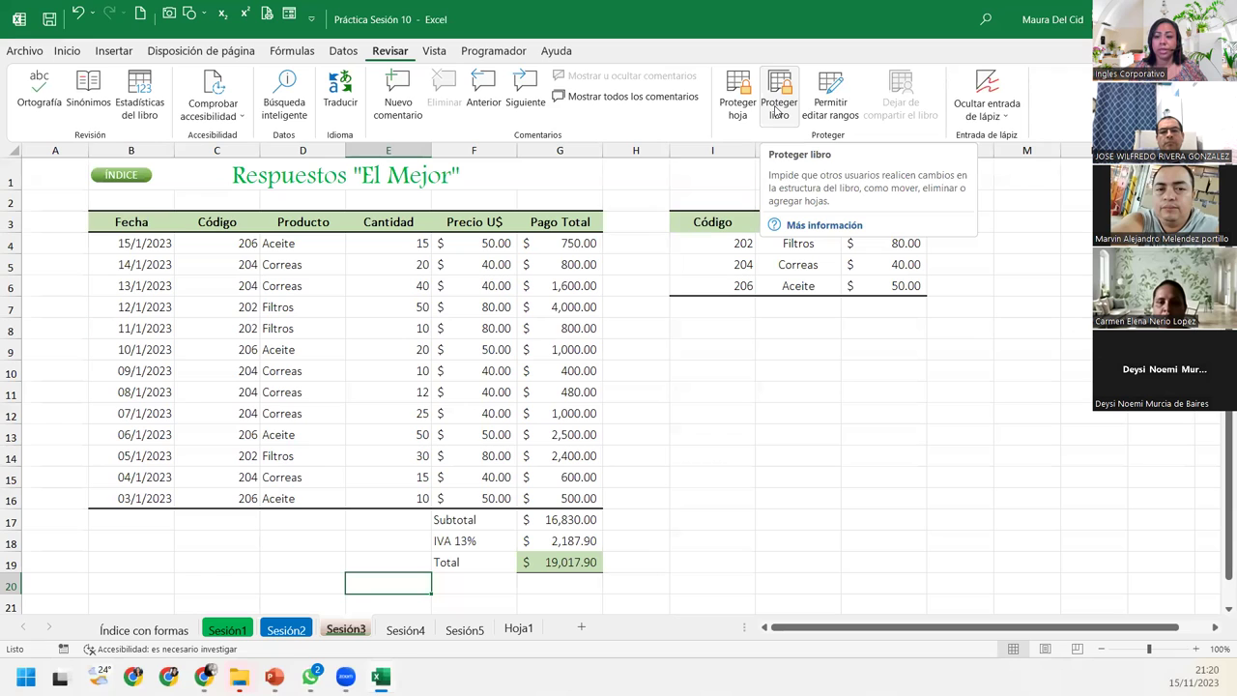
# Protect the workbook structure with a password under Proteger libro, keeping Estructura checked
pyautogui.click(777, 108)
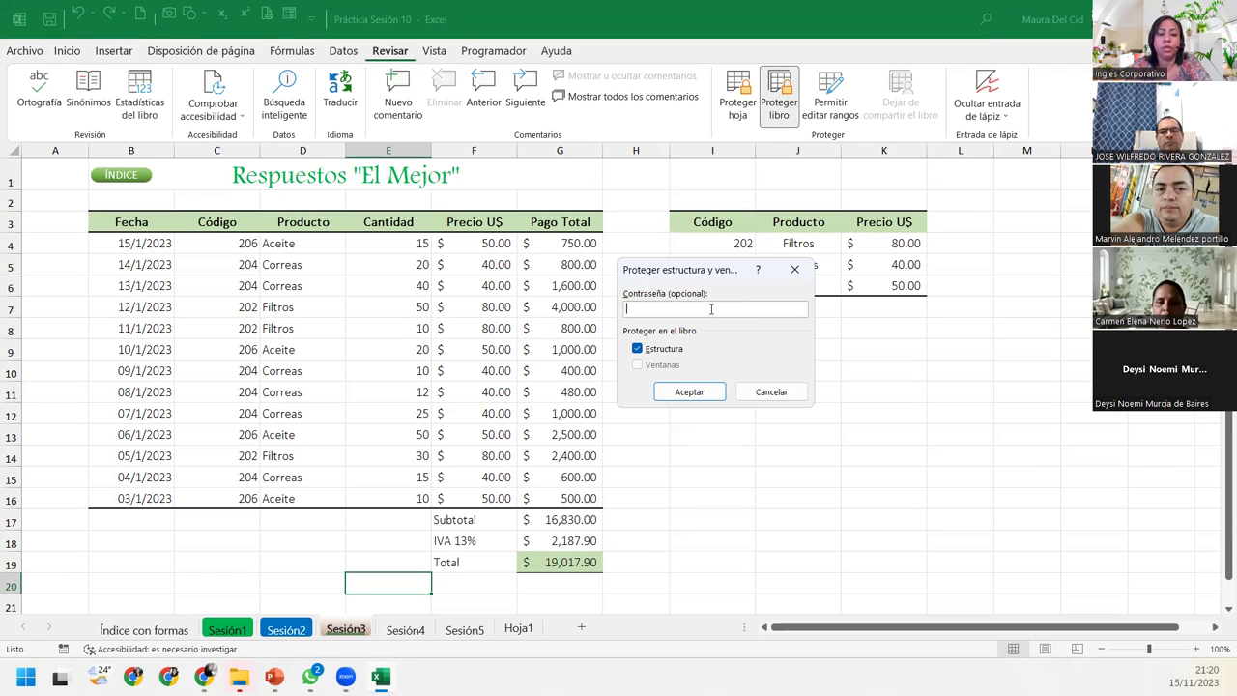
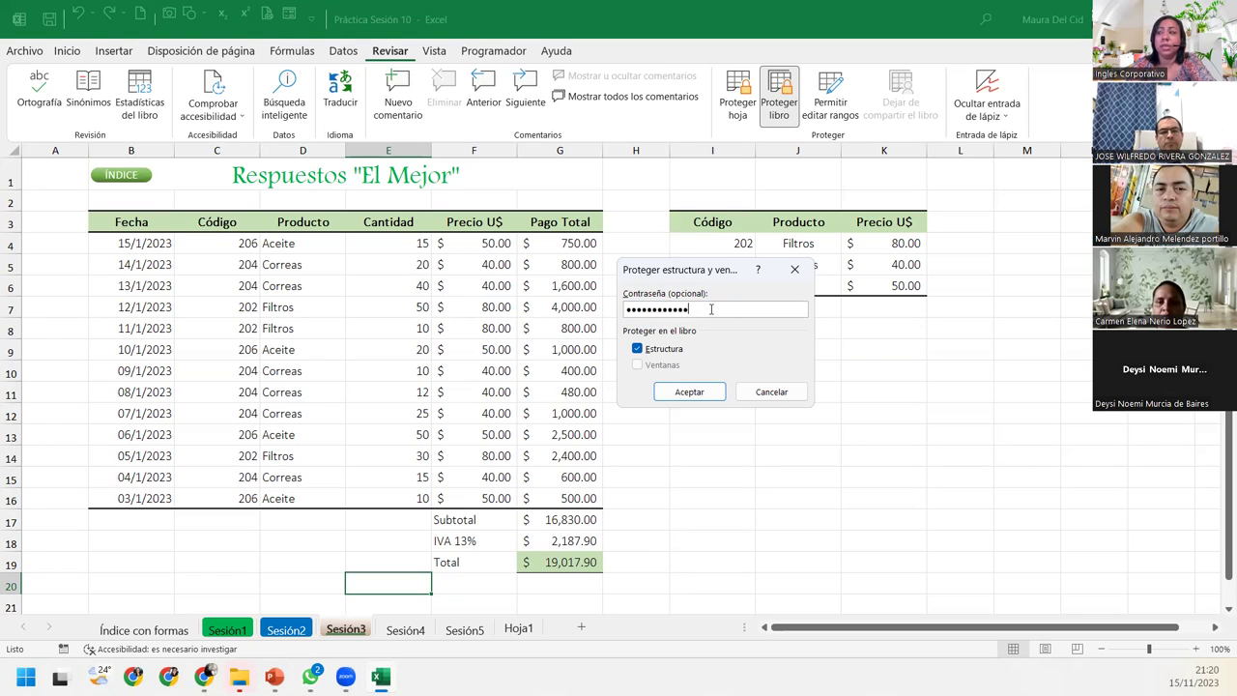
pyautogui.press('Return')
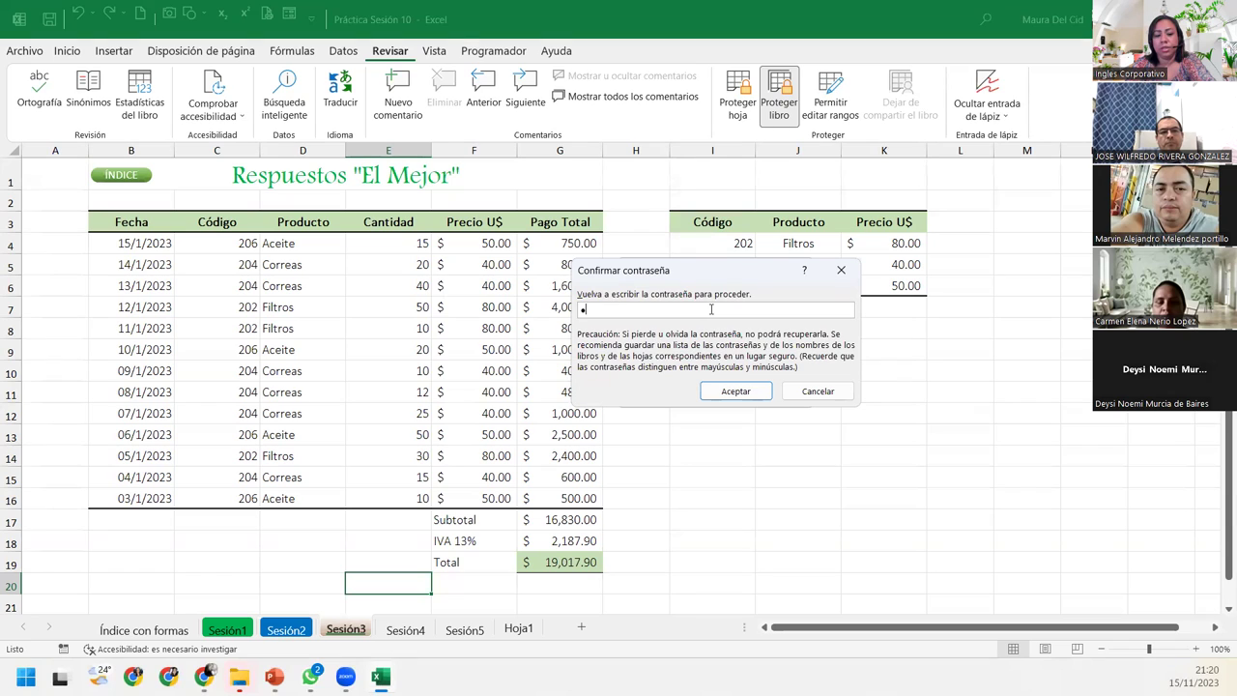
pyautogui.press('Return')
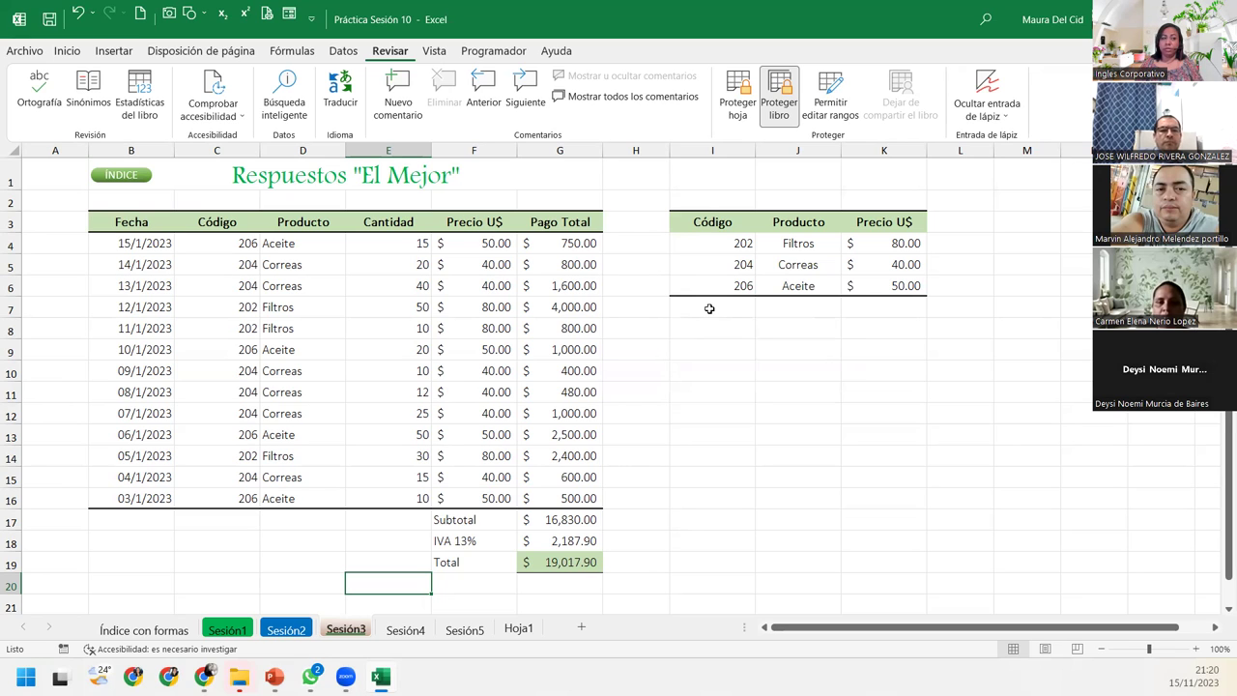
pyautogui.click(409, 352)
# Check the Sesión4 and Sesión5 tab menus to confirm sheet options are now locked
pyautogui.click(303, 288)
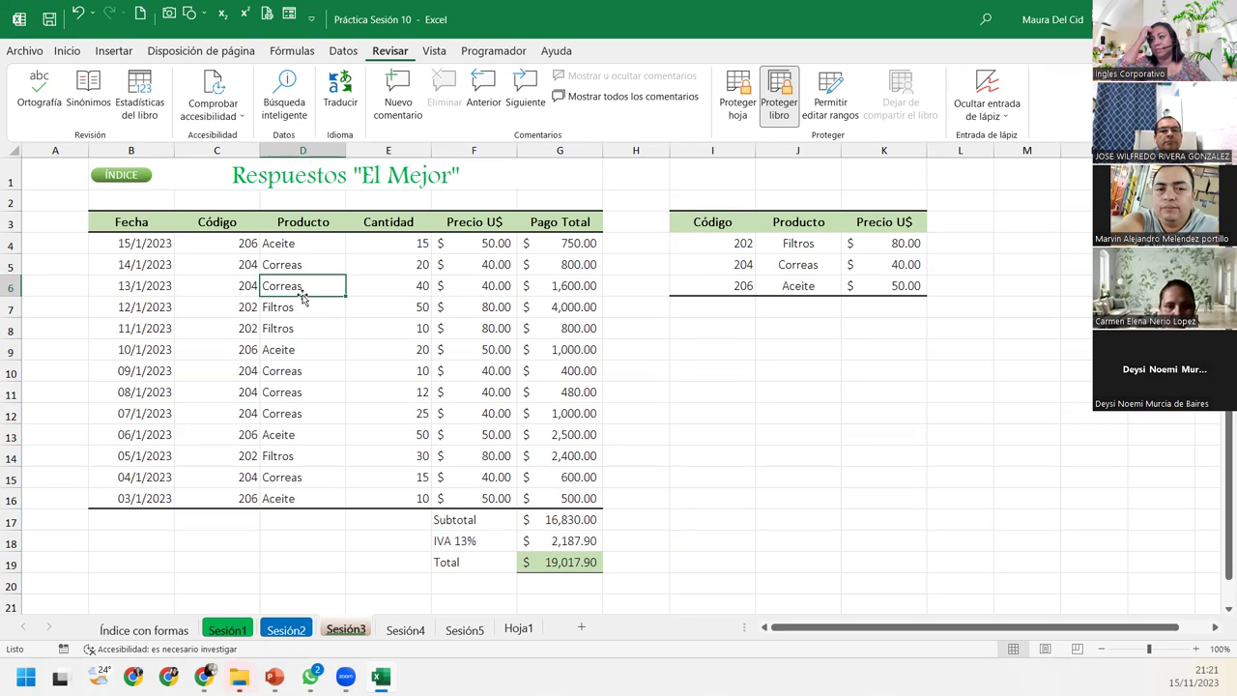
pyautogui.rightClick(398, 631)
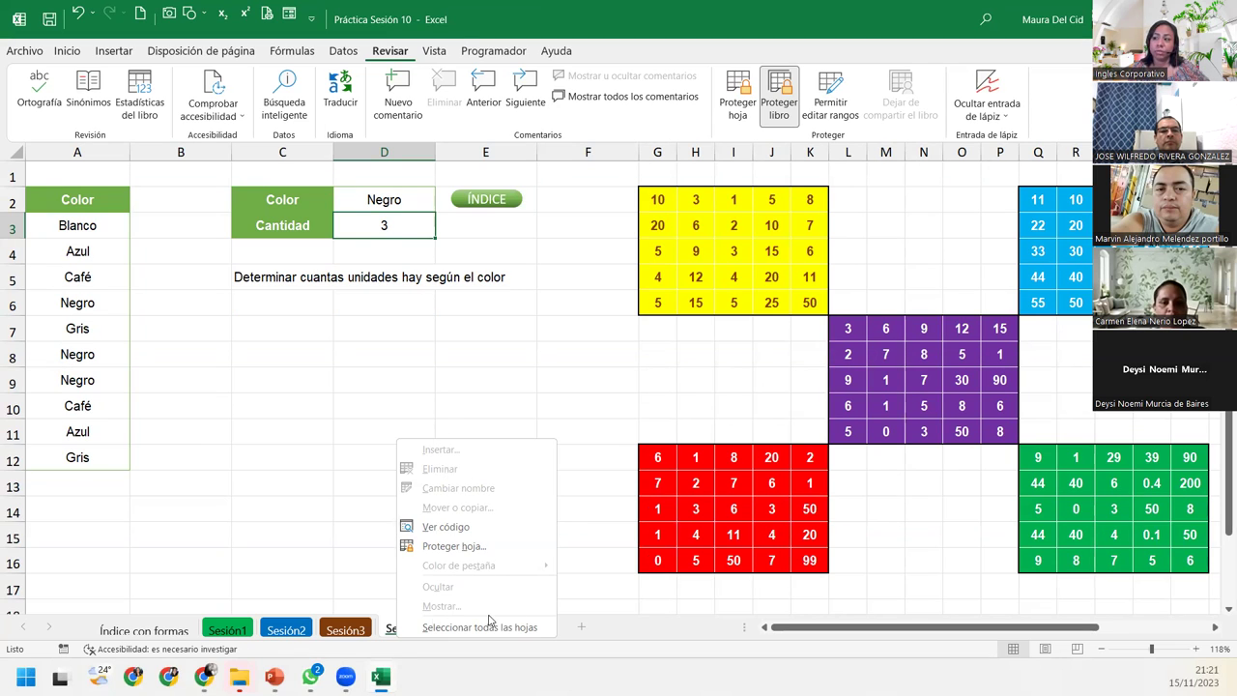
pyautogui.click(492, 626)
pyautogui.click(287, 630)
pyautogui.click(245, 630)
pyautogui.click(144, 629)
pyautogui.click(286, 630)
pyautogui.click(345, 629)
pyautogui.click(389, 630)
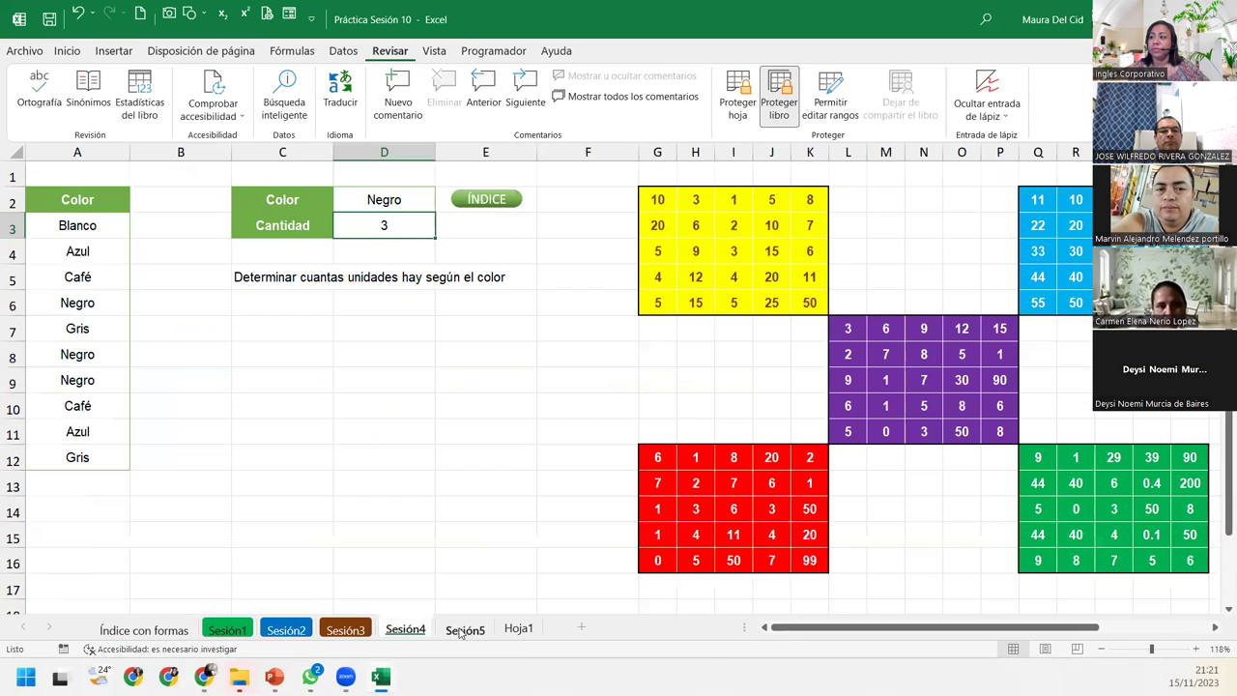
pyautogui.click(464, 630)
pyautogui.rightClick(464, 630)
pyautogui.click(448, 636)
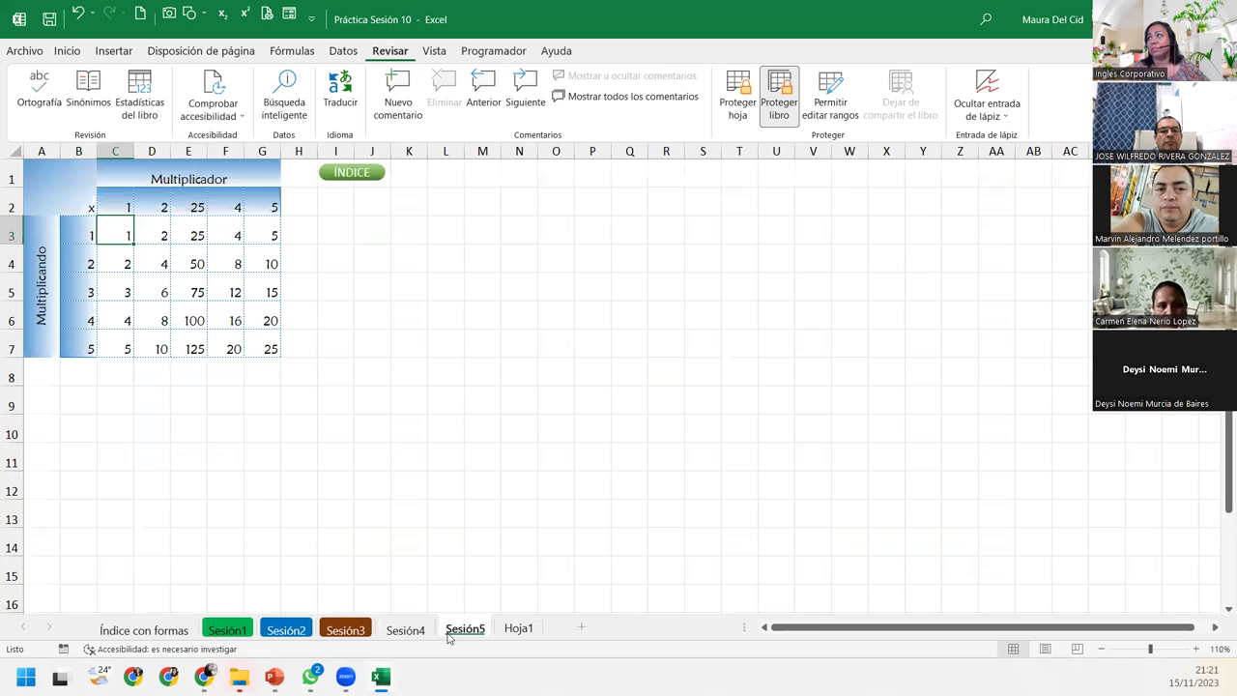
# On Sesión4, clear Azul and Café from A4:A5, then undo to restore them
pyautogui.click(418, 628)
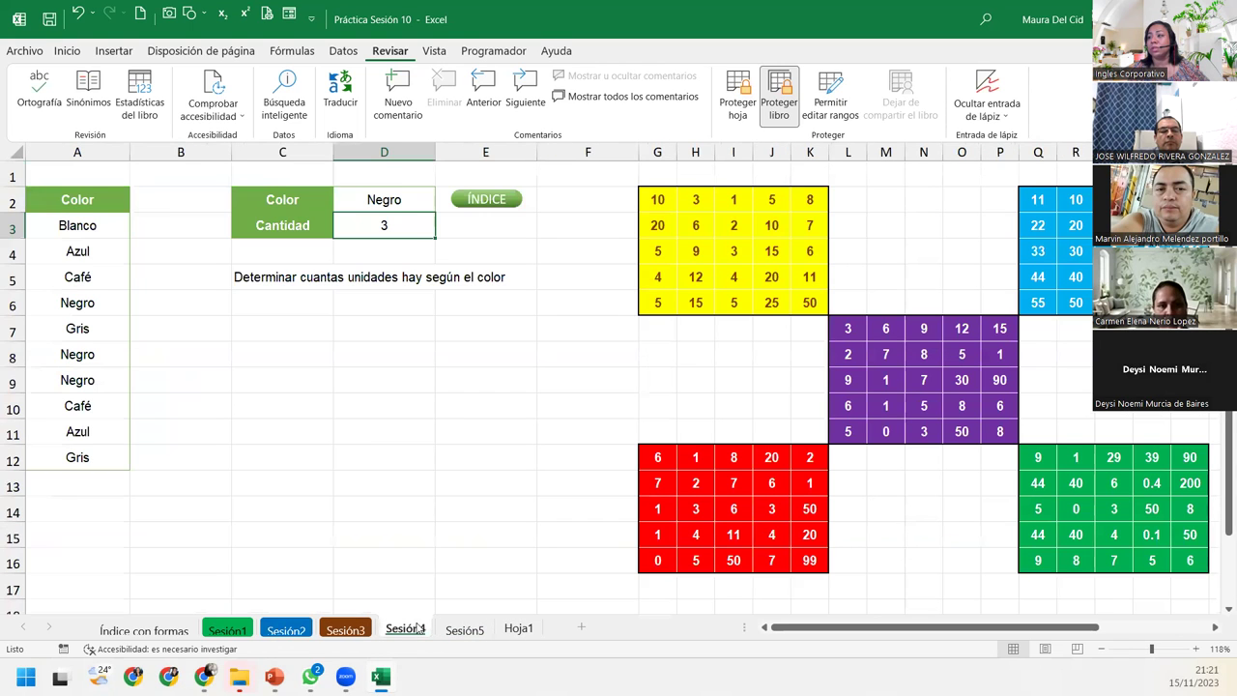
pyautogui.click(470, 634)
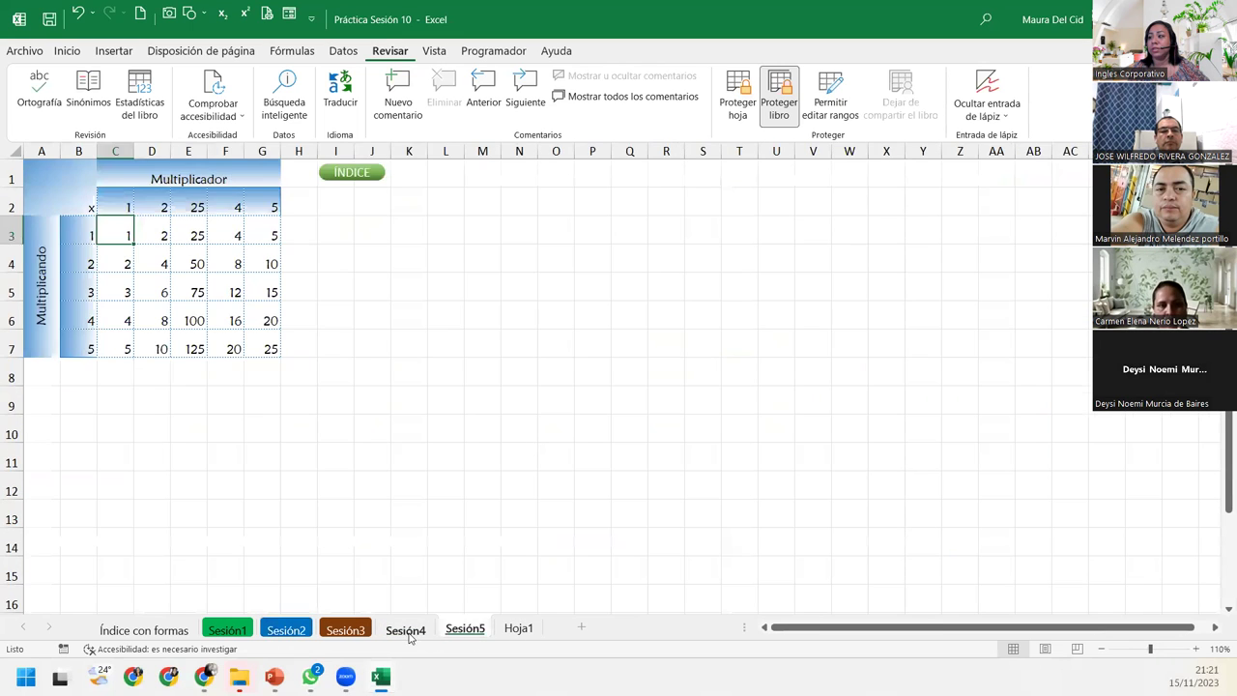
pyautogui.click(406, 630)
pyautogui.click(383, 359)
pyautogui.click(350, 272)
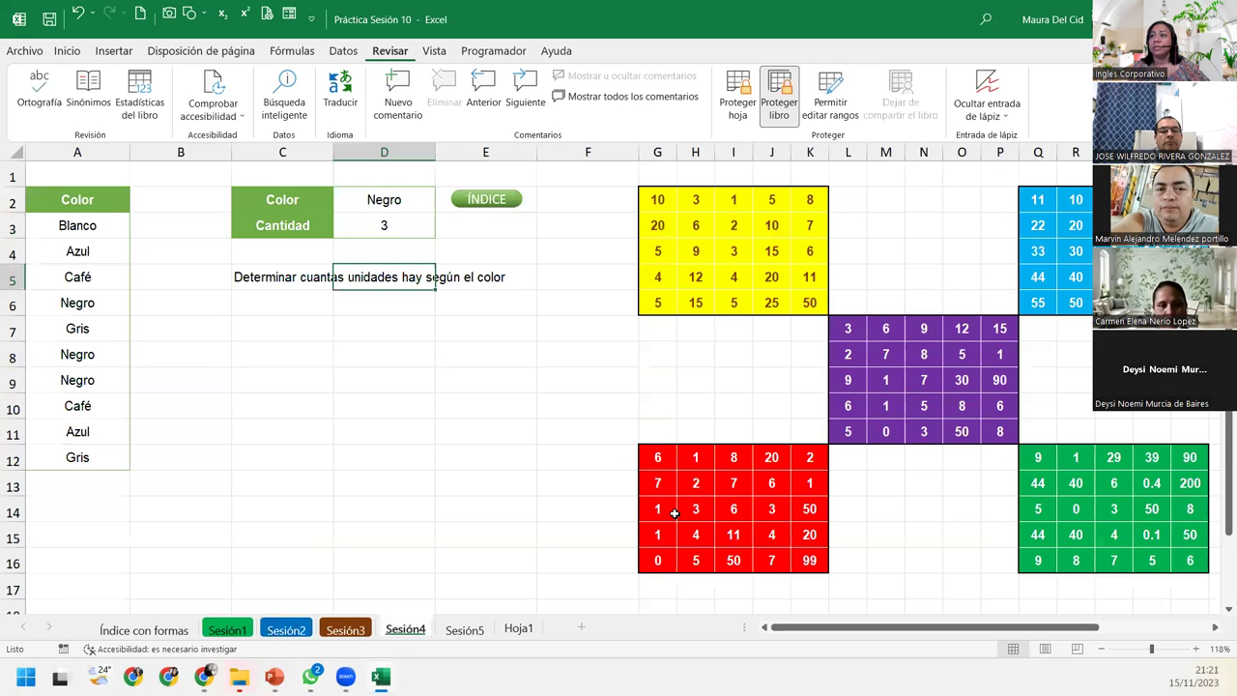
pyautogui.click(386, 228)
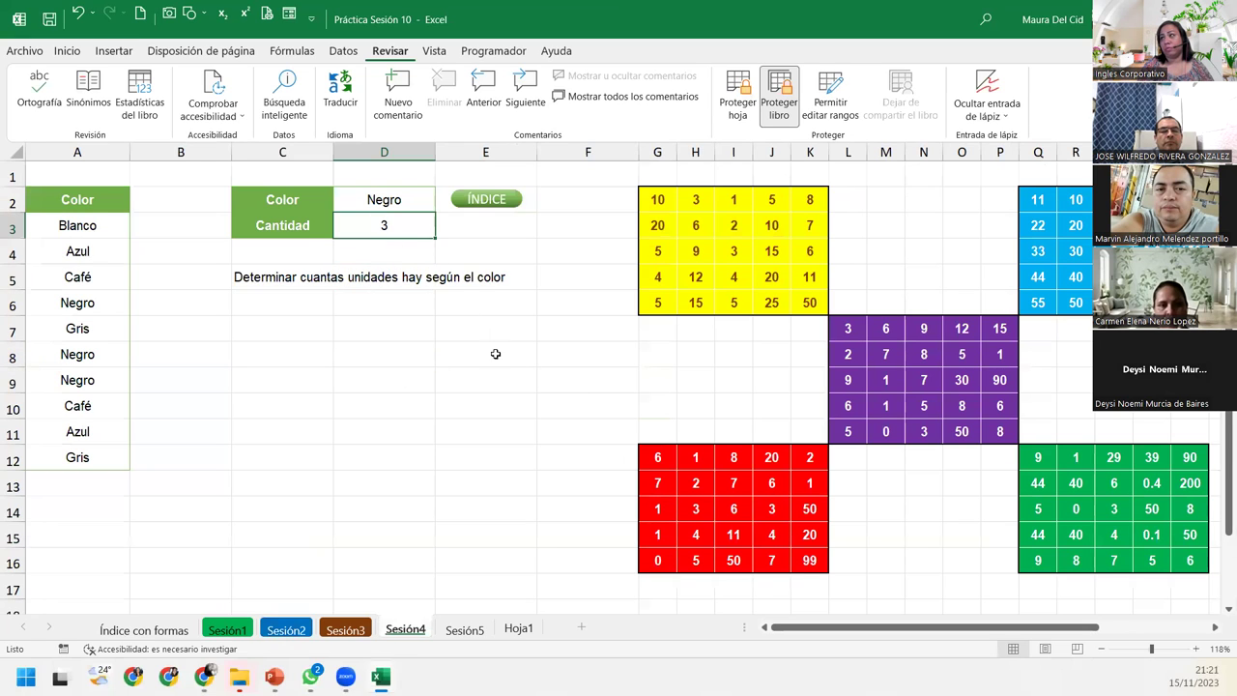
pyautogui.moveTo(78, 282); pyautogui.dragTo(58, 250)
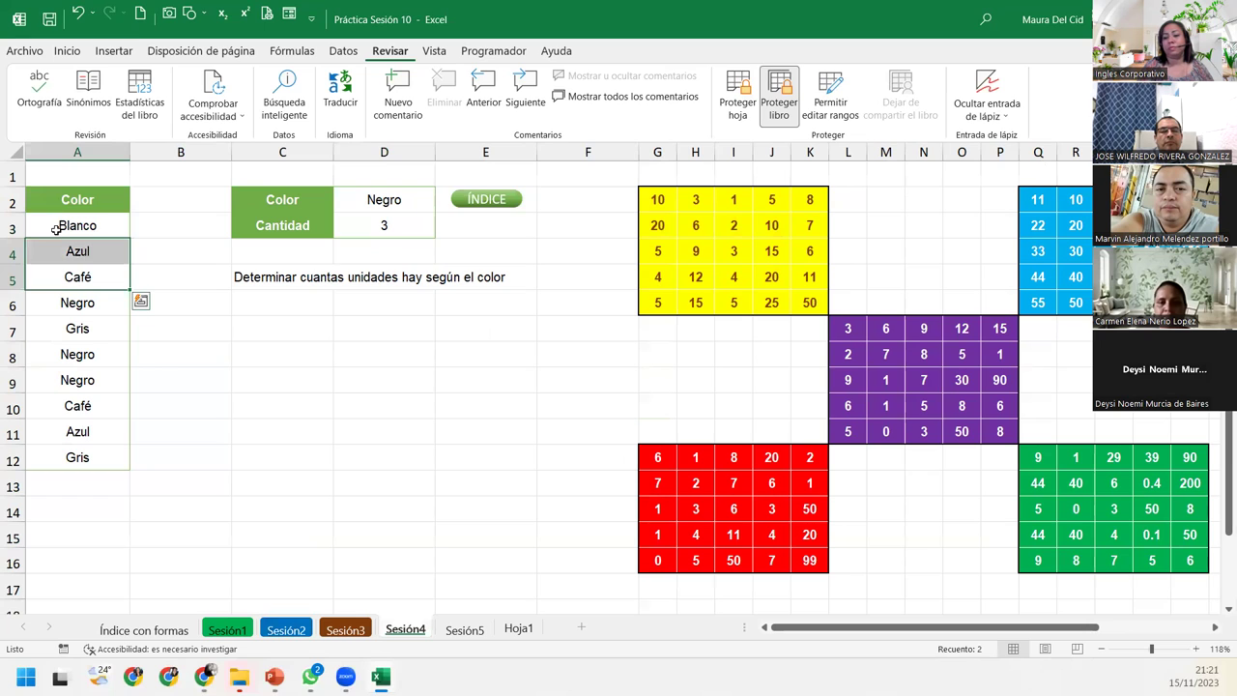
pyautogui.press('Delete')
pyautogui.hotkey('ctrl', 'z')
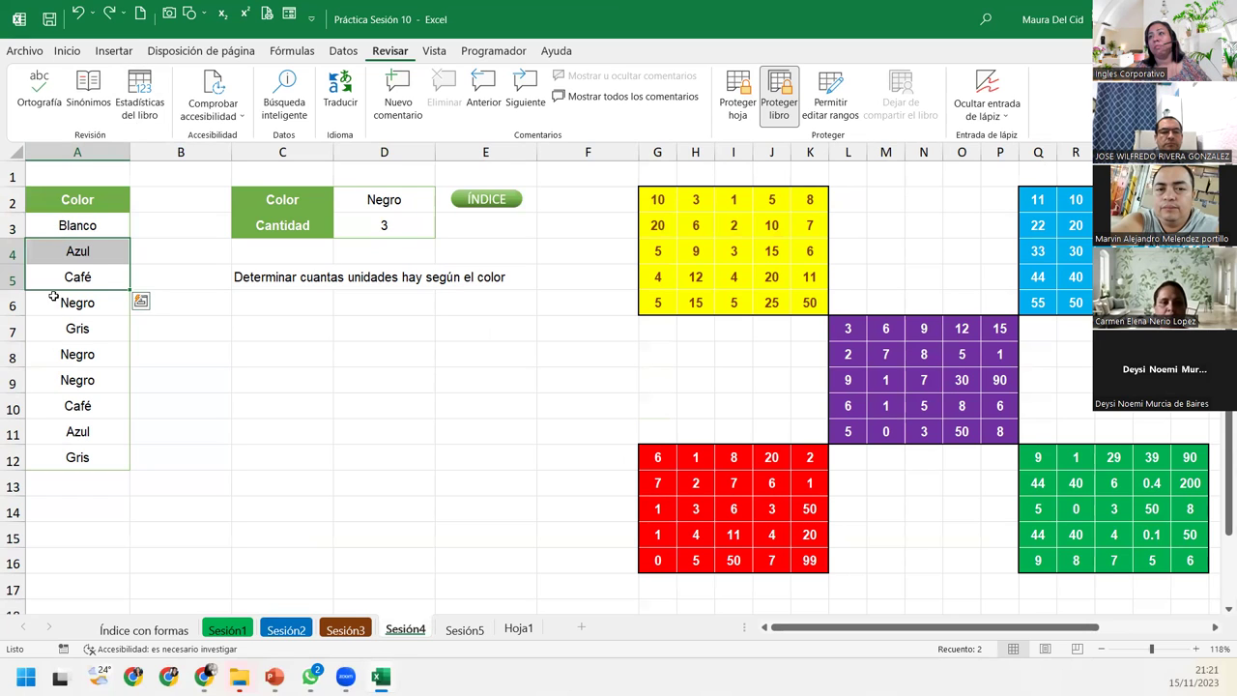
pyautogui.click(62, 270)
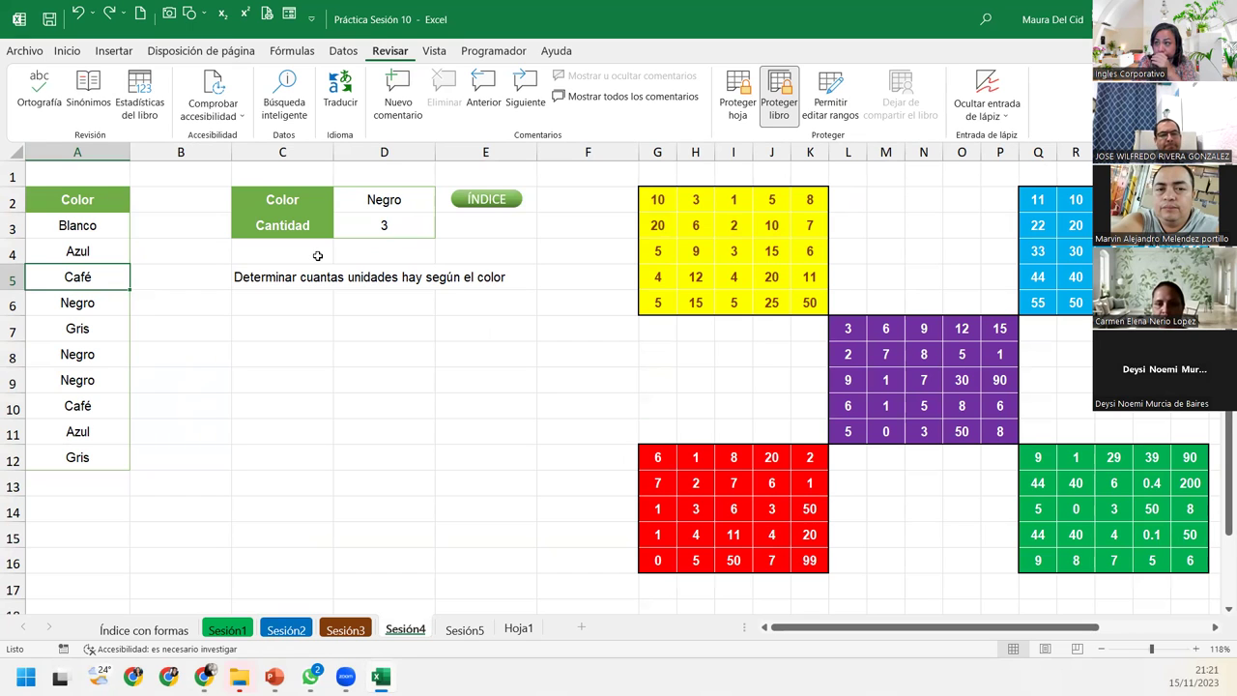
pyautogui.click(27, 54)
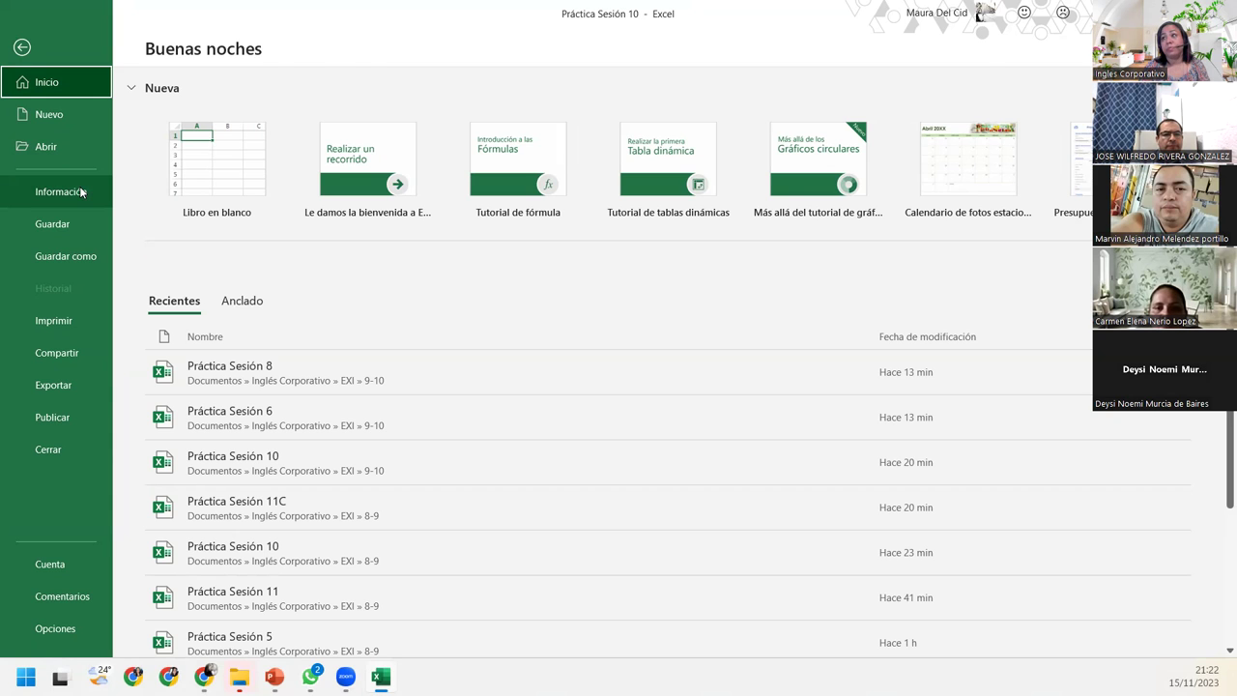
pyautogui.click(83, 192)
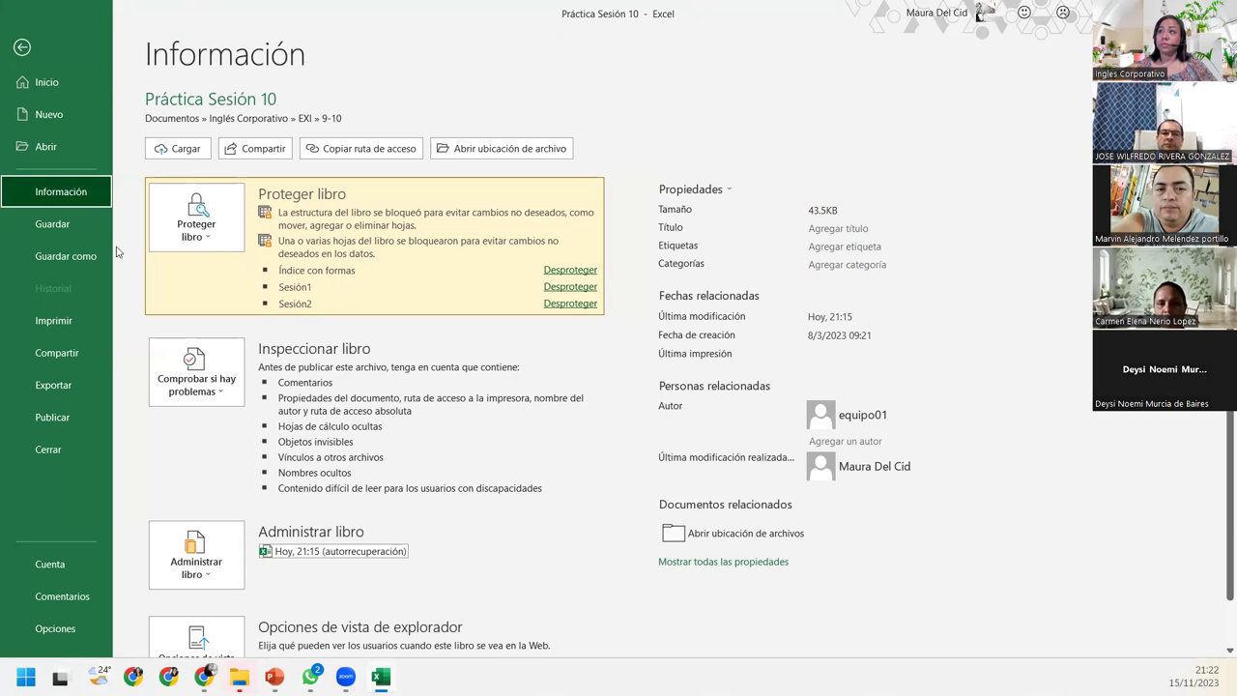
pyautogui.click(22, 47)
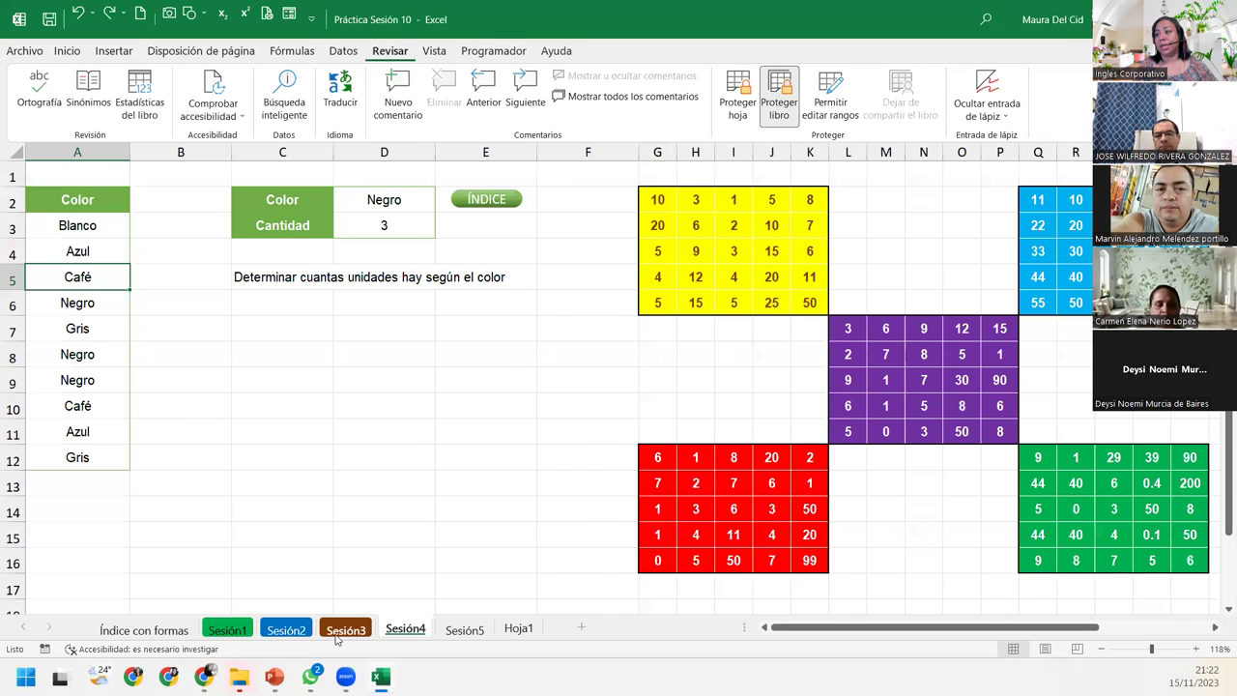
# On Sesión3, select the Cantidad values E4:E16 to view their totals
pyautogui.click(338, 631)
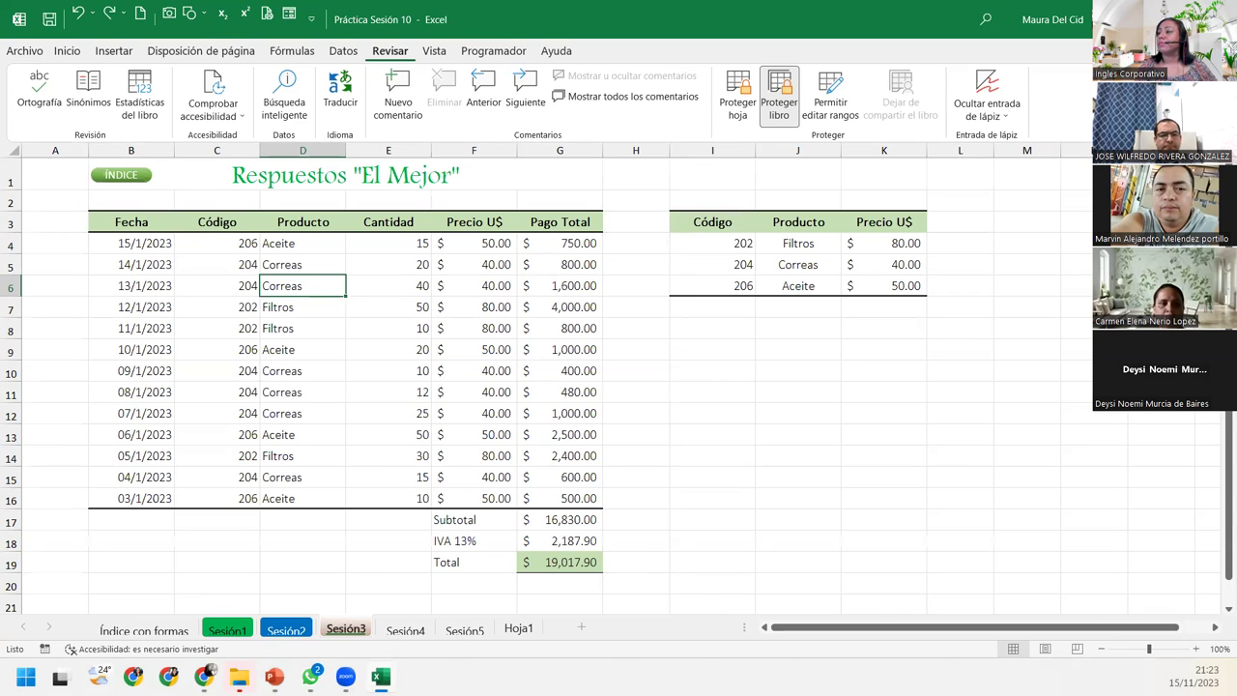
pyautogui.click(537, 239)
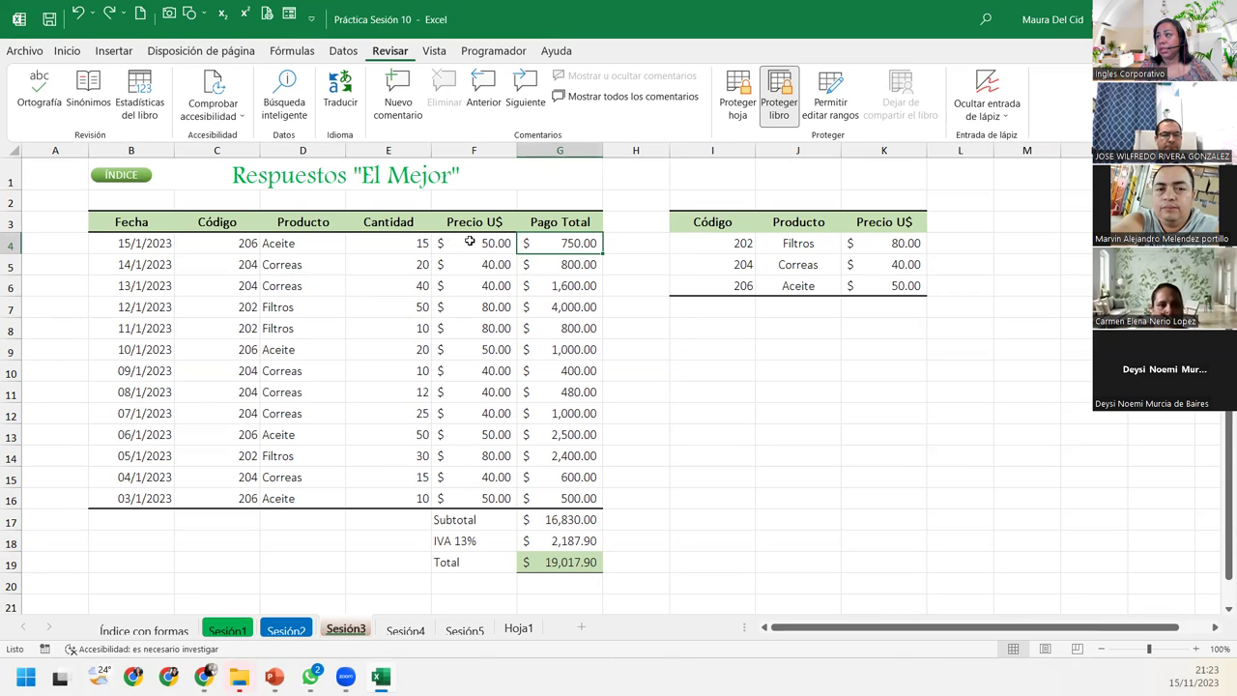
pyautogui.click(389, 243)
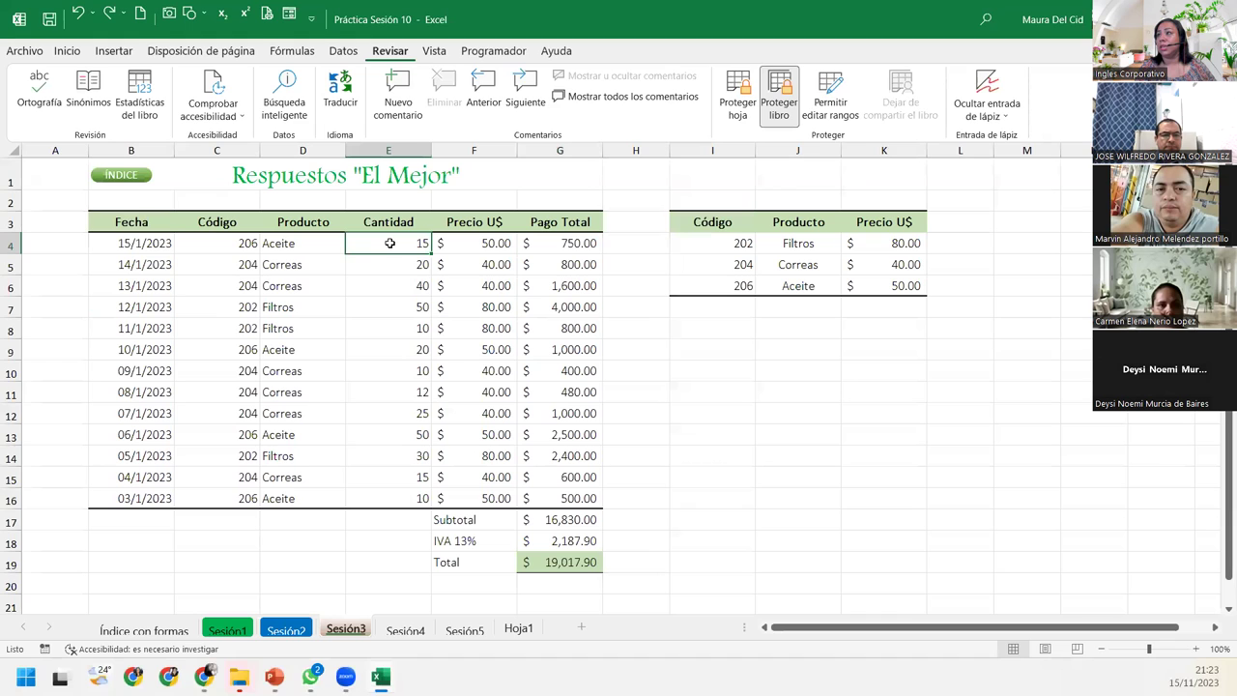
pyautogui.moveTo(389, 242); pyautogui.dragTo(408, 496)
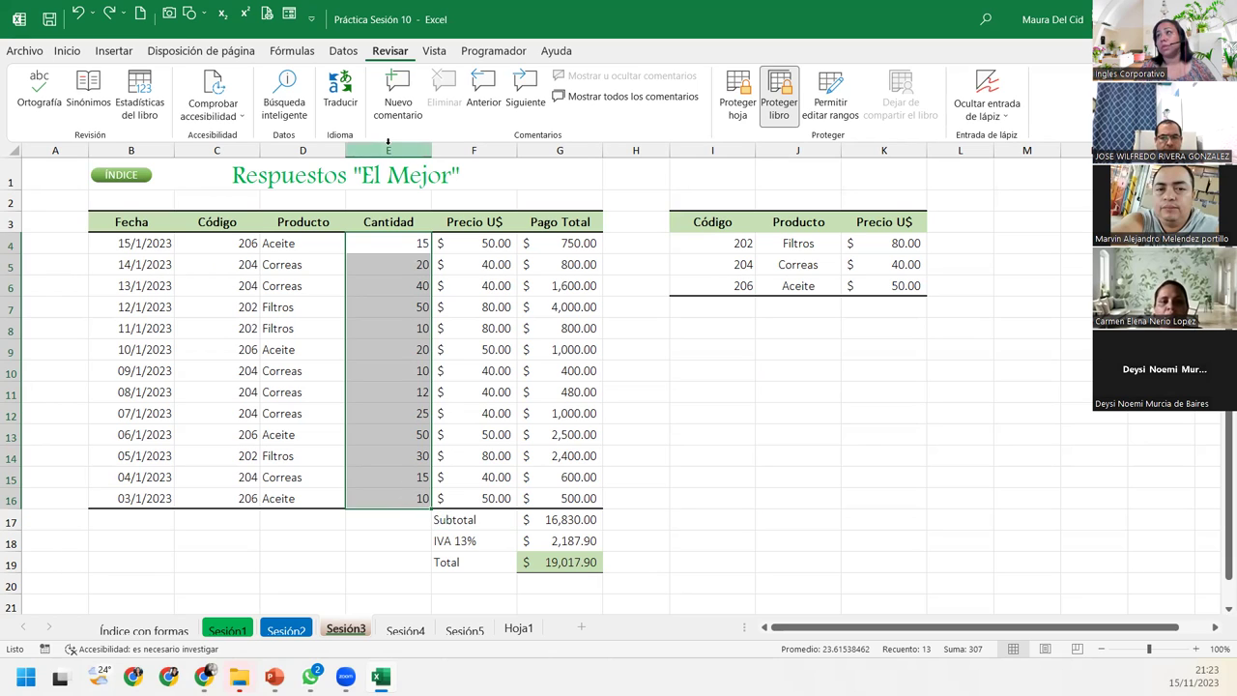
# Leave the File screen and return to the Inicio ribbon tab
pyautogui.click(46, 56)
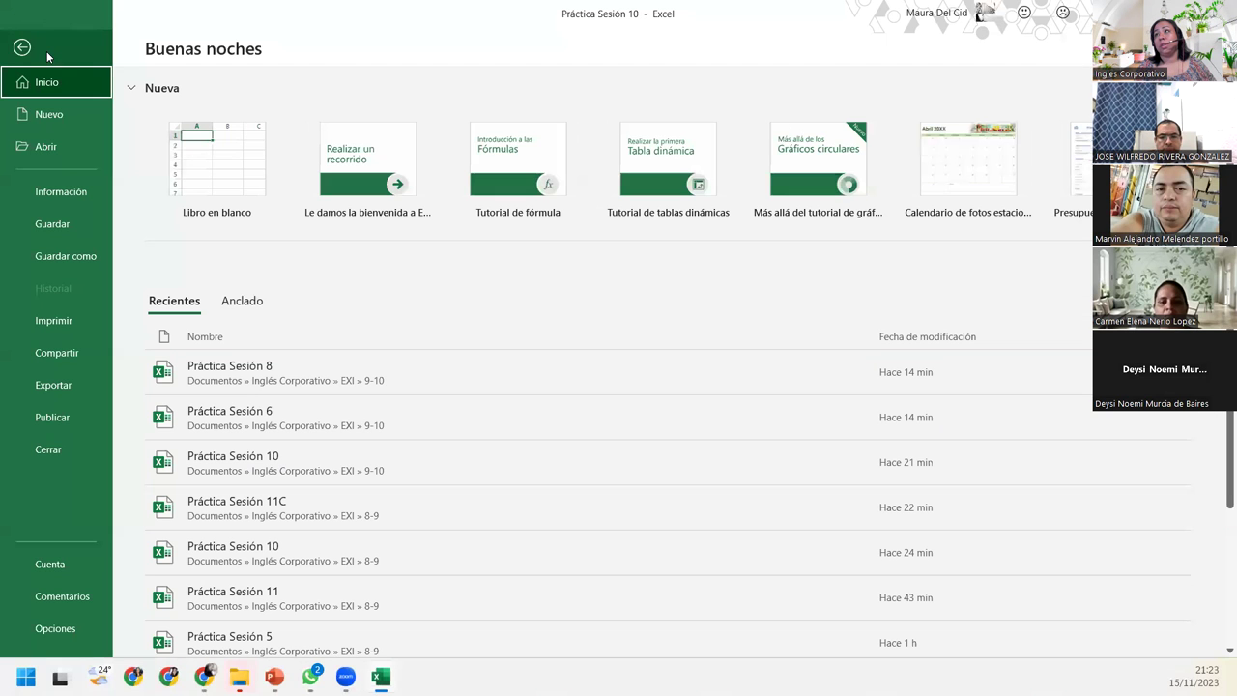
pyautogui.click(21, 45)
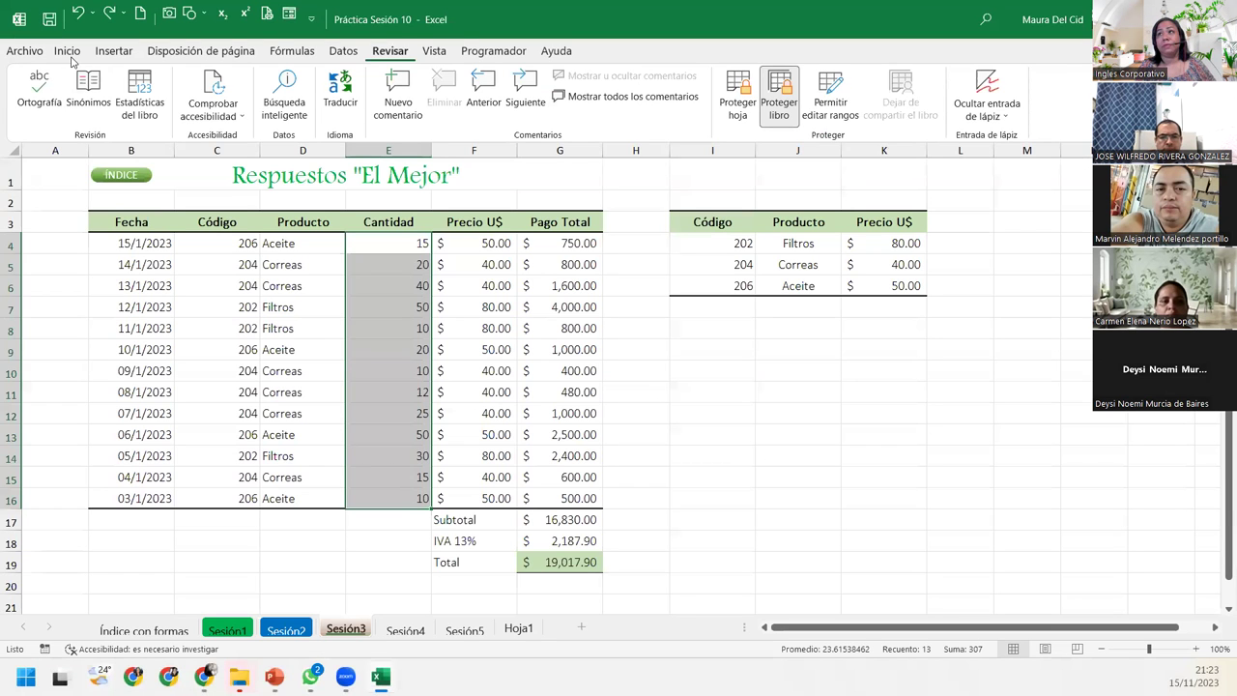
pyautogui.click(69, 53)
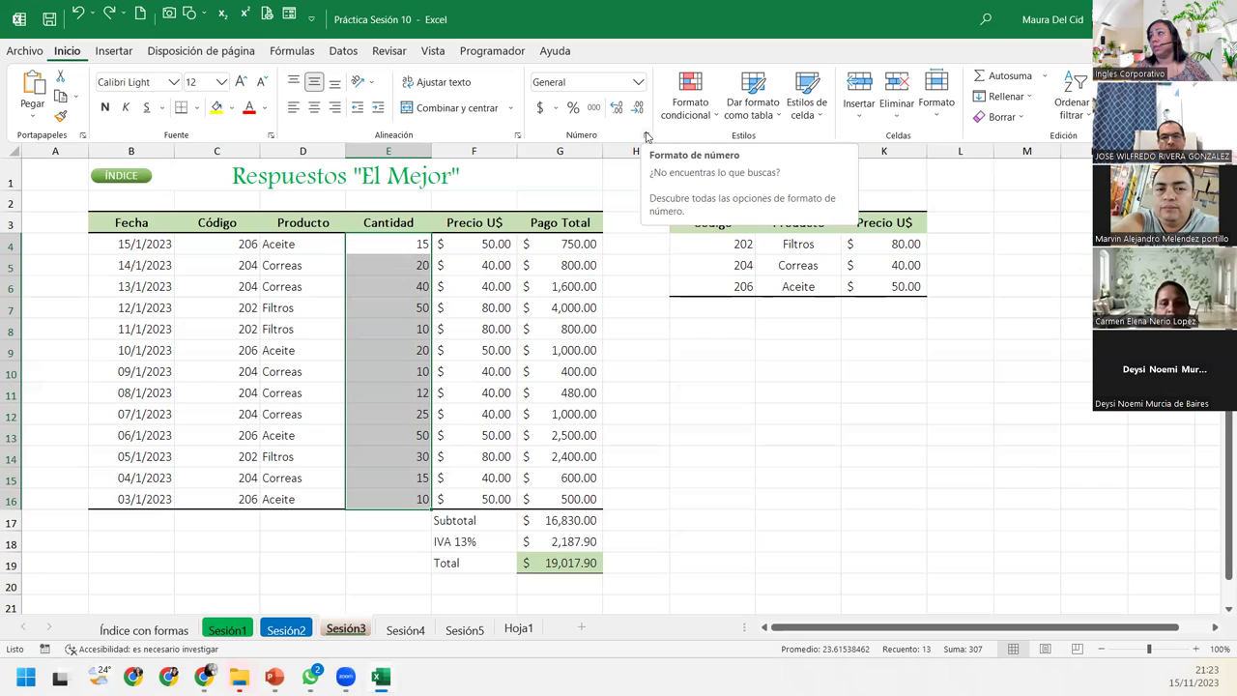
# Clear Bloqueada on the Proteger tab of Formato de celdas for cells E4:E16
pyautogui.click(647, 137)
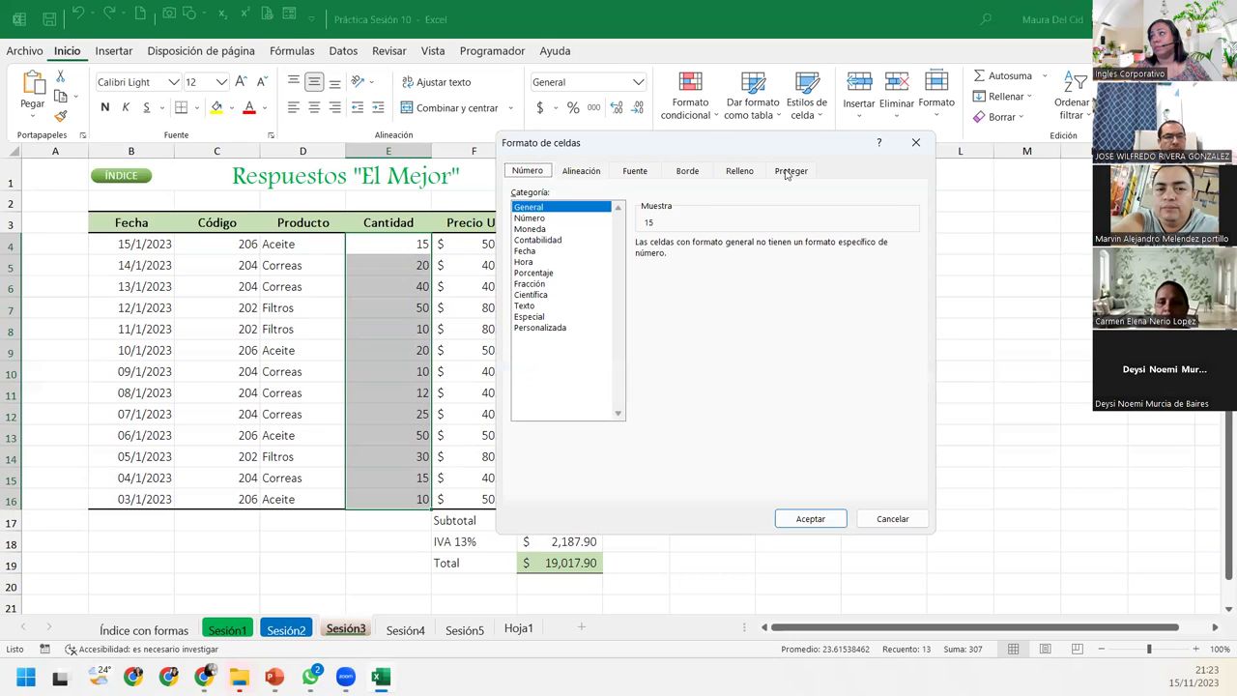
pyautogui.click(786, 173)
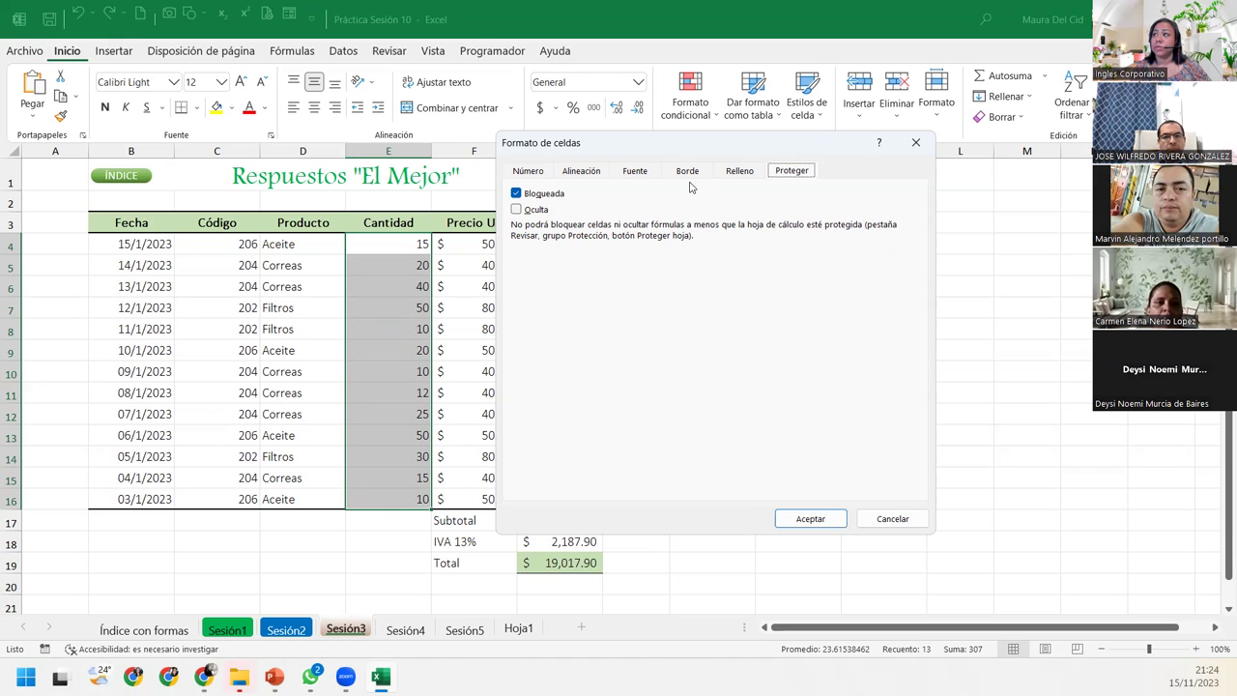
pyautogui.click(517, 195)
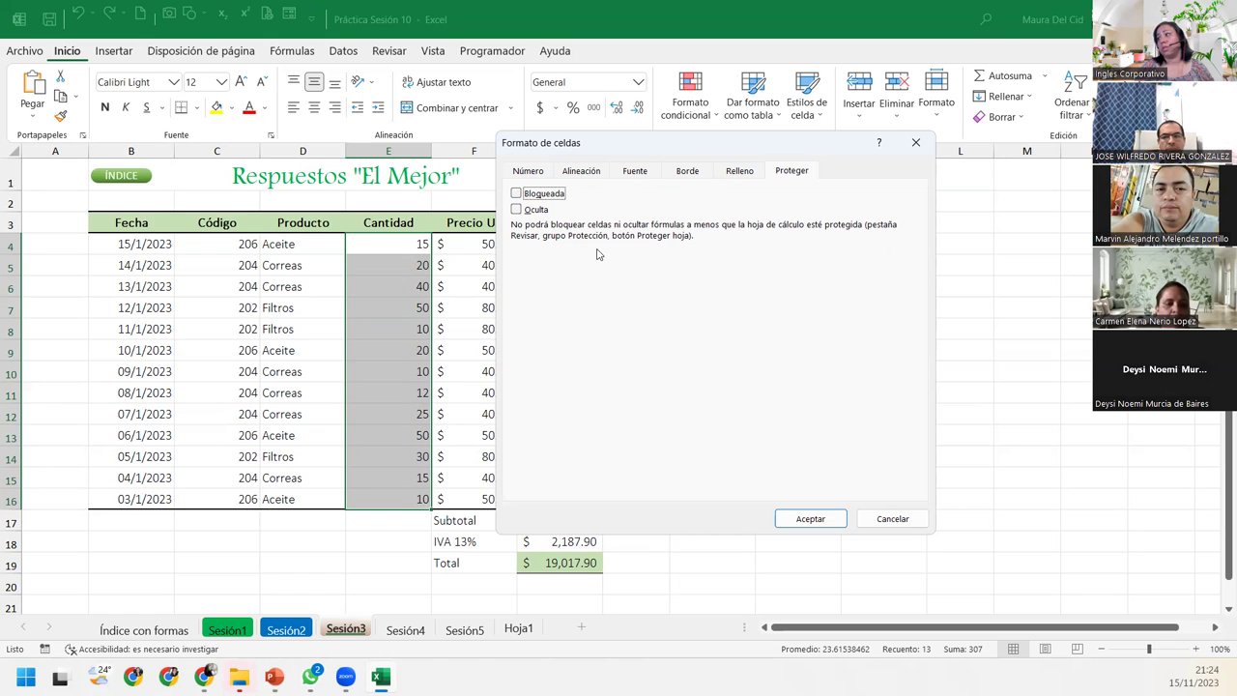
pyautogui.click(810, 519)
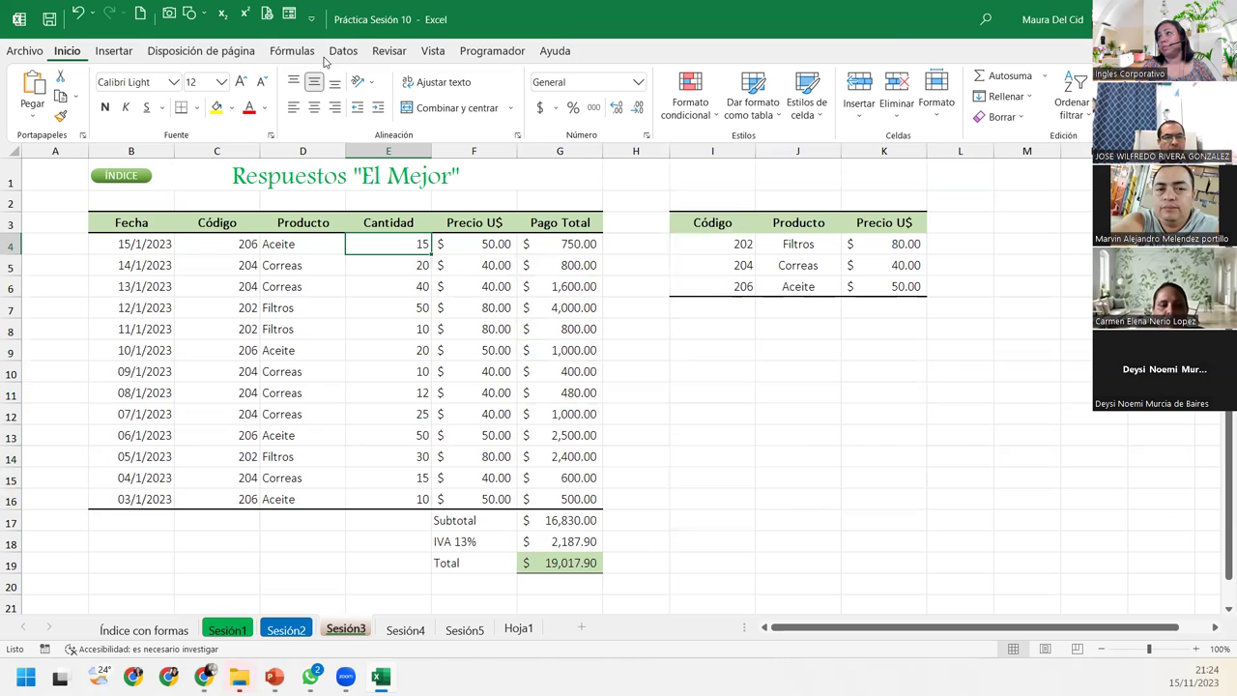
# Protect the Sesión3 sheet with a password from the Revisar tab
pyautogui.click(399, 56)
pyautogui.click(737, 92)
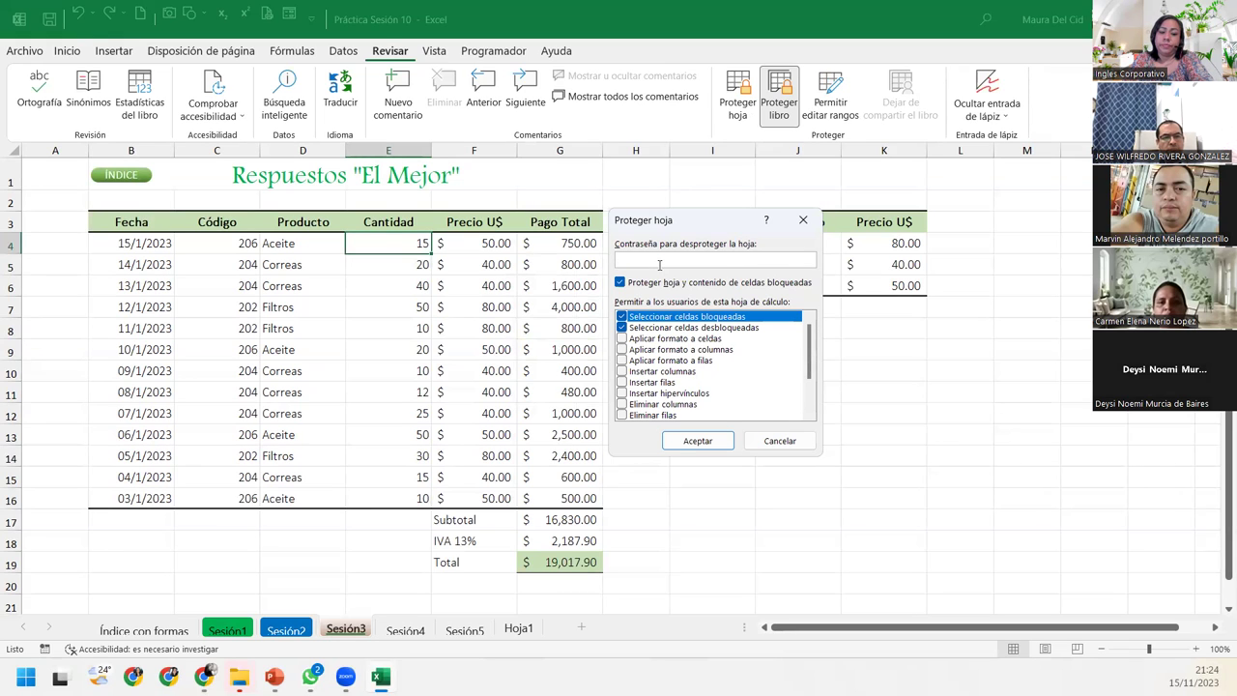
pyautogui.press('Return')
pyautogui.press('Return')
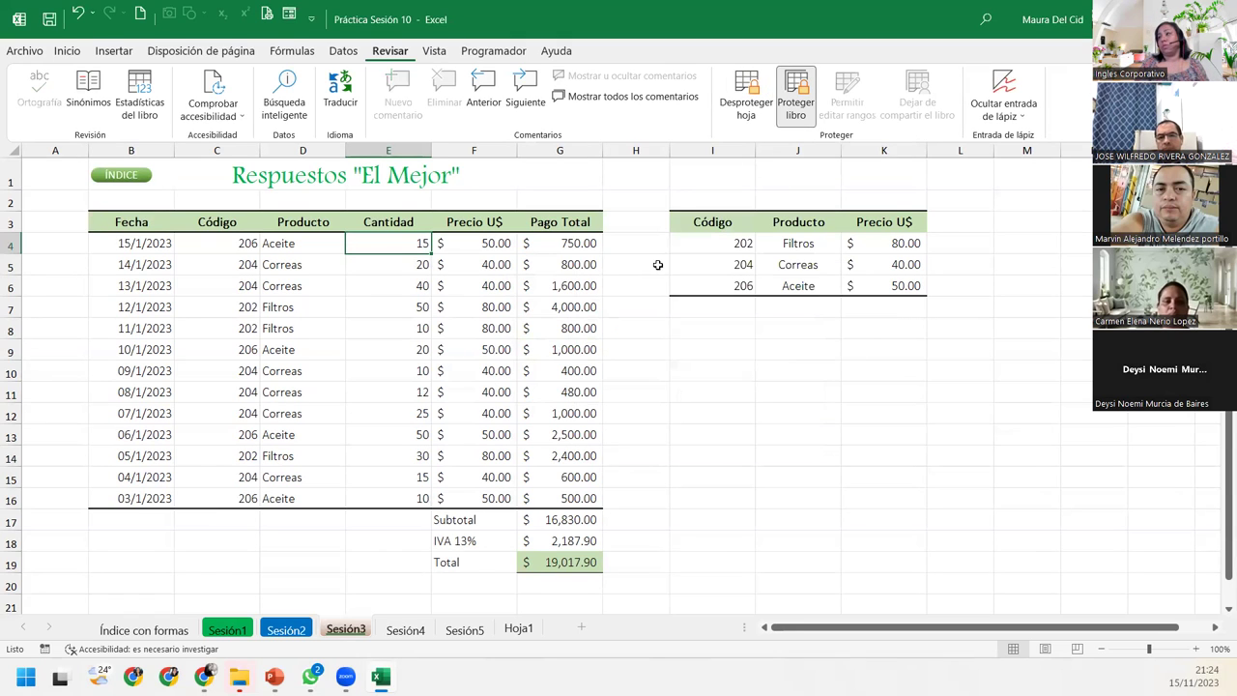
# Test the unlocked cells: enter 30 in E7 and undo it, then set E11 to 25
pyautogui.click(355, 309)
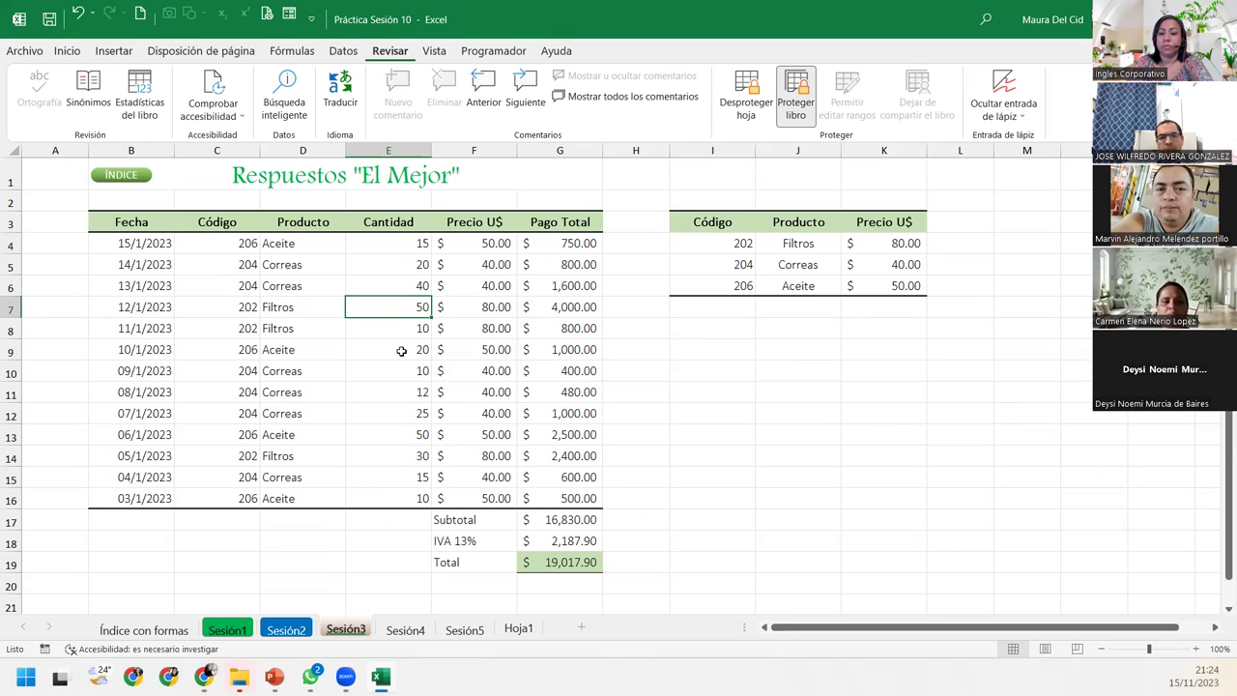
pyautogui.write('30')
pyautogui.press('Return')
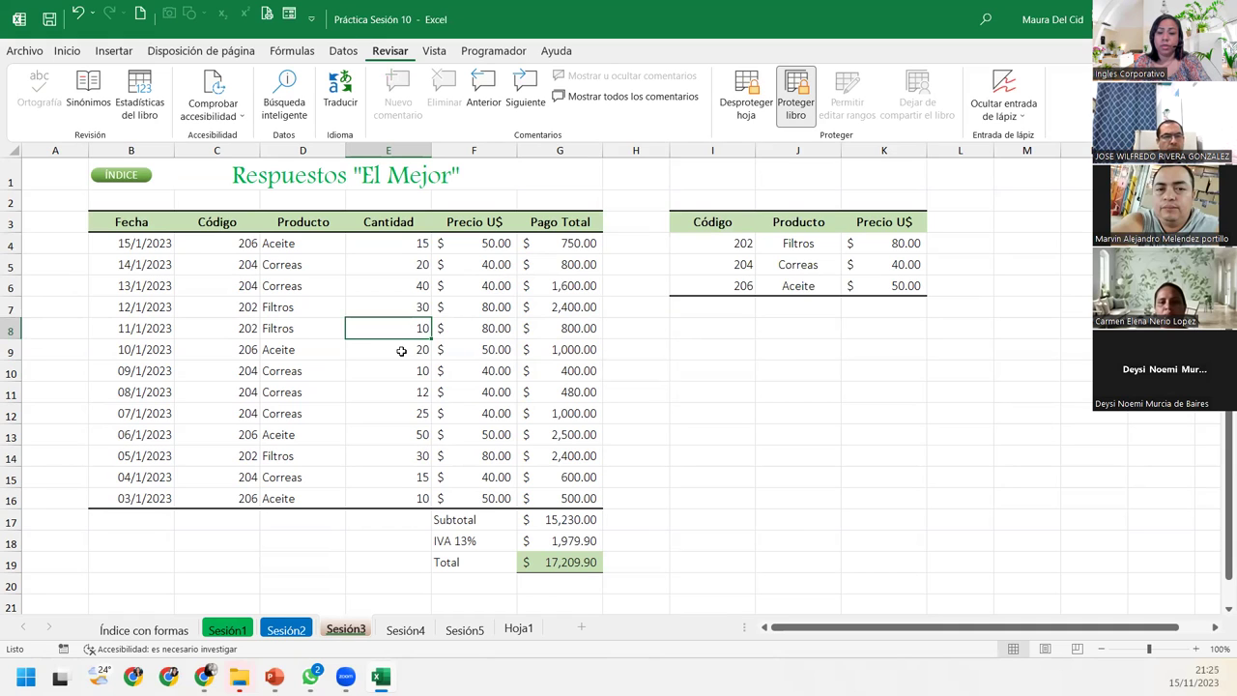
pyautogui.hotkey('ctrl', 'z')
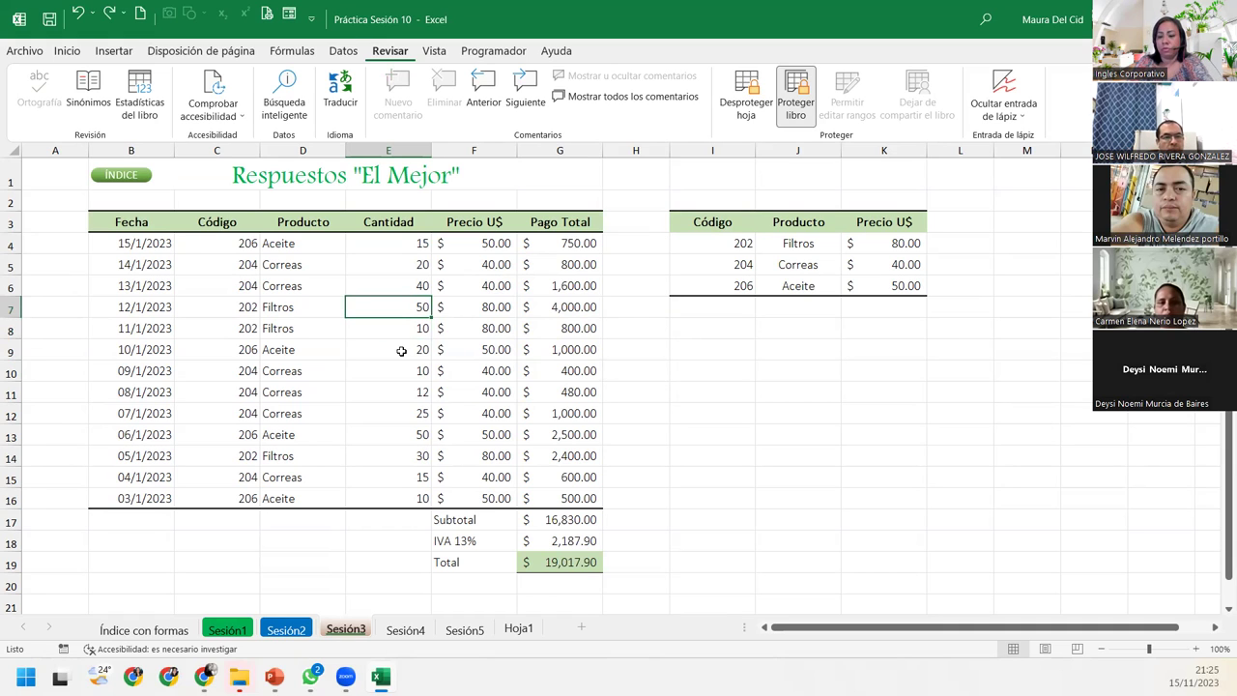
pyautogui.press('Down')
pyautogui.press('Down')
pyautogui.press('Down')
pyautogui.press('Down')
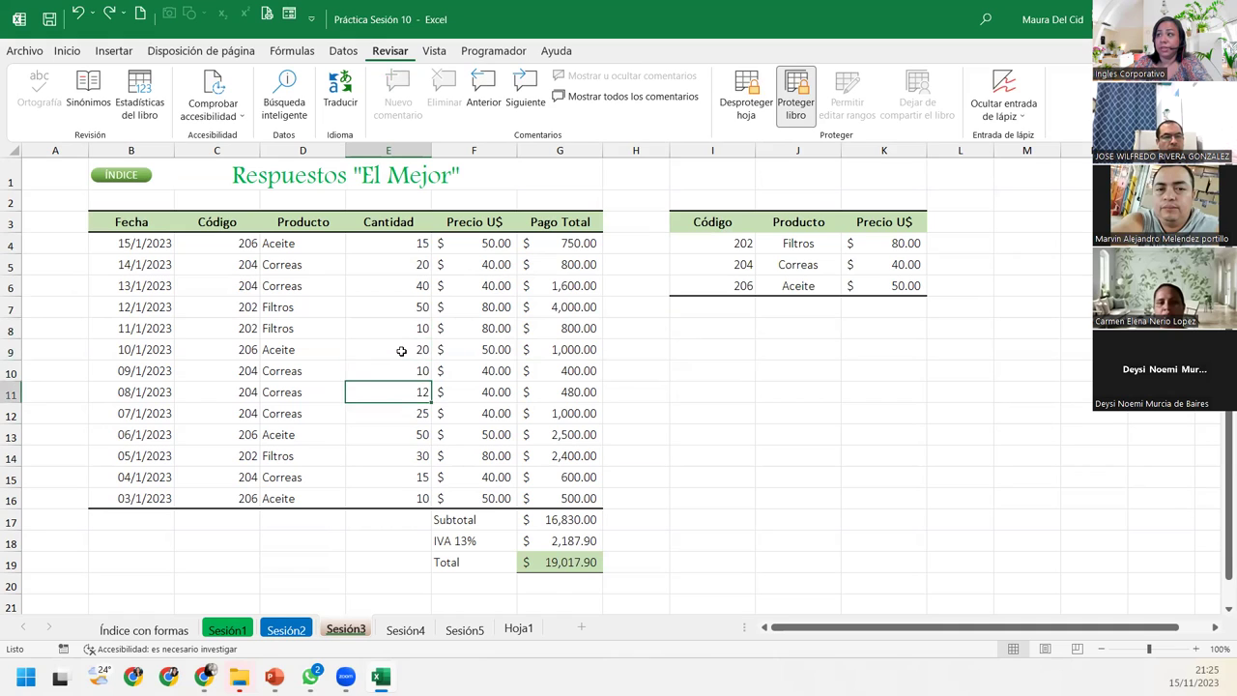
pyautogui.write('wq')
pyautogui.press('BackSpace')
pyautogui.press('BackSpace')
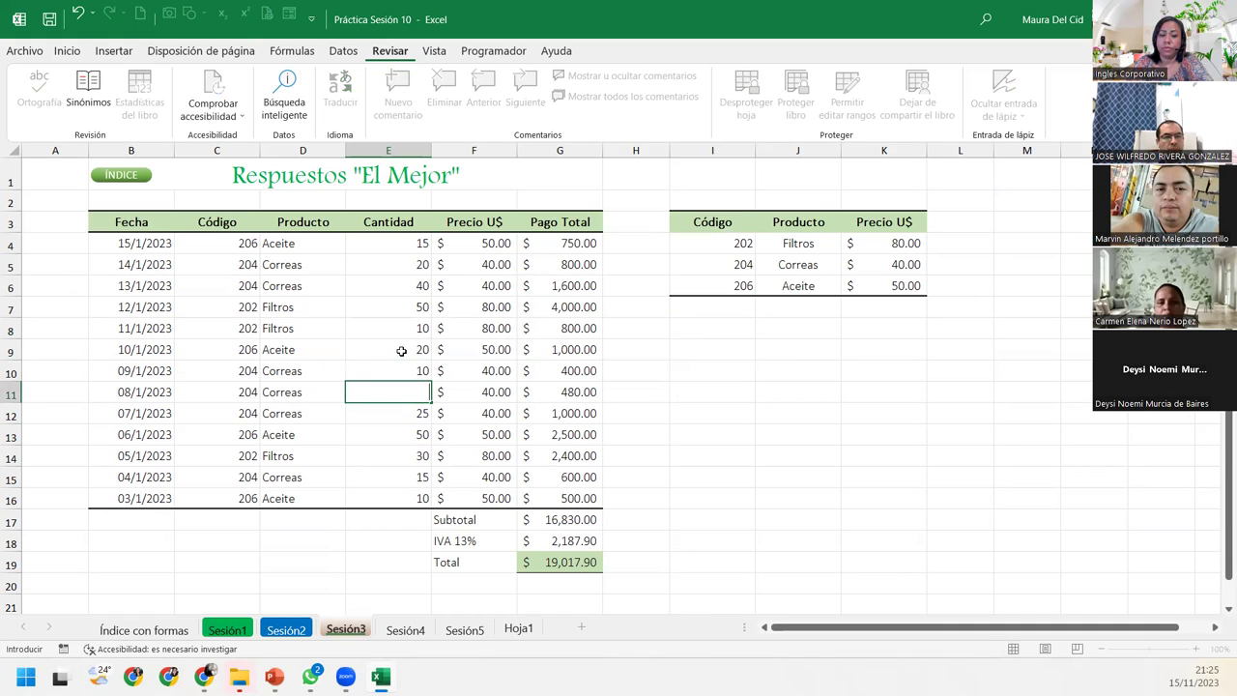
pyautogui.write('25')
pyautogui.press('Return')
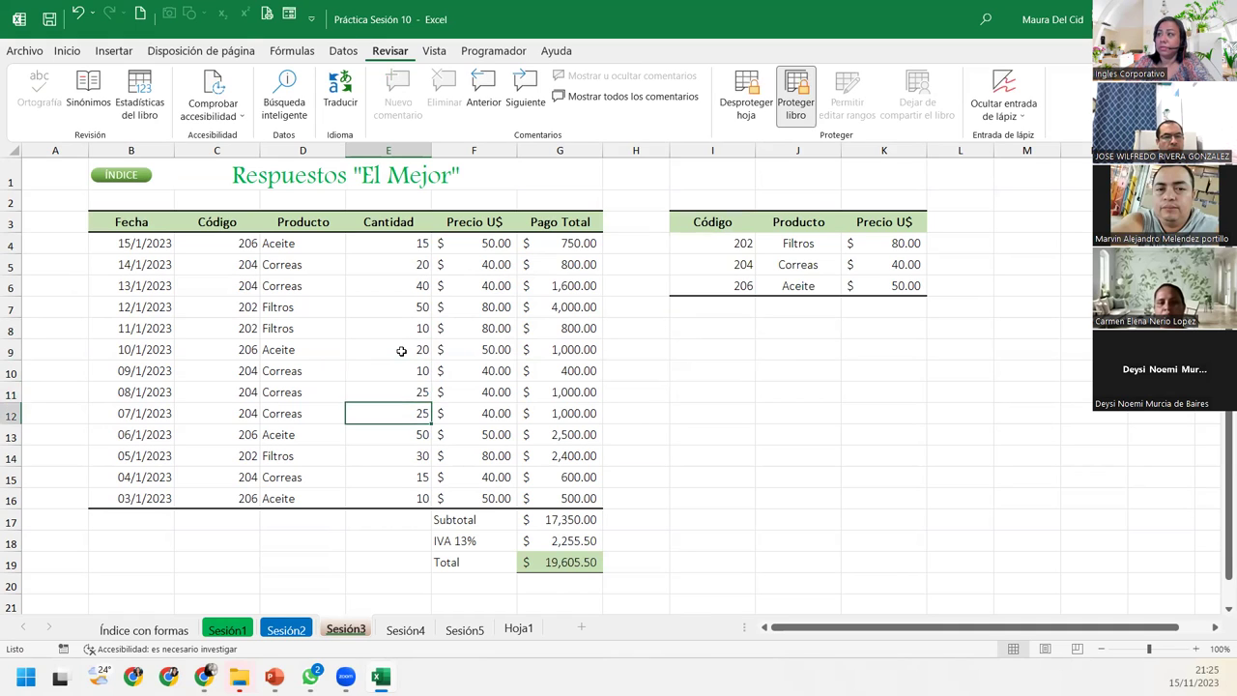
# Confirm locked cells D12 and F11 reject edits, then select quantities E4:E16
pyautogui.press('Left')
pyautogui.press('Delete')
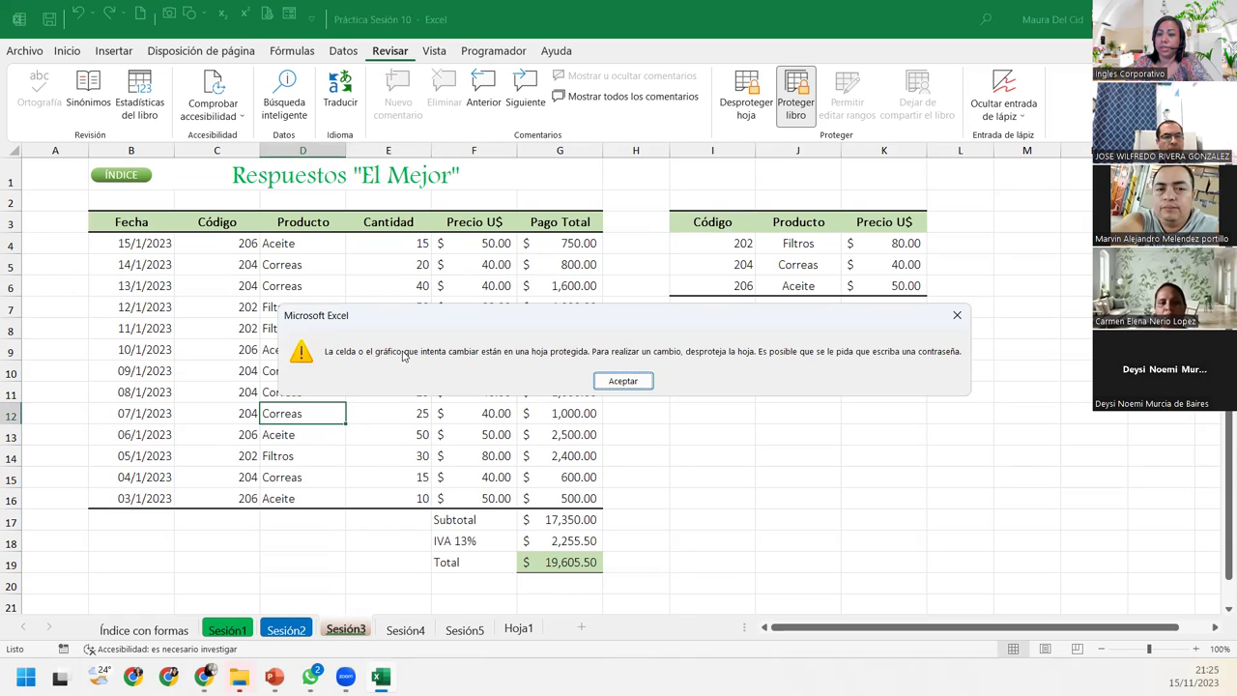
pyautogui.press('Return')
pyautogui.press('Right')
pyautogui.press('Up')
pyautogui.press('Right')
pyautogui.press('Delete')
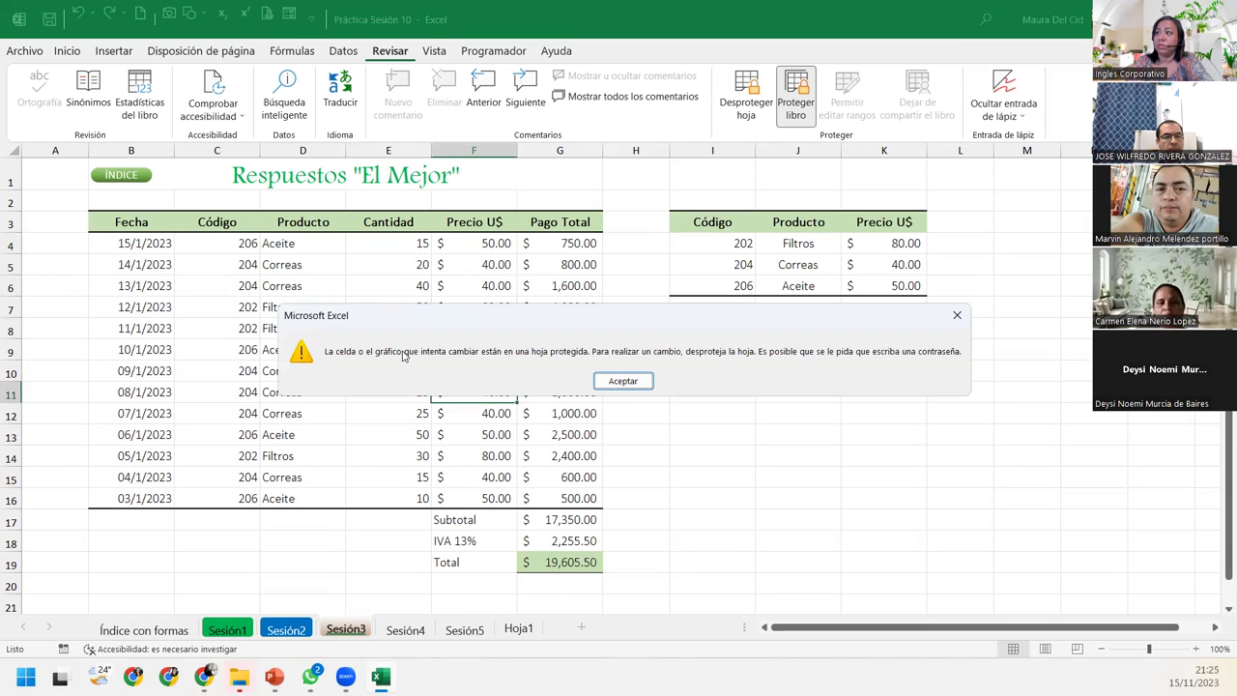
pyautogui.press('Return')
pyautogui.press('Left')
pyautogui.press('Down')
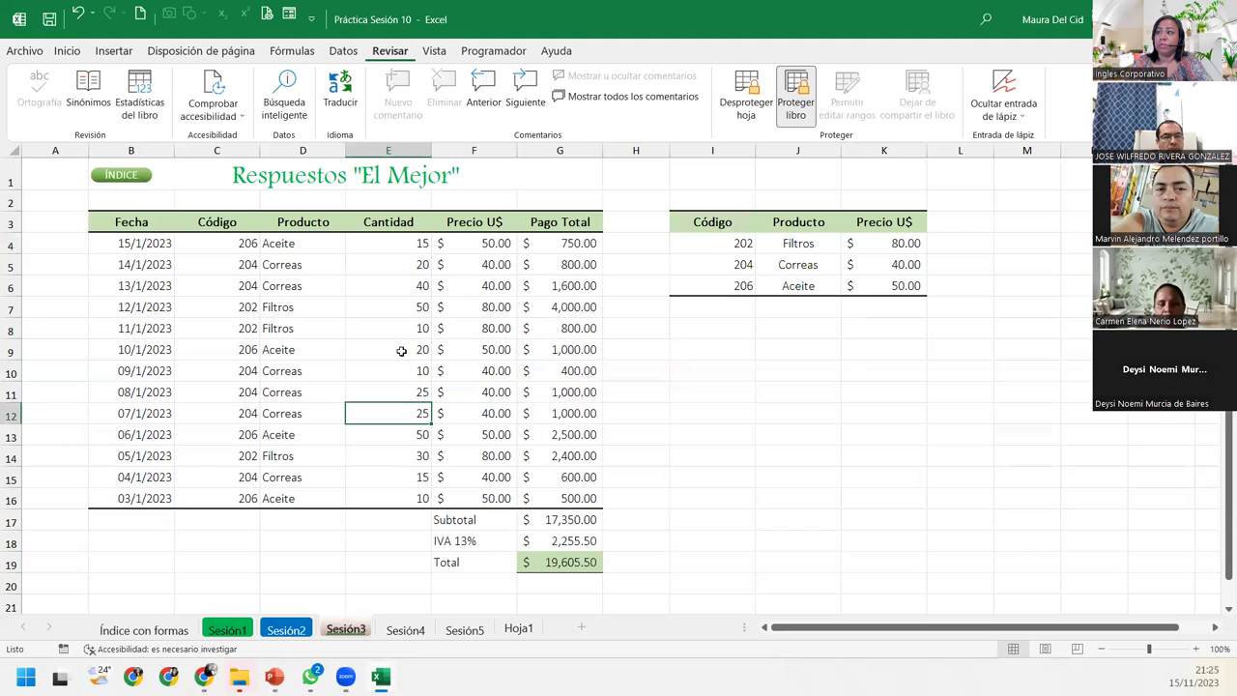
pyautogui.press('Up')
pyautogui.press('Up')
pyautogui.press('Up')
pyautogui.press('Up')
pyautogui.press('Up')
pyautogui.press('Up')
pyautogui.press('Up')
pyautogui.press('Up')
pyautogui.hotkey('ctrl', 'shift', 'Down')
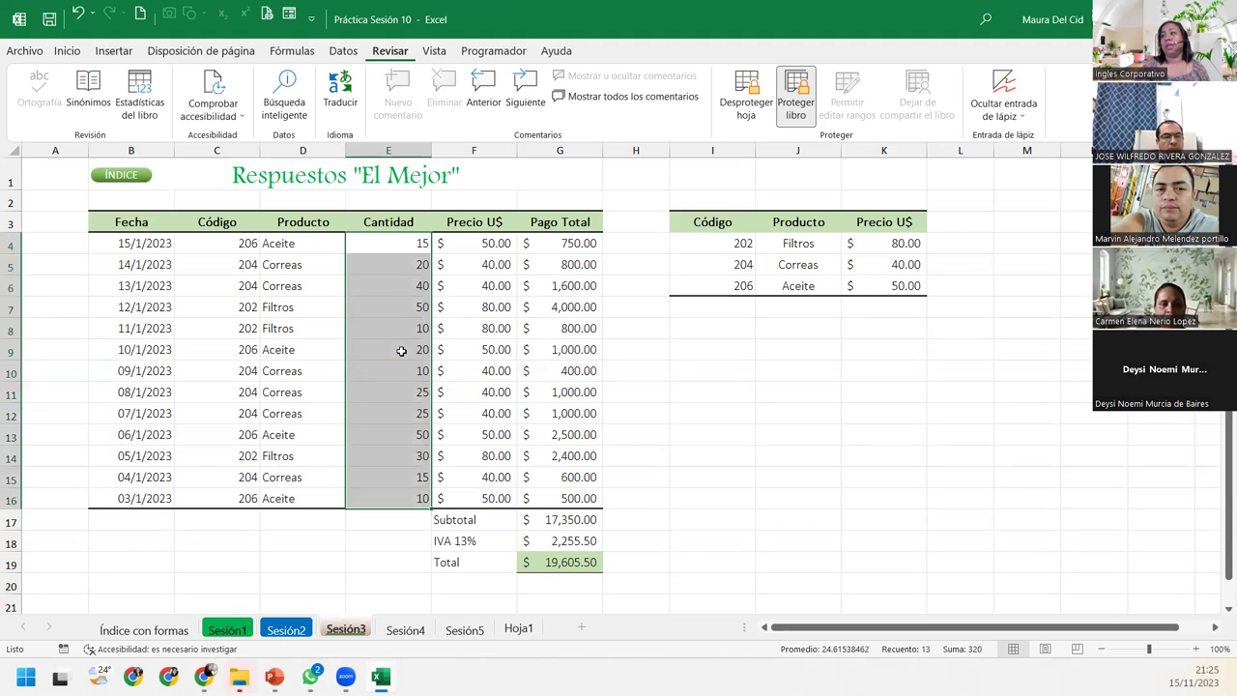
# Return to the Inicio tab and select cells E6, E4, D13 and E4
pyautogui.click(70, 52)
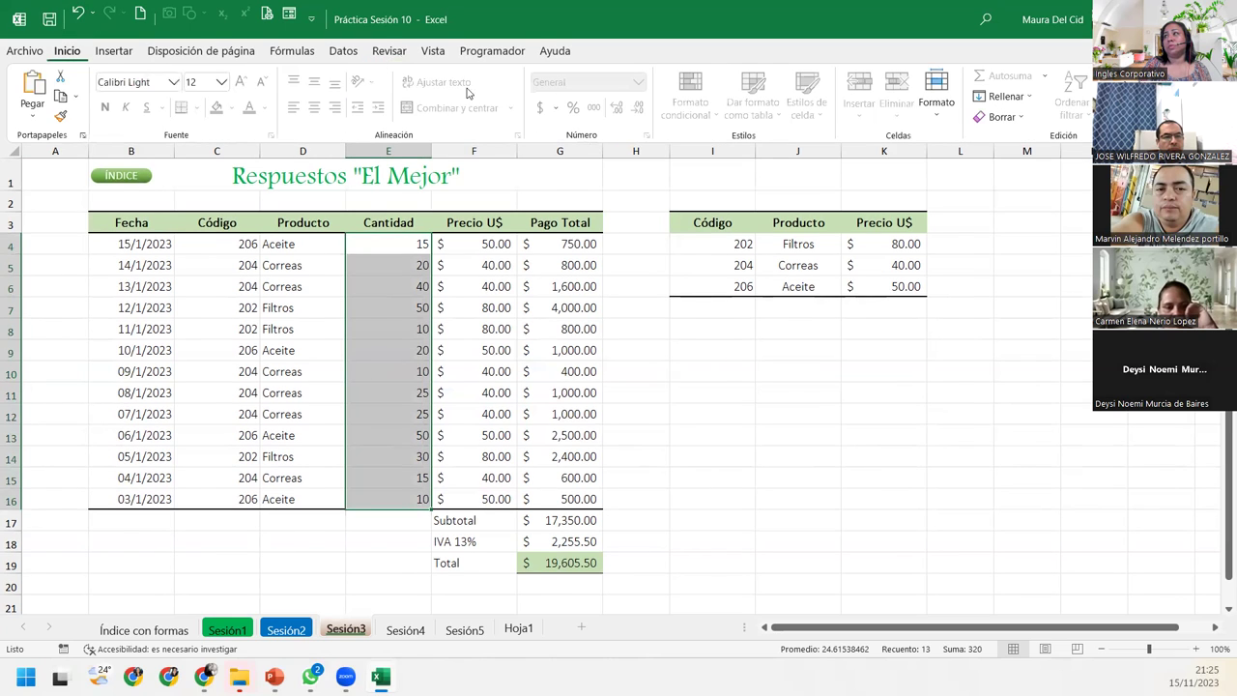
pyautogui.click(404, 286)
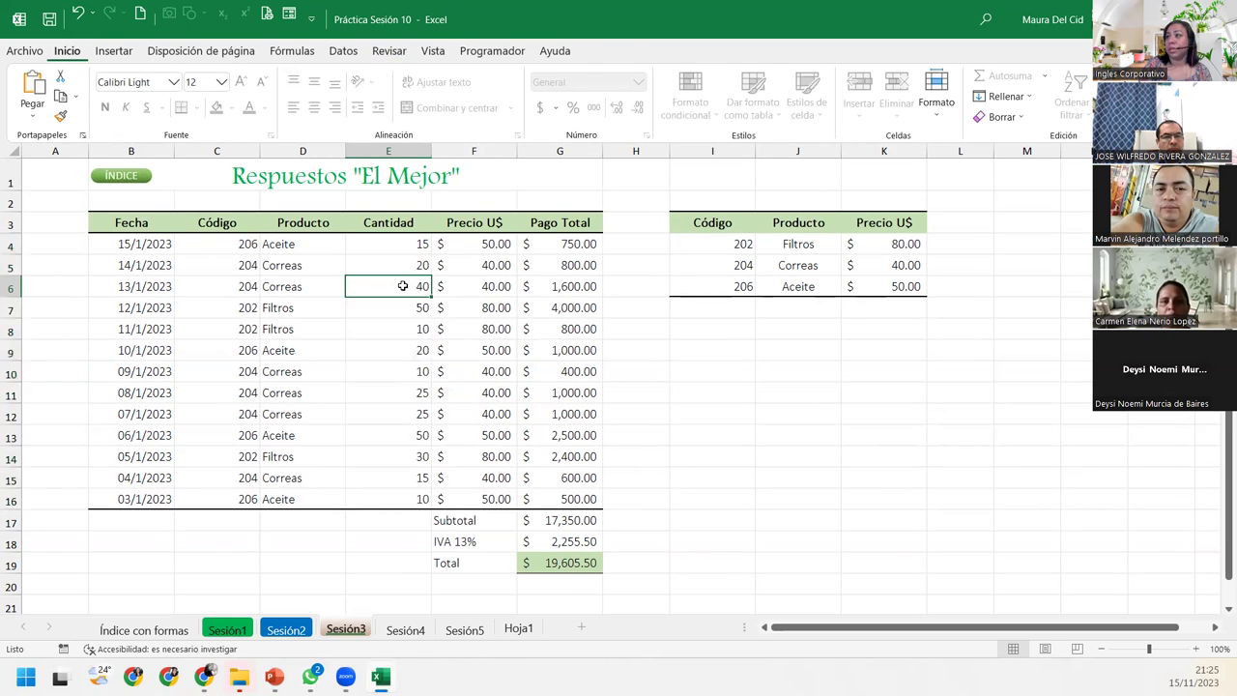
pyautogui.click(400, 245)
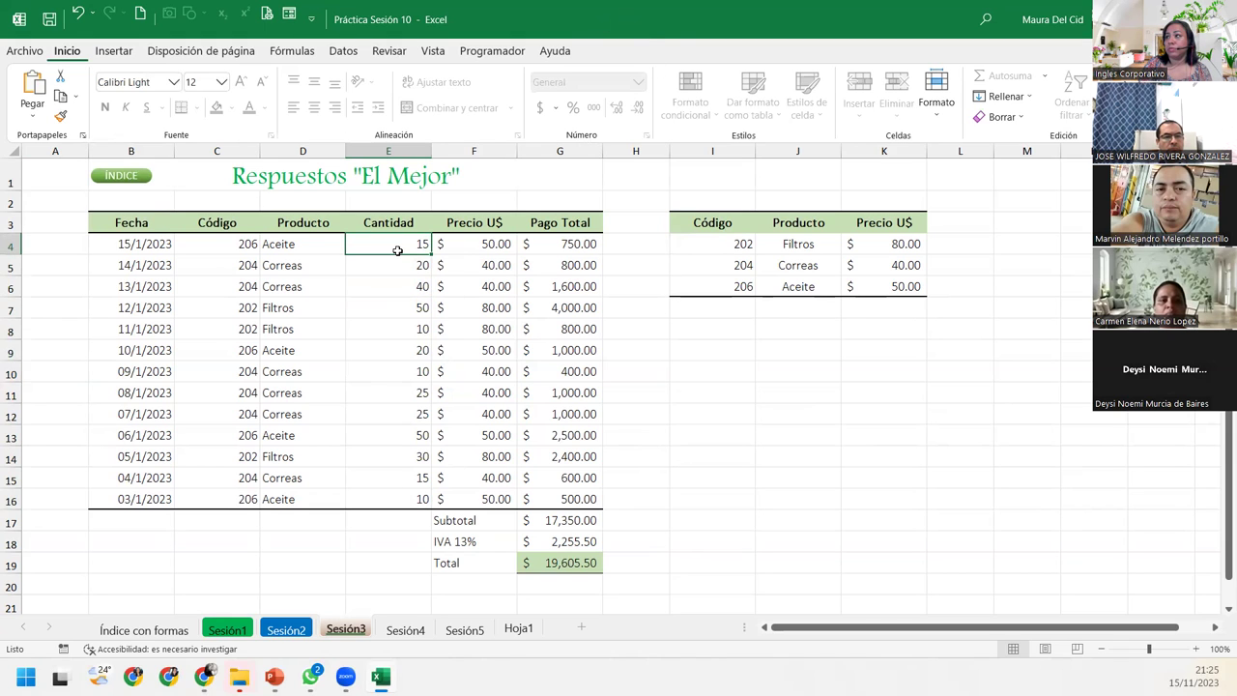
pyautogui.click(316, 431)
pyautogui.click(381, 246)
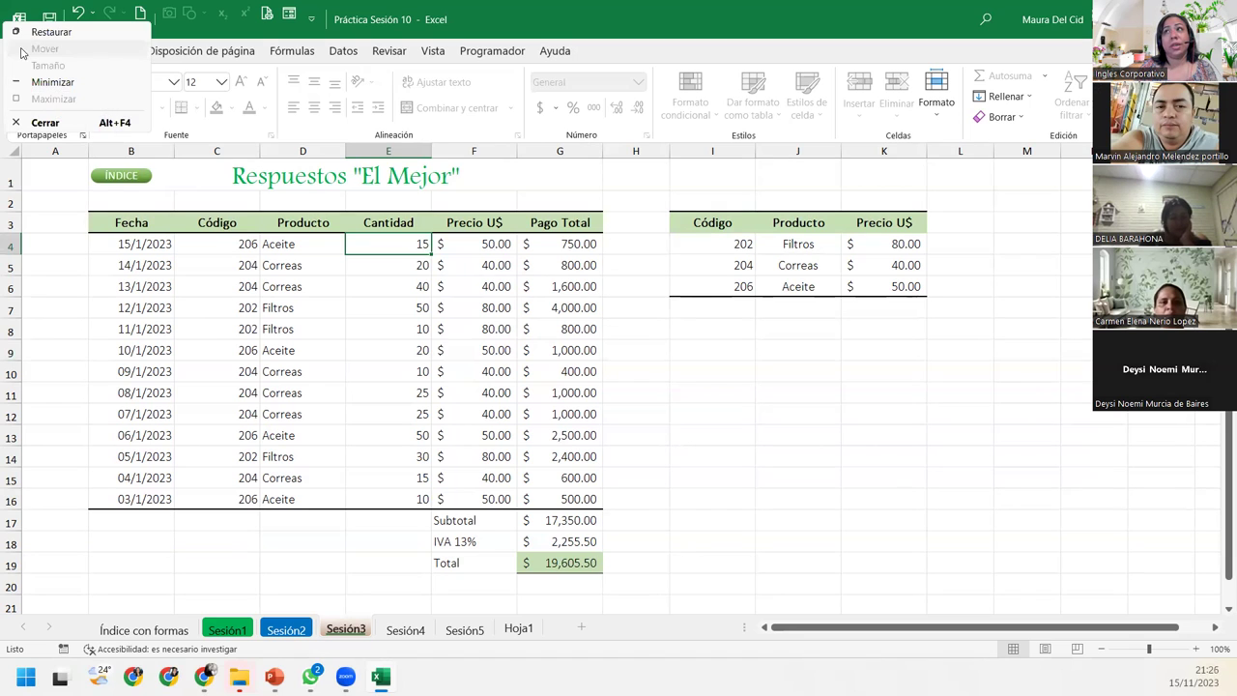
# Open Archivo > Información and view the Proteger libro options listing the protected sheets
pyautogui.click(40, 50)
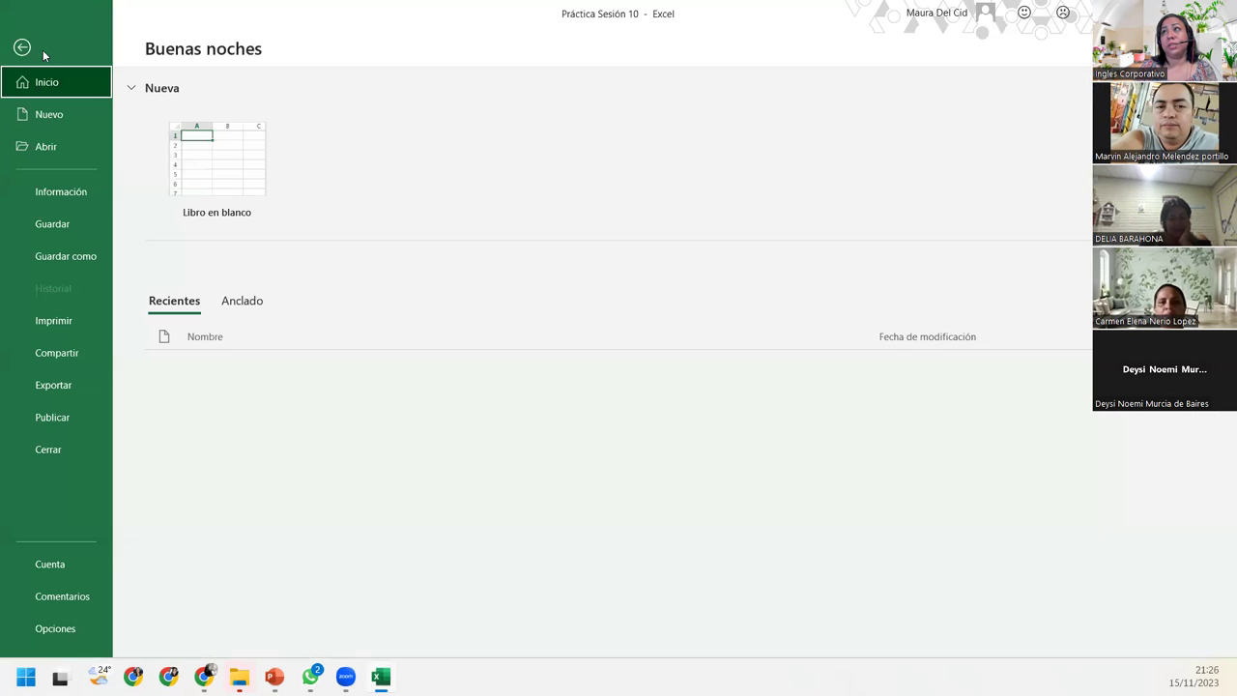
pyautogui.click(66, 194)
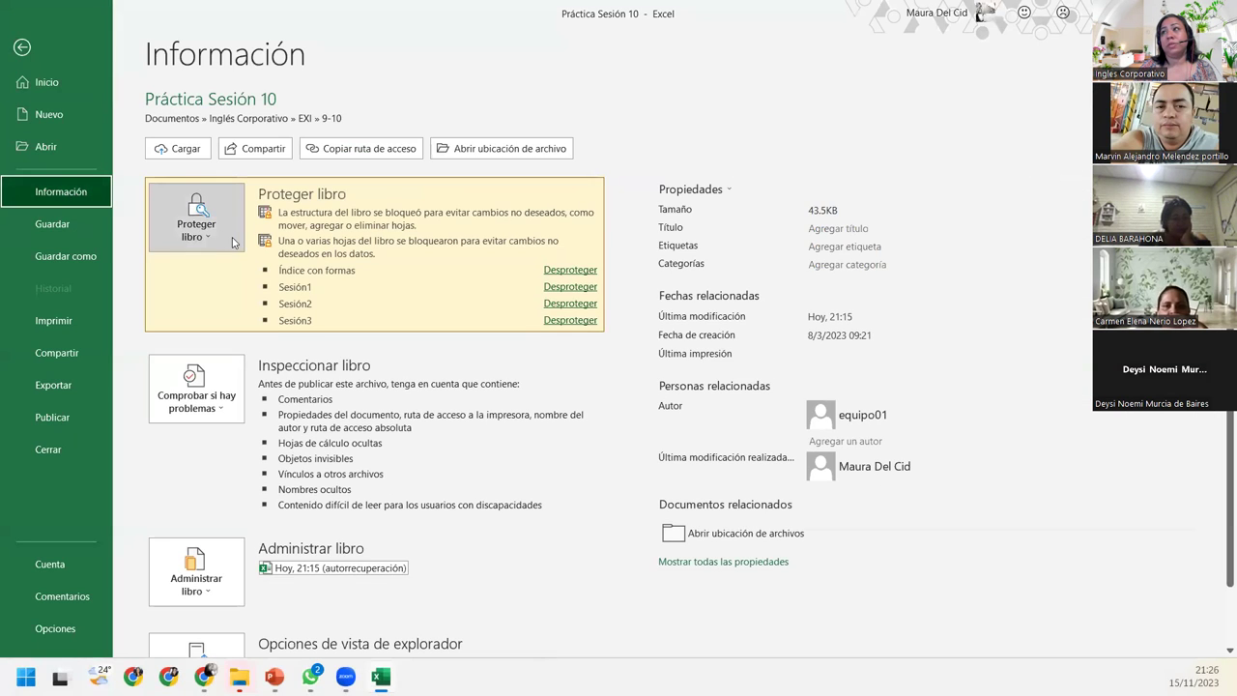
pyautogui.click(233, 241)
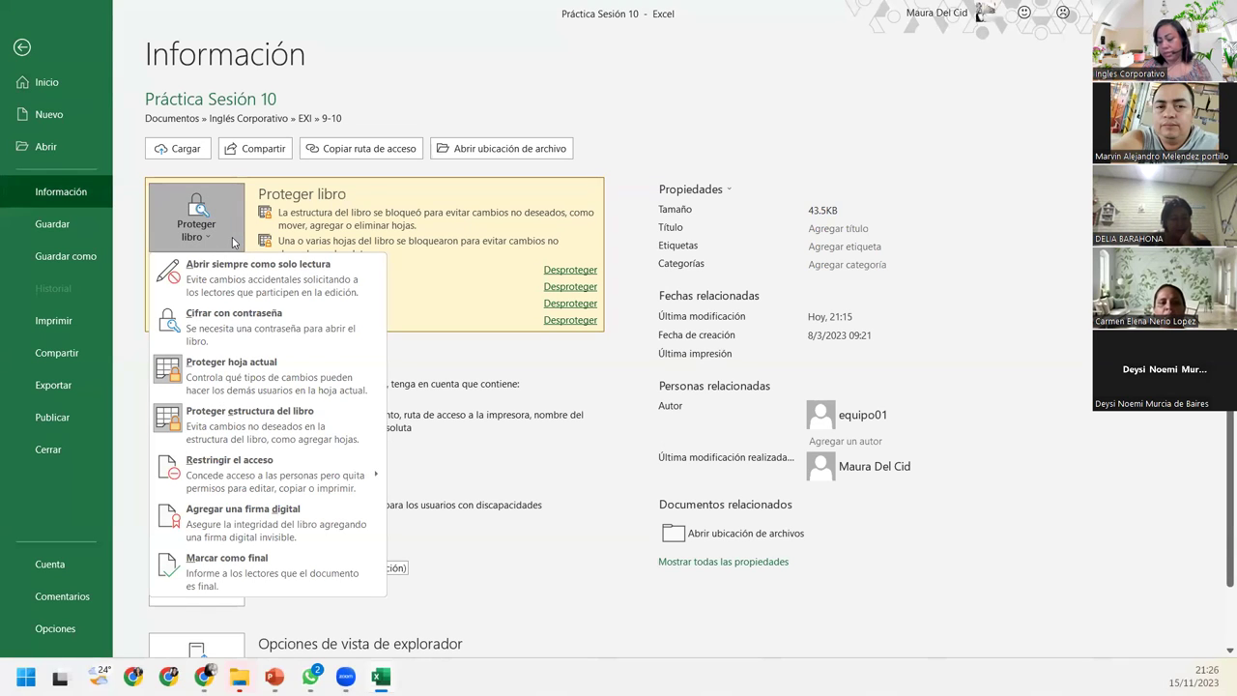
pyautogui.click(612, 359)
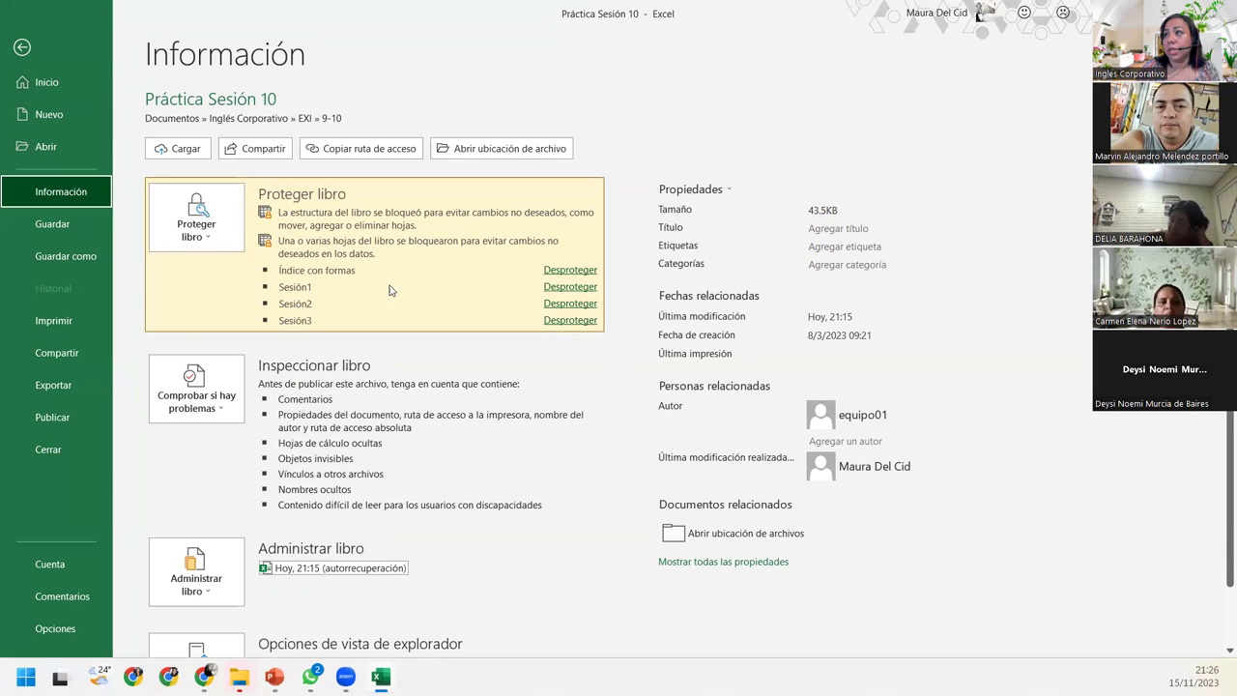
pyautogui.click(223, 243)
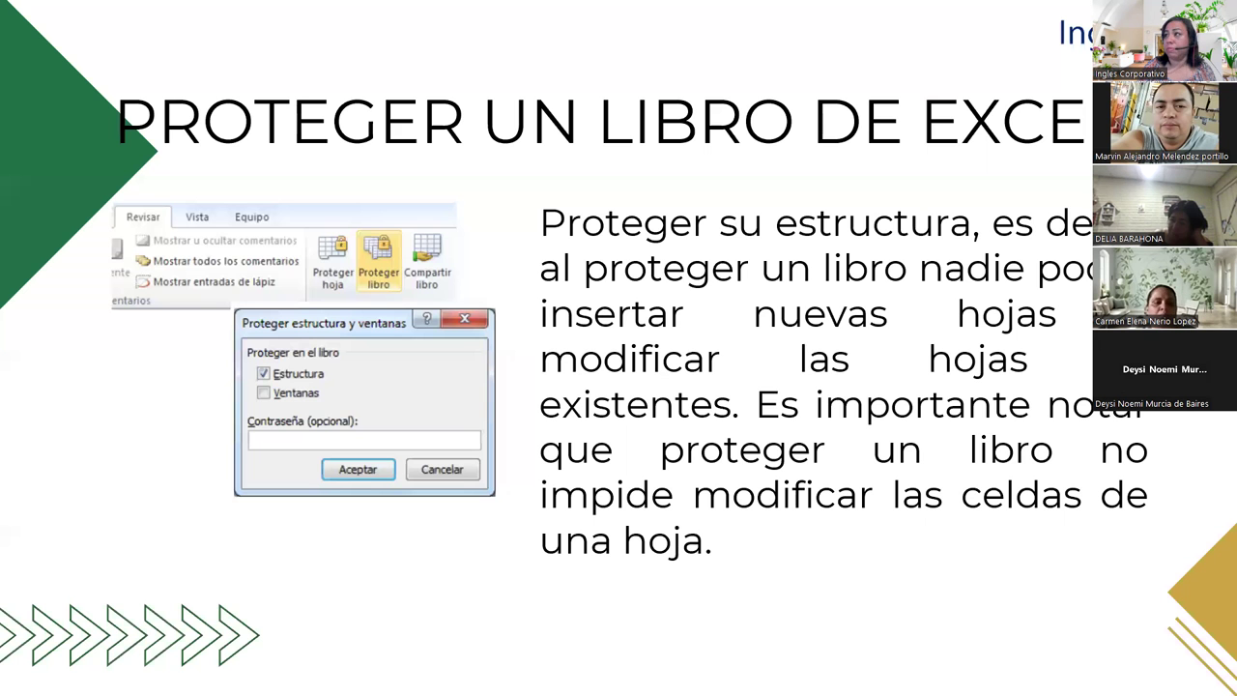
# Advance PowerPoint to the 'Cifrar con contraseña' slide, then return to Excel's Información page
pyautogui.press('Right')
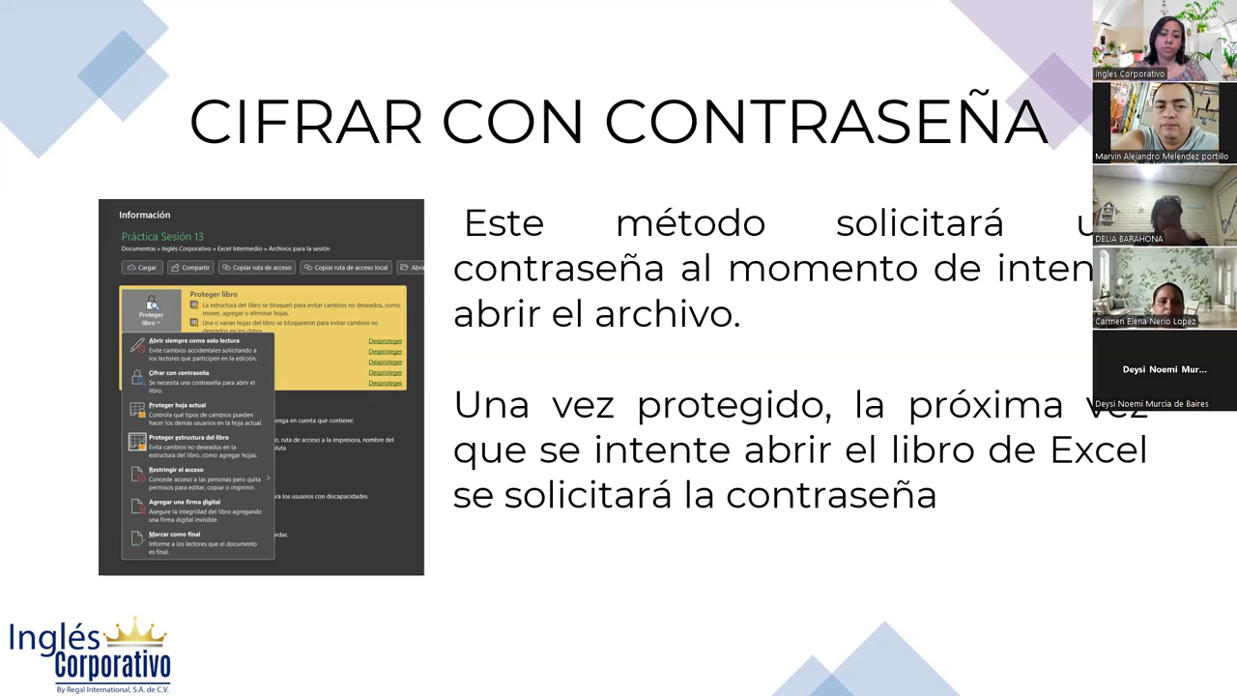
pyautogui.hotkey('alt', 'Tab')
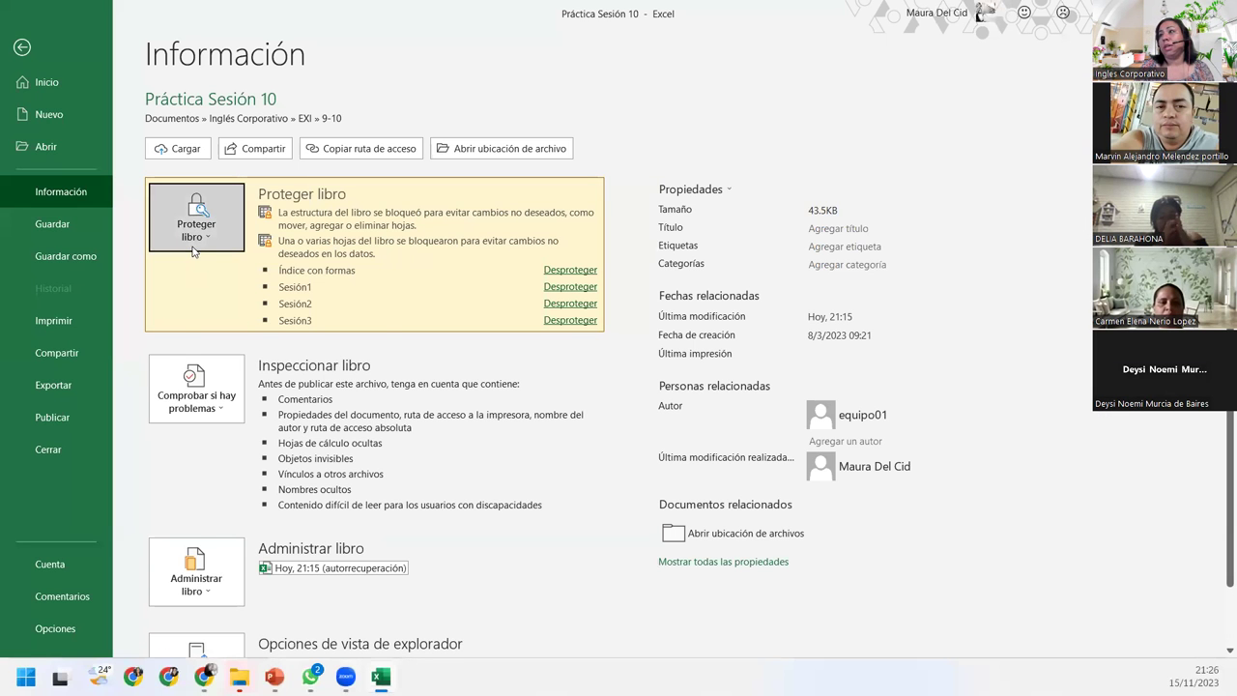
# Encrypt the workbook via Proteger libro > Cifrar con contraseña, entering and confirming the password
pyautogui.click(192, 247)
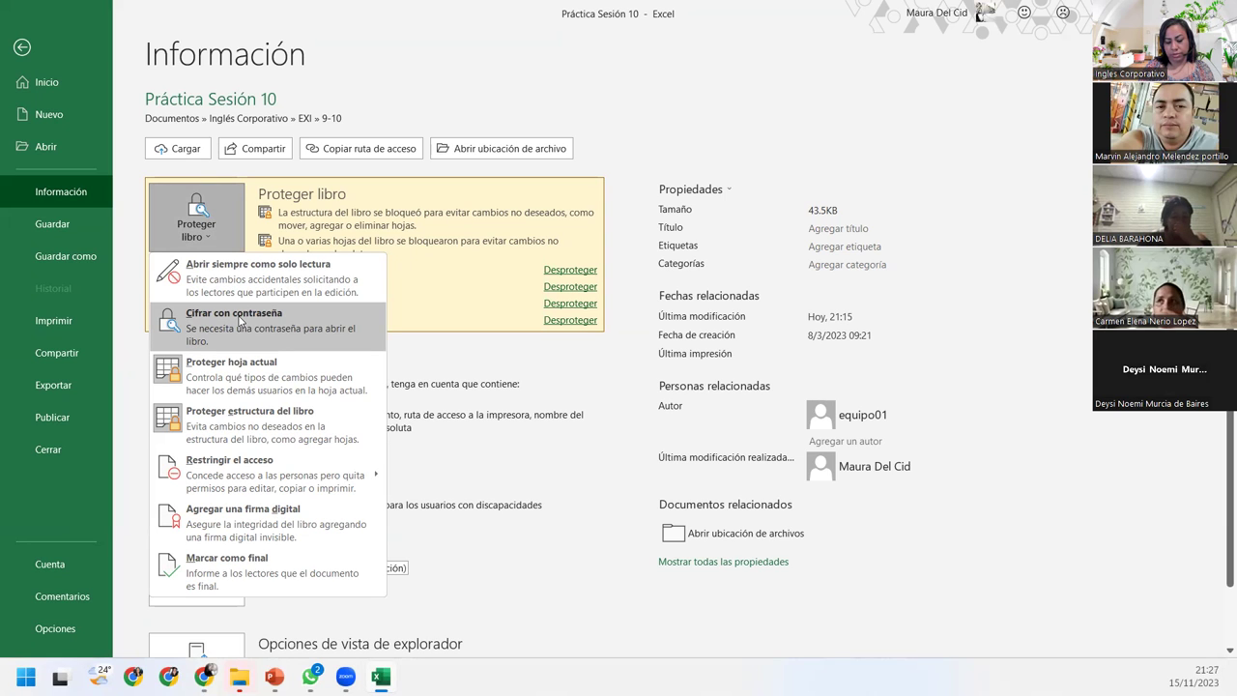
pyautogui.click(240, 322)
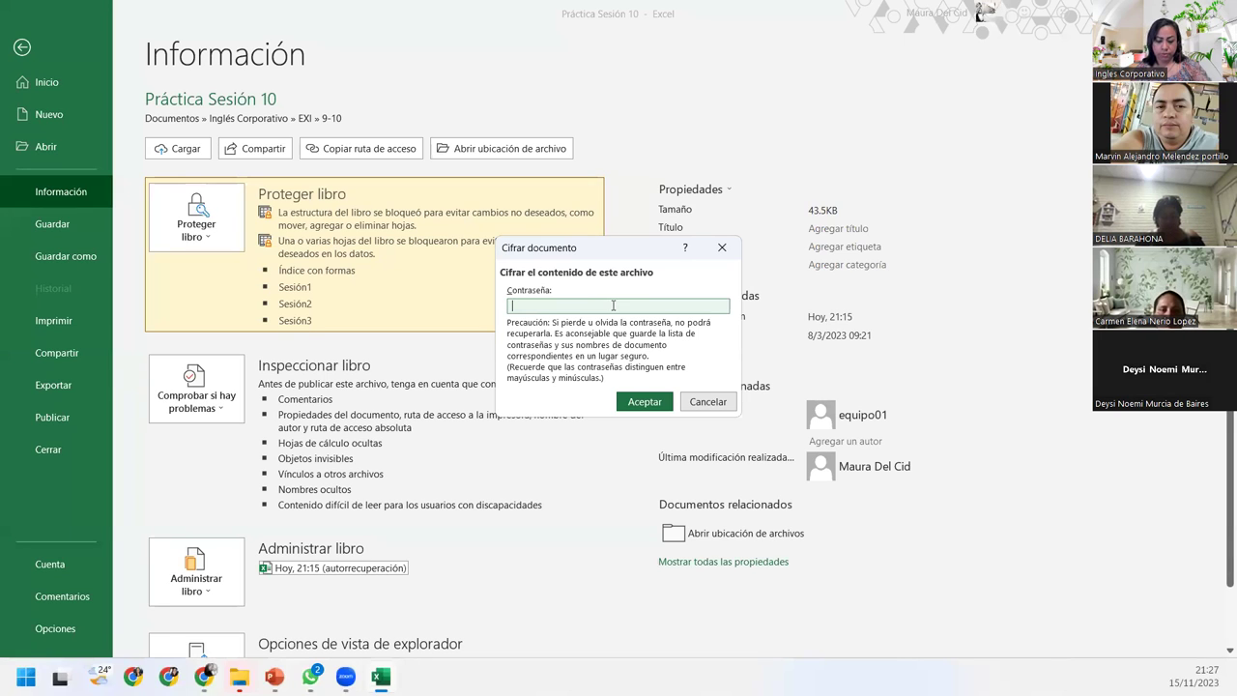
pyautogui.click(645, 402)
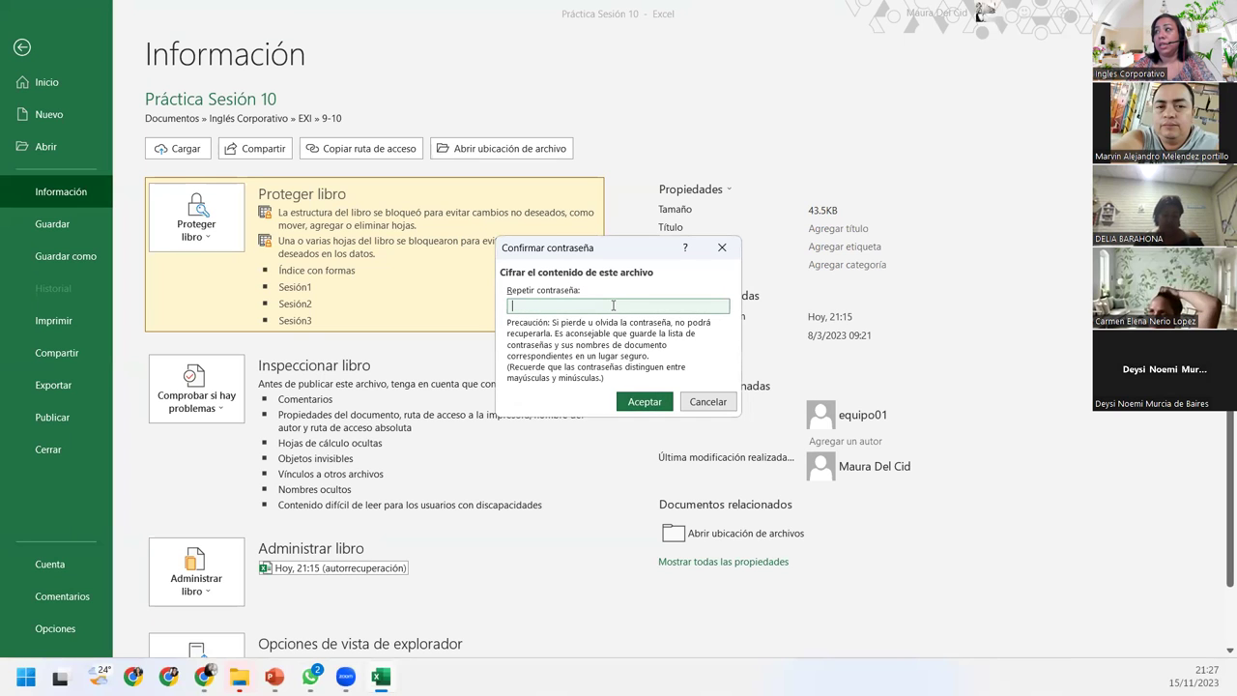
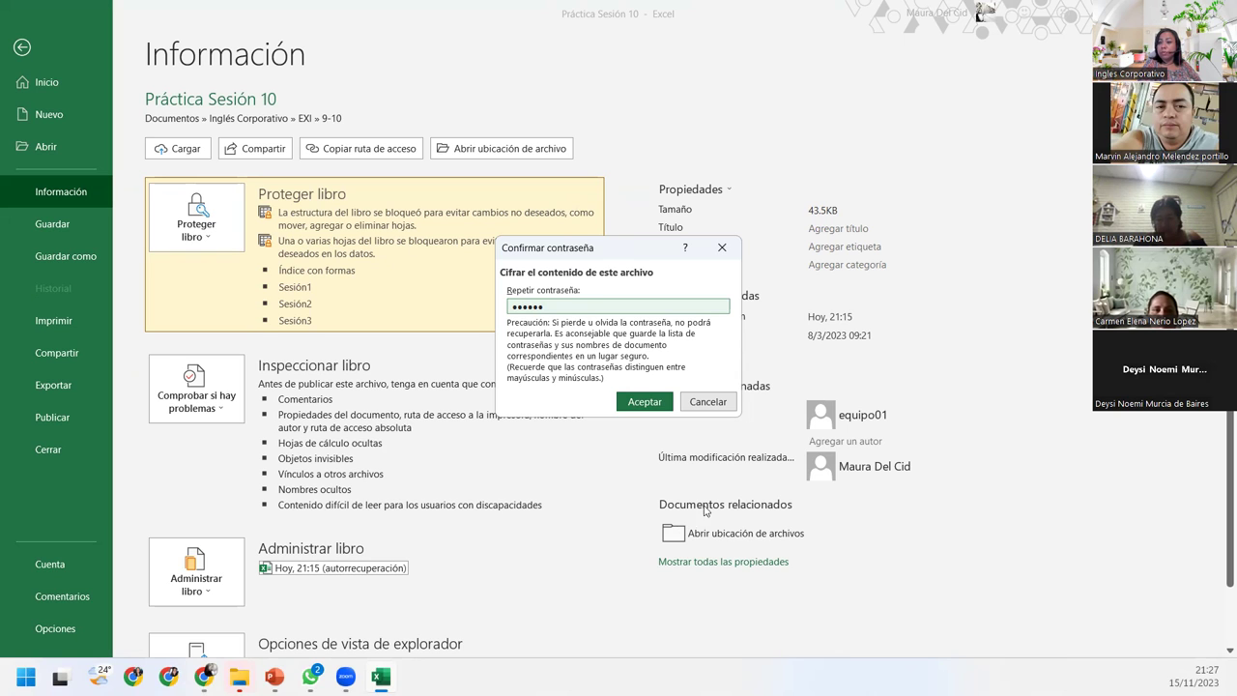
pyautogui.click(660, 403)
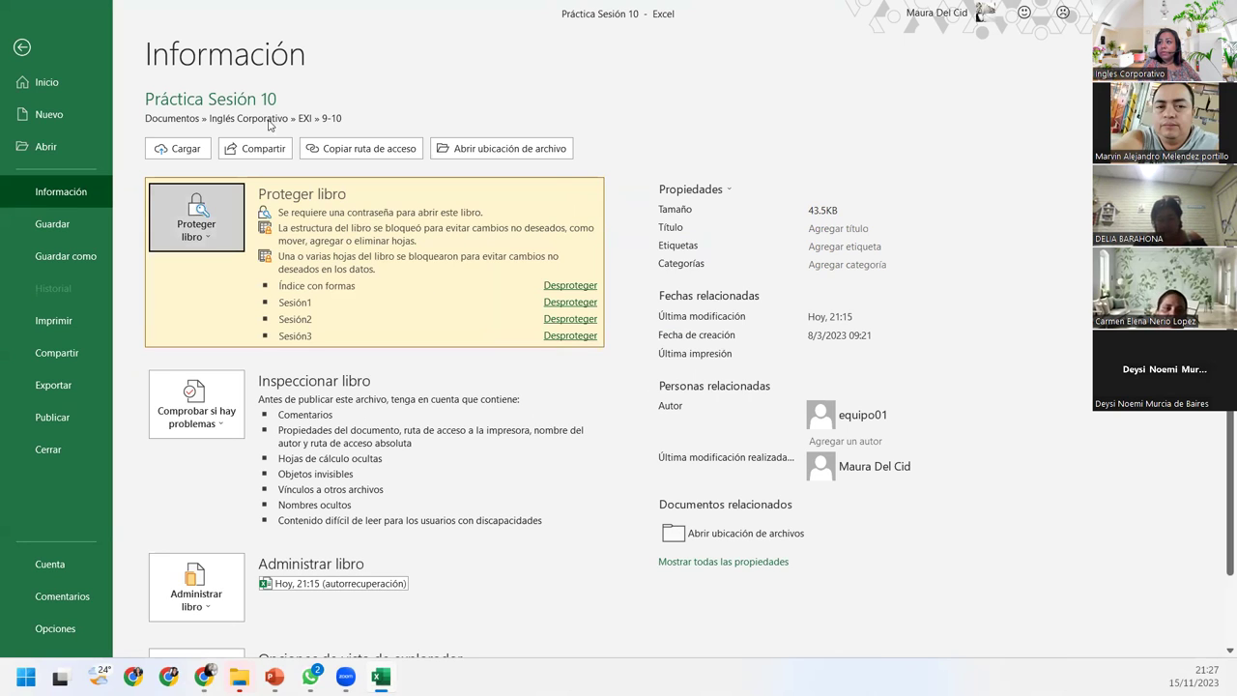
pyautogui.click(22, 45)
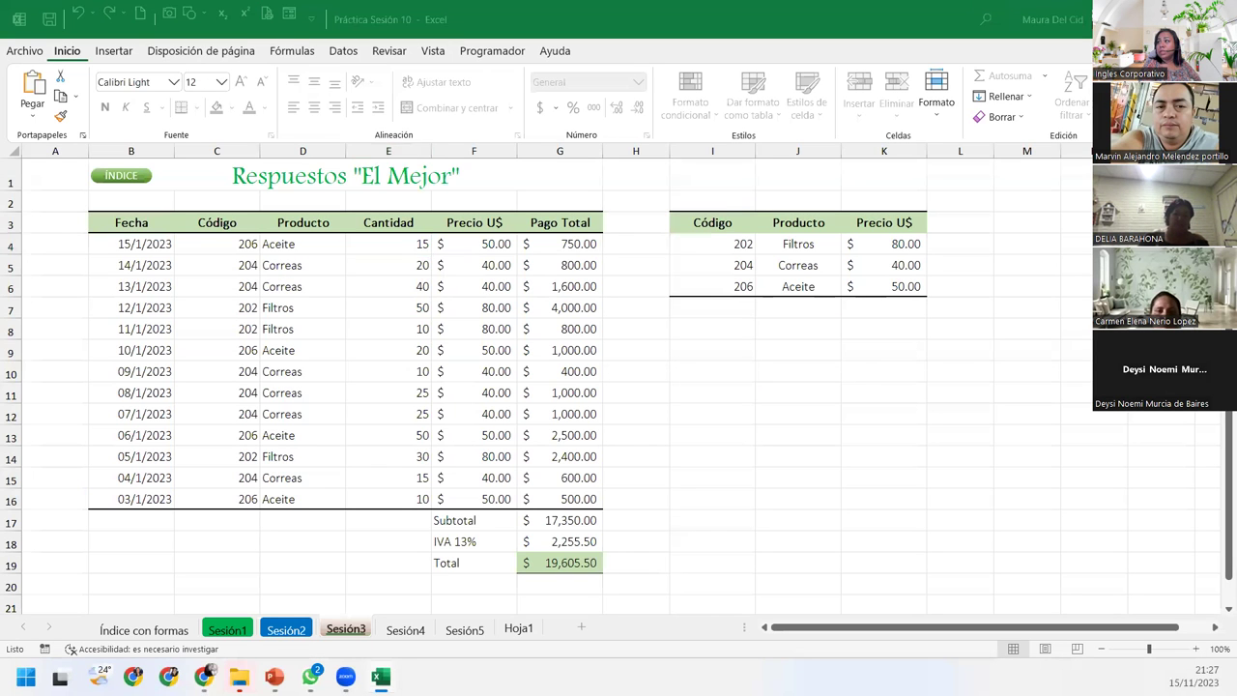
# Close Práctica Sesión 10 with Ctrl+W, choosing Guardar to keep the changes
pyautogui.hotkey('ctrl', 'w')
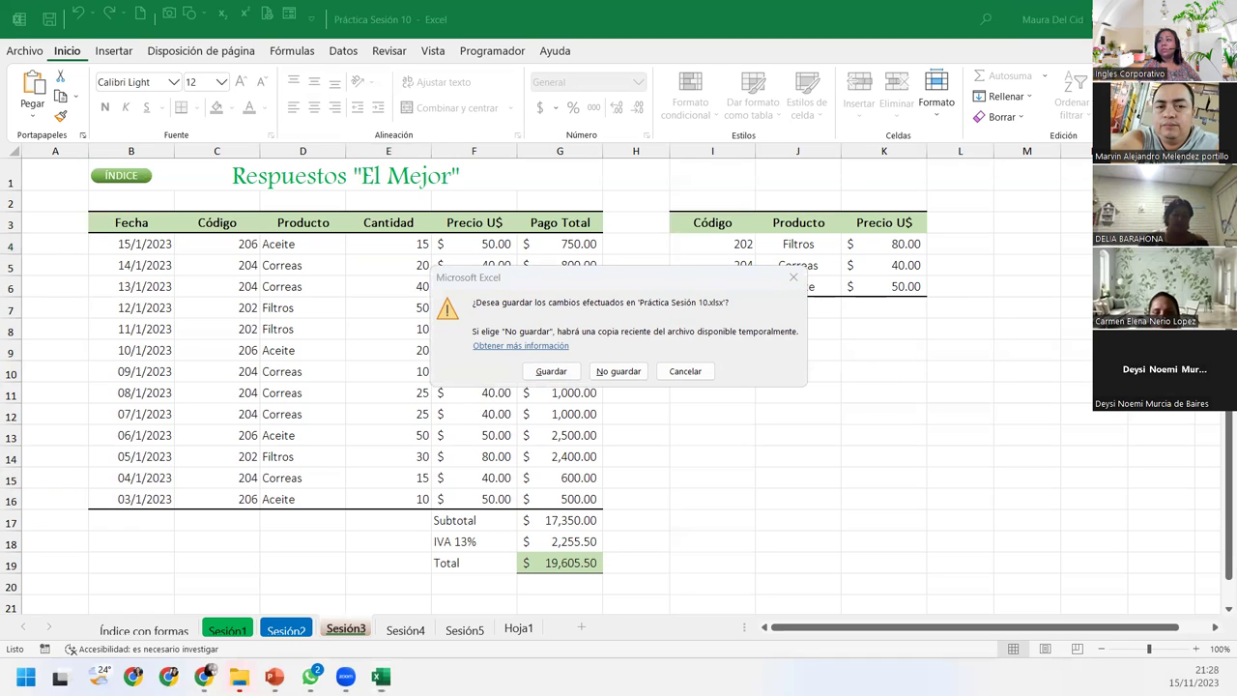
pyautogui.click(551, 371)
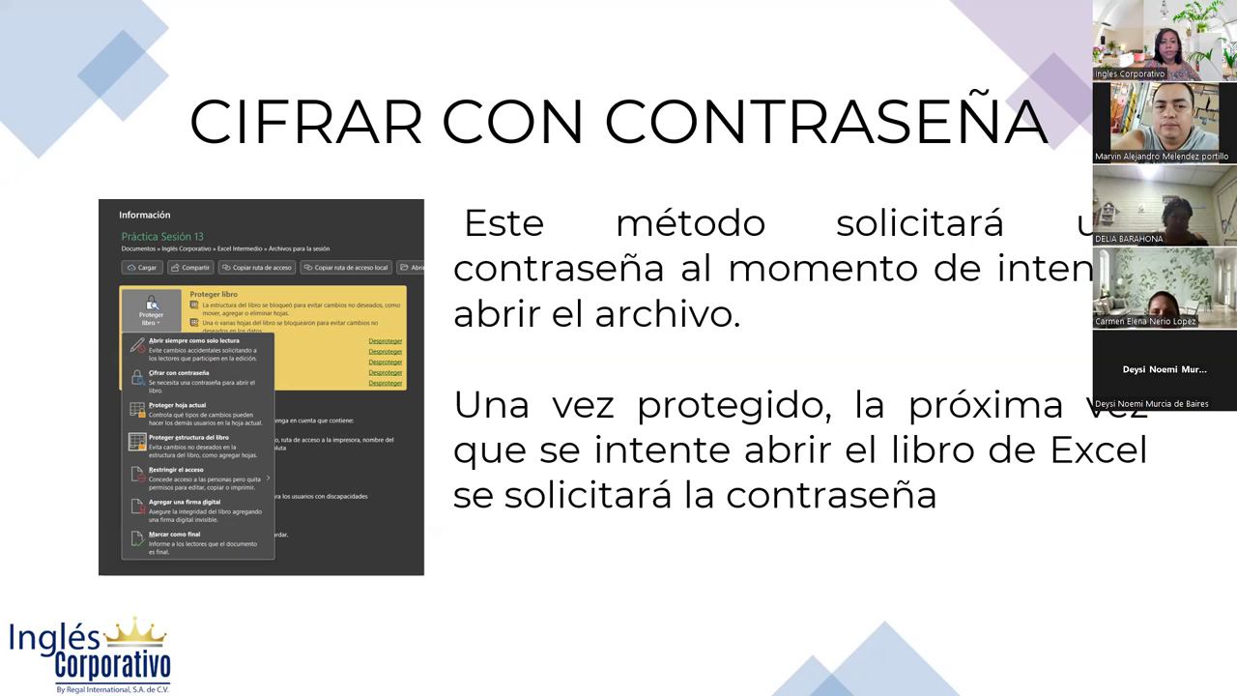
# Open Práctica Sesión 10.xlsx from File Explorer's 9-10 folder to bring up its password prompt
pyautogui.hotkey('alt', 'Tab')
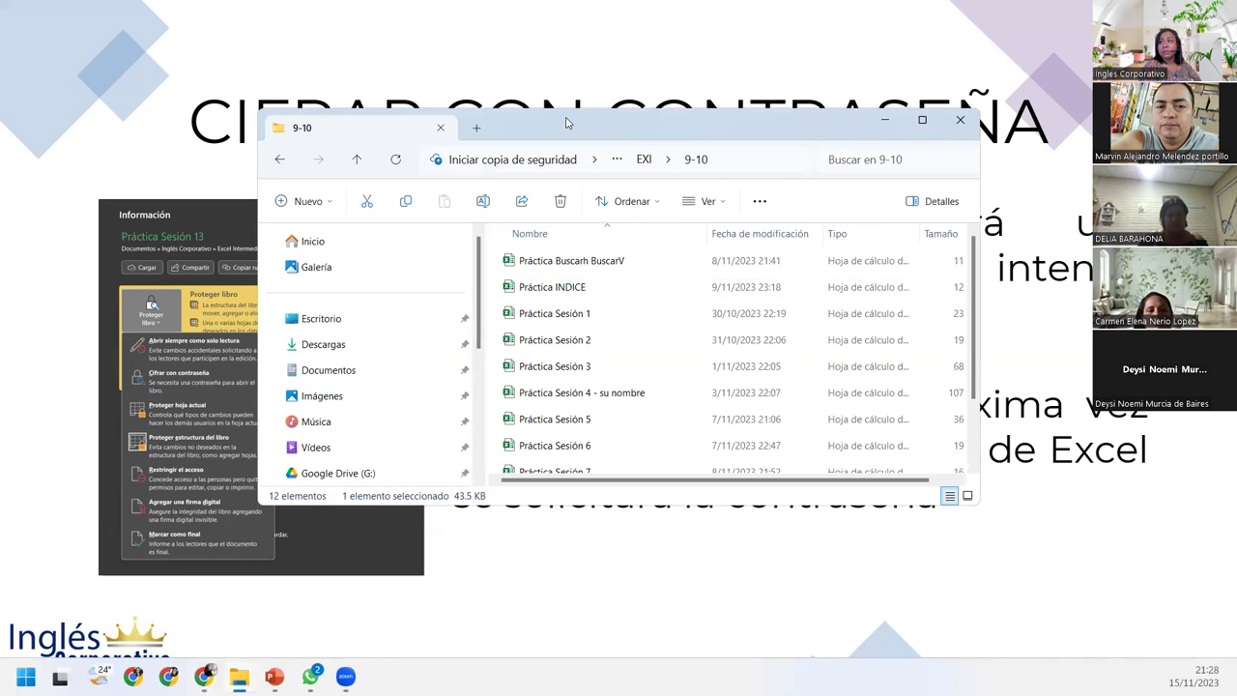
pyautogui.scroll(-2, 735, 394)
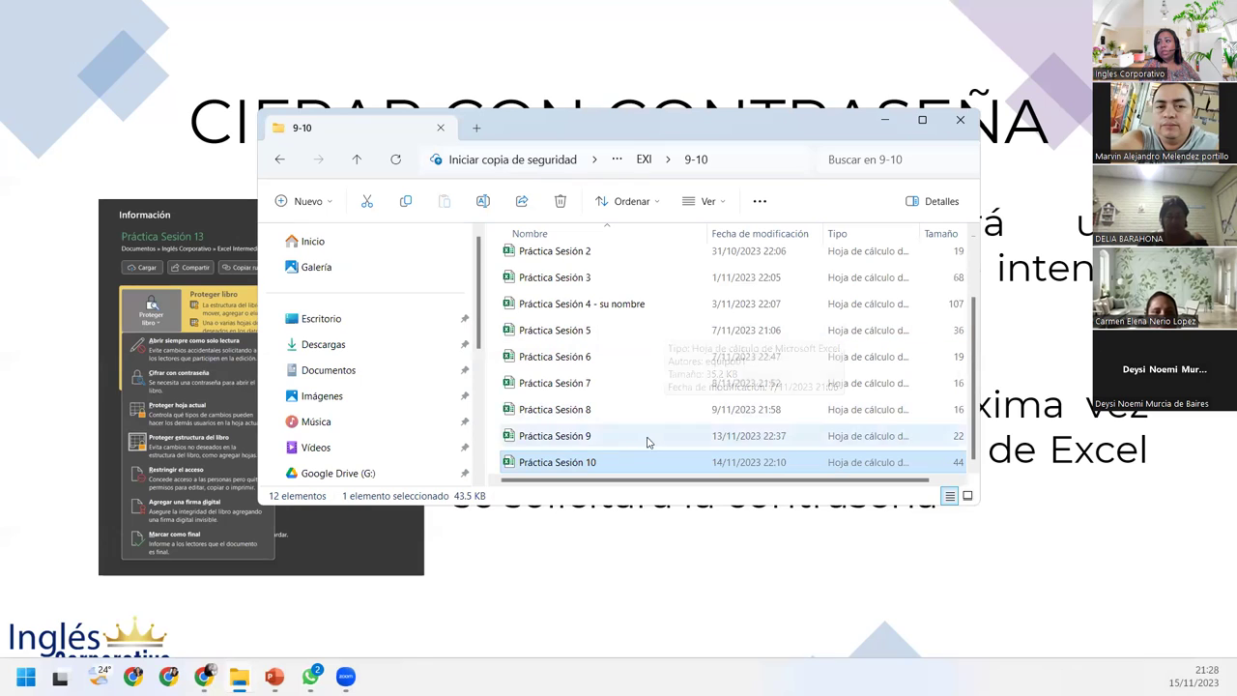
pyautogui.doubleClick(530, 466)
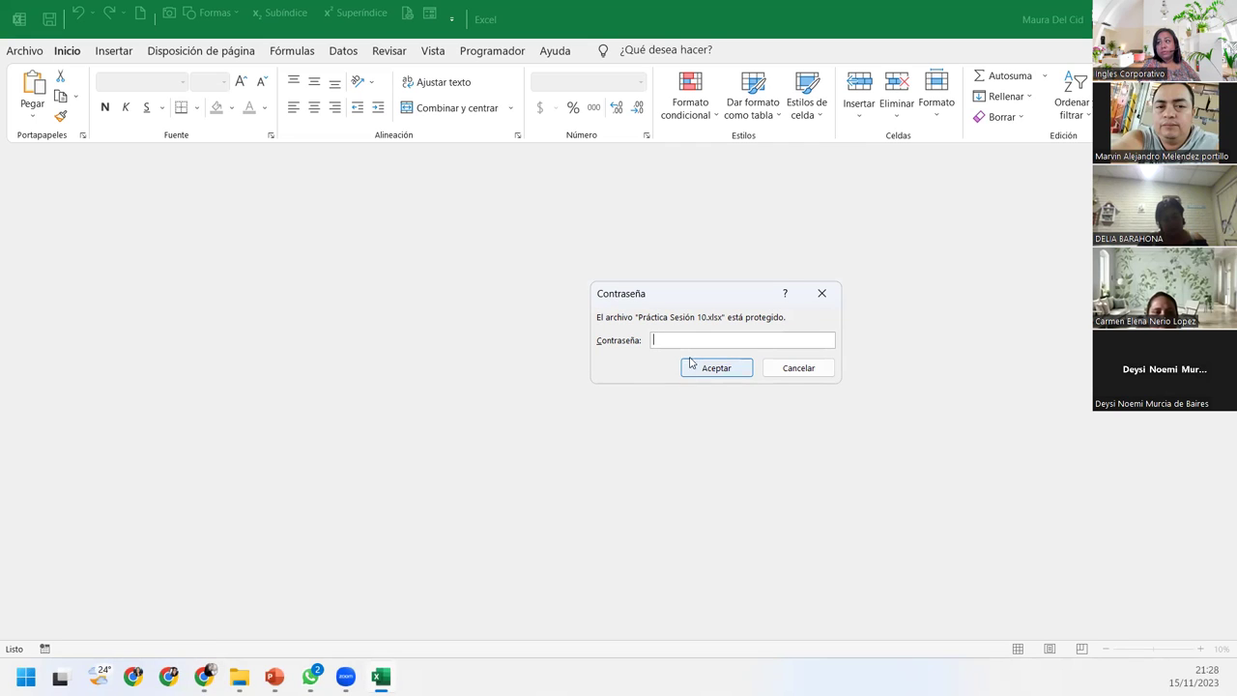
# Unlock the workbook with its password and check the Sesión3 sheet via Revisar and cell F4
pyautogui.press('Return')
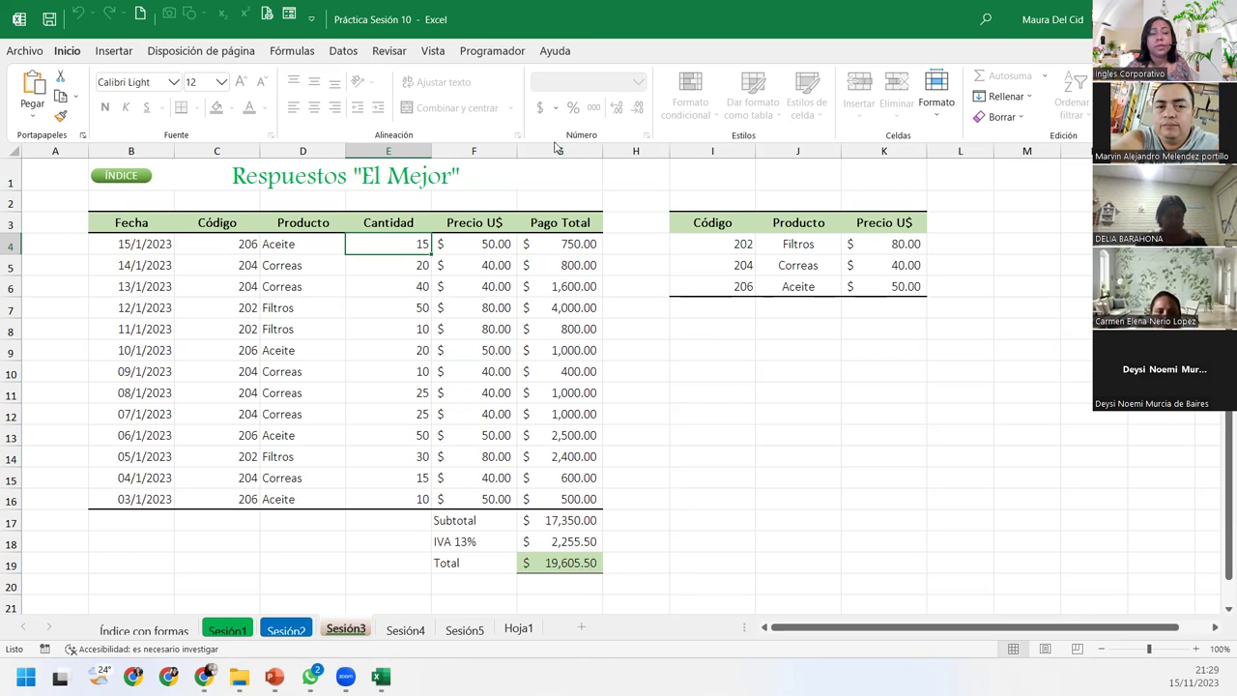
pyautogui.click(389, 54)
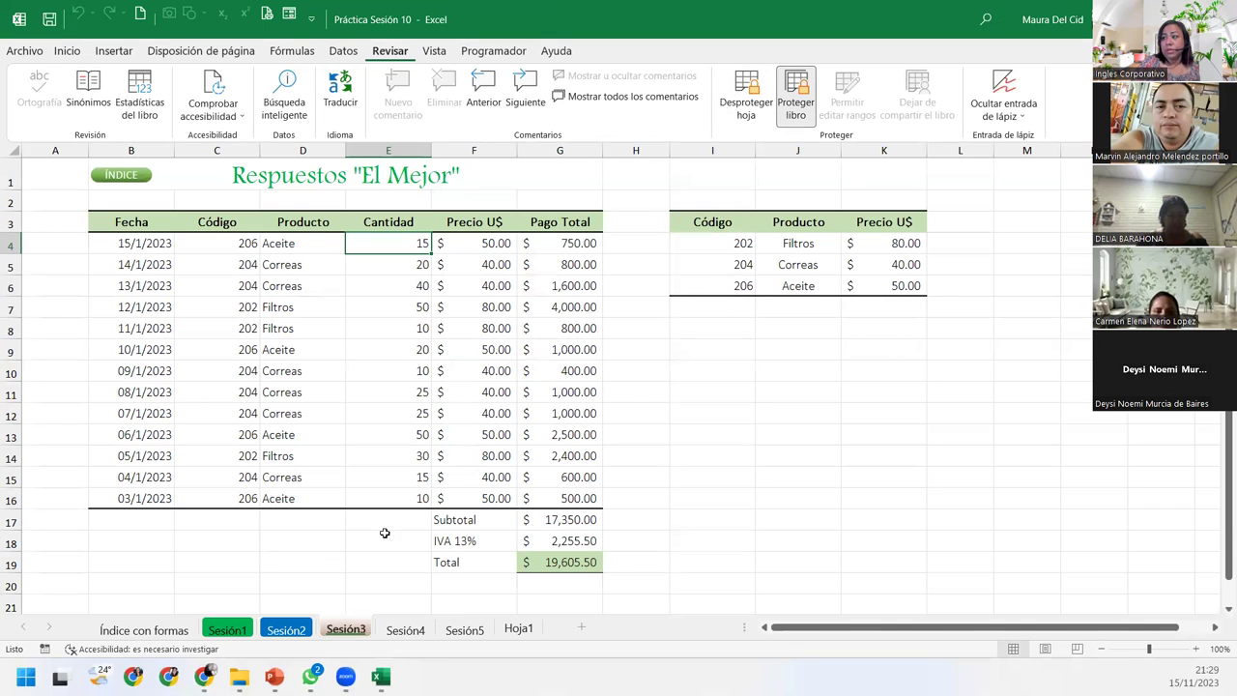
pyautogui.click(440, 250)
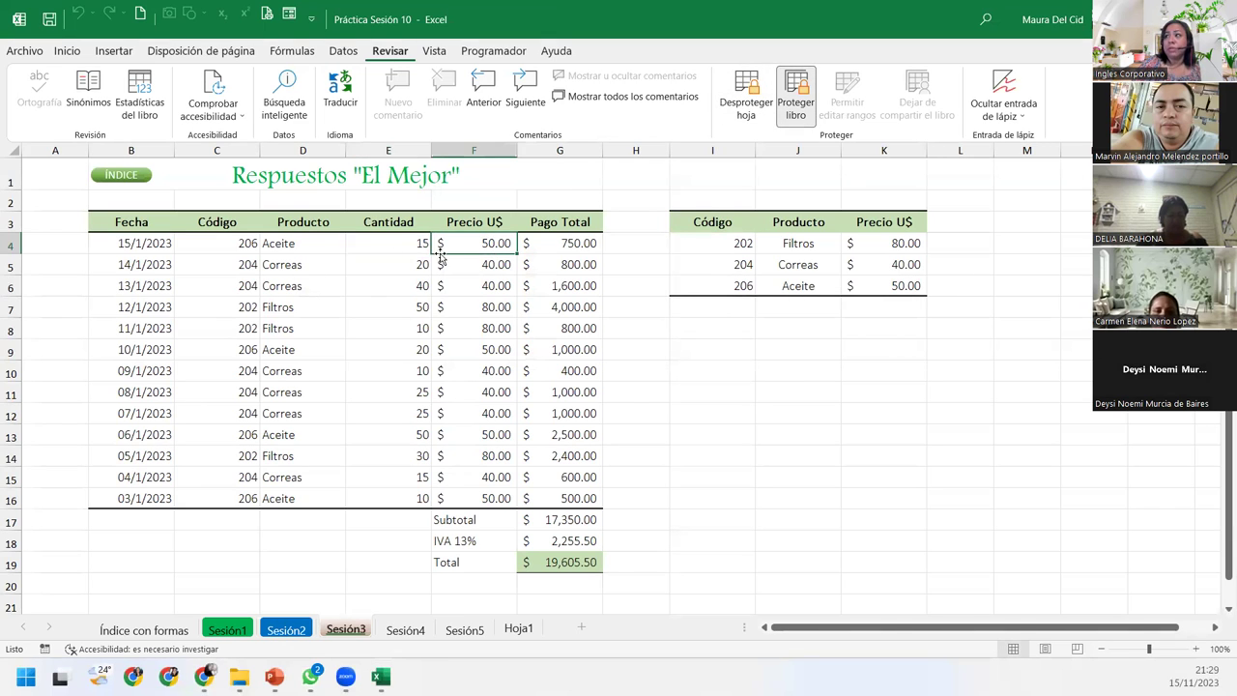
pyautogui.click(66, 54)
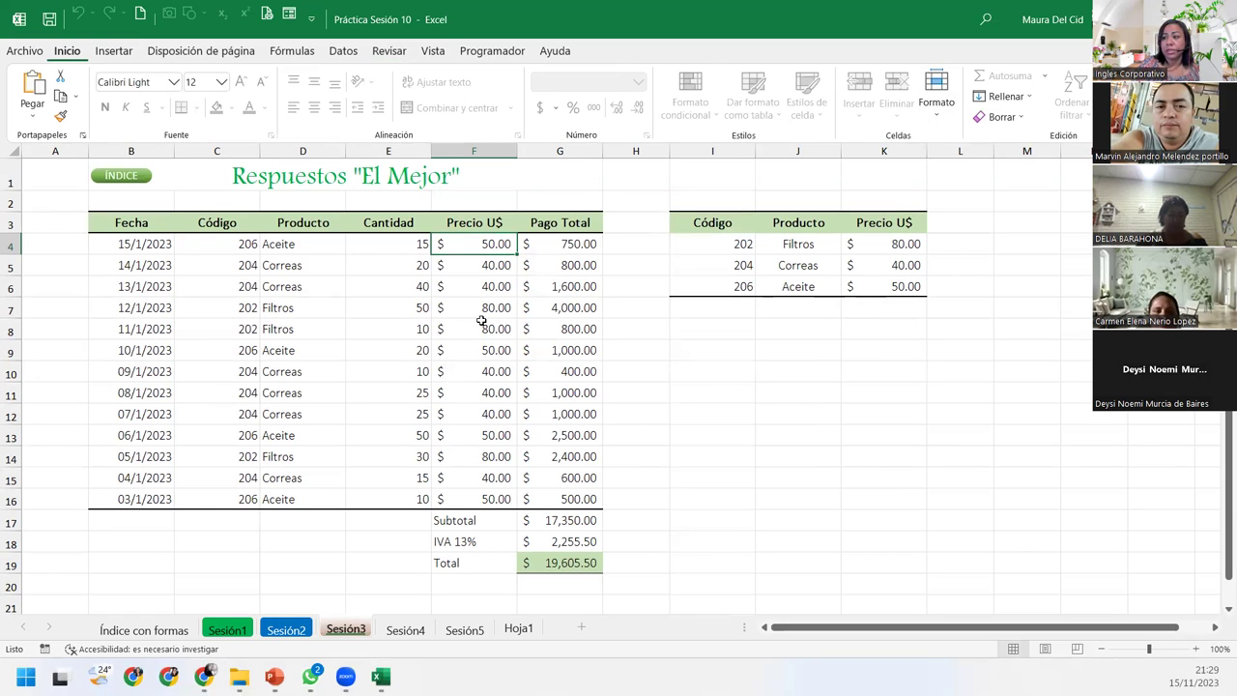
# Close Excel and reopen Práctica Sesión 10, entering an incorrect password
pyautogui.hotkey('alt', 'F4')
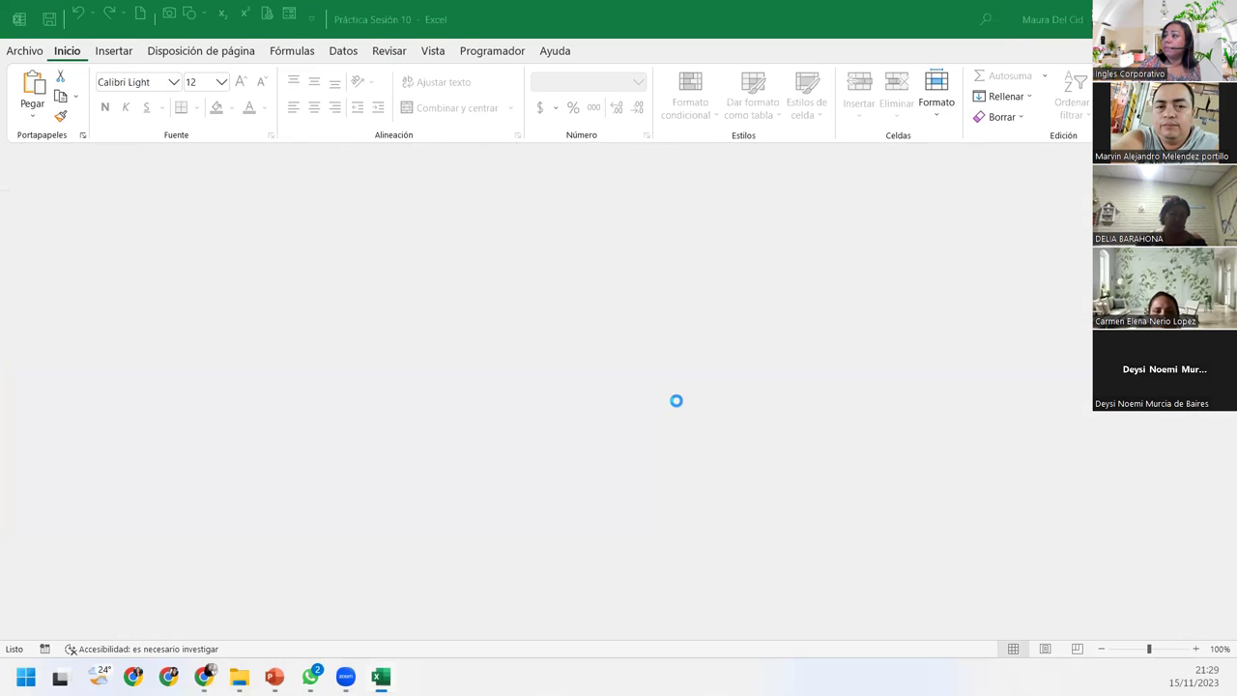
pyautogui.doubleClick(556, 464)
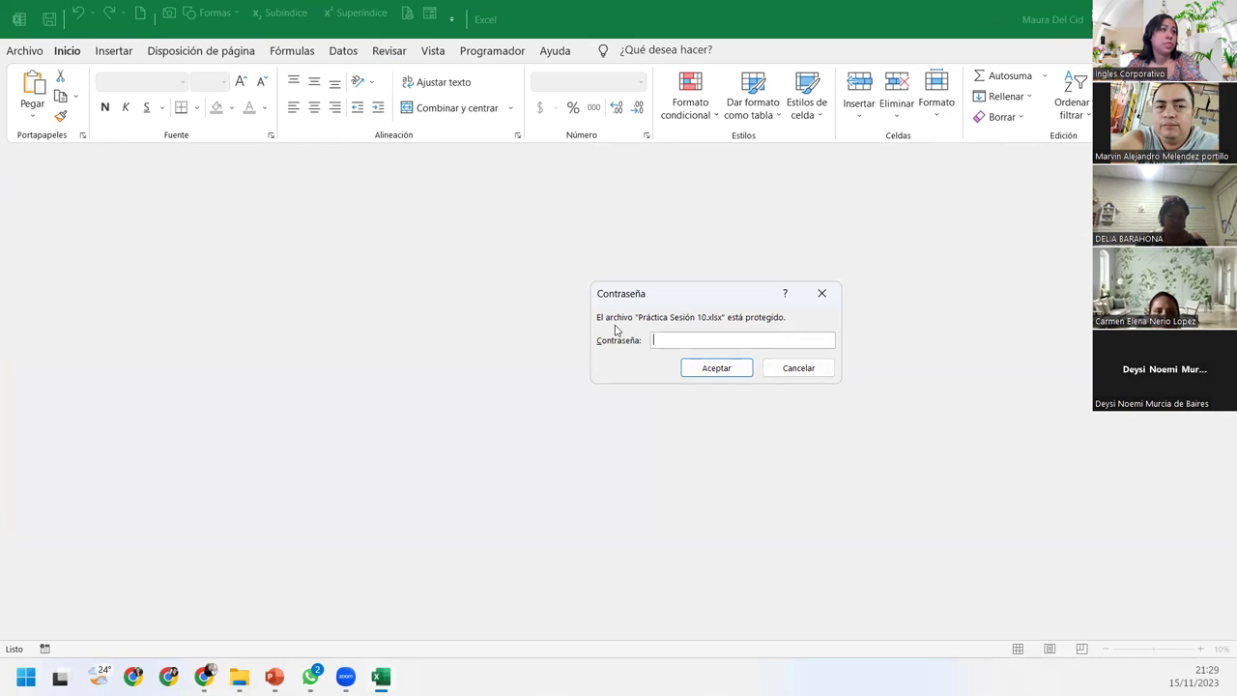
pyautogui.write('**********')
pyautogui.press('Return')
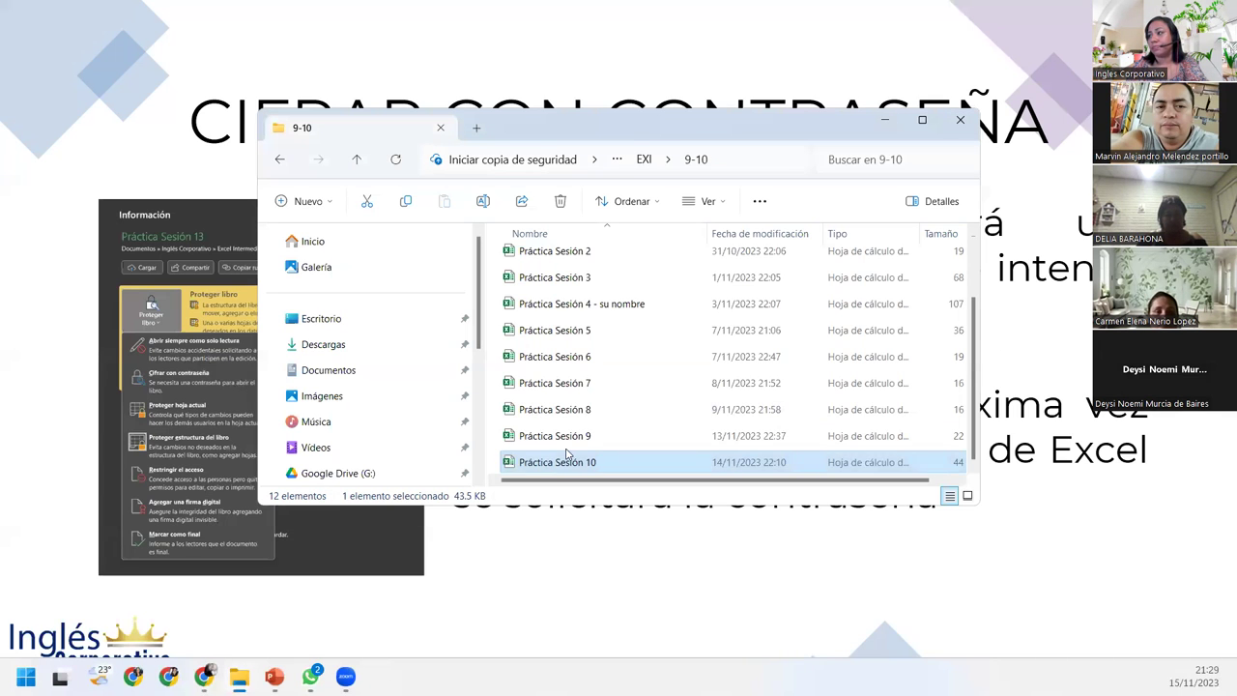
# Retry opening it with another wrong password and dismiss the incorrect-password error
pyautogui.doubleClick(563, 463)
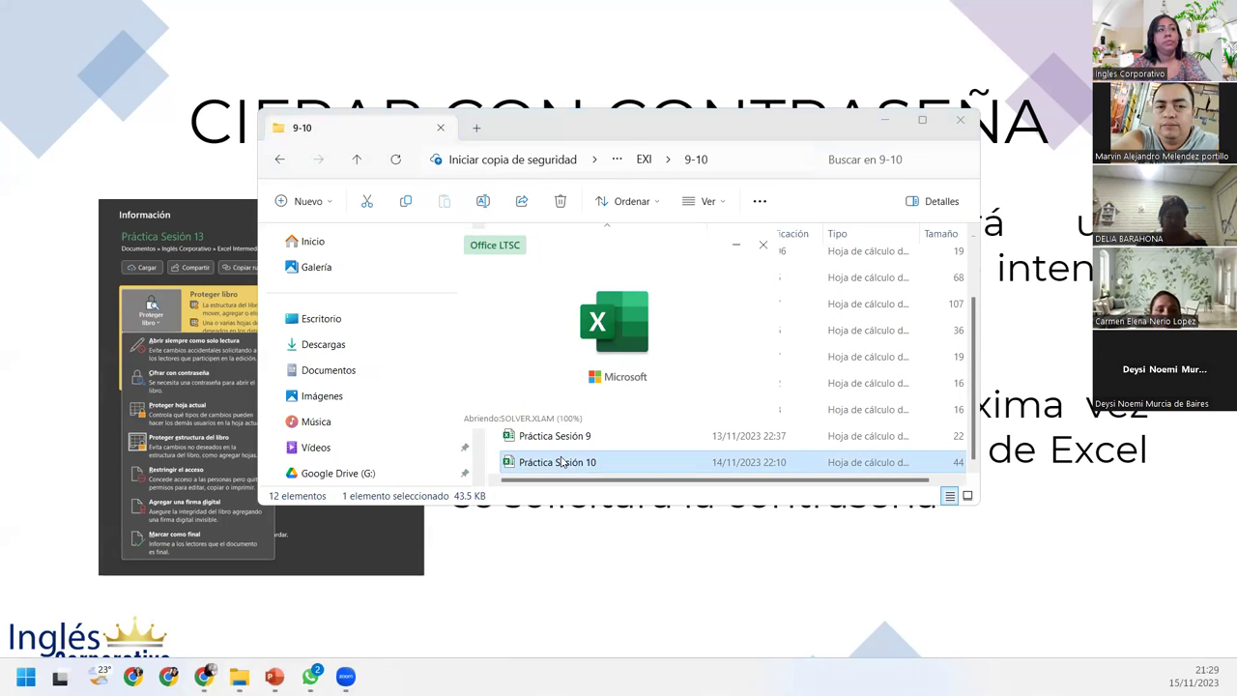
pyautogui.press('Return')
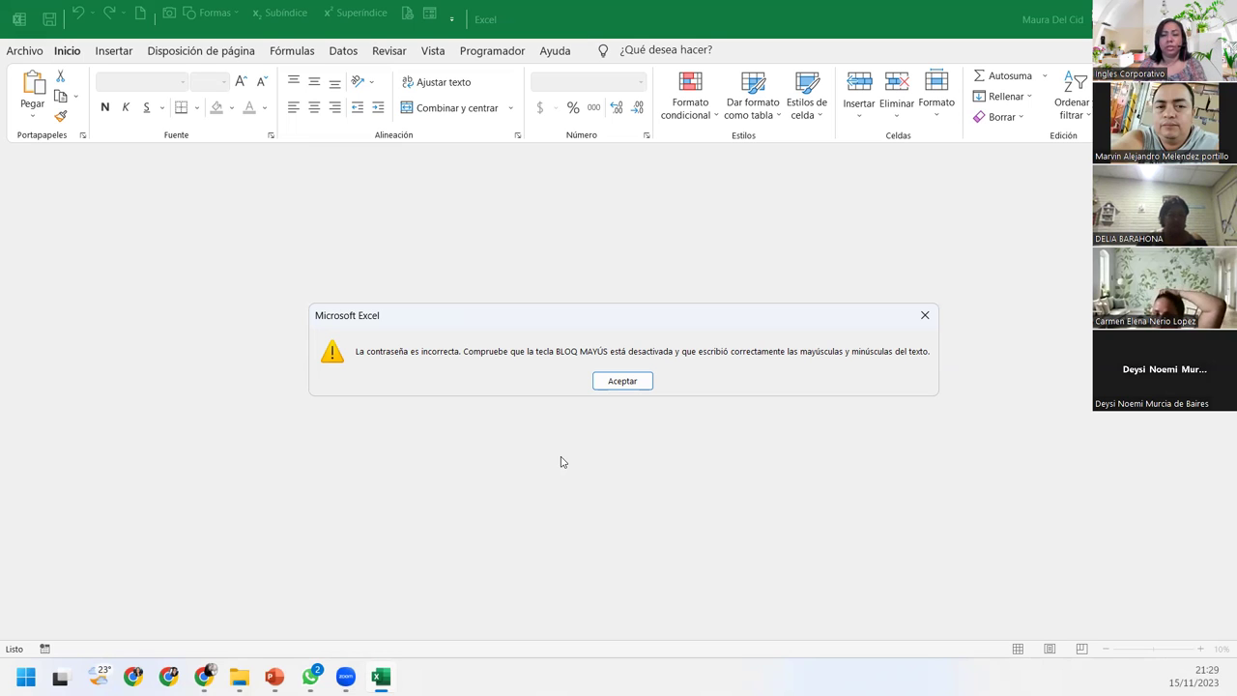
pyautogui.click(630, 380)
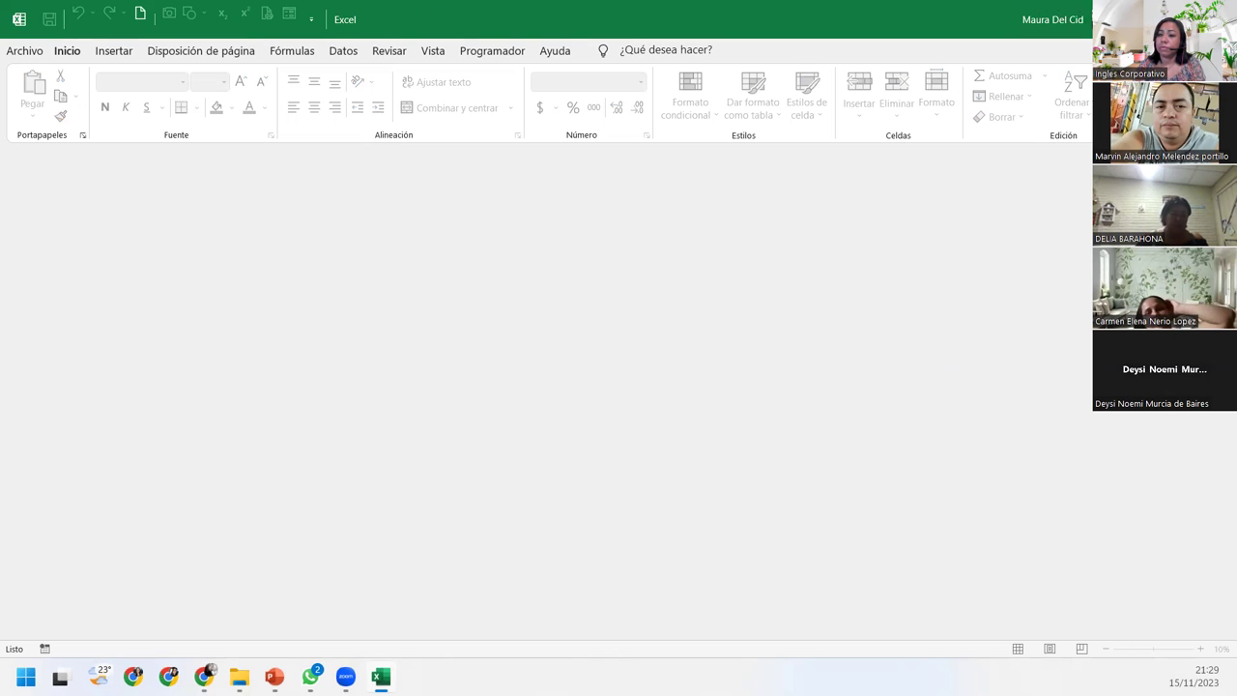
# Close the empty Excel window and reopen Práctica Sesión 10, entering the correct password
pyautogui.hotkey('alt', 'F4')
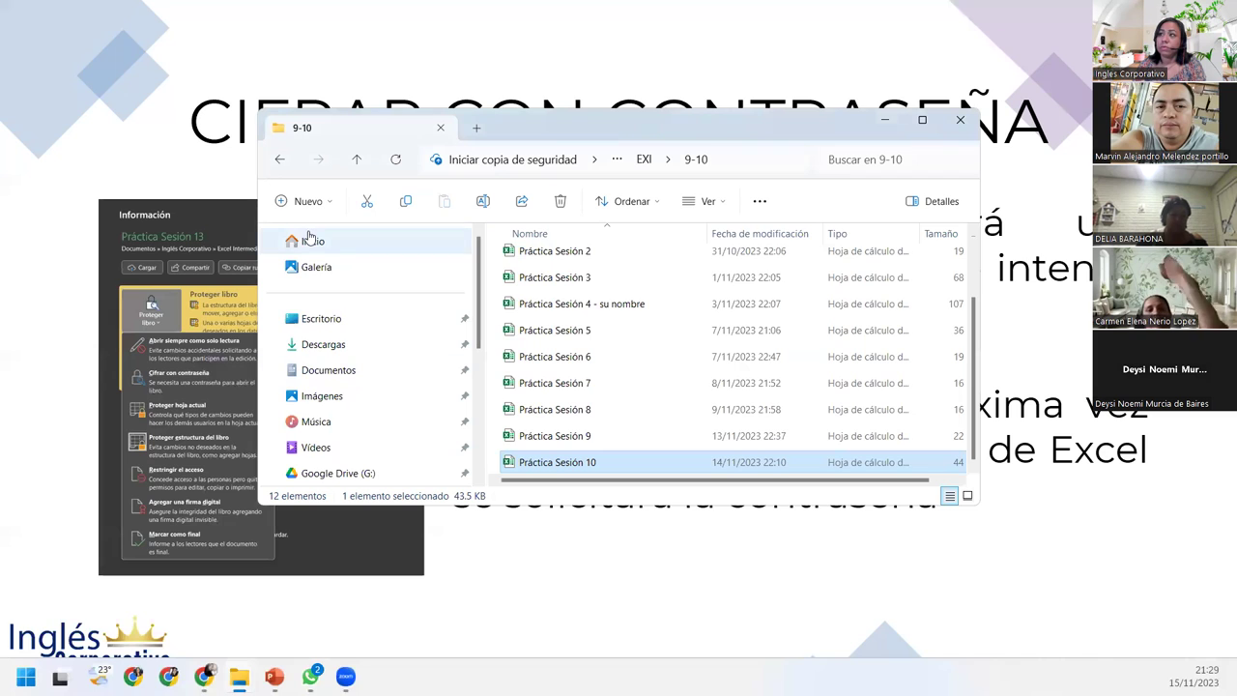
pyautogui.doubleClick(566, 463)
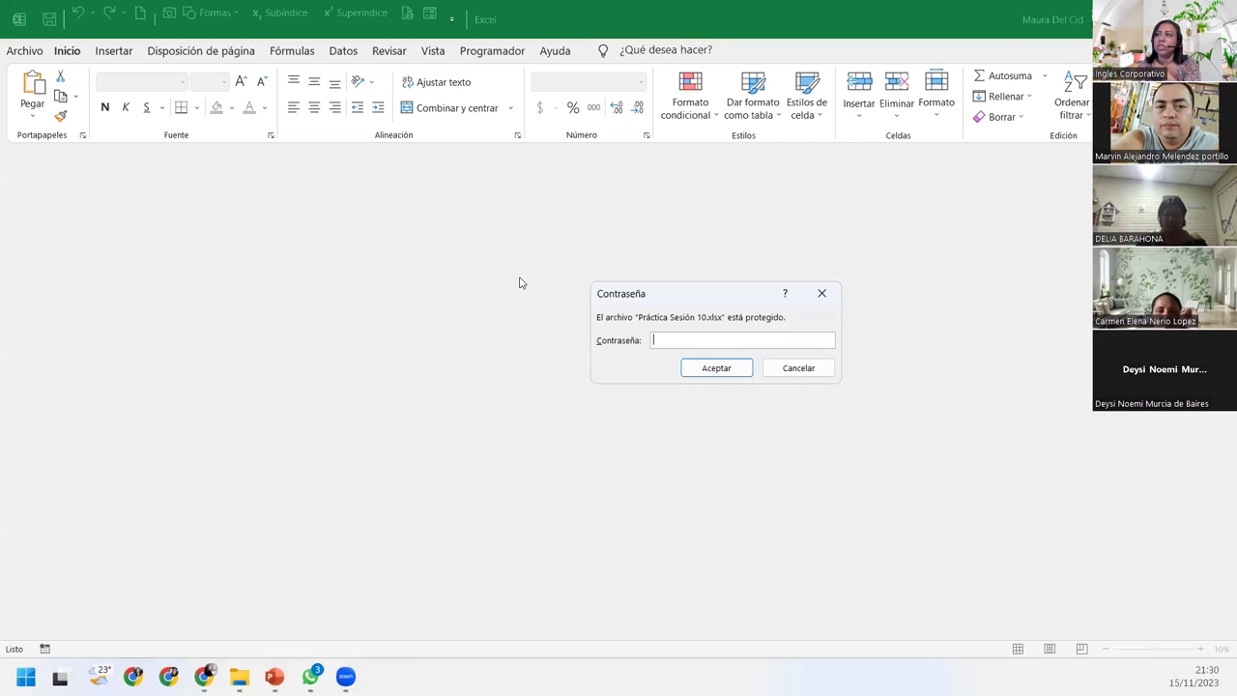
pyautogui.press('Return')
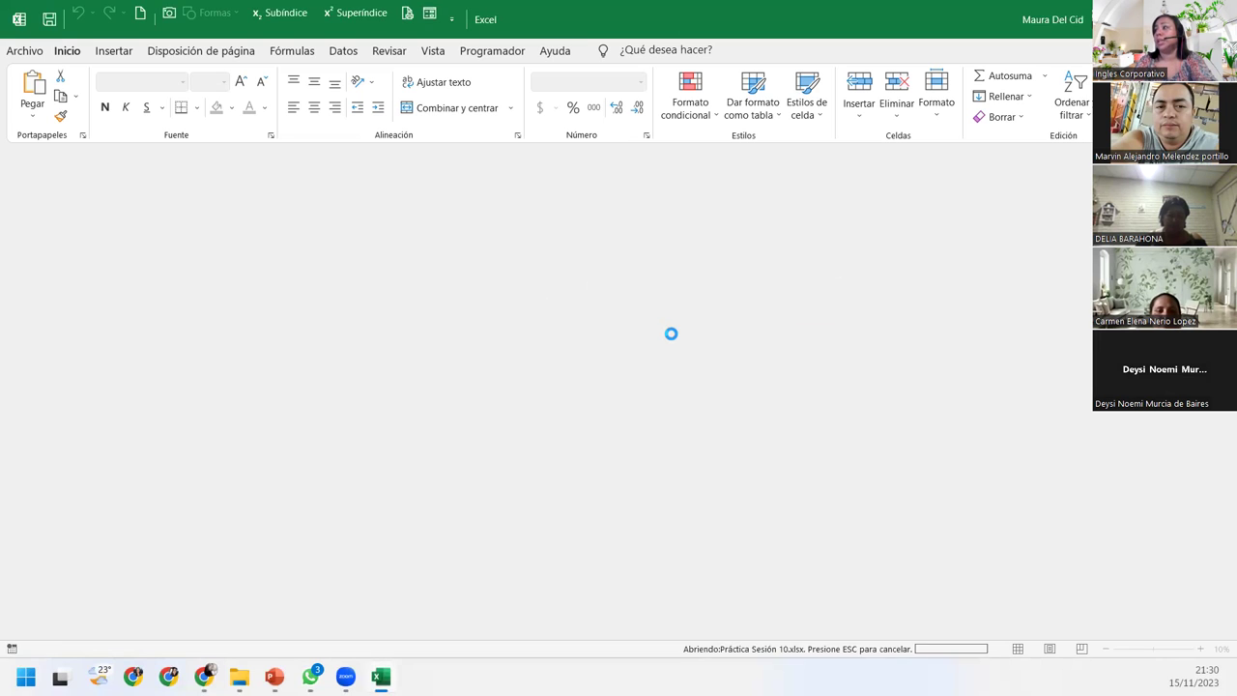
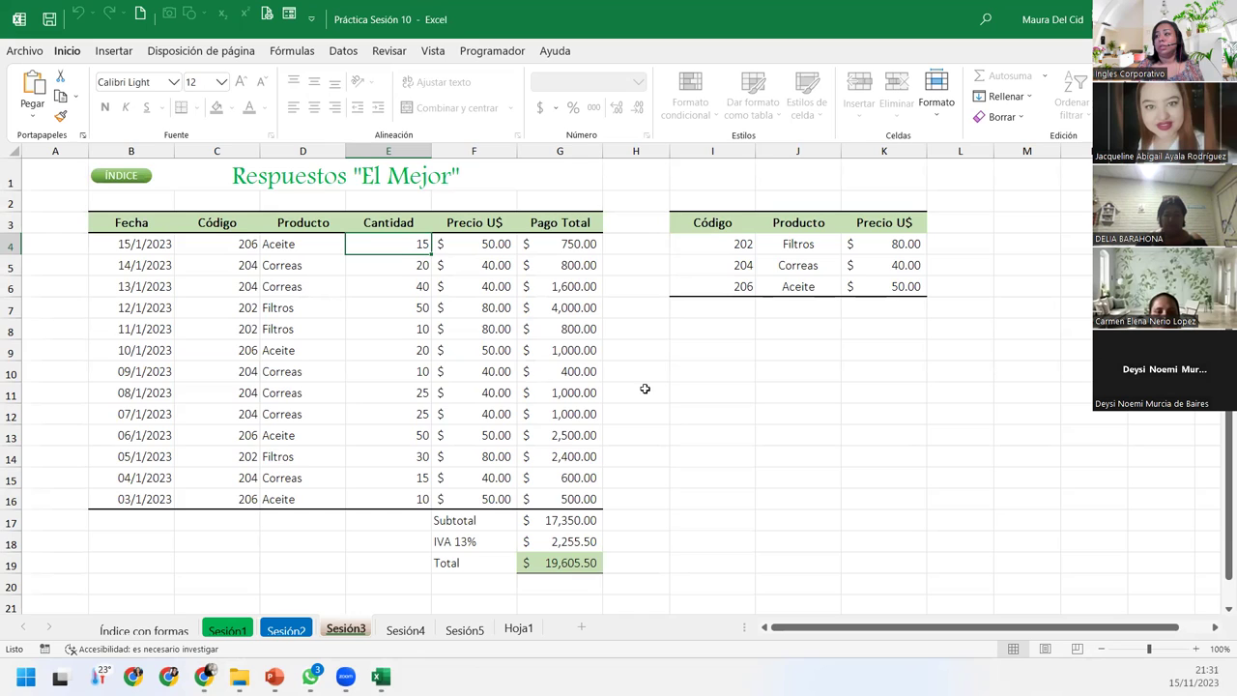
# Visit Sesión4, then follow the Índice con formas SESIÓN 1 link and close Práctica Sesión 1
pyautogui.click(405, 631)
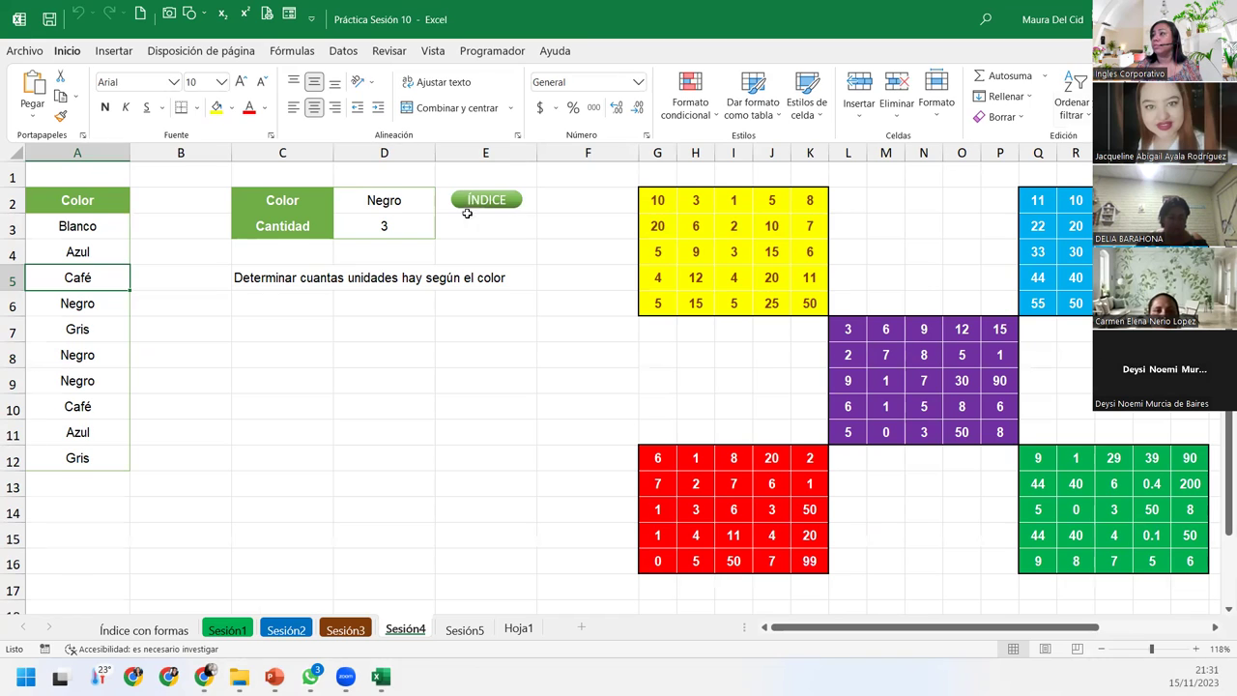
pyautogui.click(311, 440)
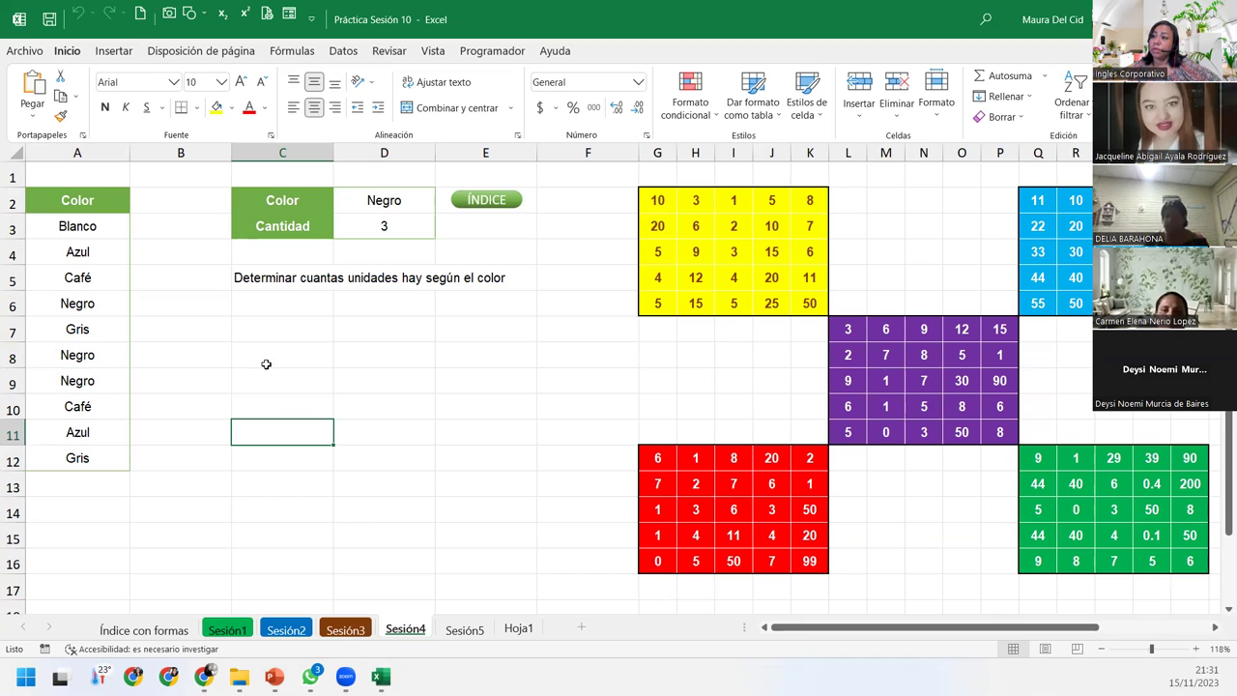
pyautogui.click(135, 628)
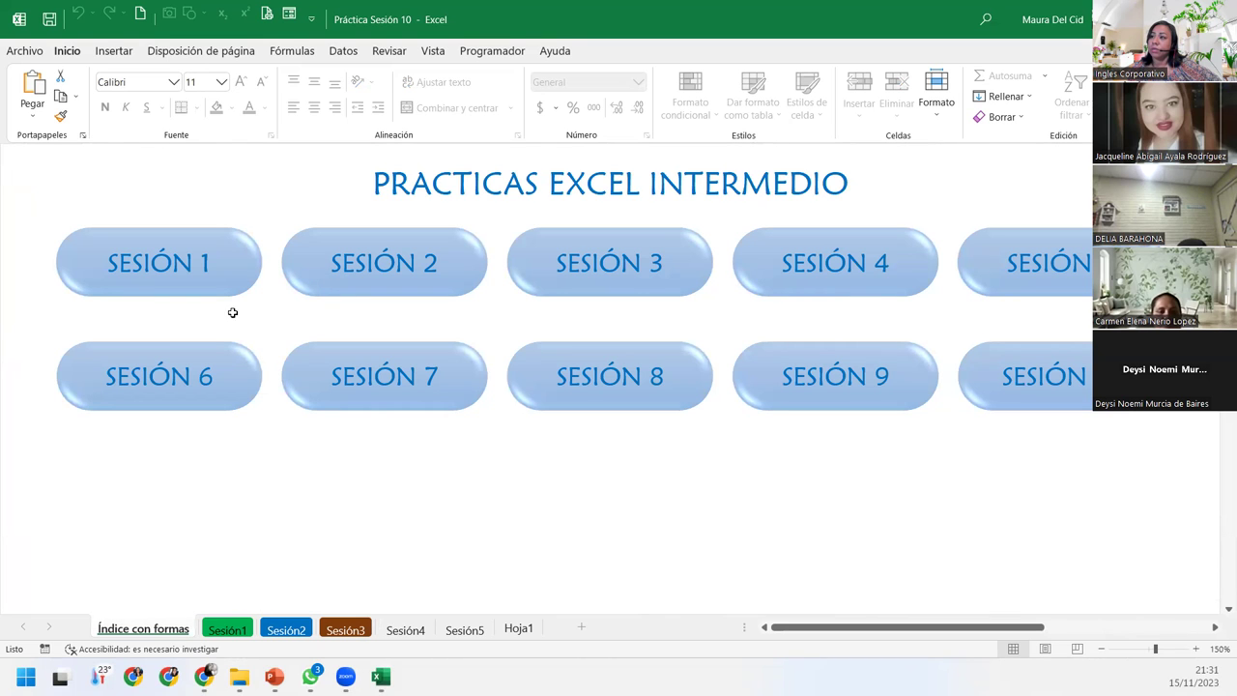
pyautogui.click(200, 267)
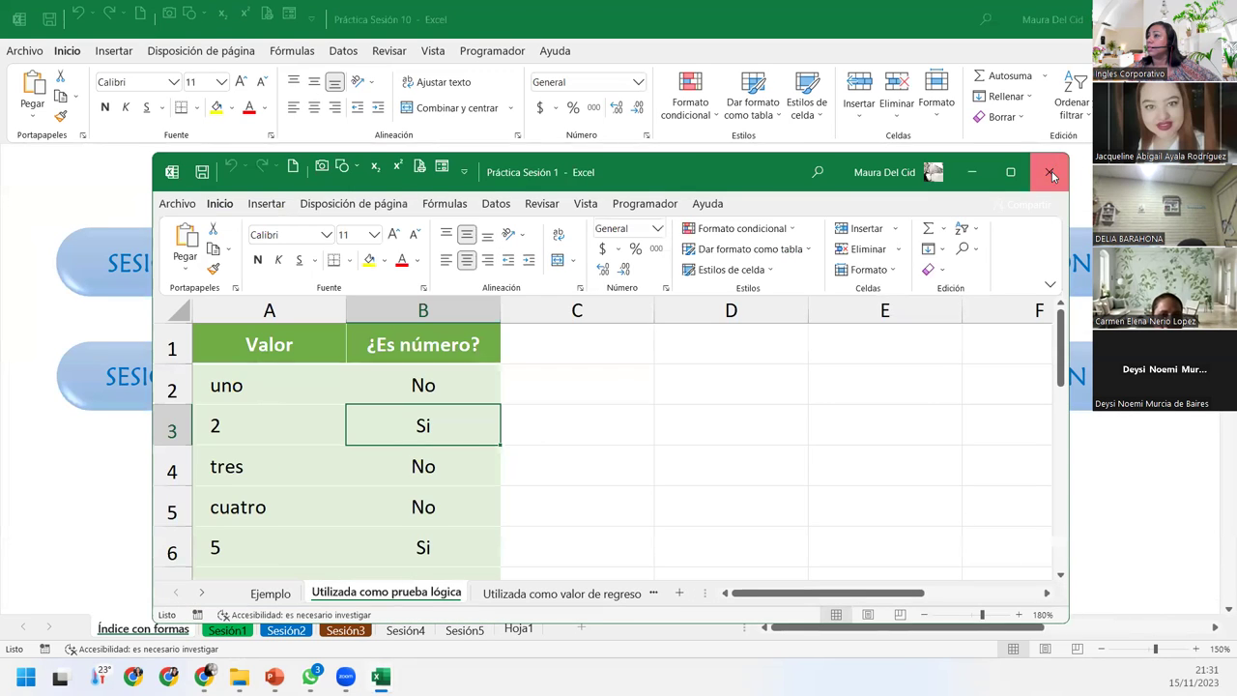
pyautogui.click(1049, 172)
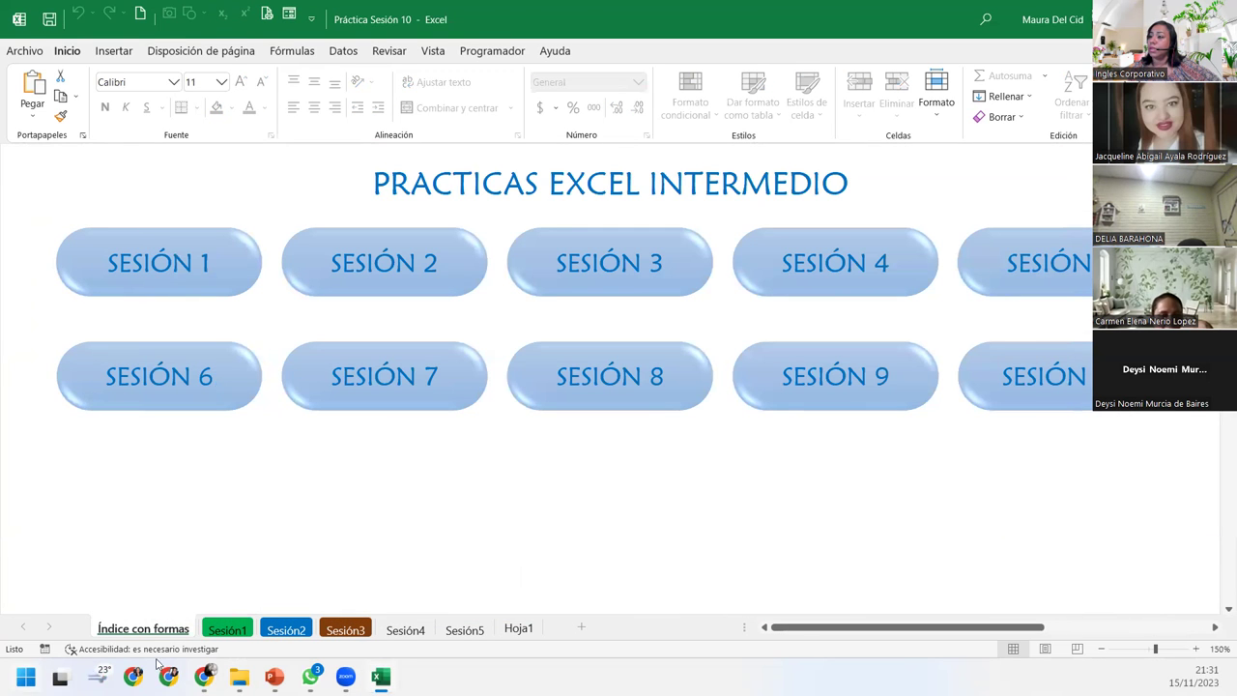
# On Sesión1, select the Nota grades E3:E11 and nearby cells to test protection
pyautogui.click(228, 631)
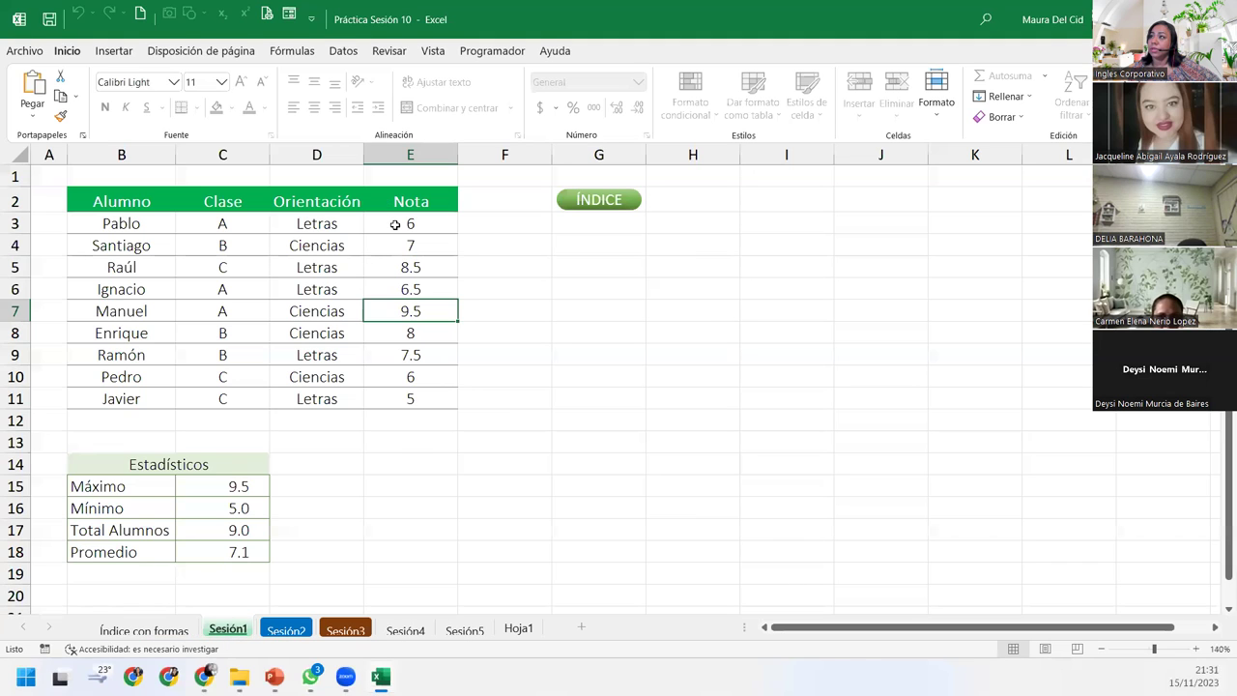
pyautogui.moveTo(395, 224); pyautogui.dragTo(410, 392)
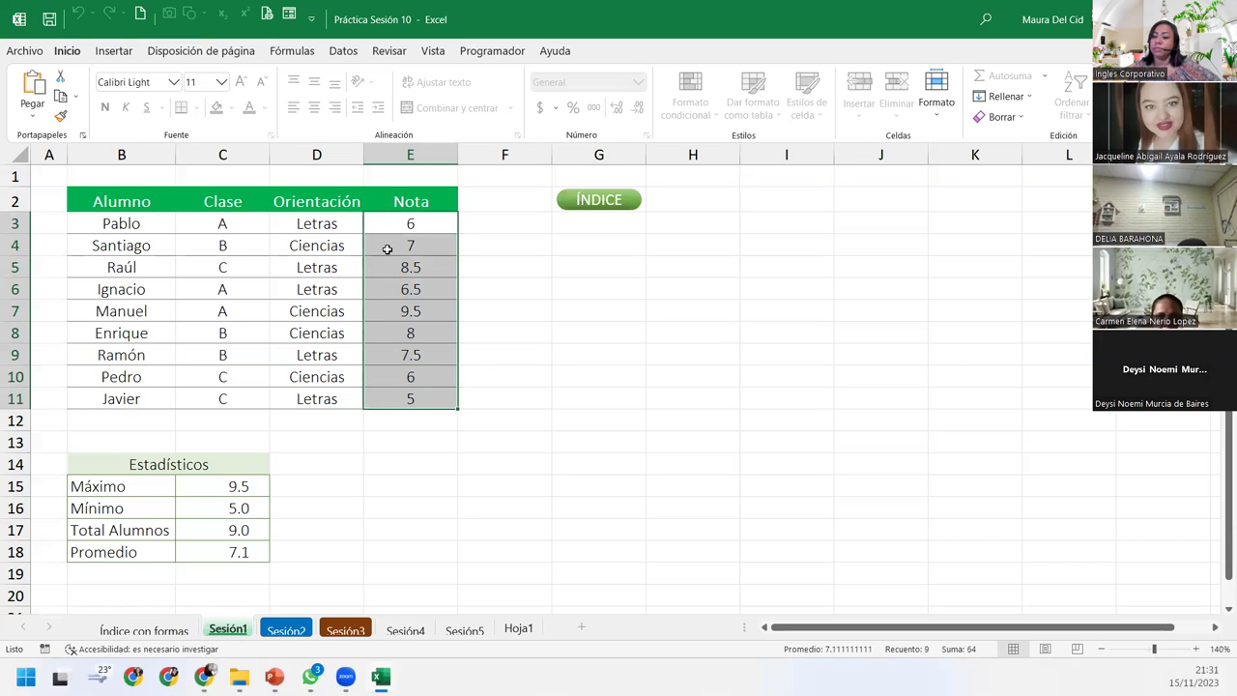
pyautogui.press('Return')
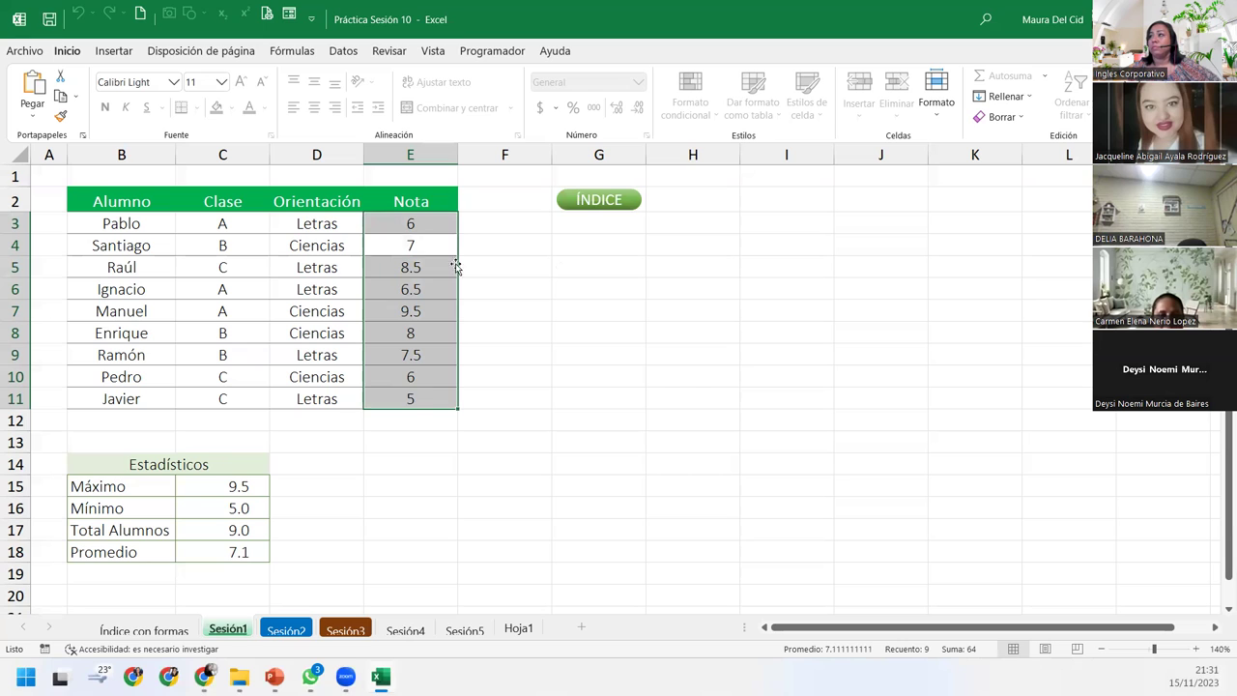
pyautogui.click(477, 331)
pyautogui.click(287, 330)
pyautogui.click(199, 493)
pyautogui.click(302, 354)
pyautogui.click(369, 240)
pyautogui.click(384, 342)
pyautogui.click(402, 417)
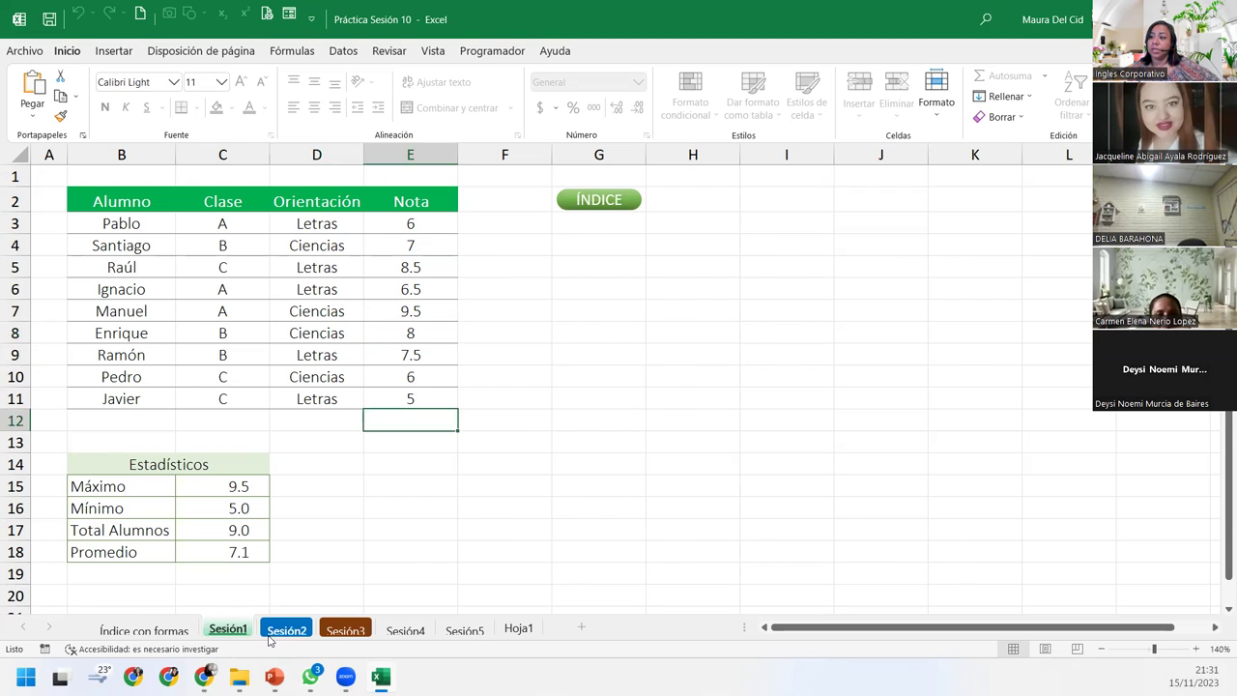
# On Sesión2, select the PRECIO values in column E and try the ÍNDICE shape's options
pyautogui.click(274, 635)
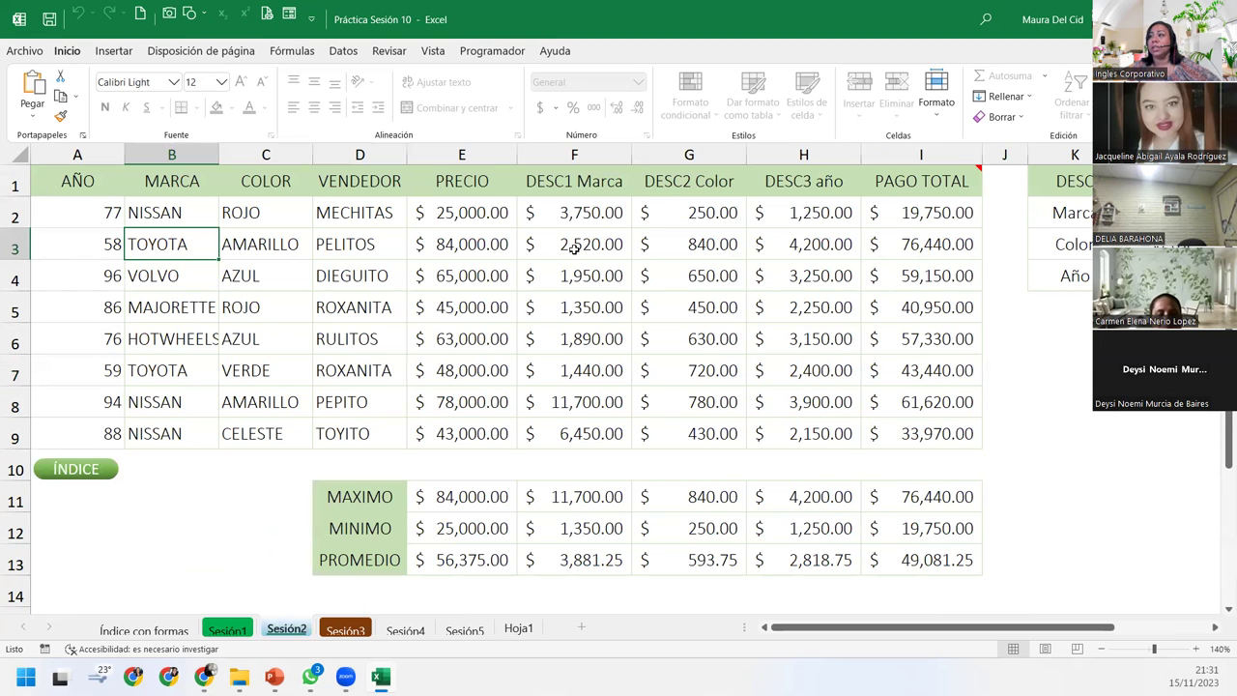
pyautogui.click(462, 215)
pyautogui.moveTo(462, 215); pyautogui.dragTo(474, 421)
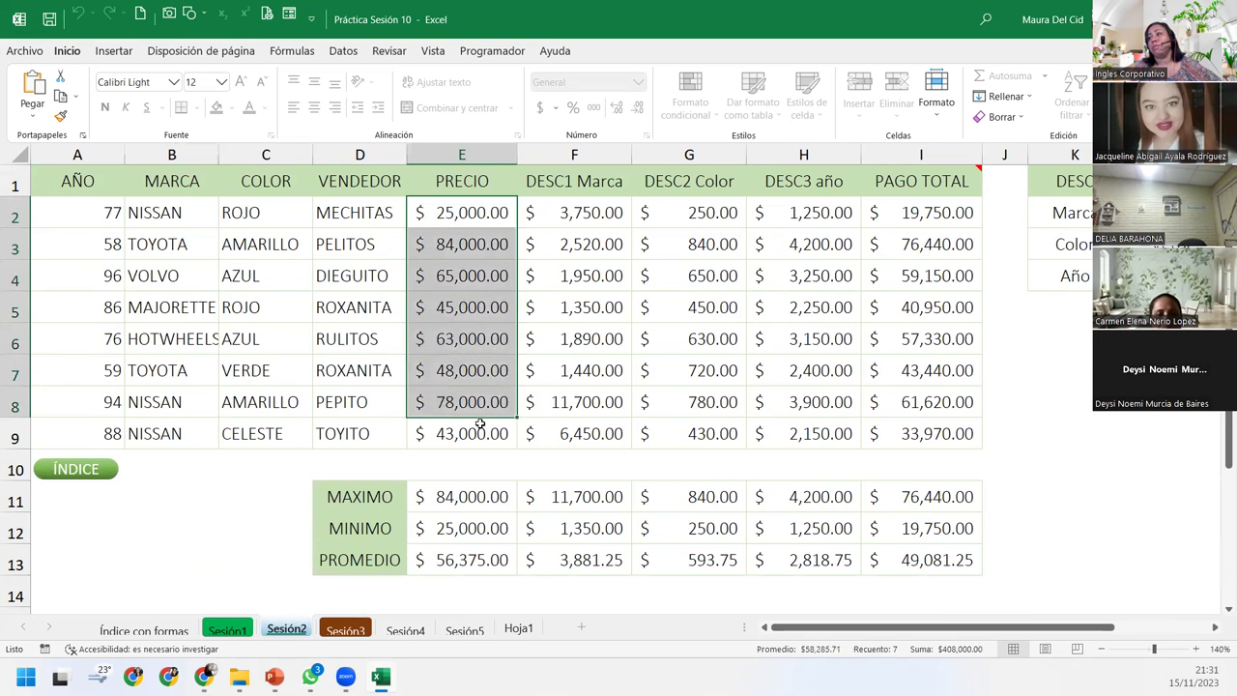
pyautogui.click(458, 363)
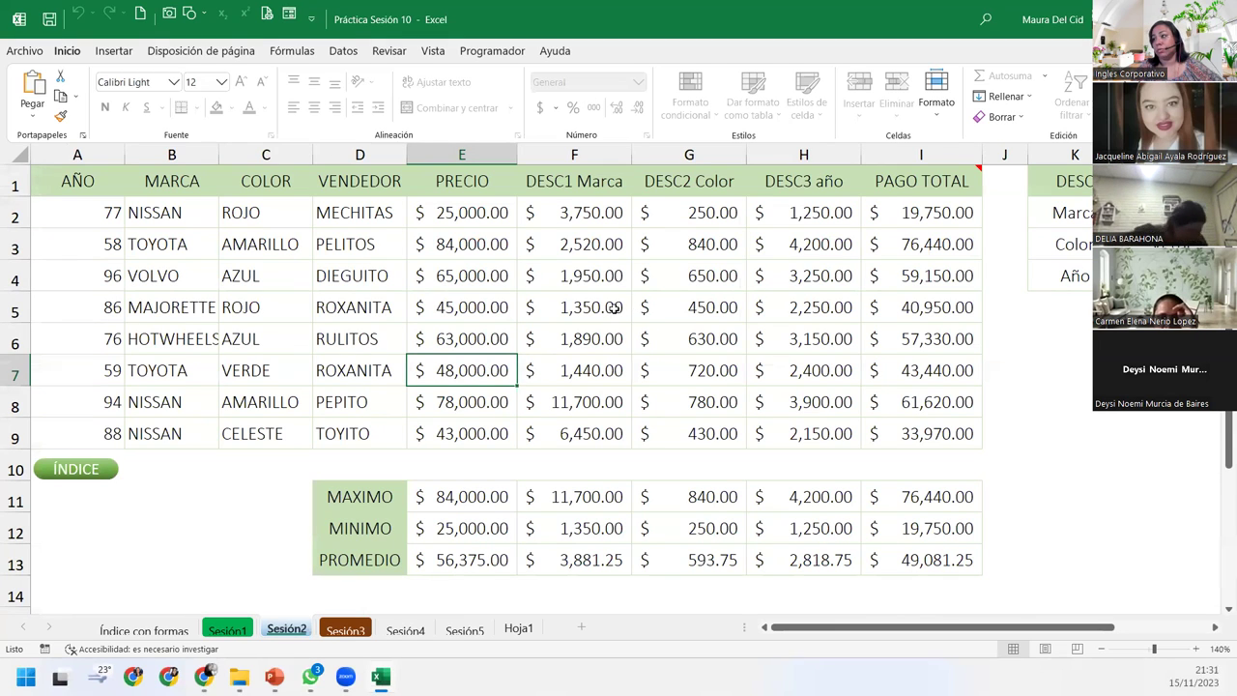
pyautogui.click(89, 471)
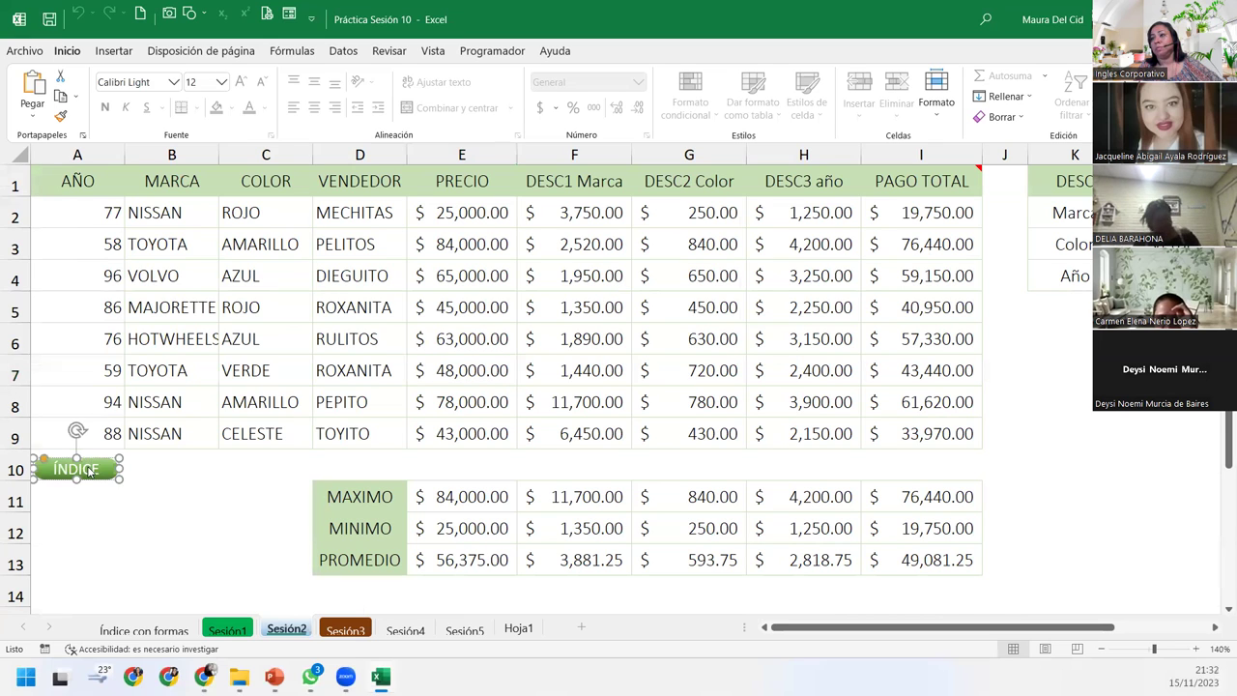
pyautogui.rightClick(89, 471)
pyautogui.press('Escape')
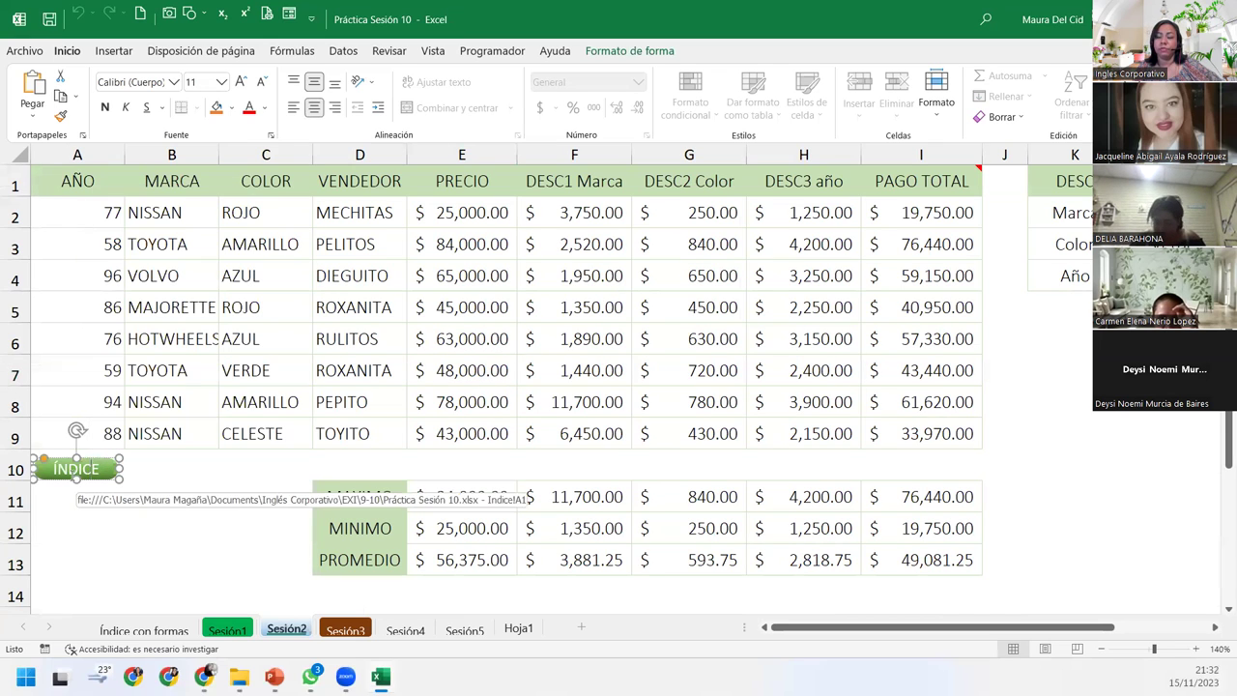
# On Sesión3, select the Cantidad values E4:E16, ending back on E4
pyautogui.click(334, 628)
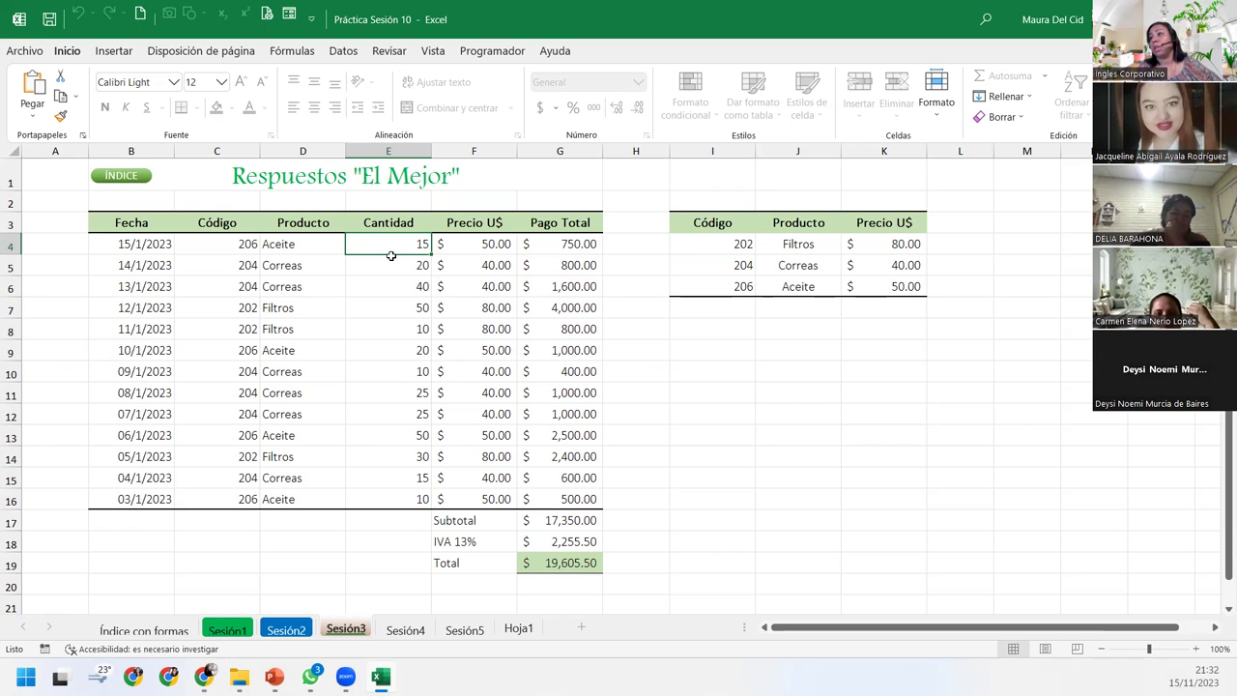
pyautogui.moveTo(373, 246); pyautogui.dragTo(363, 490)
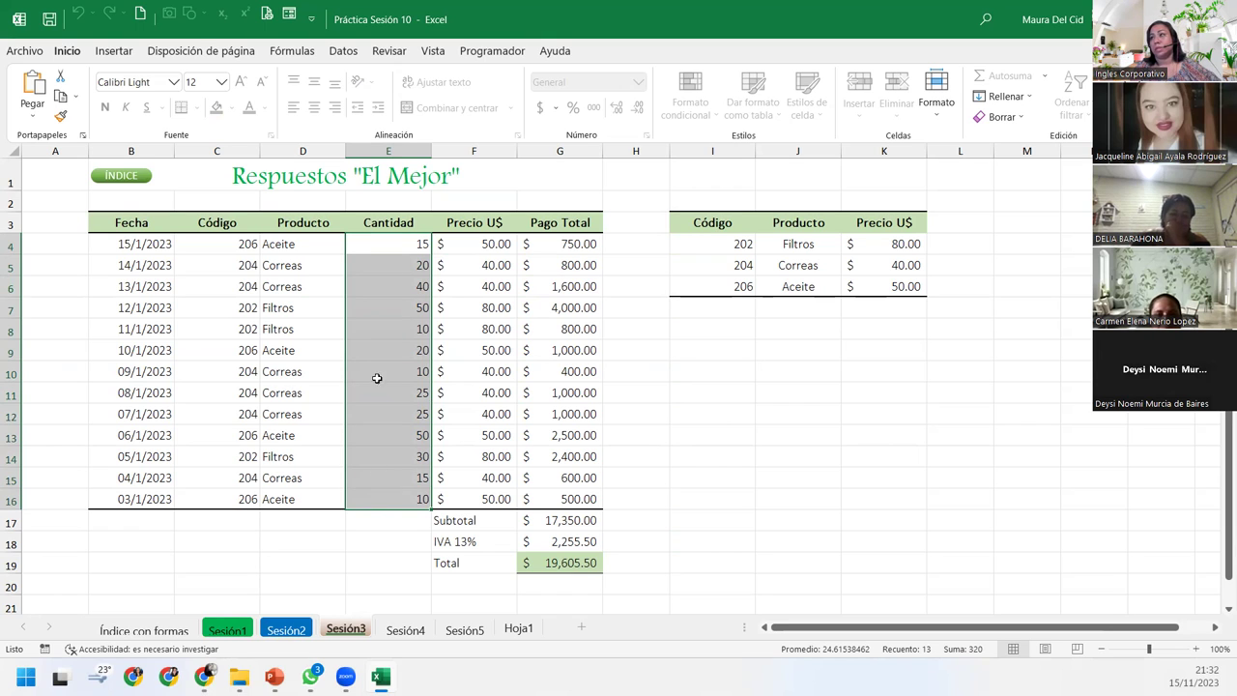
pyautogui.click(351, 249)
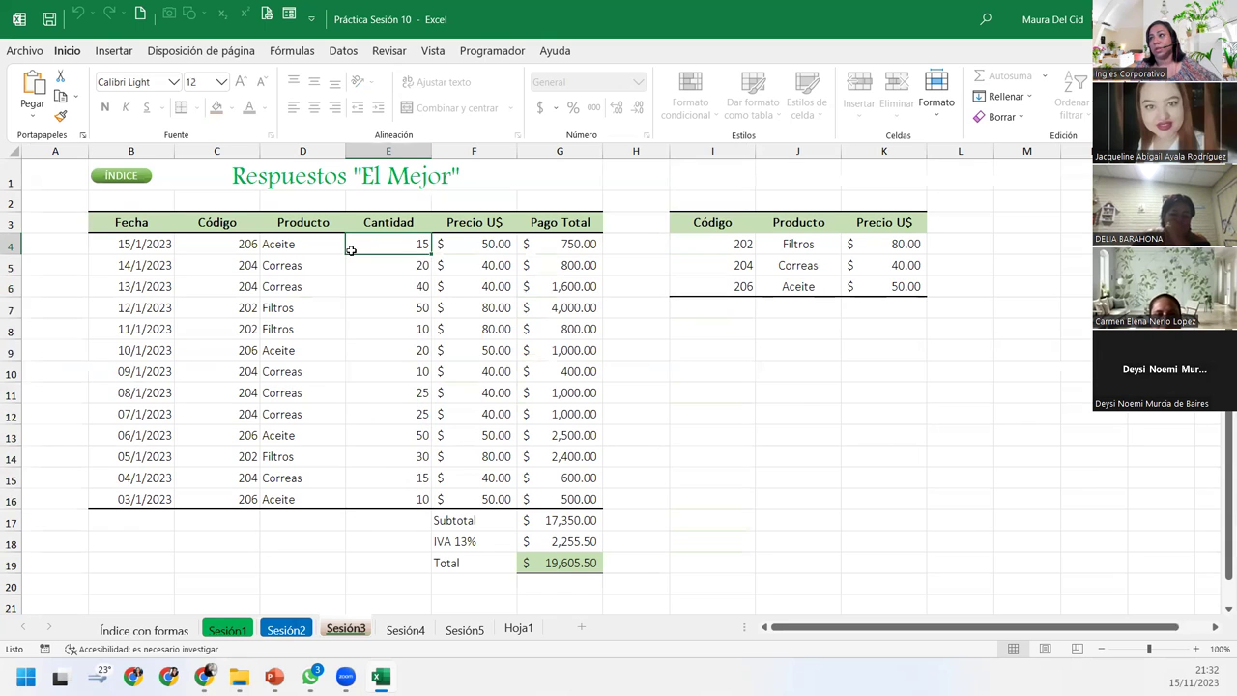
# Clear the Cifrar con contraseña open password of Práctica Sesión 10
pyautogui.click(39, 55)
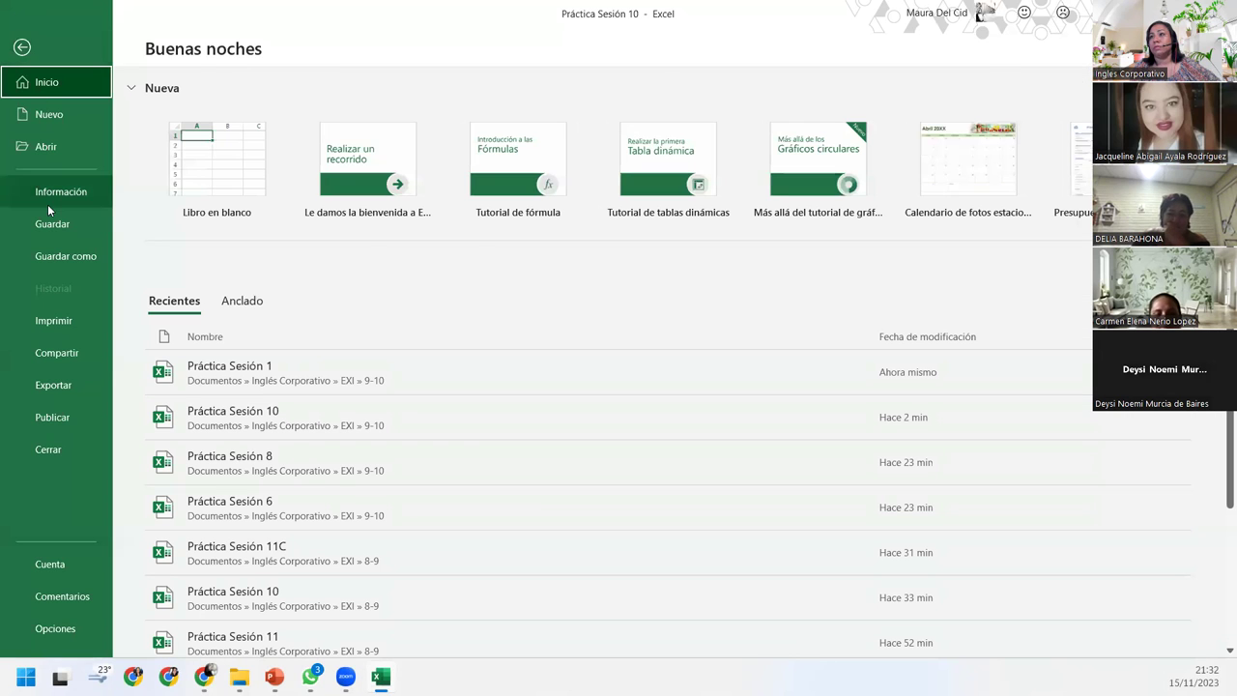
pyautogui.click(47, 203)
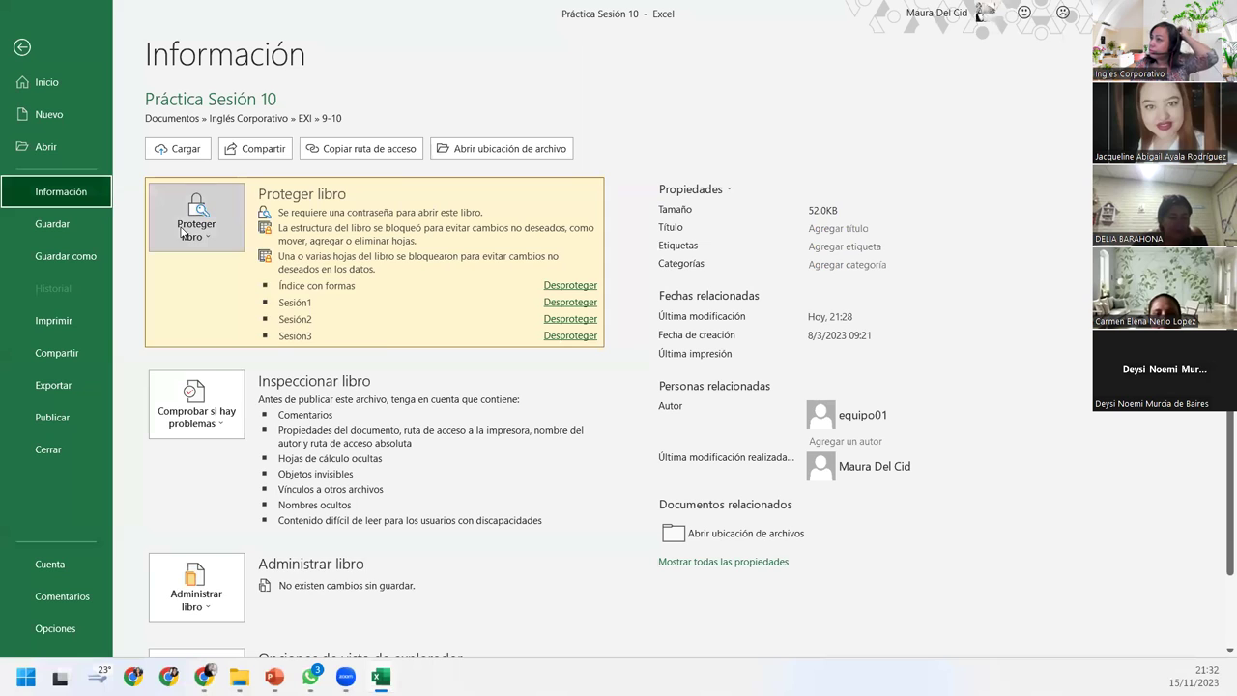
pyautogui.click(181, 232)
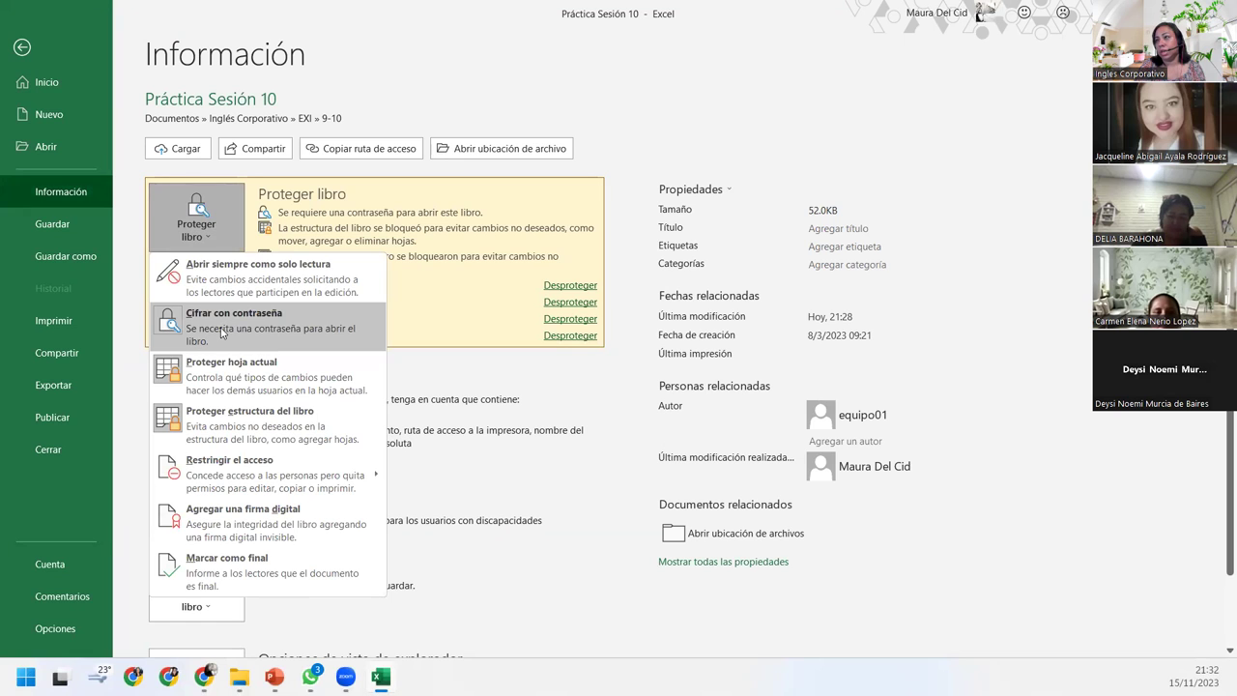
pyautogui.click(220, 332)
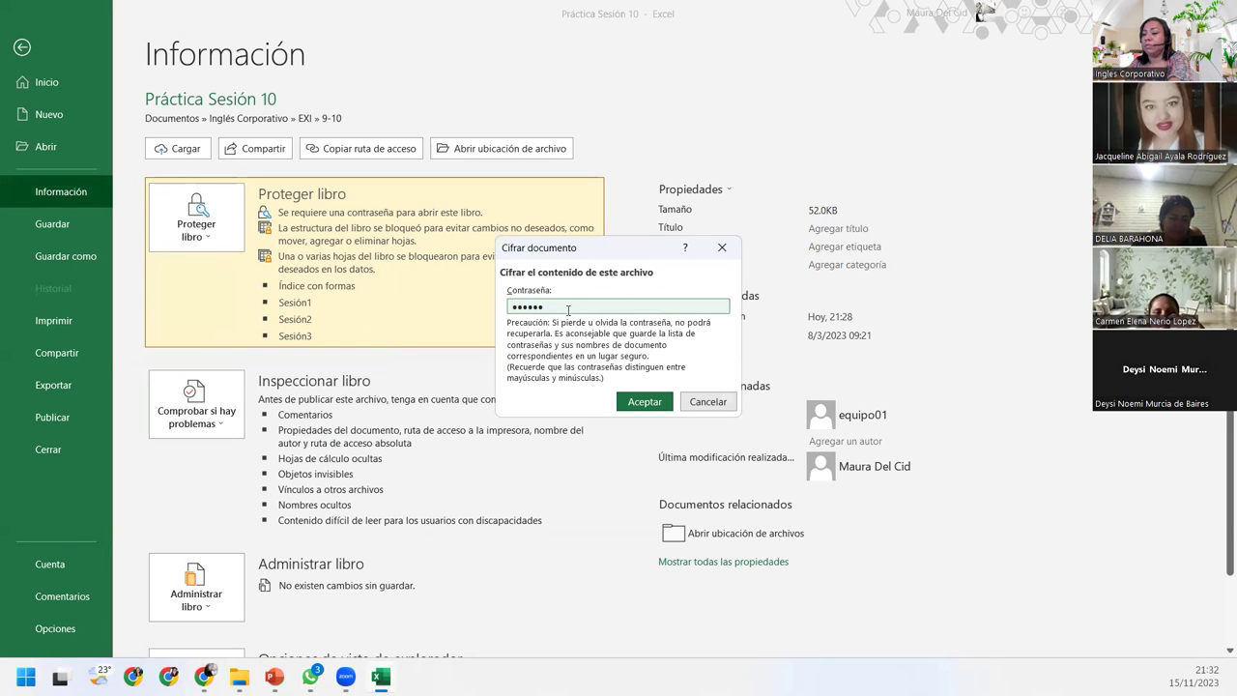
pyautogui.press('BackSpace')
pyautogui.press('BackSpace')
pyautogui.press('BackSpace')
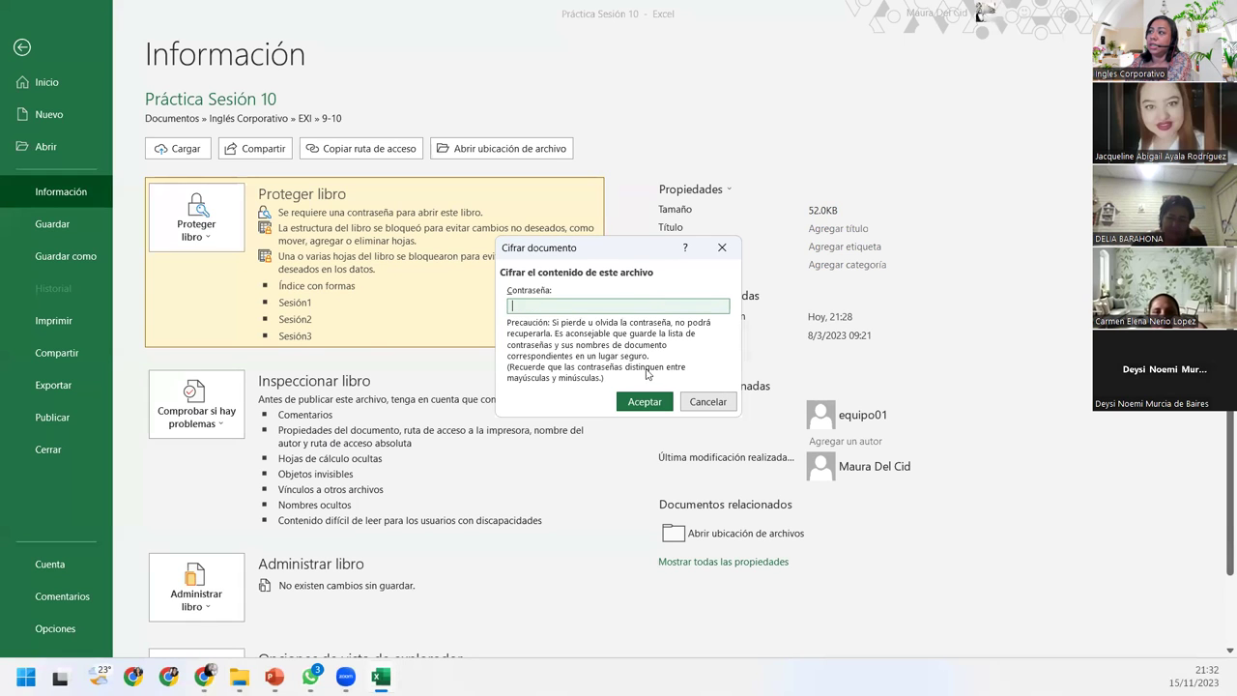
pyautogui.click(645, 401)
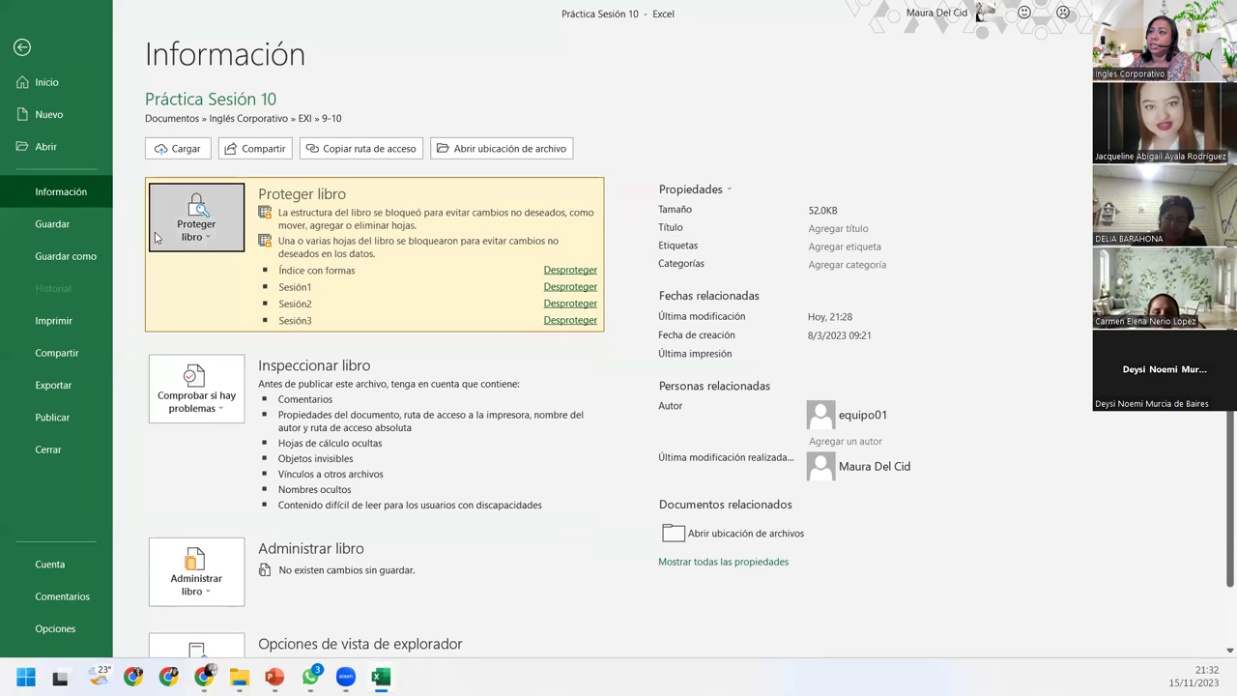
# Save the workbook, close Excel, and bring up the File start page
pyautogui.click(53, 224)
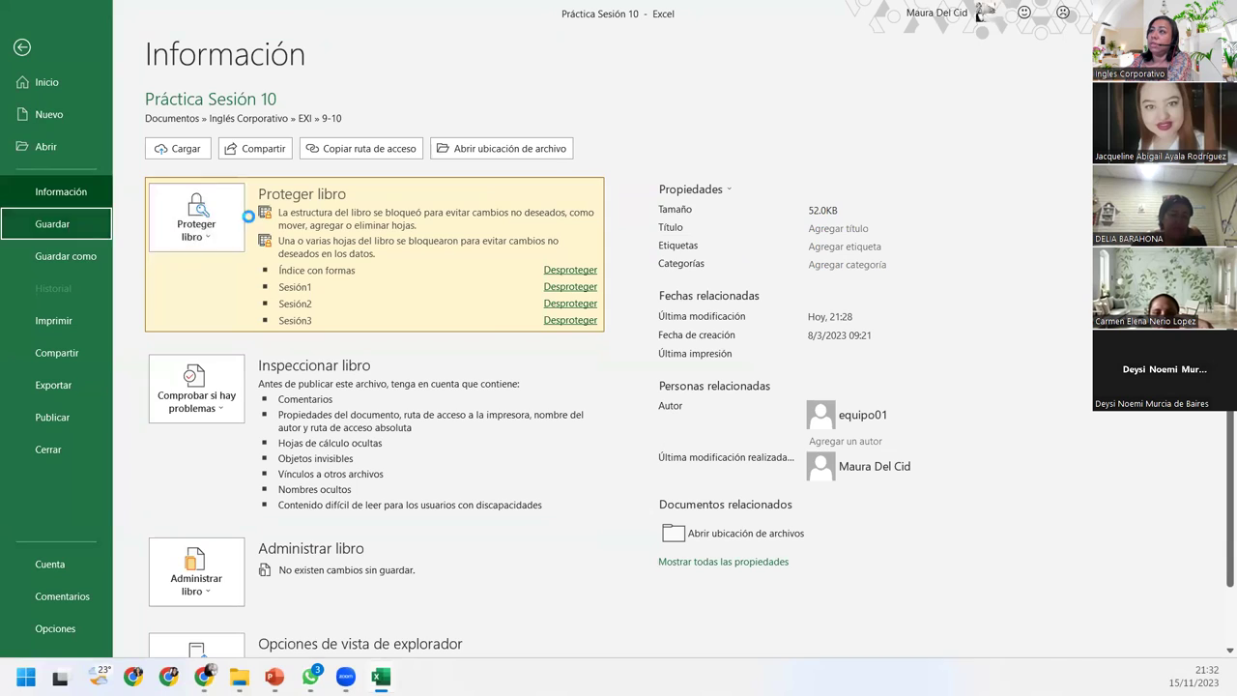
pyautogui.hotkey('alt', 'F4')
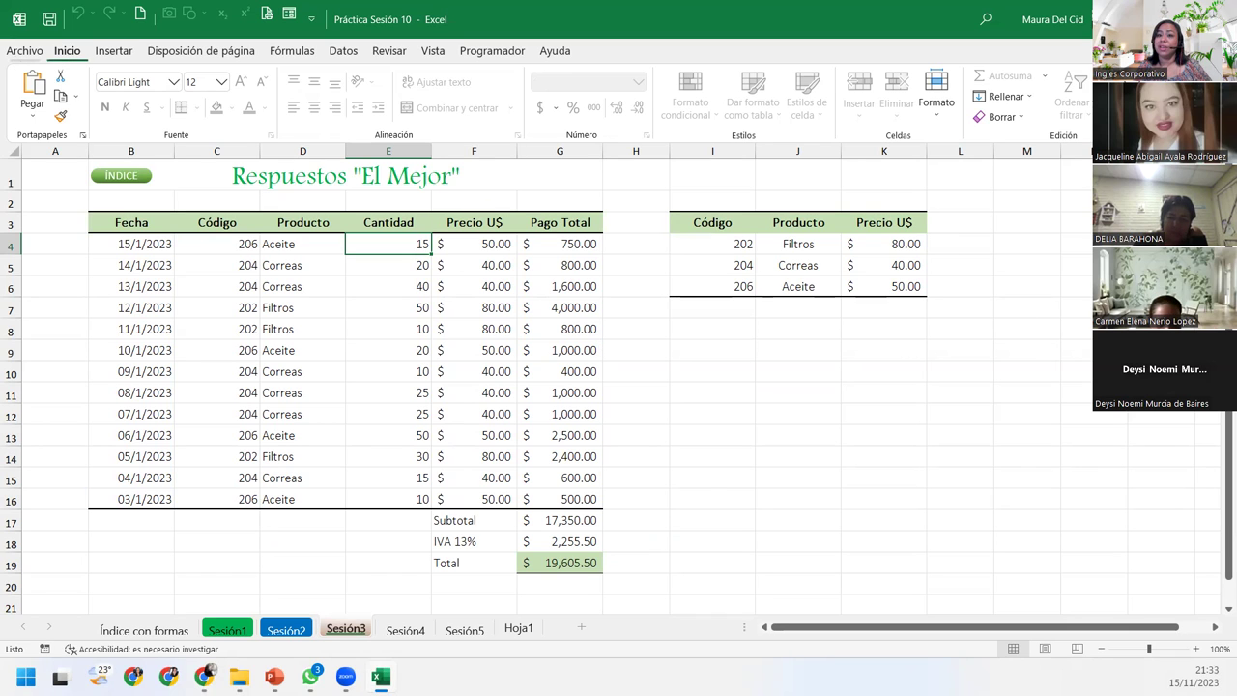
pyautogui.click(24, 51)
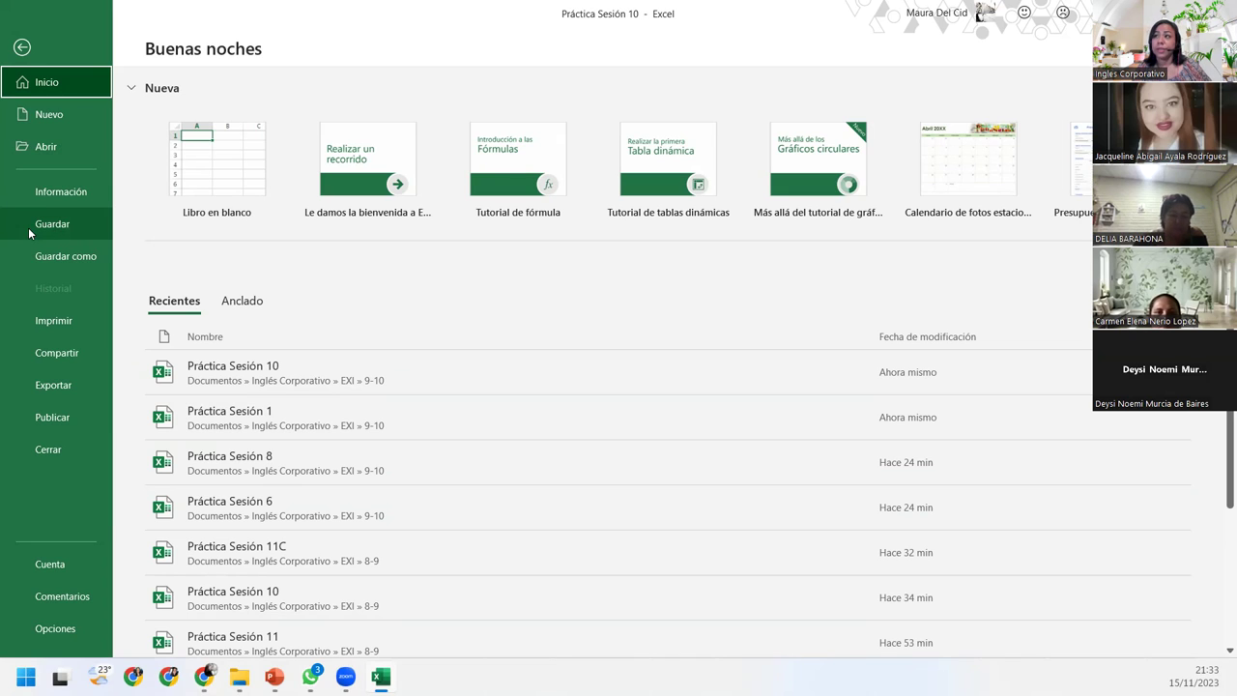
# Start Save As in a browsed folder, renaming the file Práctica Sesión 11
pyautogui.click(25, 49)
pyautogui.click(24, 51)
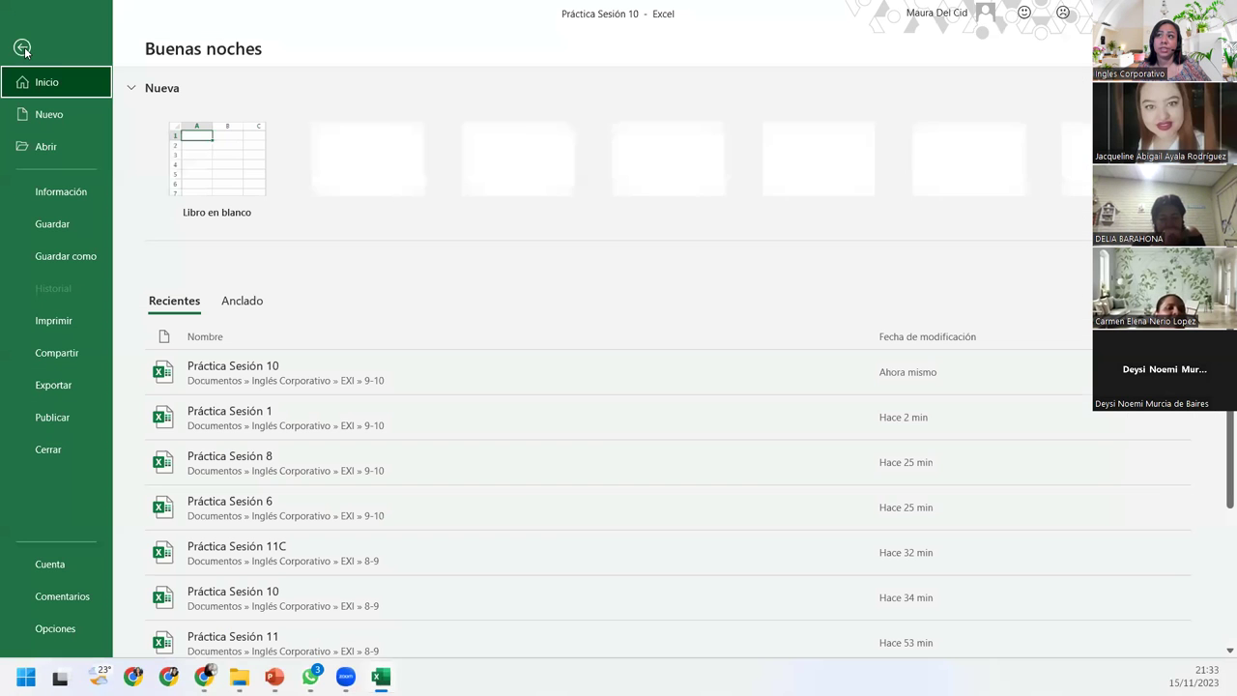
pyautogui.click(66, 258)
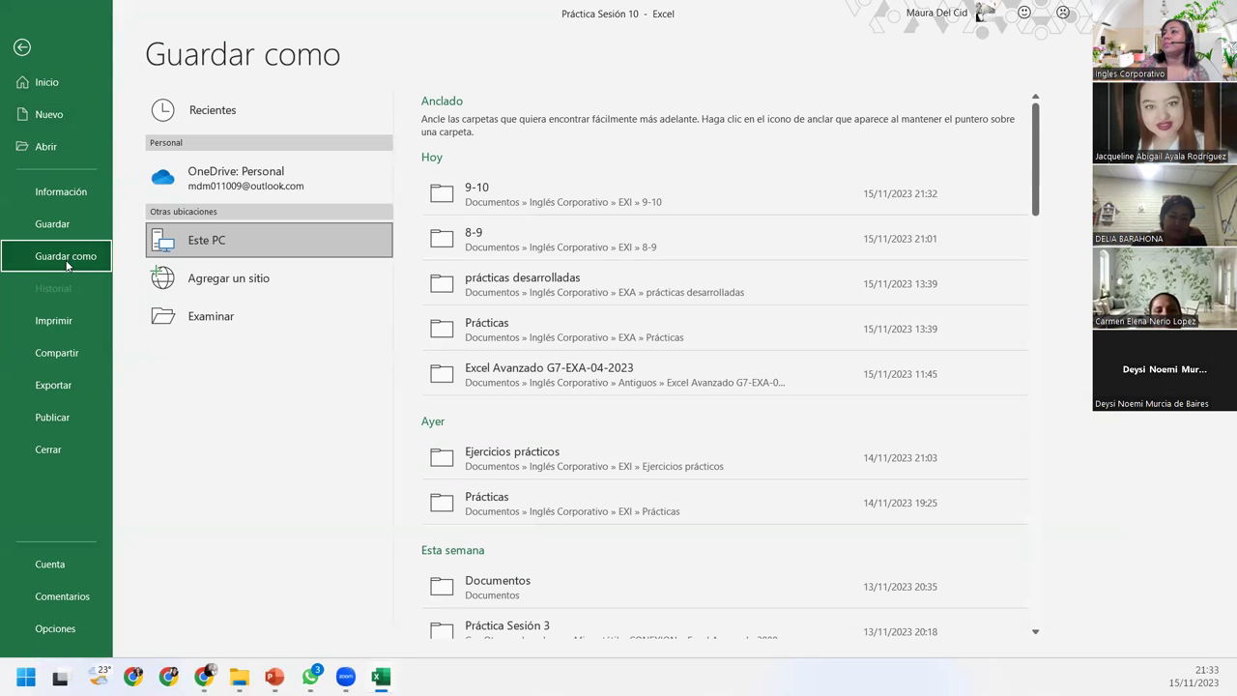
pyautogui.click(201, 329)
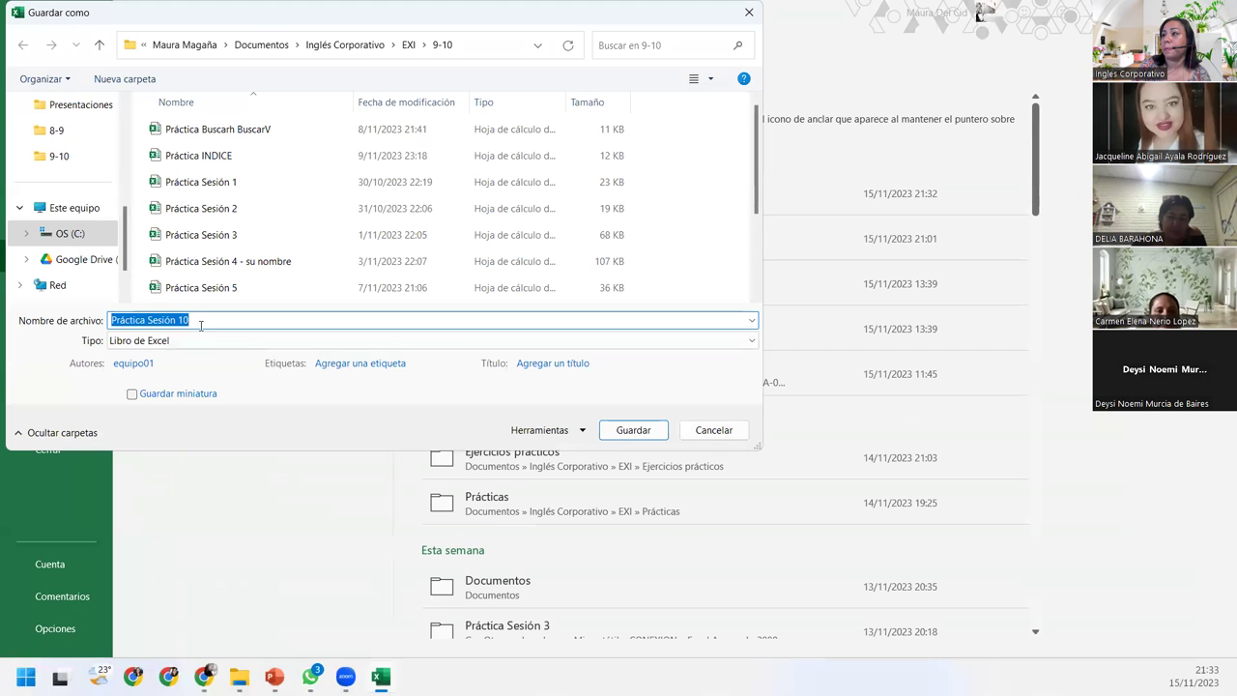
pyautogui.click(201, 326)
pyautogui.press('BackSpace')
pyautogui.write('1')
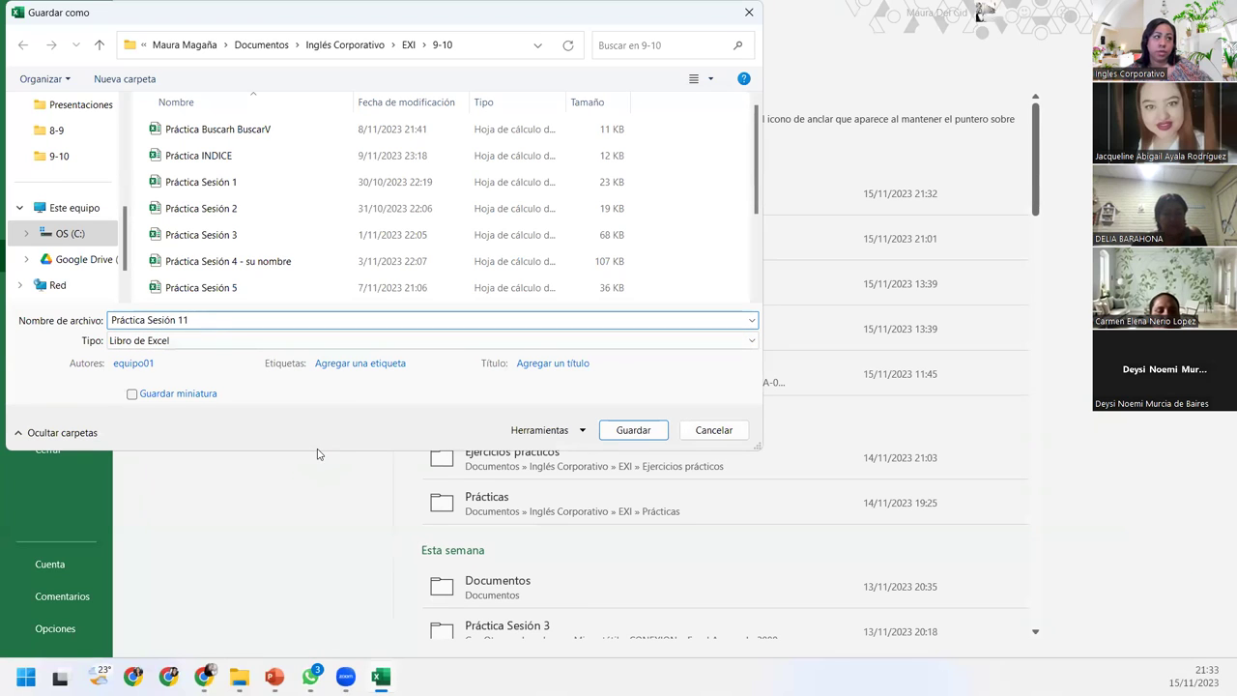
# Enter open and modify passwords in General Options, then cancel the save
pyautogui.click(581, 434)
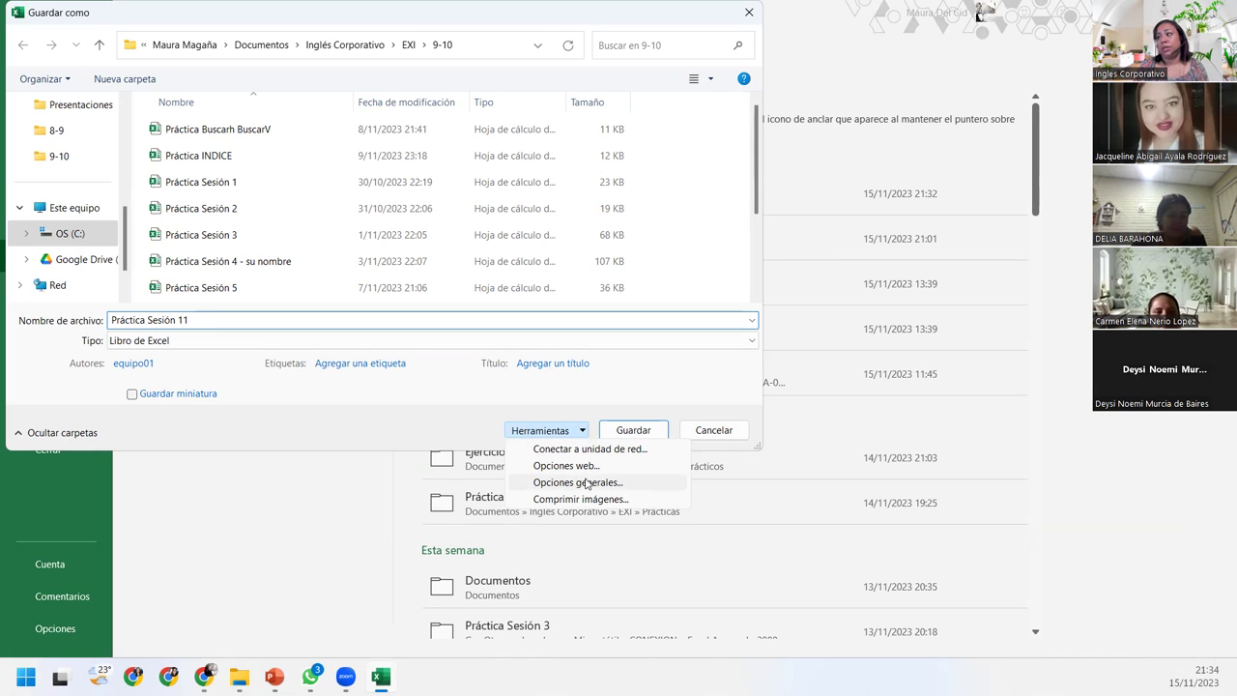
pyautogui.click(586, 483)
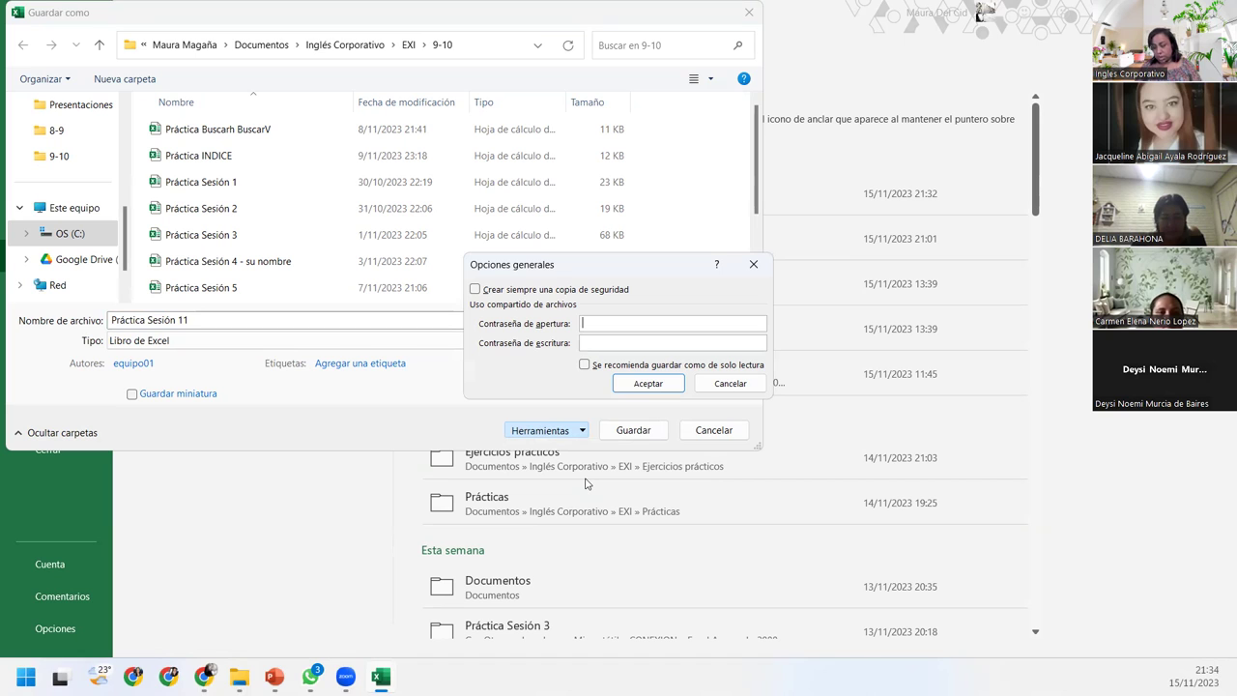
pyautogui.press('Tab')
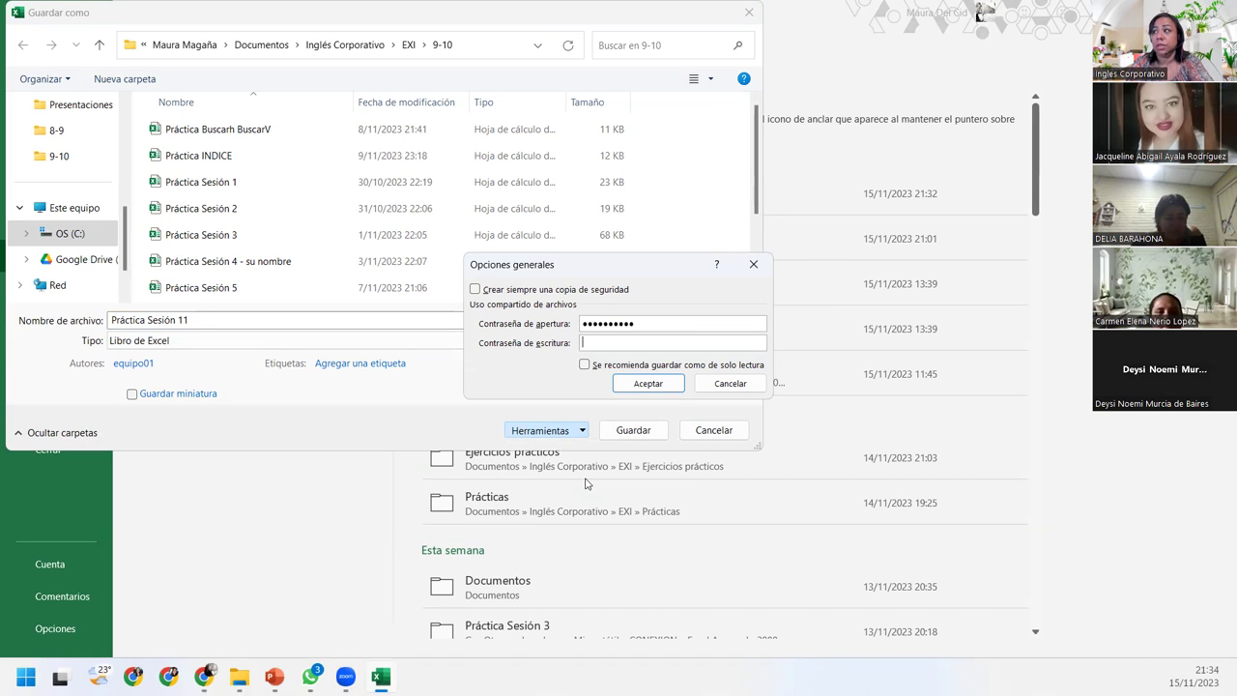
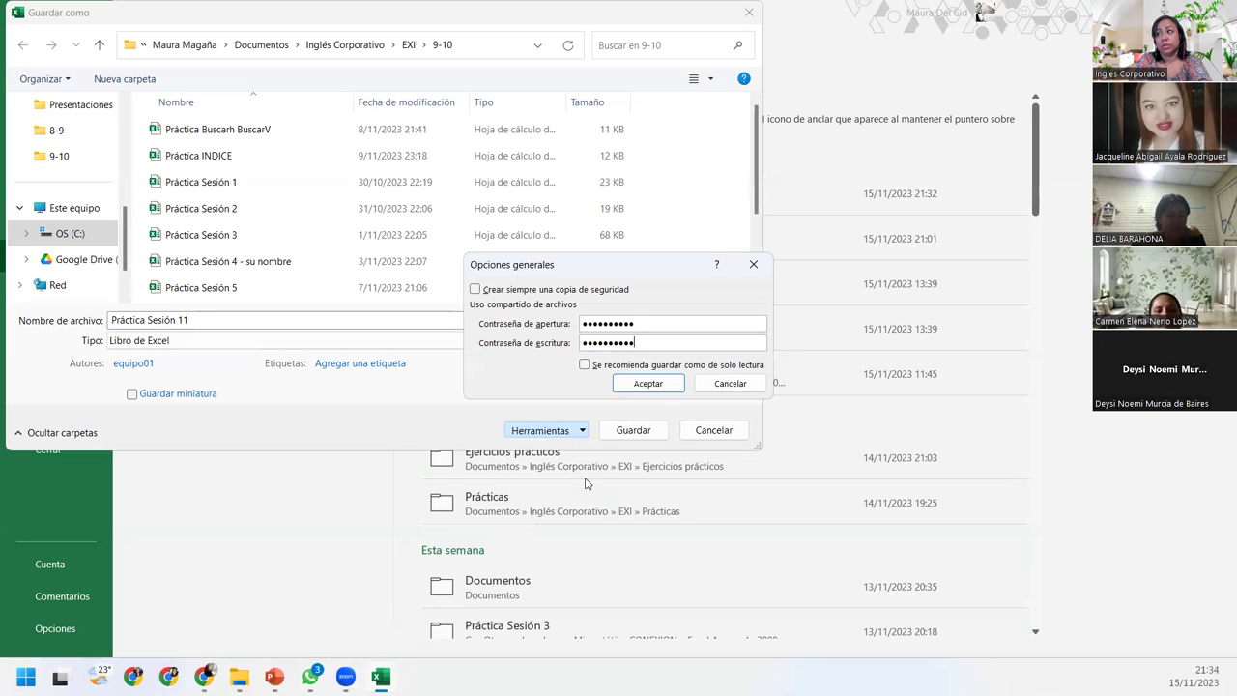
pyautogui.press('Escape')
pyautogui.press('Escape')
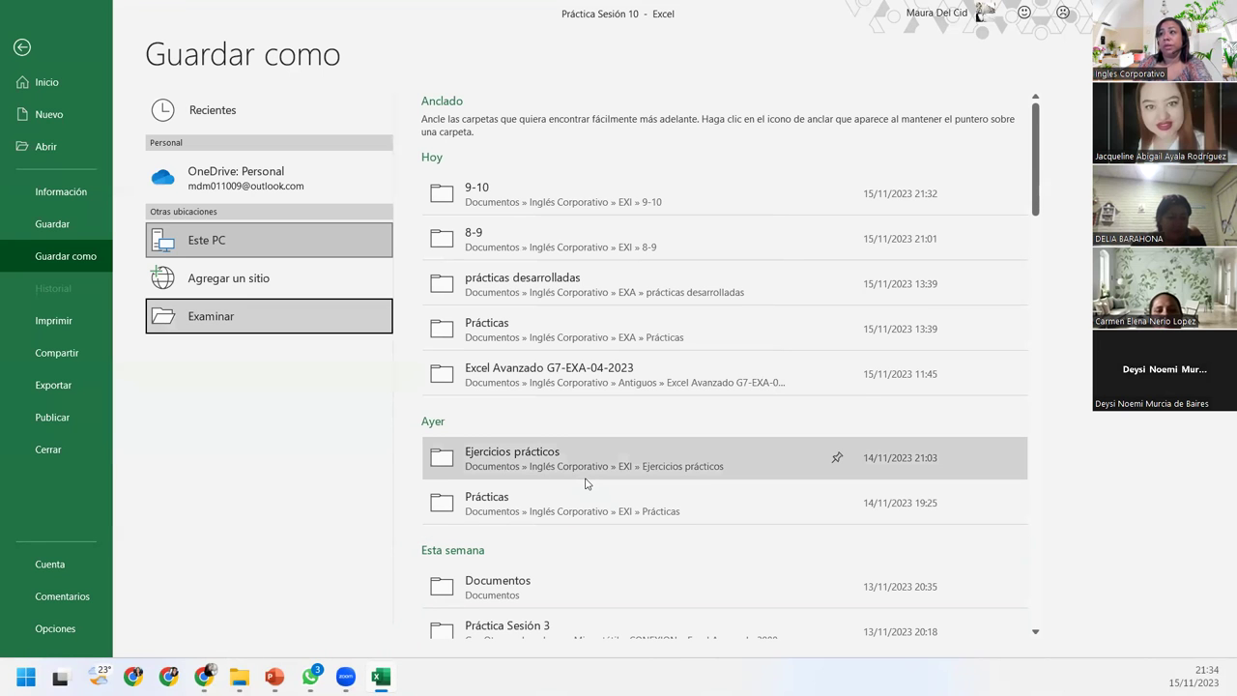
# Restart Save As via Examinar and rename the file Práctica Sesión 11
pyautogui.click(21, 48)
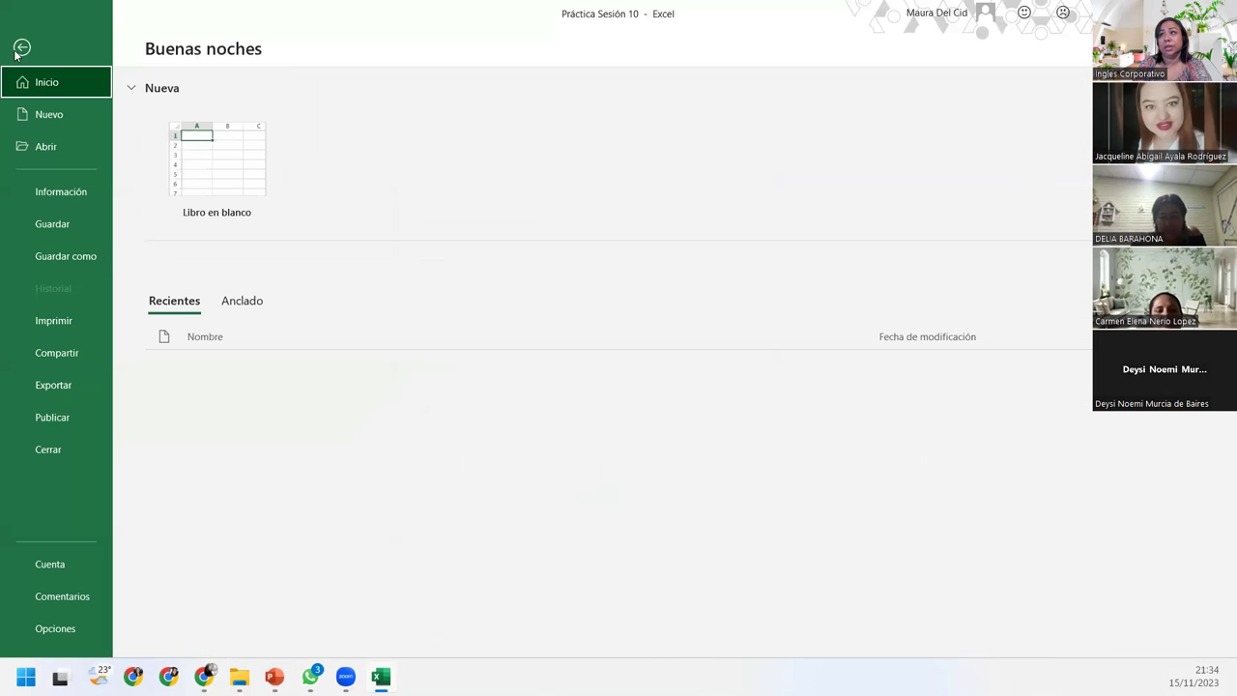
pyautogui.click(16, 54)
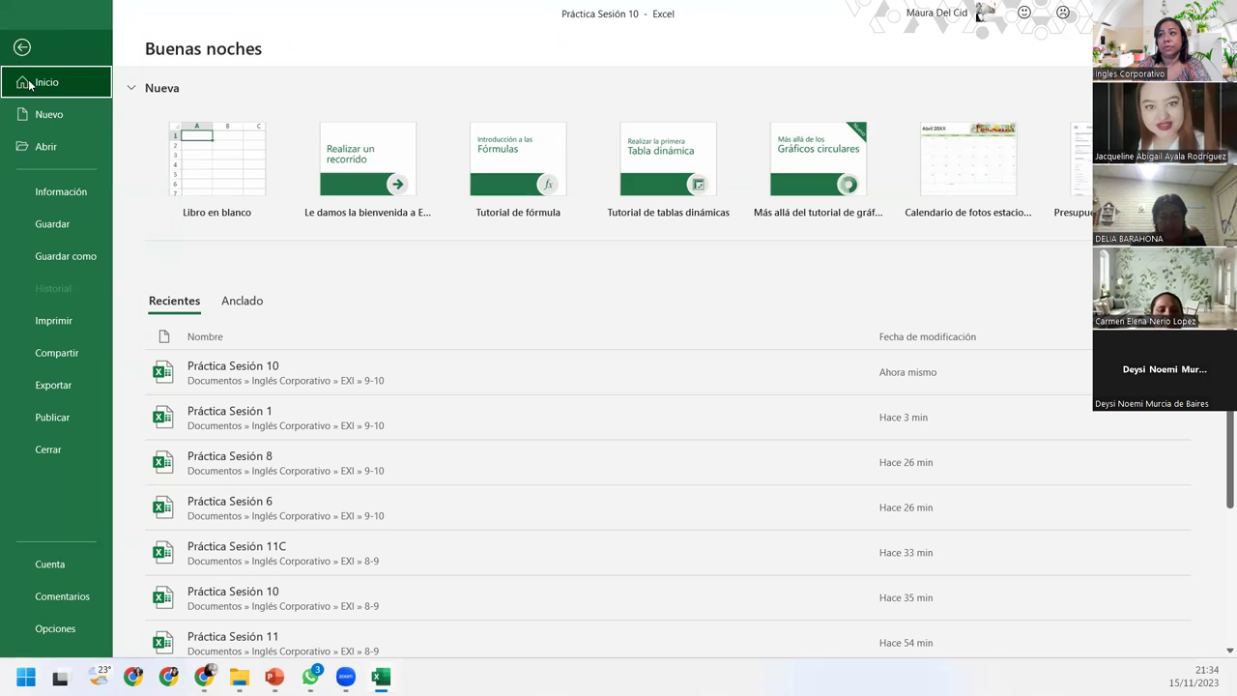
pyautogui.click(83, 257)
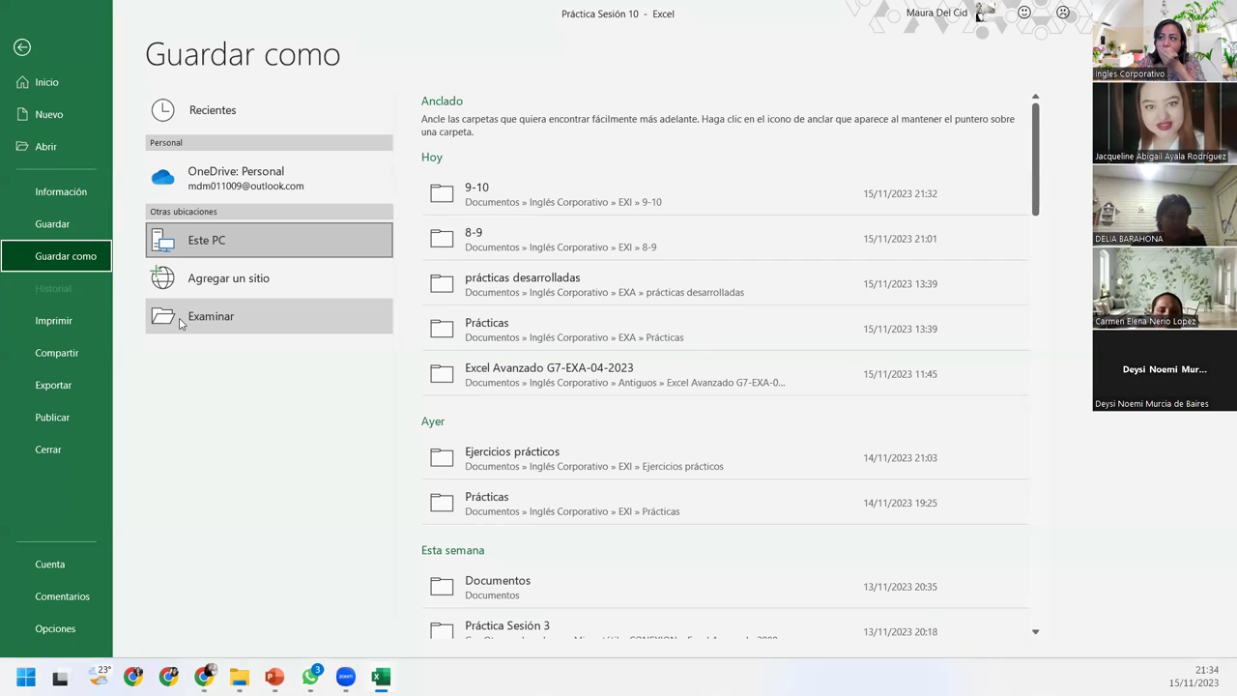
pyautogui.click(180, 323)
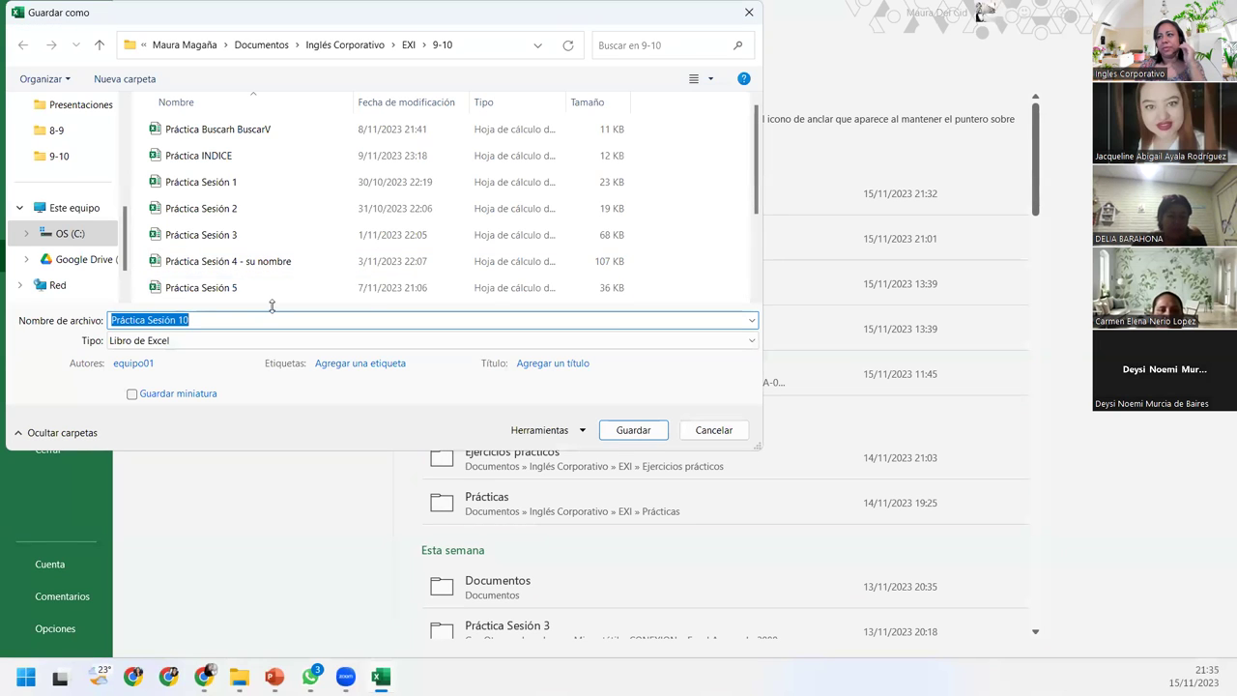
pyautogui.click(235, 319)
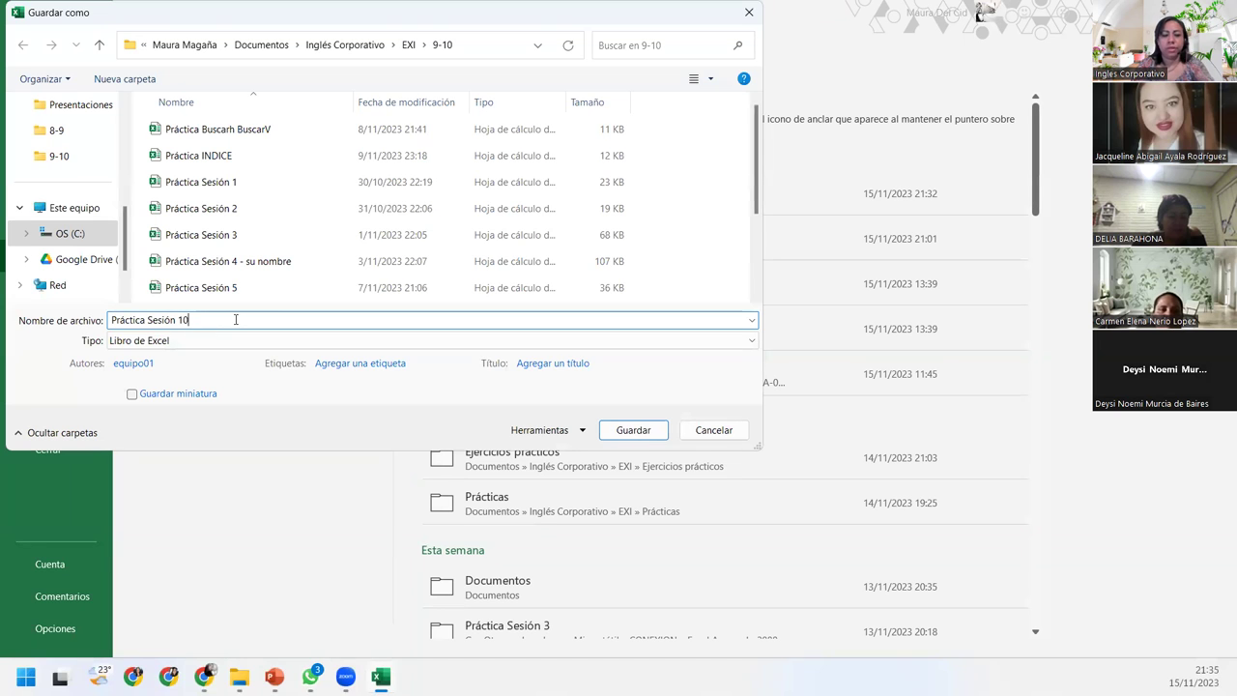
pyautogui.press('BackSpace')
pyautogui.write('1')
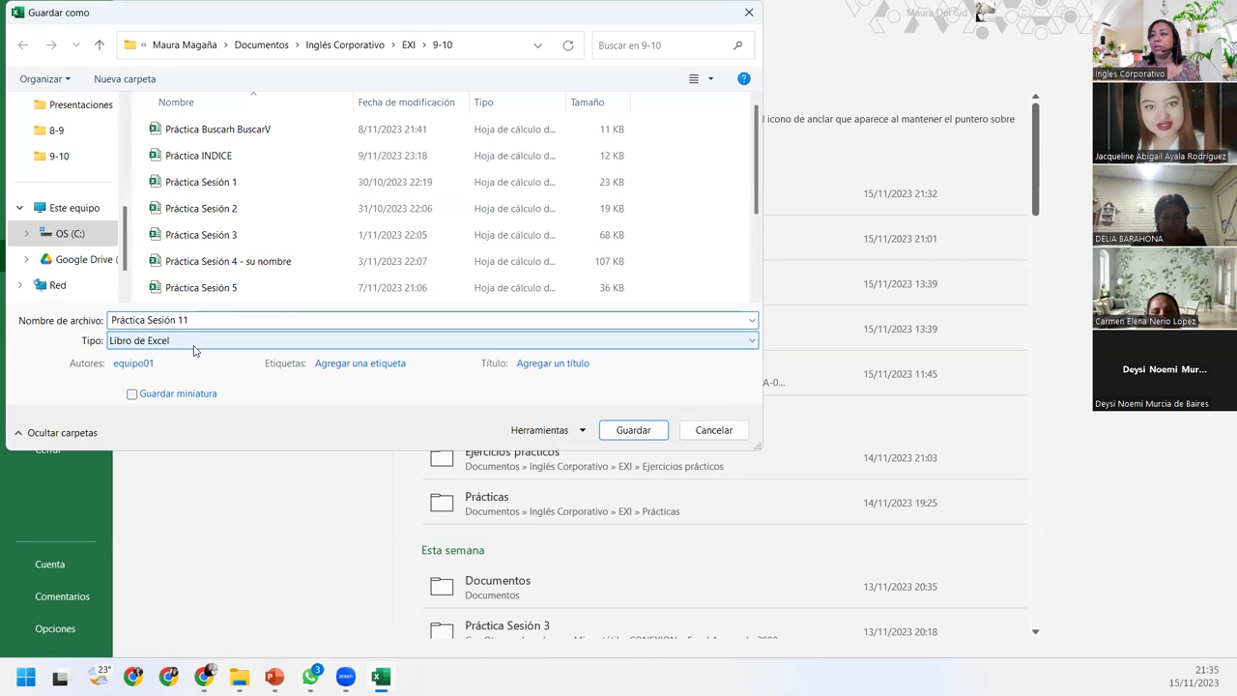
# Set the opening and modification passwords in Herramientas > Opciones generales
pyautogui.click(568, 432)
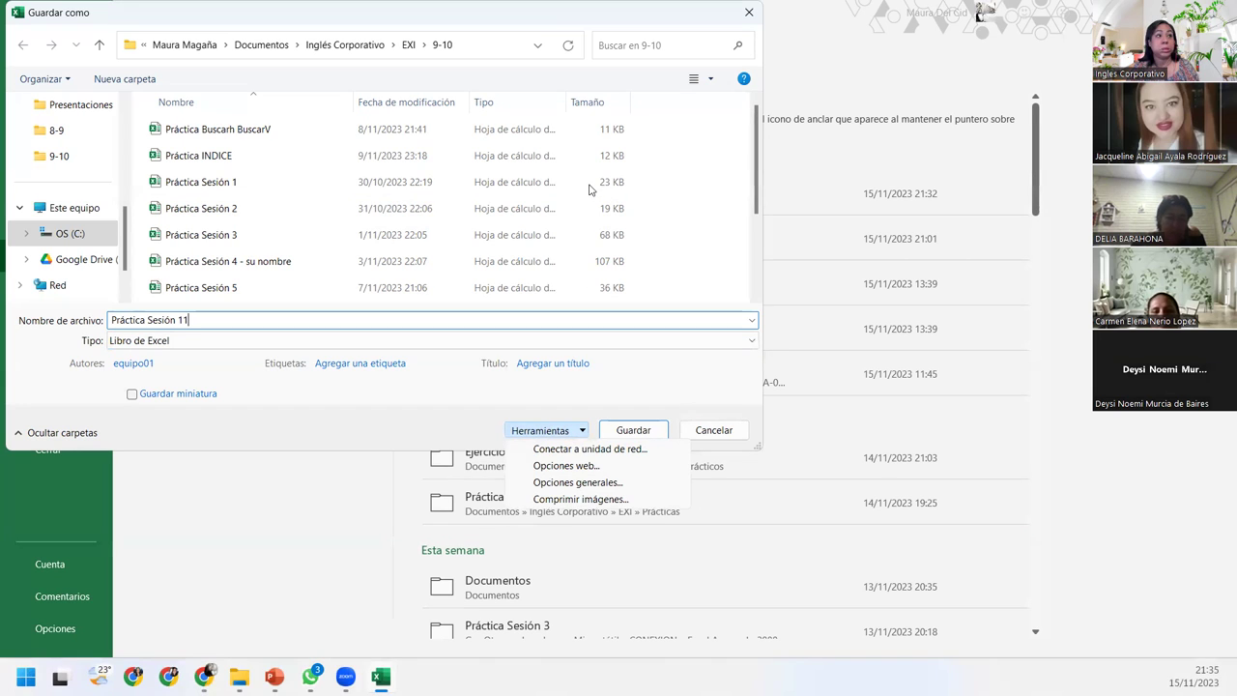
pyautogui.click(593, 488)
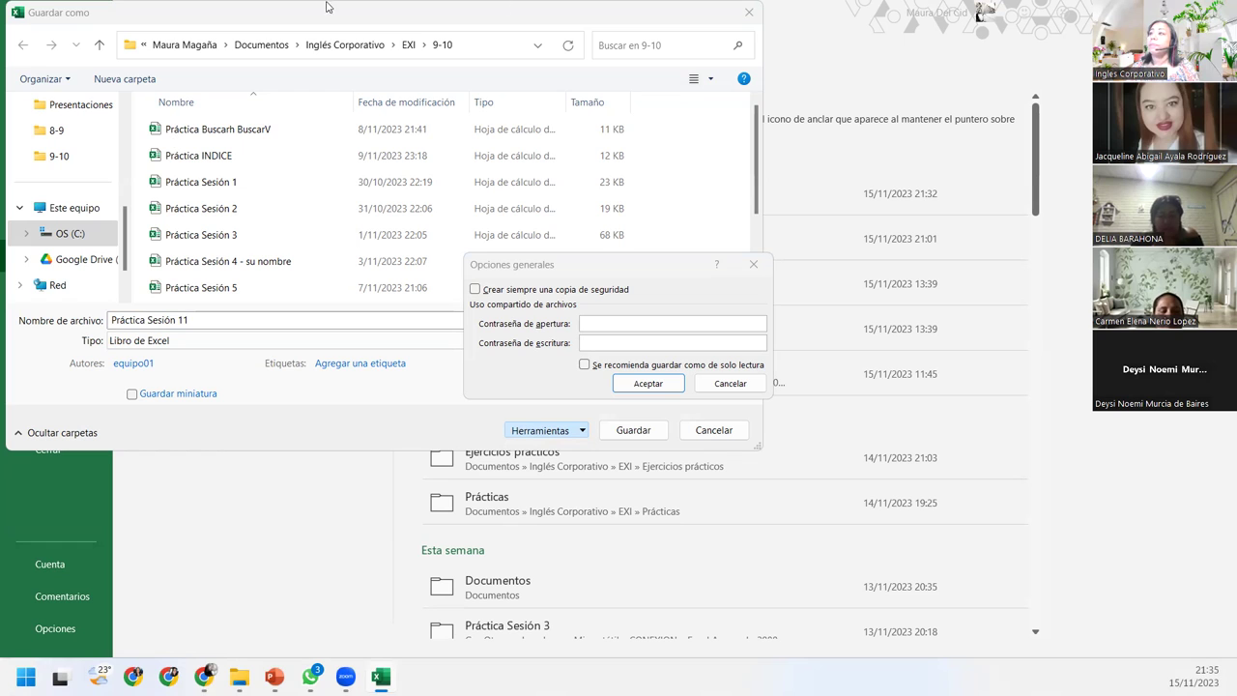
pyautogui.click(612, 323)
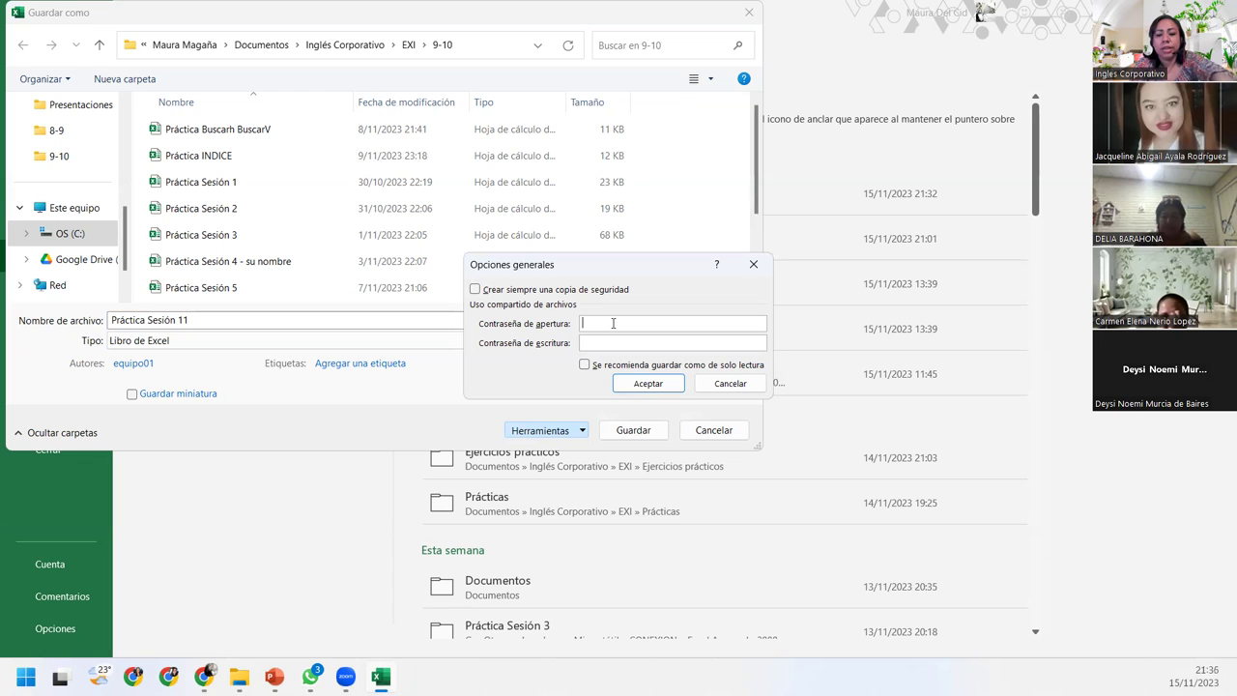
pyautogui.press('Return')
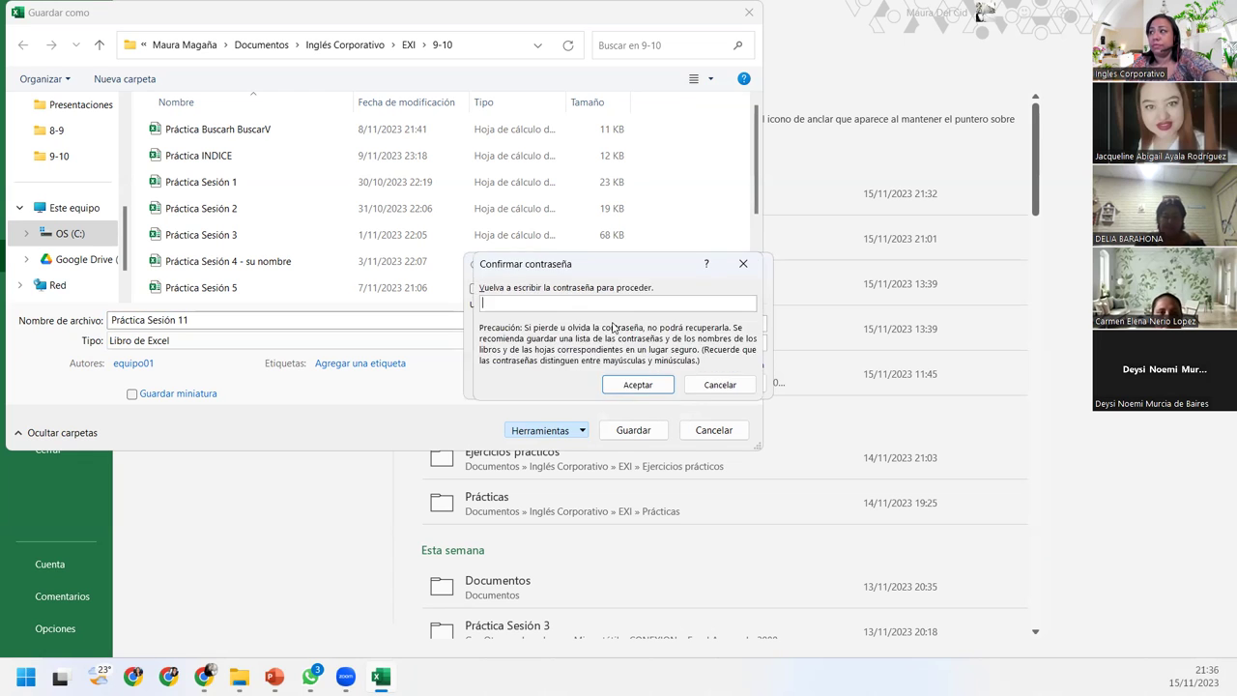
pyautogui.press('Escape')
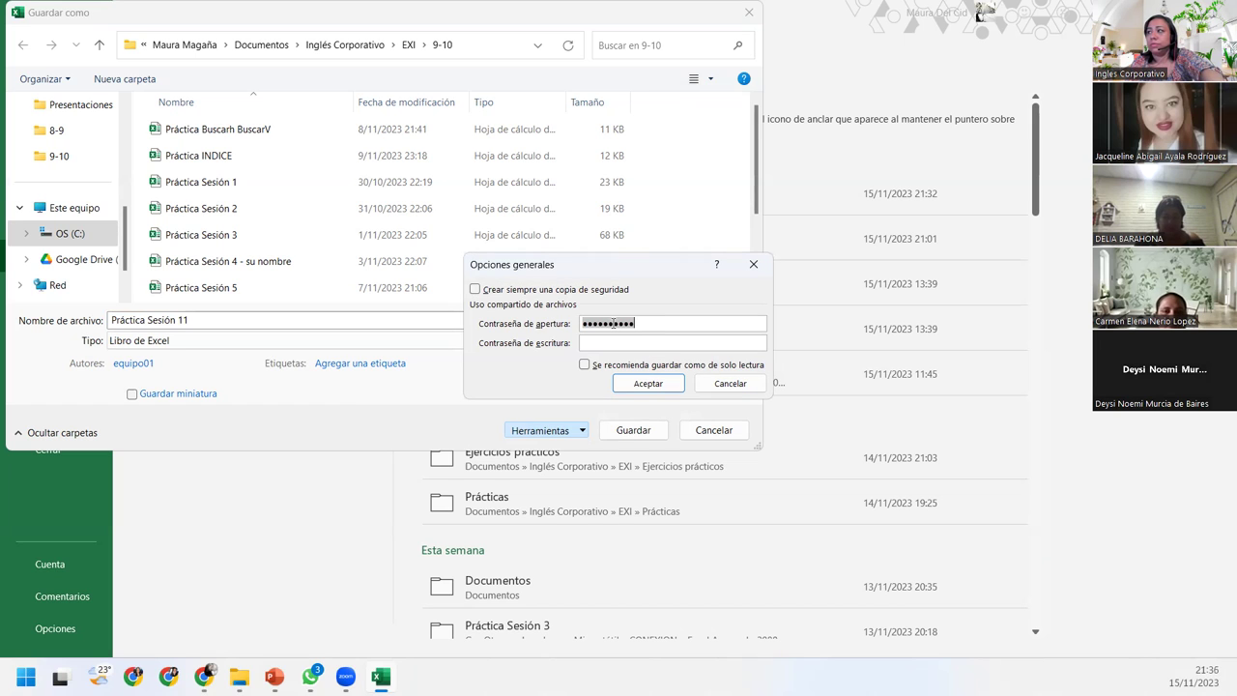
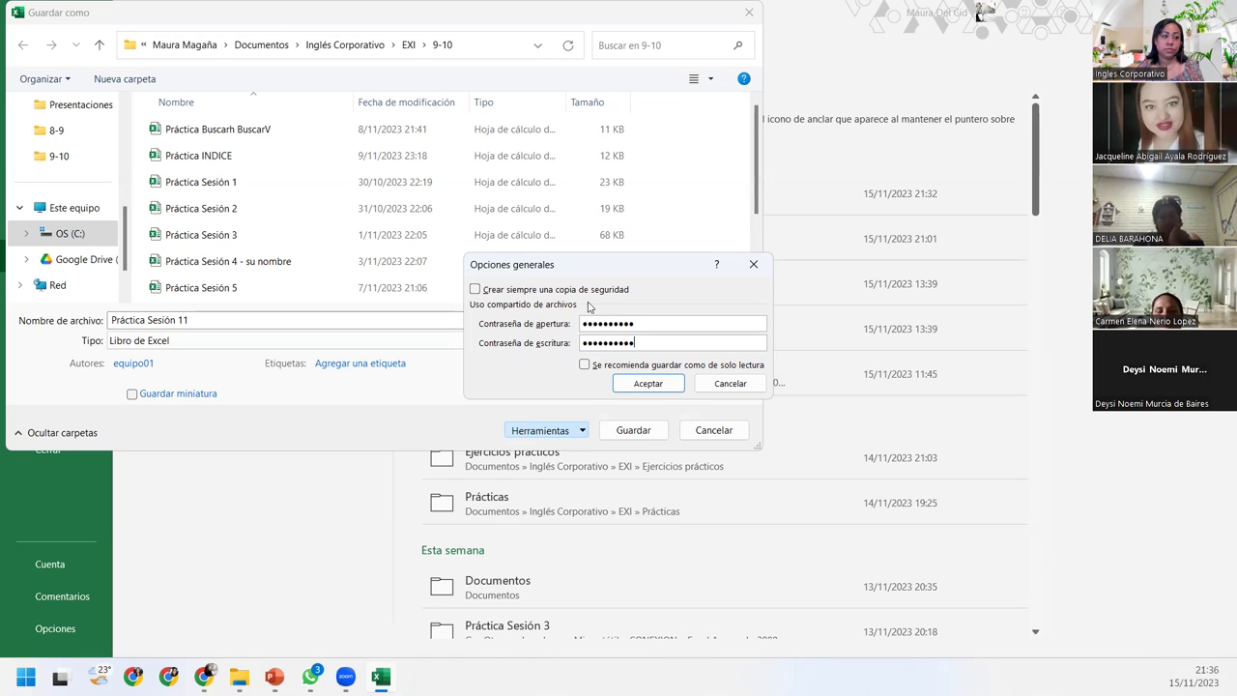
pyautogui.click(640, 385)
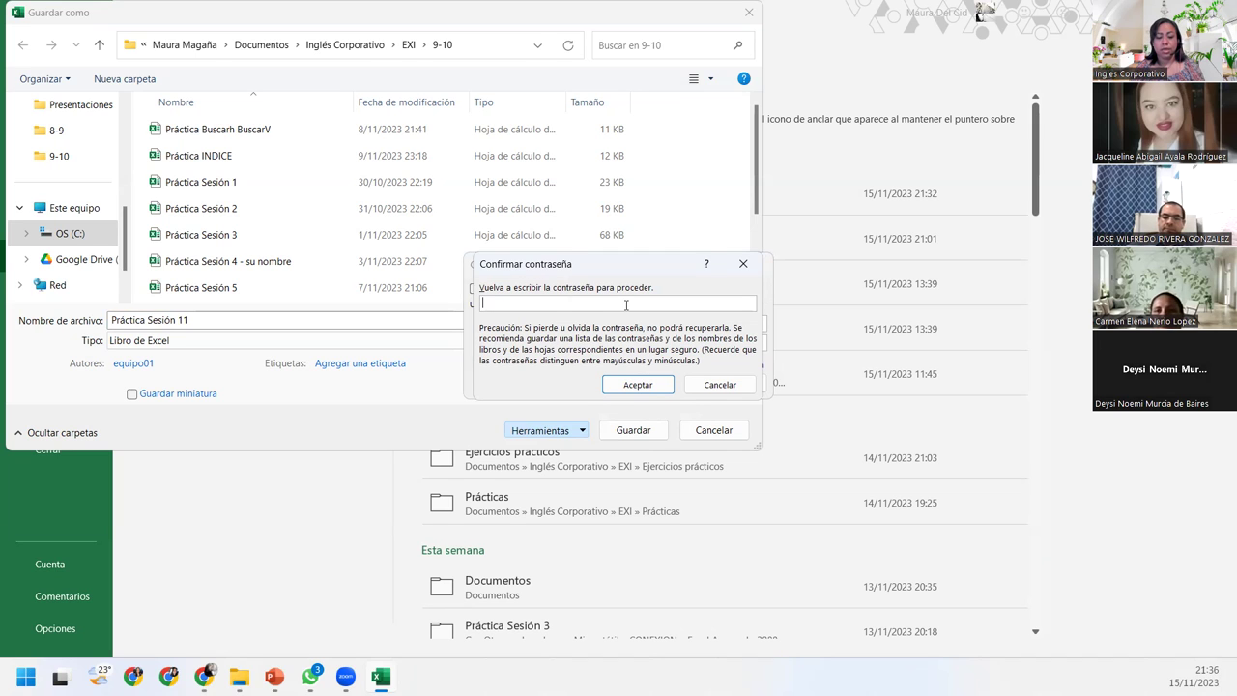
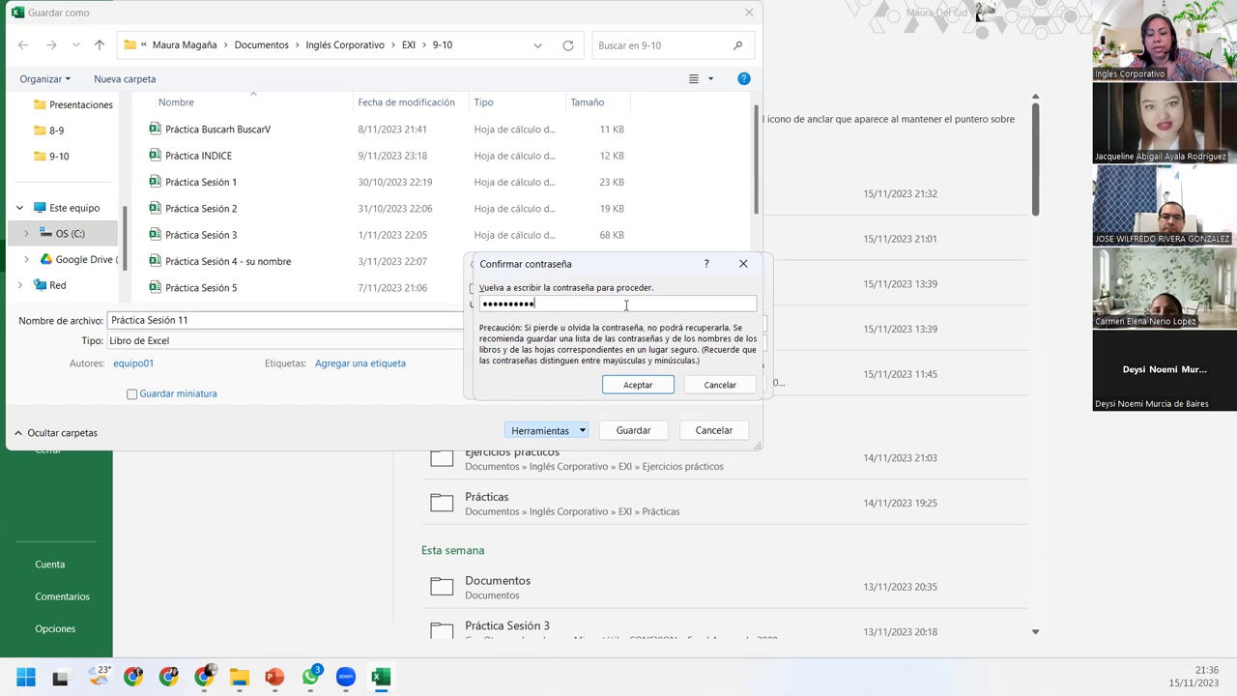
# Re-enter both passwords to confirm them
pyautogui.press('Return')
pyautogui.press('Return')
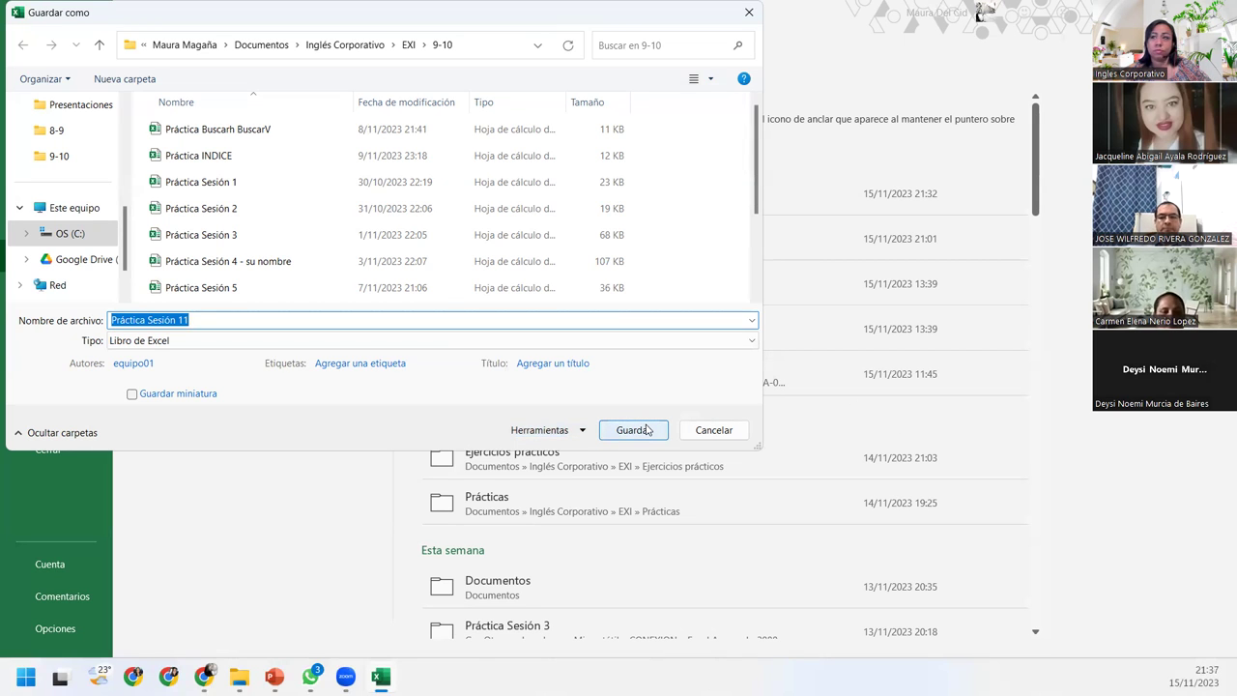
# Save as Práctica Sesión 11, close Excel, and open the file from the 9-10 folder
pyautogui.click(648, 429)
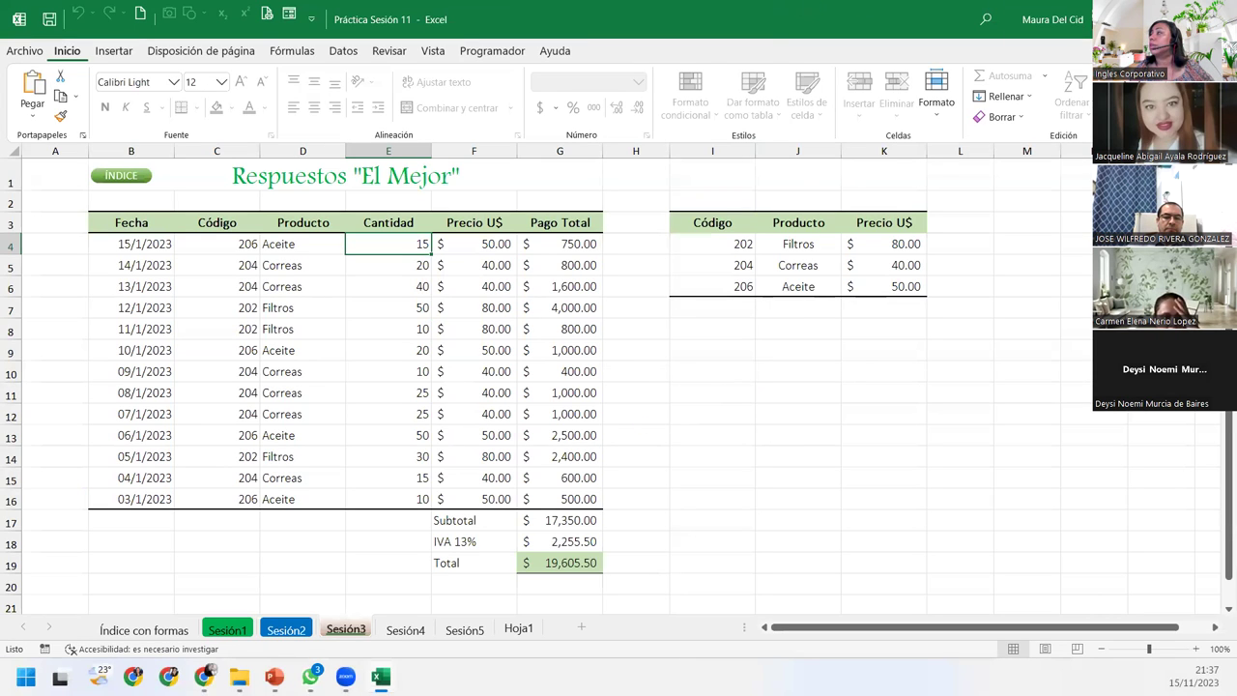
pyautogui.hotkey('alt', 'F4')
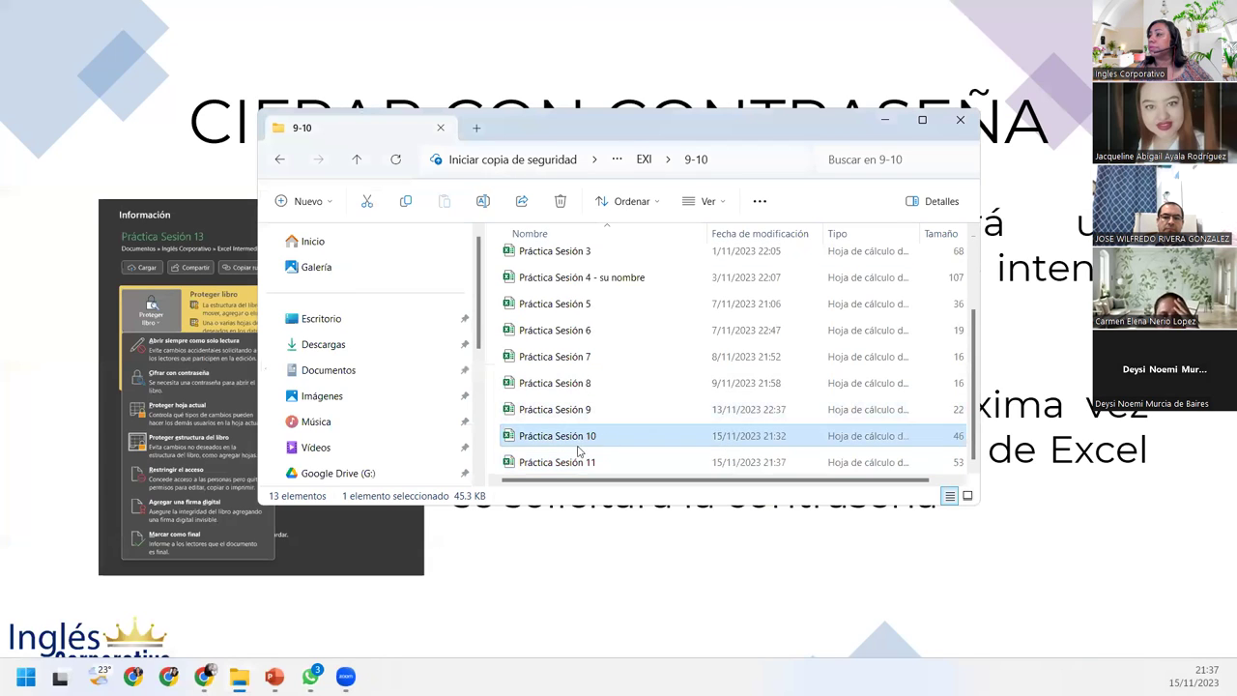
pyautogui.click(567, 460)
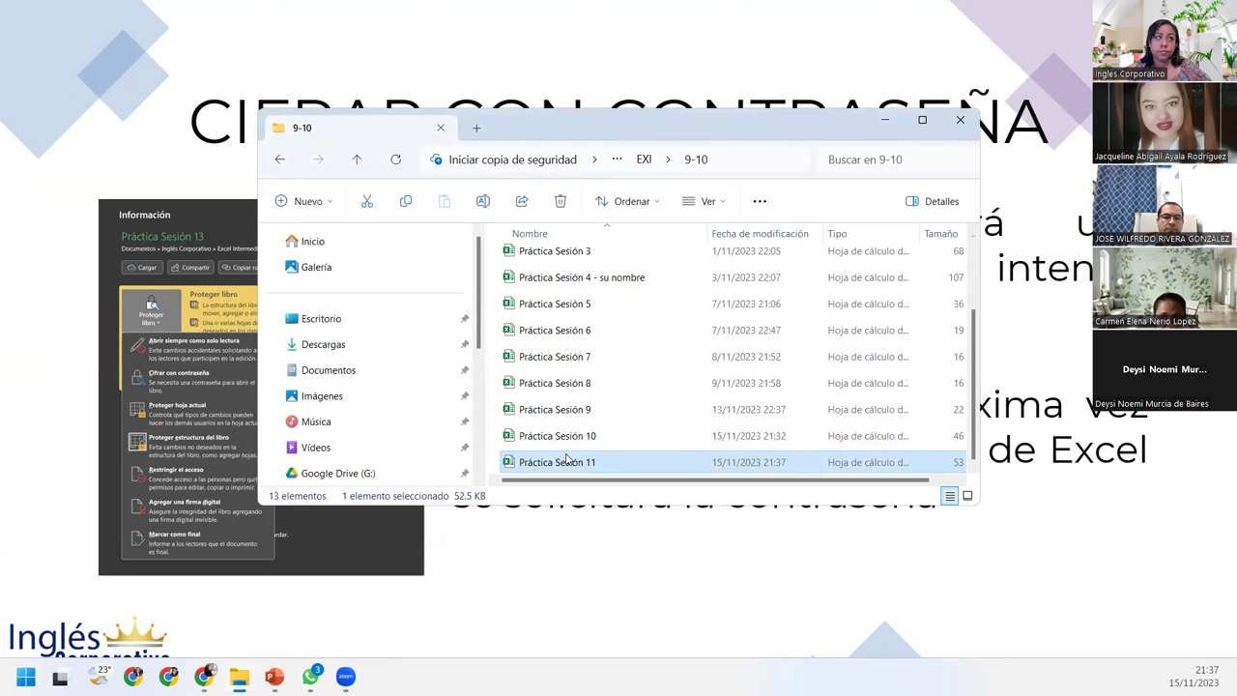
pyautogui.doubleClick(568, 460)
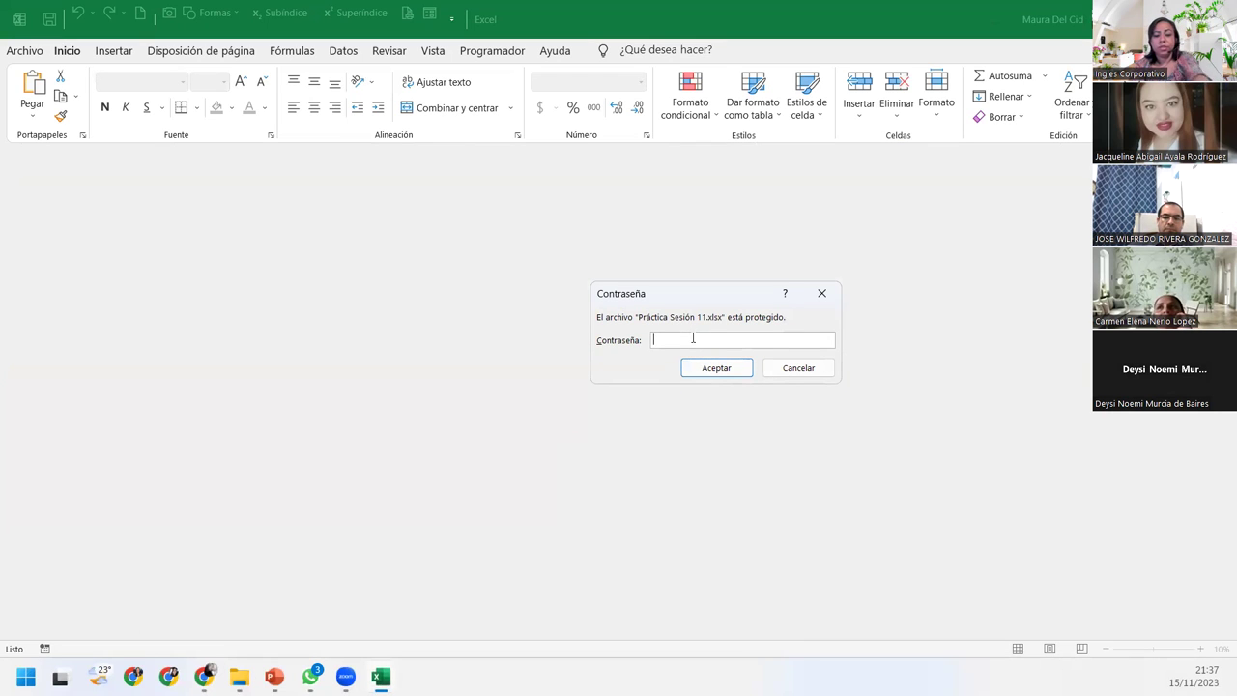
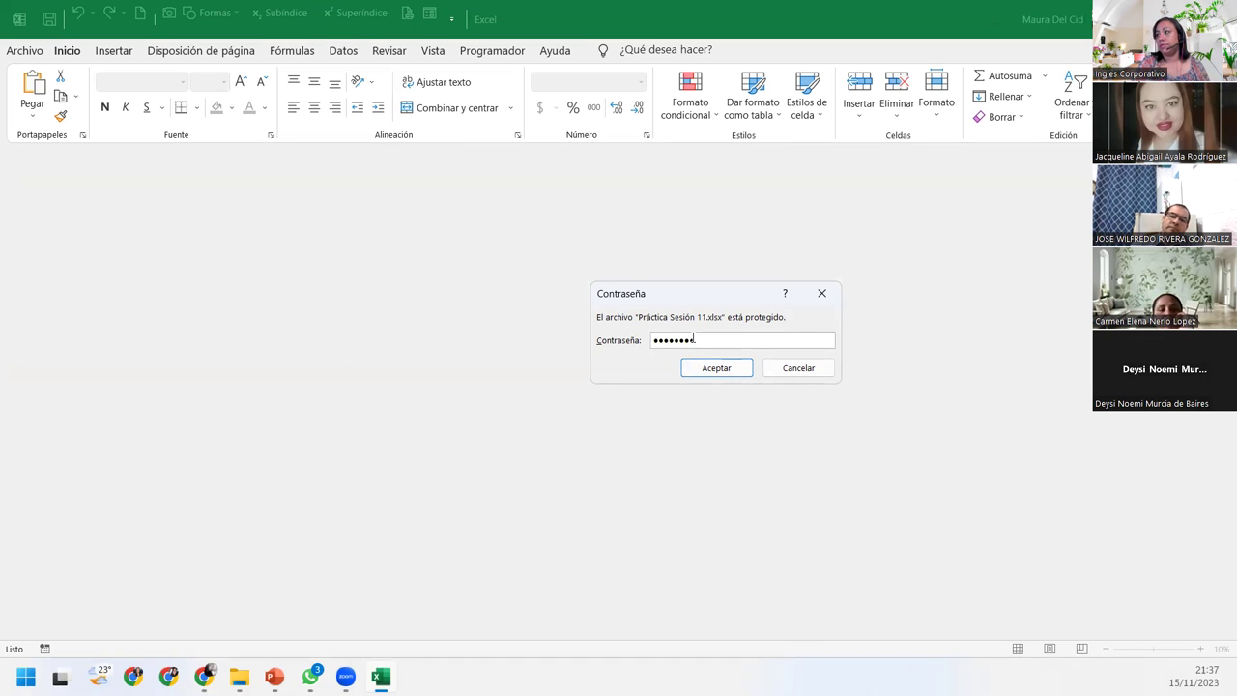
# Try an opening password for Práctica Sesión 11, then close Excel
pyautogui.press('Return')
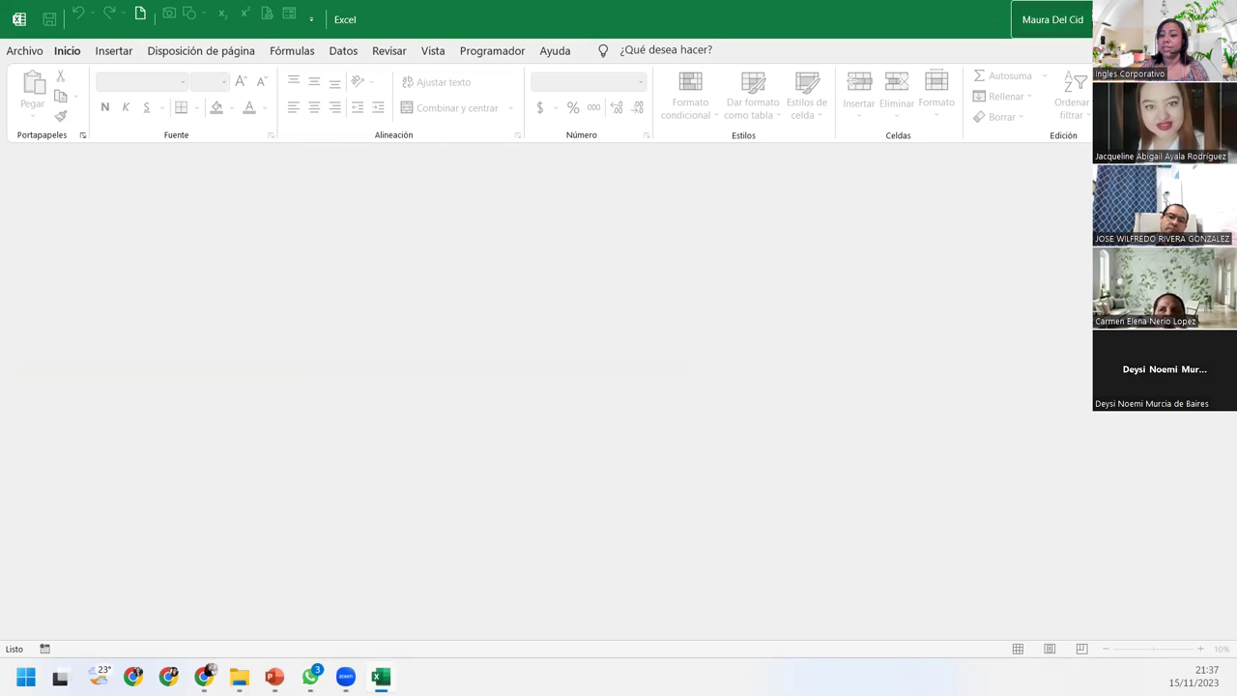
pyautogui.click(1220, 19)
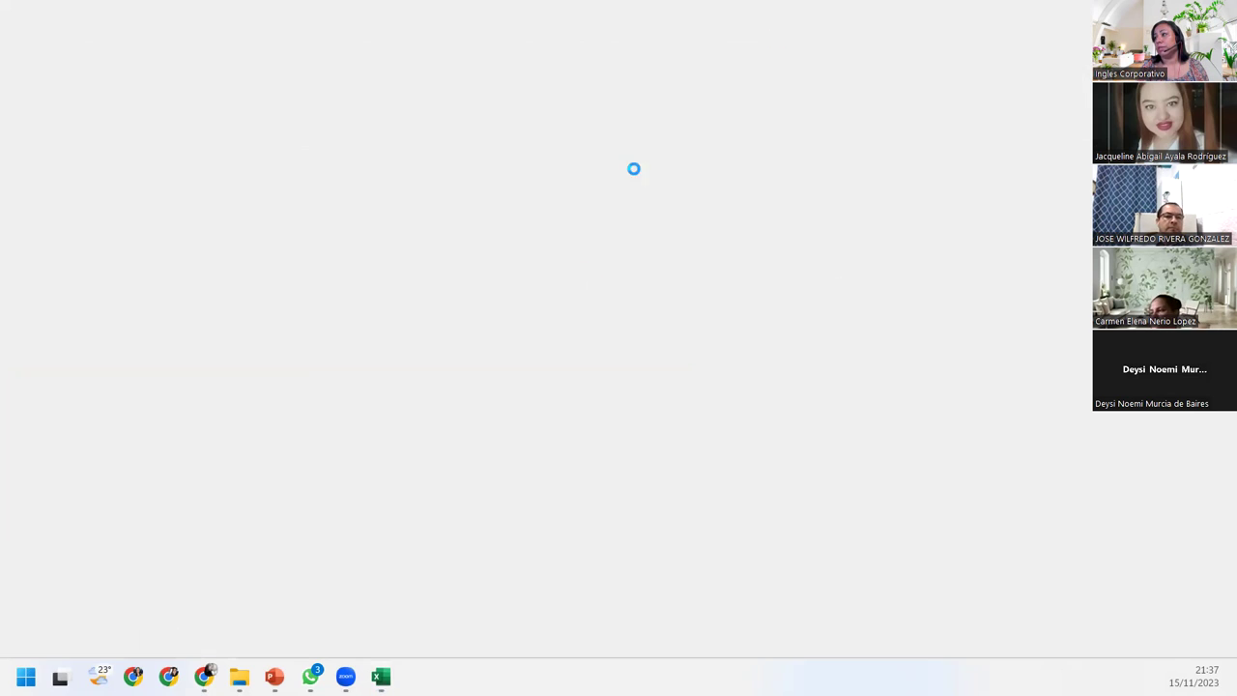
# Reopen Práctica Sesión 11 with the open password and choose Solo lectura after the write password fails
pyautogui.doubleClick(615, 470)
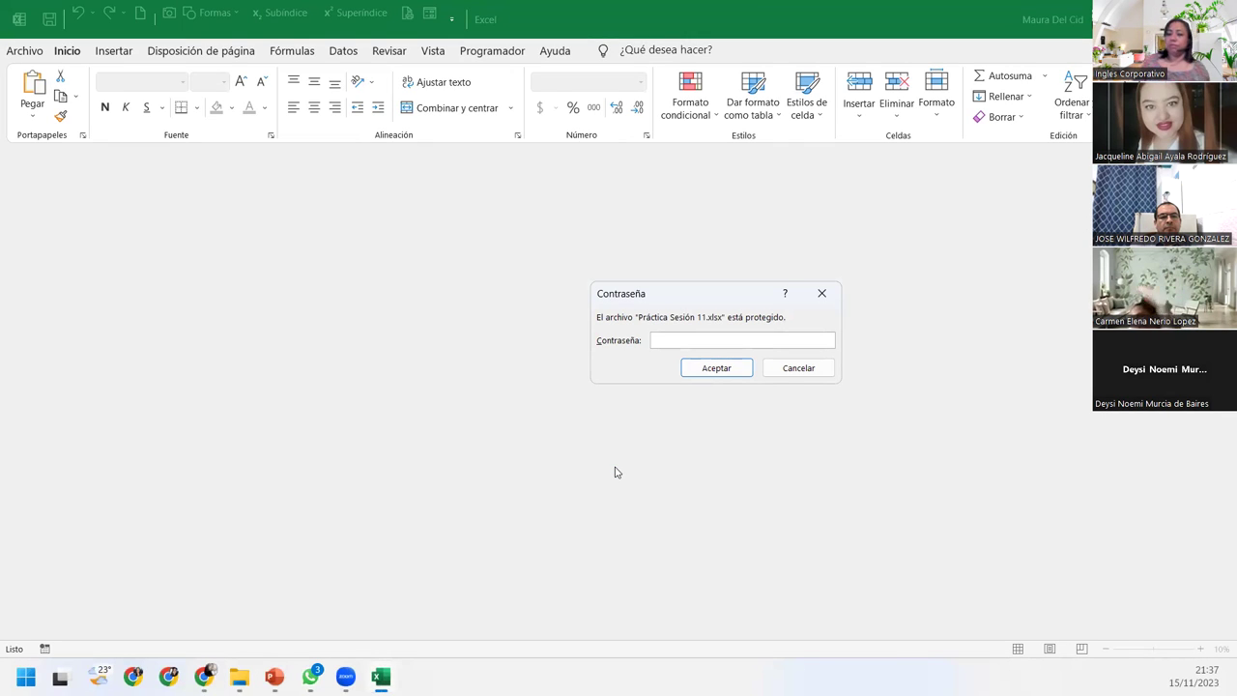
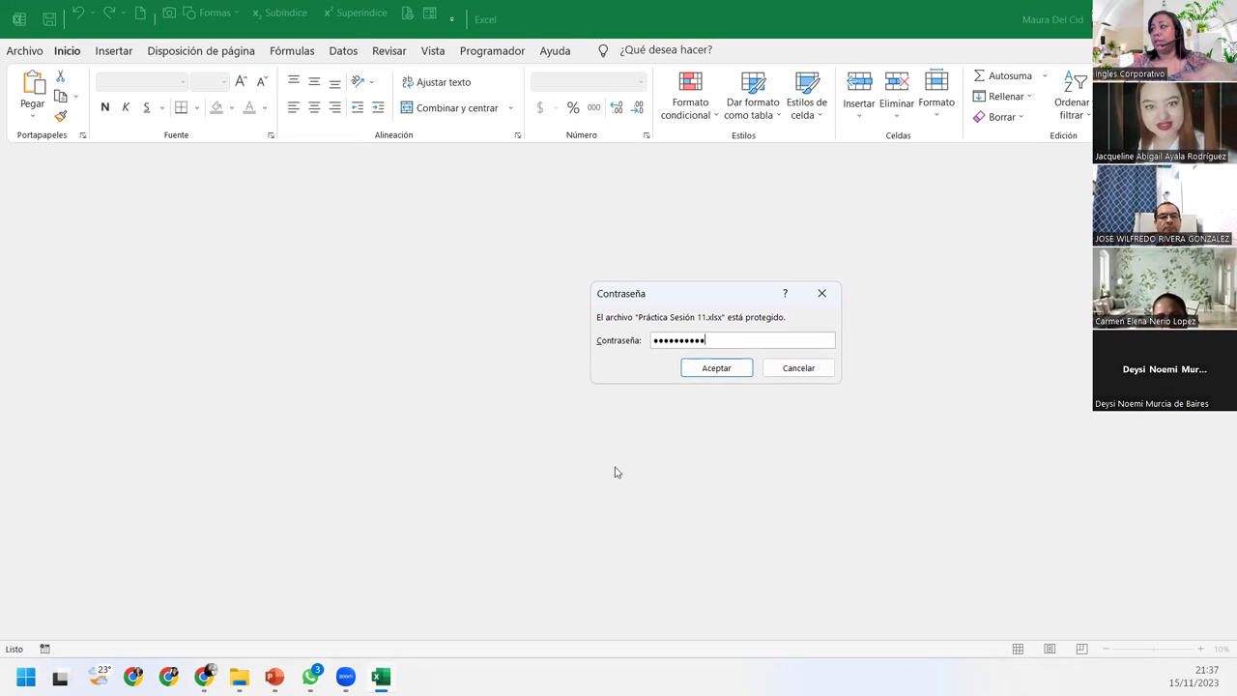
pyautogui.press('Return')
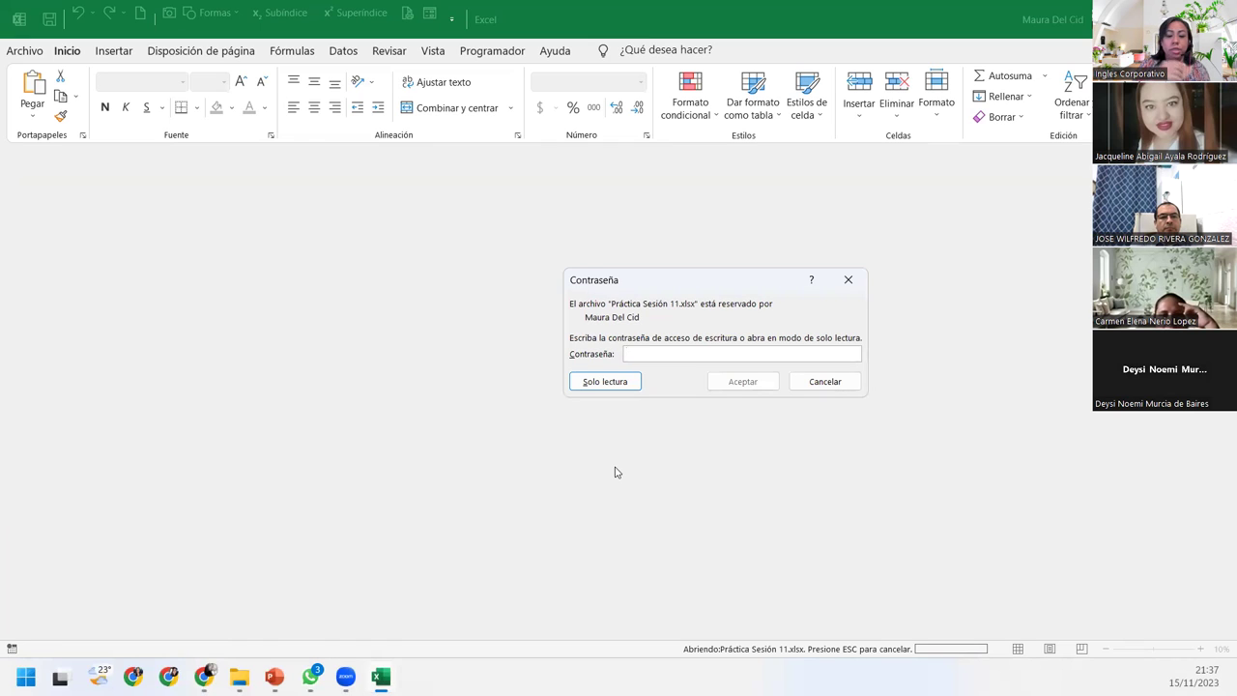
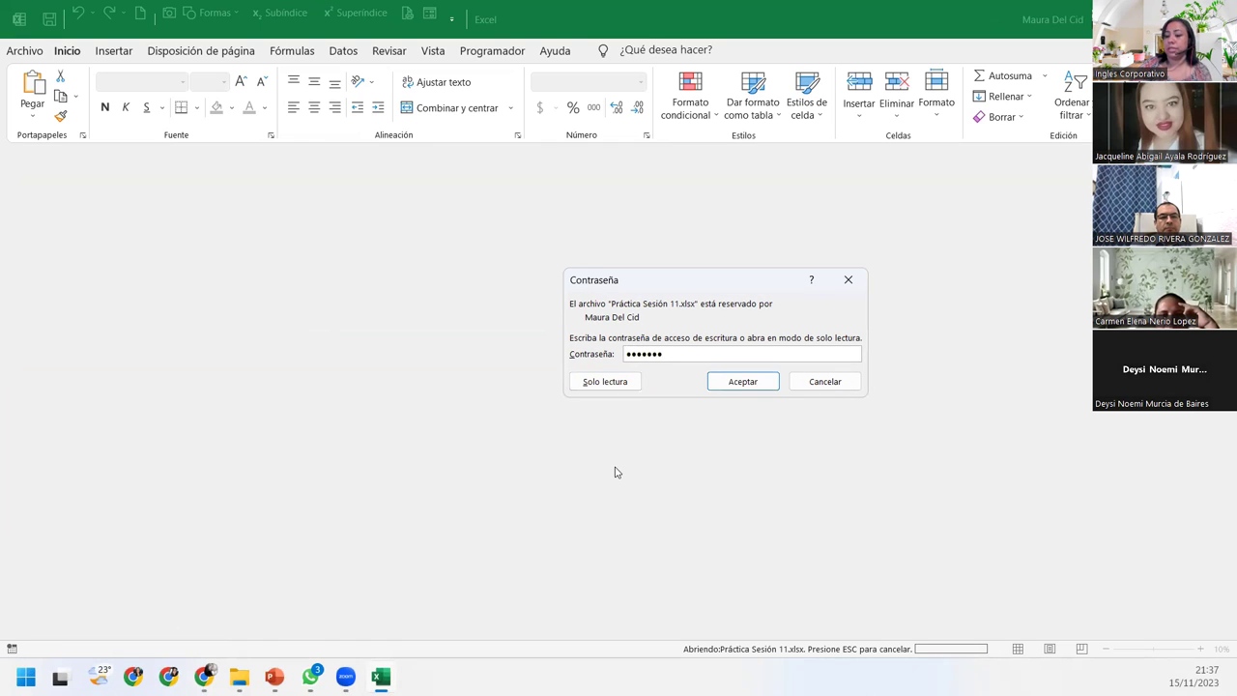
pyautogui.press('Return')
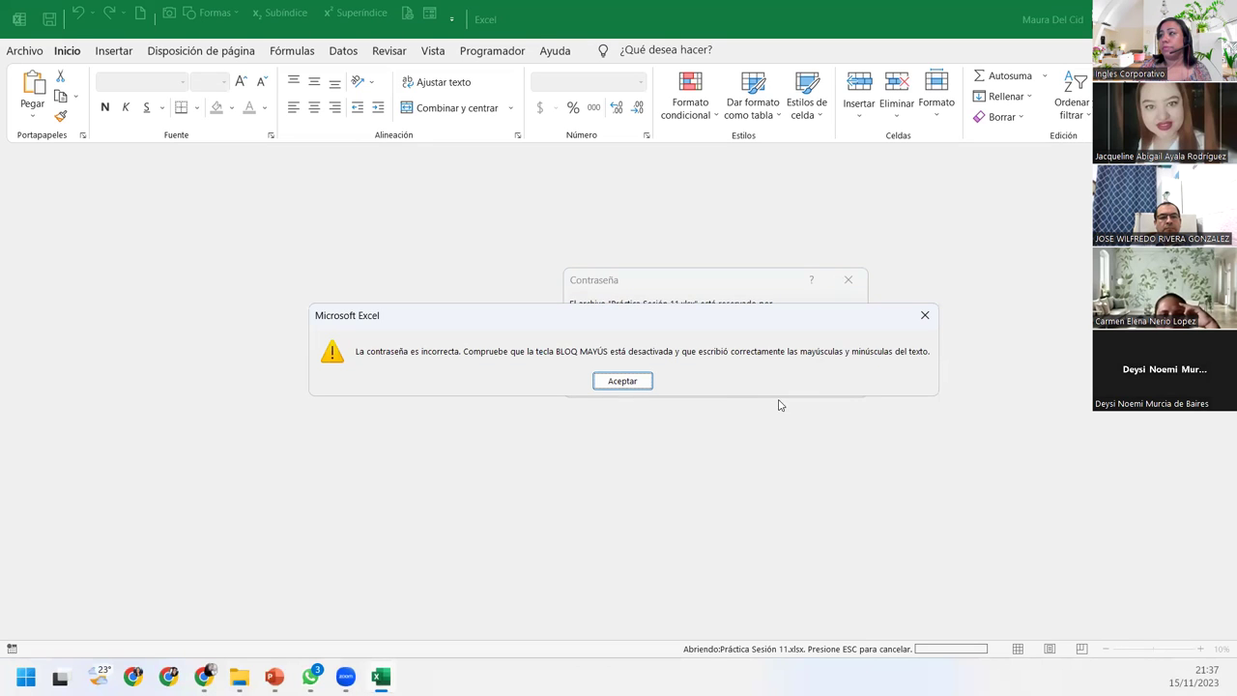
pyautogui.click(631, 386)
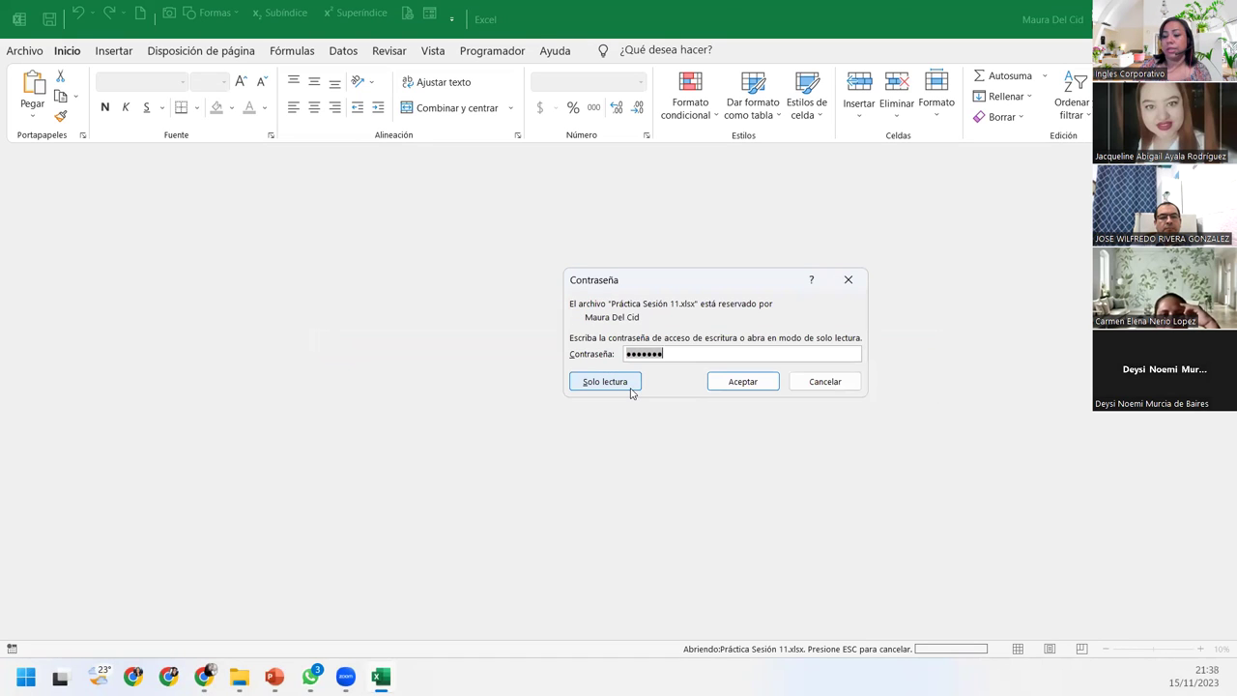
pyautogui.press('BackSpace')
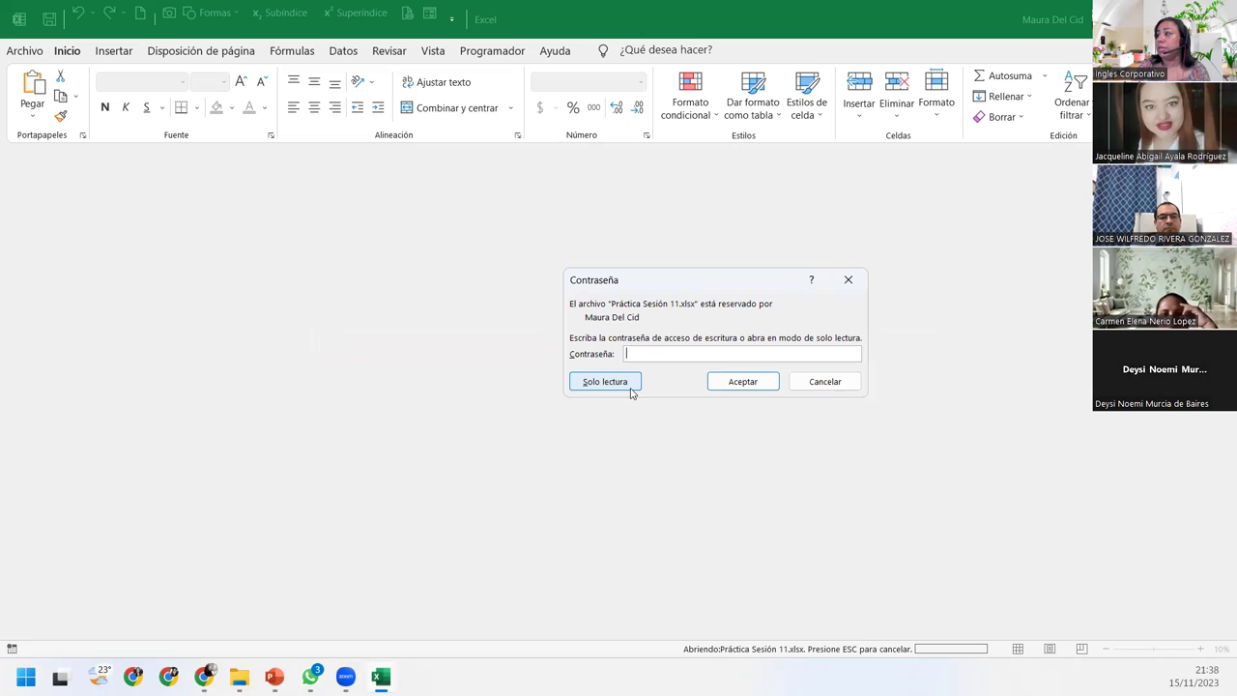
pyautogui.click(631, 389)
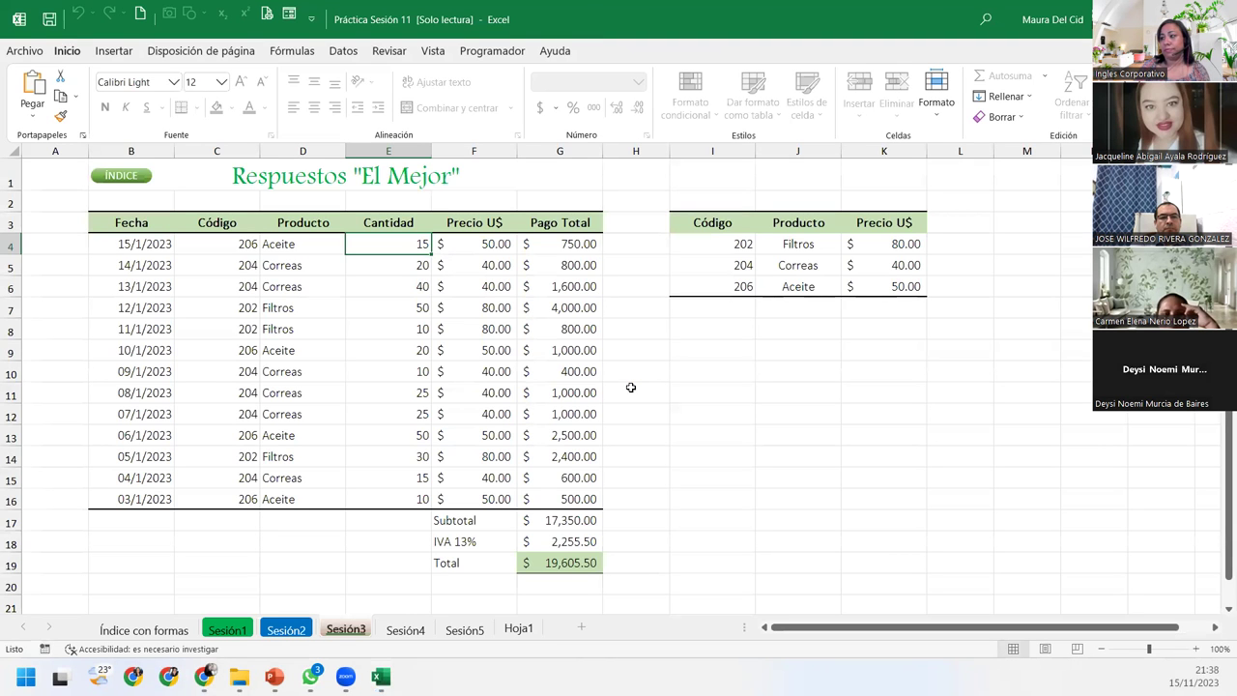
# Browse the Sesión4, Sesión5 and Hoja1 tabs, checking Hoja1's tab menu
pyautogui.click(405, 630)
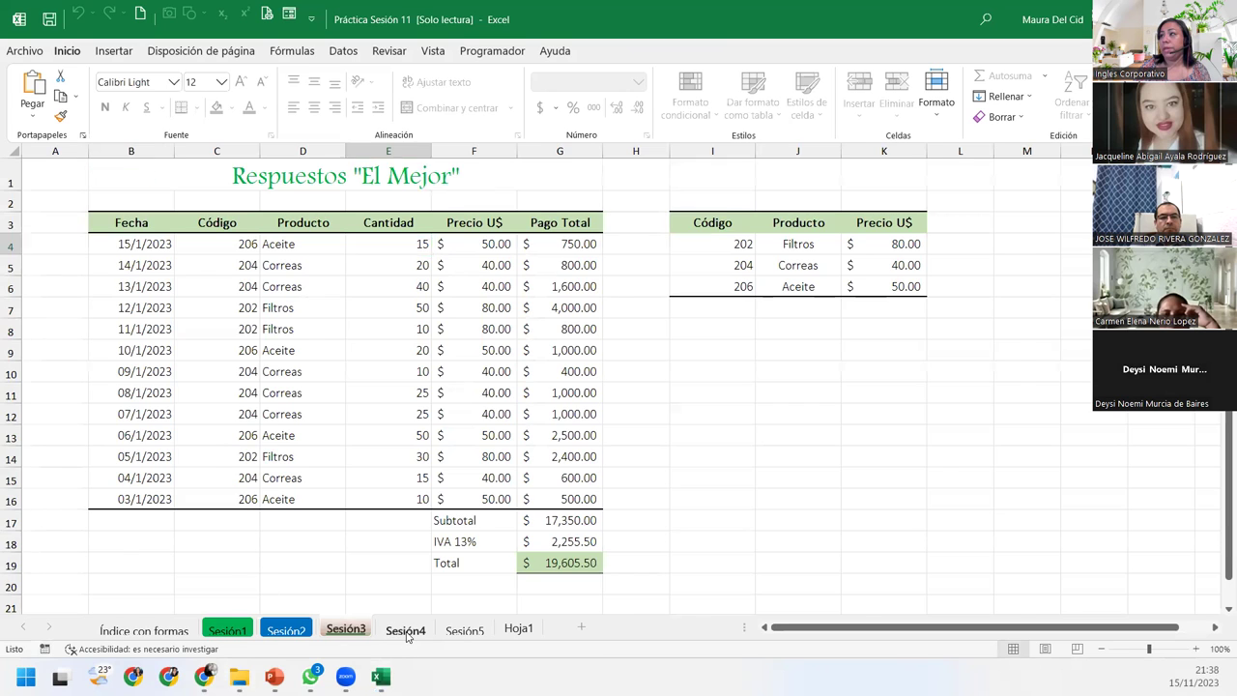
pyautogui.click(465, 630)
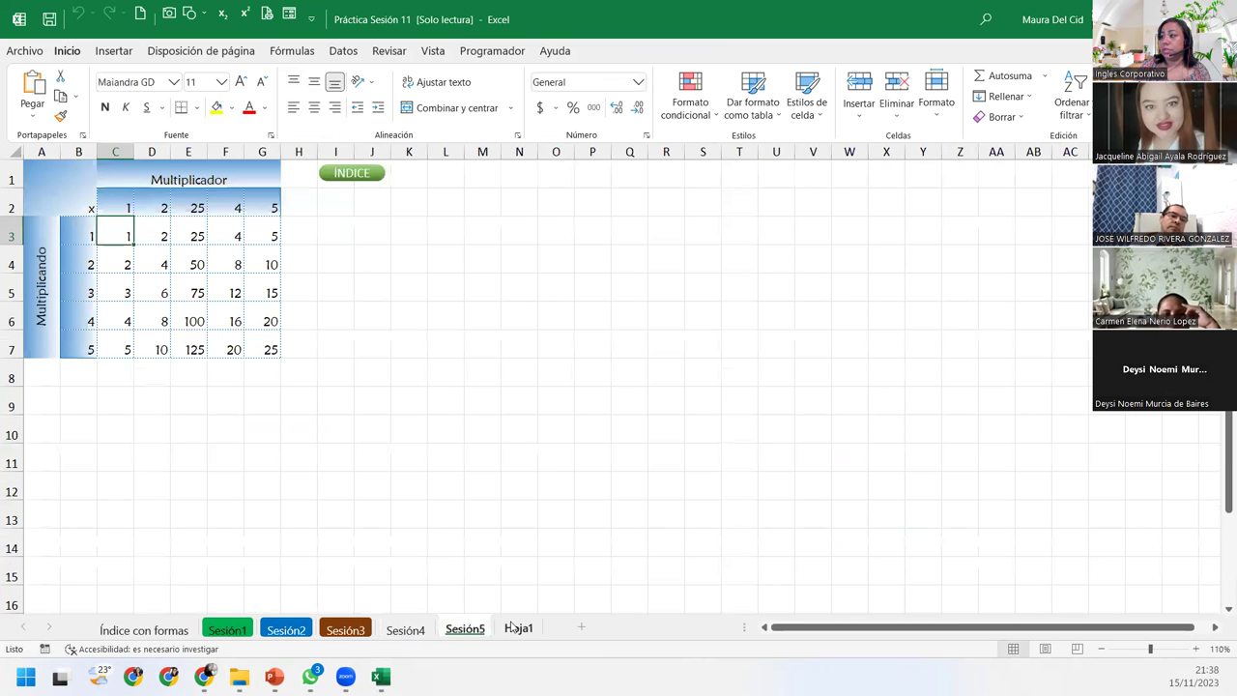
pyautogui.click(518, 628)
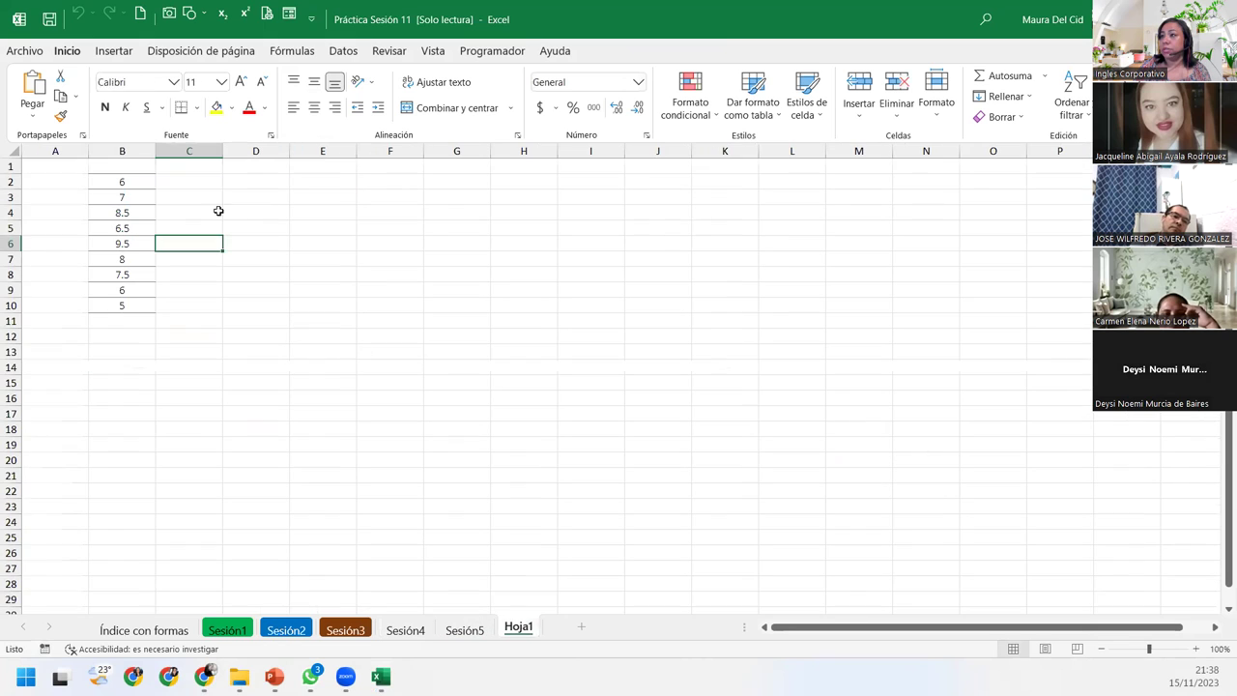
pyautogui.rightClick(518, 630)
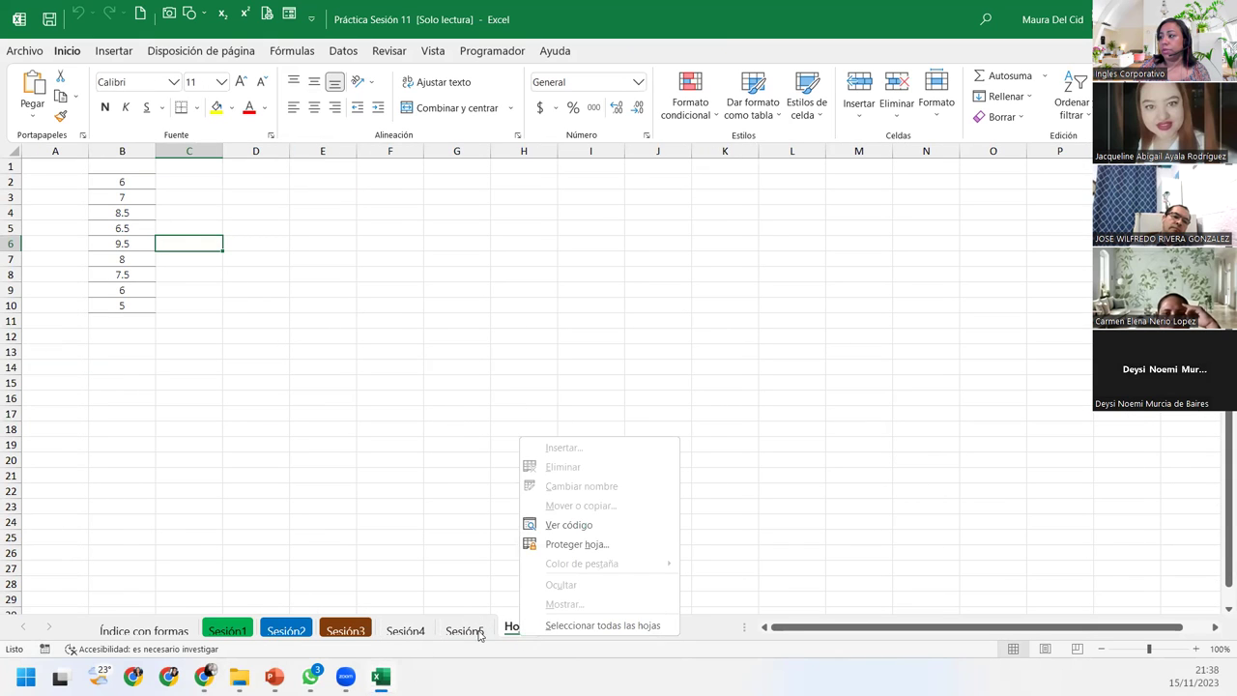
pyautogui.press('Escape')
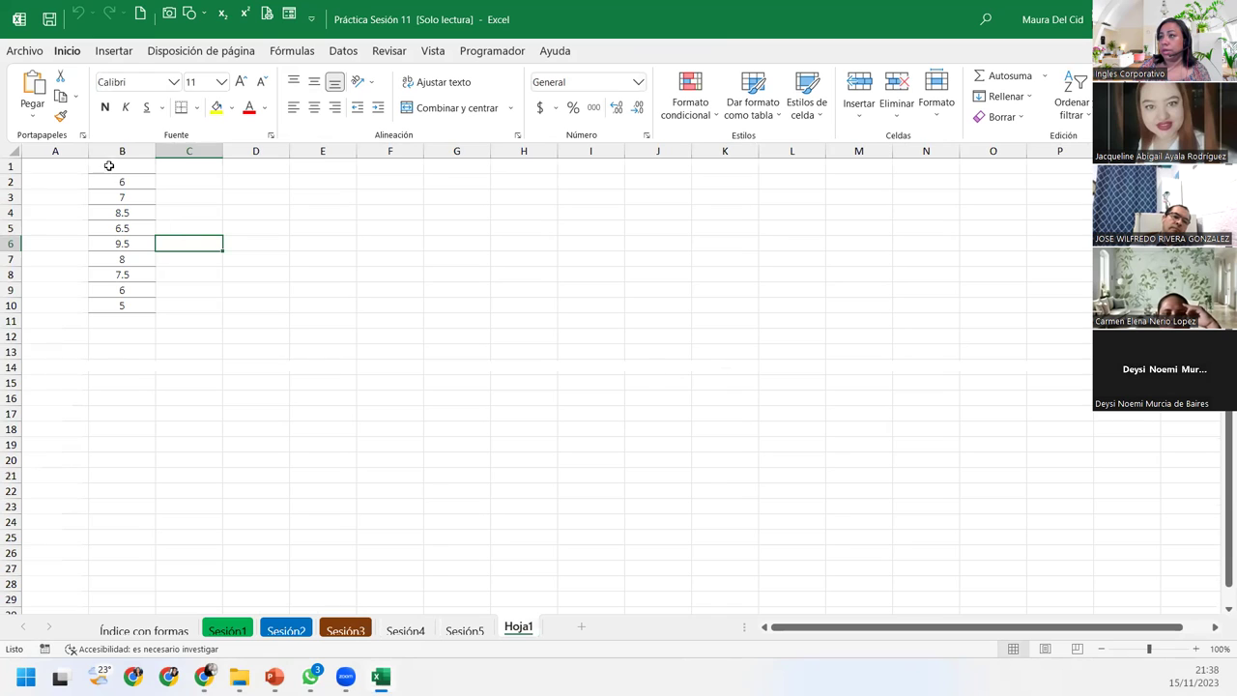
# Fill B2:B10 yellow and try saving, dismissing the read-only warning
pyautogui.moveTo(105, 183); pyautogui.dragTo(122, 305)
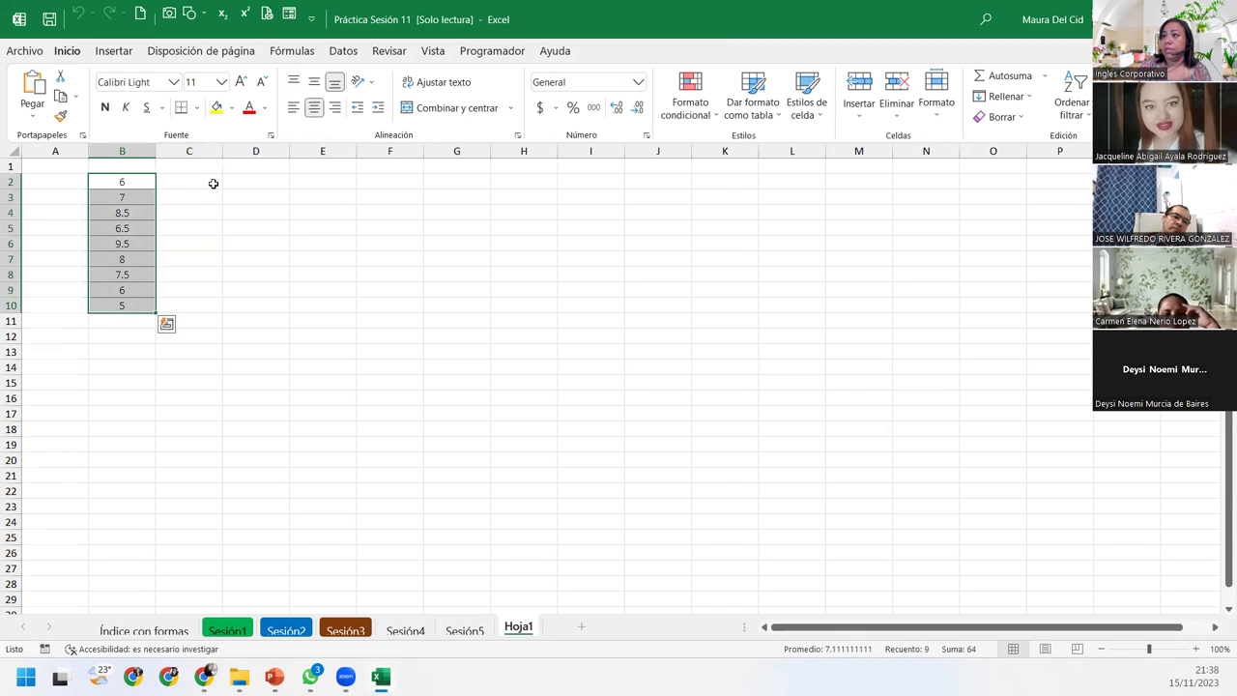
pyautogui.click(216, 107)
pyautogui.click(188, 196)
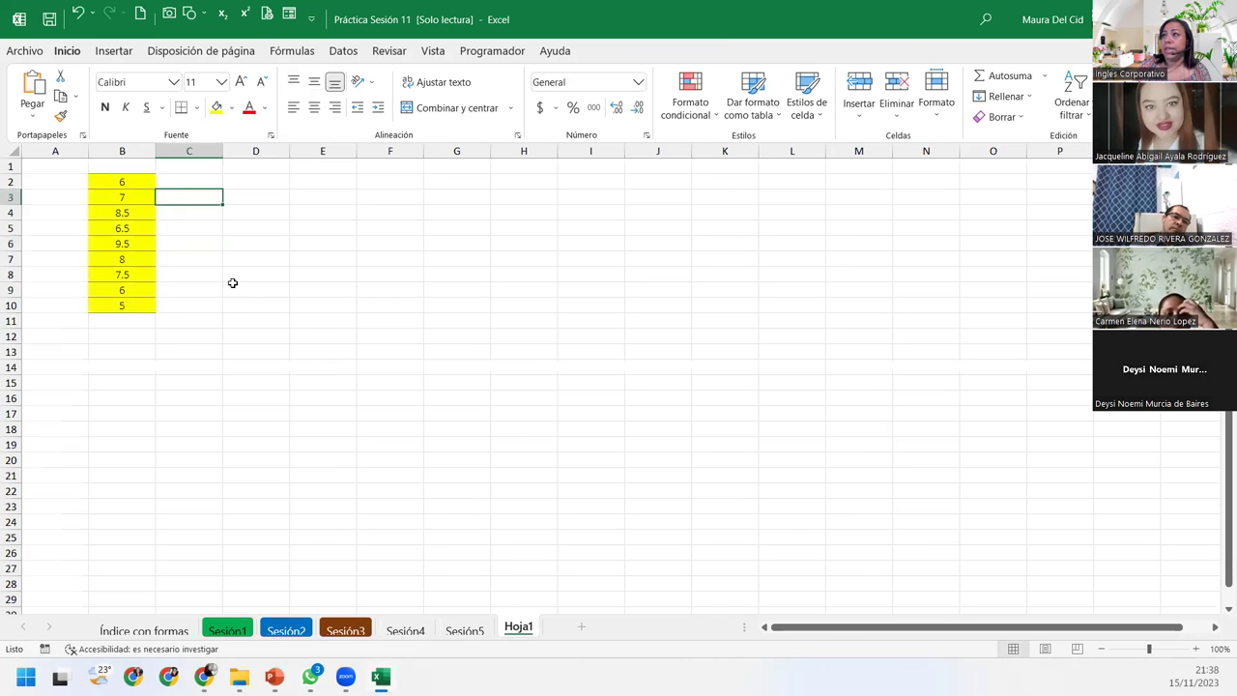
pyautogui.click(48, 18)
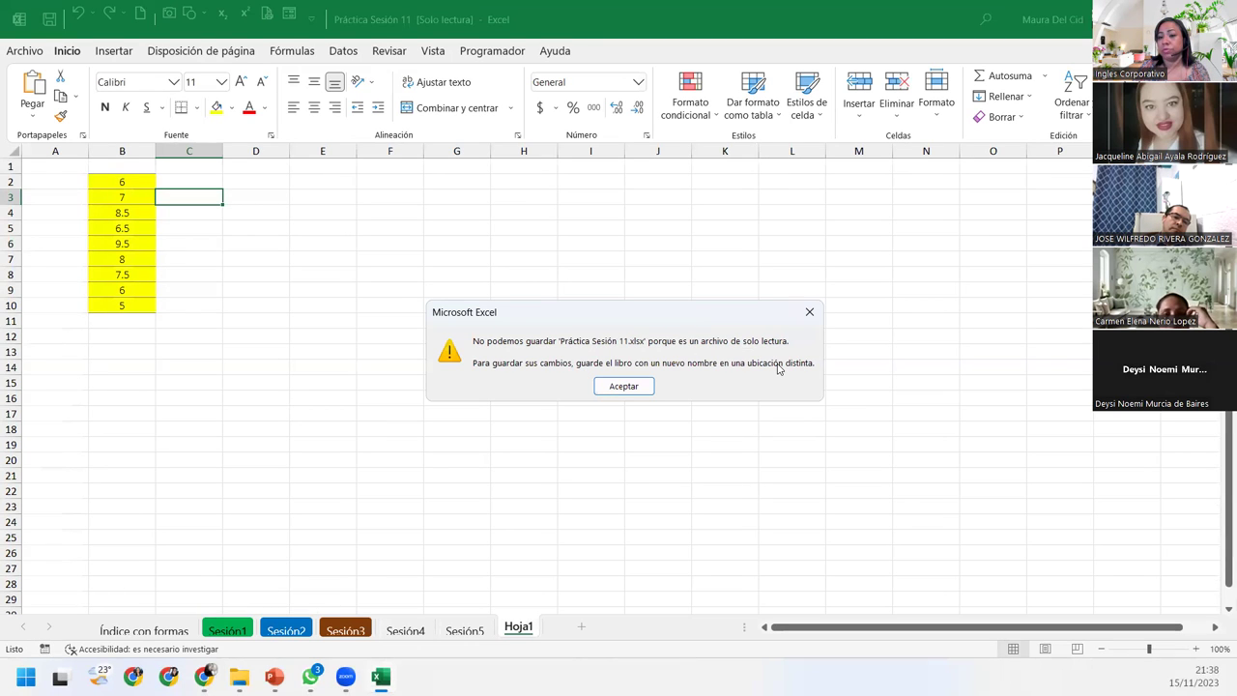
pyautogui.click(626, 386)
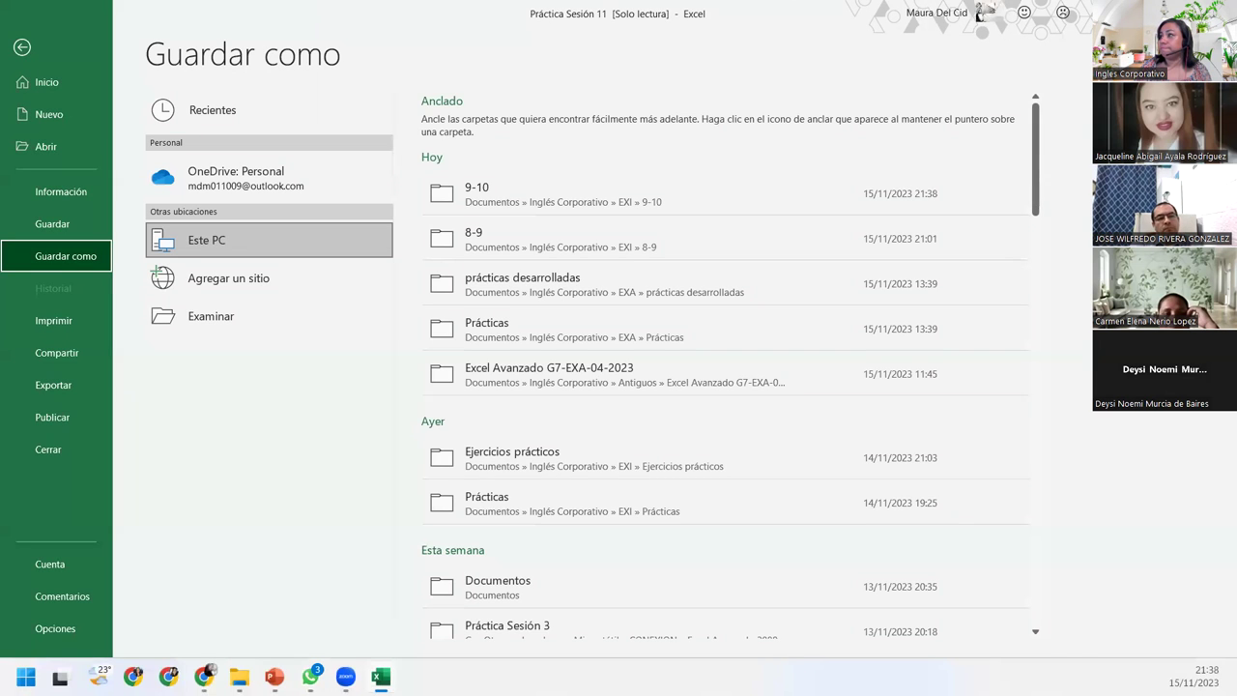
# Close without saving, then reopen Práctica Sesión 11 entering the opening and write-access passwords
pyautogui.hotkey('ctrl', 'w')
pyautogui.click(588, 365)
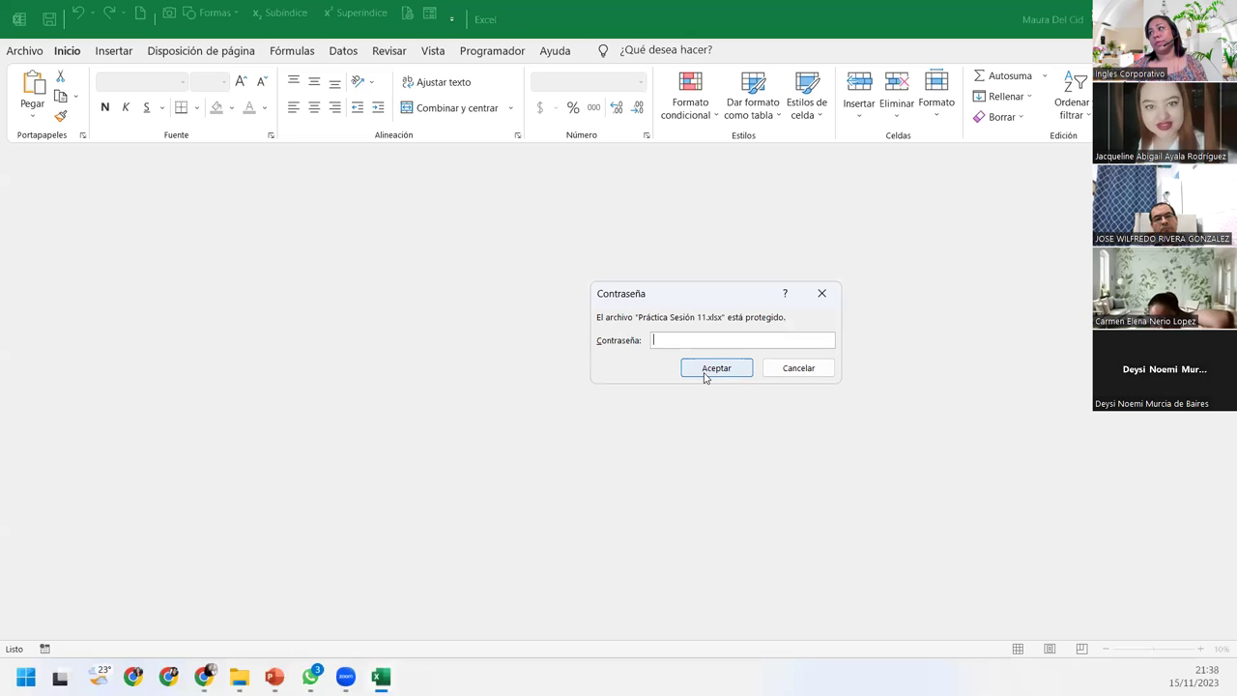
pyautogui.write('**********')
pyautogui.click(705, 368)
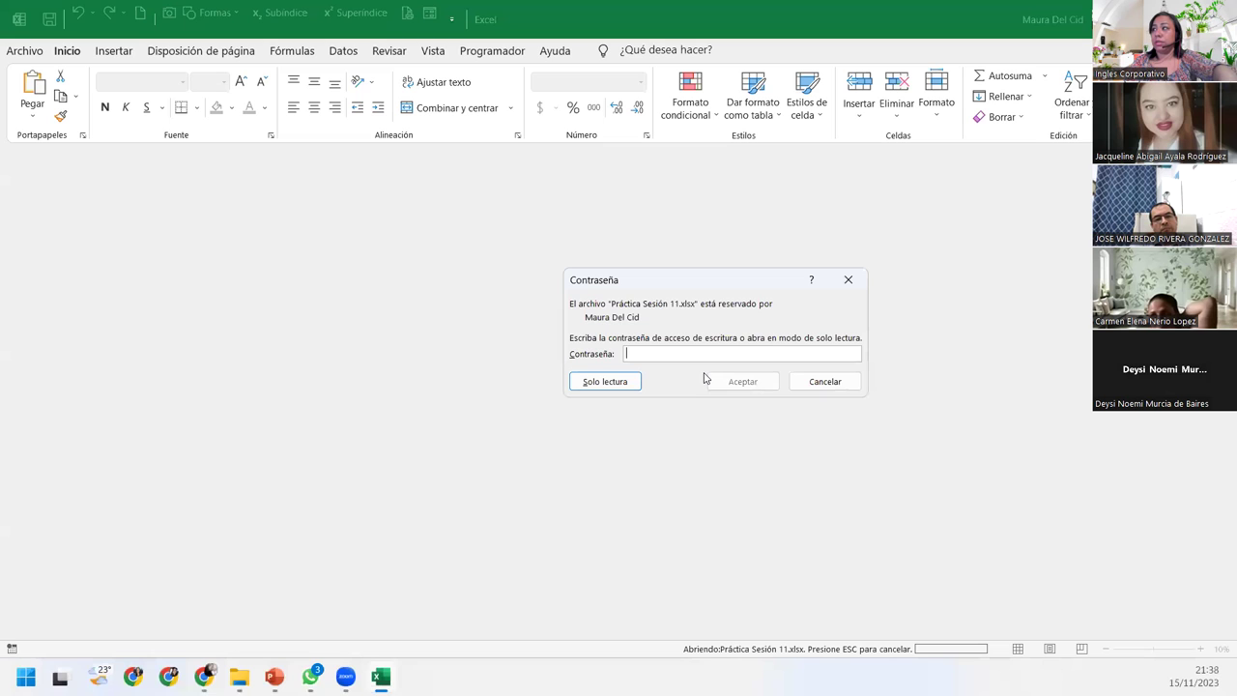
pyautogui.write('**********')
pyautogui.press('Return')
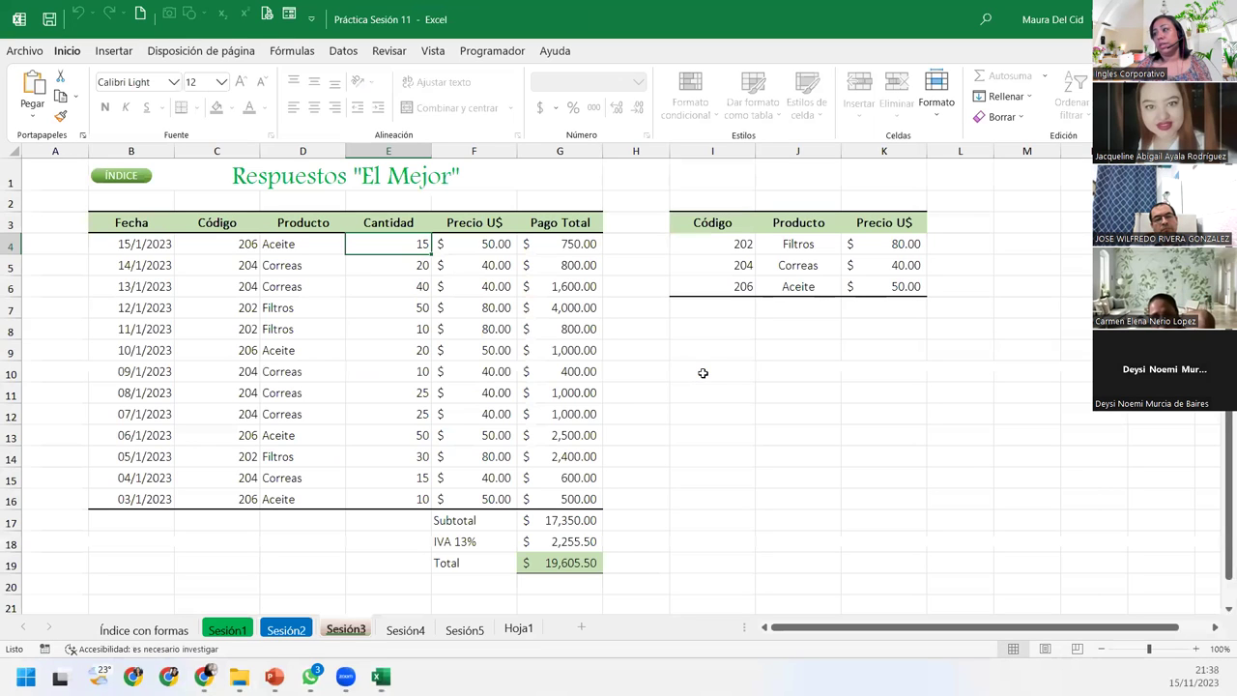
# On Hoja1, fill the grades B2:B10 yellow, then close Excel keeping the change
pyautogui.click(519, 628)
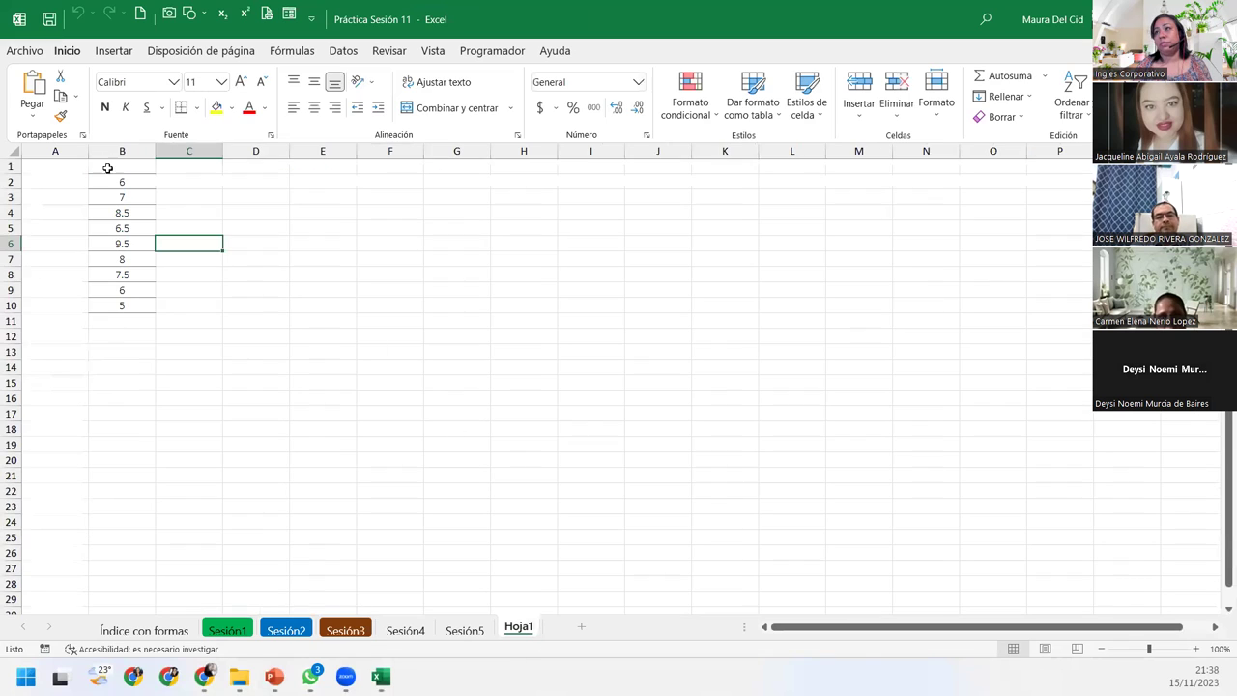
pyautogui.click(114, 183)
pyautogui.moveTo(115, 203); pyautogui.dragTo(122, 306)
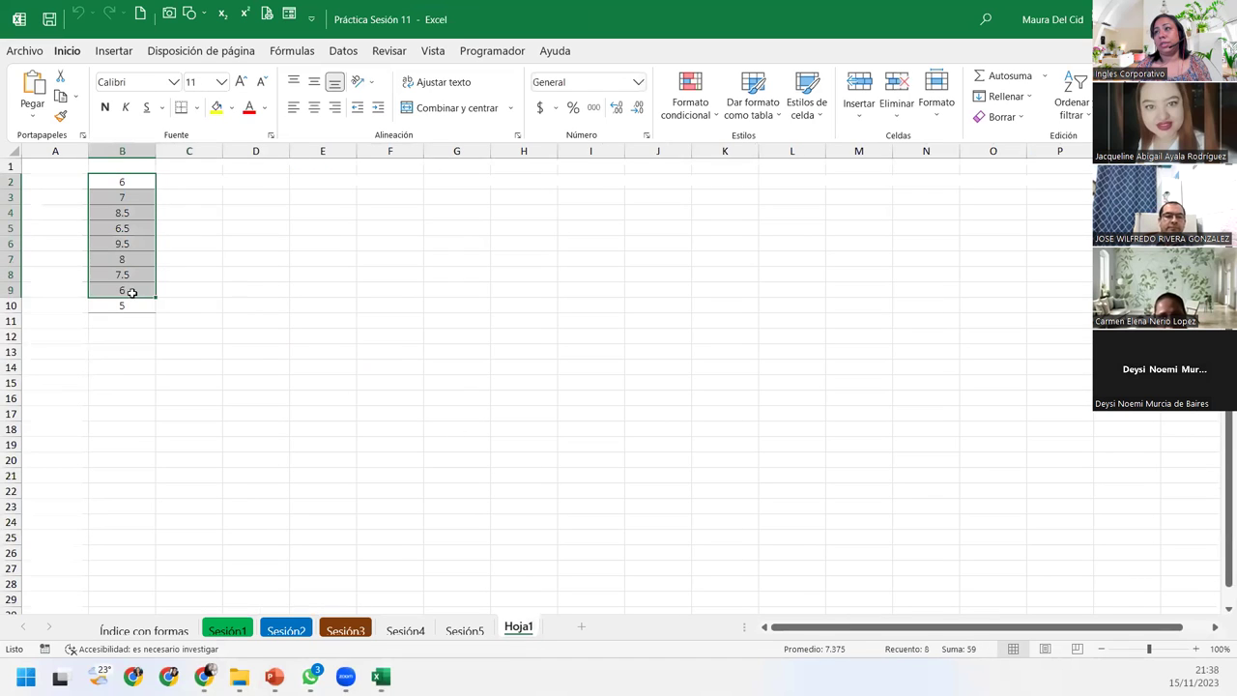
pyautogui.click(217, 107)
pyautogui.click(118, 275)
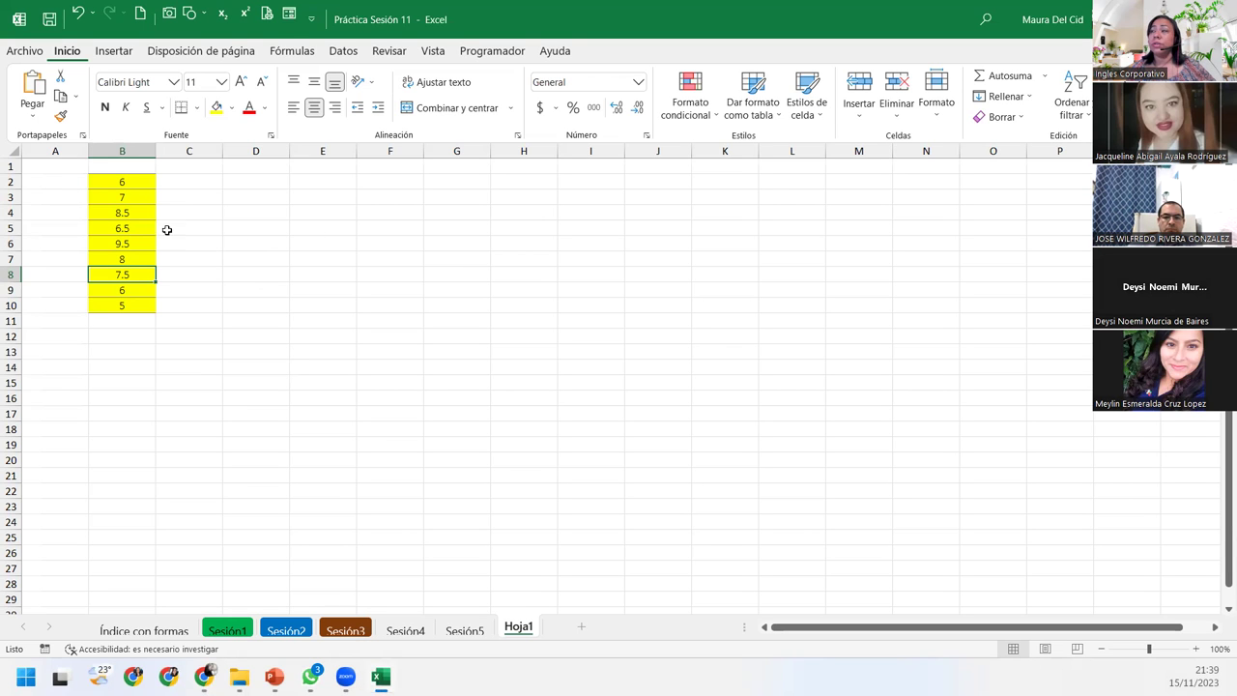
pyautogui.hotkey('alt', 'F4')
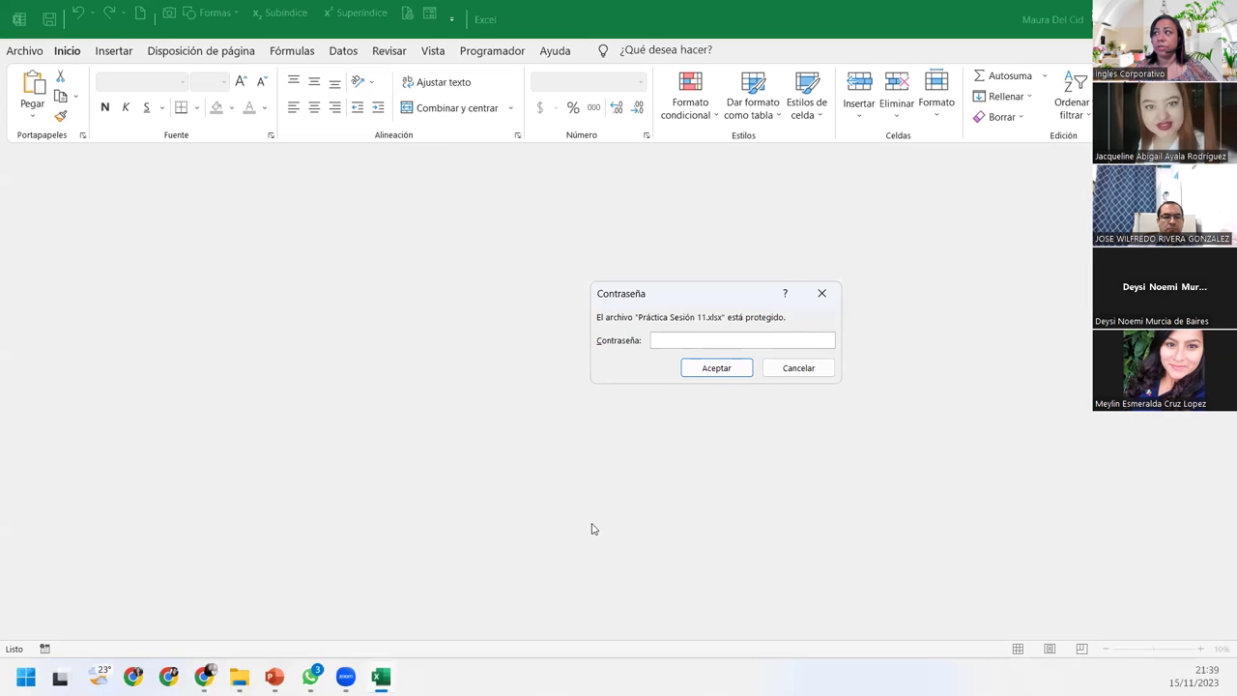
# Enter the opening password and the write-access password to reopen Práctica Sesión 11
pyautogui.click(665, 343)
pyautogui.write('xxxxxxxxxx')
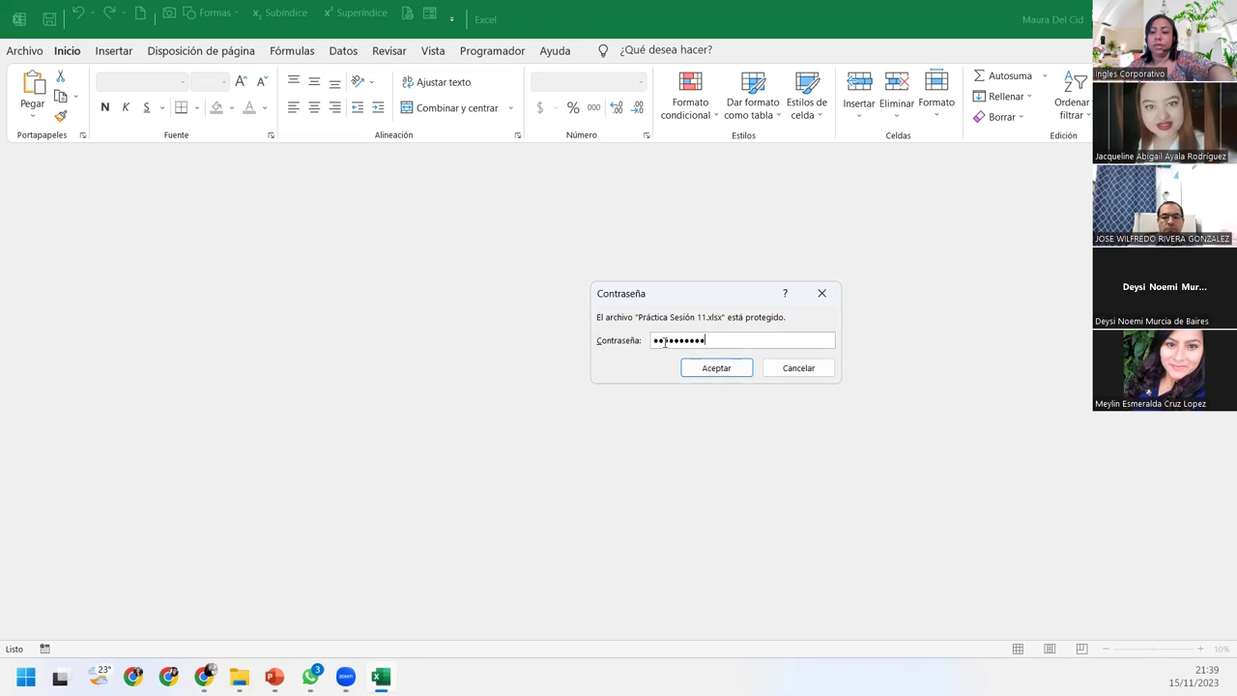
pyautogui.press('Return')
pyautogui.write('xxxxxxxxx')
pyautogui.press('Return')
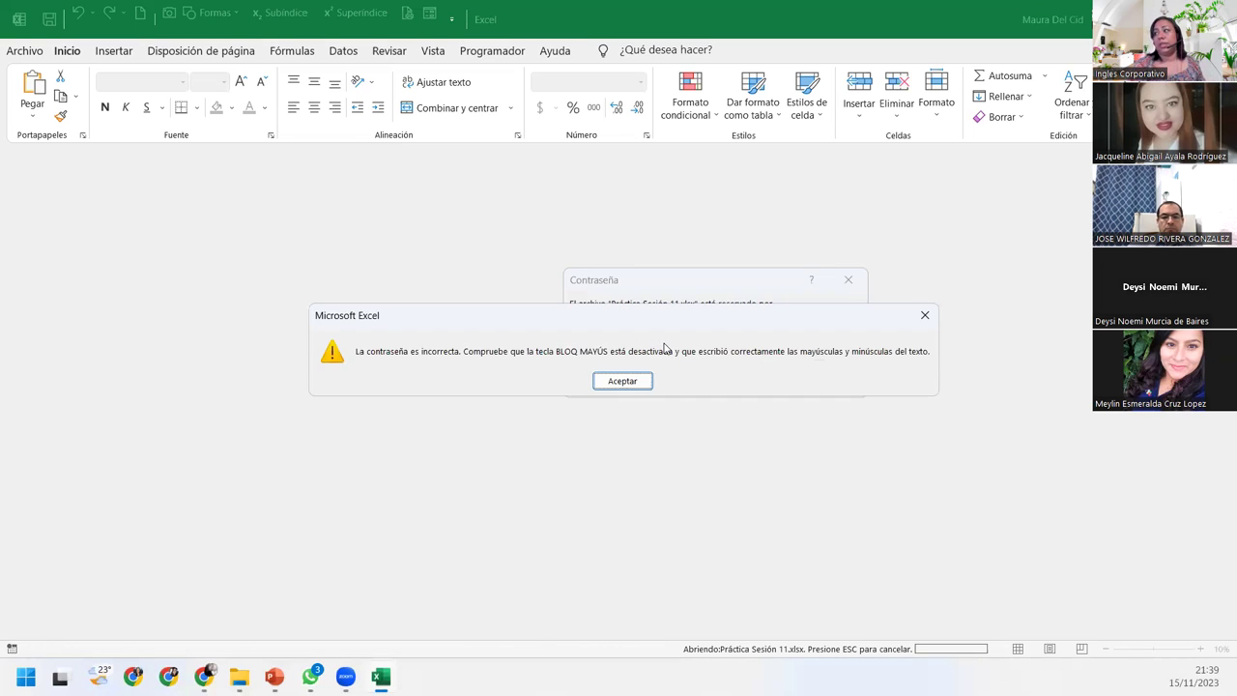
# After the incorrect-password warning, re-enter the write password, then select B3 and move to Sesión4
pyautogui.press('Return')
pyautogui.write('xxxxxxxxxx')
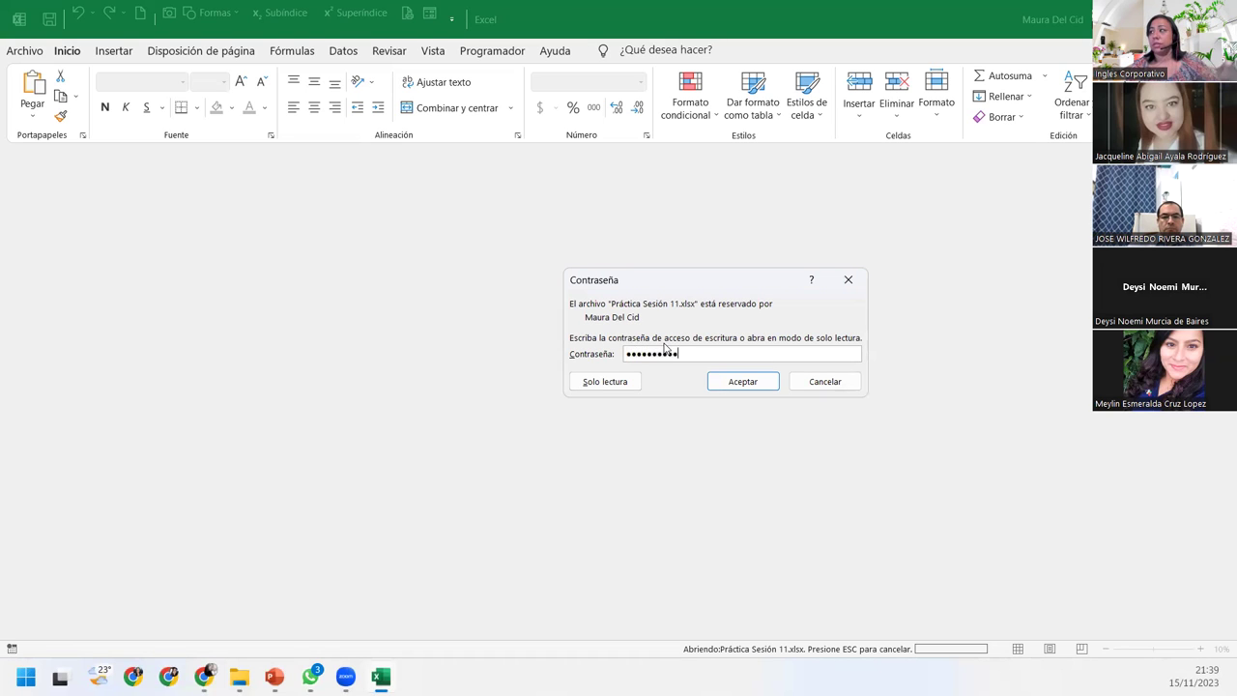
pyautogui.press('Return')
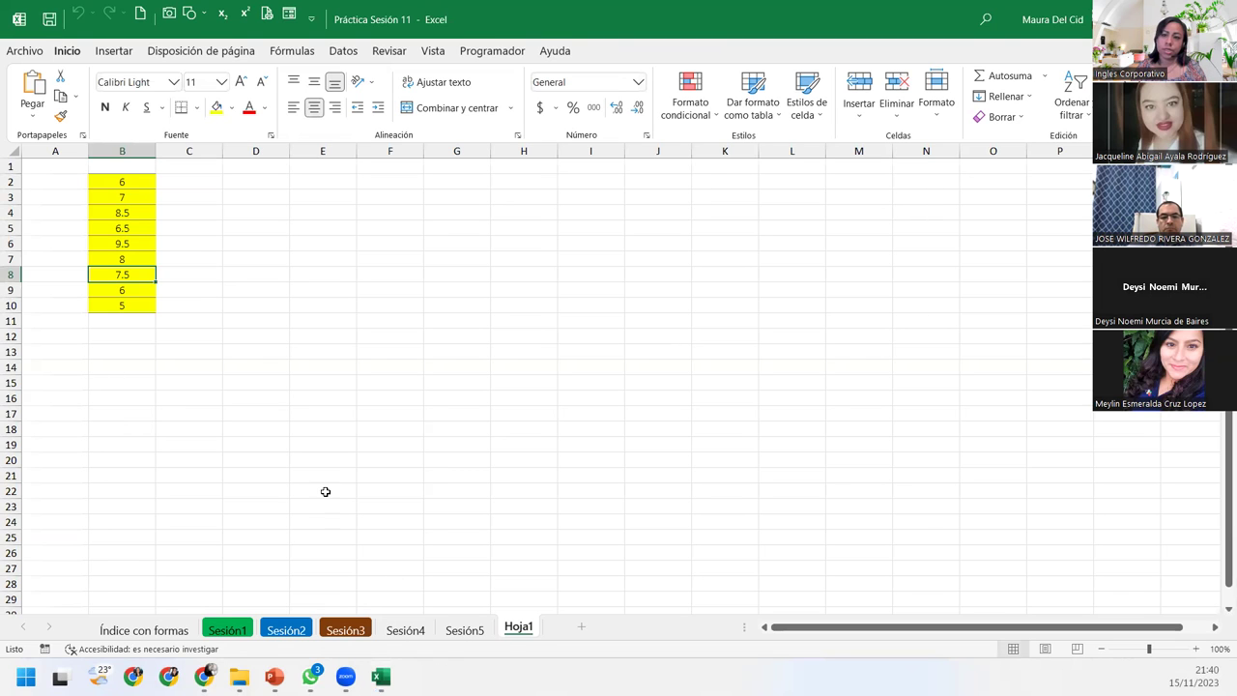
pyautogui.click(92, 197)
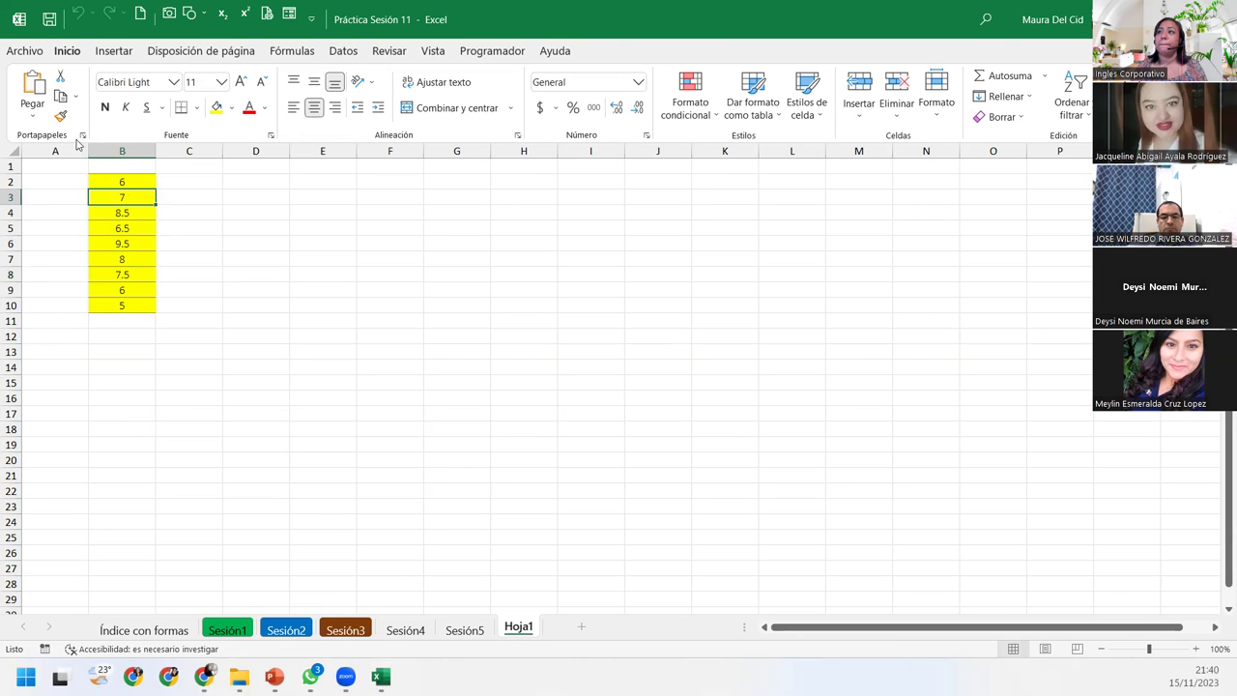
pyautogui.click(473, 632)
# Go to Índice con formas and check the Información page and its Proteger libro options
pyautogui.click(423, 632)
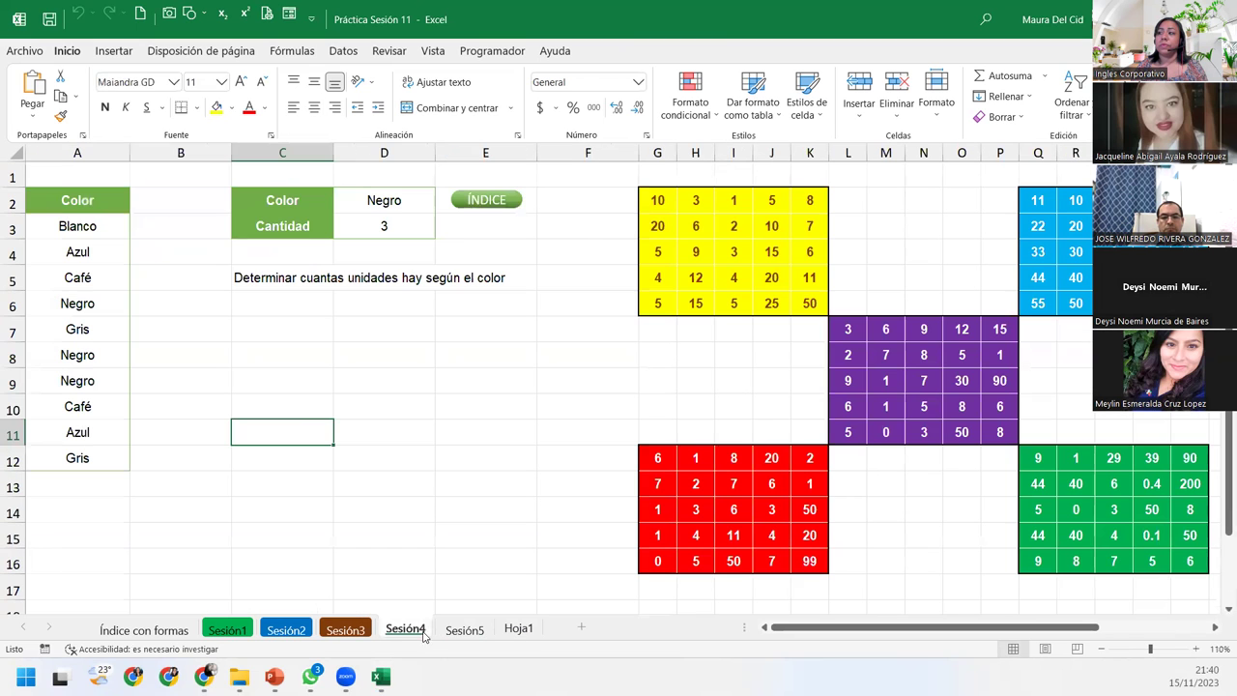
pyautogui.click(140, 630)
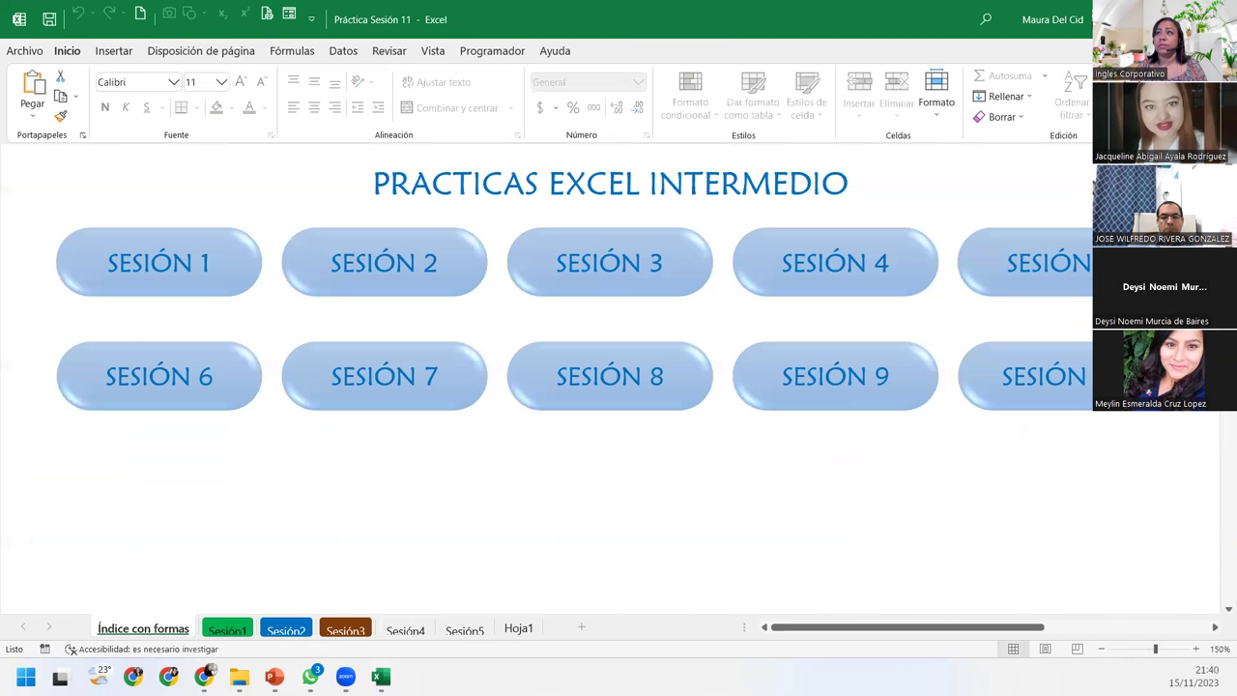
pyautogui.click(27, 51)
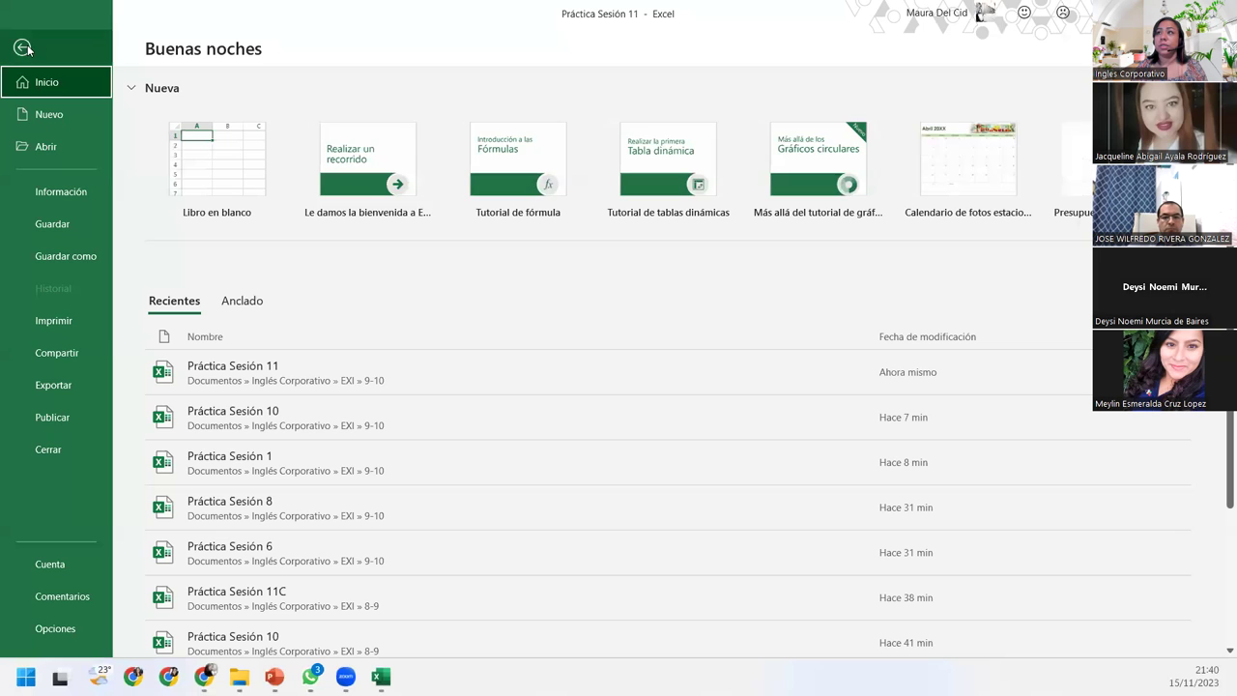
pyautogui.click(68, 256)
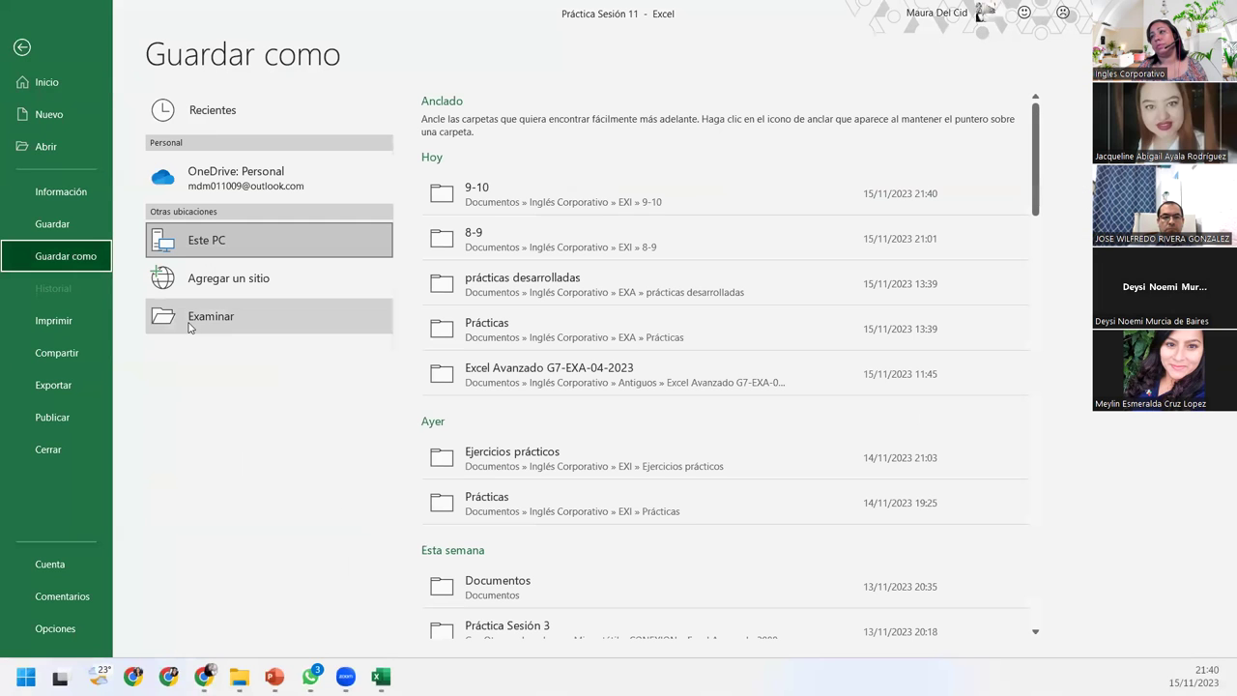
pyautogui.click(61, 191)
pyautogui.click(225, 236)
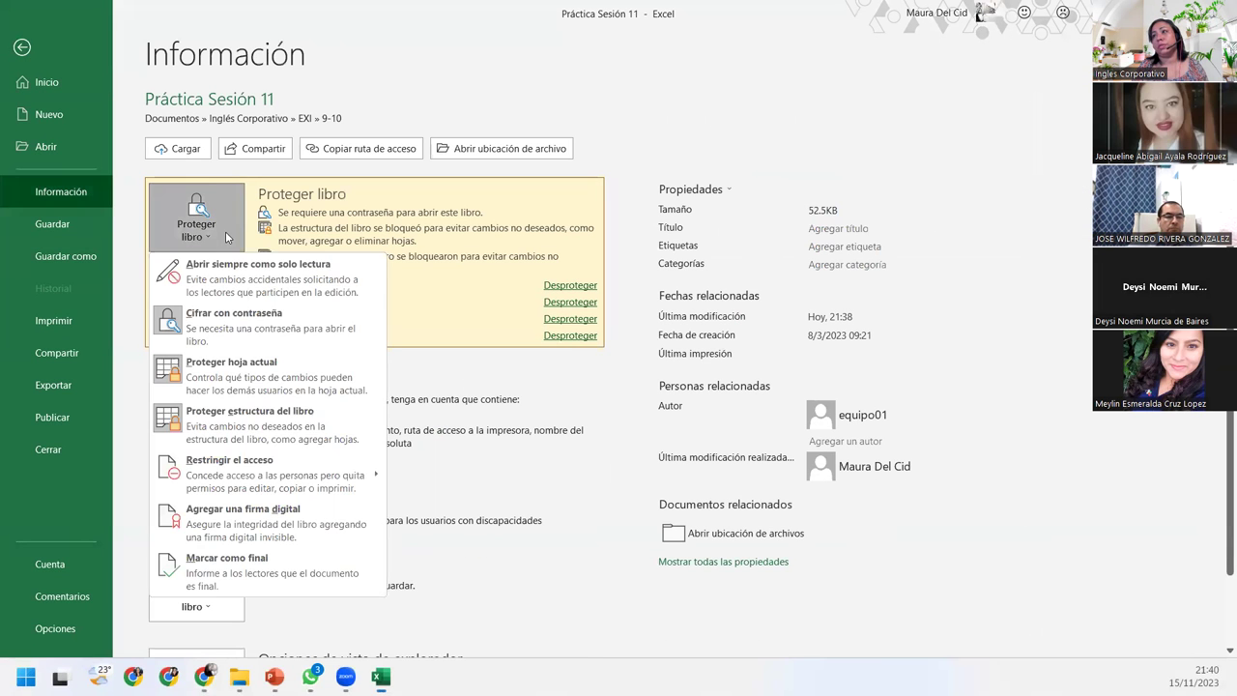
pyautogui.click(225, 236)
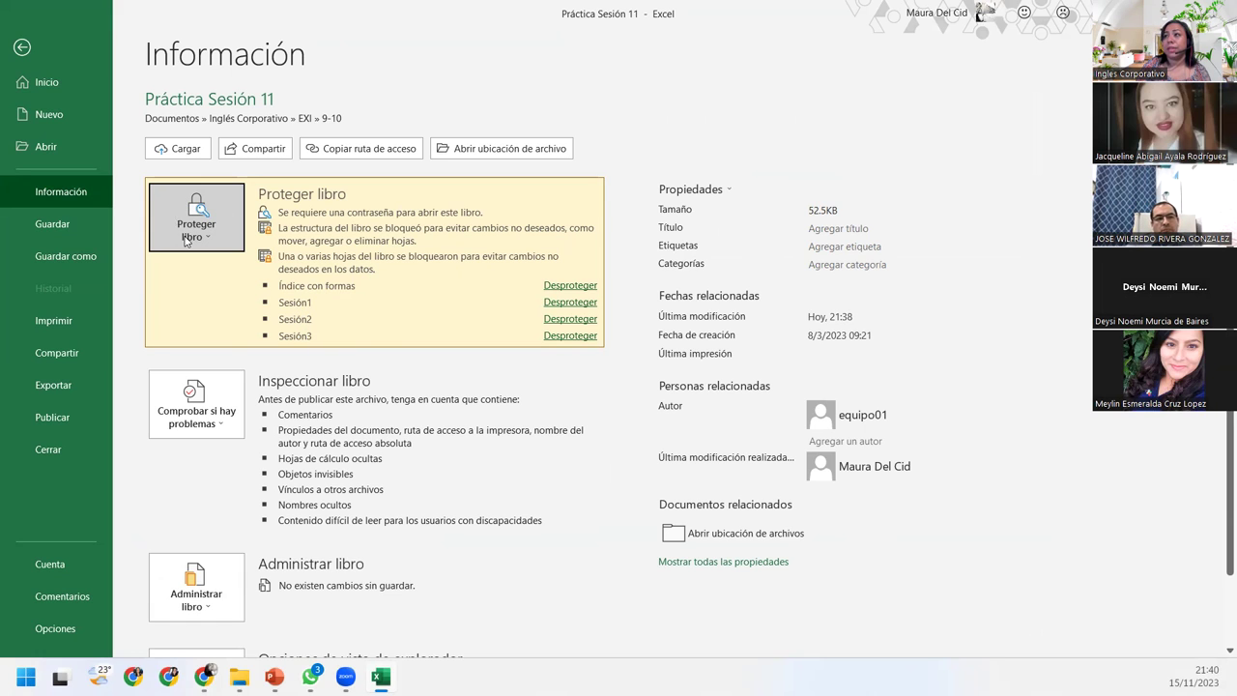
# Clear both passwords in Opciones generales and save over the existing Práctica Sesión 11.xlsx
pyautogui.click(67, 255)
pyautogui.click(200, 312)
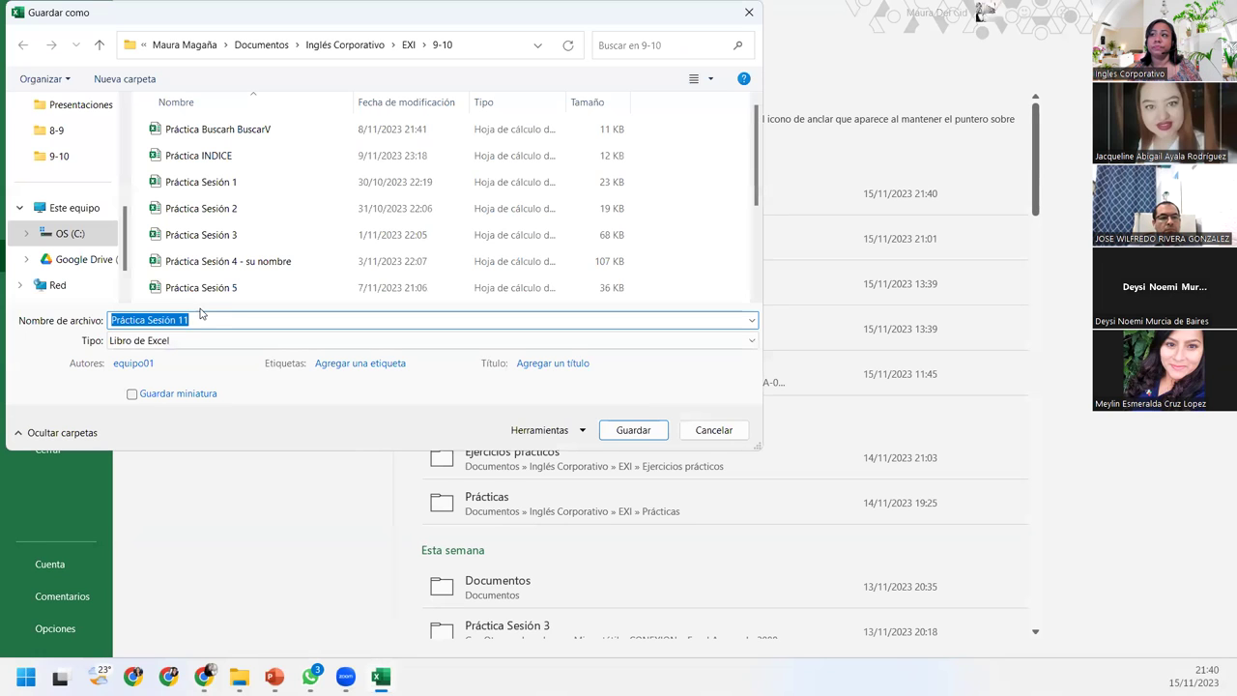
pyautogui.click(529, 434)
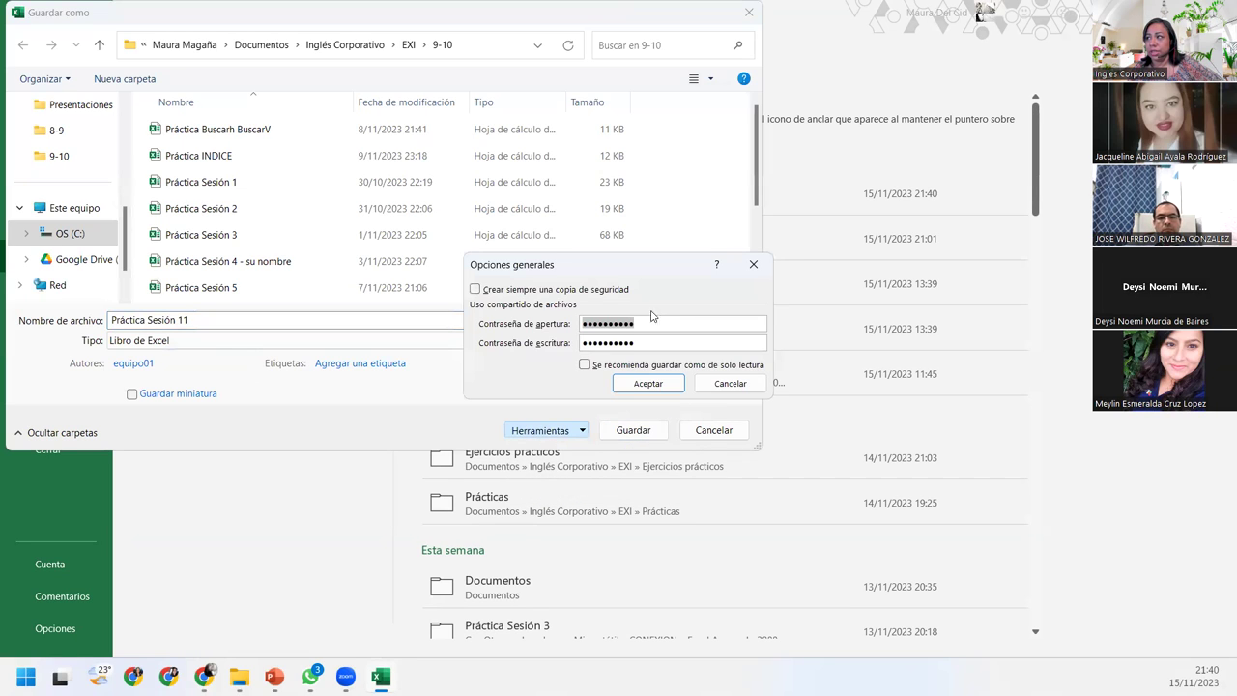
pyautogui.press('BackSpace')
pyautogui.press('Tab')
pyautogui.press('BackSpace')
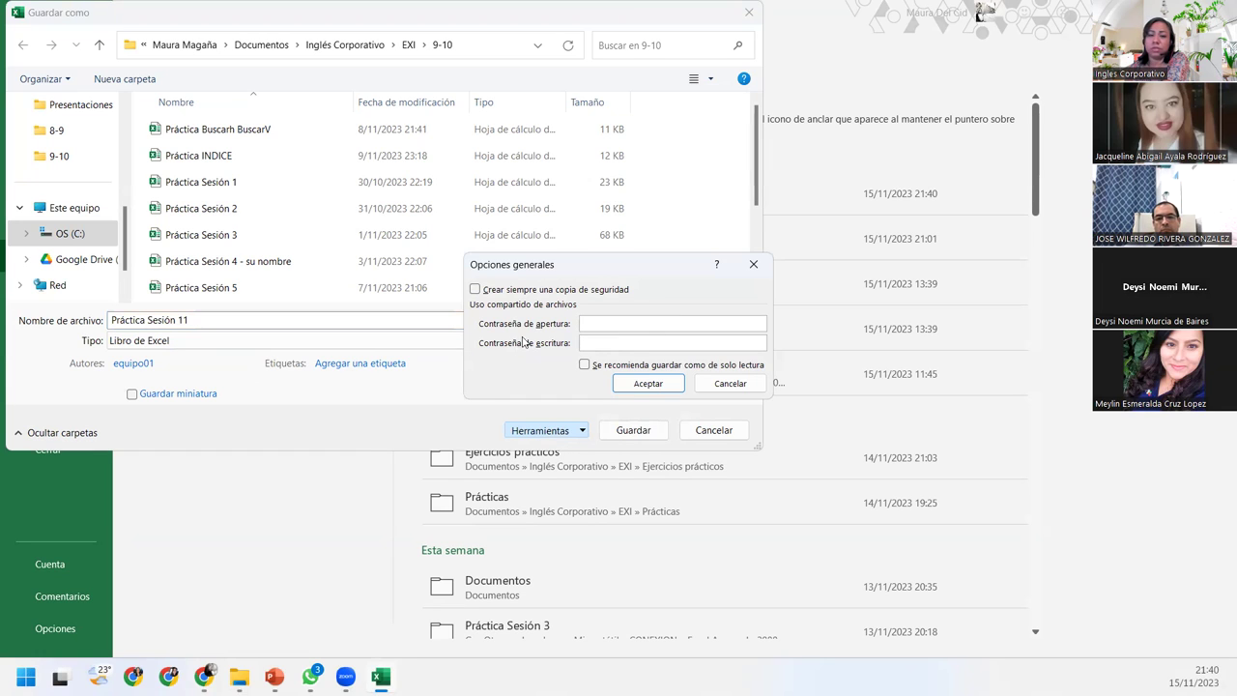
pyautogui.click(650, 385)
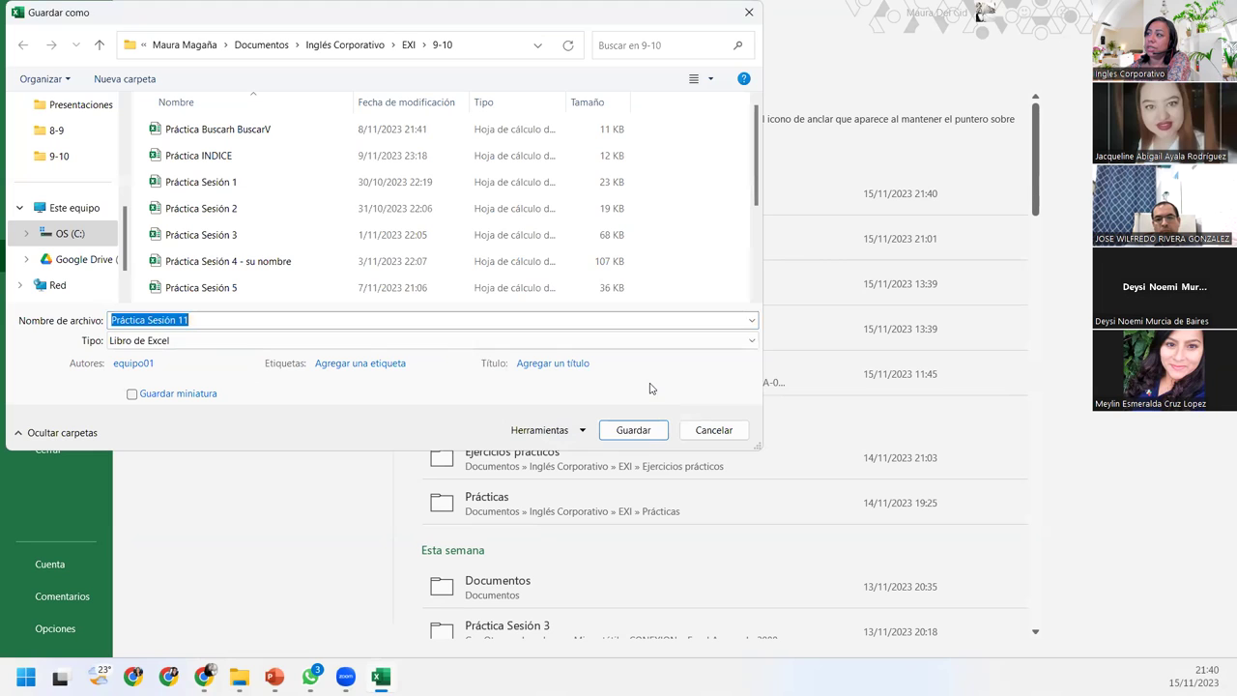
pyautogui.click(615, 427)
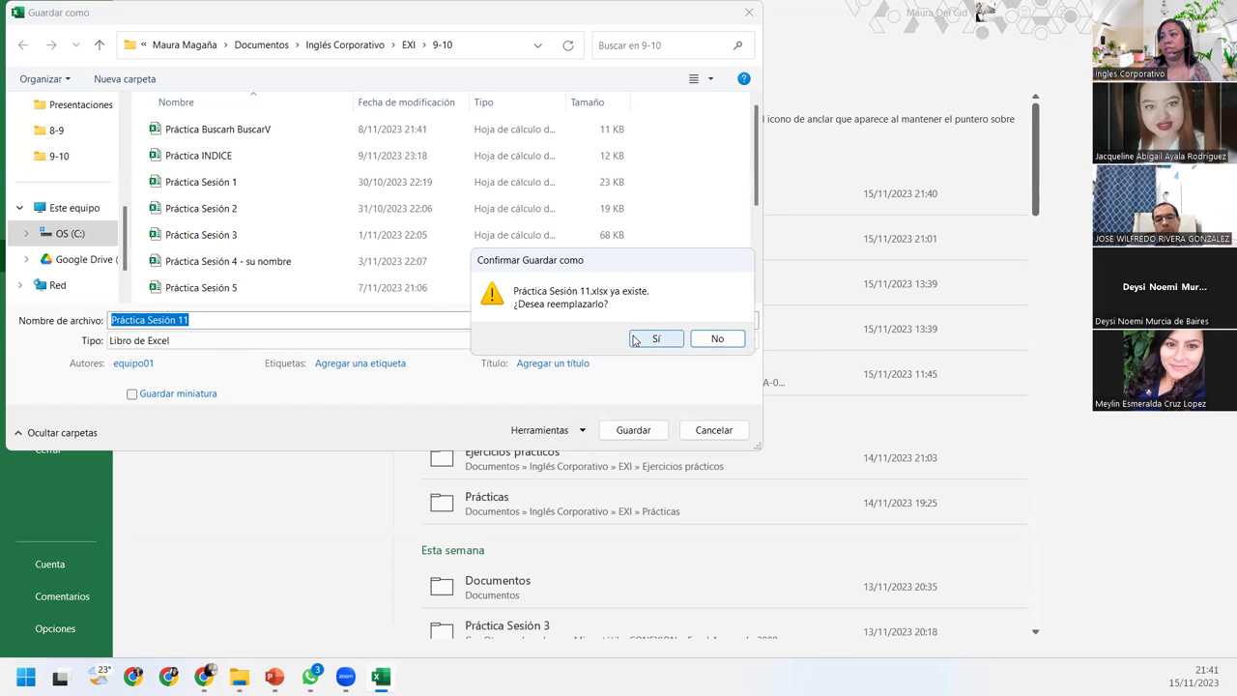
pyautogui.click(635, 340)
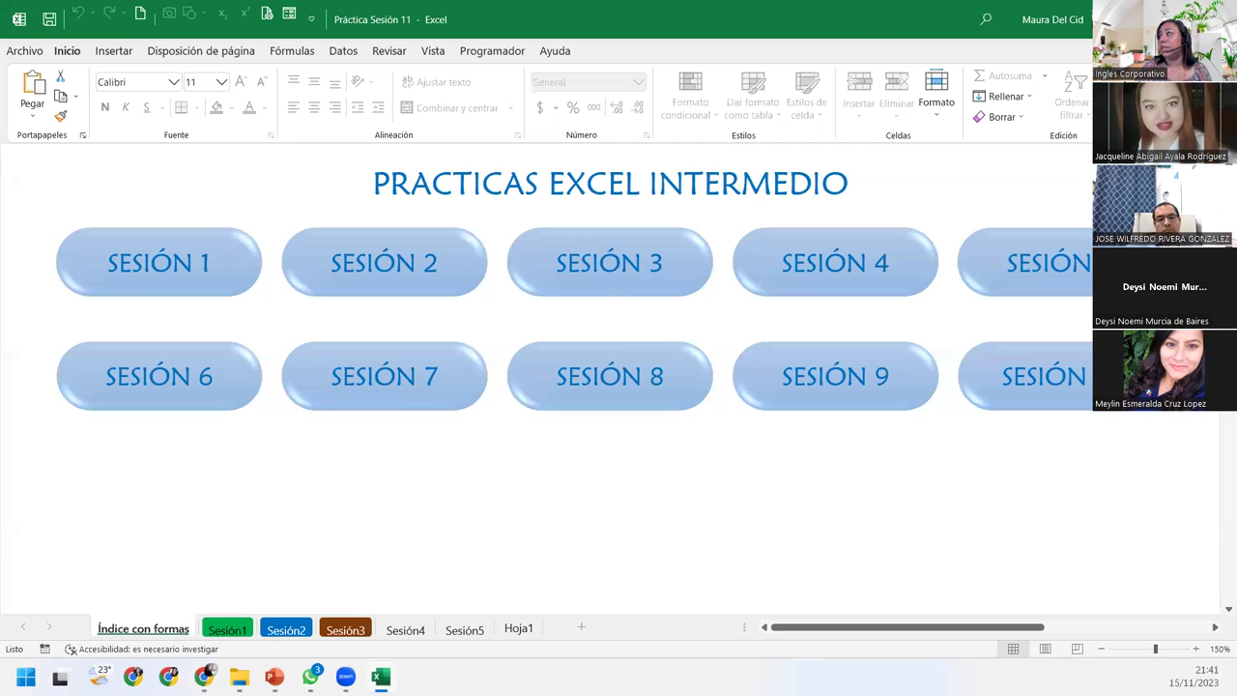
# Close Excel with Alt+F4 and reopen Práctica Sesión 11 from the 9-10 folder
pyautogui.hotkey('alt', 'F4')
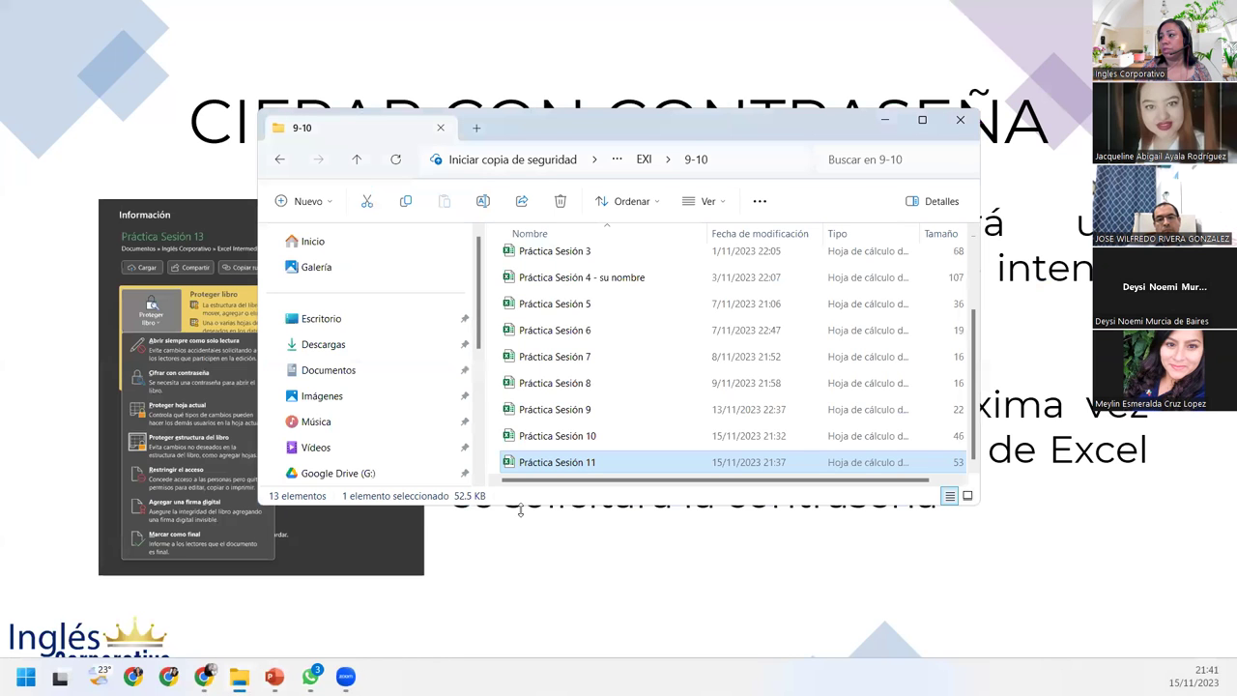
pyautogui.doubleClick(585, 464)
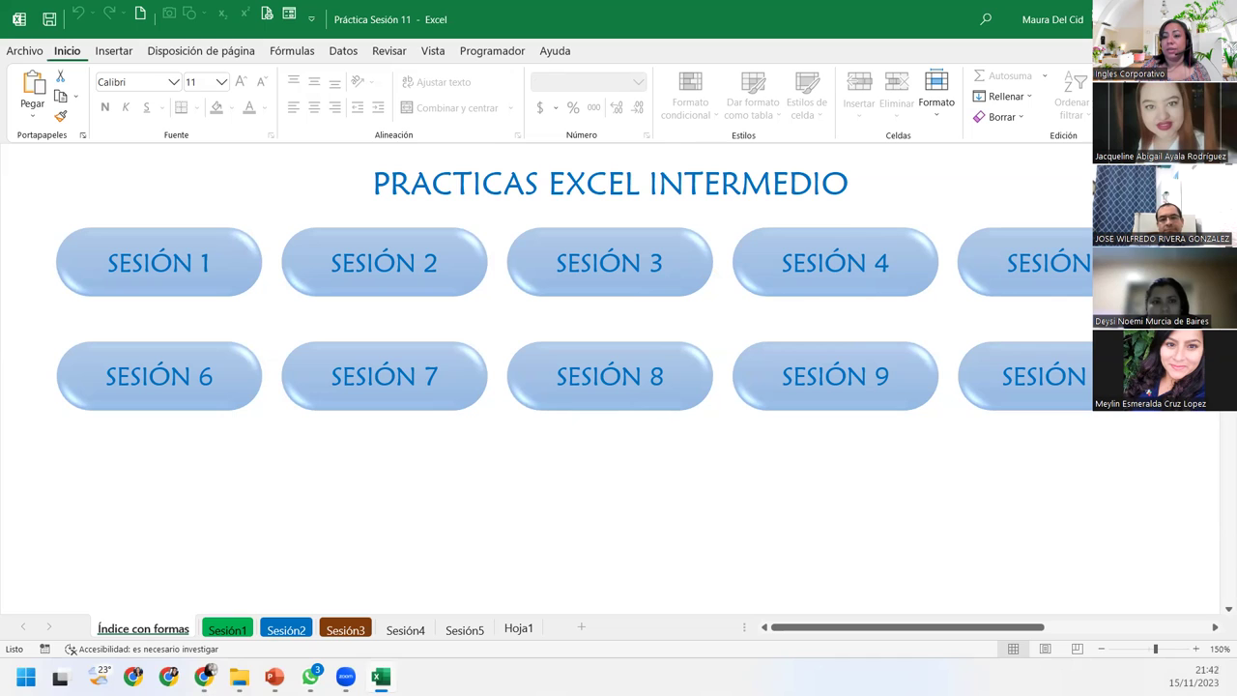
# Advance the presentation to the MARCAR COMO FINAL slide, then go back to Excel
pyautogui.hotkey('alt', 'Tab')
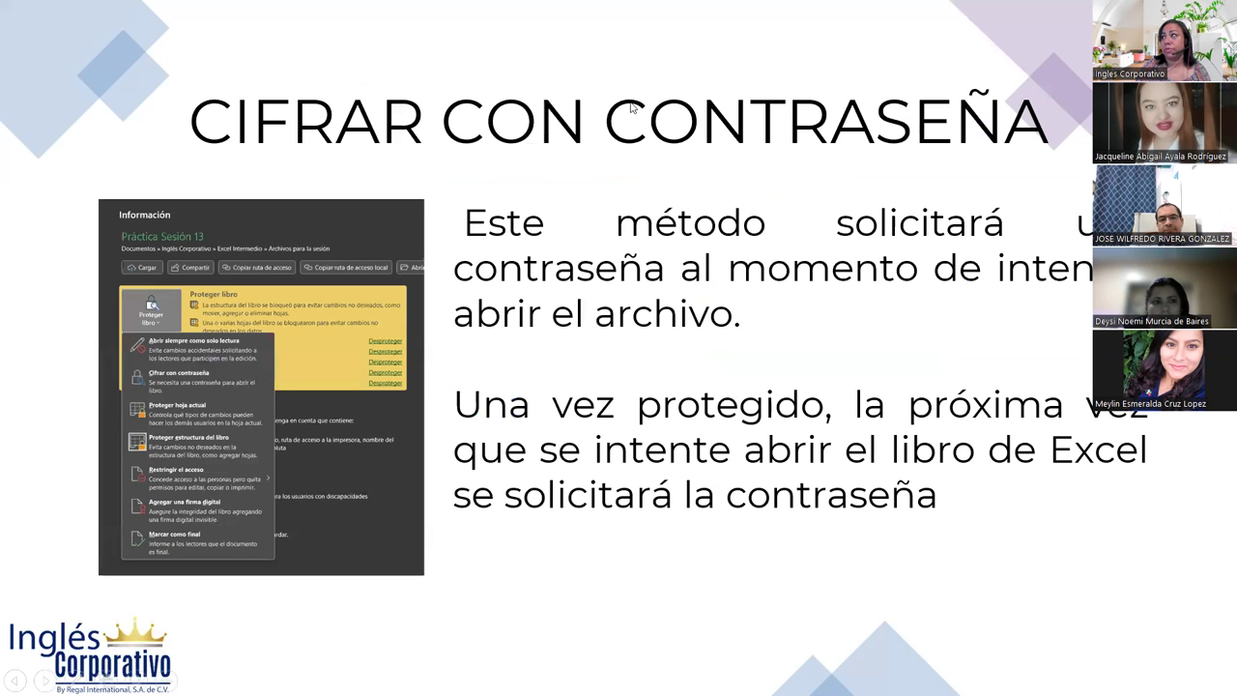
pyautogui.press('Right')
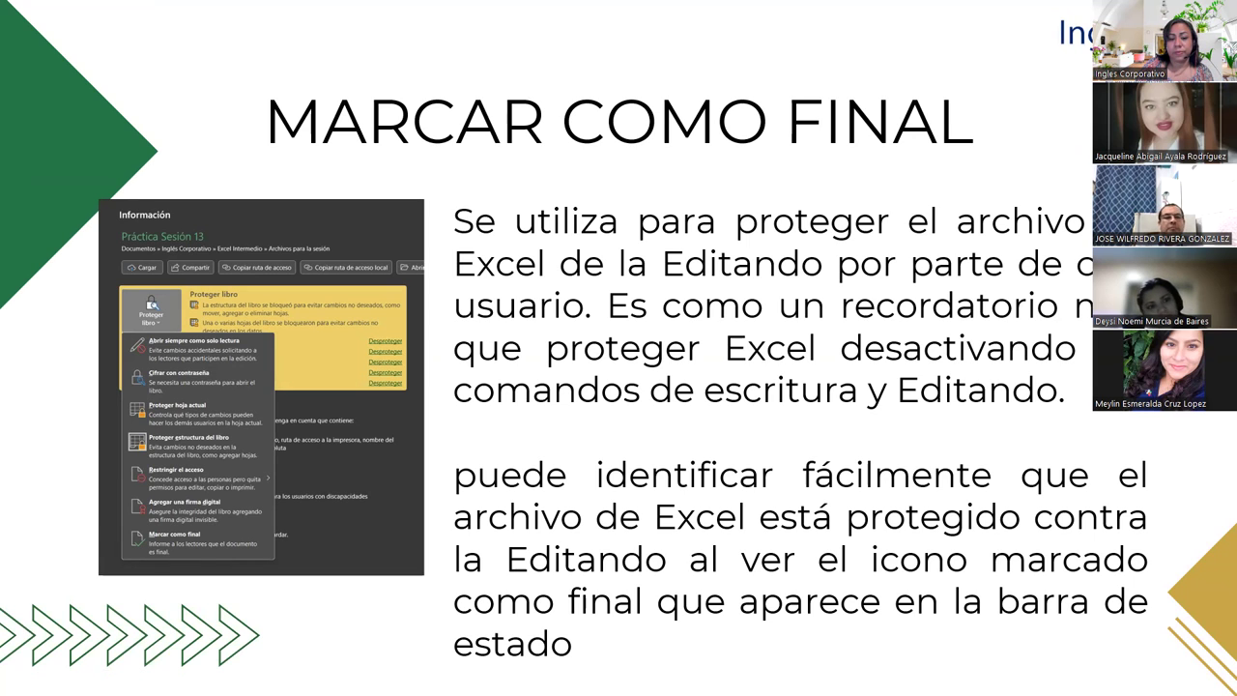
pyautogui.hotkey('alt', 'Tab')
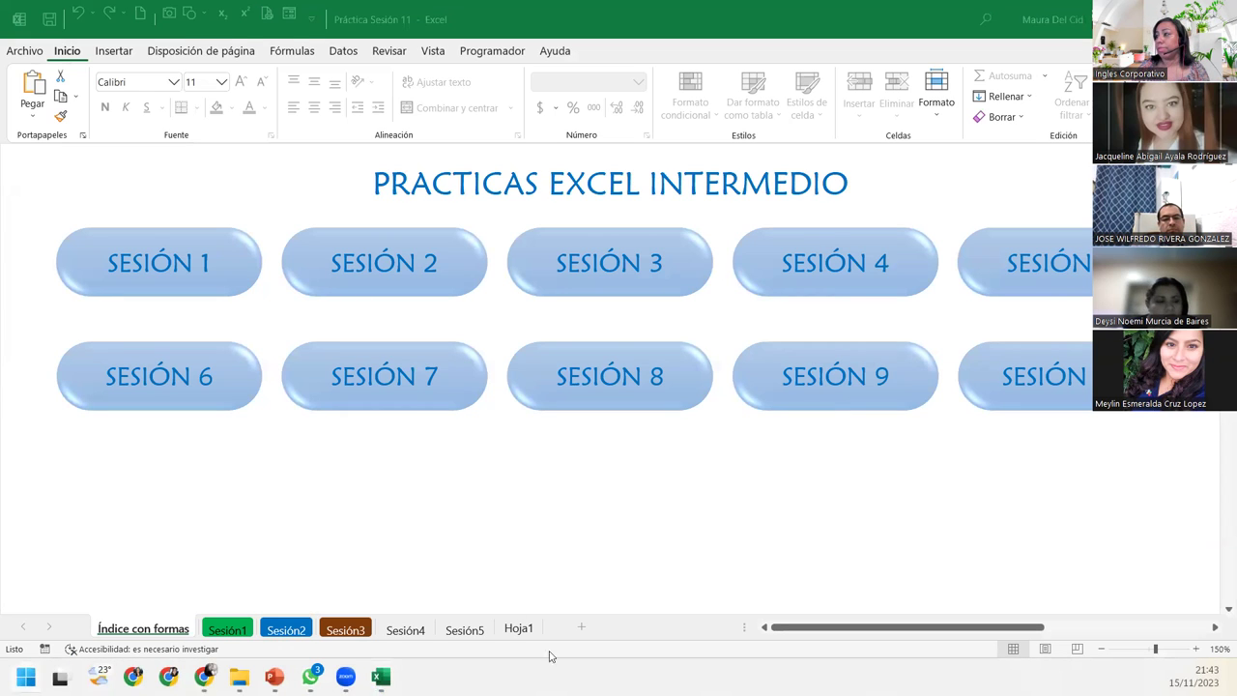
# Apply Proteger libro > Marcar como final from the Información page and confirm with Aceptar
pyautogui.click(530, 497)
pyautogui.click(24, 51)
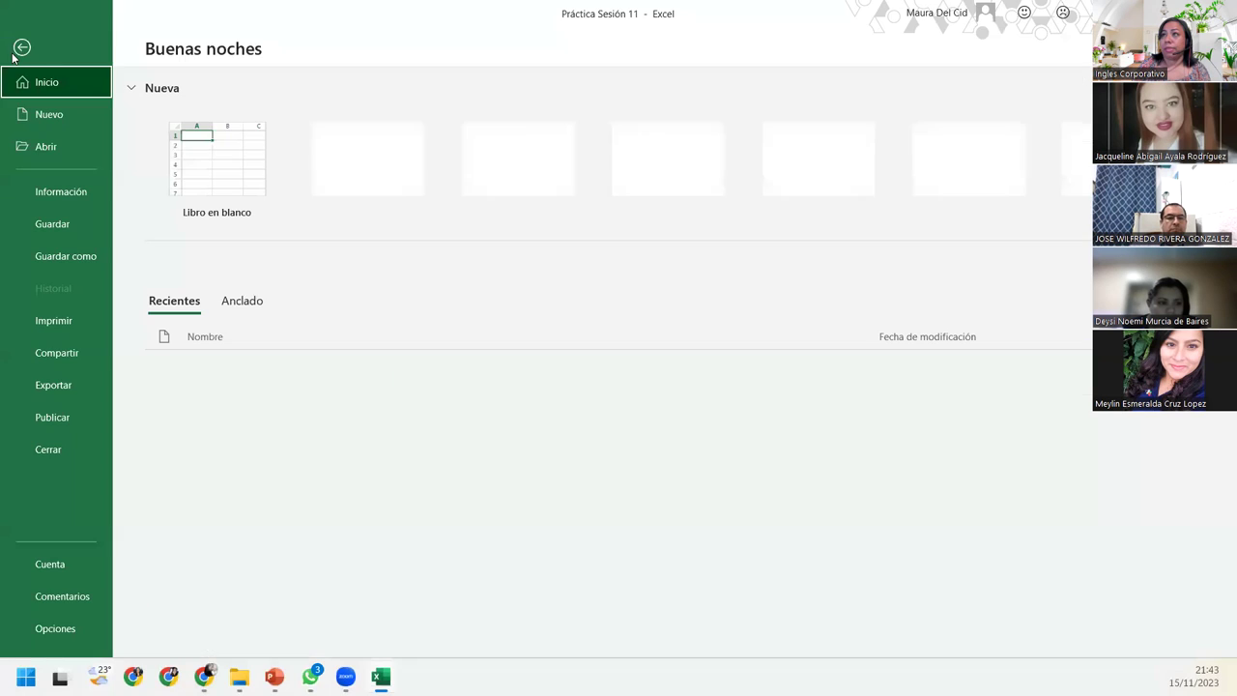
pyautogui.click(55, 193)
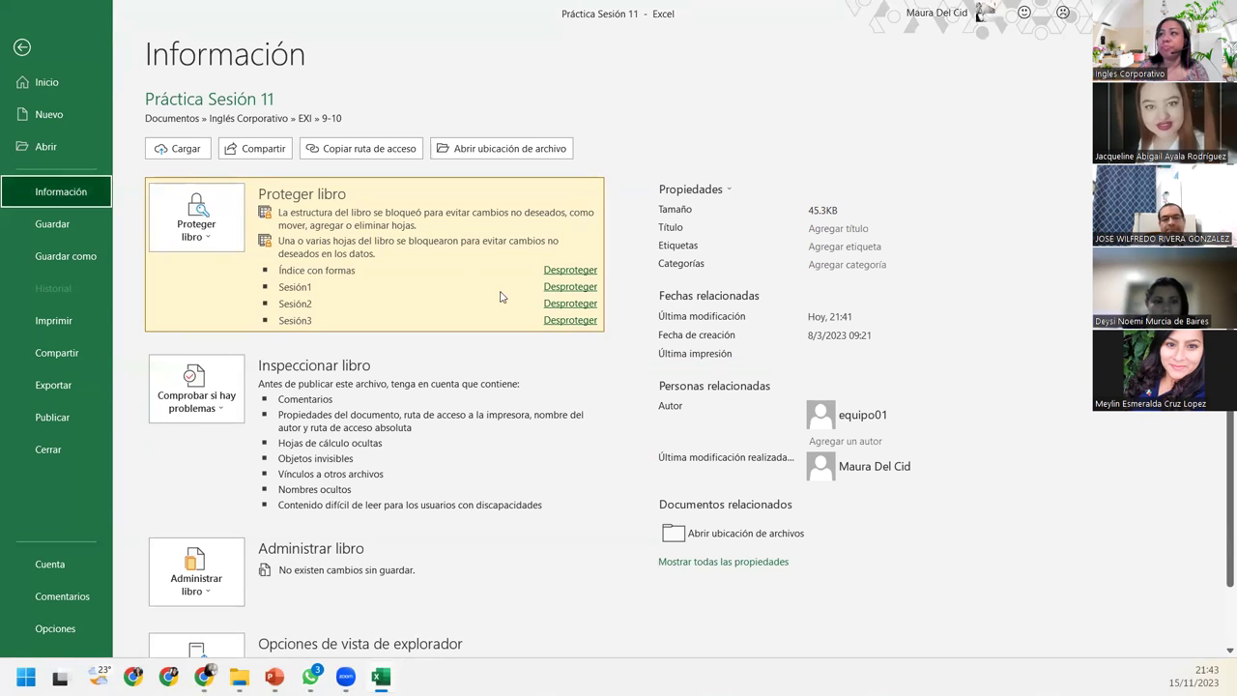
pyautogui.click(205, 225)
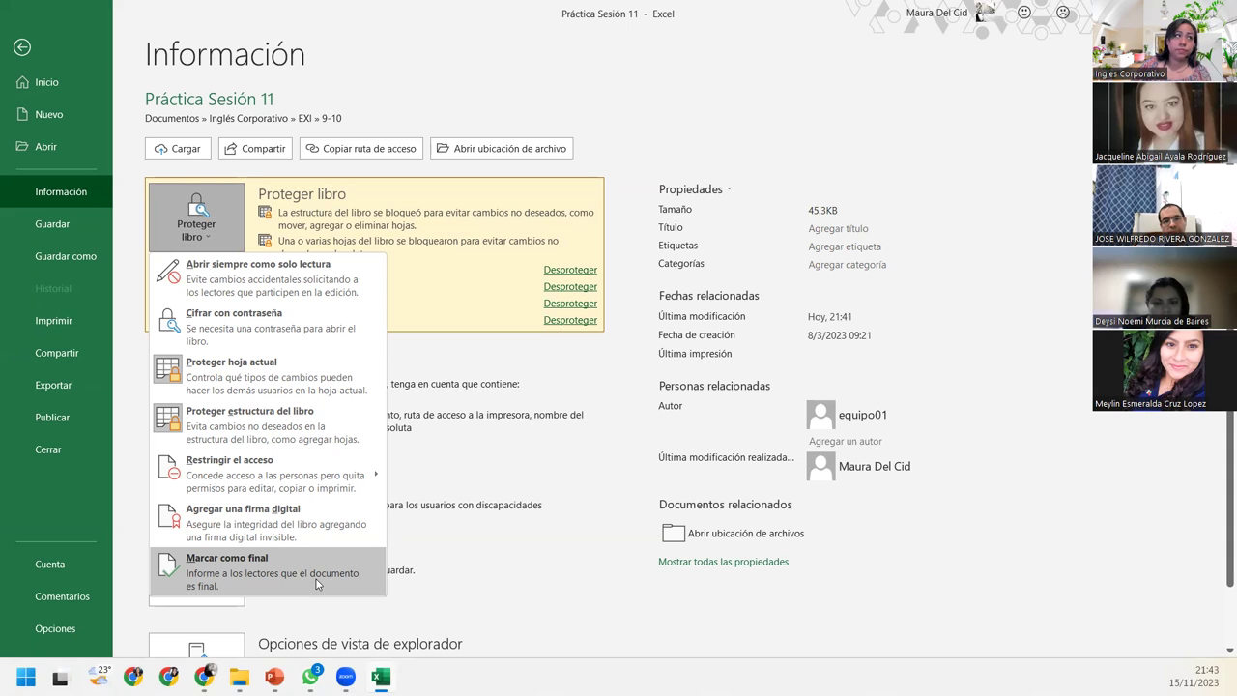
pyautogui.click(316, 579)
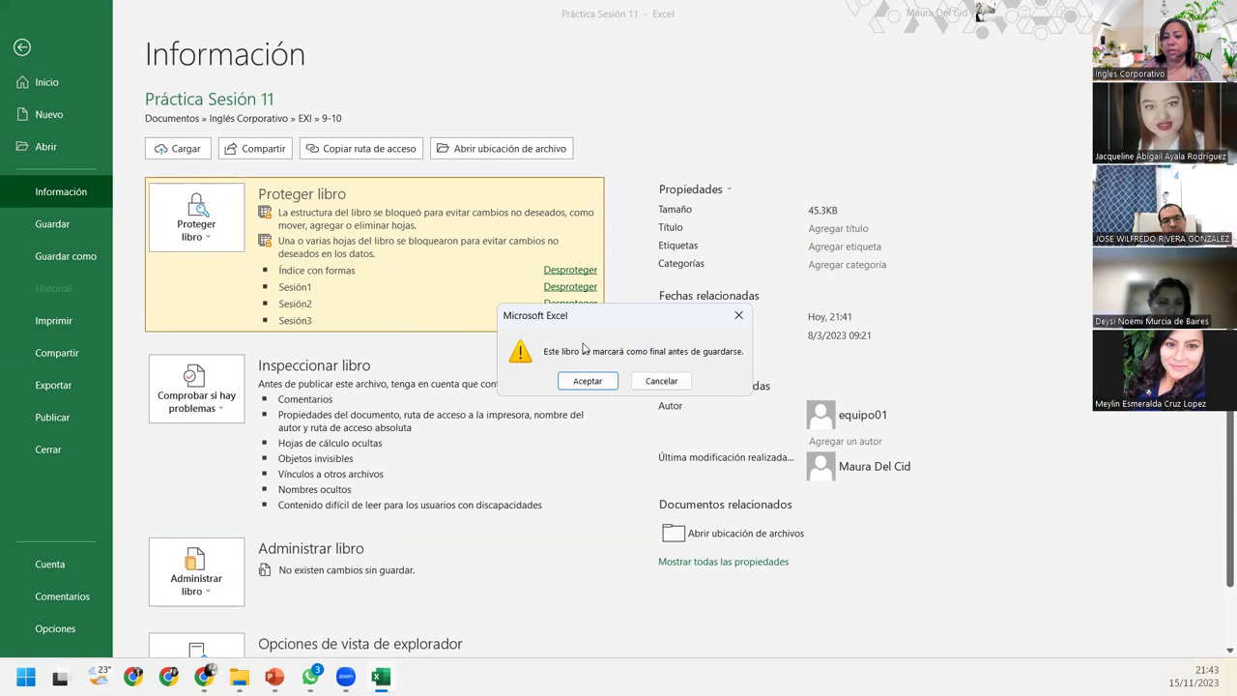
pyautogui.click(587, 381)
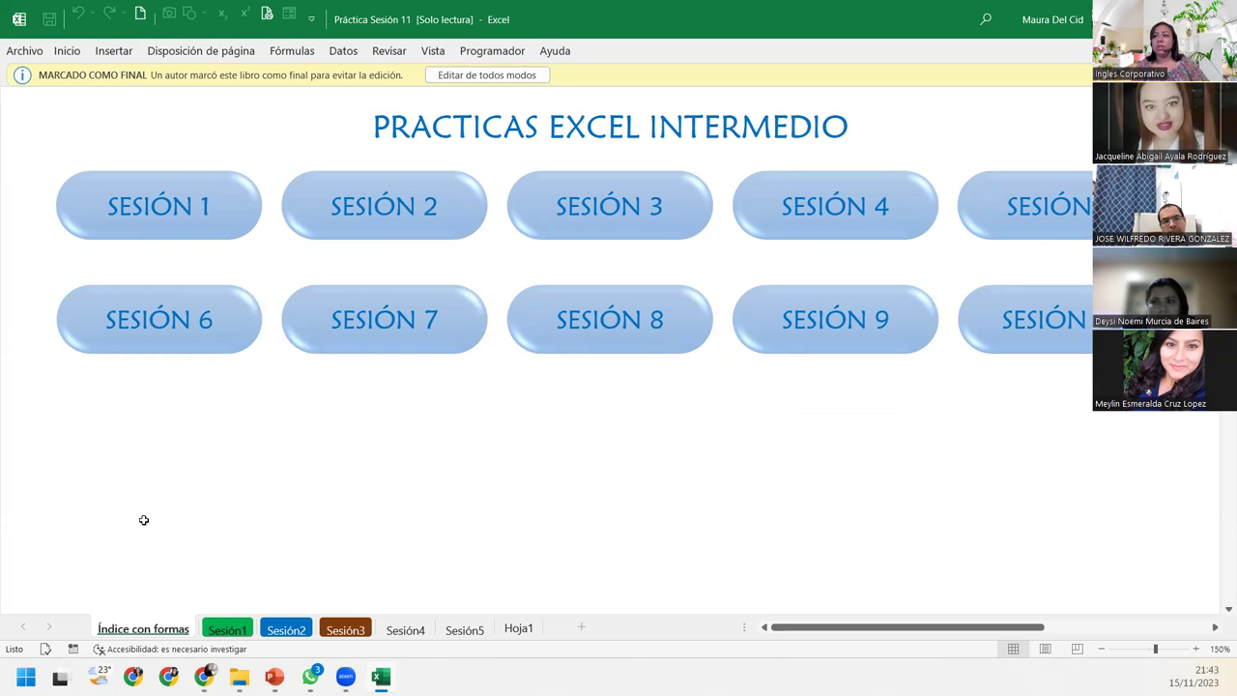
# Browse the Sesión1, Sesión4, Hoja1 and Sesión5 sheets, selecting cells like E4 and D3
pyautogui.click(228, 629)
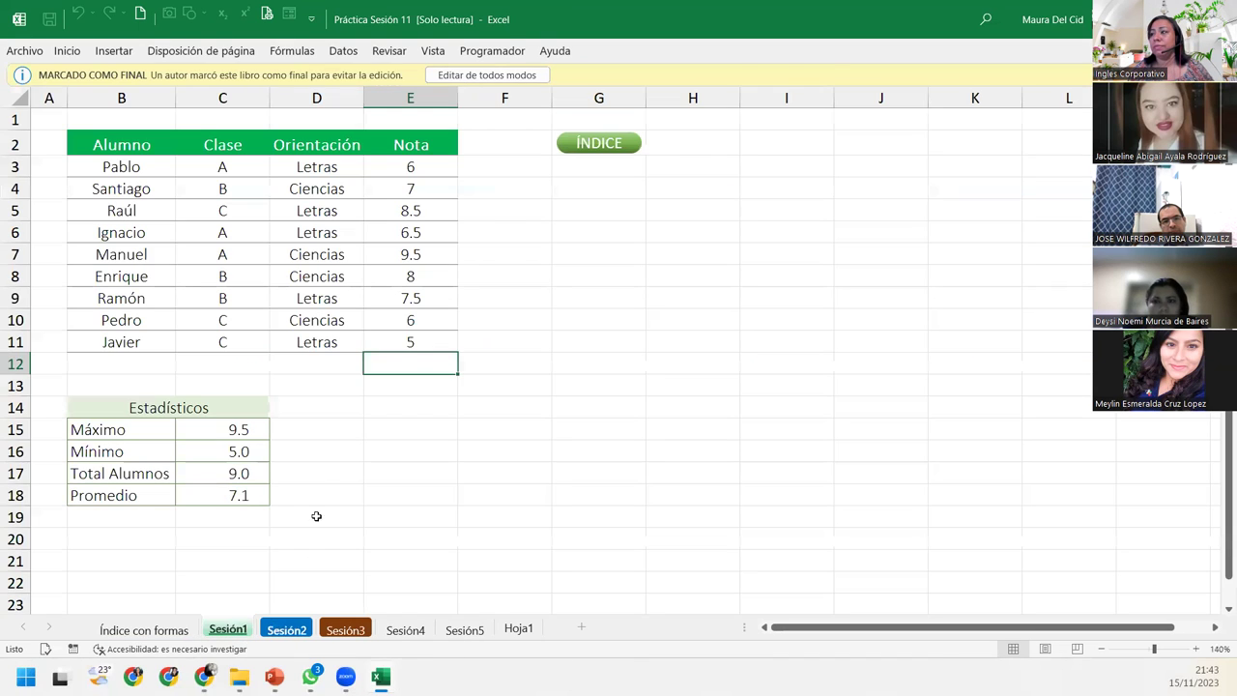
pyautogui.click(371, 548)
pyautogui.click(387, 189)
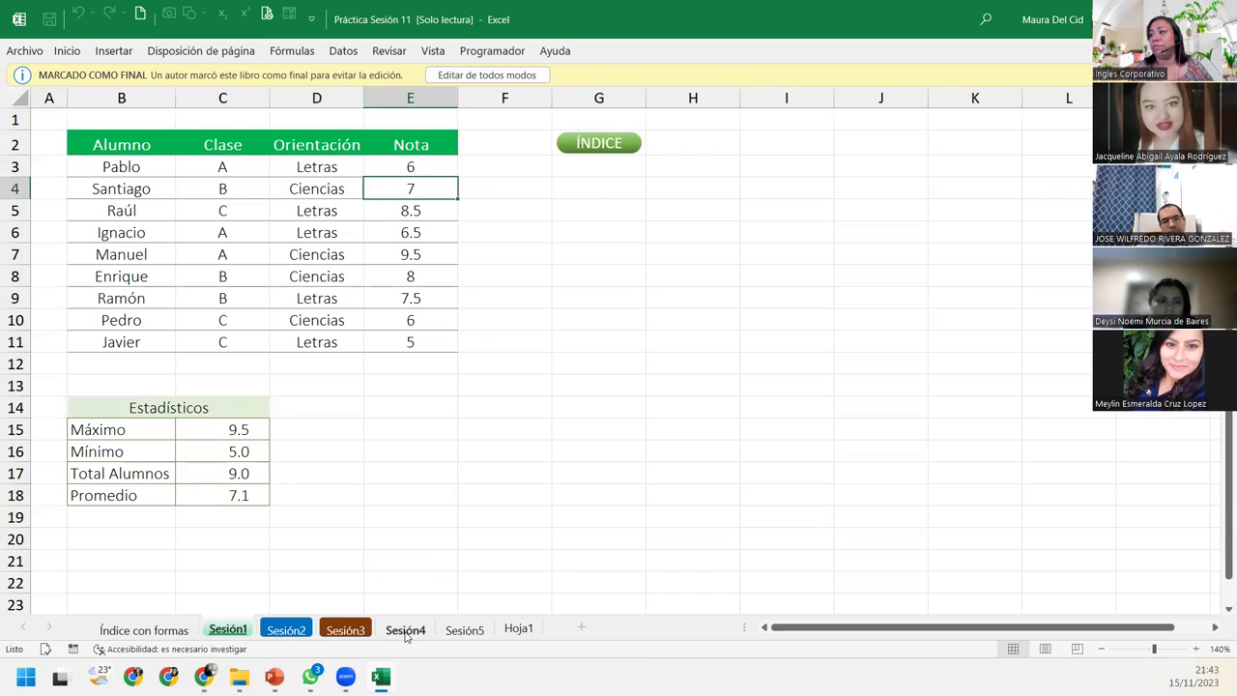
pyautogui.click(407, 633)
pyautogui.click(350, 168)
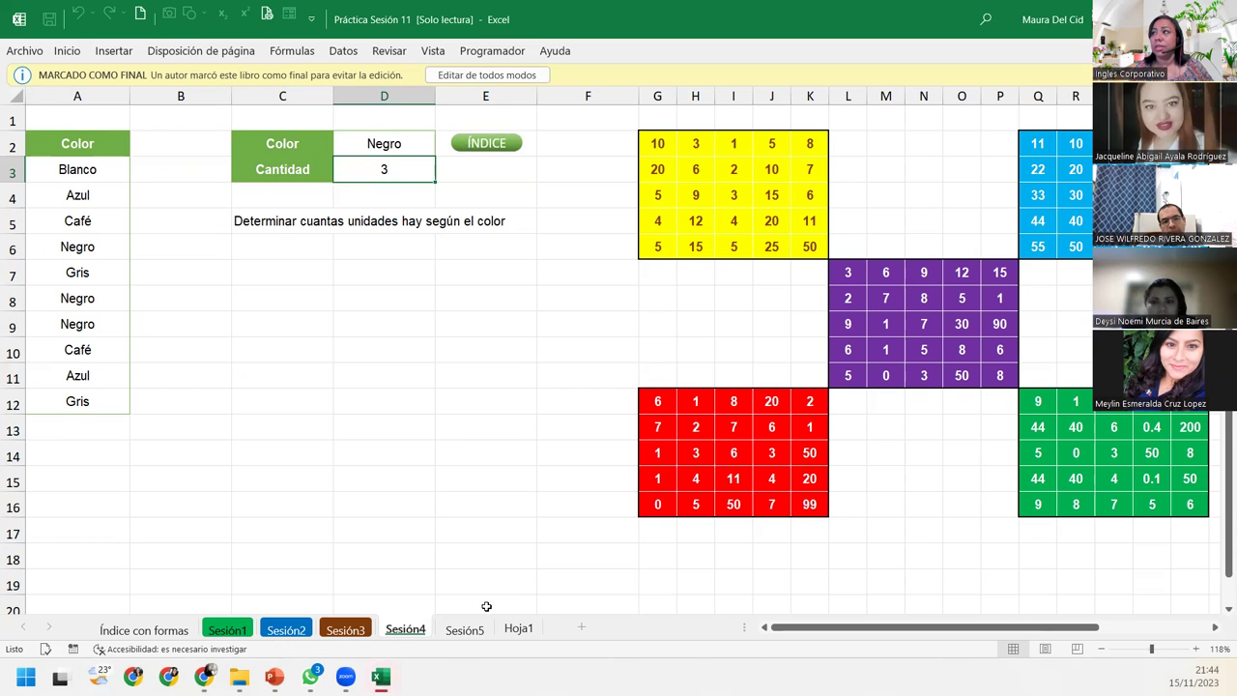
pyautogui.click(511, 629)
pyautogui.click(466, 630)
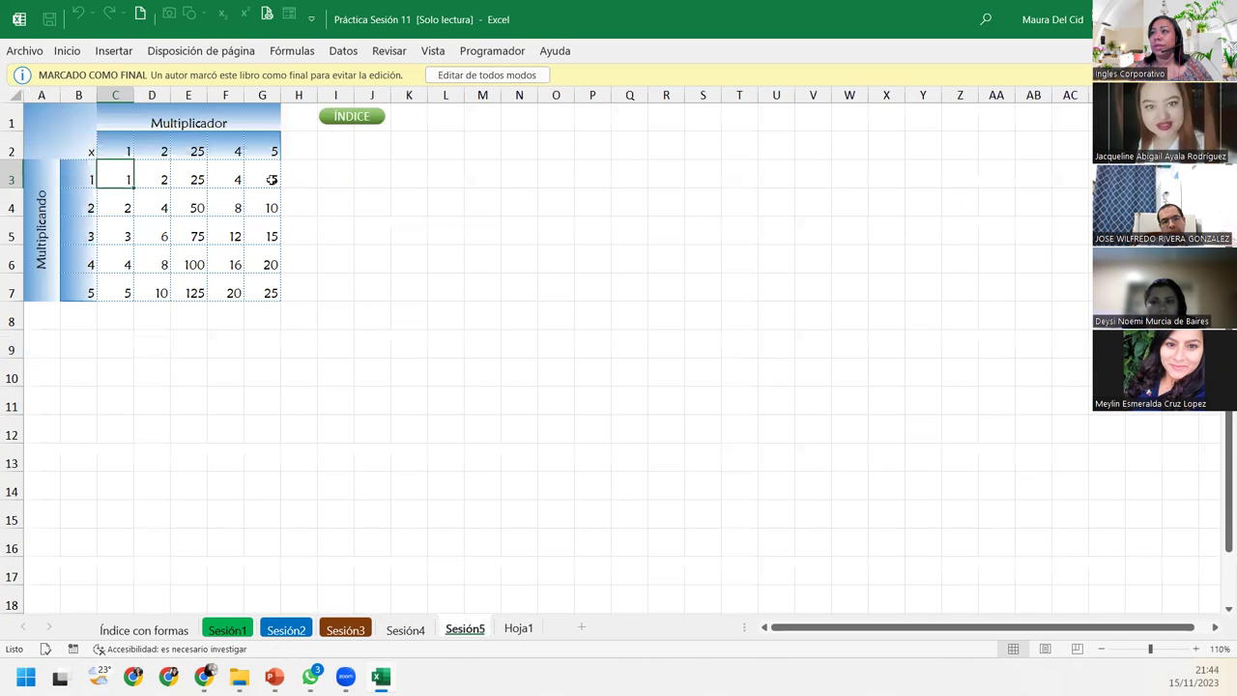
# Confirm the Insertar and Disposición de página commands are disabled in the read-only workbook
pyautogui.click(114, 50)
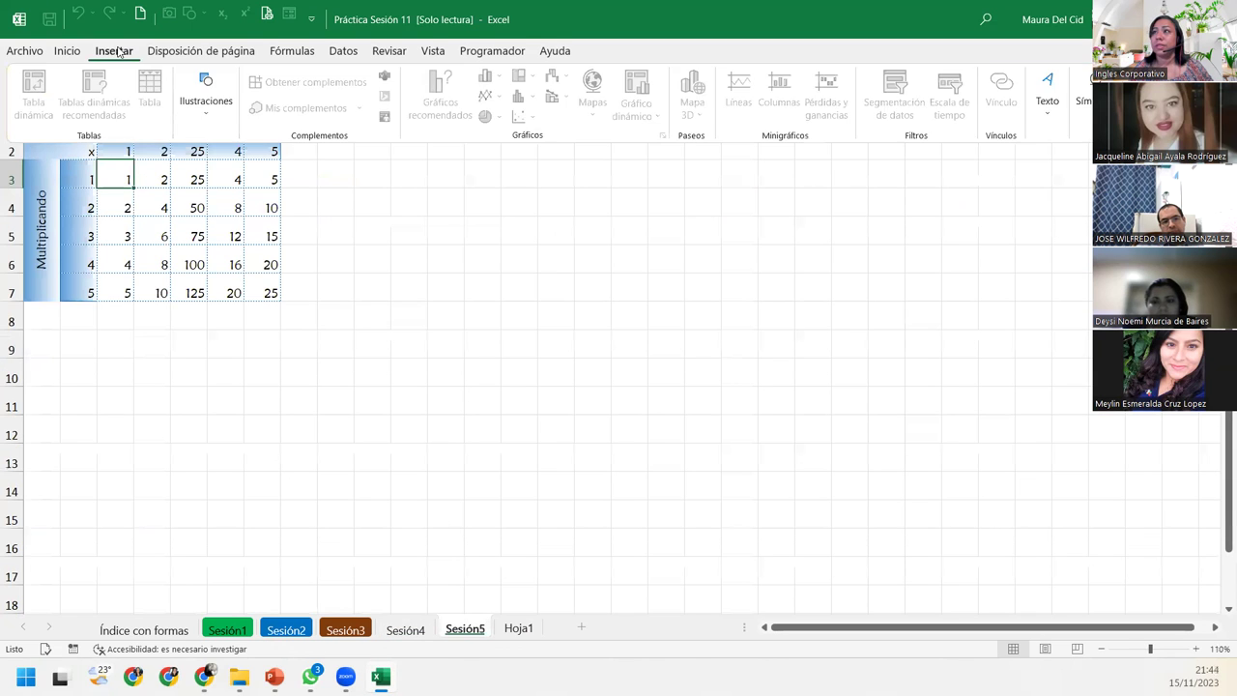
pyautogui.click(65, 51)
pyautogui.click(171, 51)
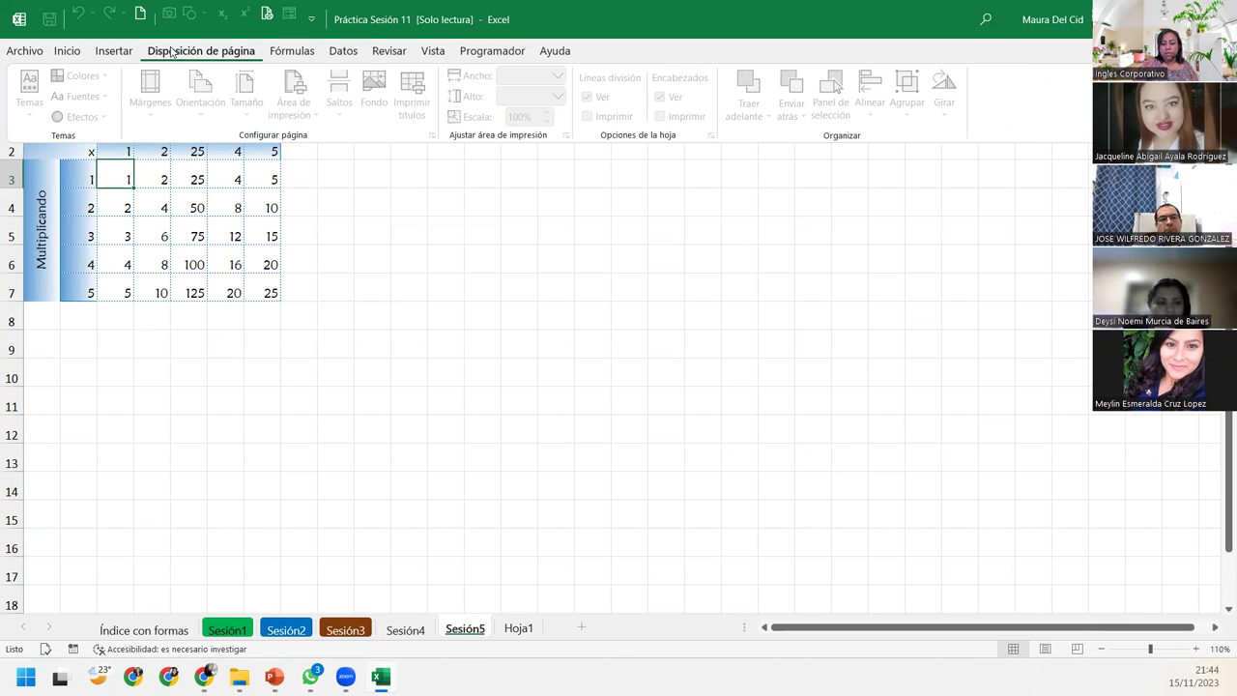
pyautogui.click(203, 314)
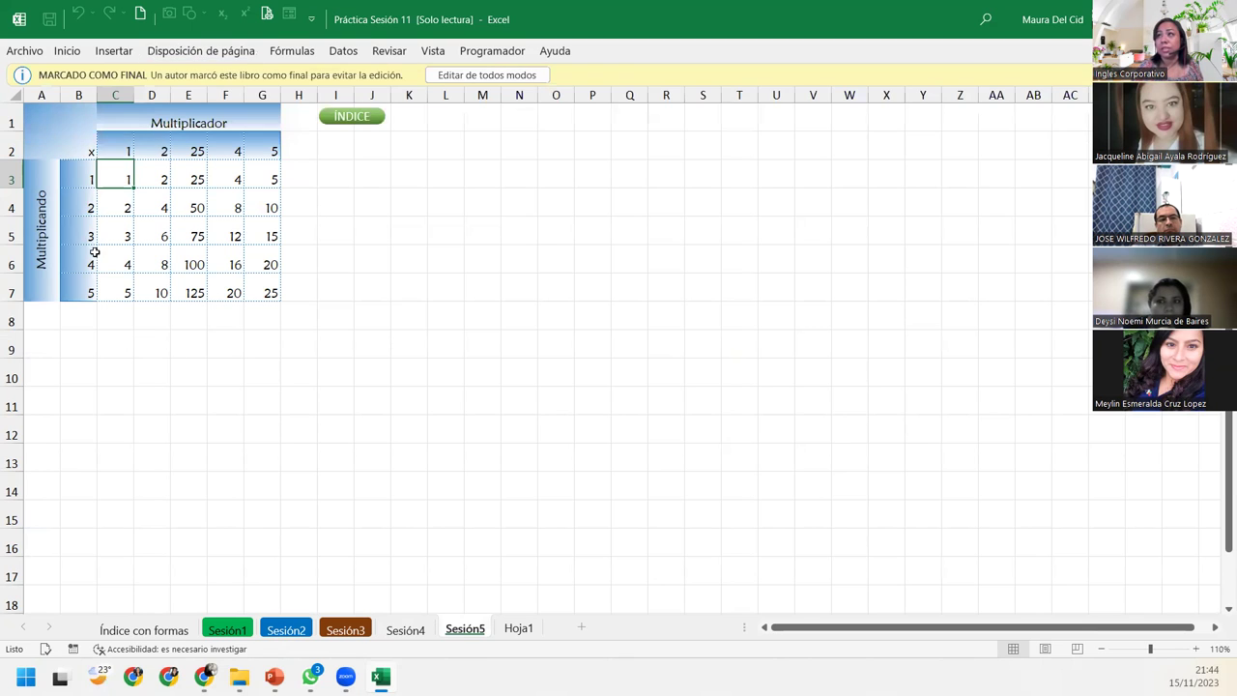
# Choose Editar de todos modos, then list the Proteger libro options on the Información page
pyautogui.click(510, 75)
pyautogui.click(267, 312)
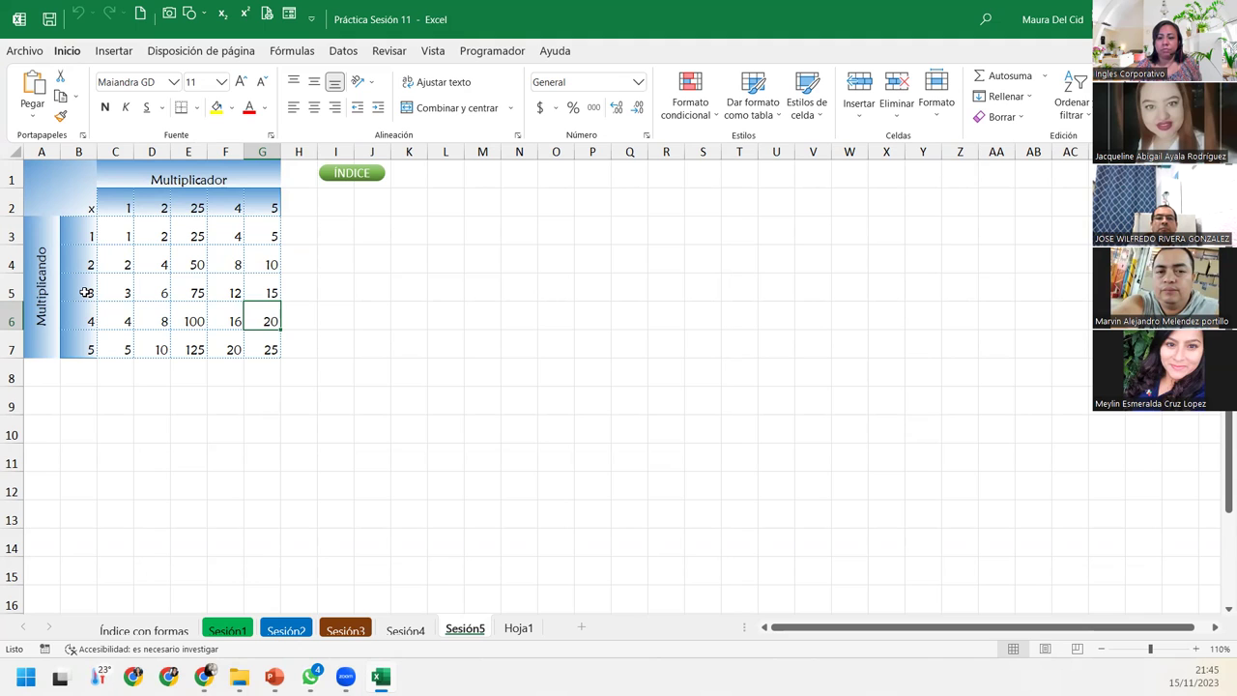
pyautogui.click(151, 235)
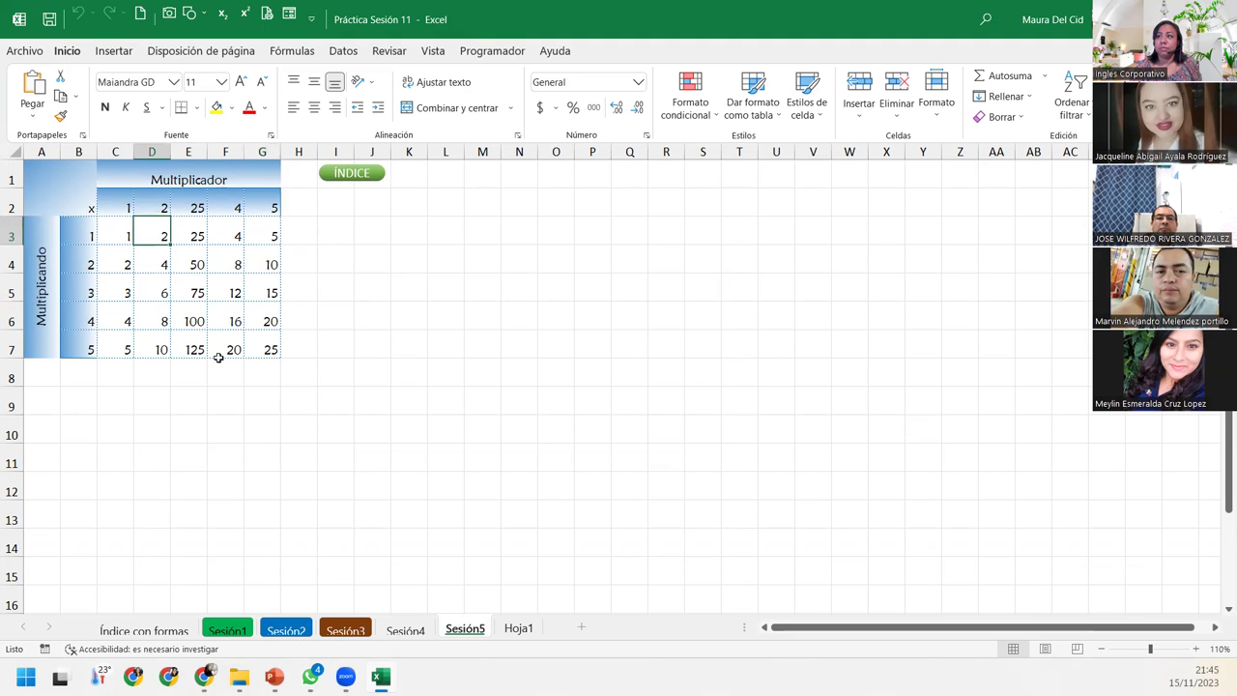
pyautogui.click(39, 53)
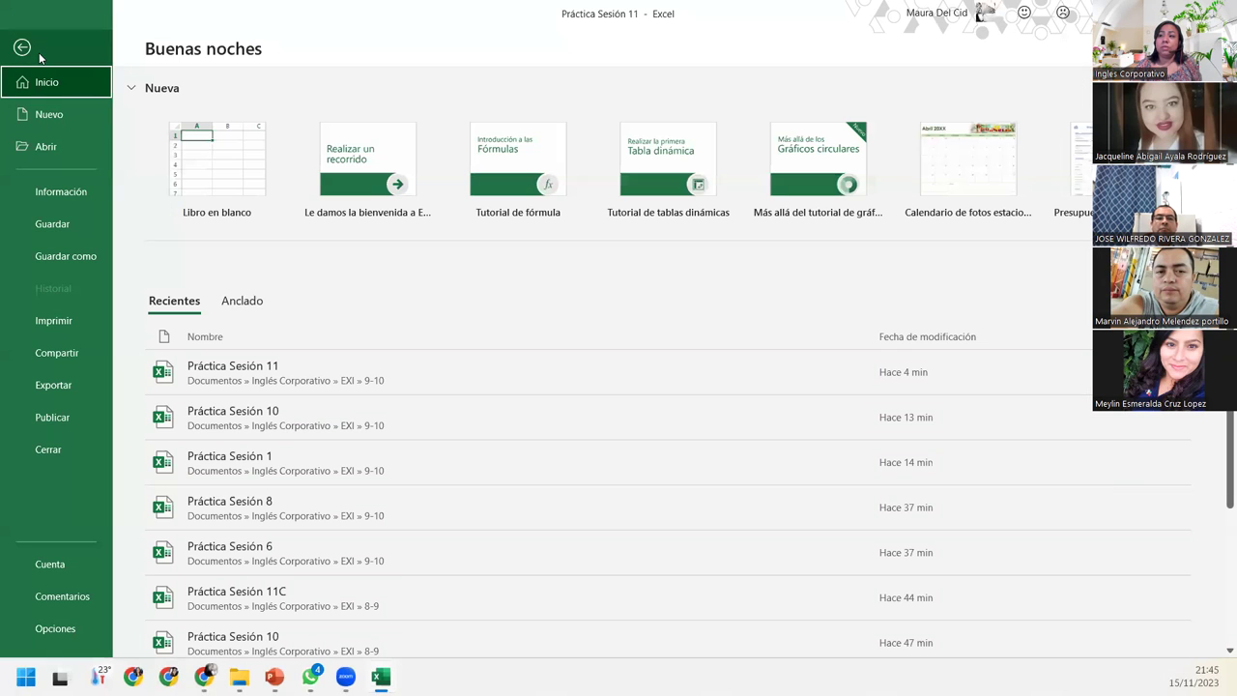
pyautogui.click(62, 195)
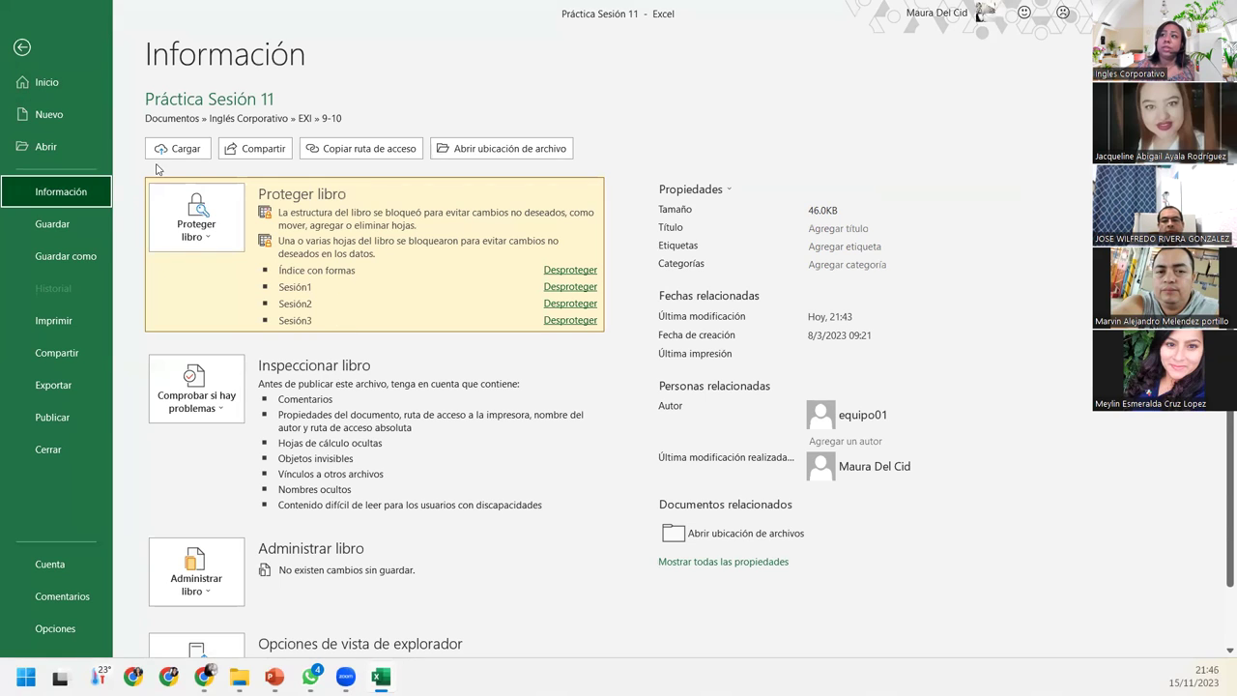
pyautogui.click(207, 240)
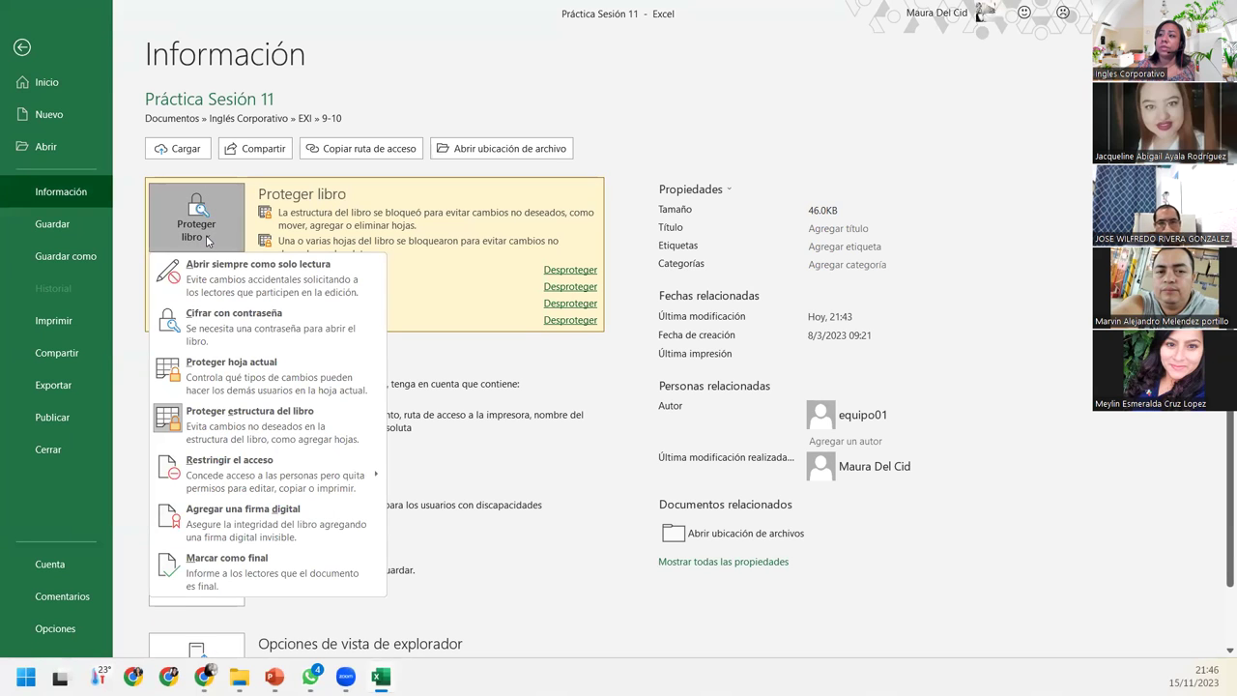
# Choose Proteger estructura del libro and submit the unprotect password, which Excel rejects
pyautogui.click(258, 426)
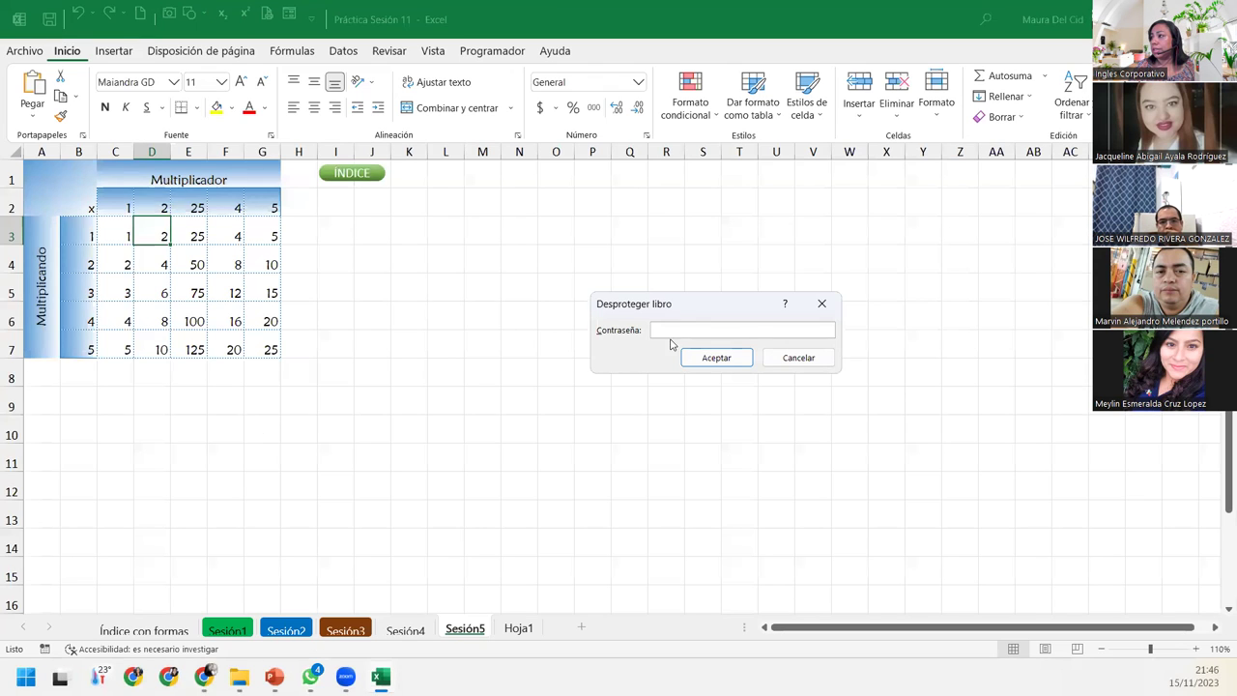
pyautogui.press('Return')
pyautogui.press('Return')
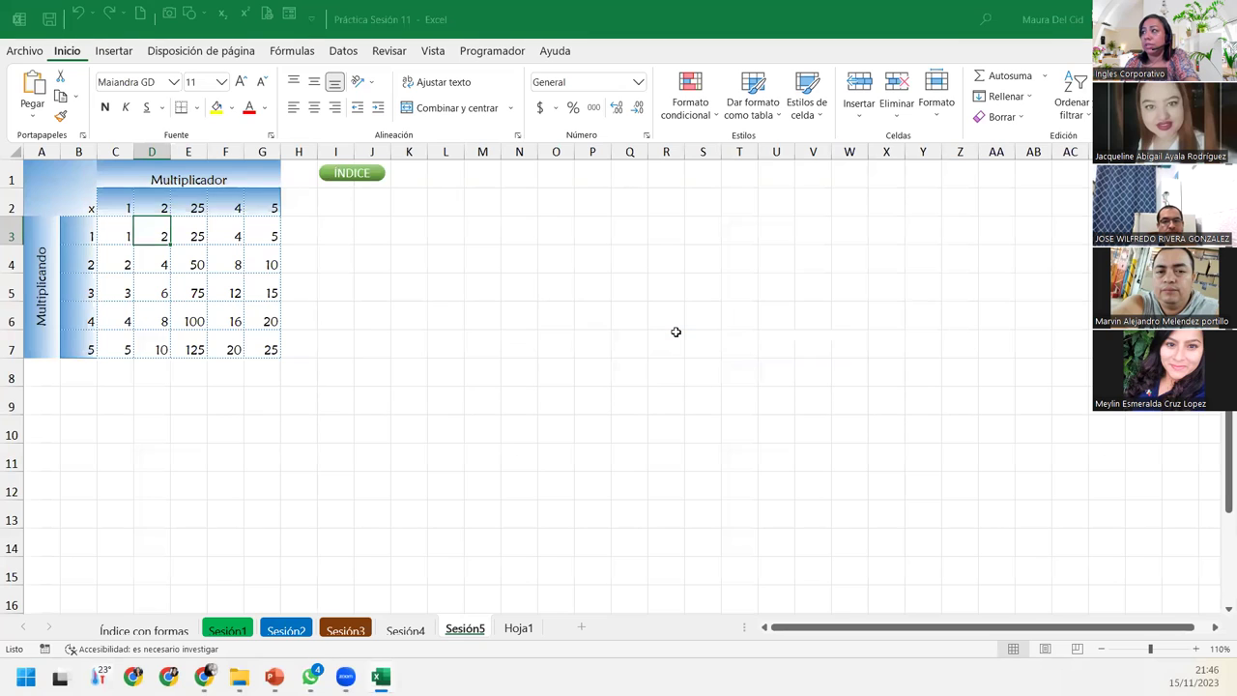
# Type 'excelintermedio' into cell D3 in place of the 2
pyautogui.write('excelintermedio')
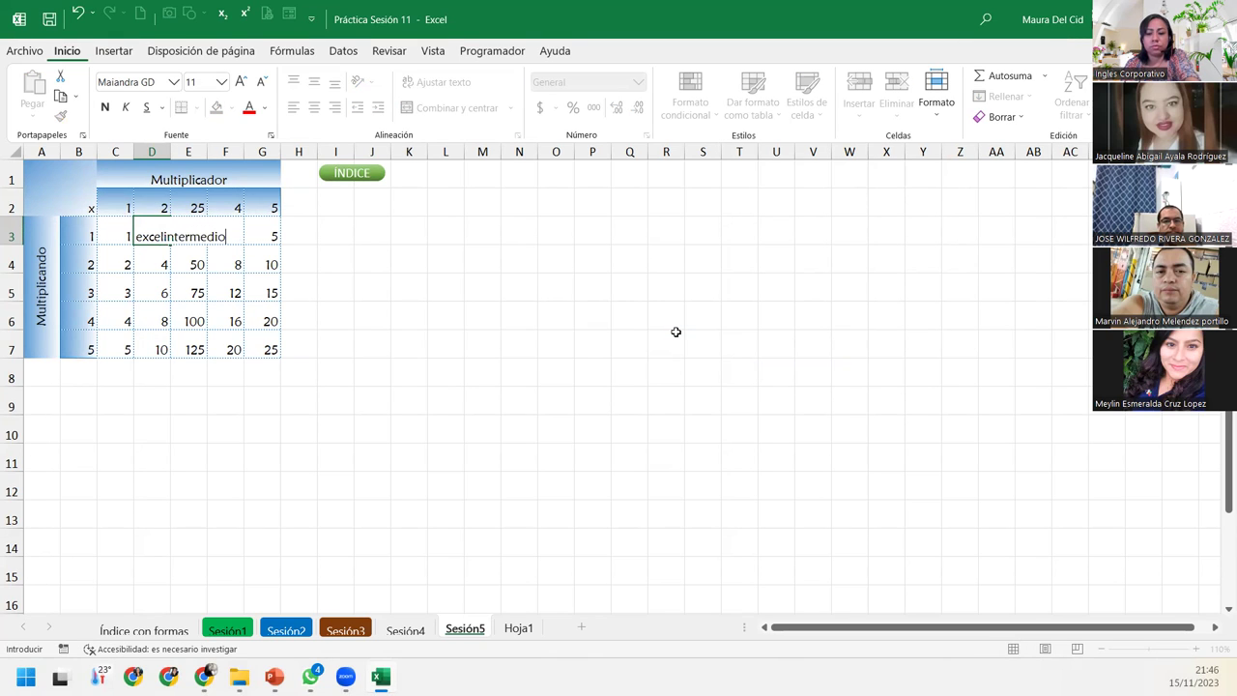
pyautogui.press('Return')
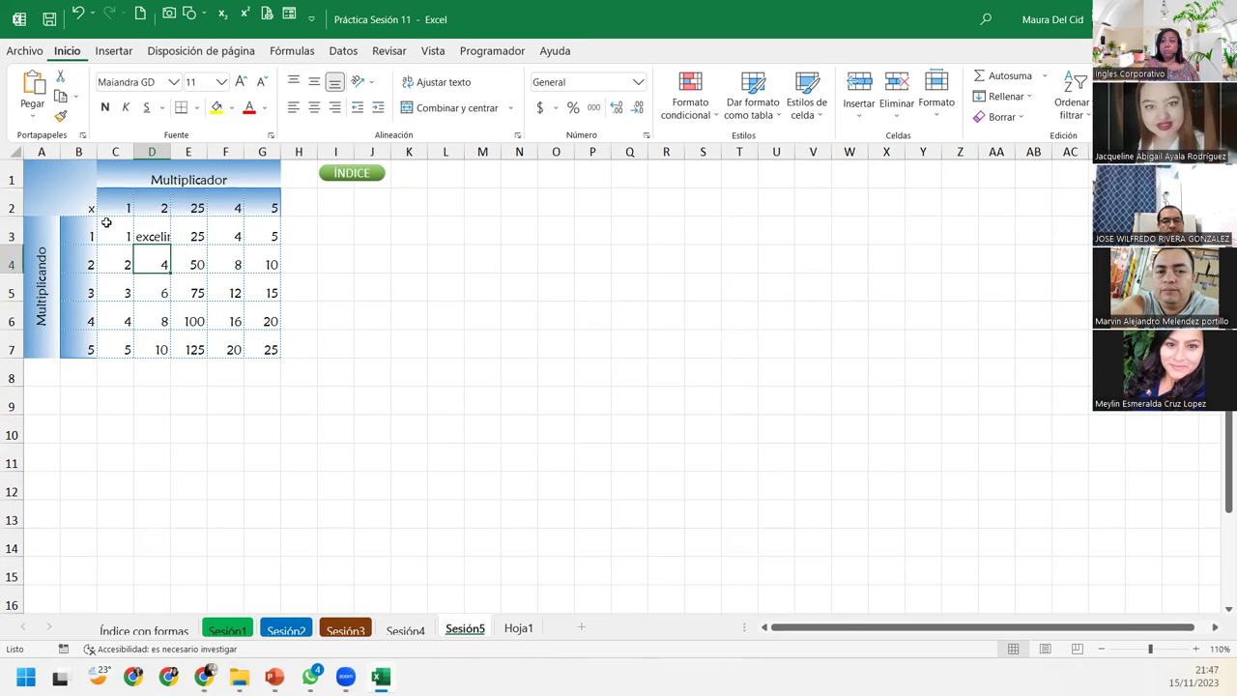
# Cancel the accidental move of D4 onto D3 and clear D3's text
pyautogui.moveTo(162, 251); pyautogui.dragTo(164, 236)
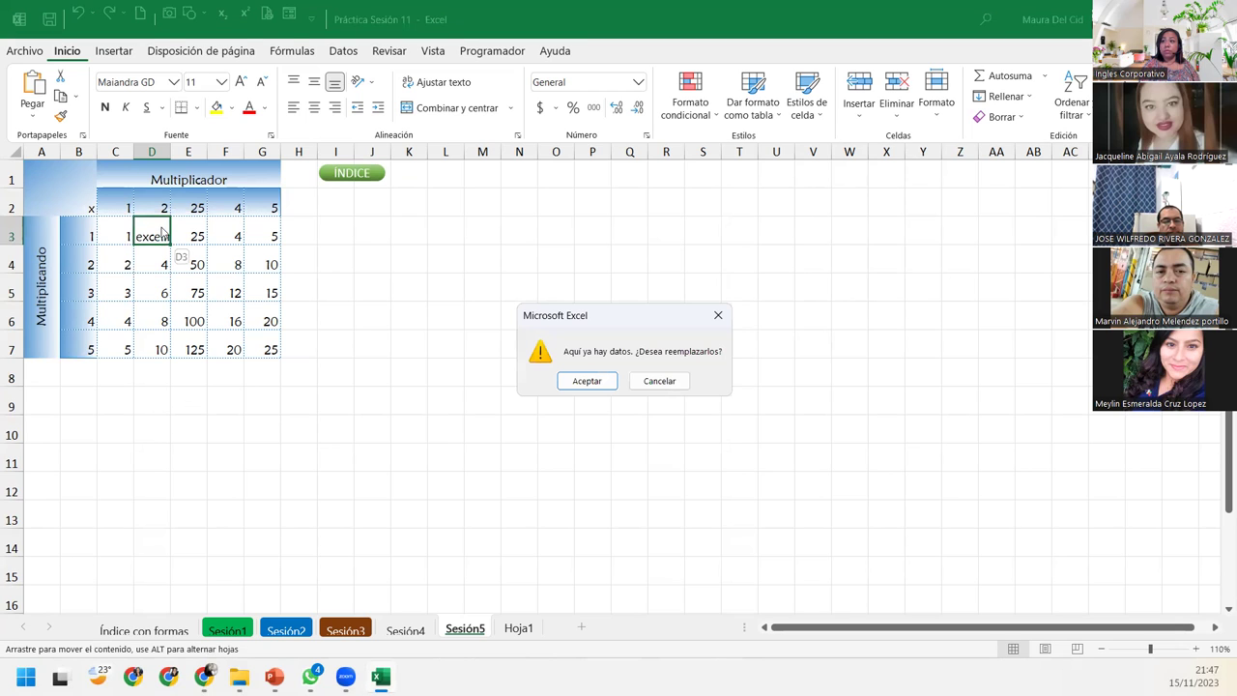
pyautogui.click(649, 383)
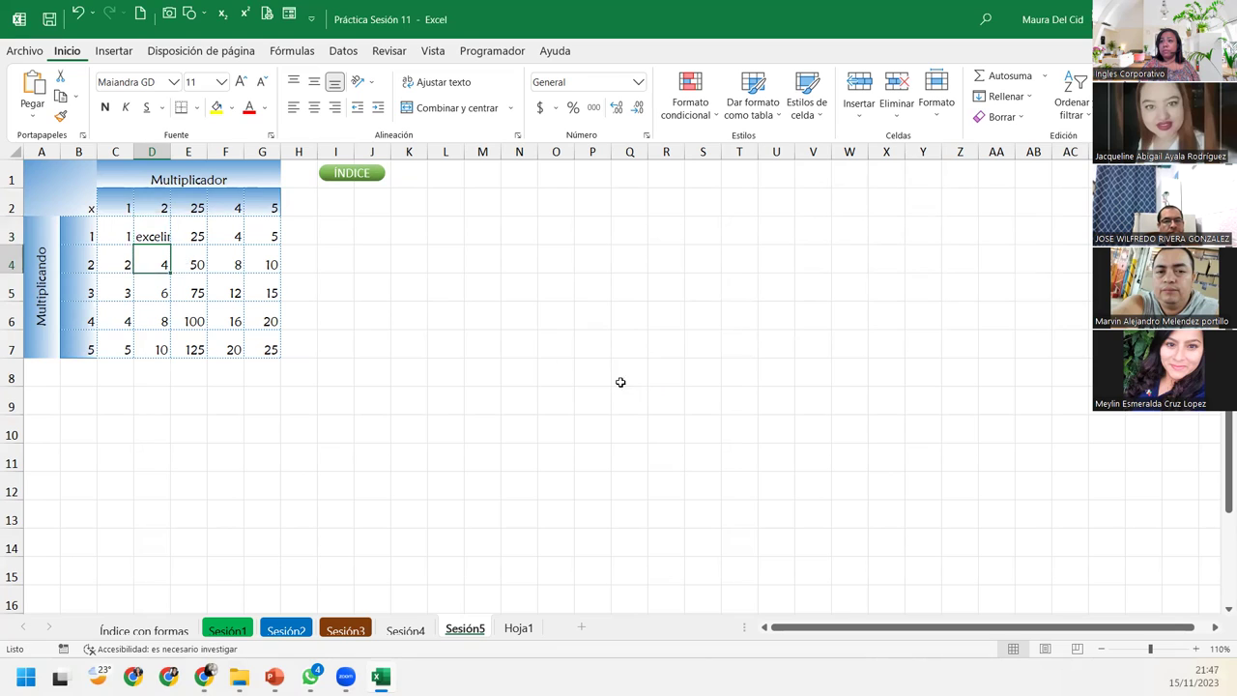
pyautogui.click(137, 230)
pyautogui.press('Delete')
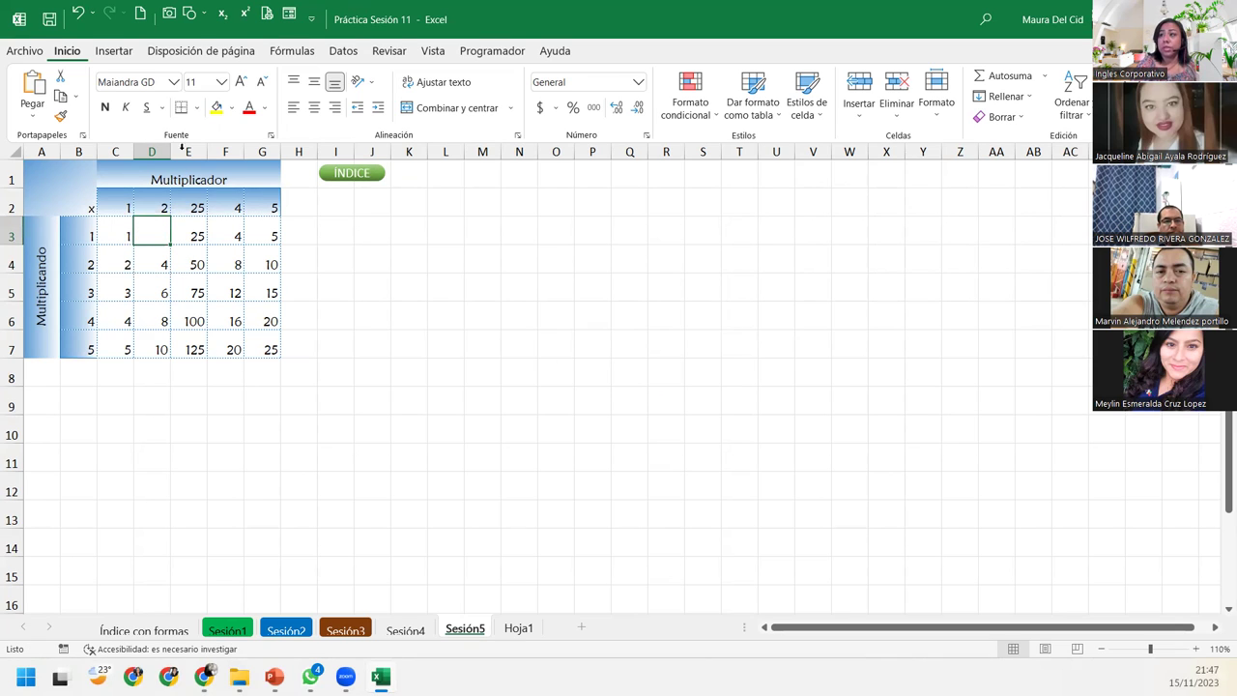
# Fill the series from C3 into D3 so it holds 2 again
pyautogui.click(128, 232)
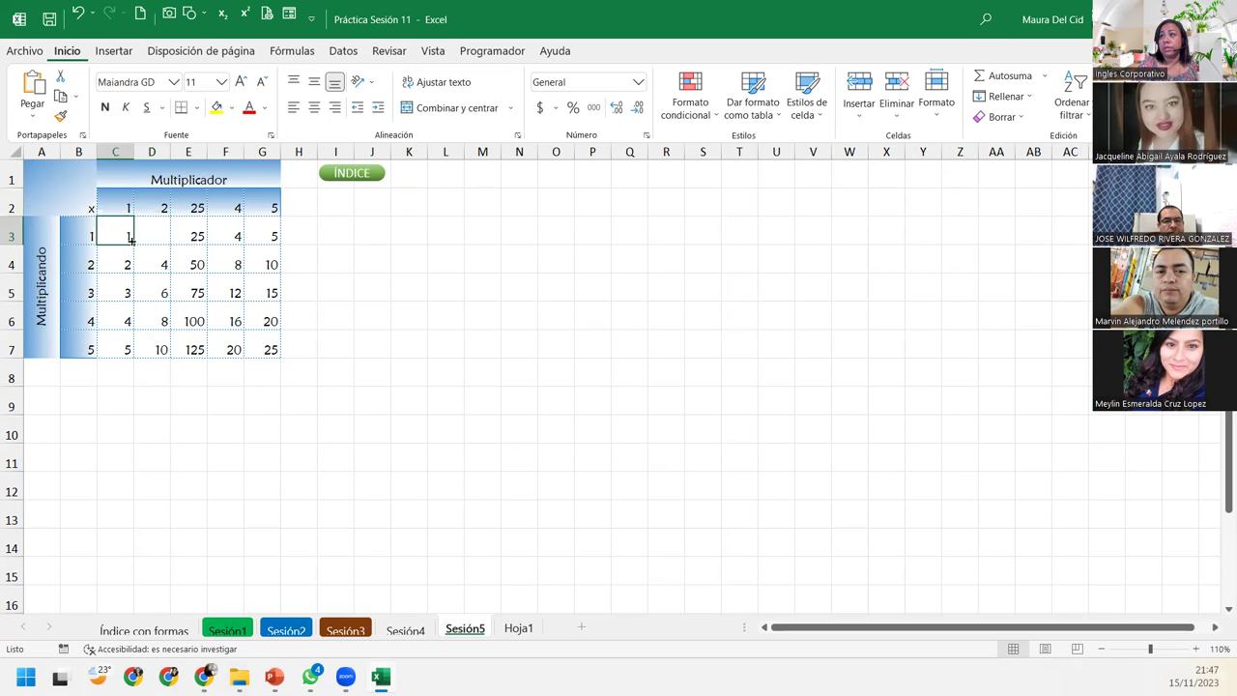
pyautogui.moveTo(133, 242); pyautogui.dragTo(162, 242)
pyautogui.click(158, 240)
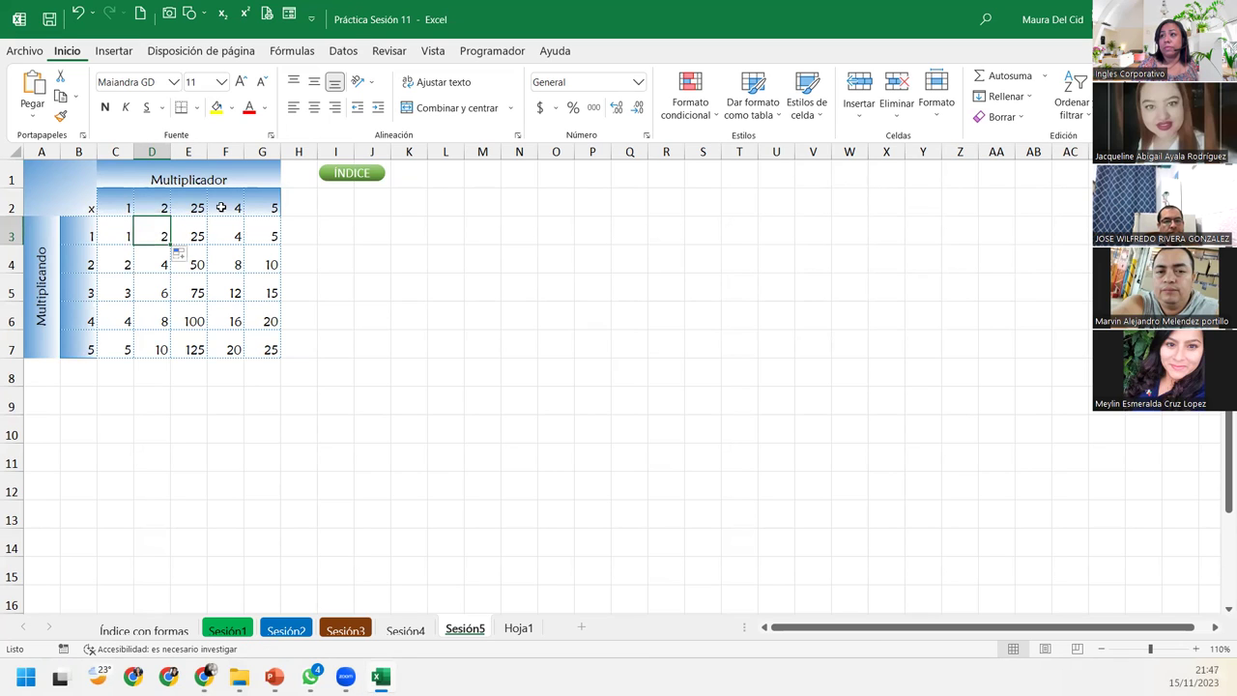
pyautogui.click(182, 281)
pyautogui.click(162, 295)
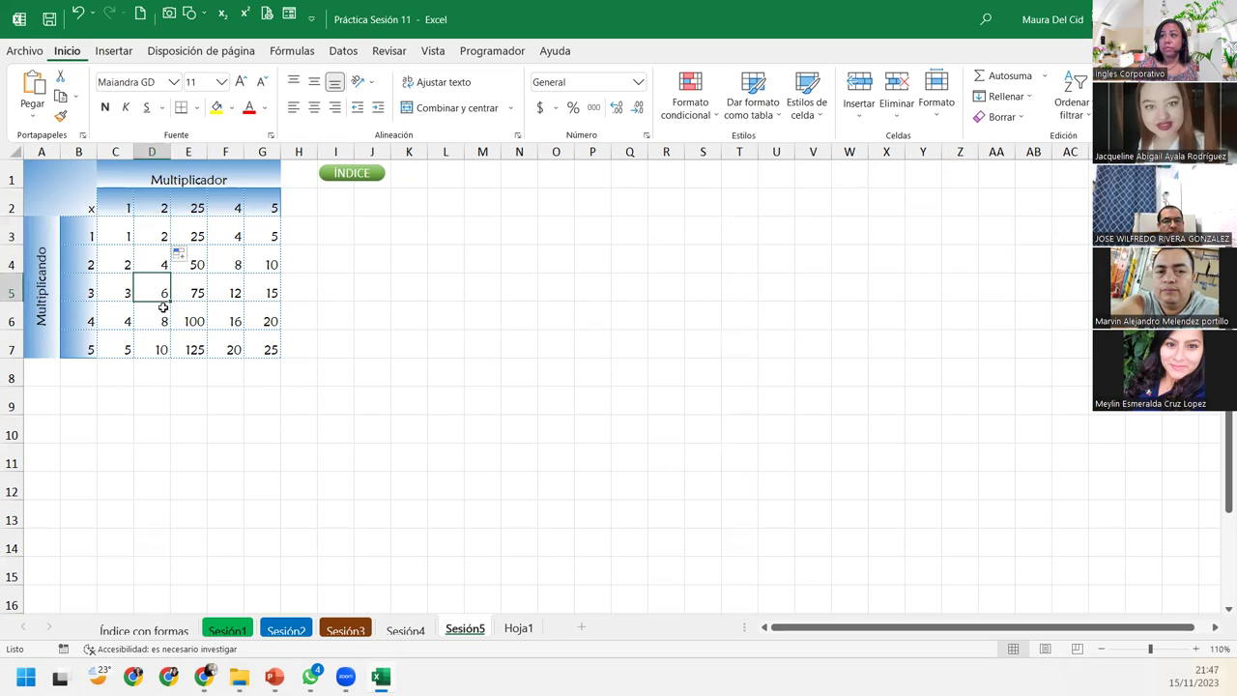
pyautogui.click(193, 314)
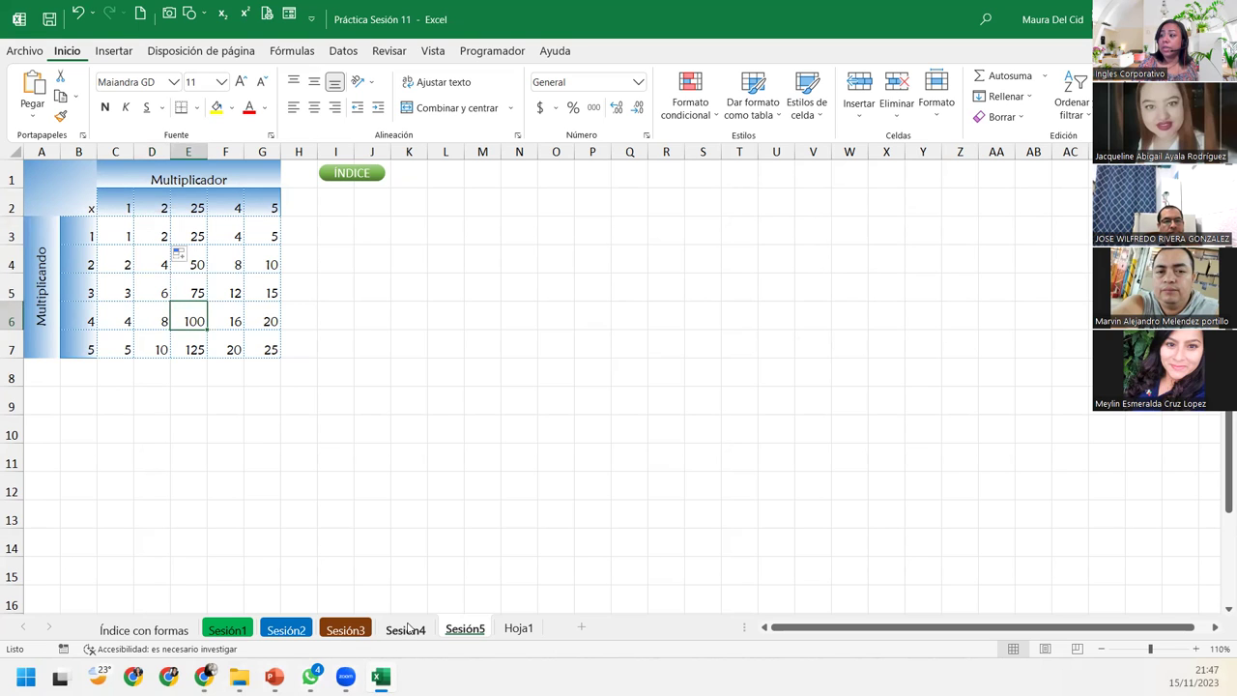
# Unprotect the workbook structure by entering its password
pyautogui.click(408, 630)
pyautogui.click(462, 629)
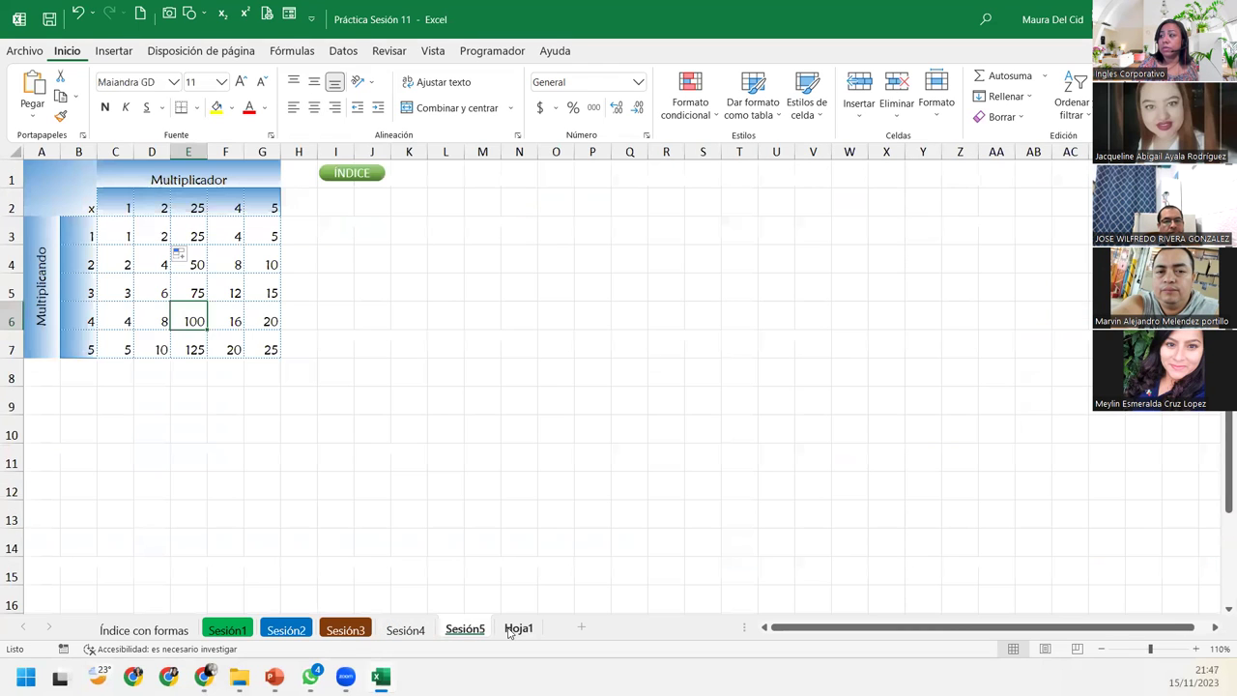
pyautogui.click(518, 630)
pyautogui.rightClick(509, 633)
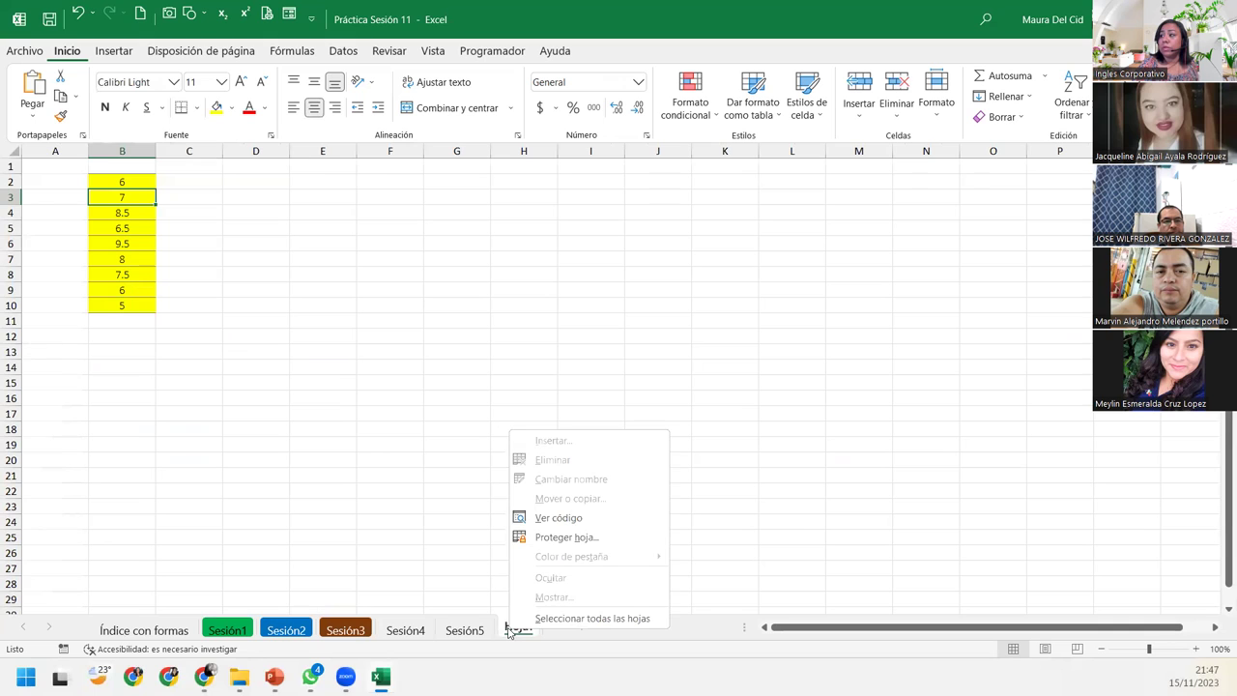
pyautogui.click(392, 361)
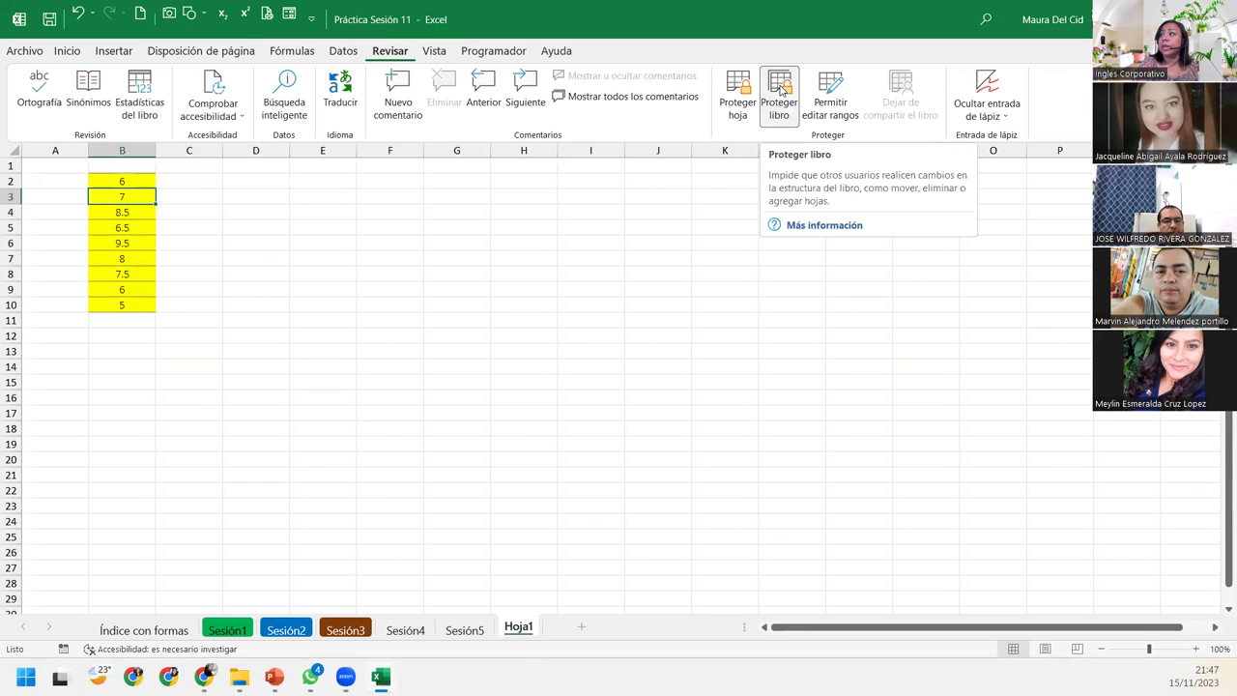
pyautogui.click(781, 89)
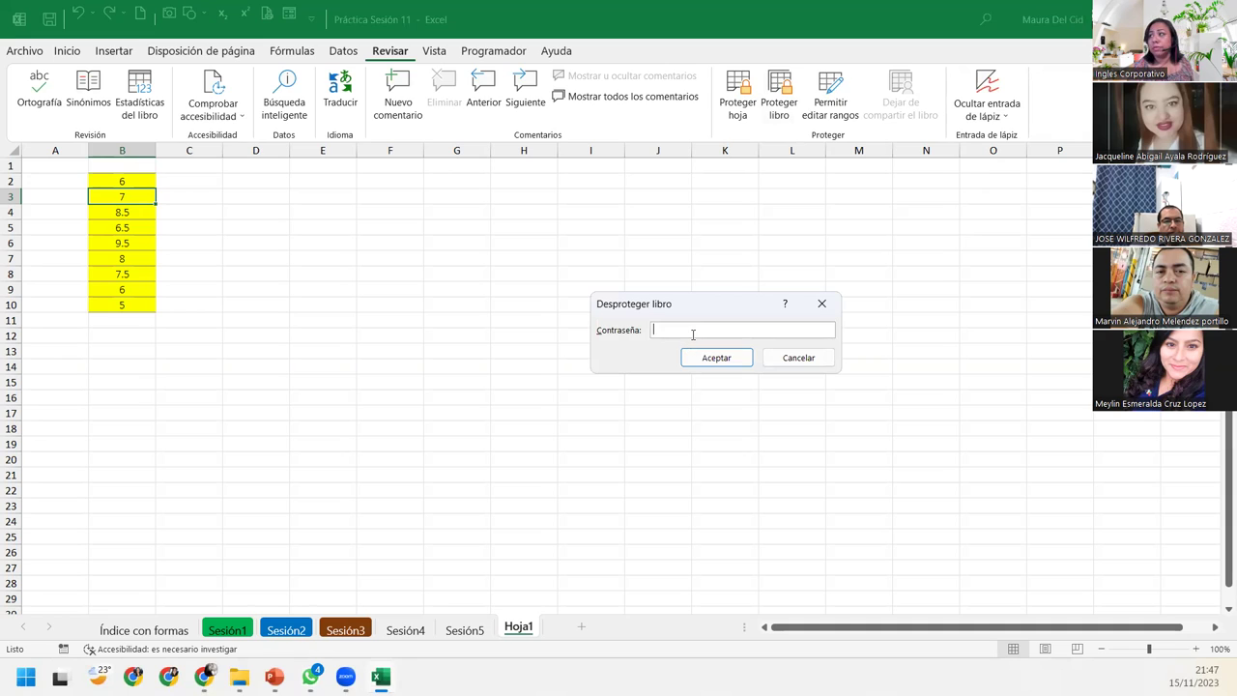
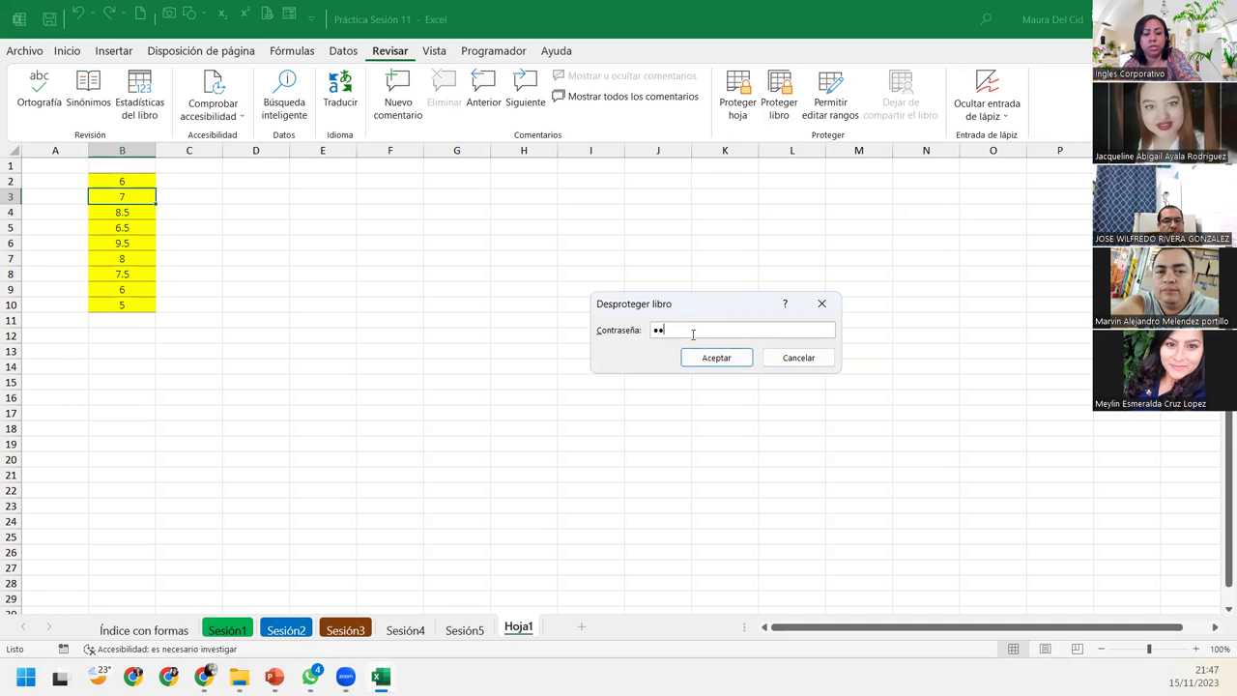
pyautogui.press('Return')
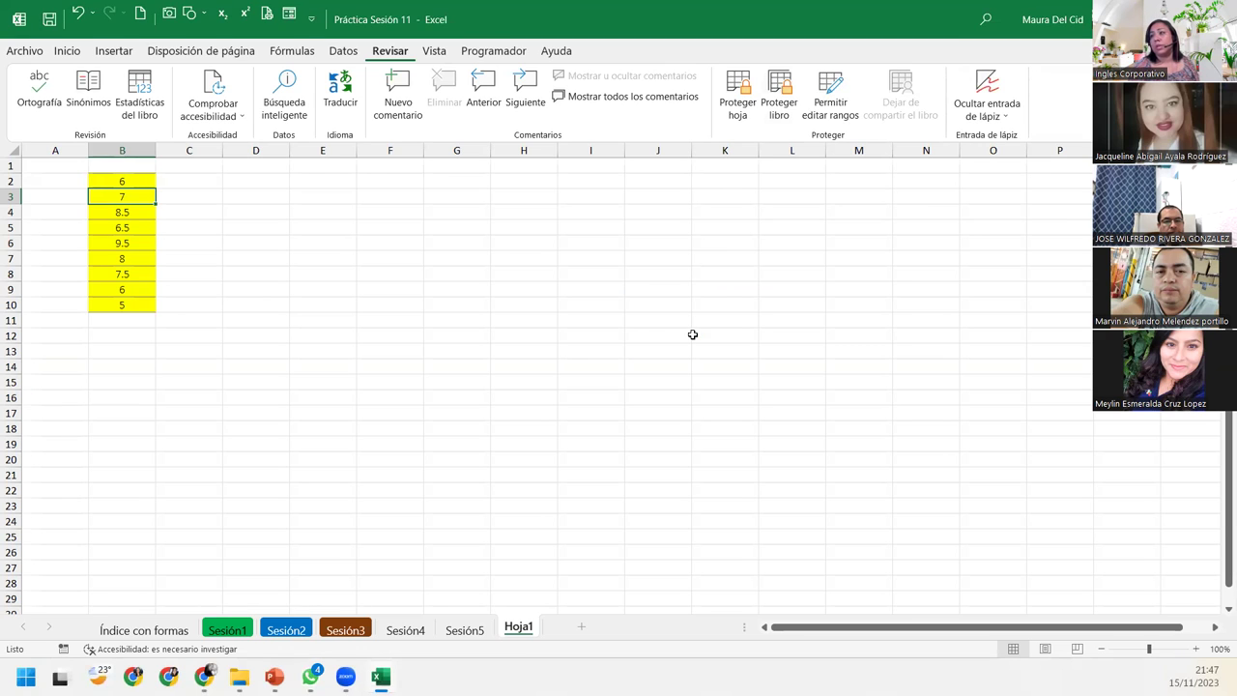
# Delete the Hoja1 sheet and confirm the deletion
pyautogui.rightClick(526, 629)
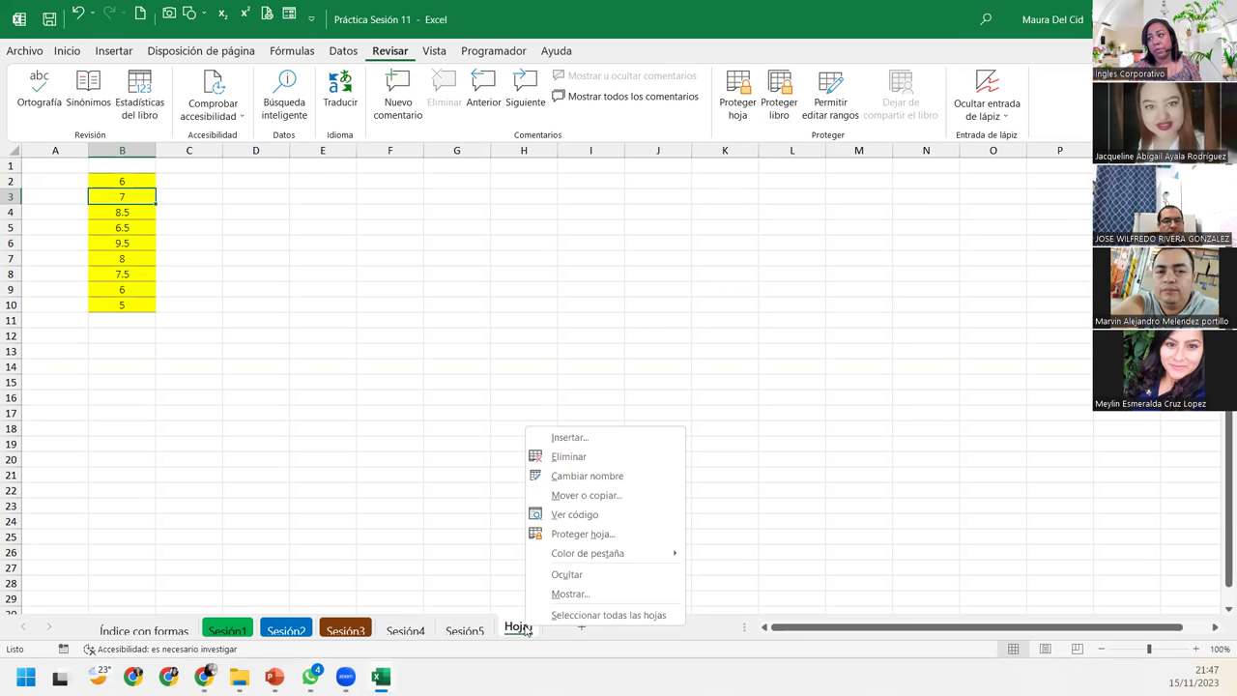
pyautogui.click(569, 456)
pyautogui.click(583, 382)
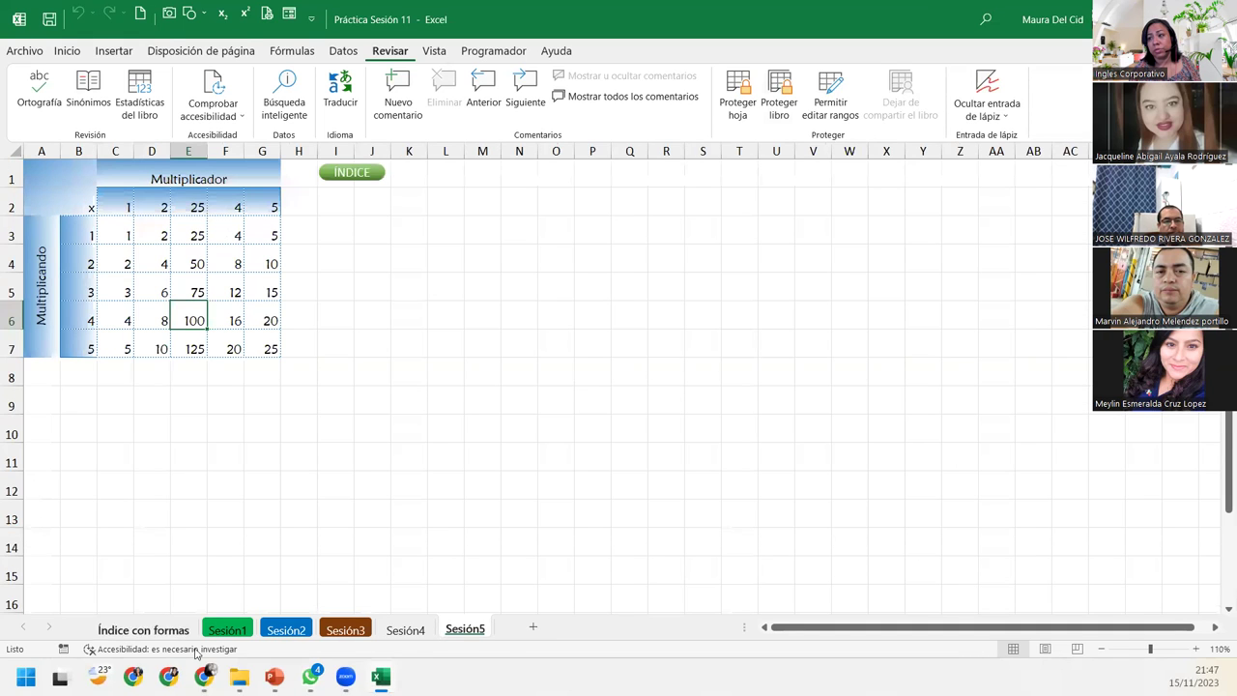
# Unhide the Indice sheet, drag its tab after Sesión5, then return to Índice con formas
pyautogui.rightClick(170, 629)
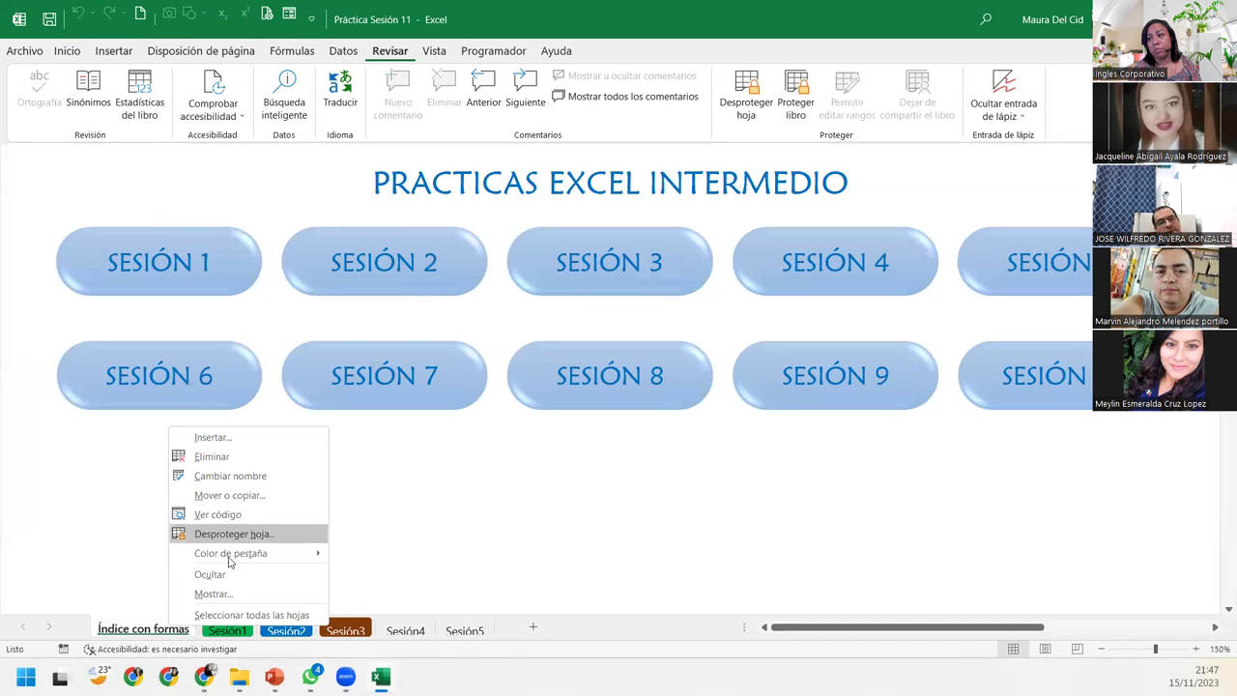
pyautogui.click(234, 593)
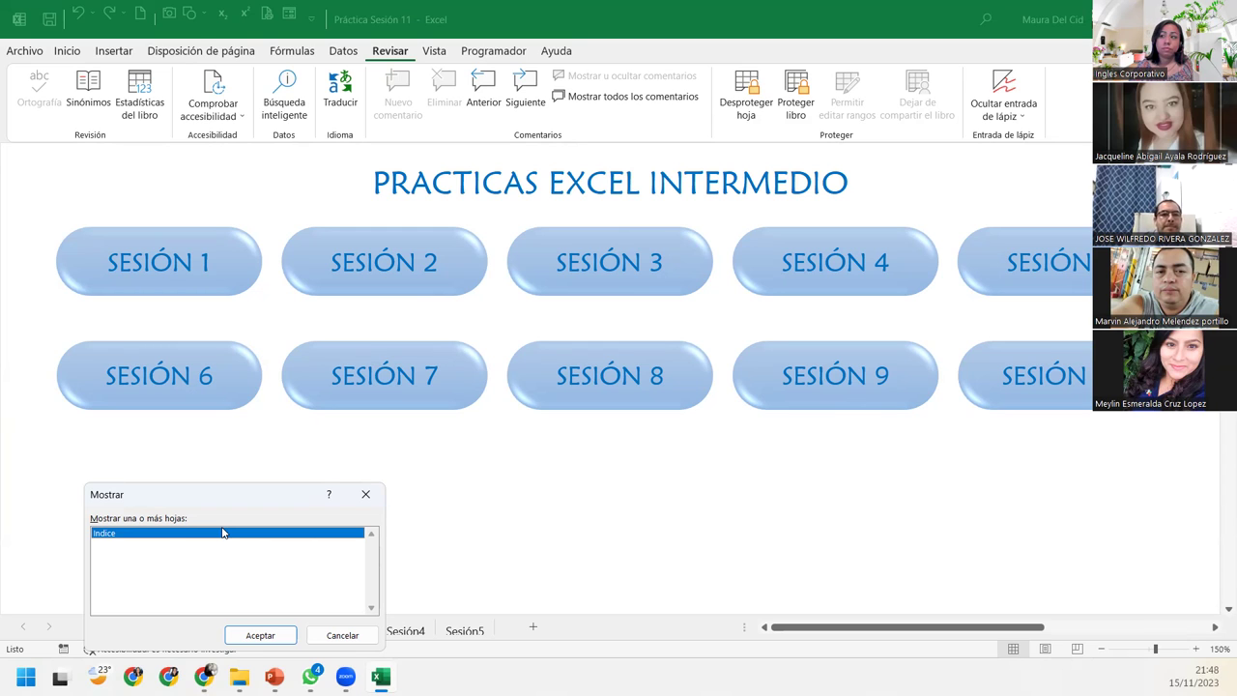
pyautogui.click(261, 636)
pyautogui.moveTo(197, 632); pyautogui.dragTo(550, 635)
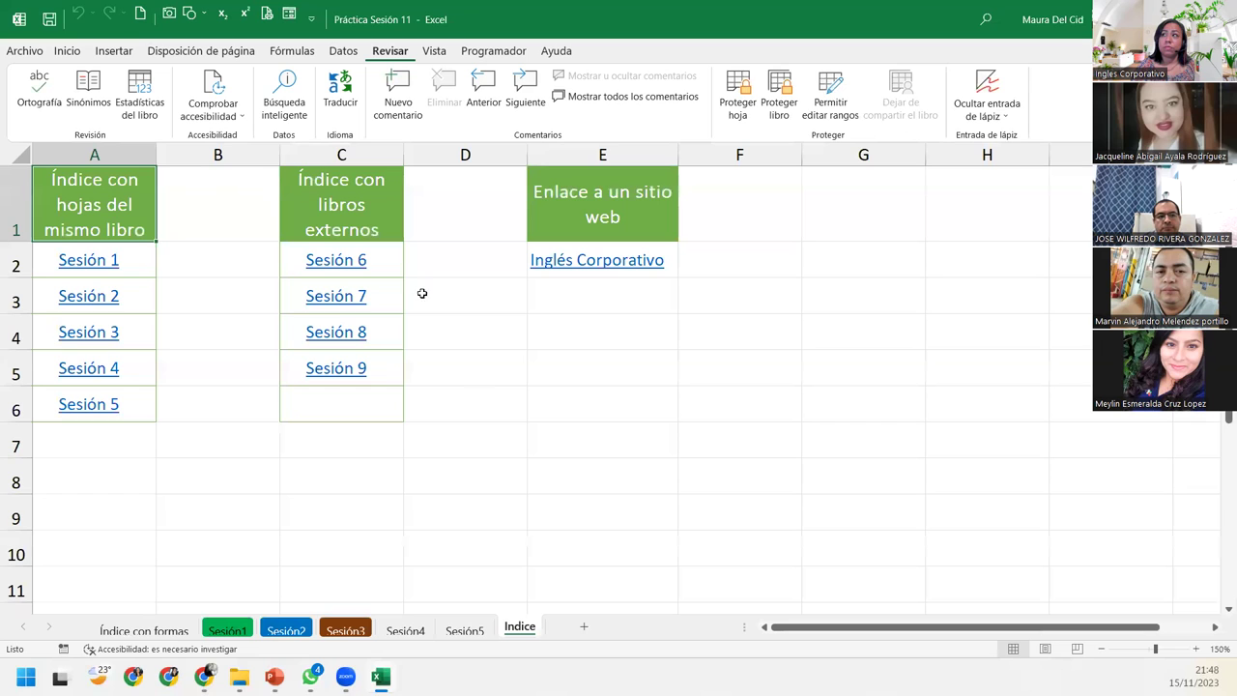
pyautogui.click(182, 630)
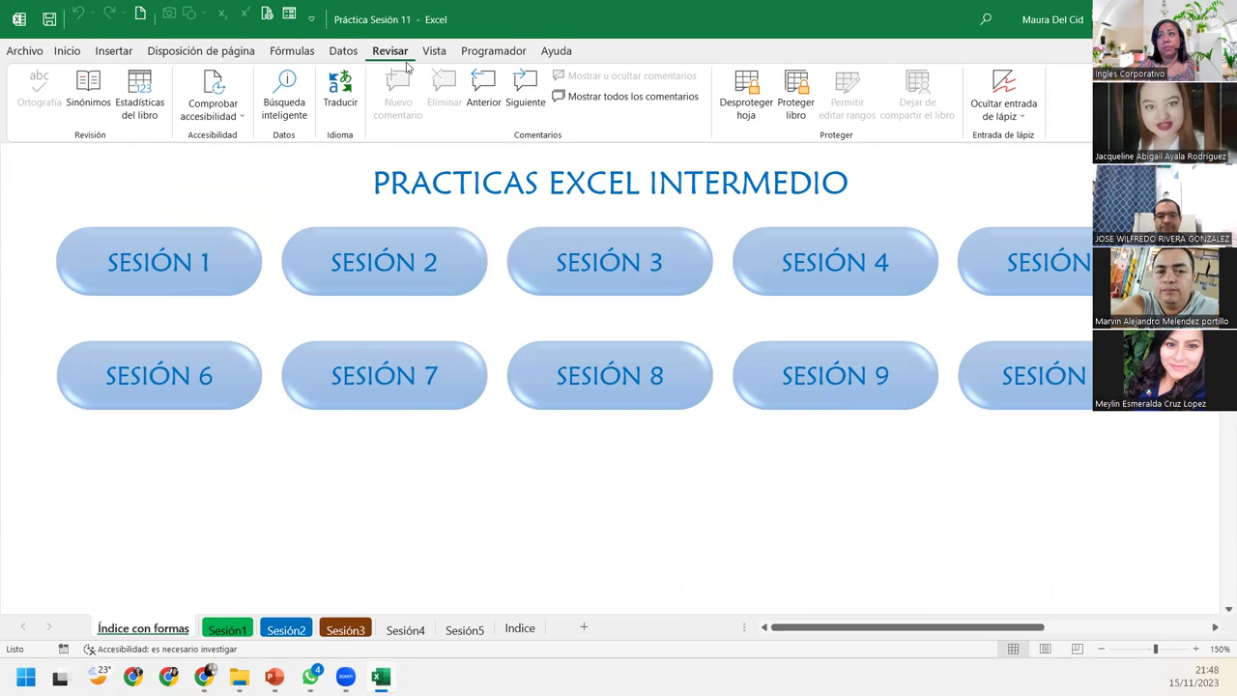
# Mark the workbook as final via File > Info > Protect Workbook
pyautogui.click(43, 58)
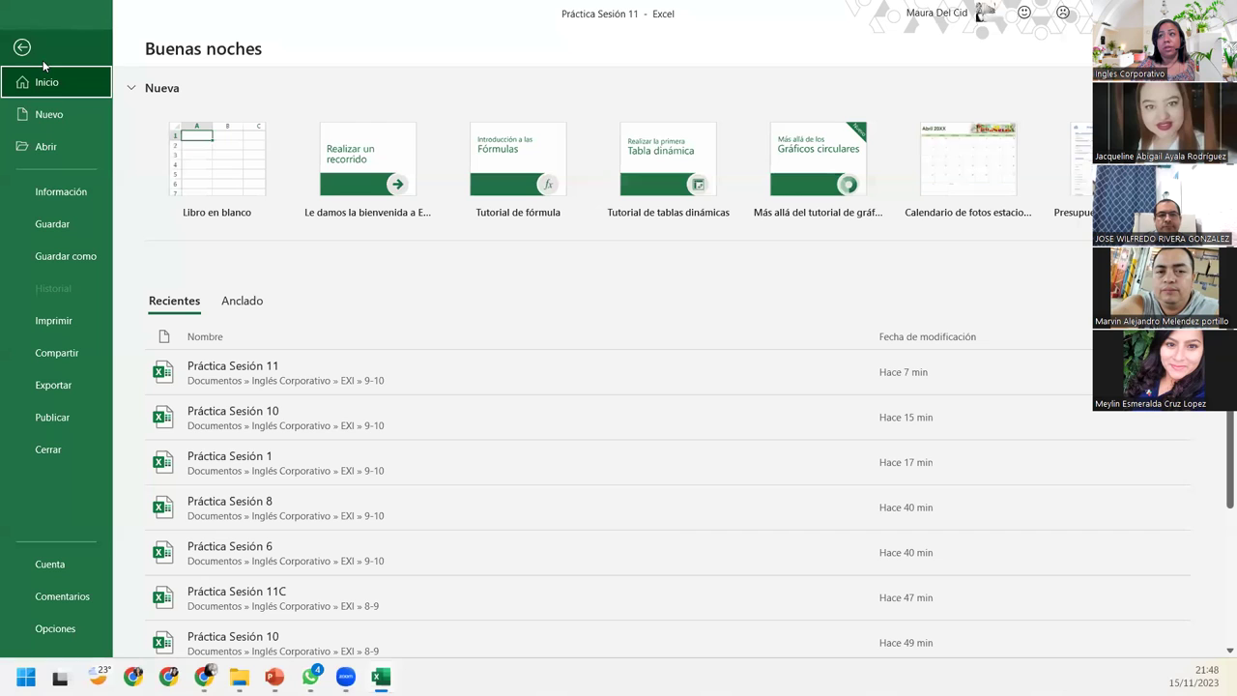
pyautogui.click(64, 191)
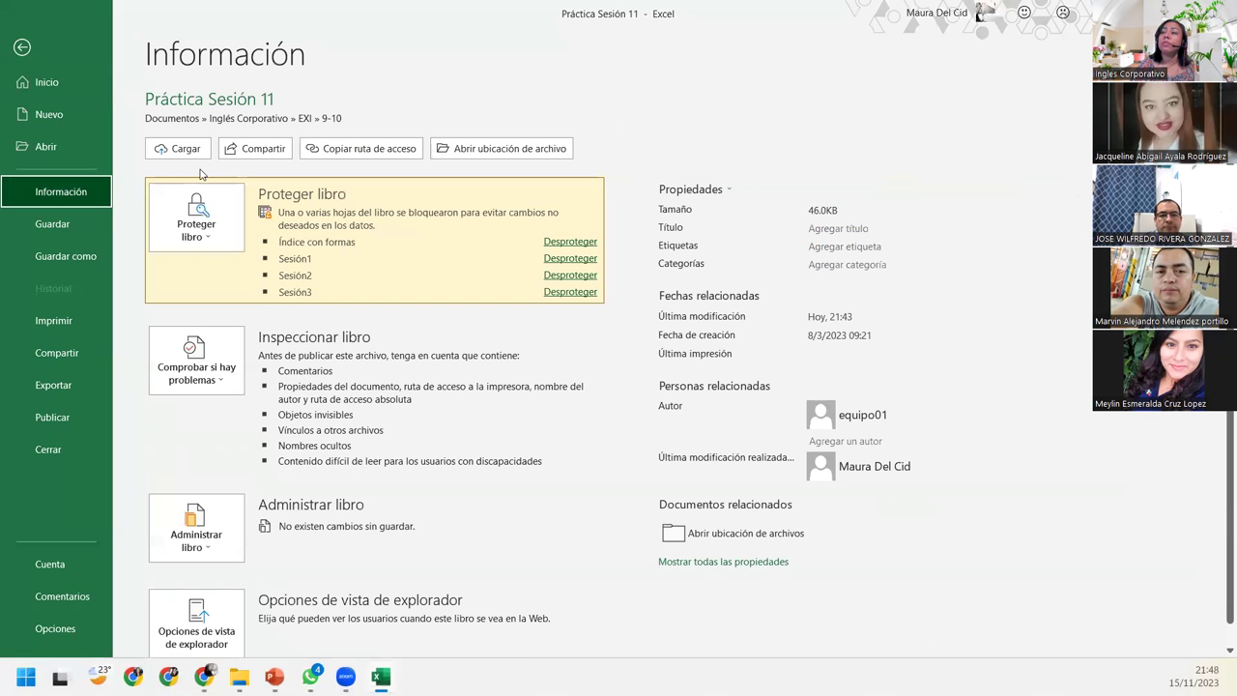
pyautogui.click(209, 238)
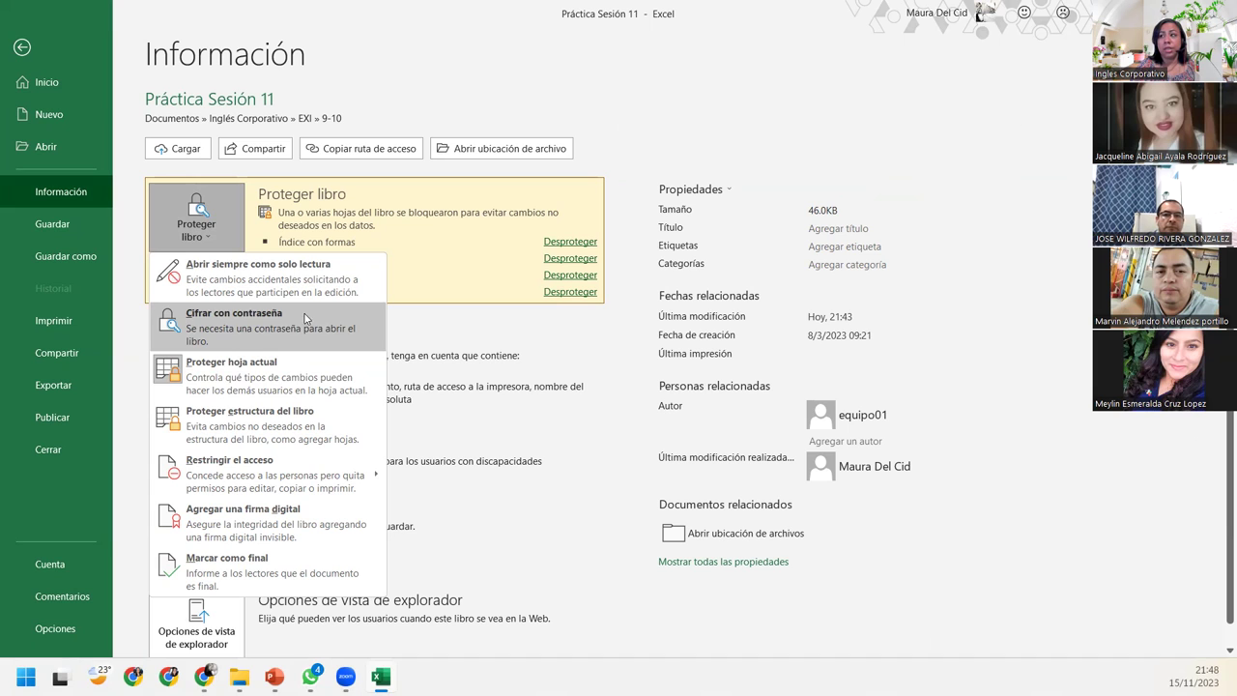
pyautogui.moveTo(360, 468)
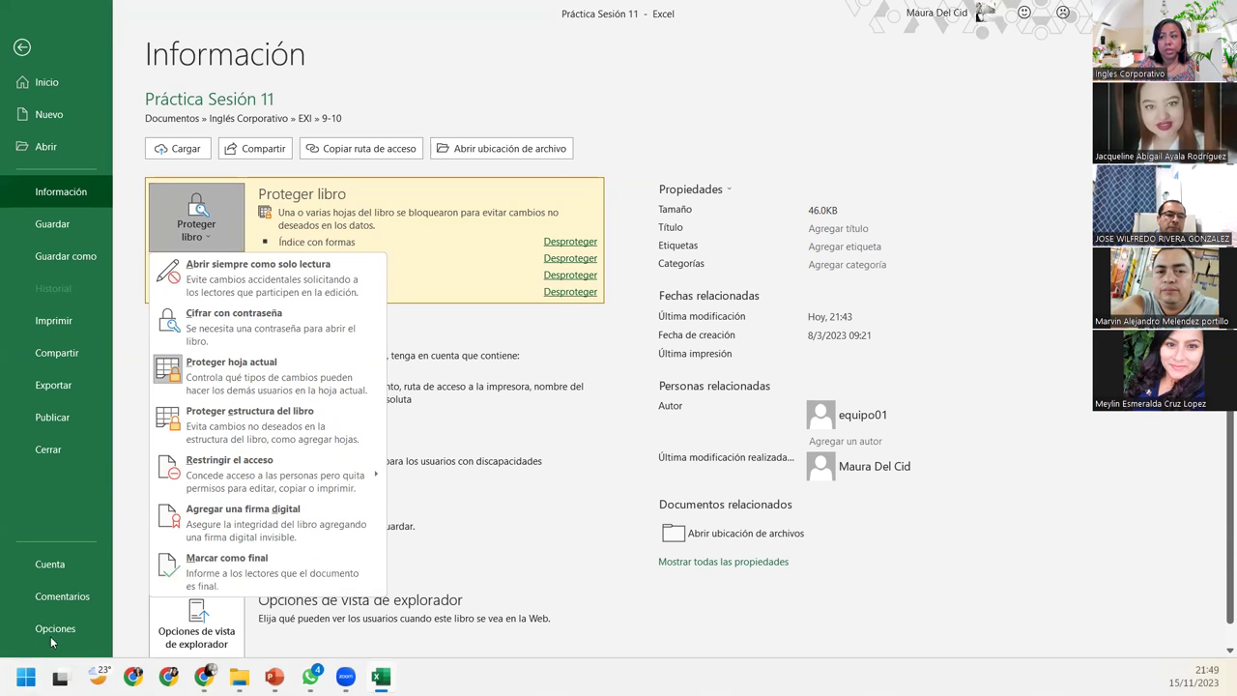
pyautogui.click(212, 557)
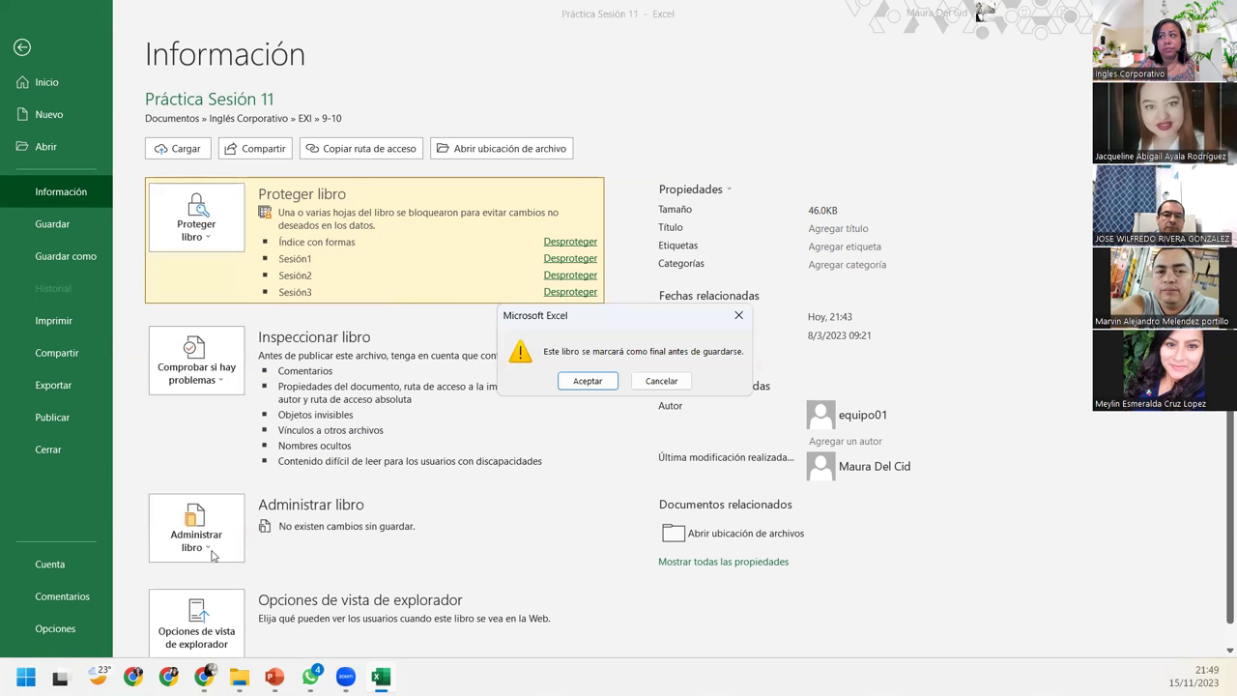
pyautogui.click(583, 381)
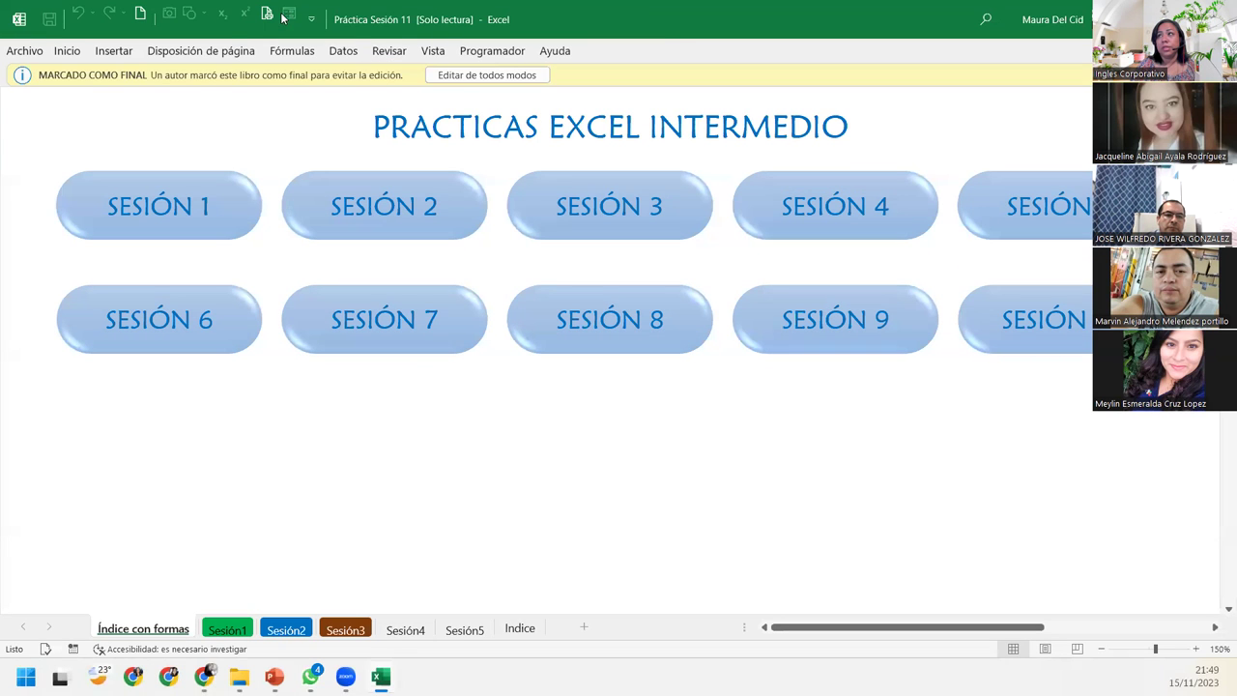
# Make the final-marked workbook editable again with Edit Anyway
pyautogui.click(208, 56)
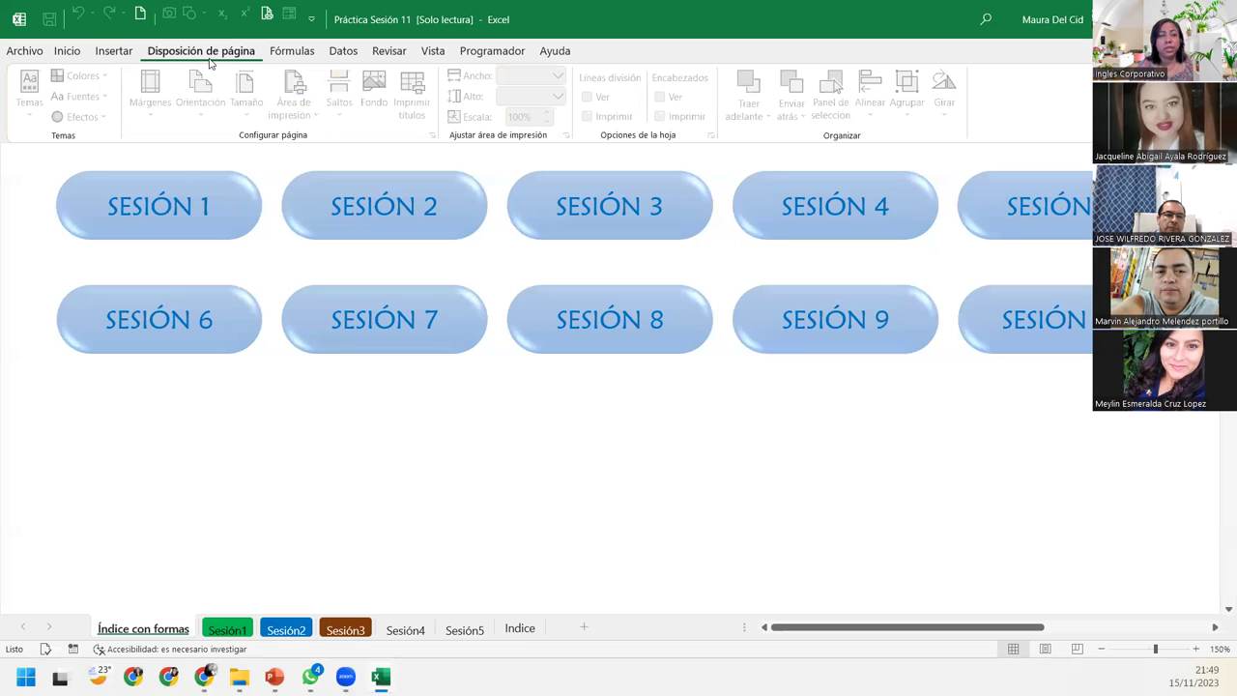
pyautogui.click(209, 60)
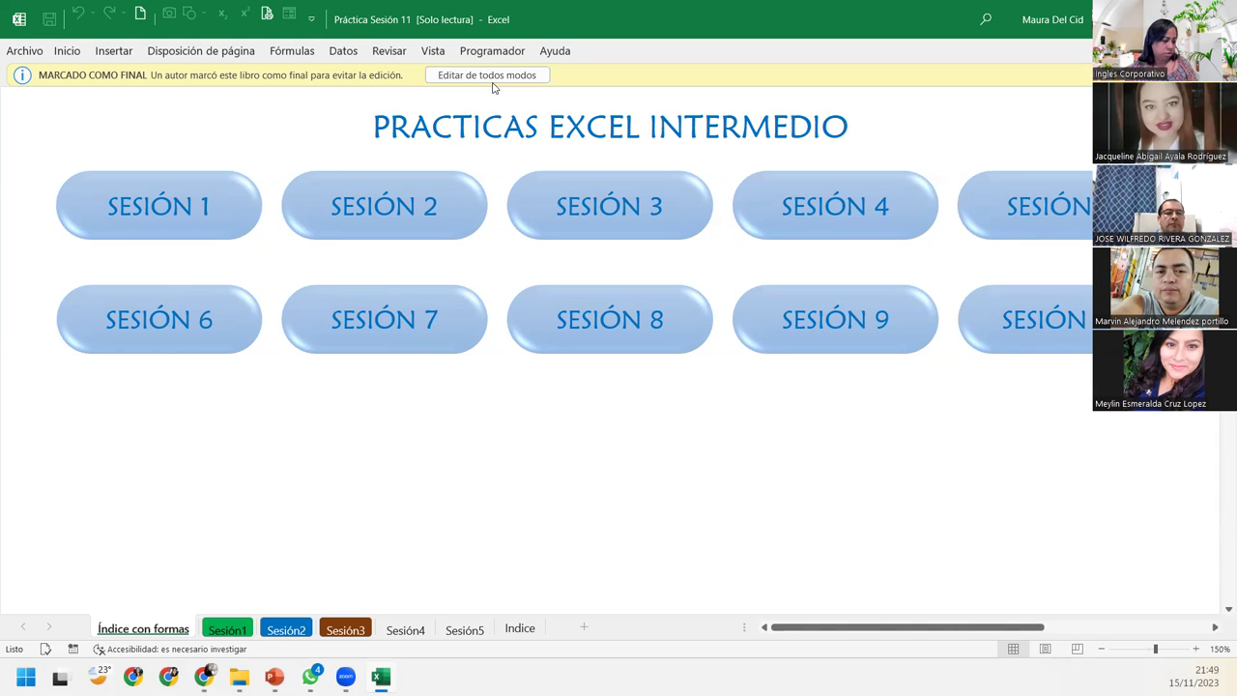
pyautogui.click(497, 83)
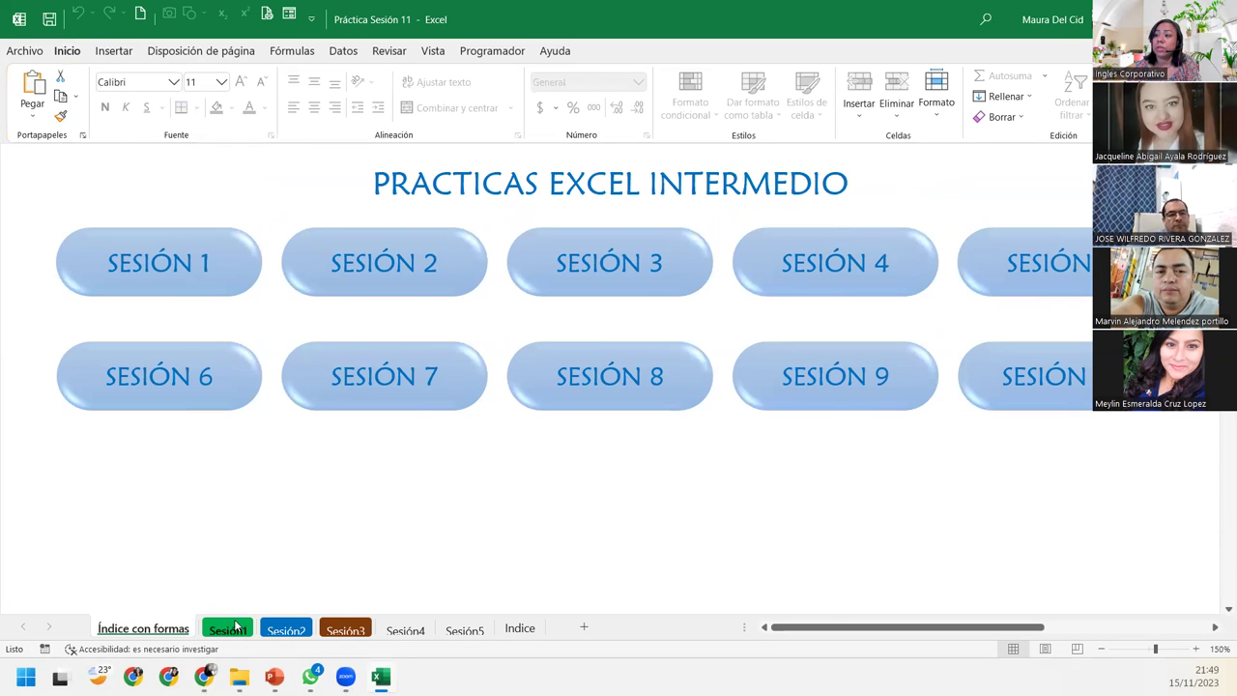
# Step through Sesión1, Sesión2 and Sesión3 to Sesión4 and select the Color cell D2
pyautogui.click(227, 630)
pyautogui.click(287, 629)
pyautogui.click(358, 632)
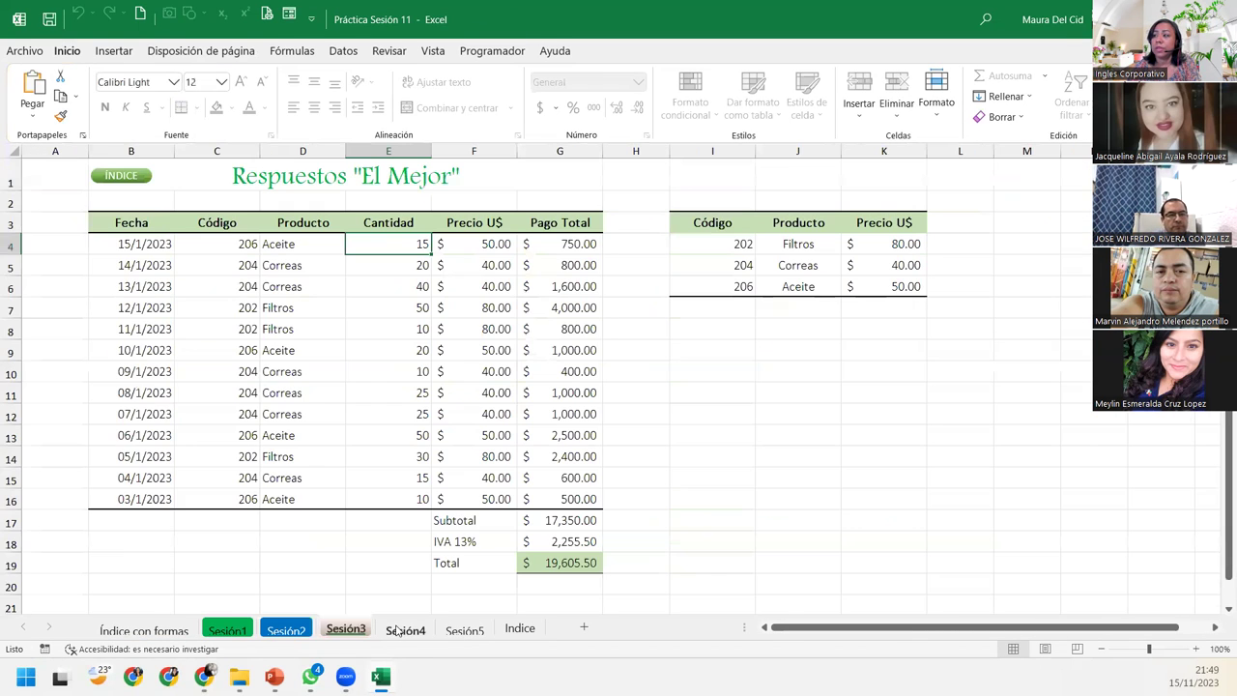
pyautogui.click(412, 630)
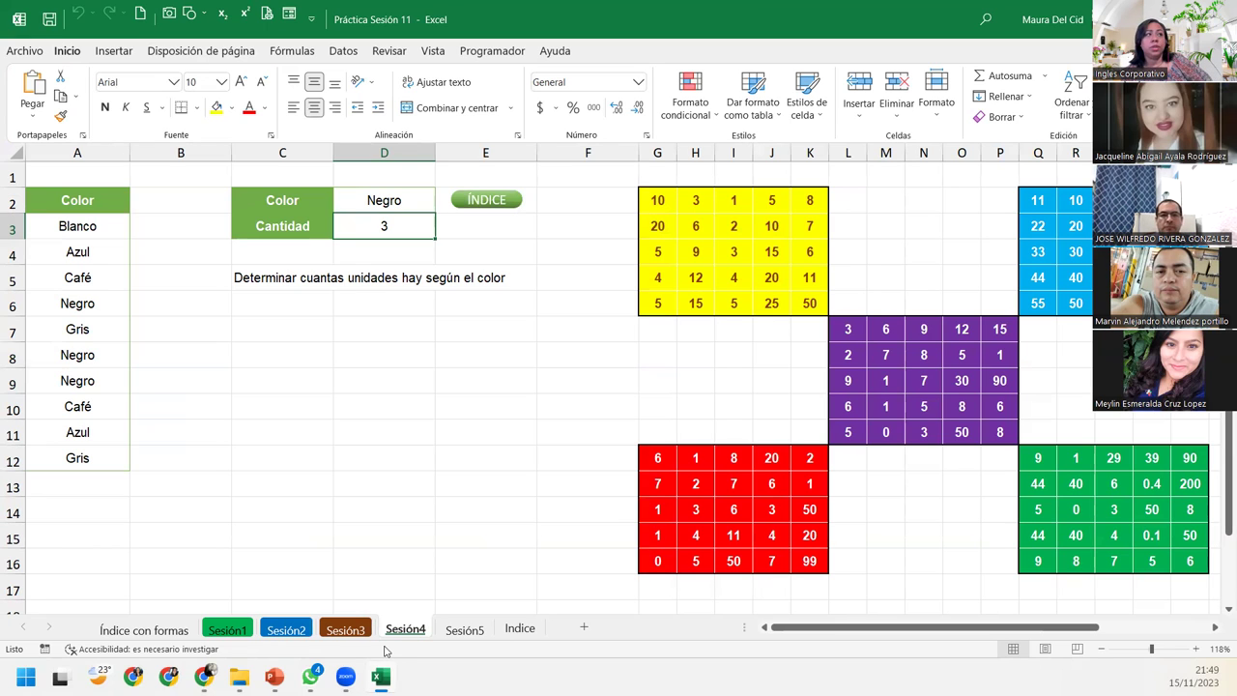
pyautogui.click(370, 202)
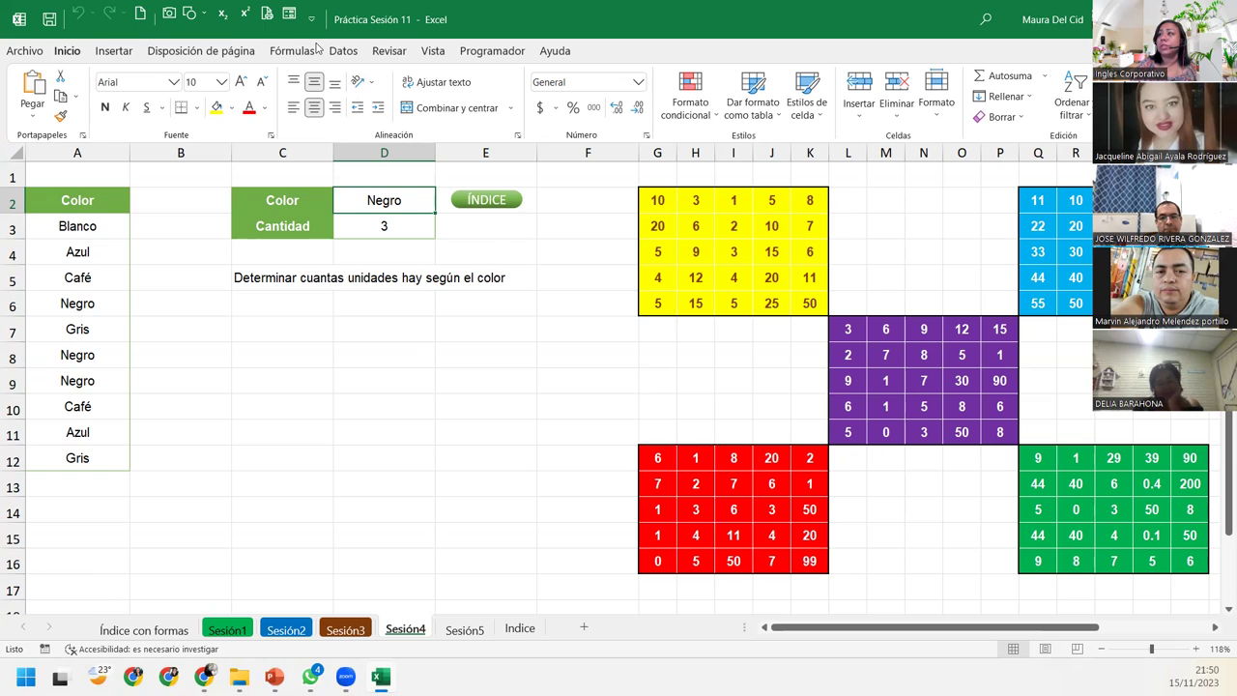
# Add an editable range titled 'Color' for cell $D$2
pyautogui.click(385, 54)
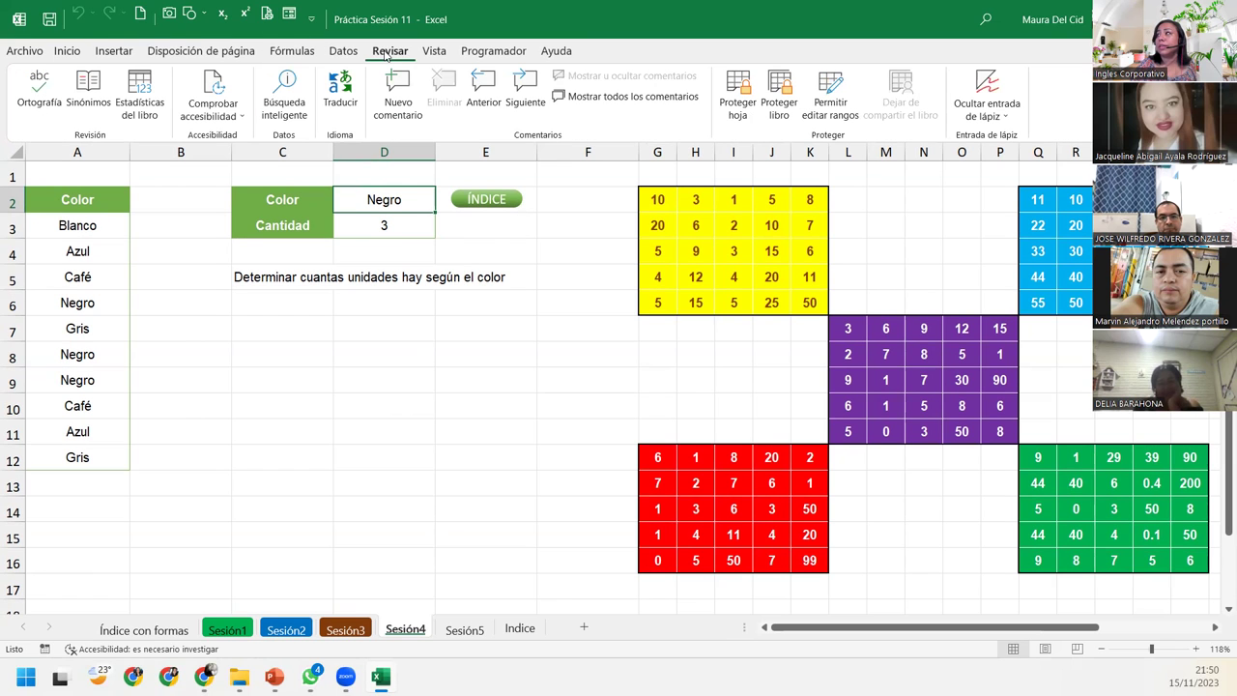
pyautogui.click(819, 104)
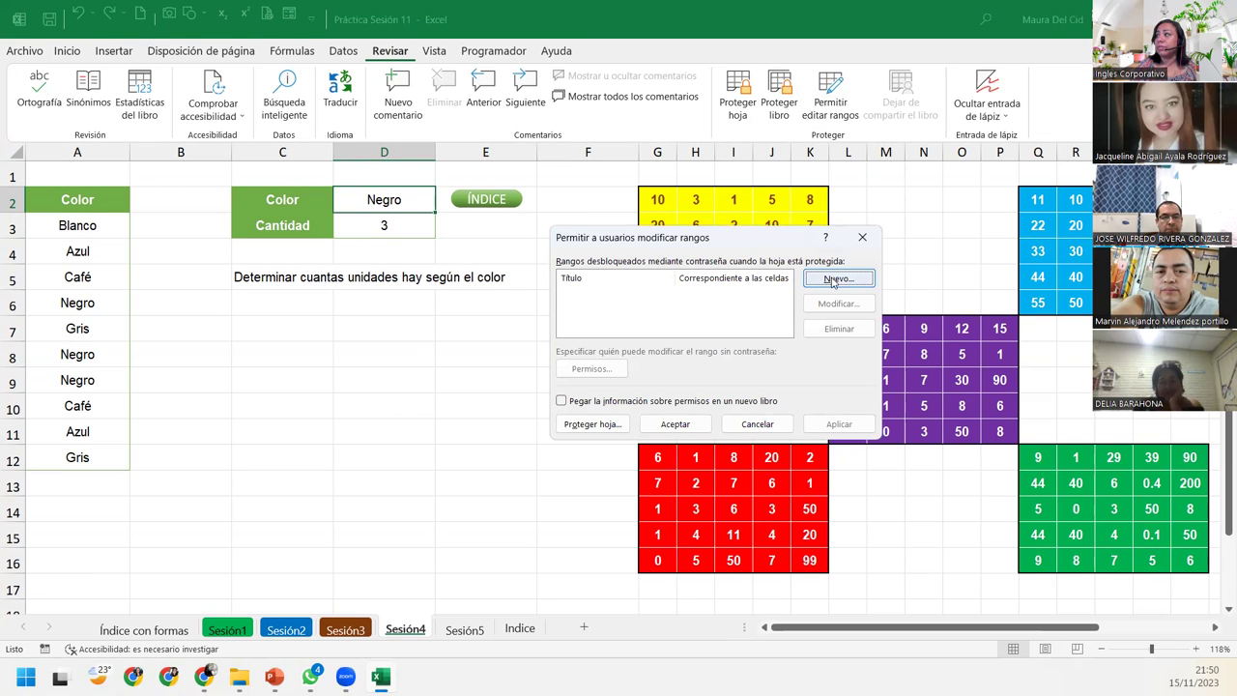
pyautogui.click(837, 279)
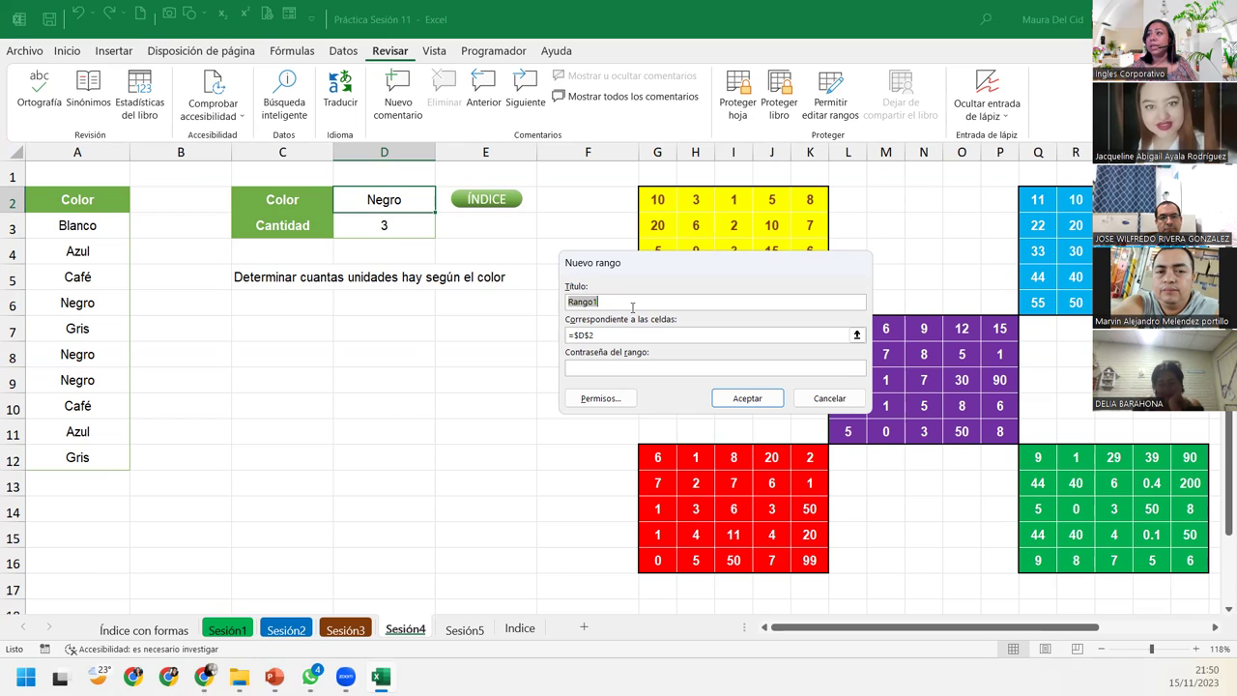
pyautogui.write('Color')
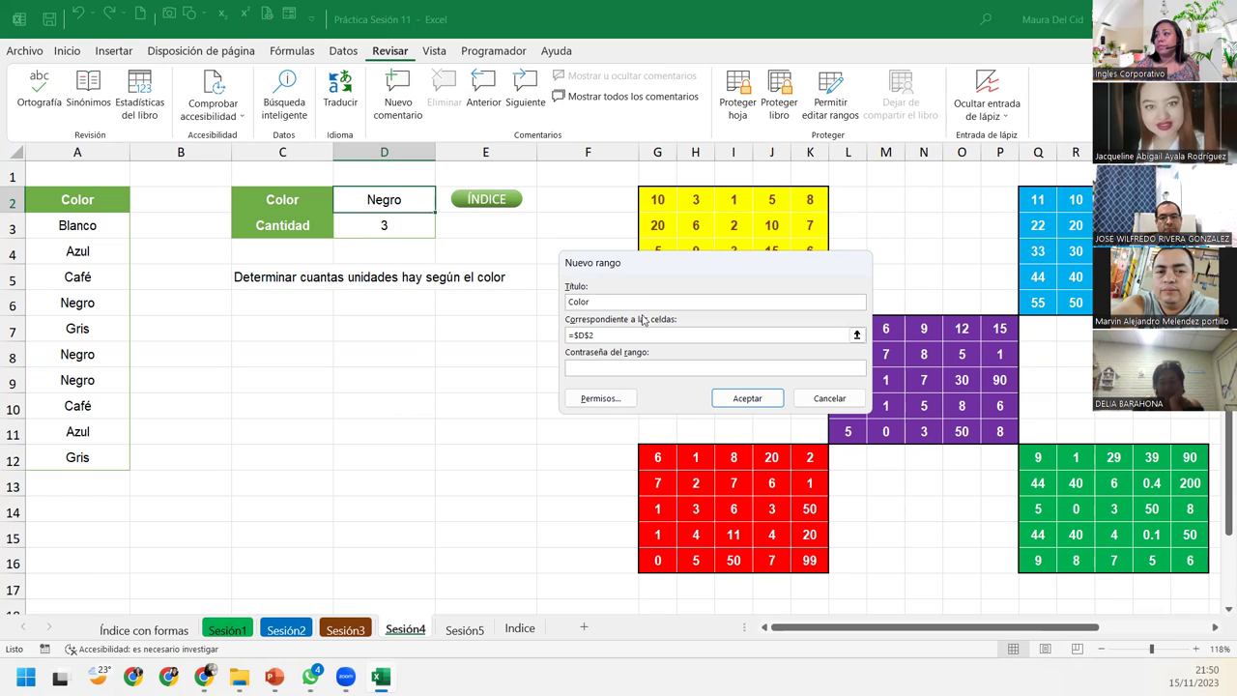
pyautogui.click(744, 399)
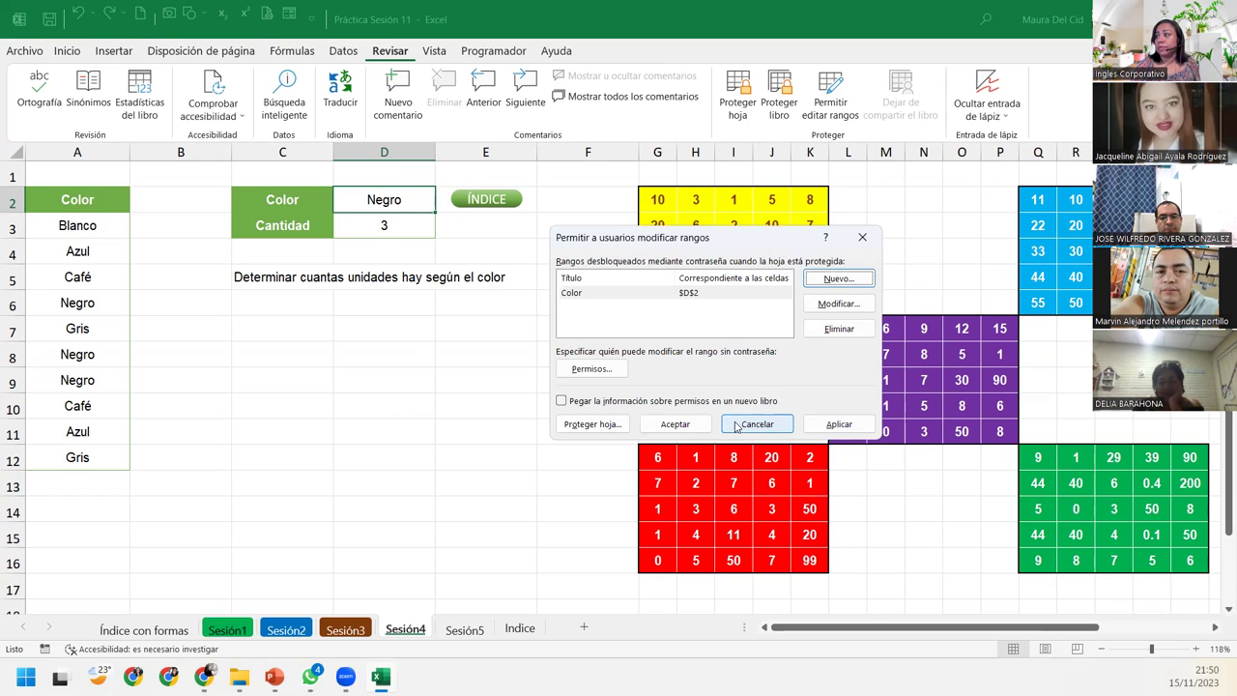
pyautogui.click(676, 425)
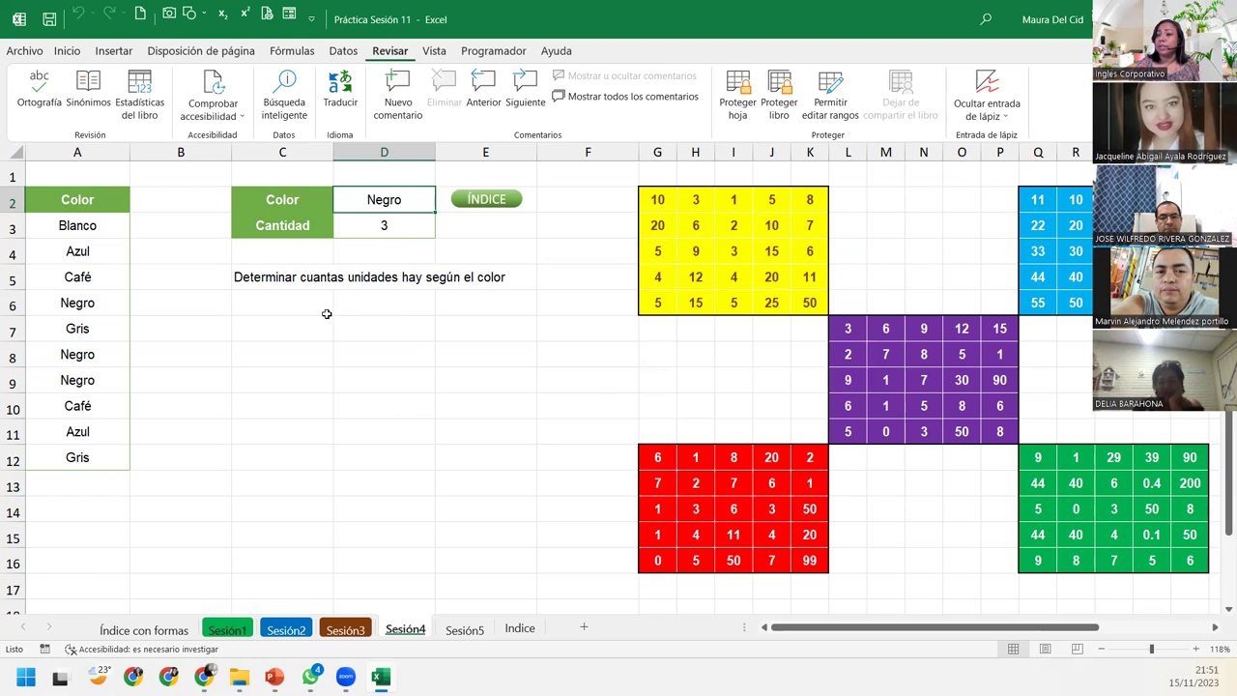
# Protect the Sesión4 sheet, entering and confirming a sheet password
pyautogui.click(242, 304)
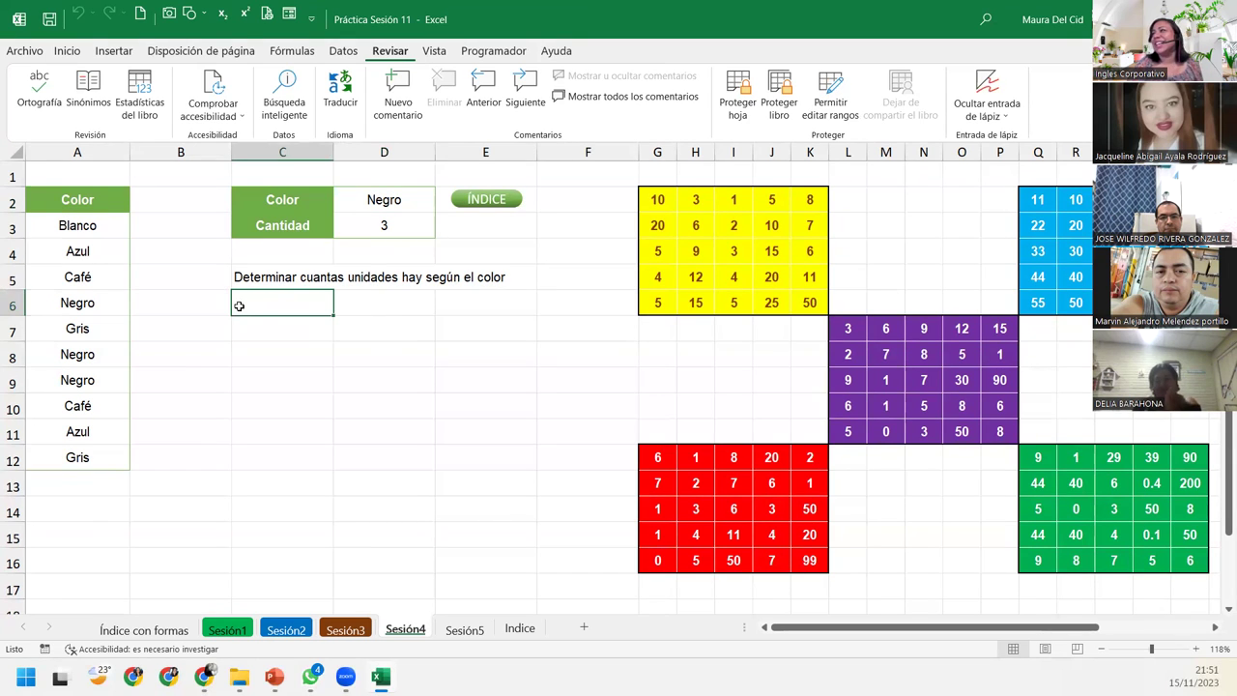
pyautogui.click(737, 96)
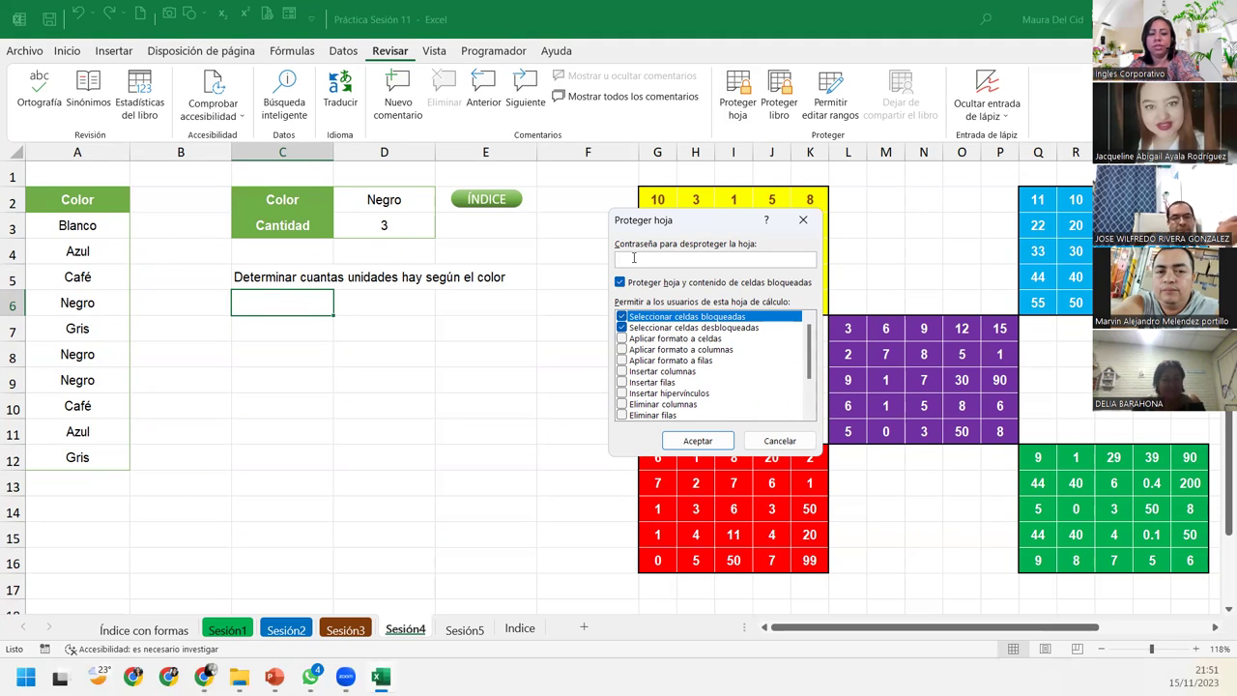
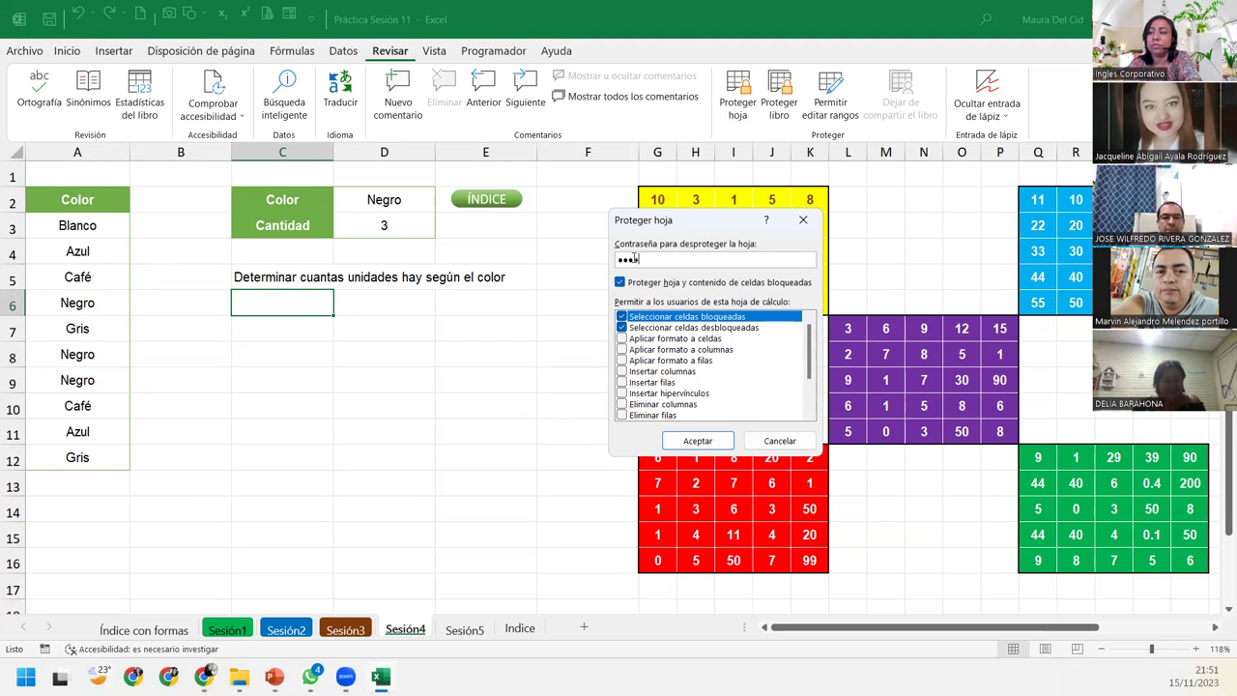
pyautogui.press('Return')
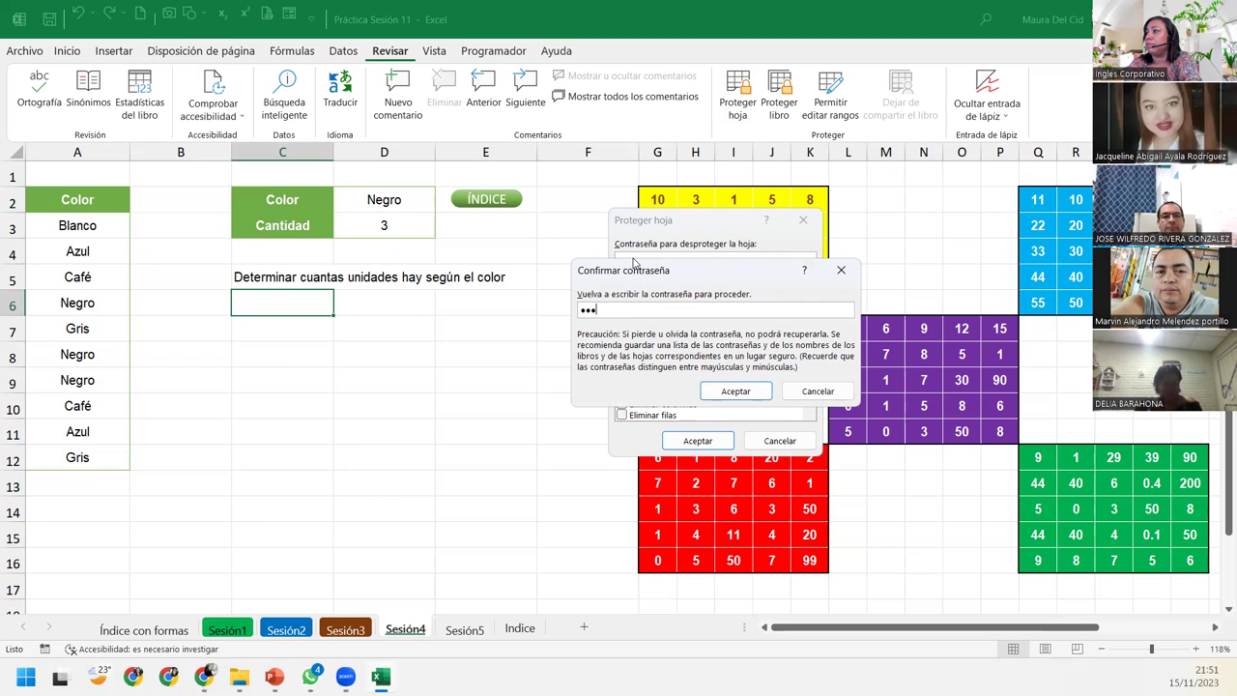
pyautogui.press('Return')
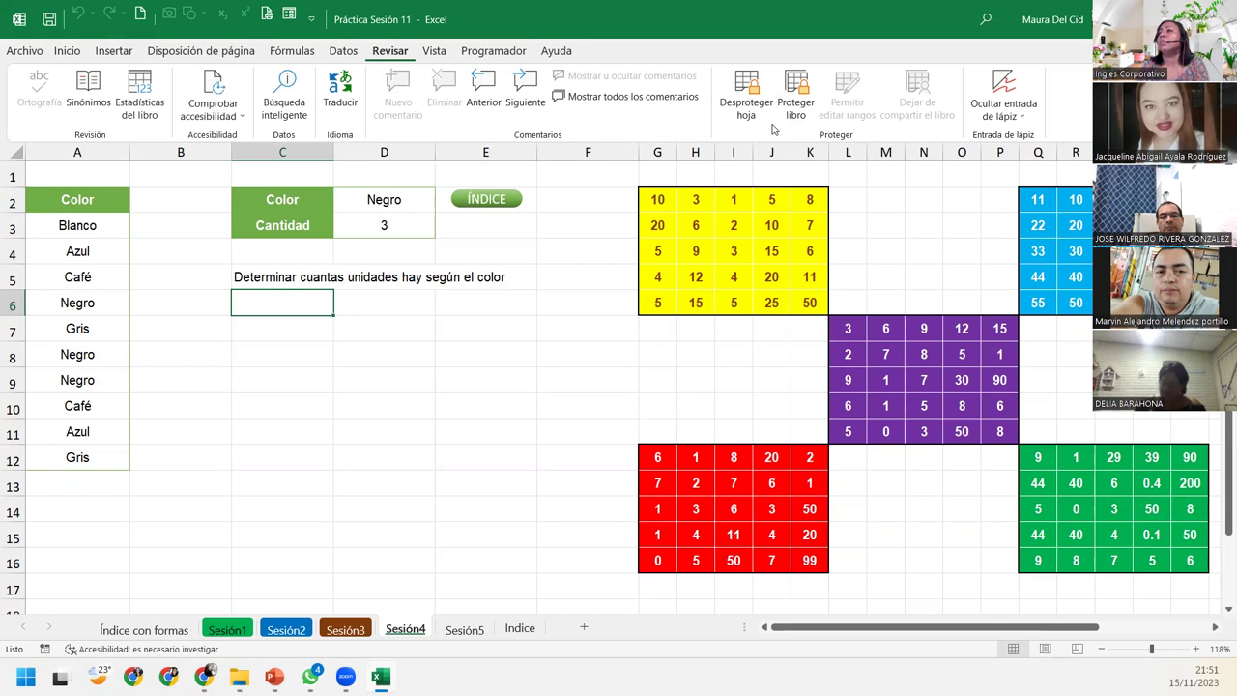
# Check that the locked Cantidad cell D3 refuses a deletion
pyautogui.click(340, 224)
pyautogui.press('Delete')
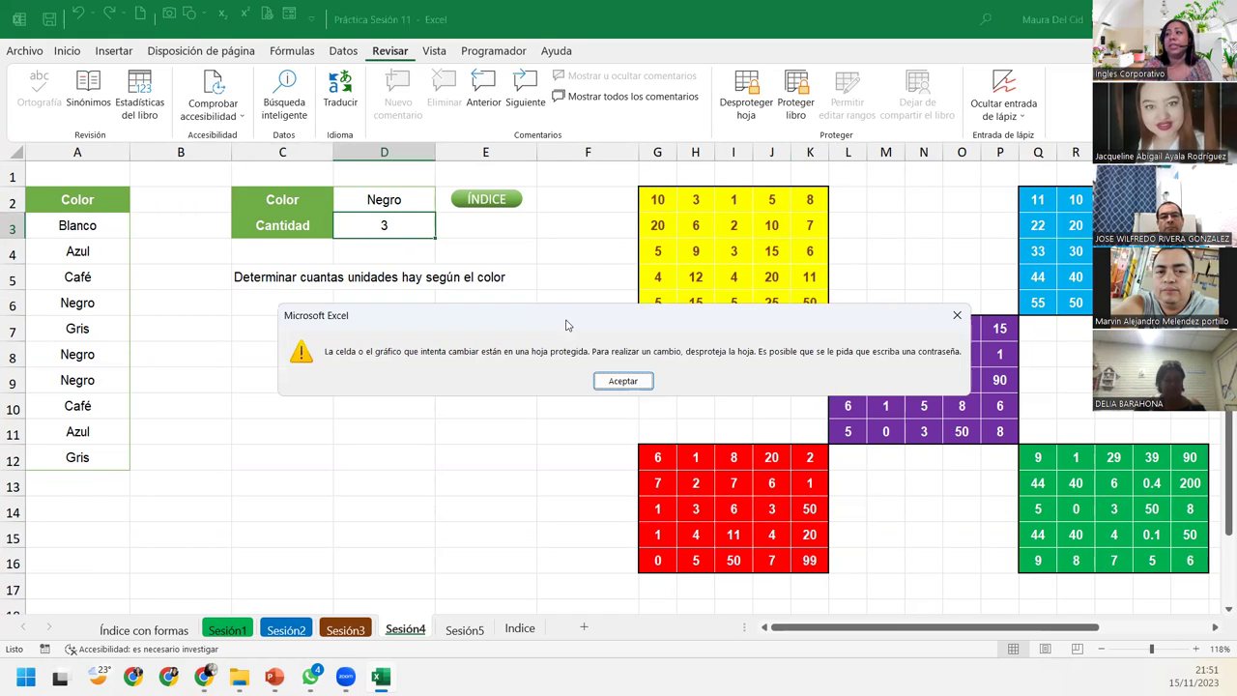
pyautogui.press('Return')
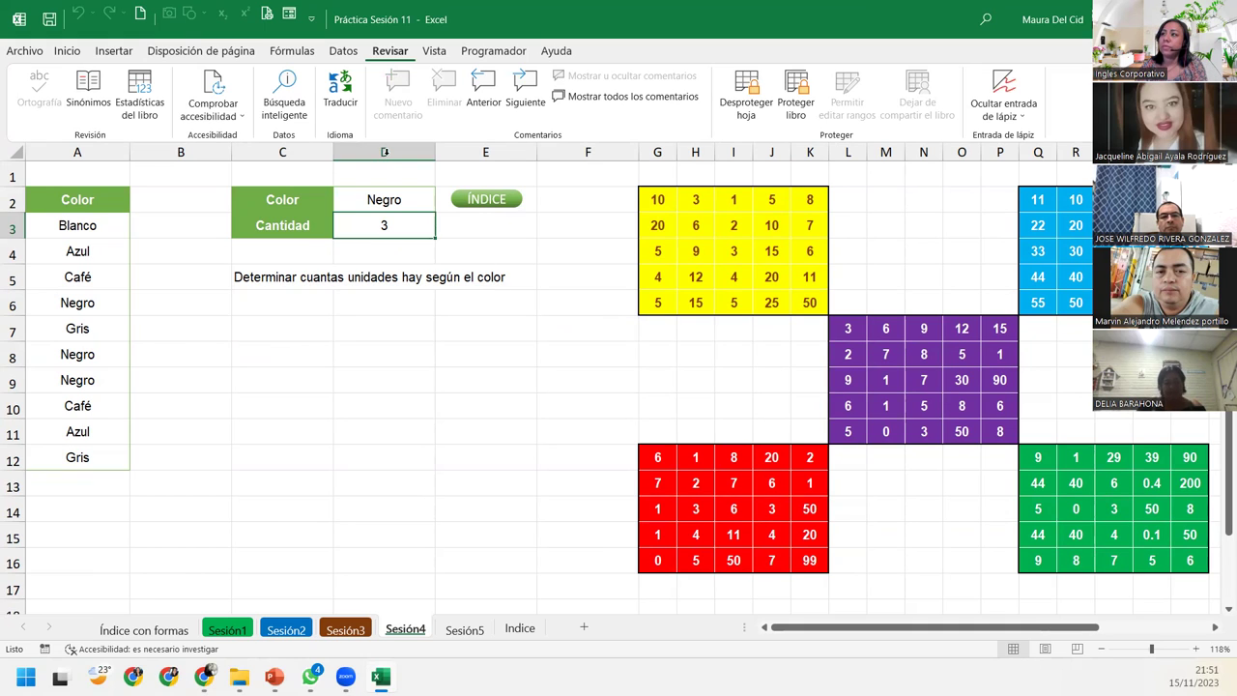
# Replace Negro with Gris in D2 so Cantidad shows 2, then return to the index
pyautogui.click(404, 189)
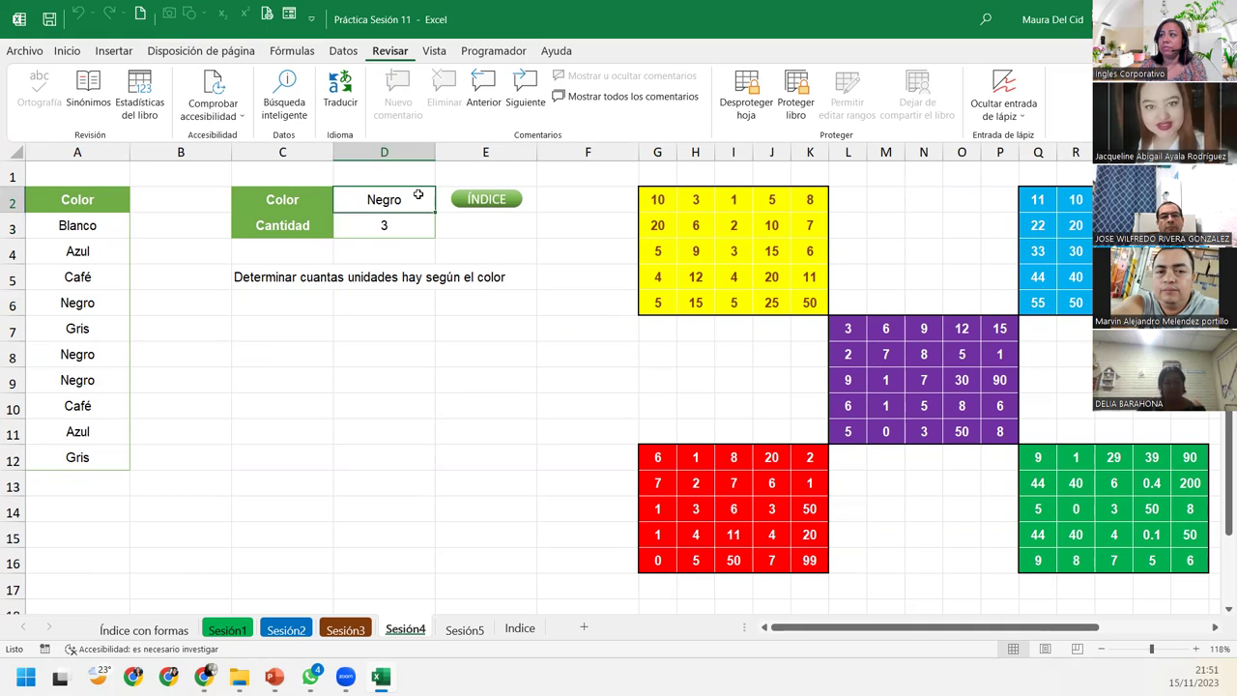
pyautogui.press('F2')
pyautogui.hotkey('shift', 'Home')
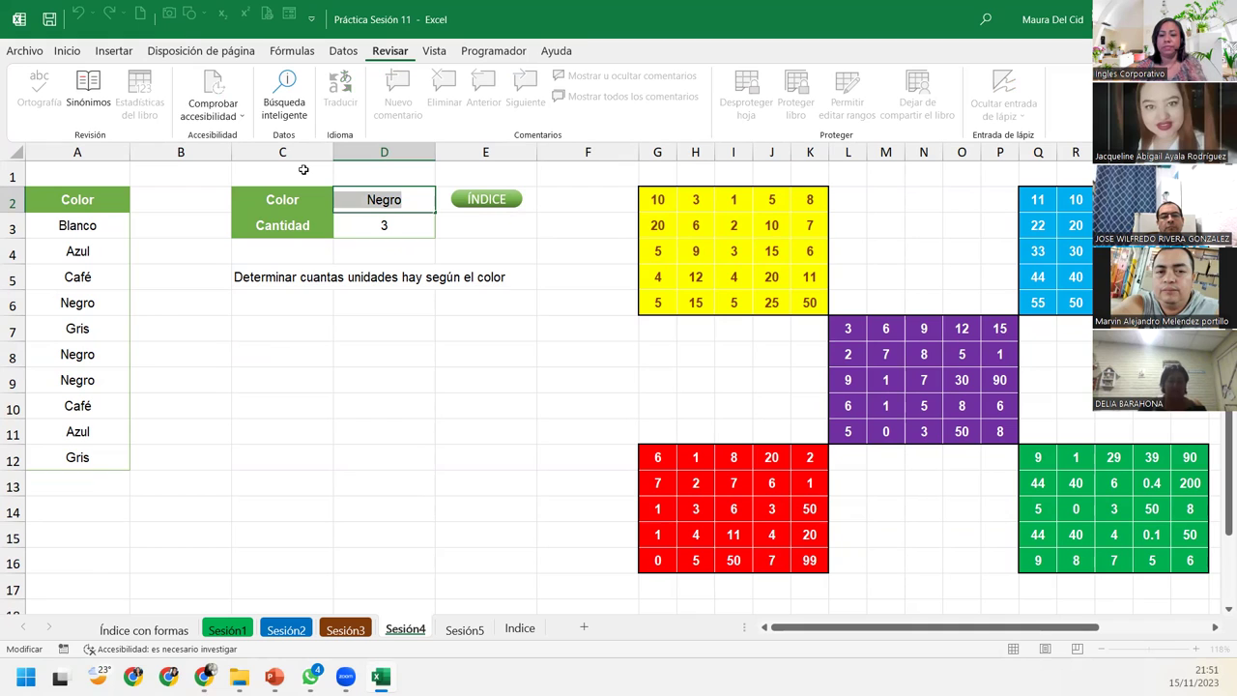
pyautogui.press('BackSpace')
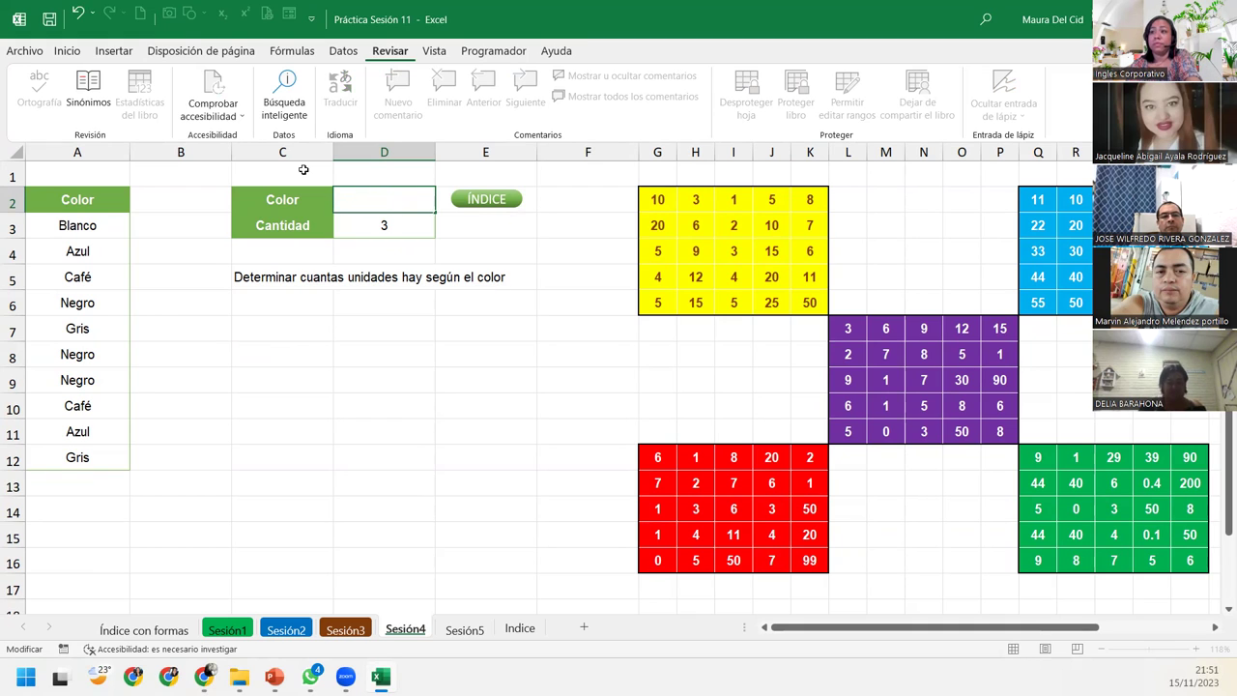
pyautogui.write('Gris')
pyautogui.press('Return')
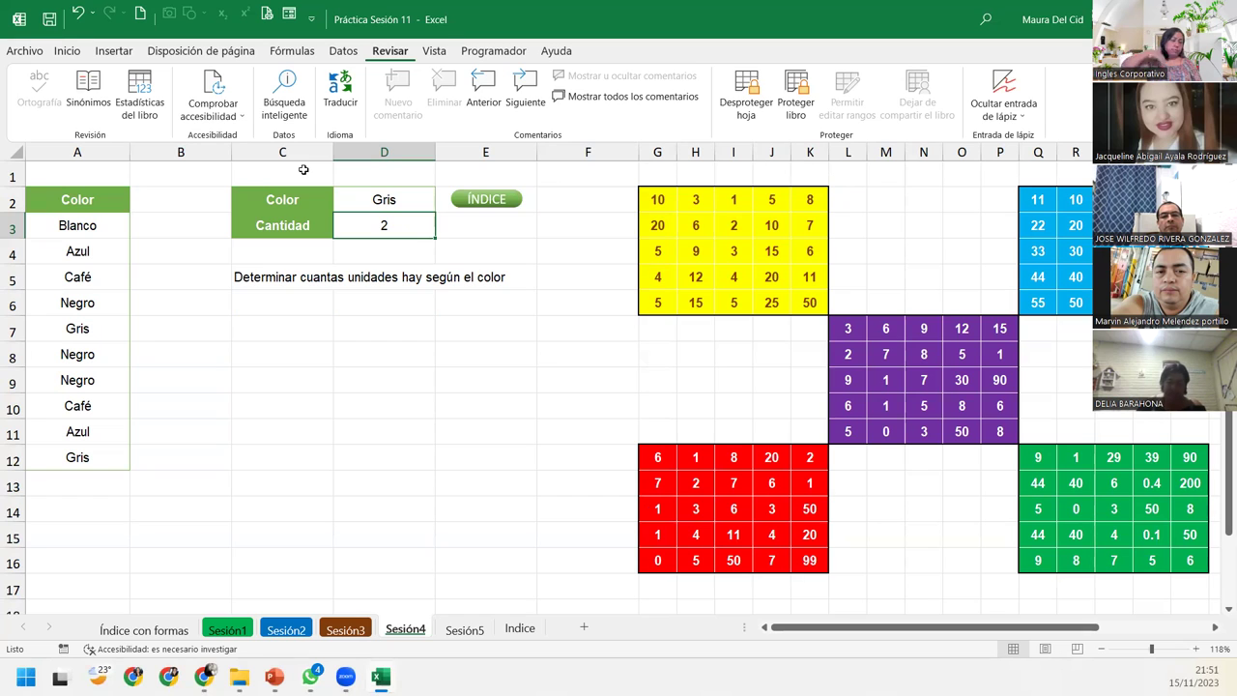
pyautogui.click(508, 198)
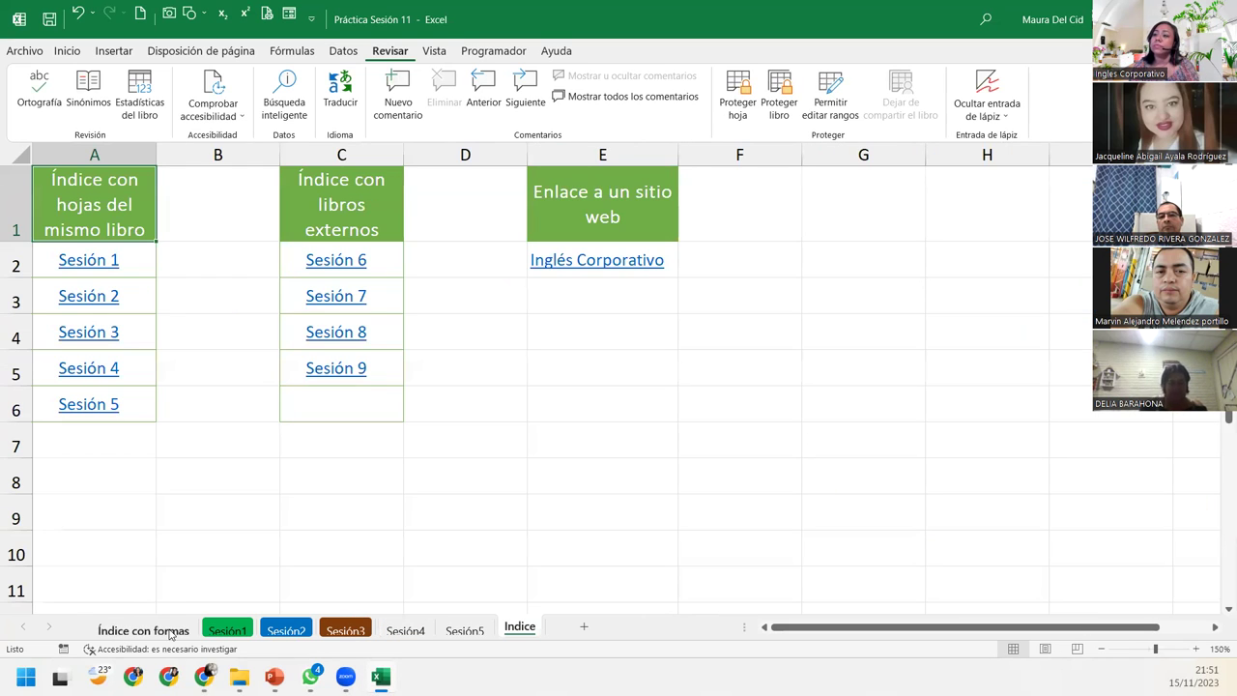
# View Índice con formas, then switch to Sesión4 and open its tab menu
pyautogui.click(171, 629)
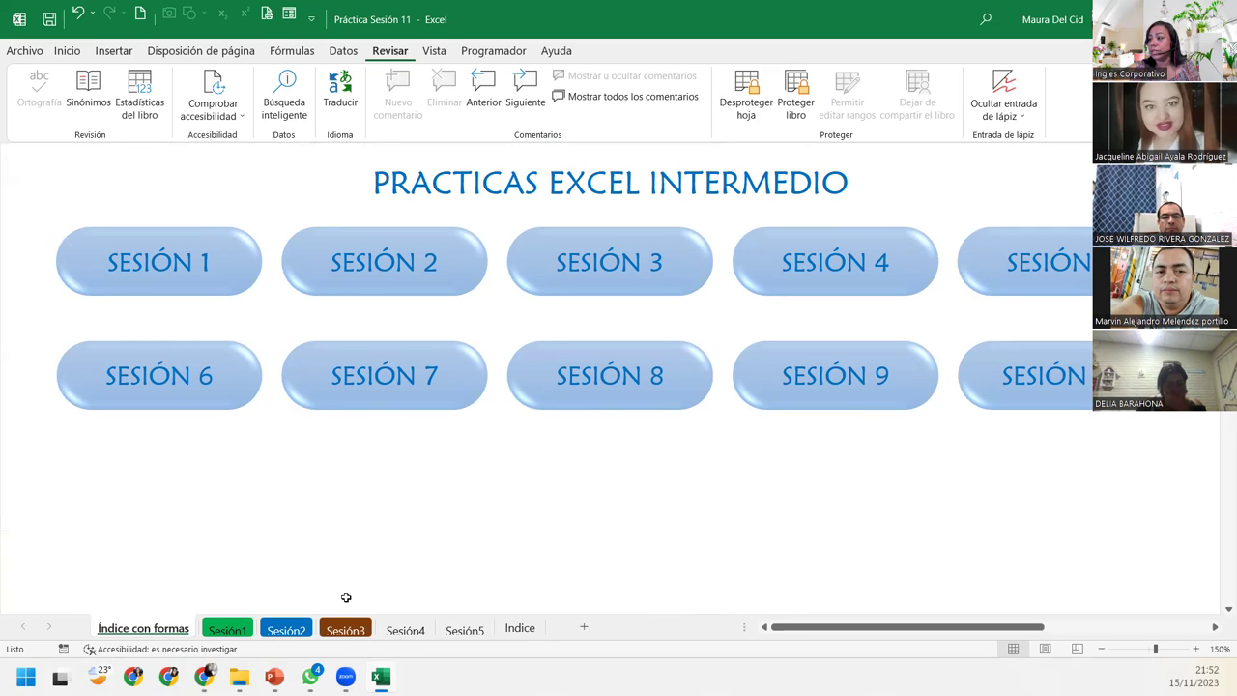
pyautogui.click(405, 631)
pyautogui.rightClick(403, 630)
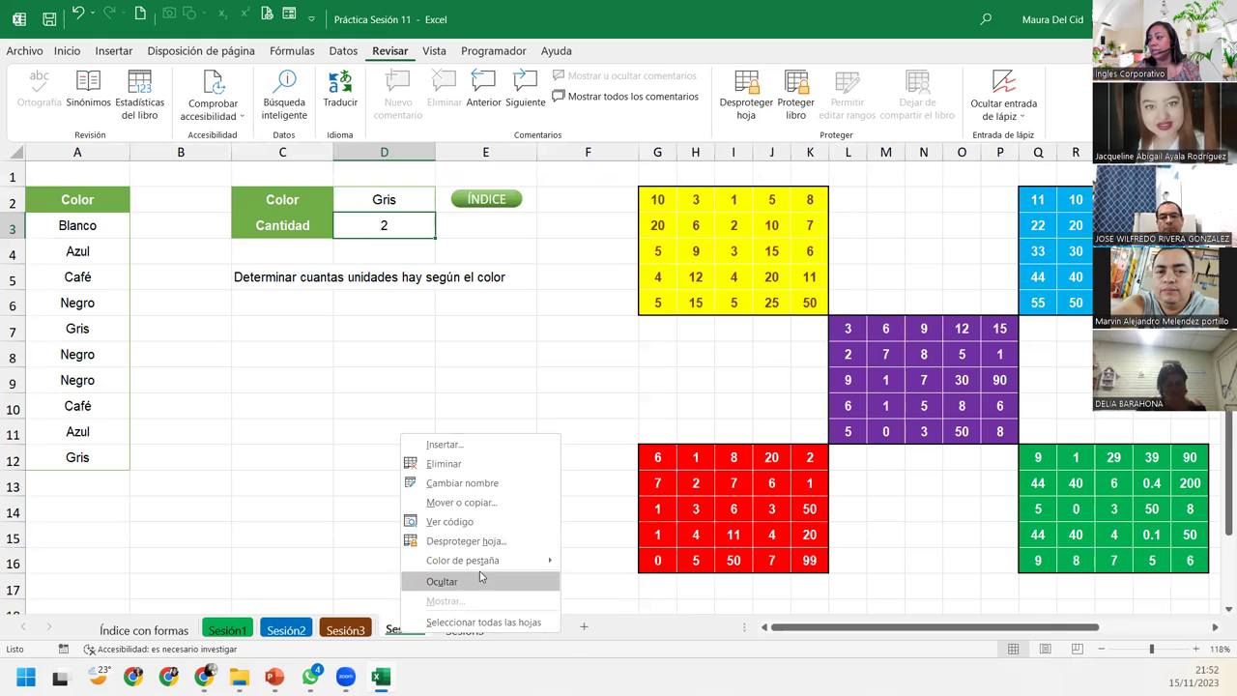
# Colour the Sesión4 tab black and review the Sesión5 multiplier cells
pyautogui.moveTo(488, 561)
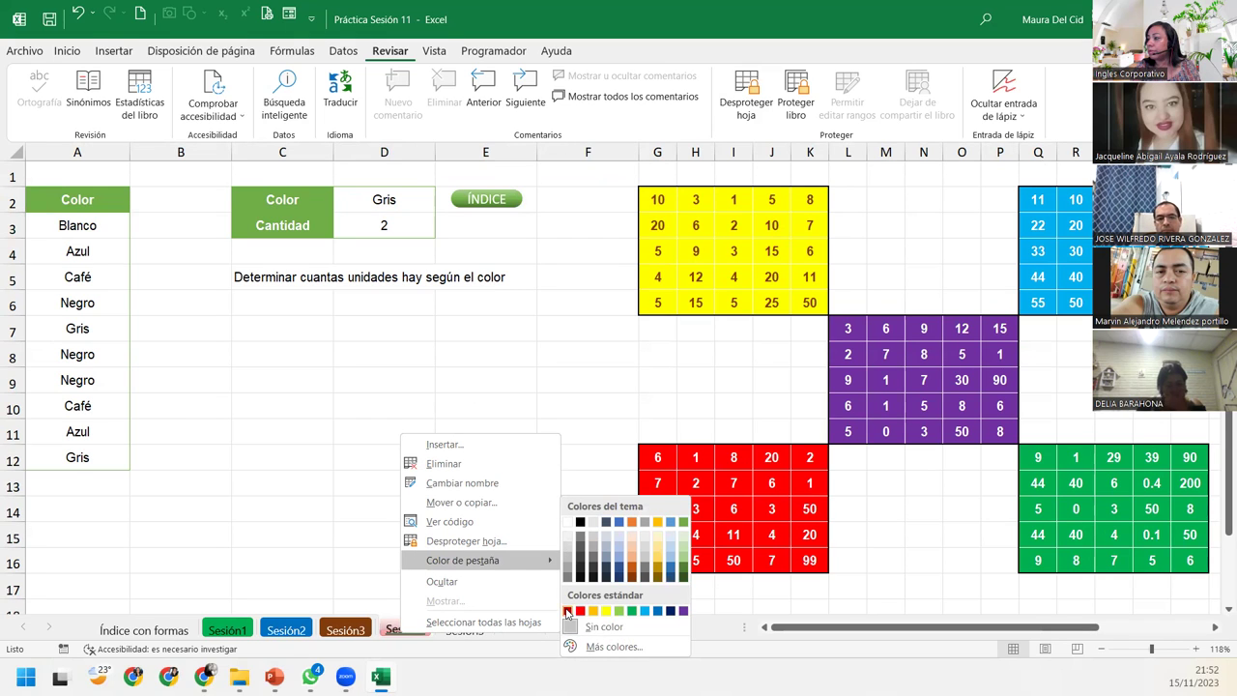
pyautogui.click(594, 580)
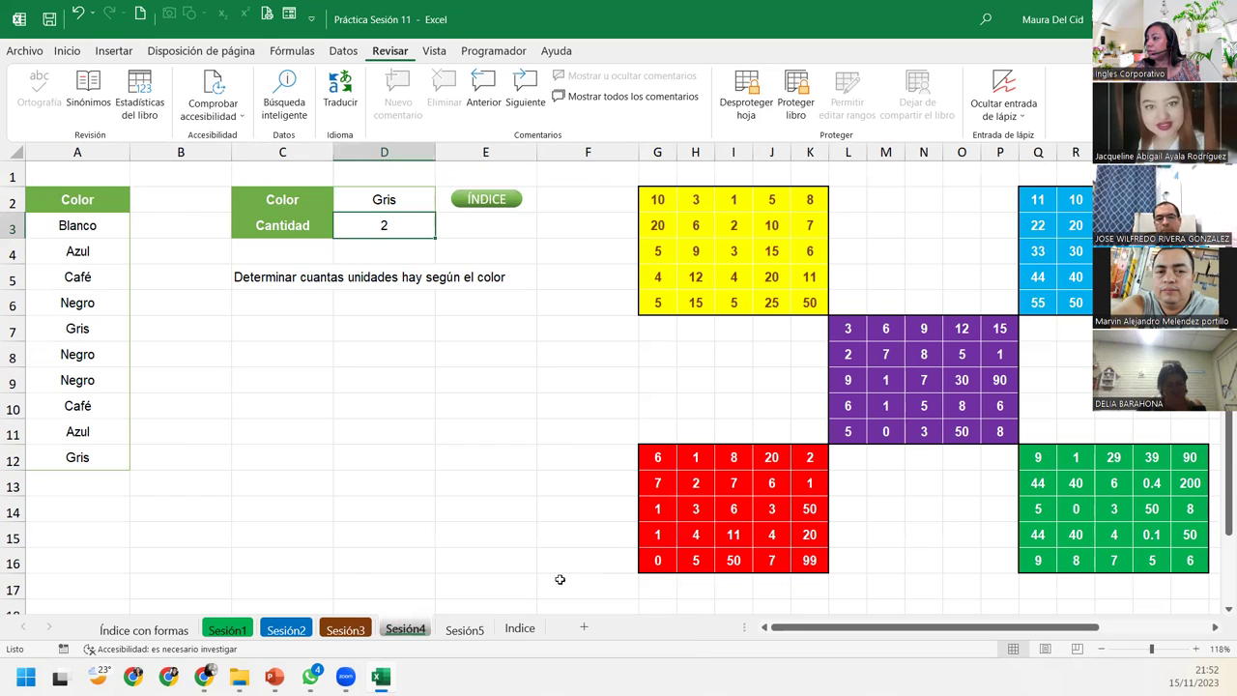
pyautogui.click(480, 624)
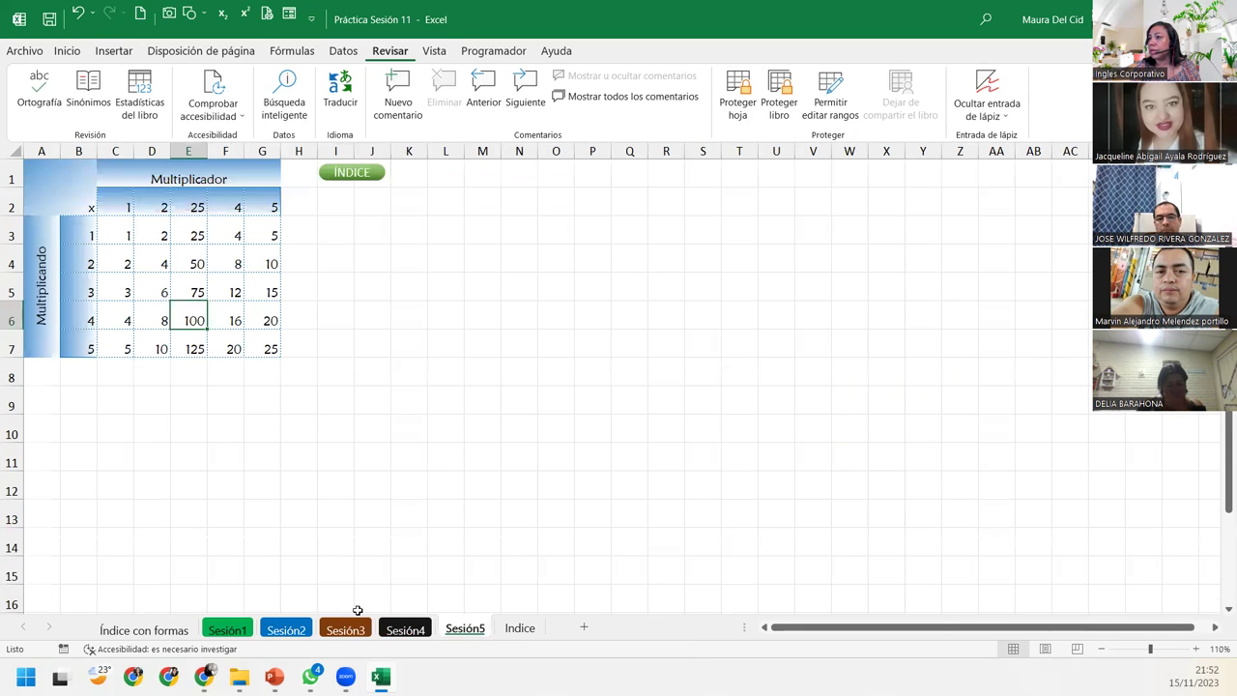
pyautogui.click(103, 200)
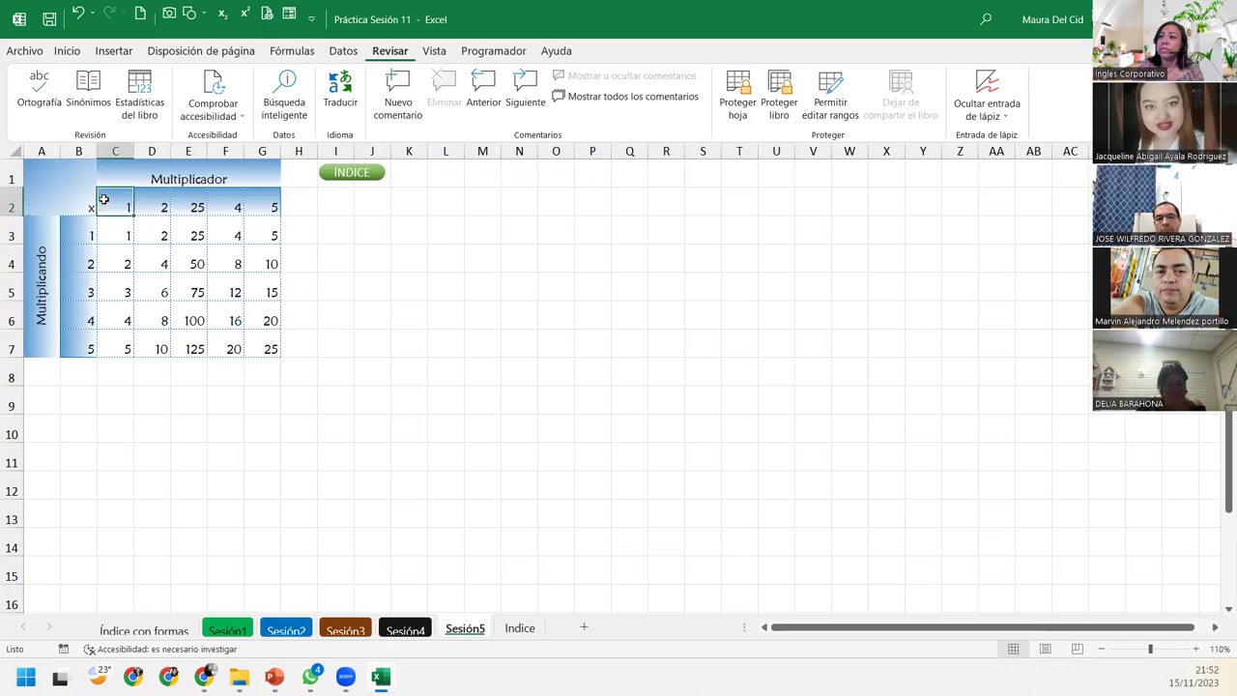
pyautogui.click(181, 204)
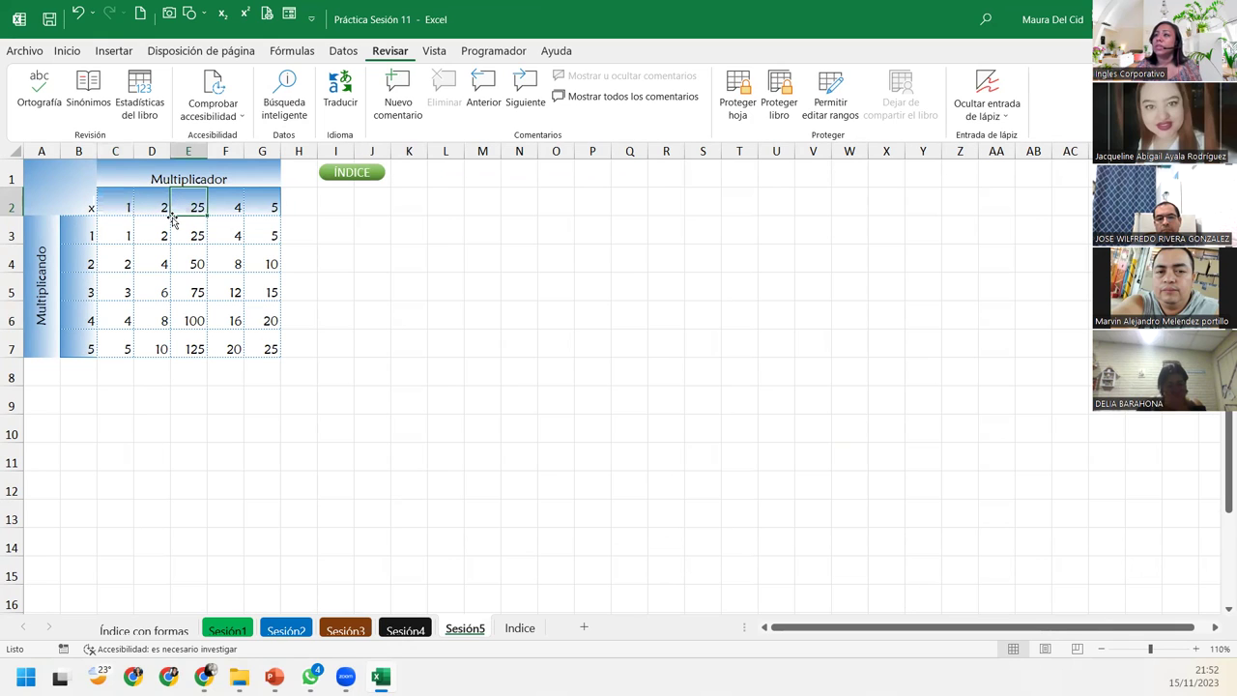
pyautogui.click(115, 225)
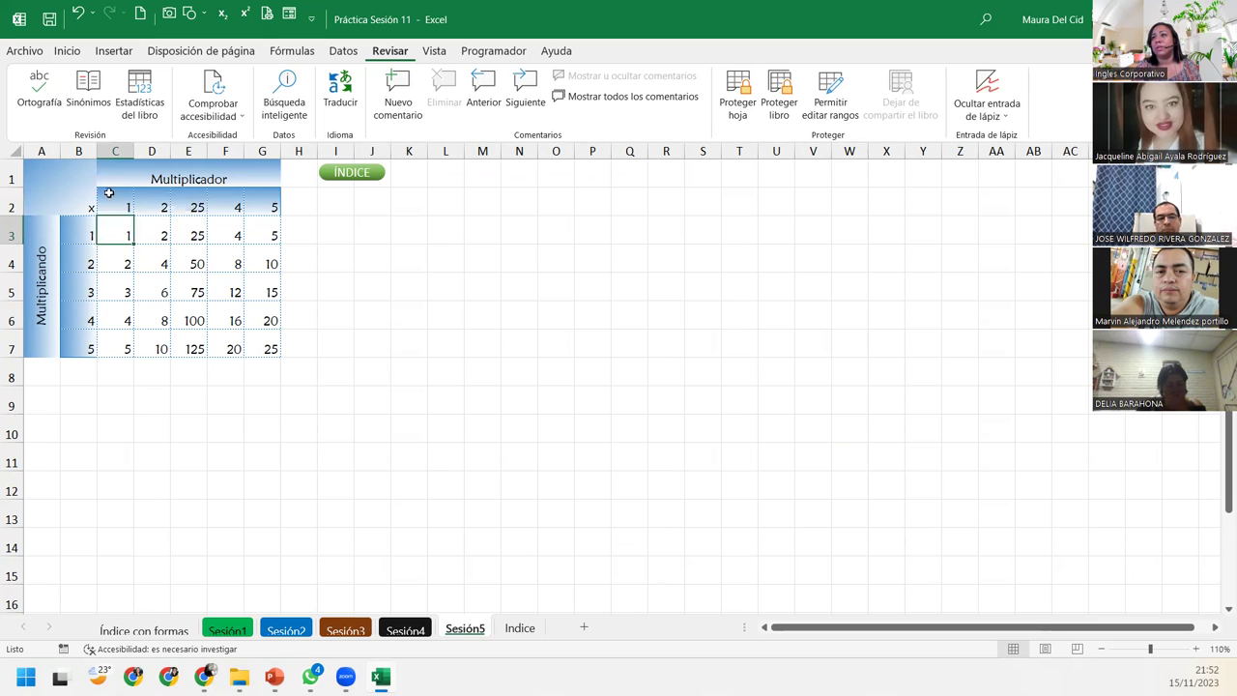
pyautogui.click(112, 197)
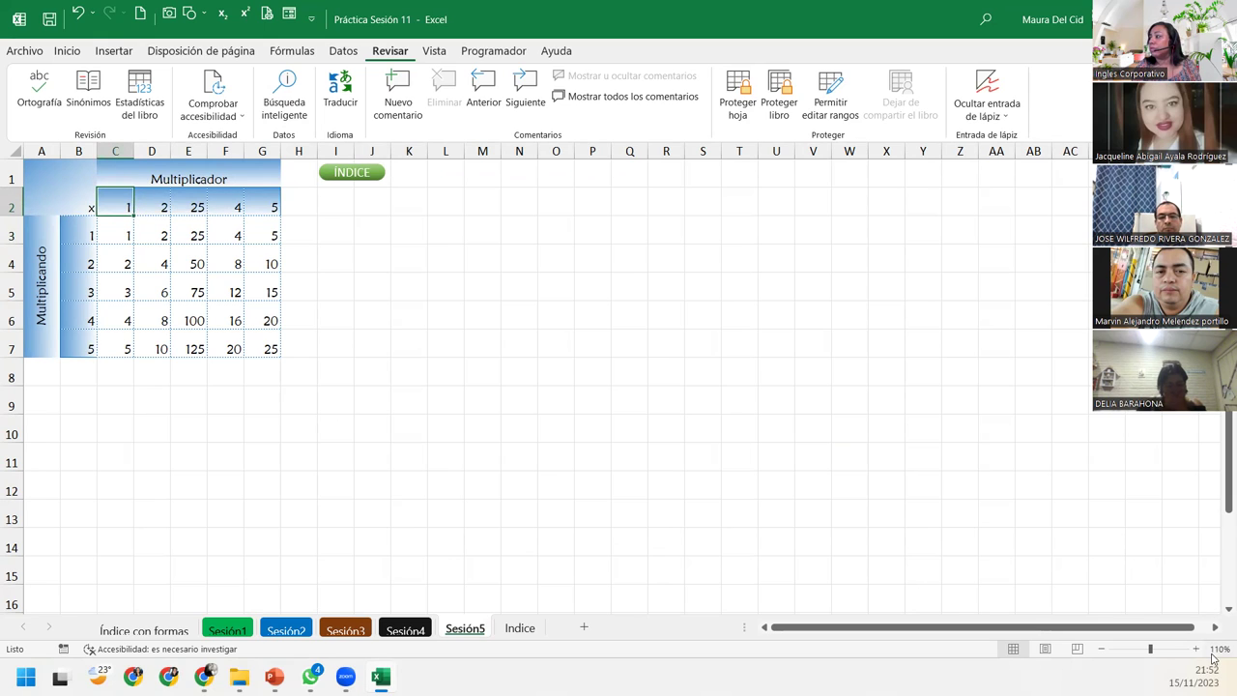
# Zoom Sesión5 to 160% and change the E2 multiplier from 25 to 3
pyautogui.click(1196, 649)
pyautogui.click(1196, 648)
pyautogui.click(1197, 649)
pyautogui.click(1197, 648)
pyautogui.click(1197, 649)
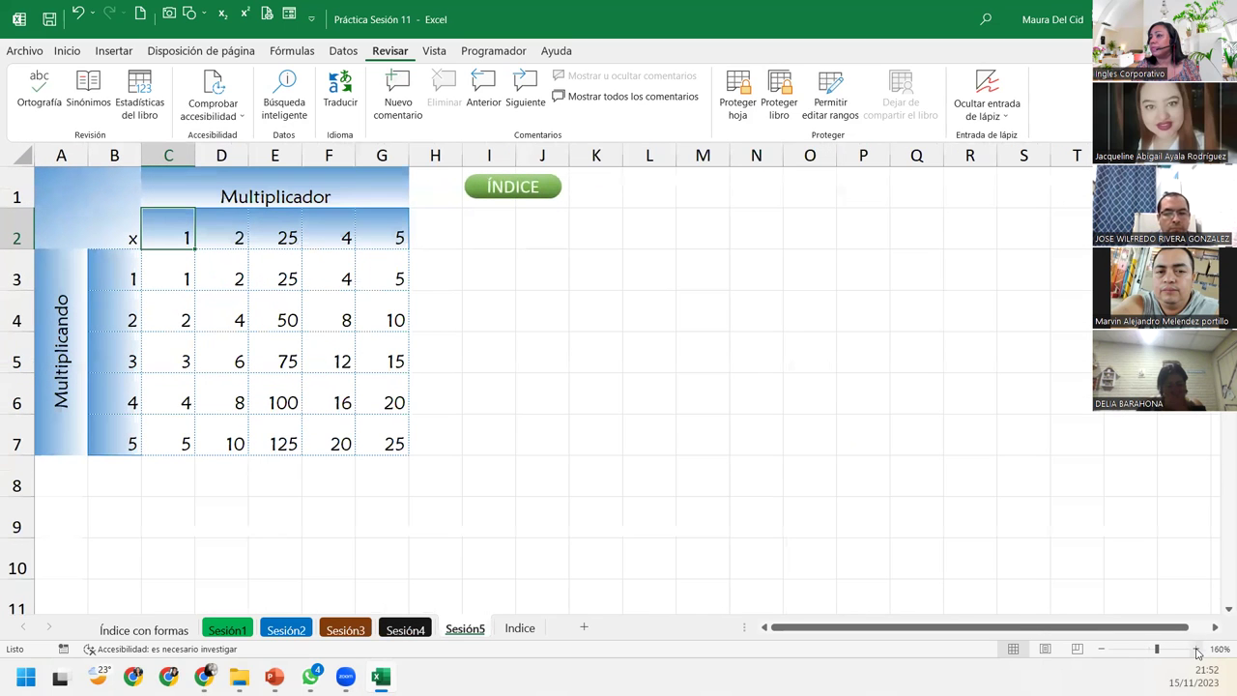
pyautogui.click(261, 227)
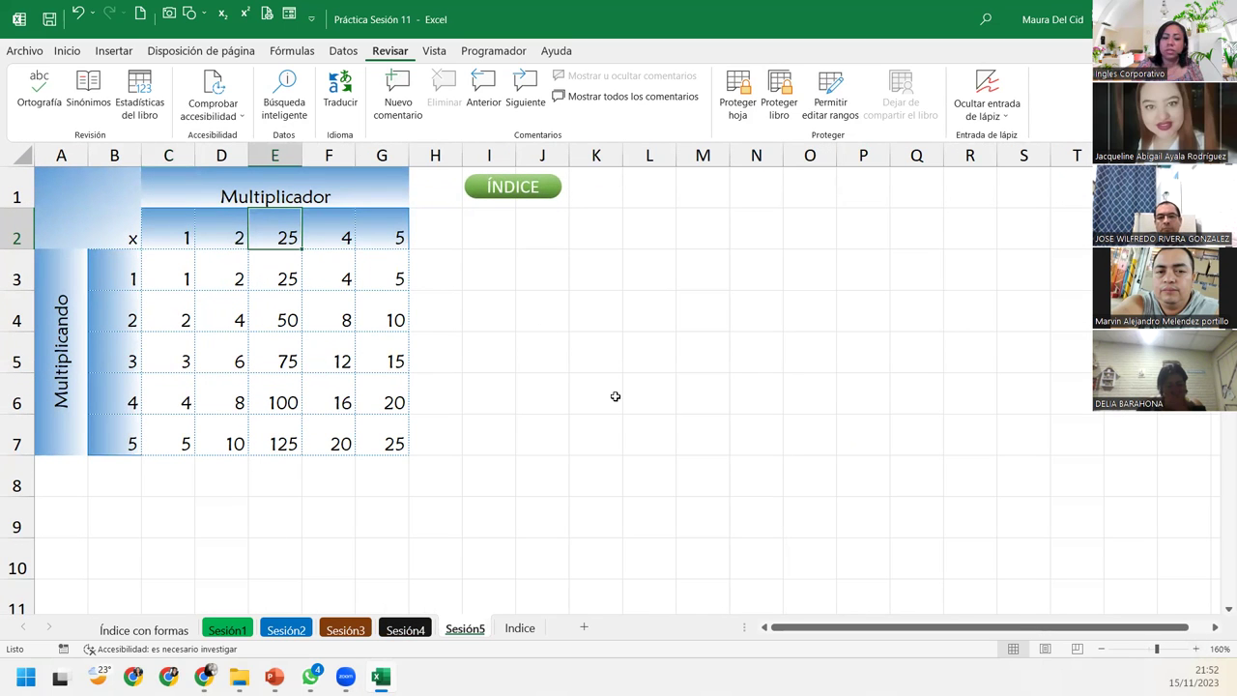
pyautogui.write('3')
pyautogui.press('Return')
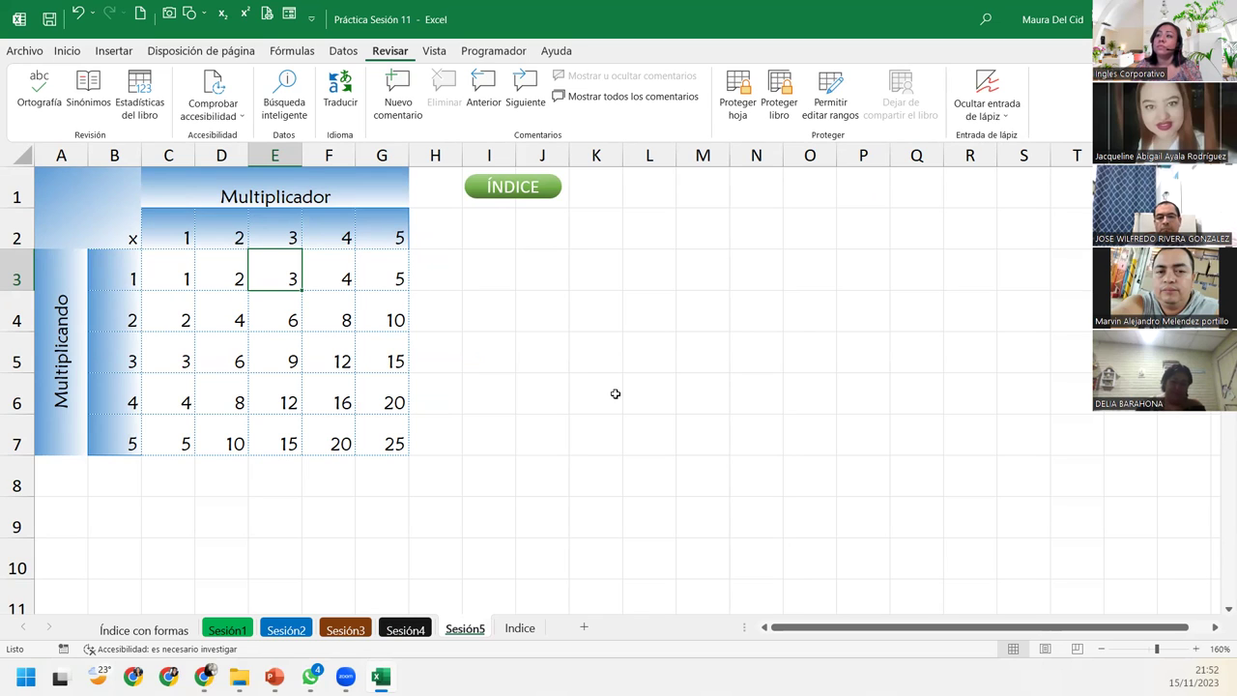
# Protect the Sesión5 sheet, entering and confirming a sheet password
pyautogui.click(738, 94)
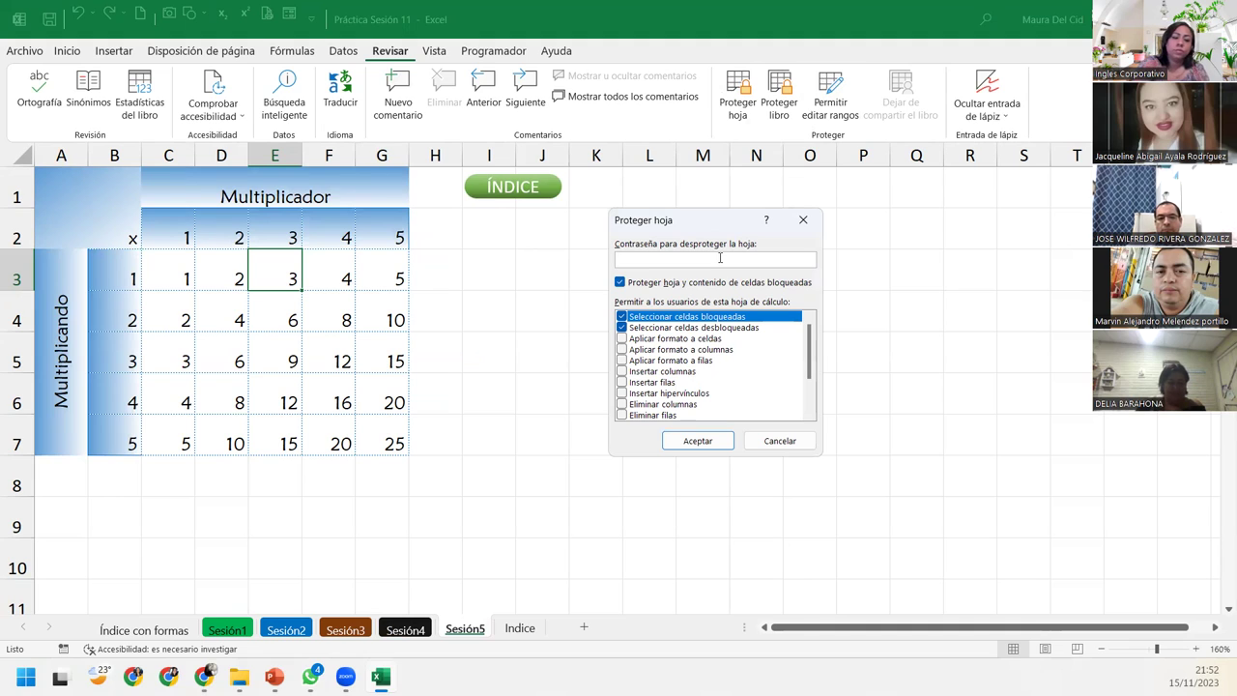
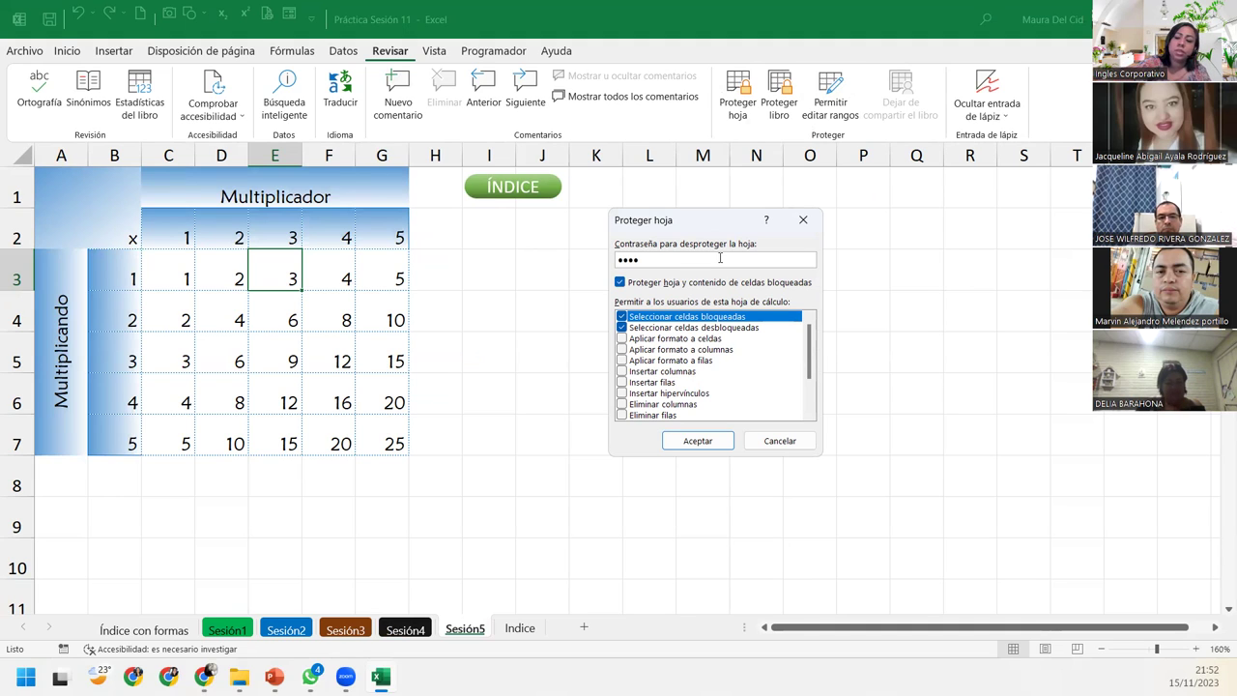
pyautogui.press('Return')
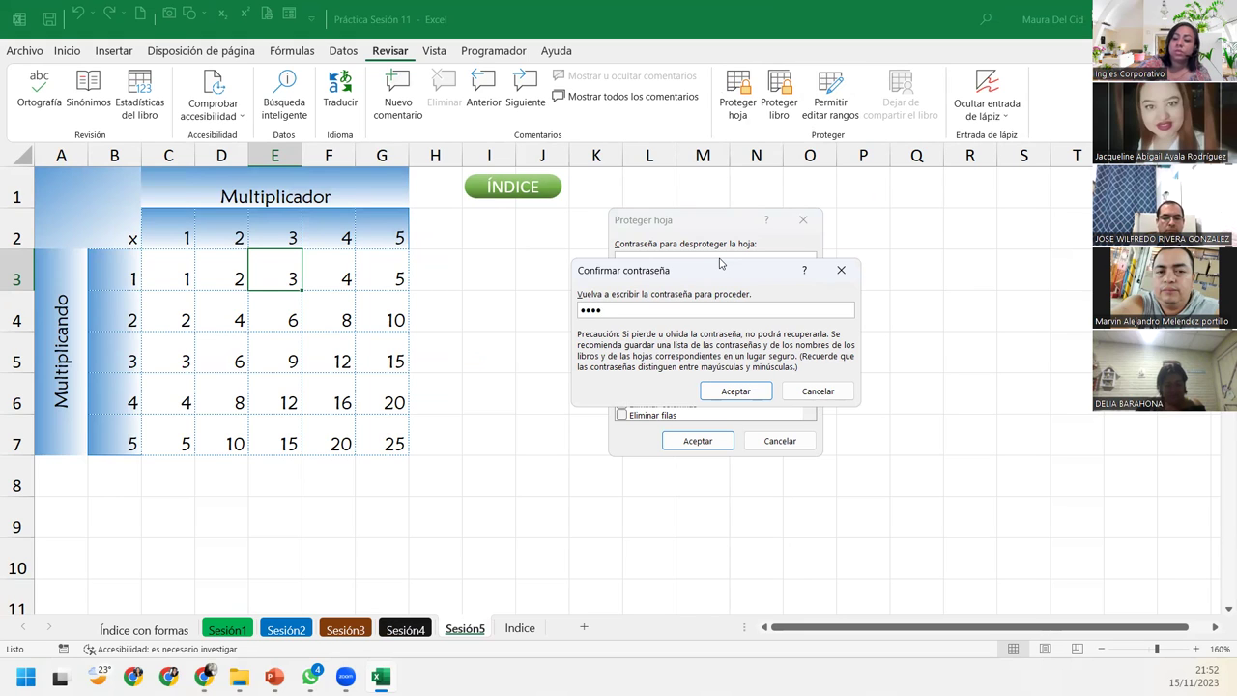
pyautogui.press('Return')
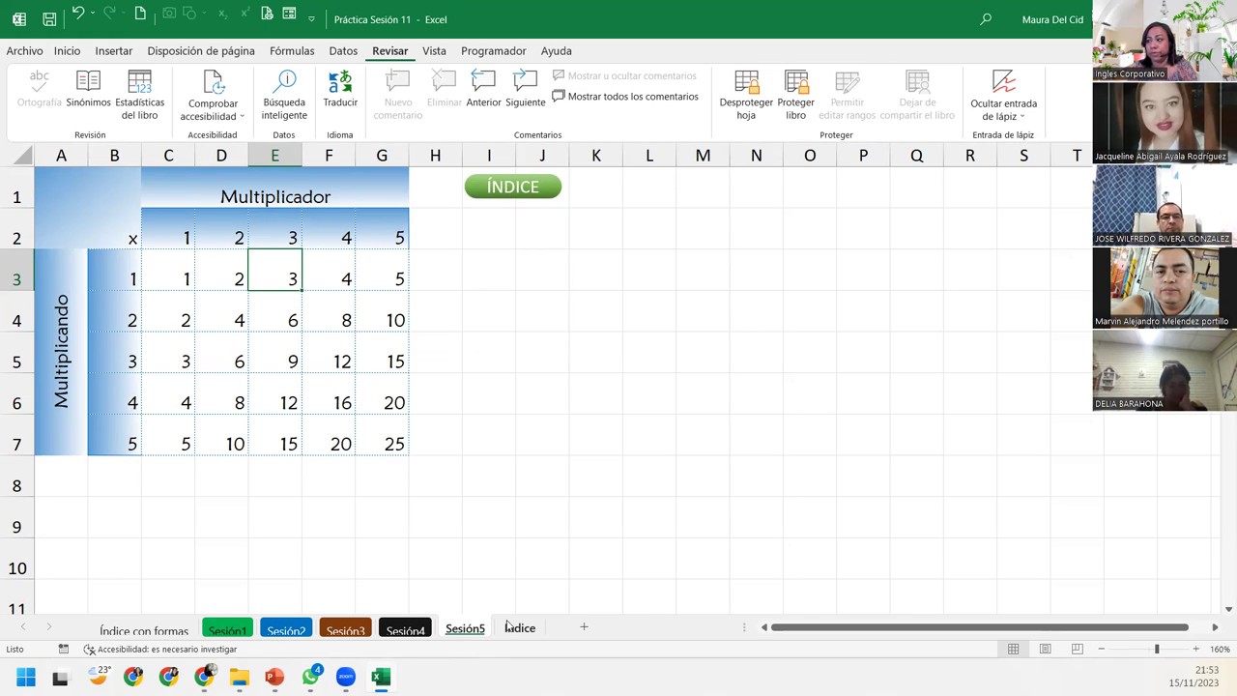
# Hide the Índice sheet
pyautogui.click(509, 628)
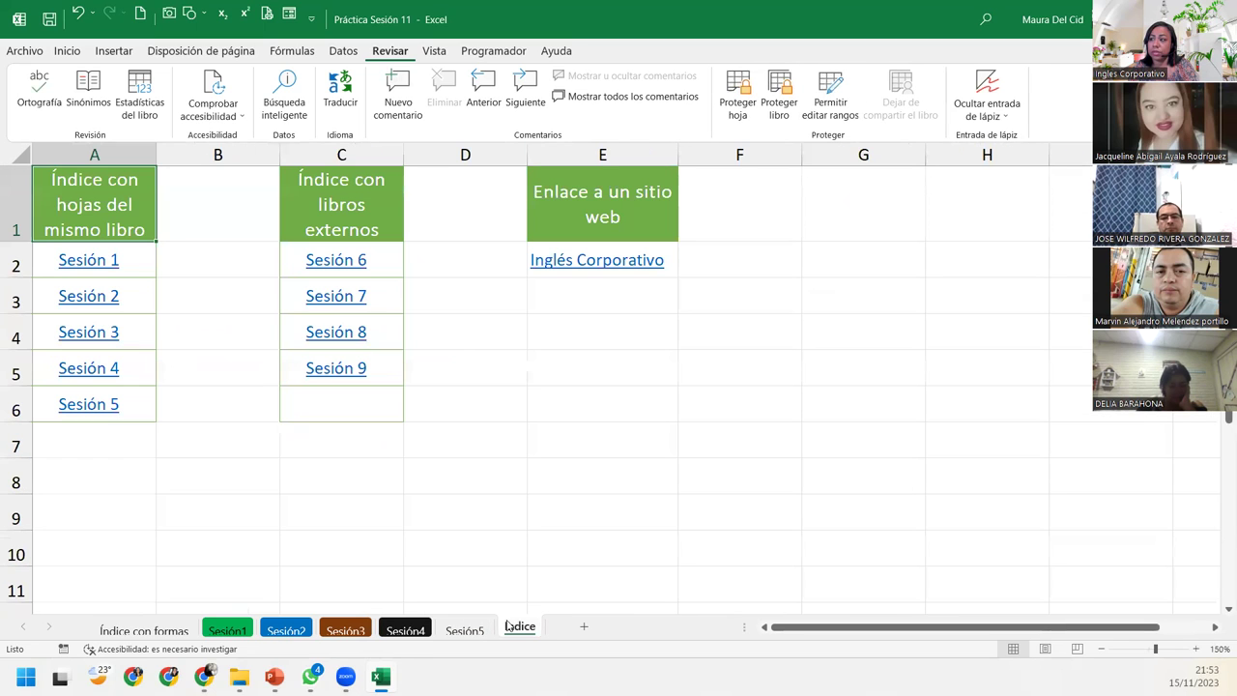
pyautogui.rightClick(520, 632)
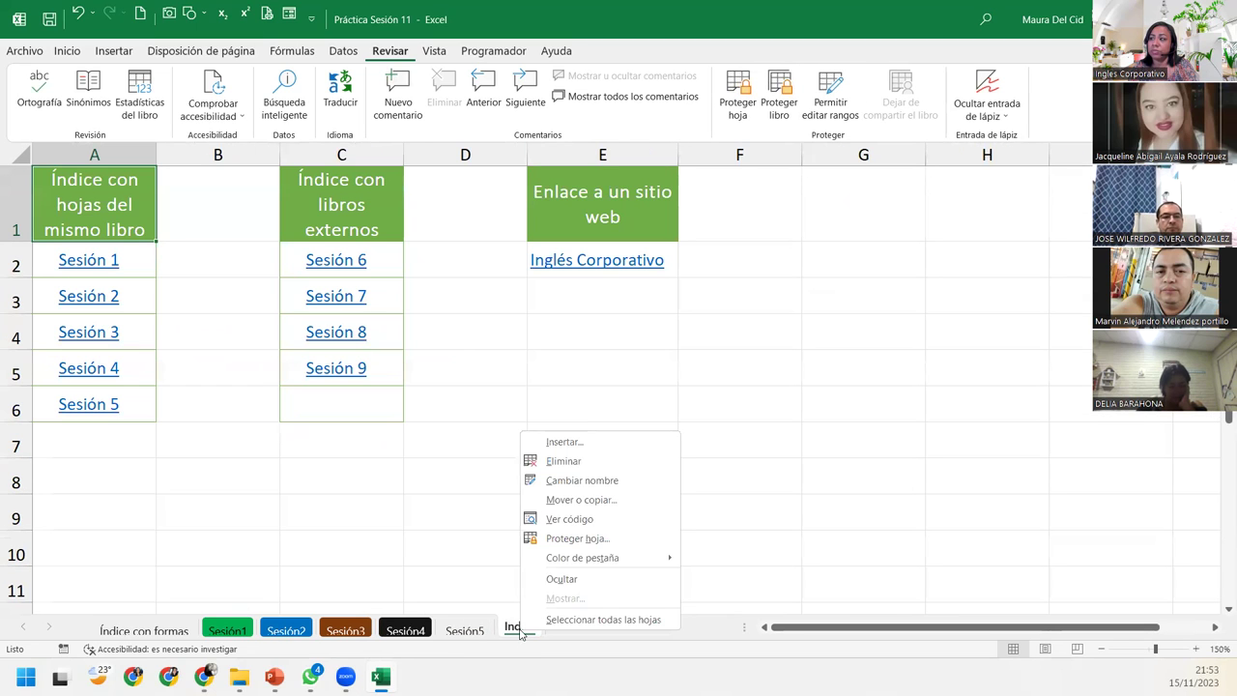
pyautogui.click(558, 578)
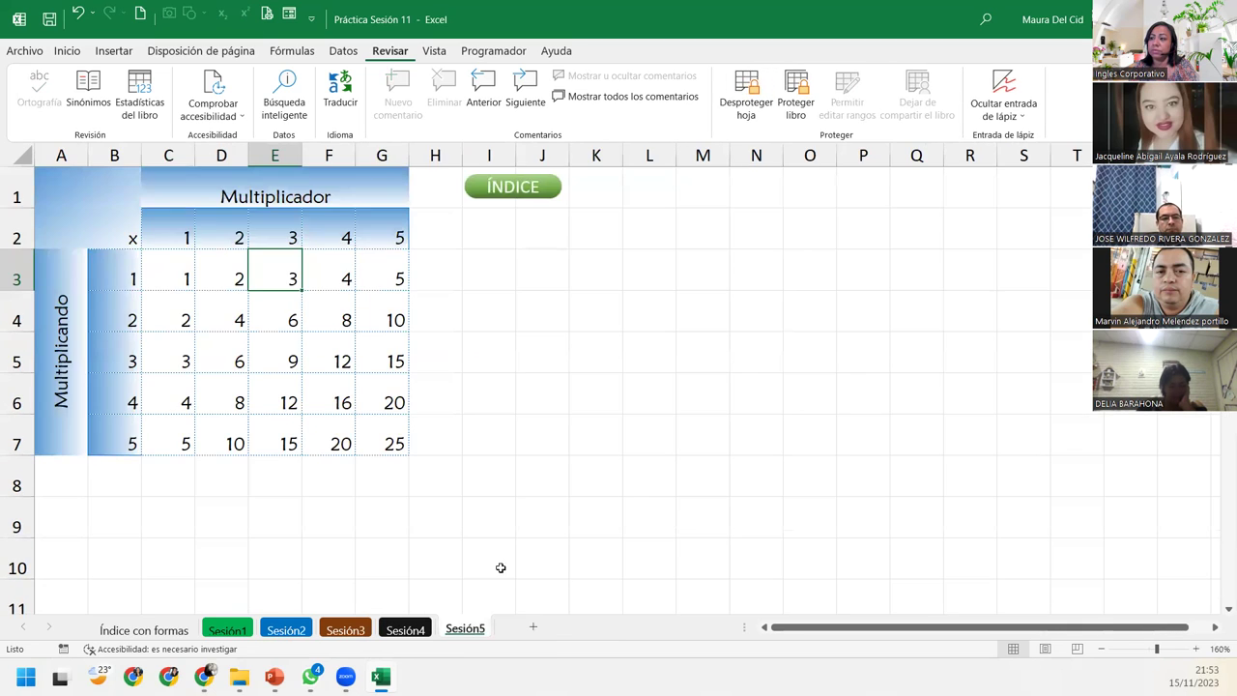
# Colour the Sesión5 tab yellow, then go to the Sesión1 sheet
pyautogui.click(405, 629)
pyautogui.rightClick(467, 631)
pyautogui.rightClick(466, 630)
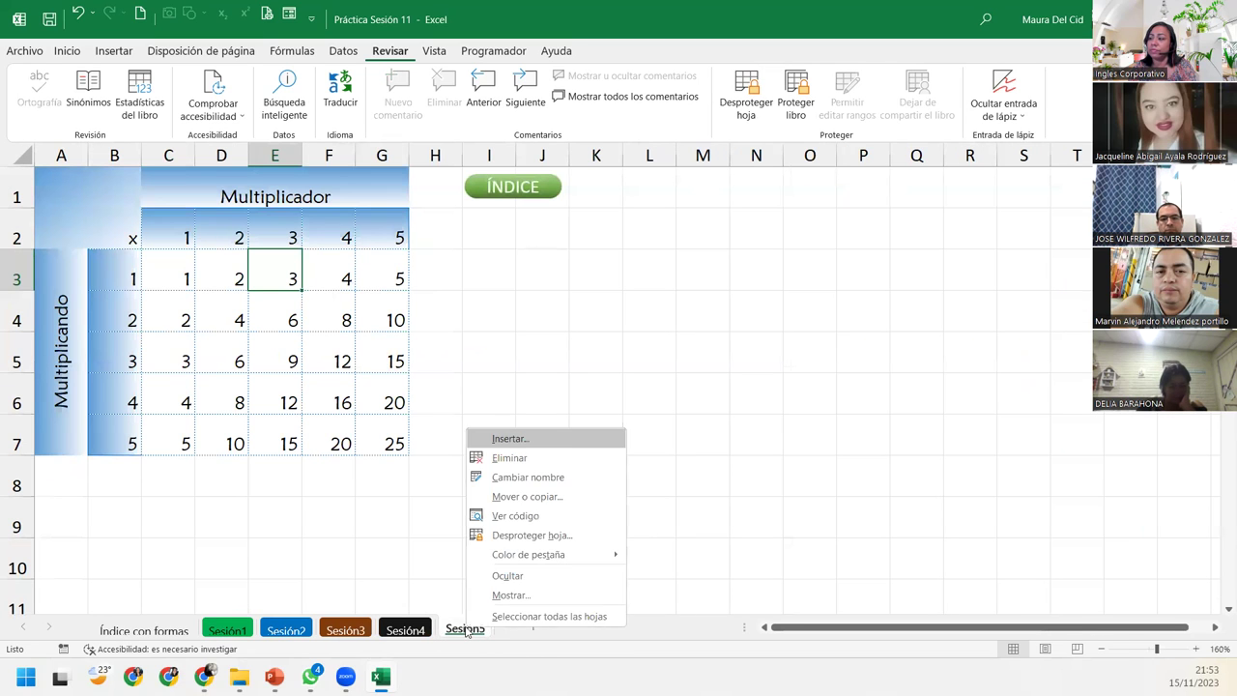
pyautogui.moveTo(544, 555)
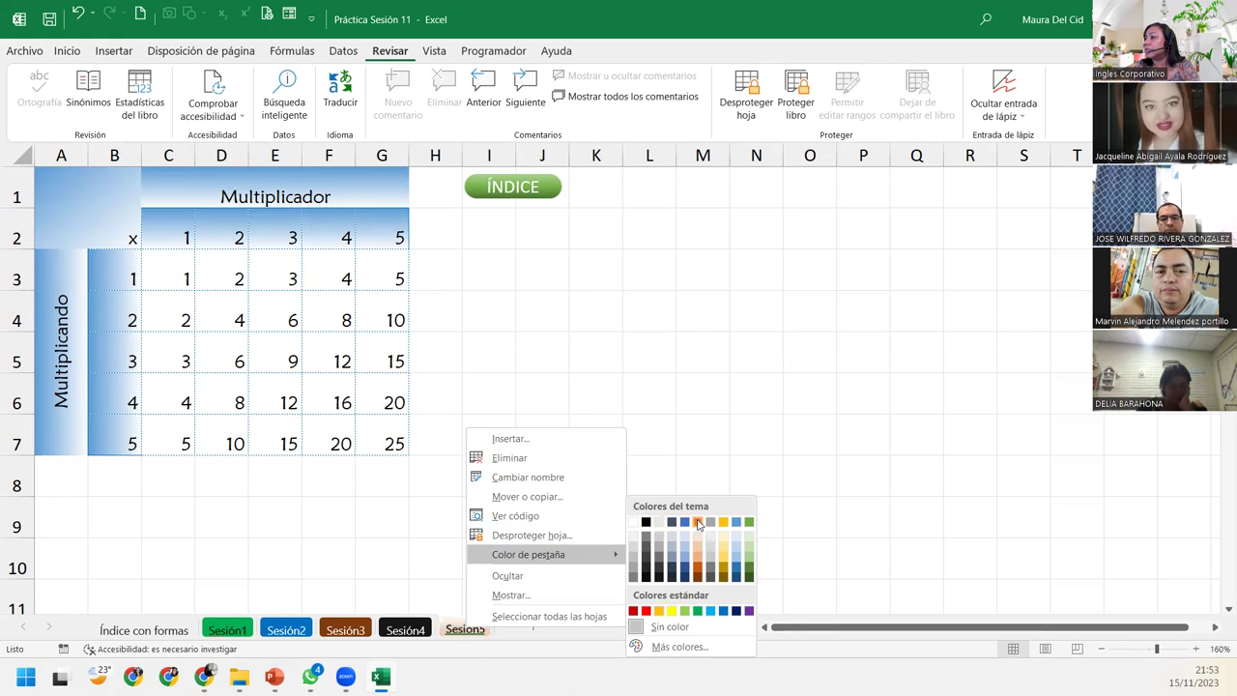
pyautogui.click(660, 612)
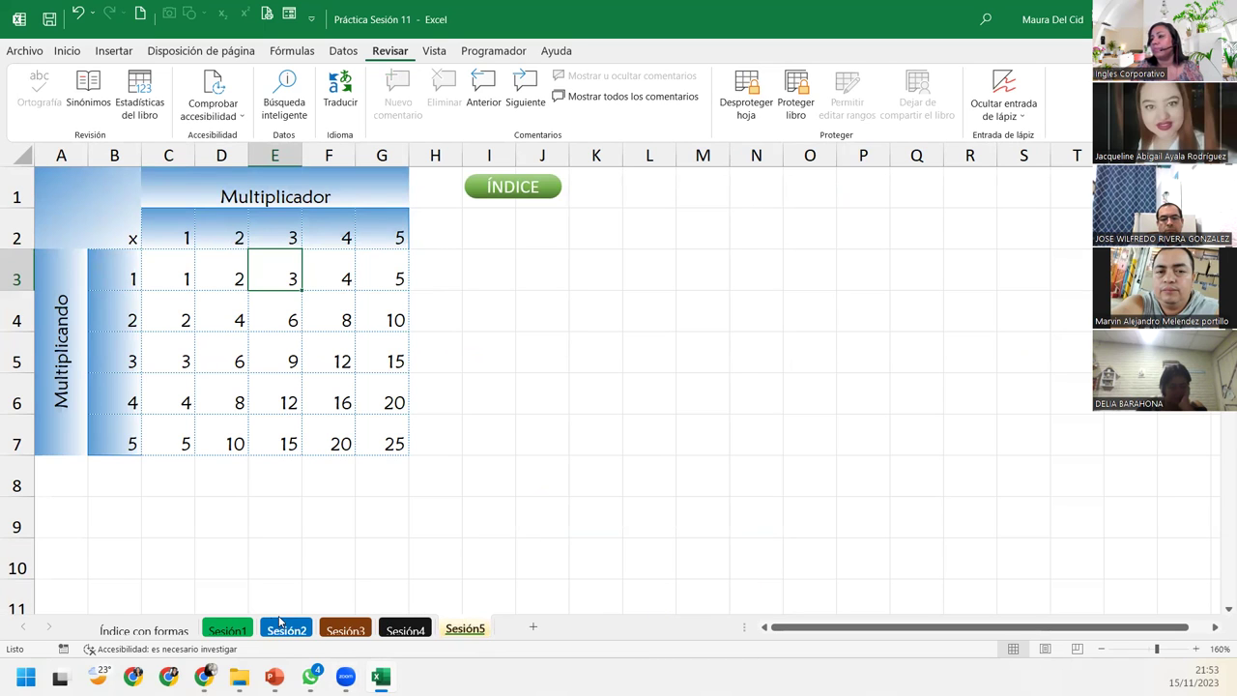
pyautogui.click(246, 630)
pyautogui.click(246, 631)
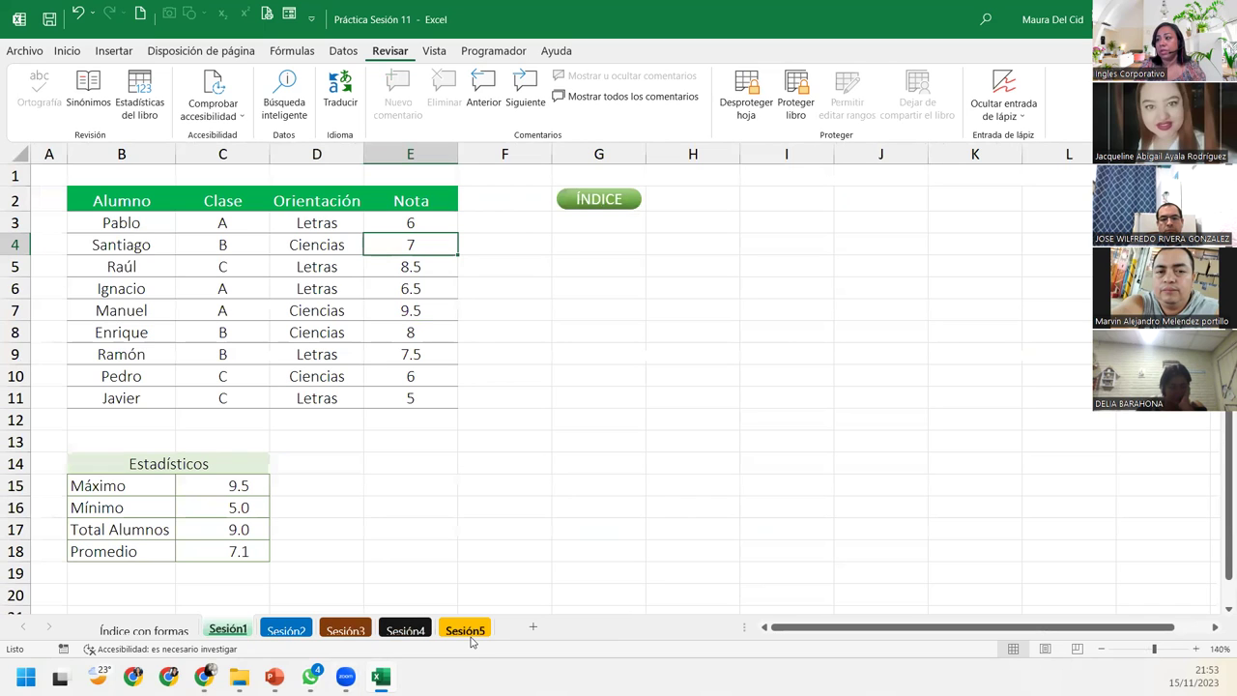
# Unprotect Sesión3 from the Información page with its password, then show the Respuestos "El Mejor" sheet
pyautogui.click(51, 55)
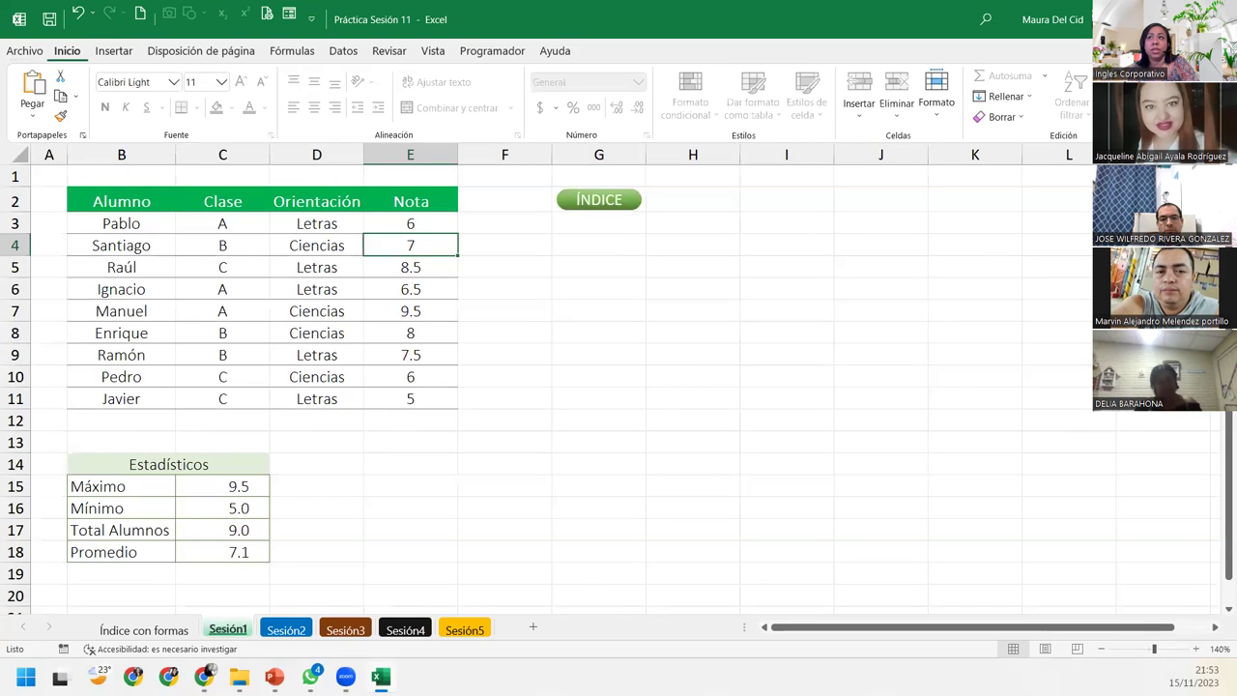
pyautogui.click(35, 52)
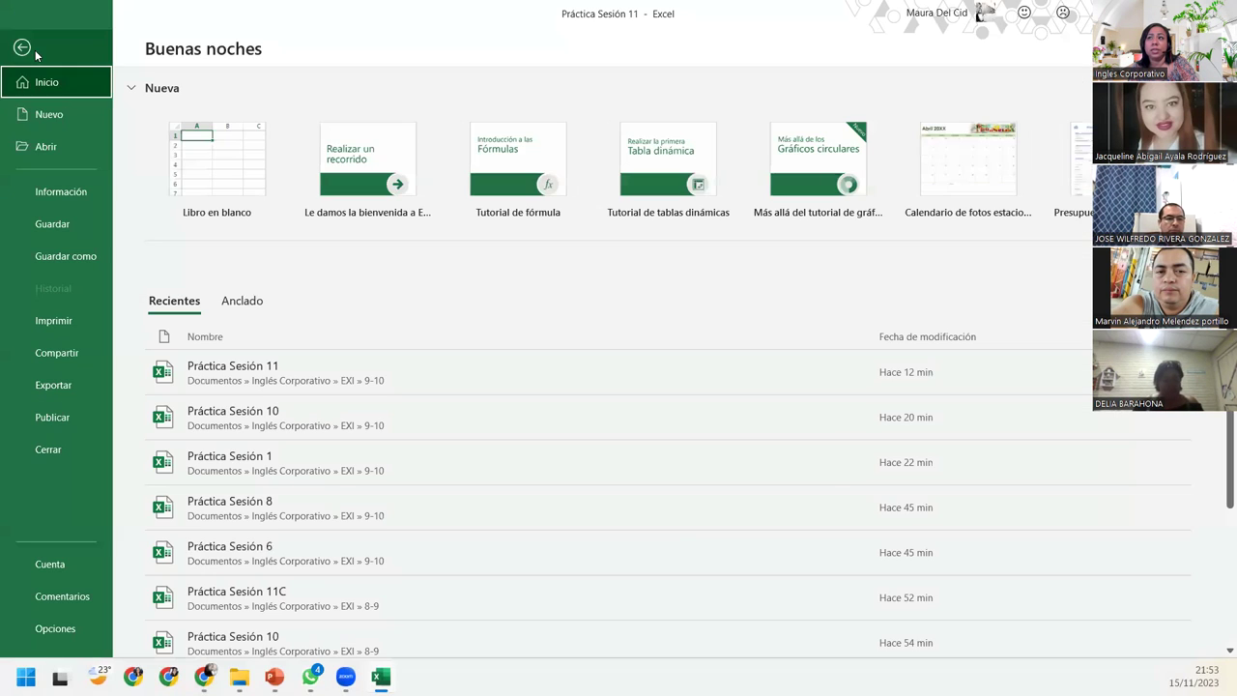
pyautogui.click(61, 191)
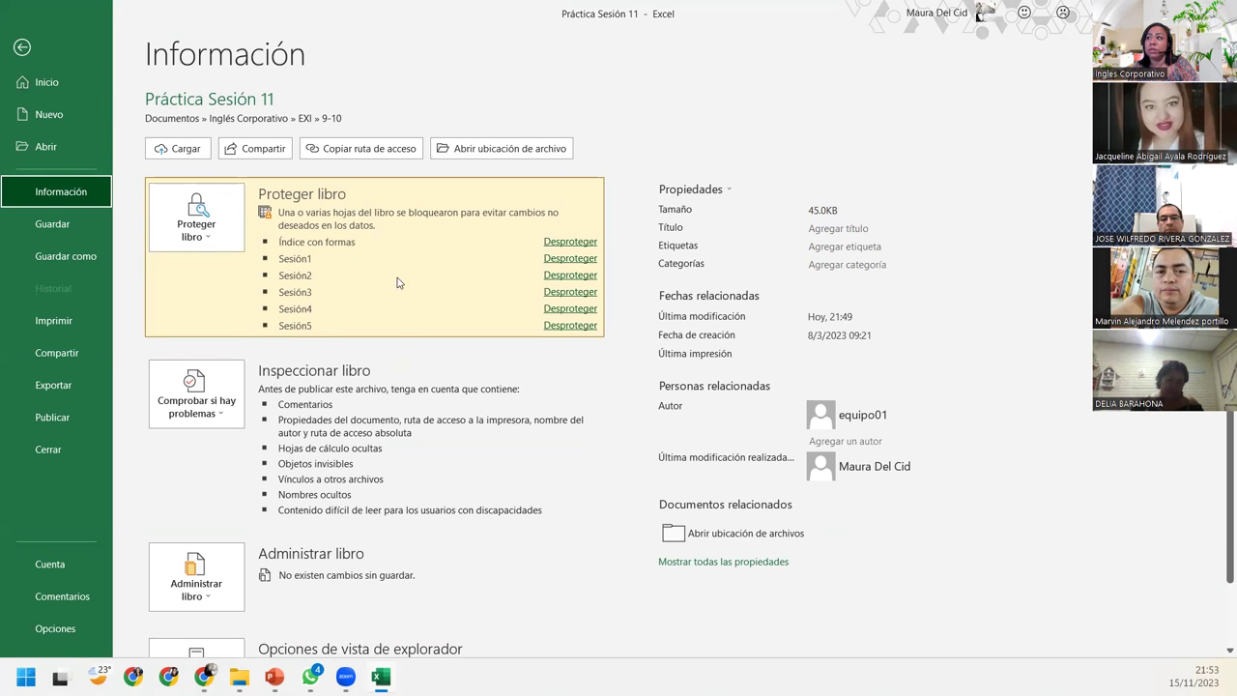
pyautogui.click(562, 293)
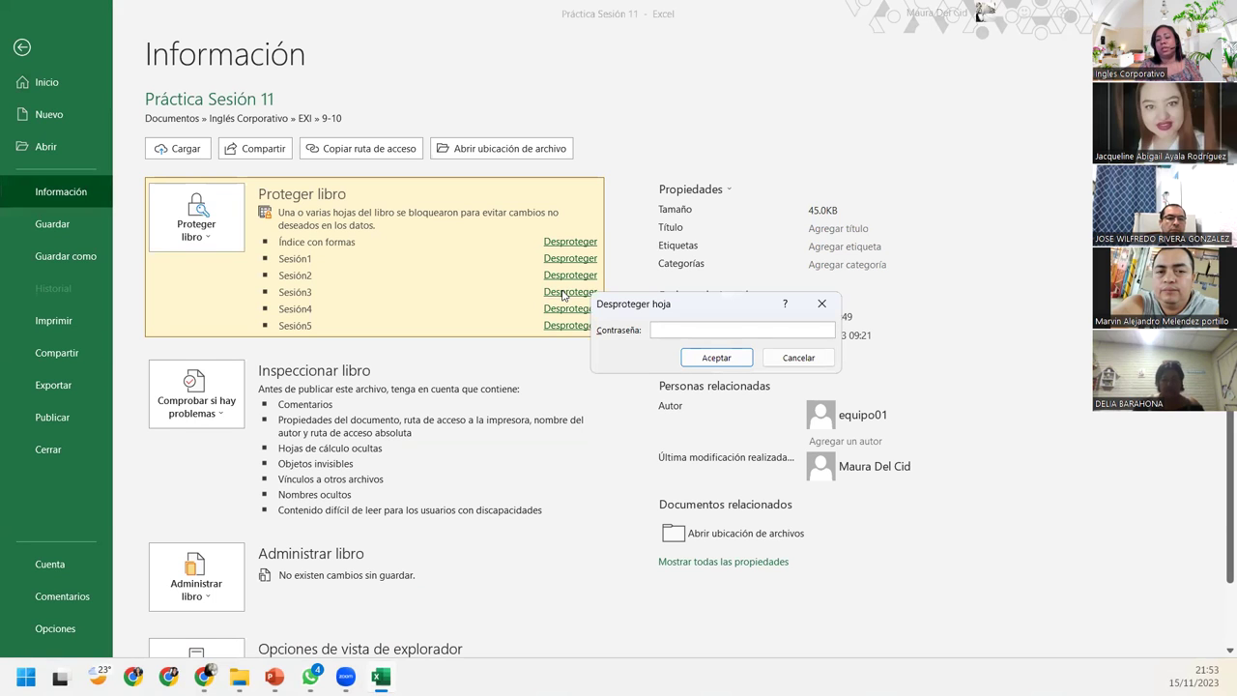
pyautogui.press('Return')
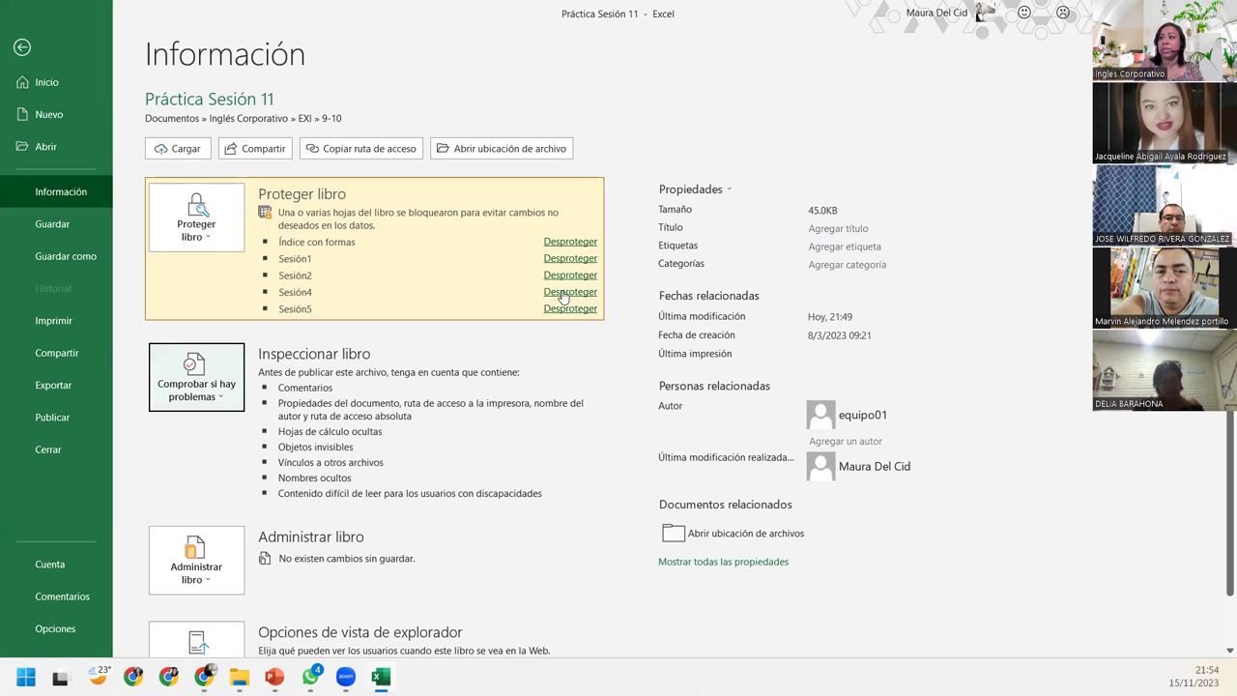
pyautogui.click(22, 47)
pyautogui.click(342, 628)
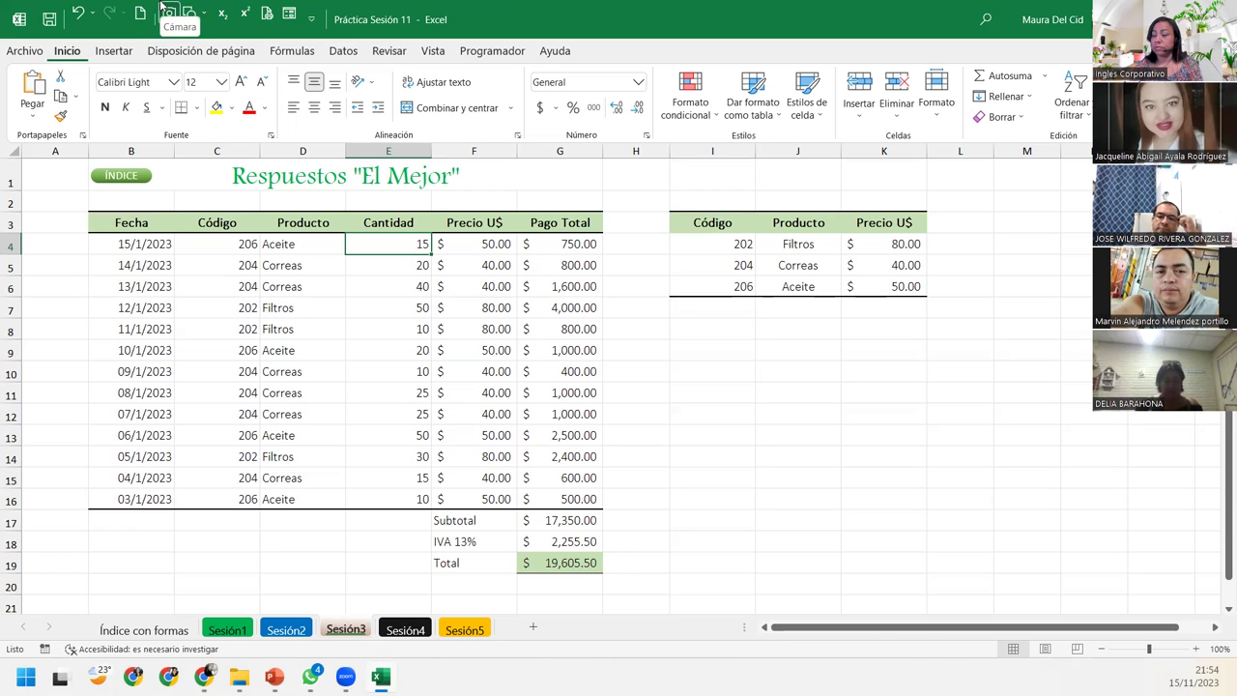
# Encrypt Práctica Sesión 11 with an opening password, entered and confirmed via Cifrar con contraseña
pyautogui.click(25, 52)
pyautogui.click(74, 201)
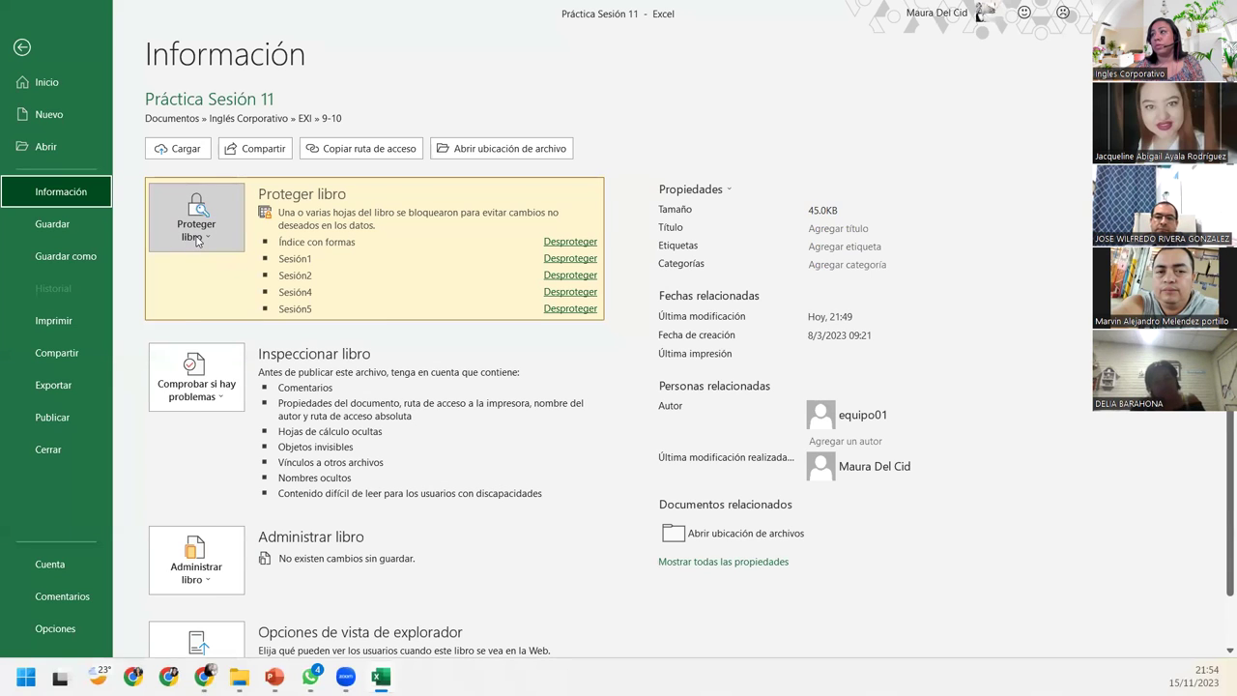
pyautogui.click(196, 237)
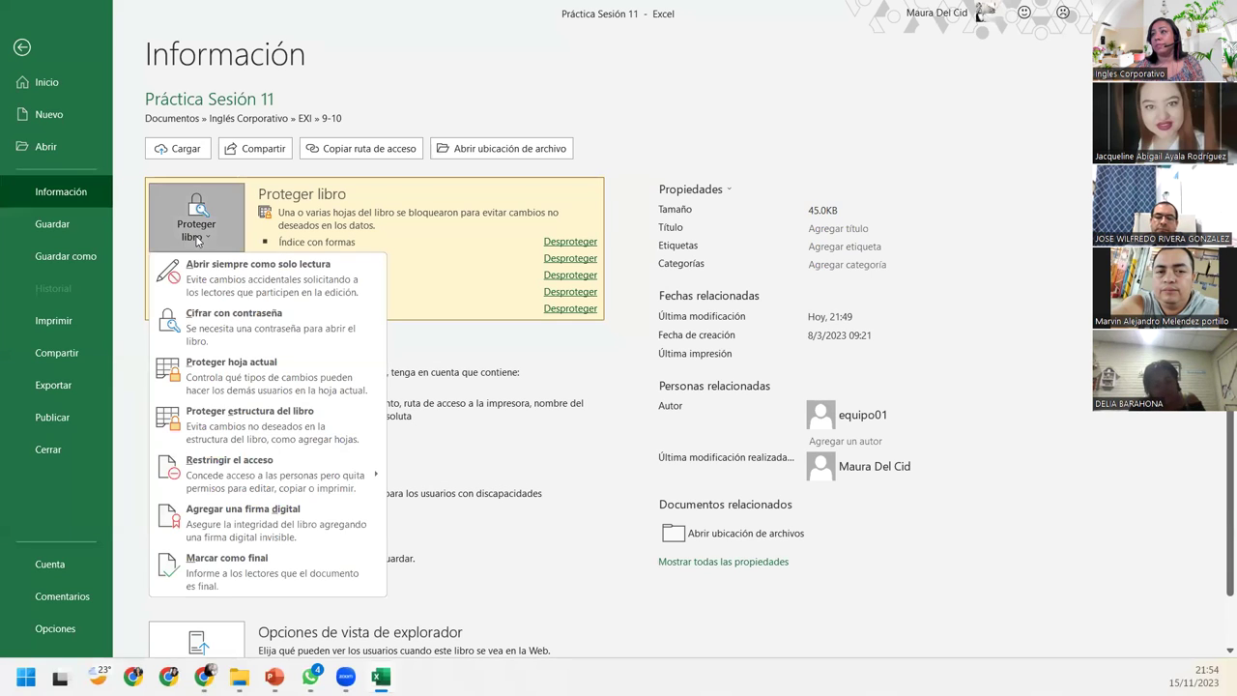
pyautogui.click(235, 326)
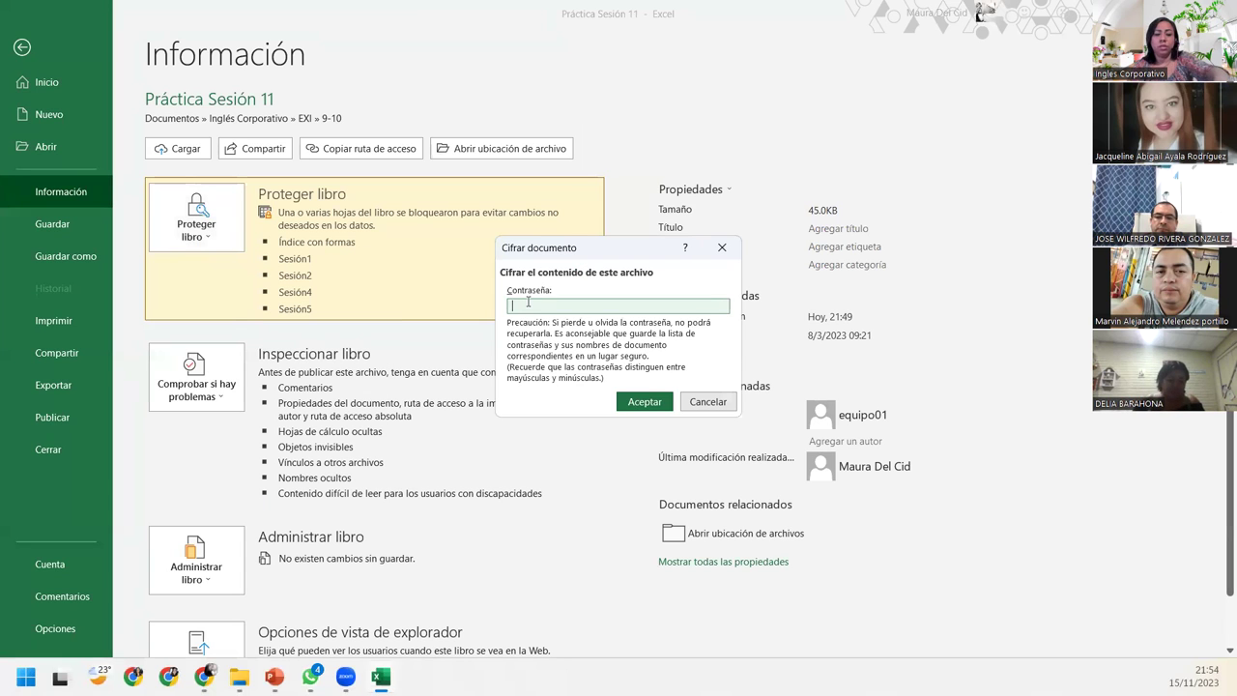
pyautogui.press('Return')
pyautogui.press('Return')
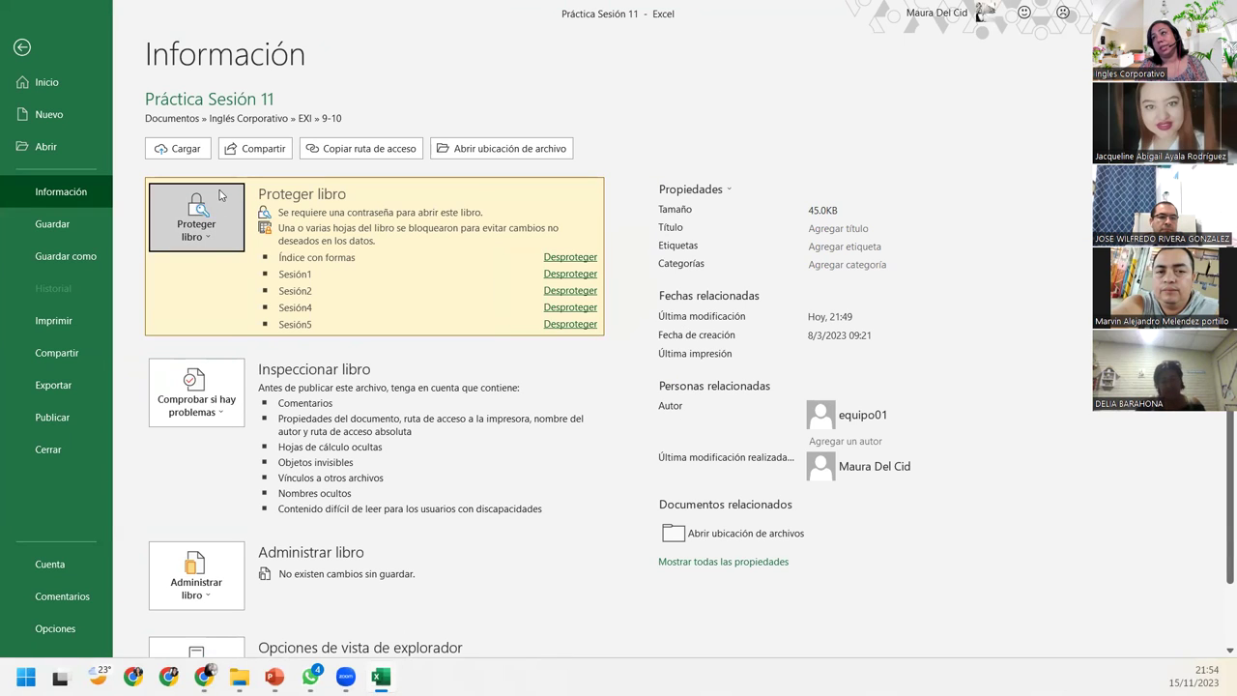
pyautogui.click(210, 240)
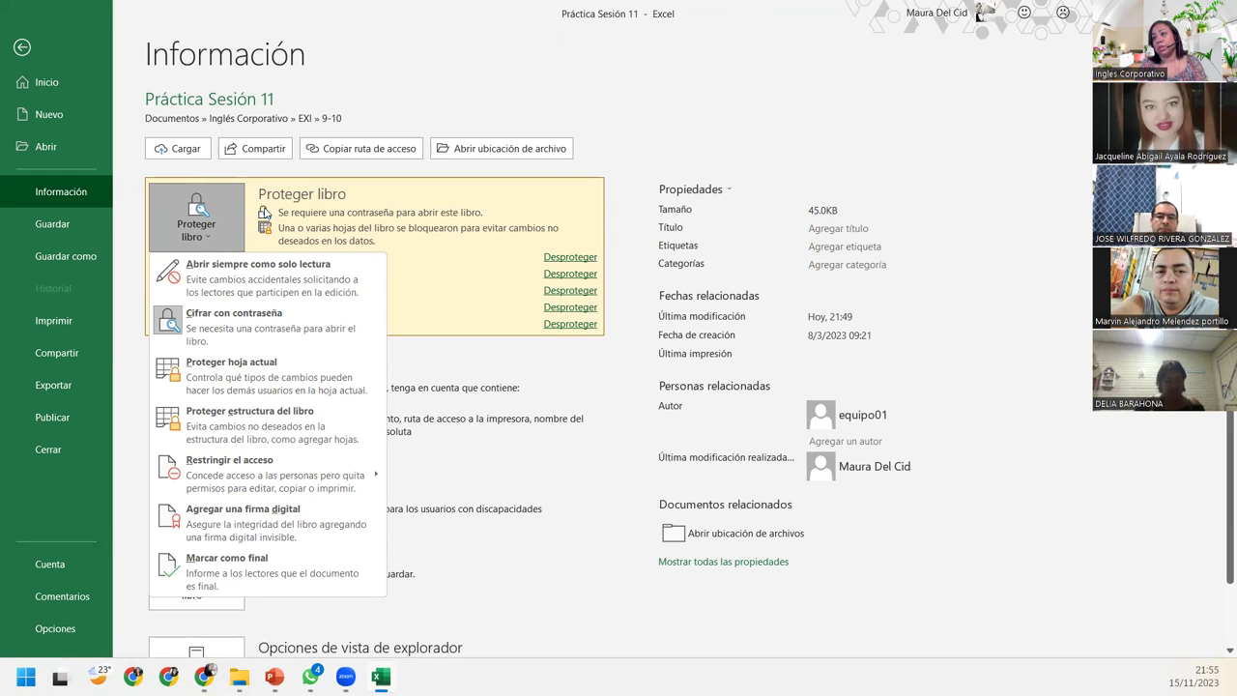
# Mark the workbook as final, check the ribbon tabs are disabled, then open Sesión1
pyautogui.click(274, 584)
pyautogui.click(580, 382)
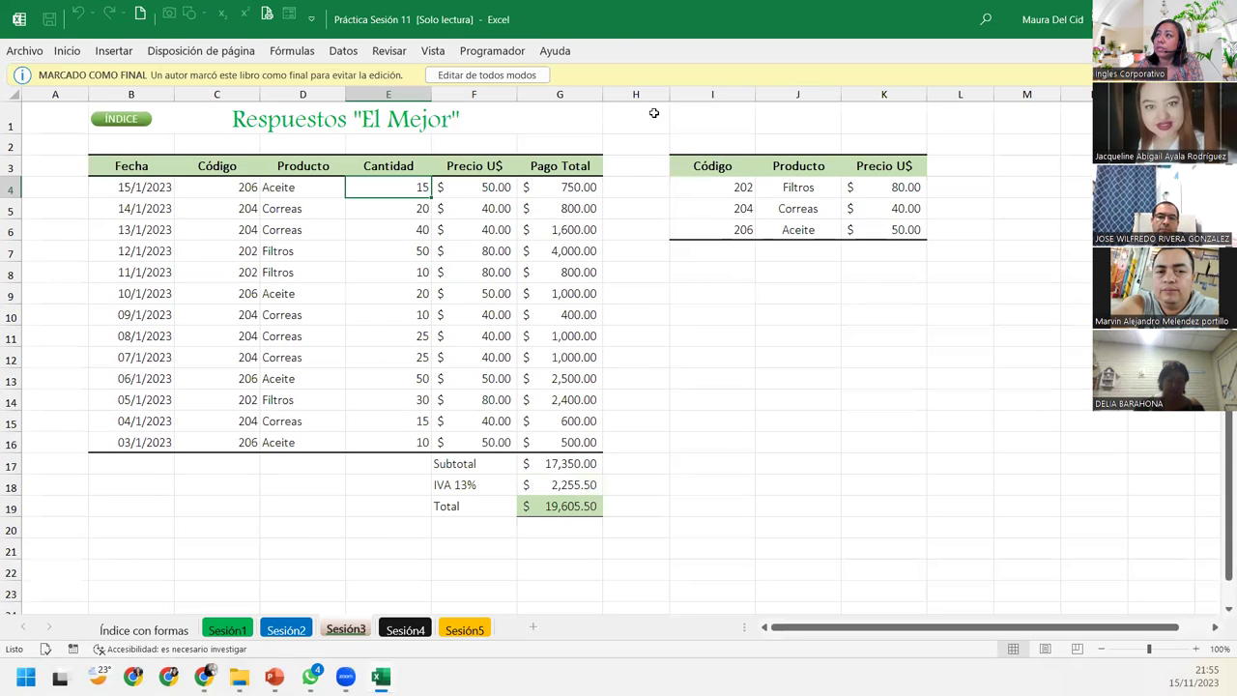
pyautogui.click(109, 51)
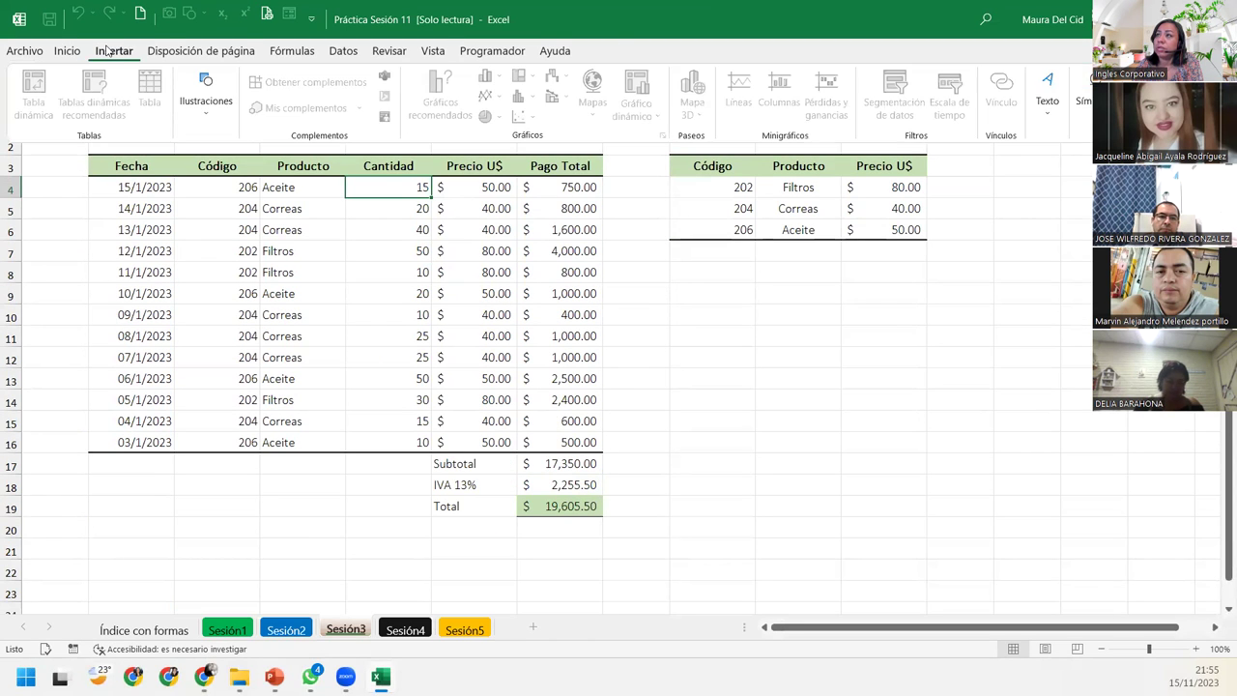
pyautogui.click(64, 52)
pyautogui.click(198, 52)
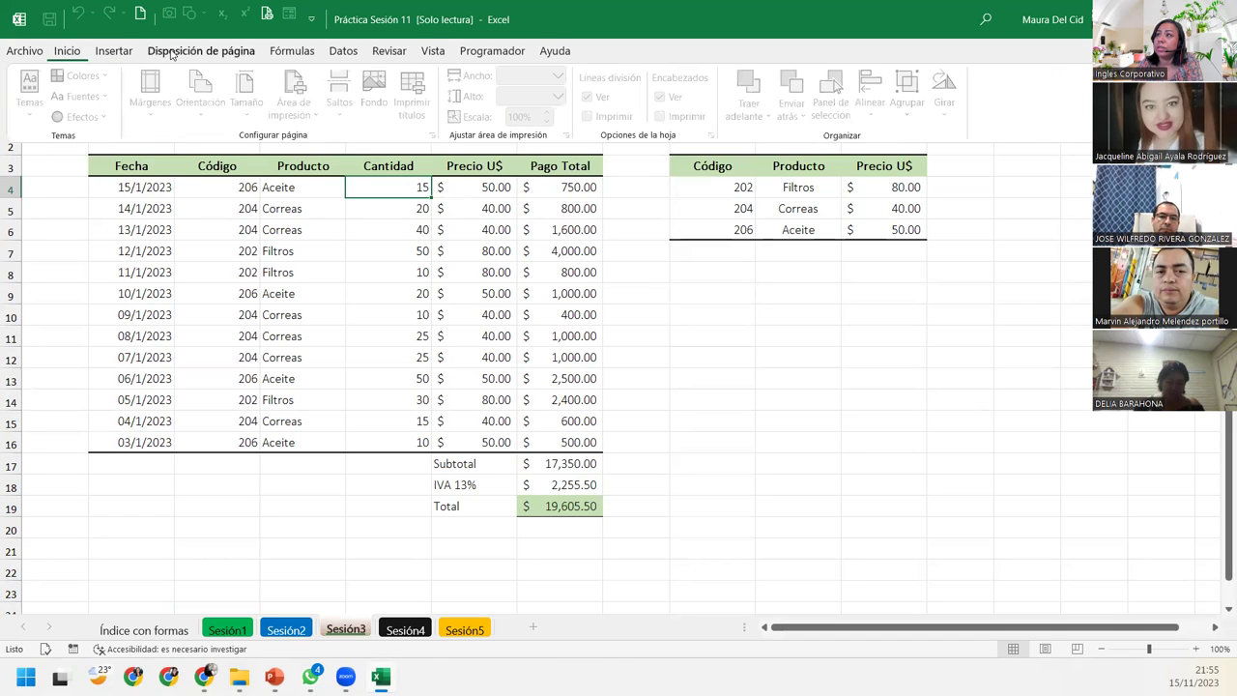
pyautogui.click(292, 52)
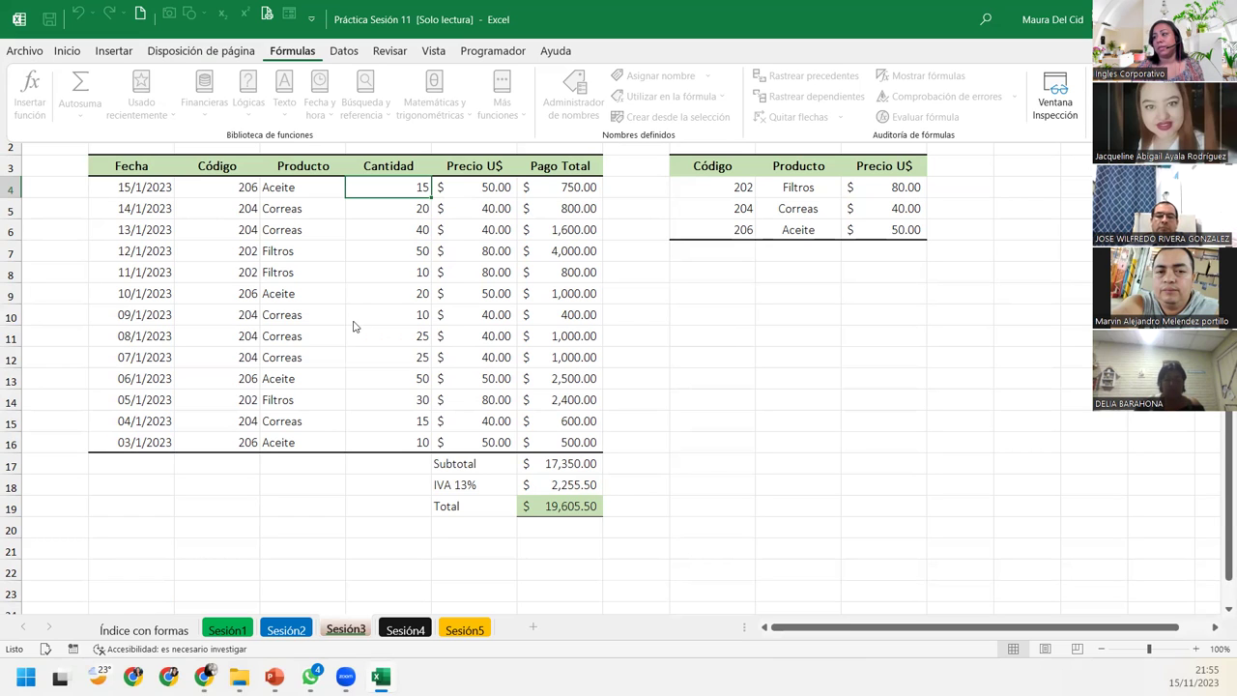
pyautogui.click(230, 630)
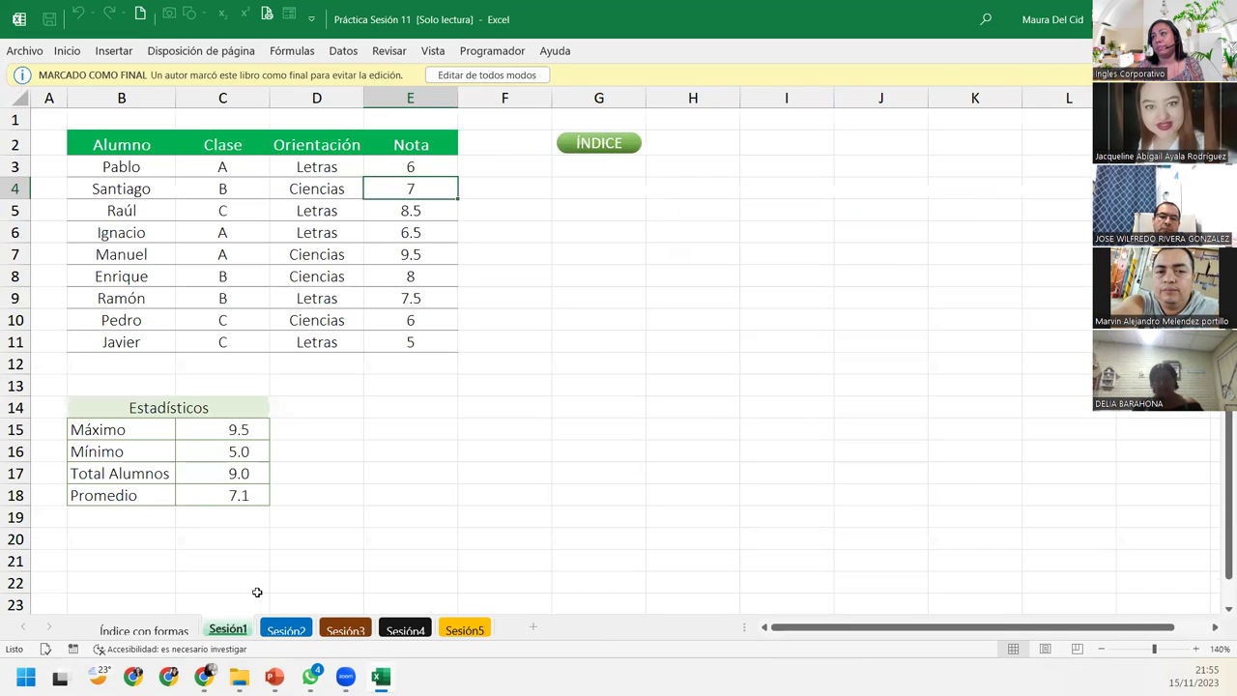
# Choose Editar de todos modos and step through sheets Sesión2 to Sesión5
pyautogui.click(483, 75)
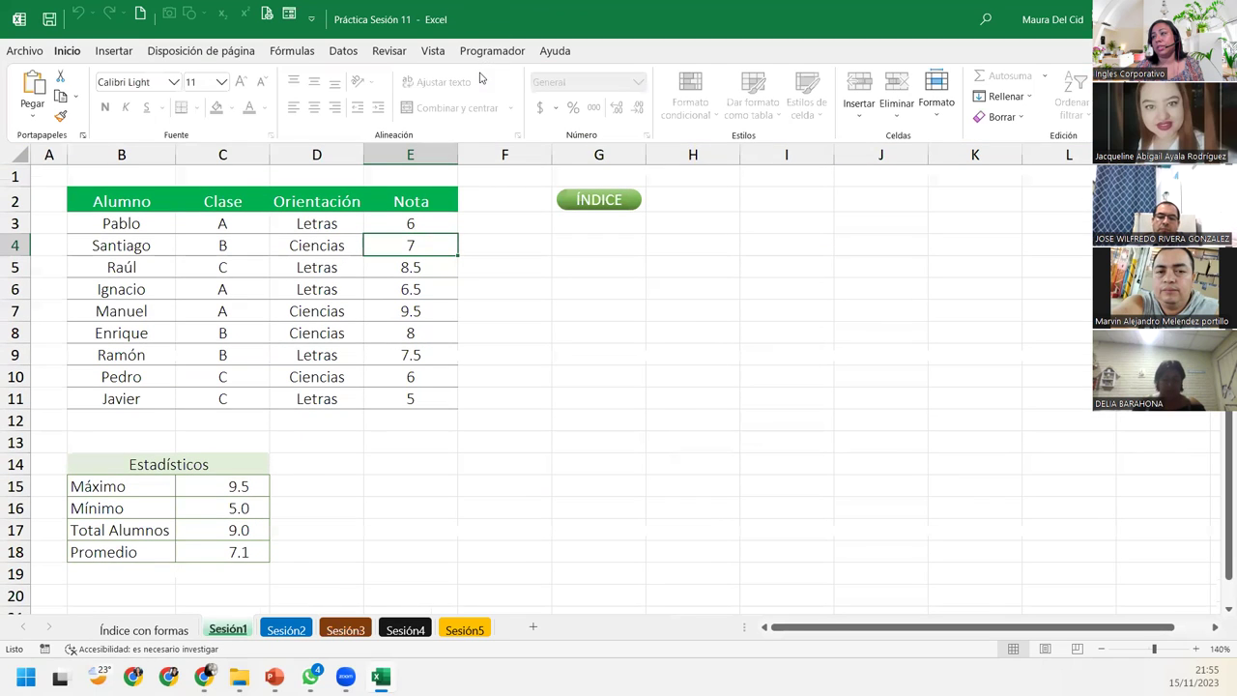
pyautogui.click(278, 631)
pyautogui.click(348, 630)
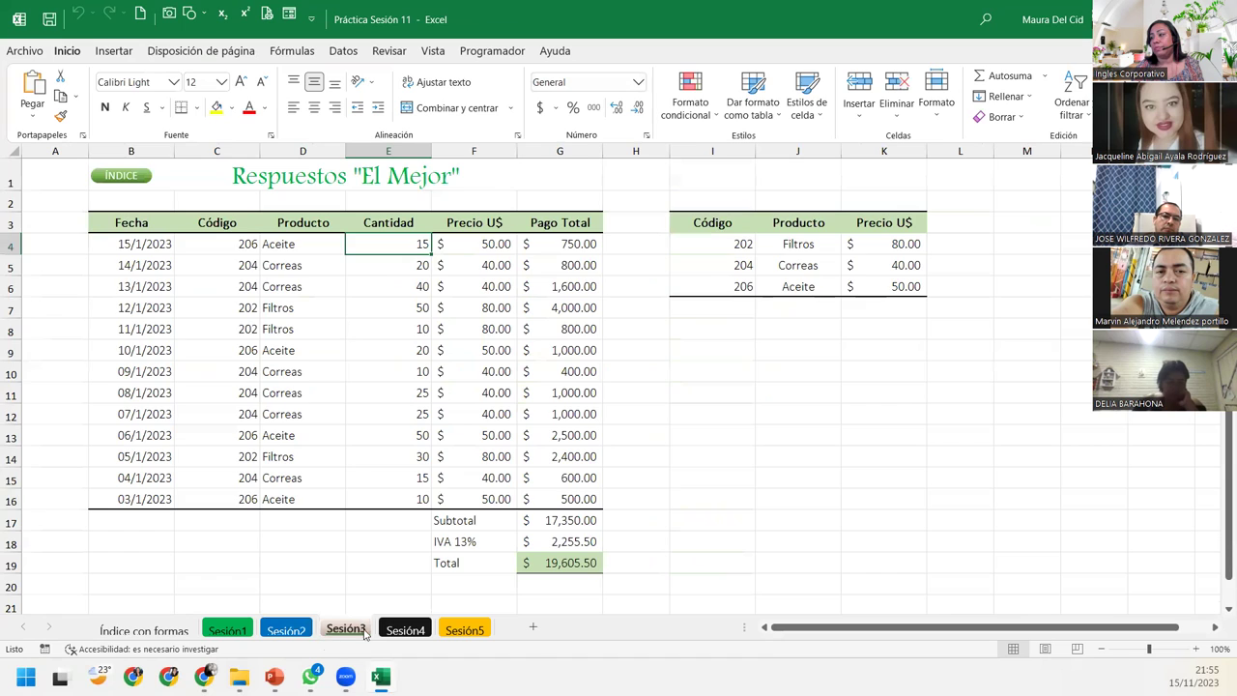
pyautogui.click(405, 631)
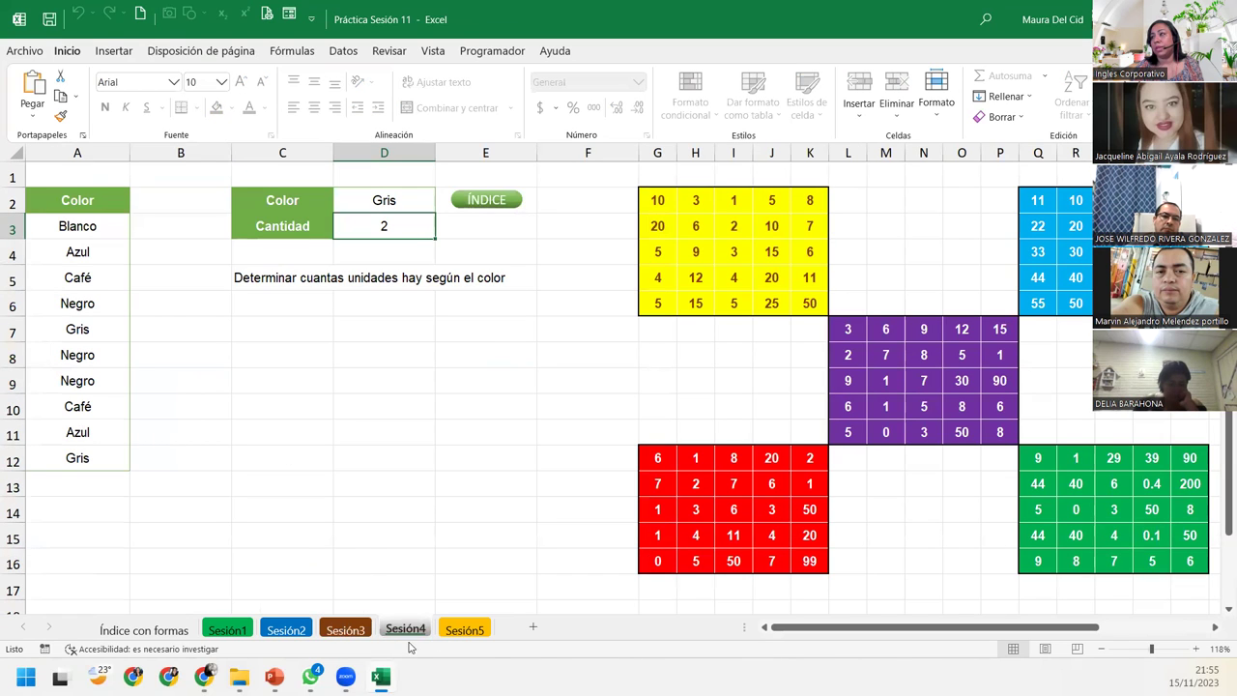
pyautogui.click(464, 630)
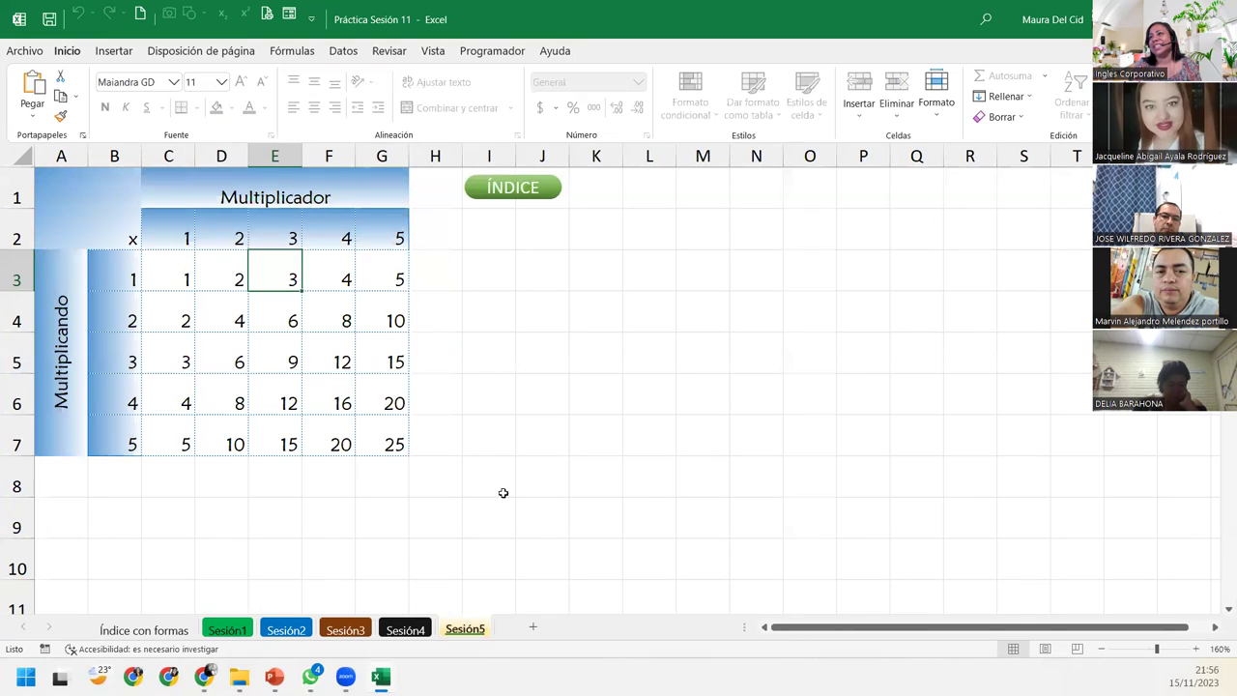
# Select cells E4, D3 and C3 in the Sesión5 Multiplicador table
pyautogui.click(272, 305)
pyautogui.click(211, 281)
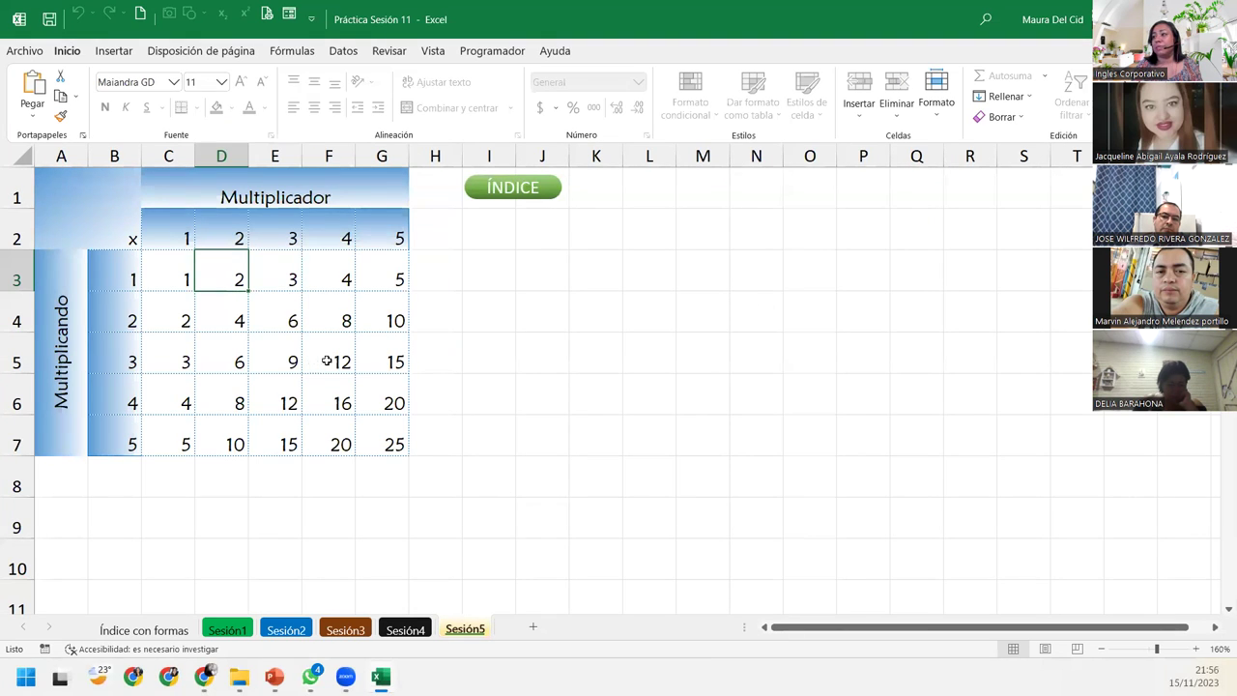
pyautogui.click(166, 255)
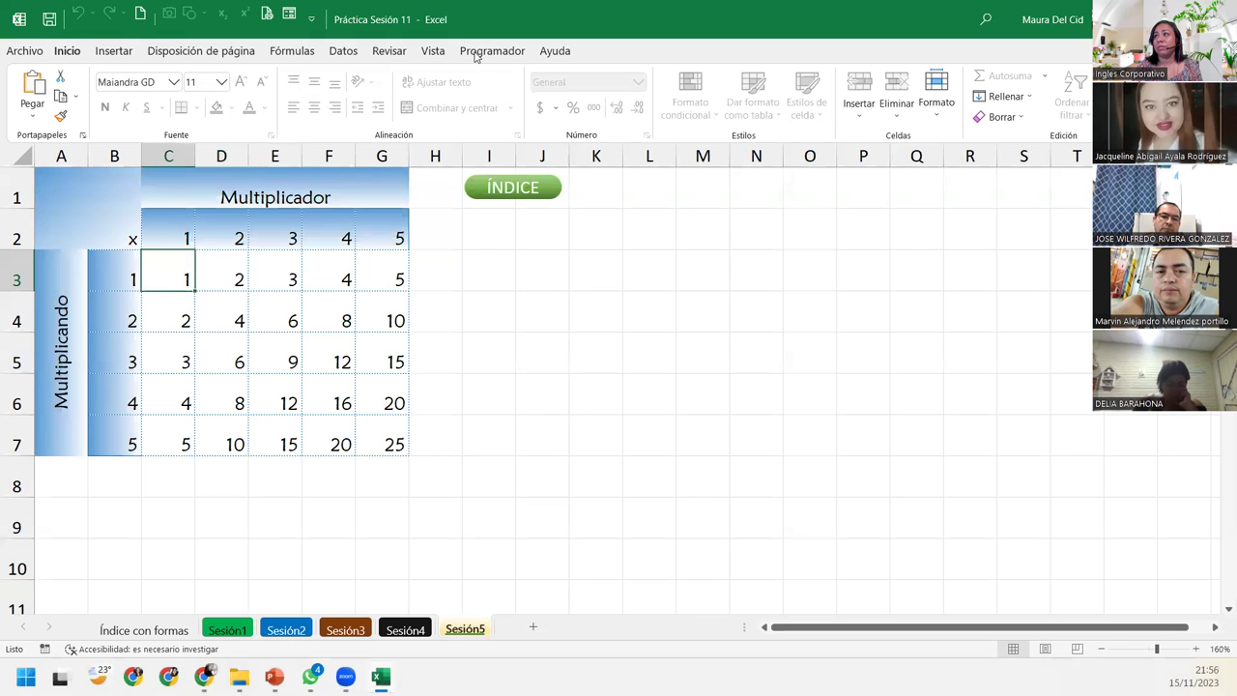
pyautogui.click(433, 51)
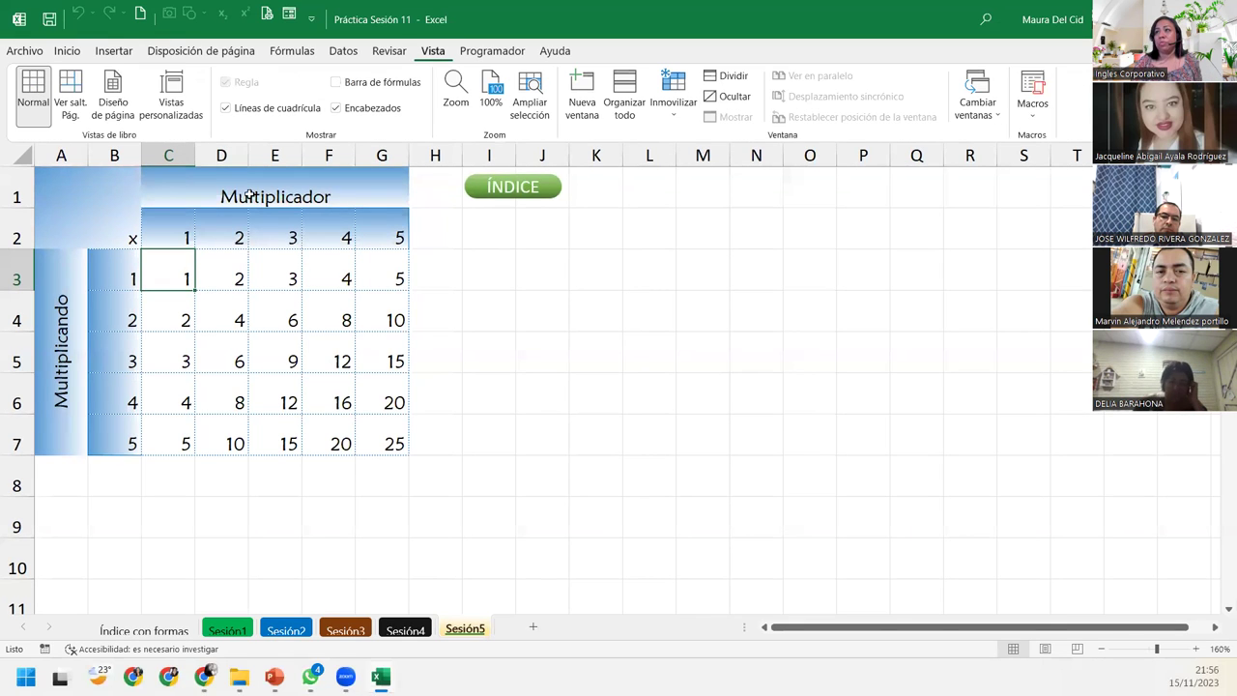
# Remove the Sesión5 sheet protection from Revisar using its password
pyautogui.click(108, 51)
pyautogui.click(66, 51)
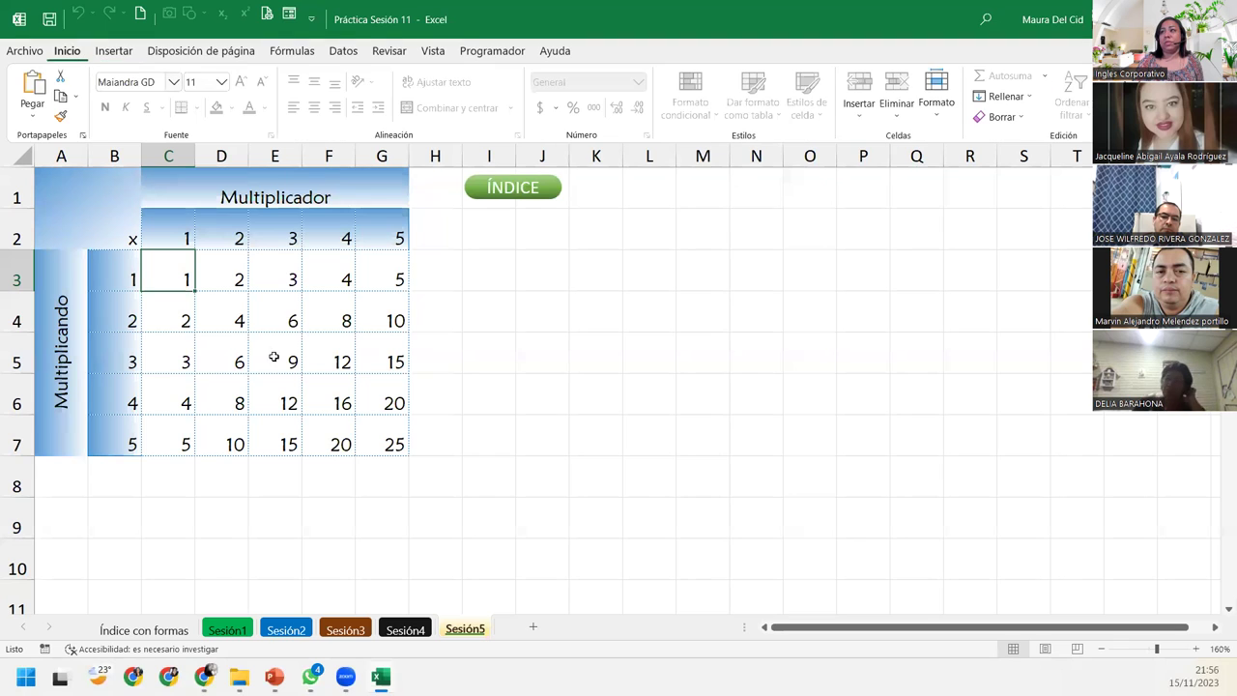
pyautogui.click(389, 52)
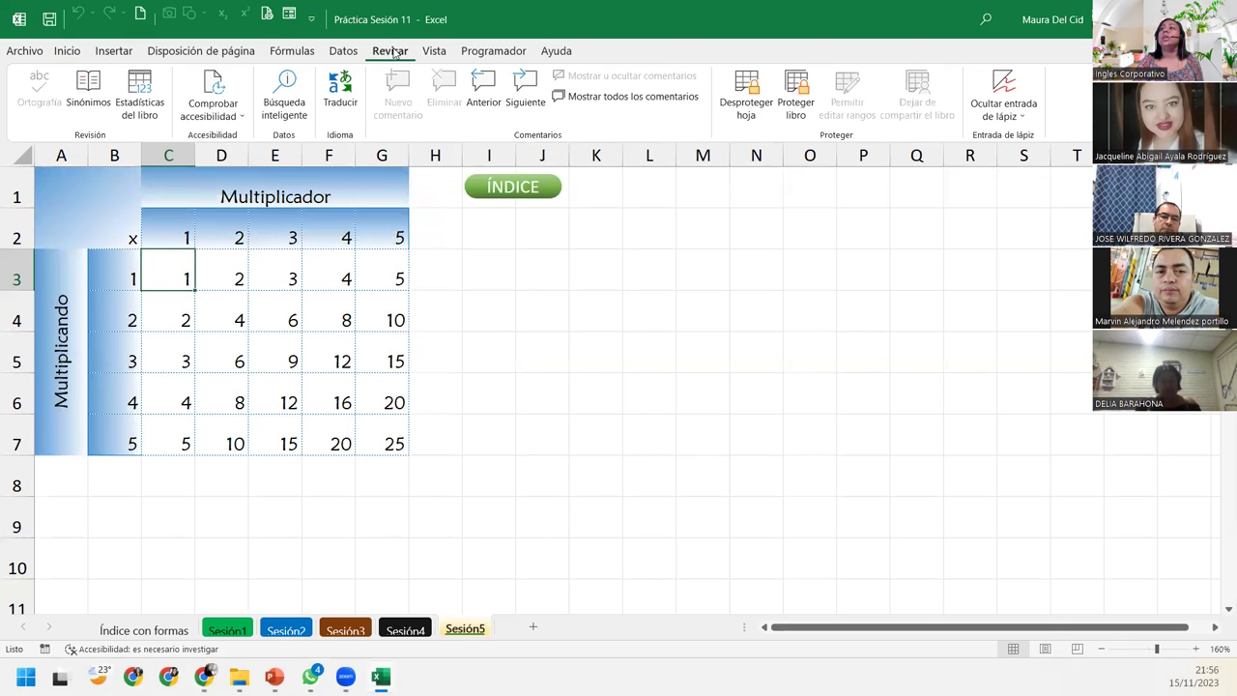
pyautogui.click(746, 89)
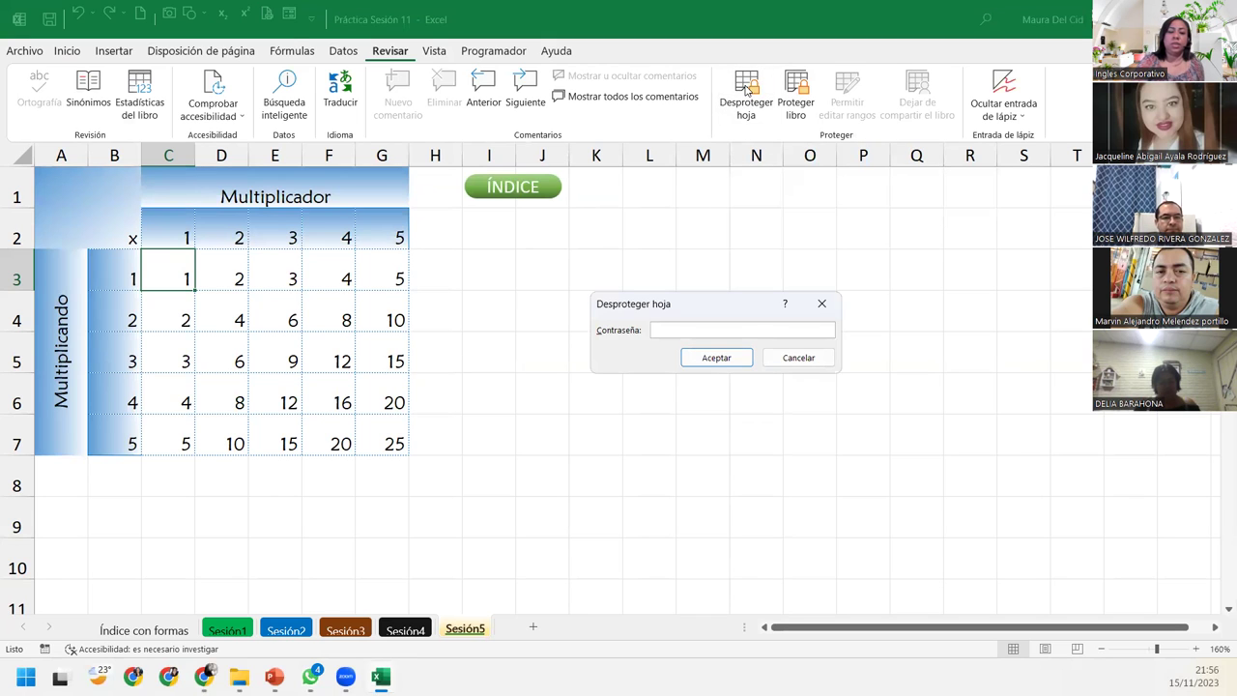
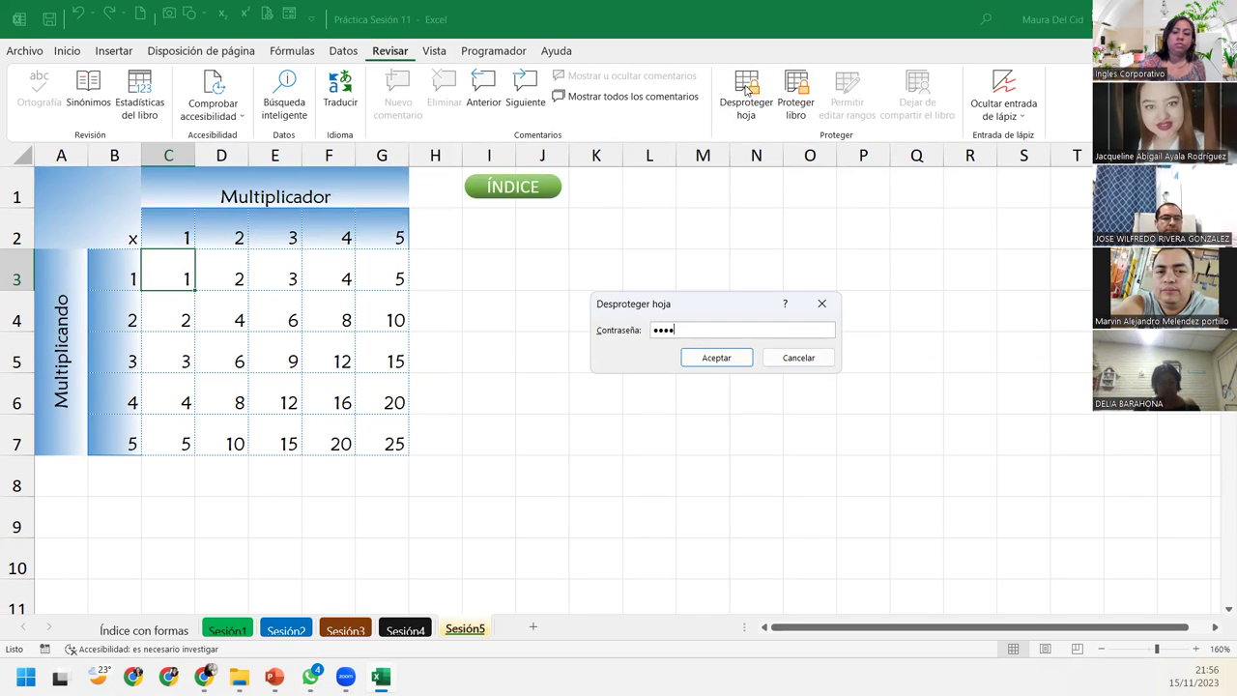
pyautogui.press('Return')
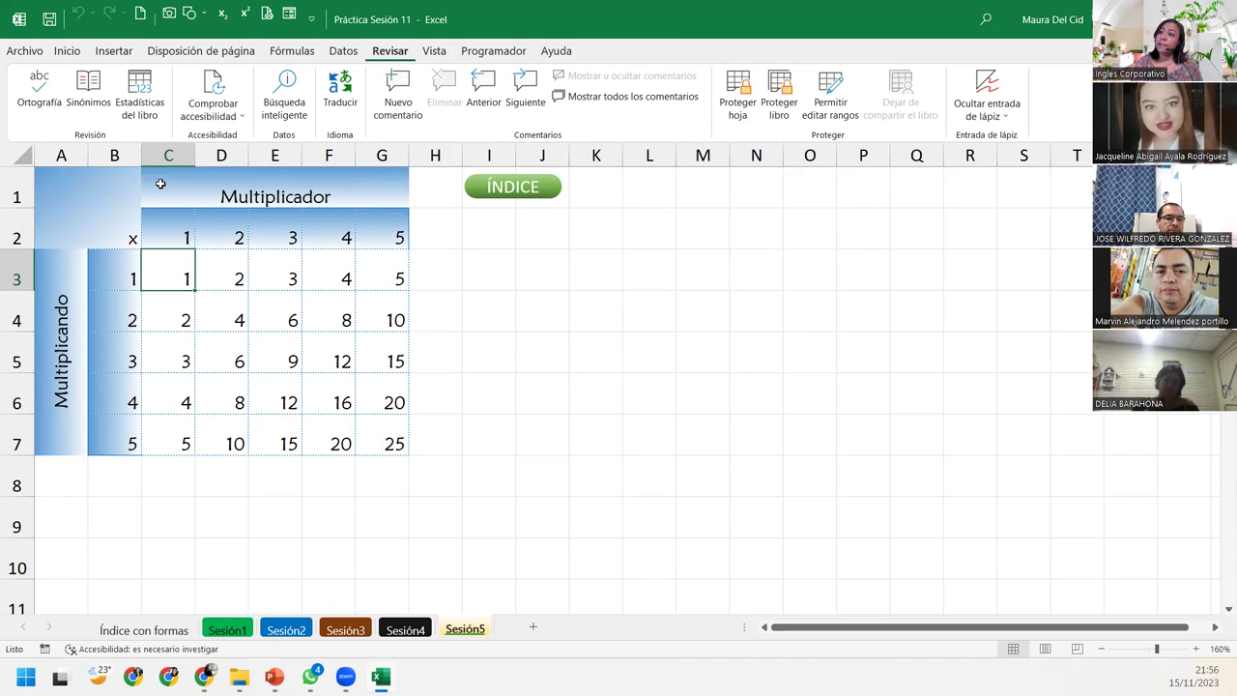
# Protect Sesión5 again with Modificar objetos allowed, entering and confirming the password
pyautogui.click(734, 100)
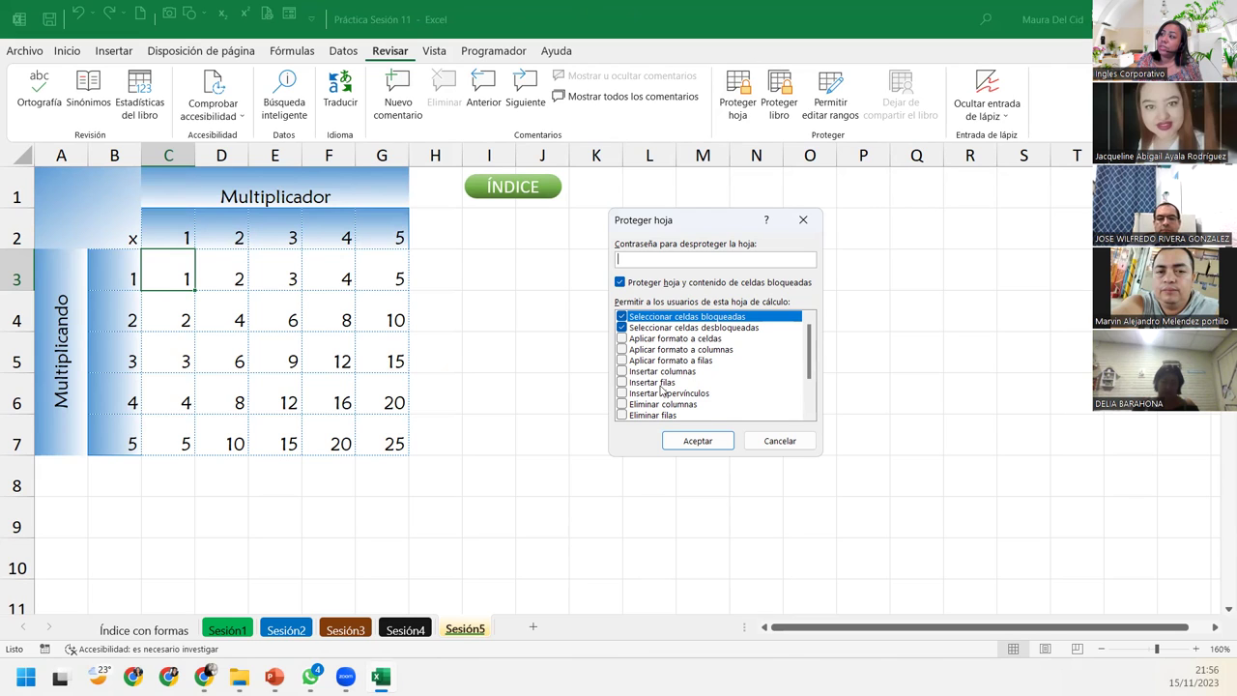
pyautogui.moveTo(812, 356); pyautogui.dragTo(813, 383)
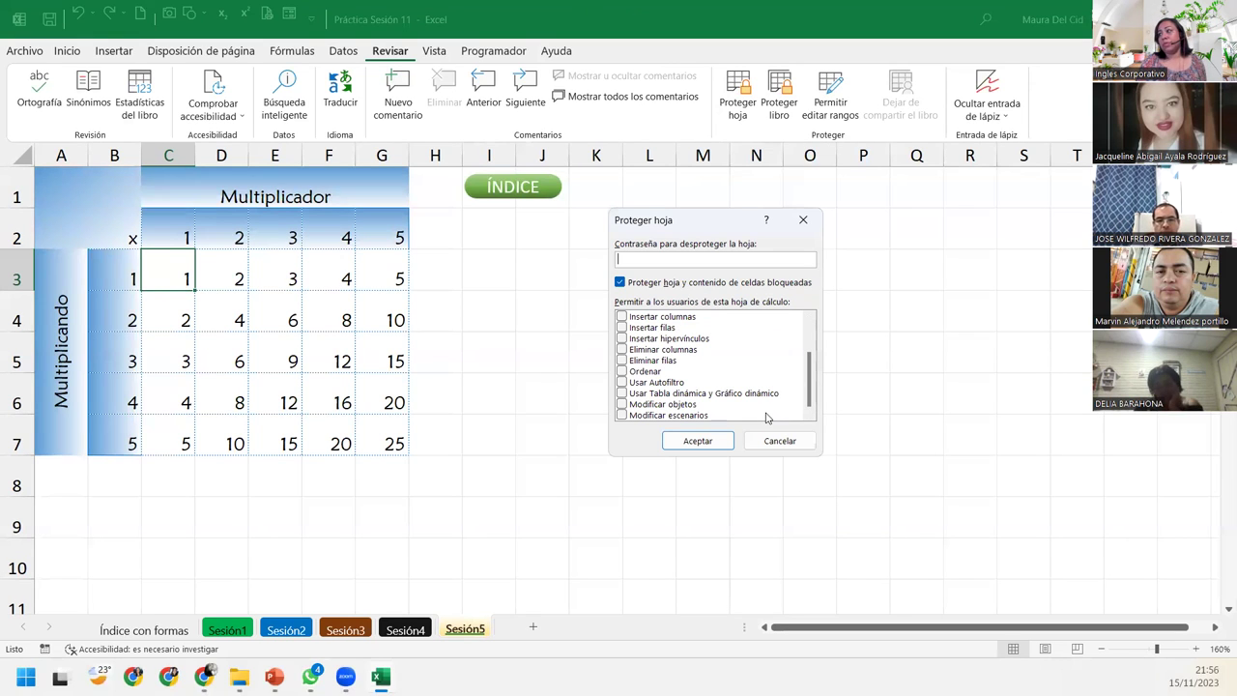
pyautogui.click(622, 404)
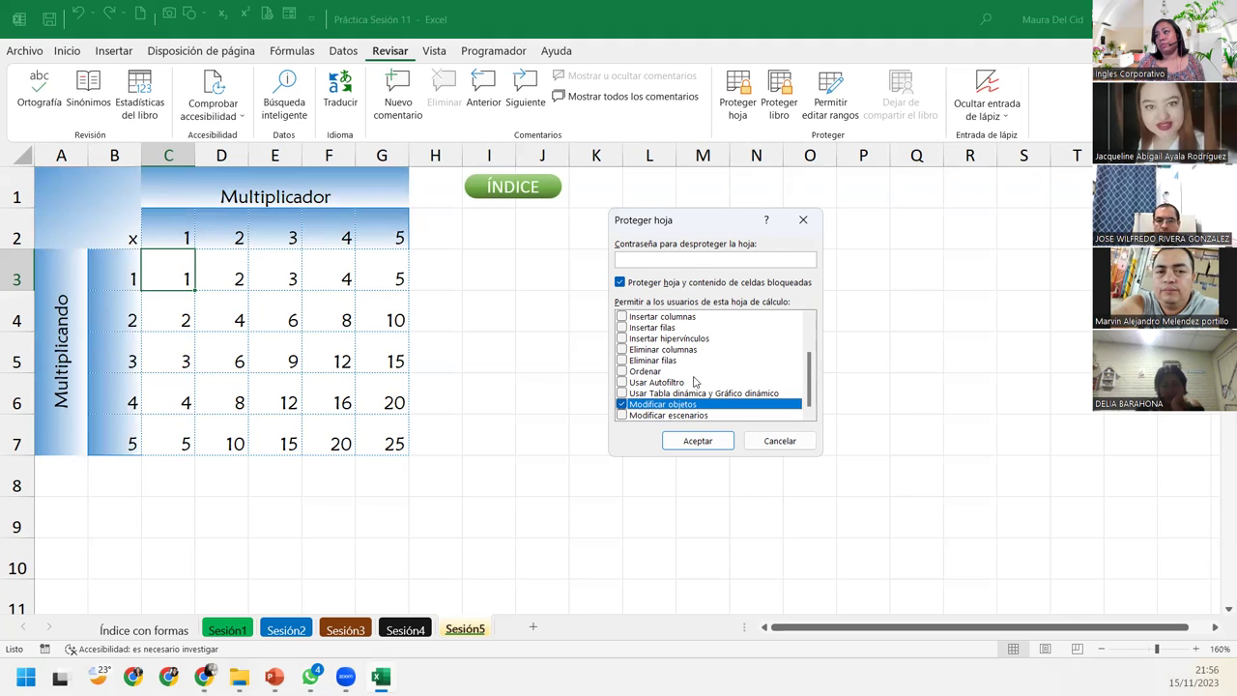
pyautogui.scroll(2, 695, 383)
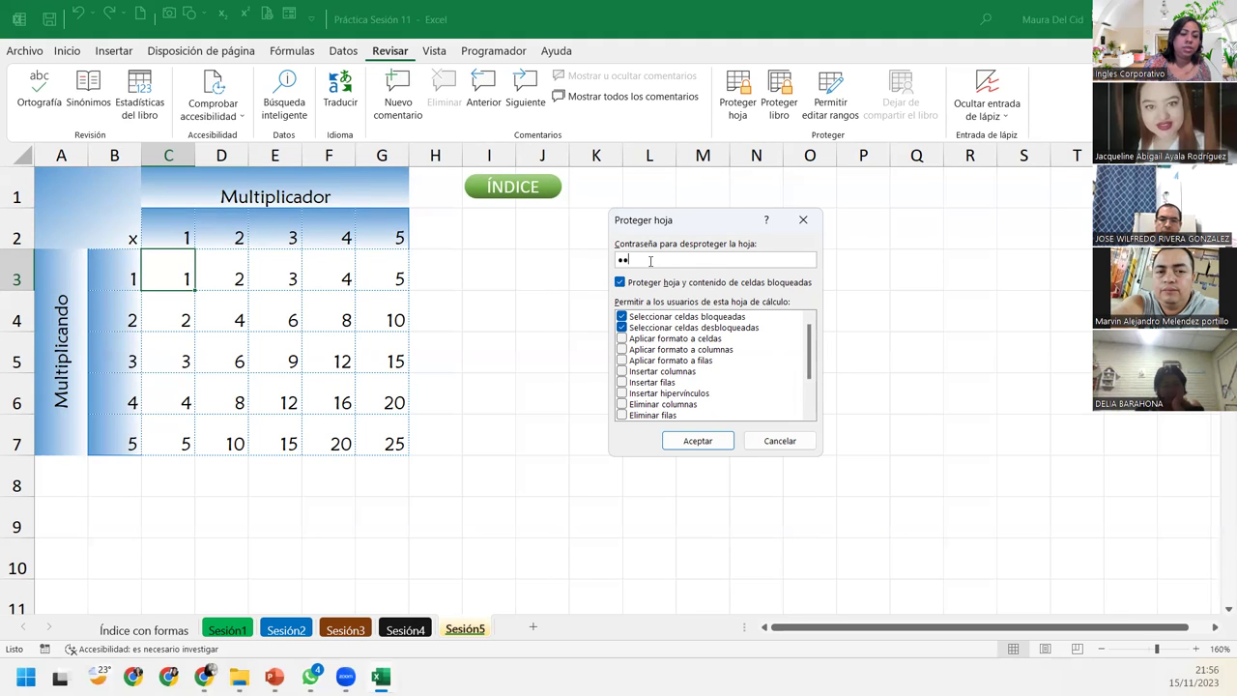
pyautogui.press('Return')
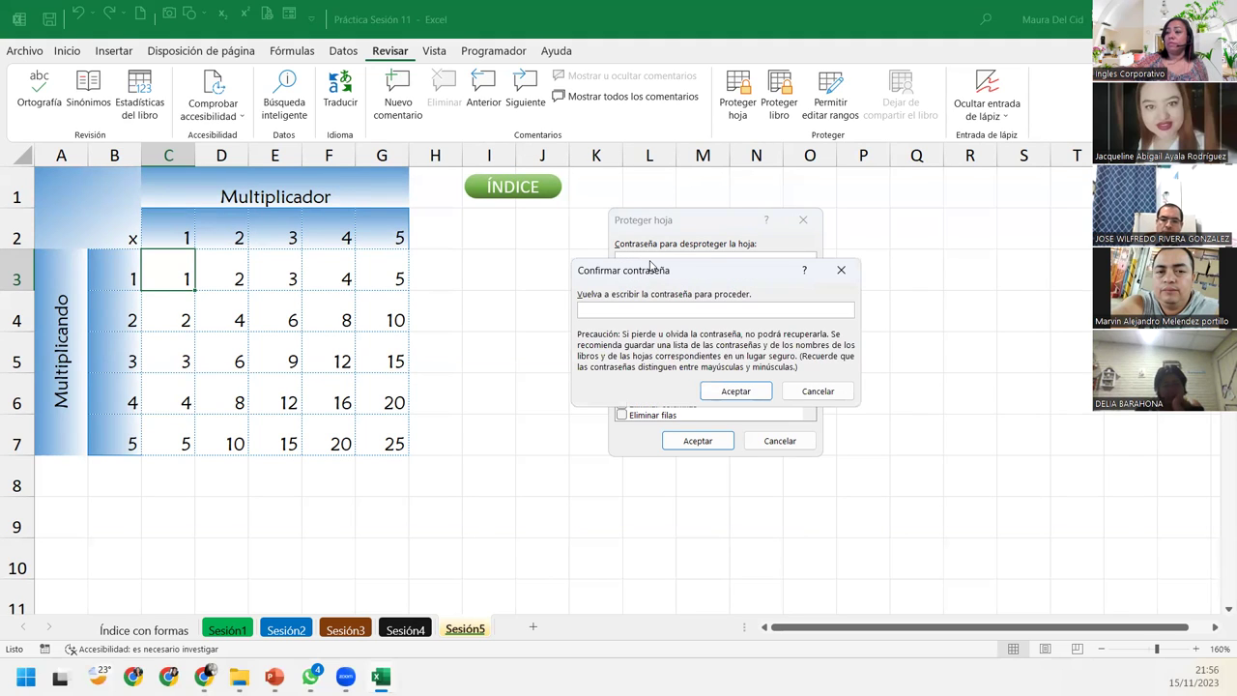
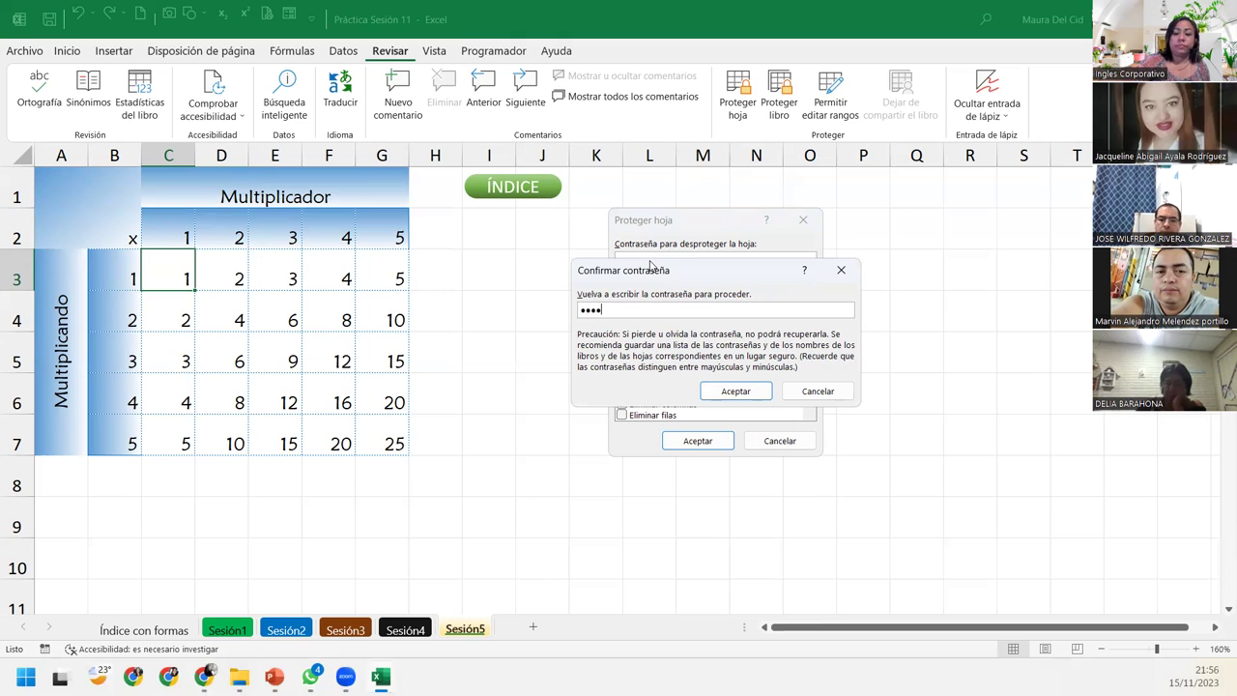
pyautogui.press('Return')
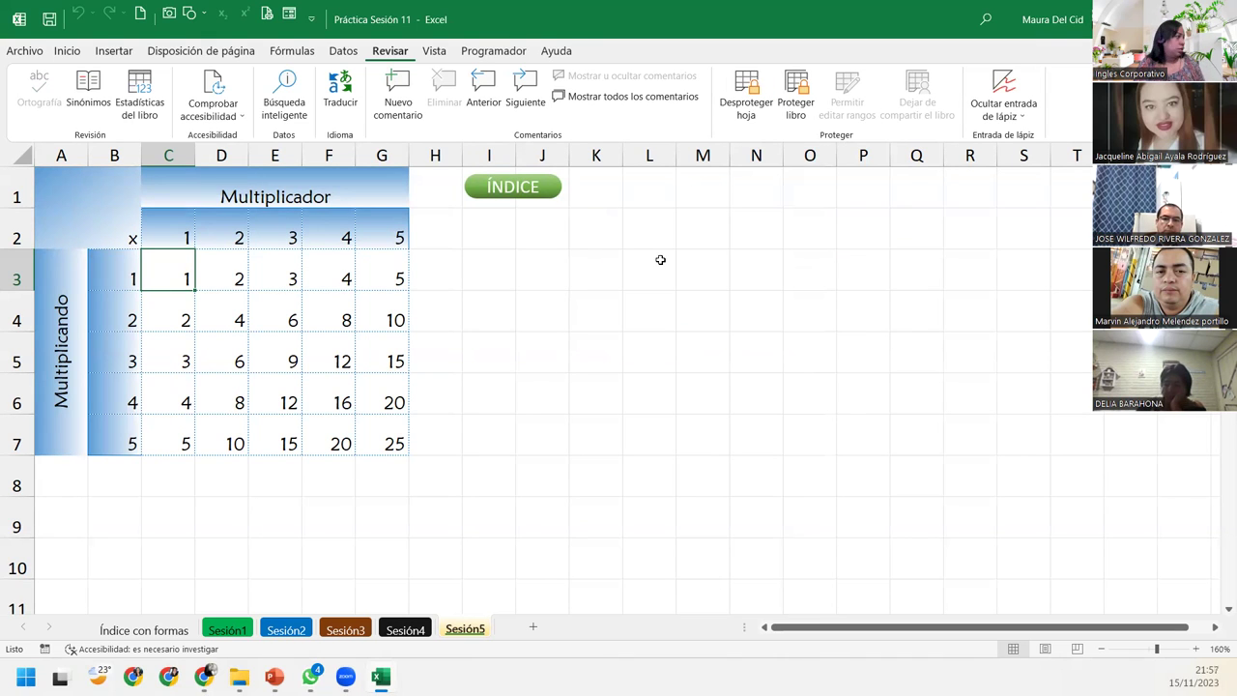
pyautogui.rightClick(522, 191)
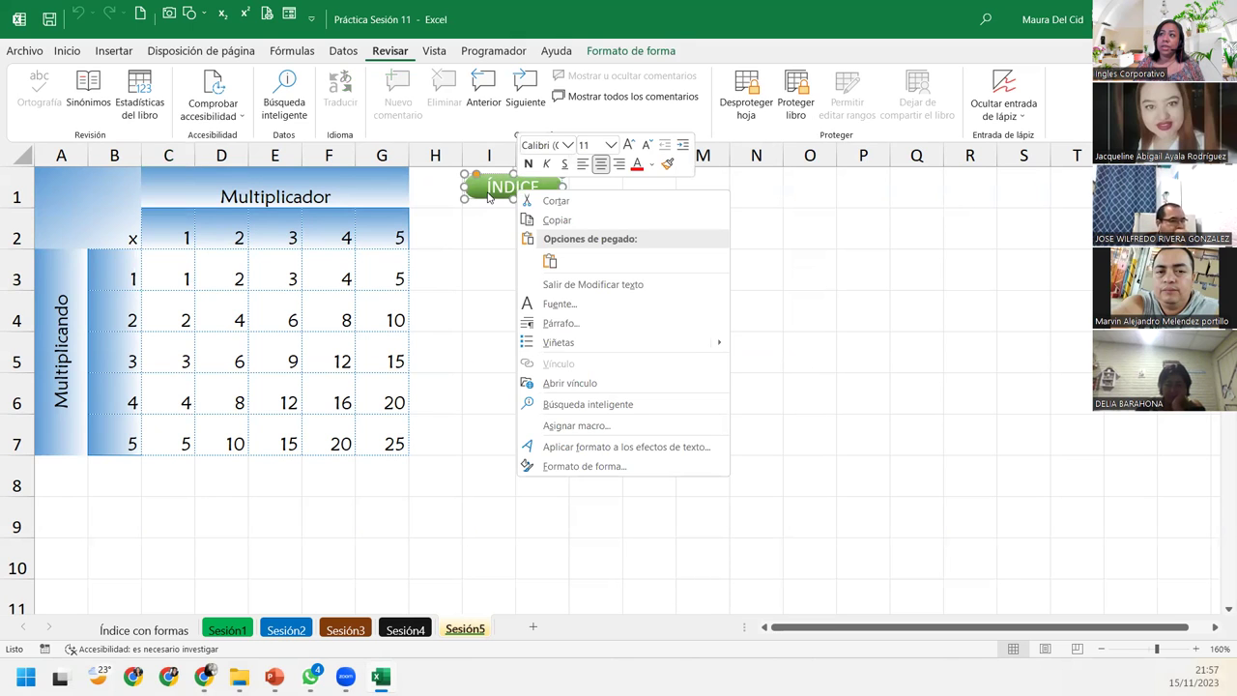
pyautogui.press('Escape')
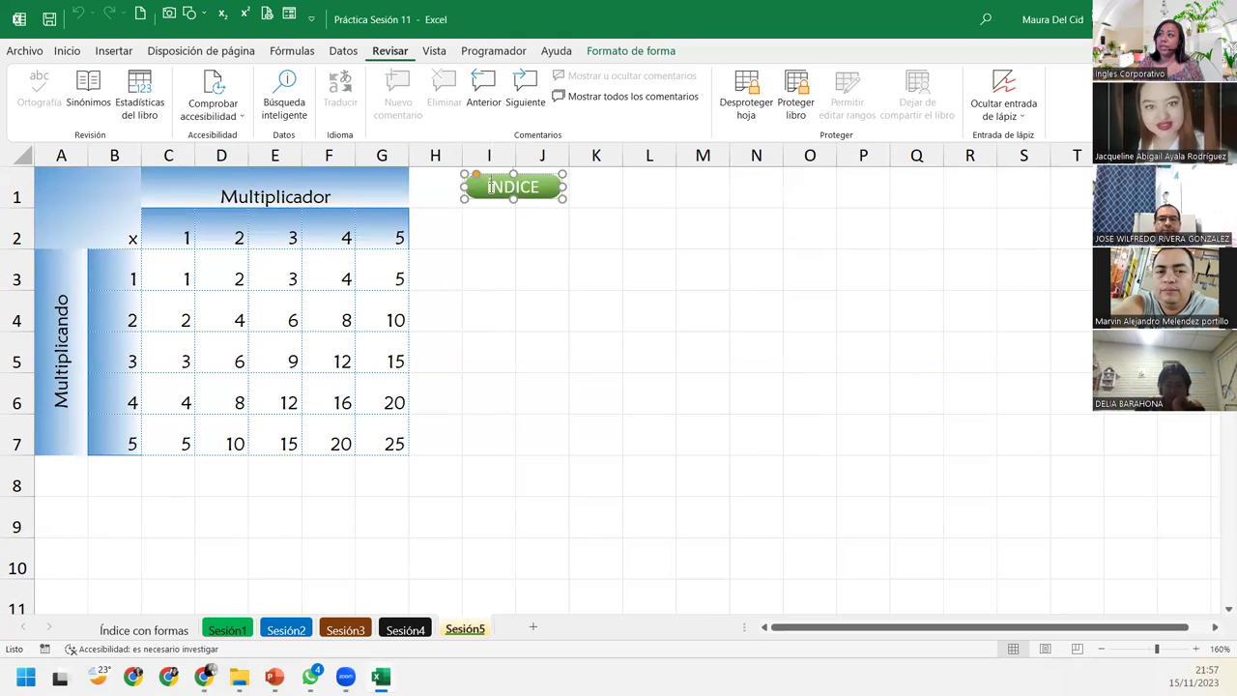
pyautogui.rightClick(490, 189)
pyautogui.press('Escape')
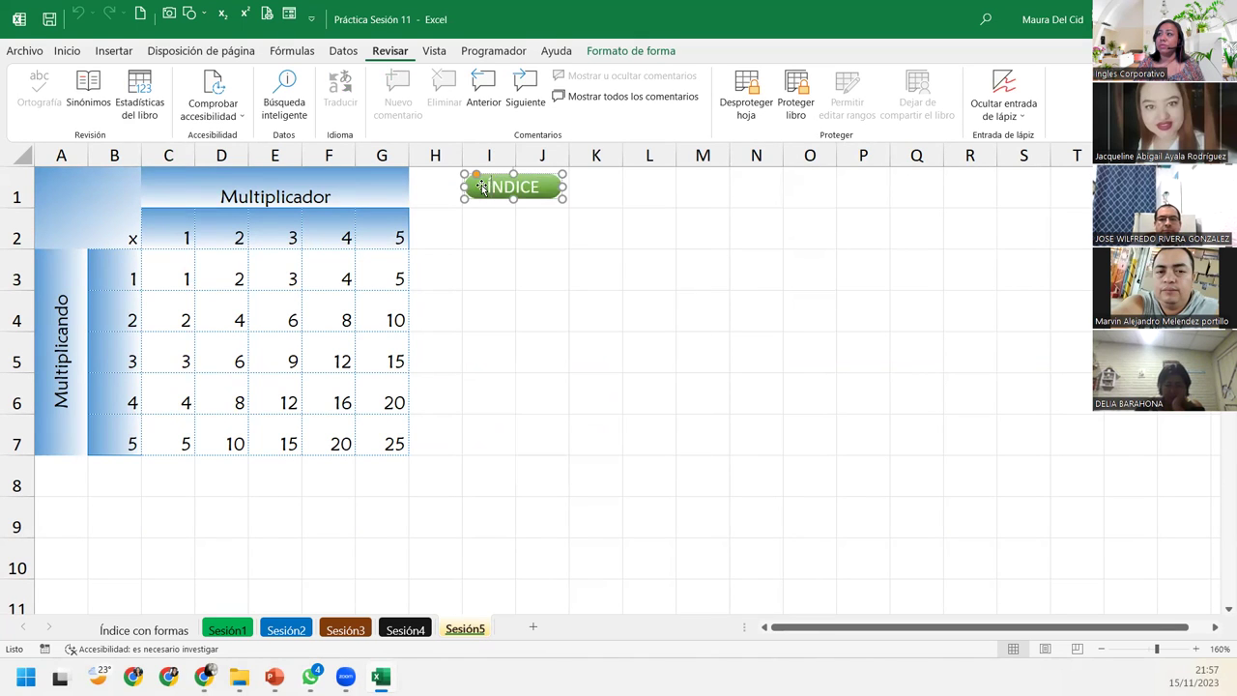
pyautogui.rightClick(476, 198)
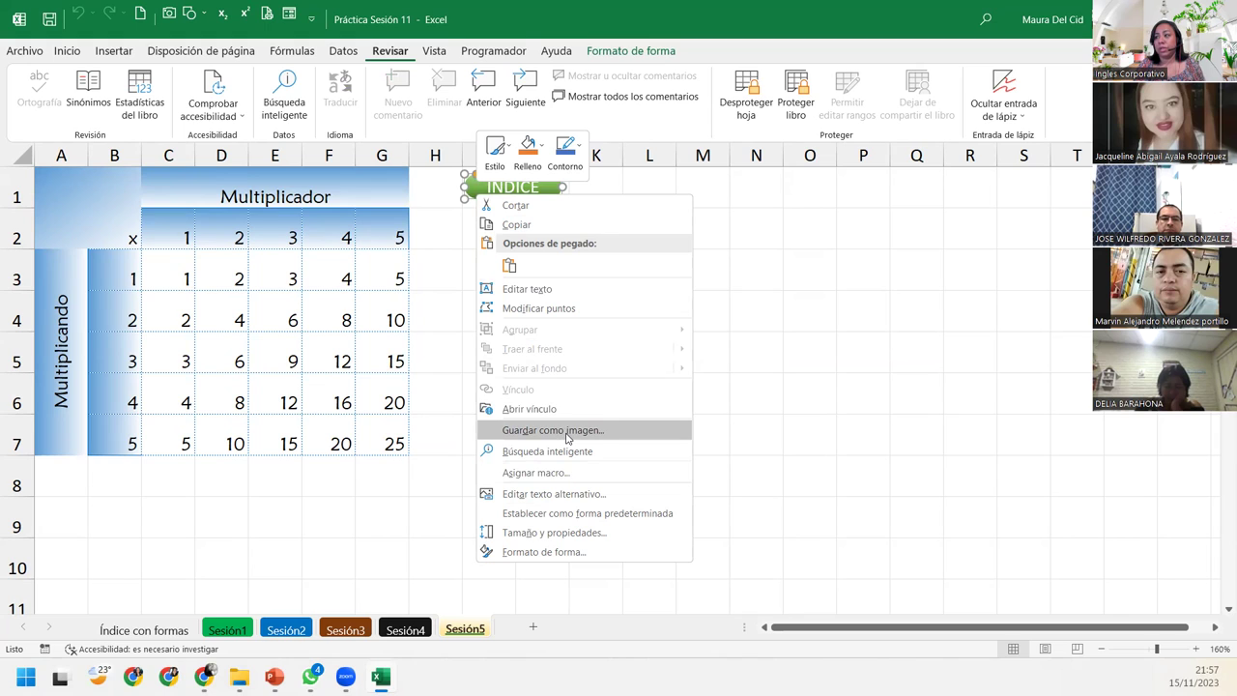
pyautogui.click(553, 494)
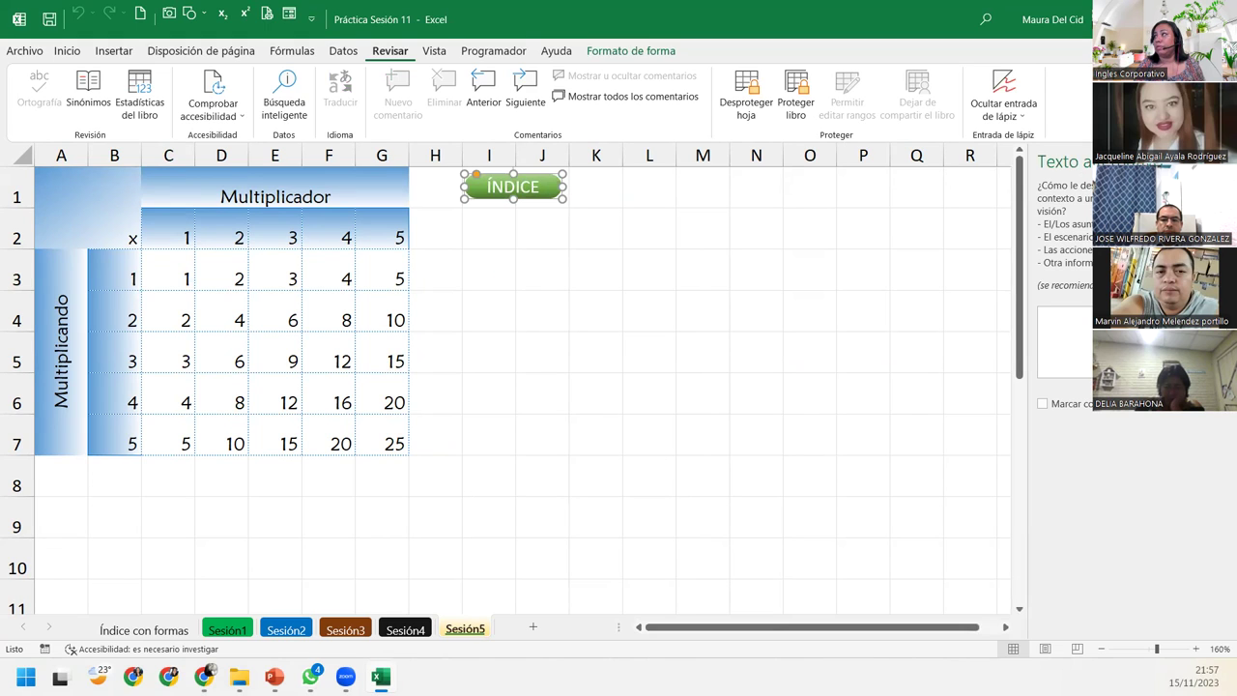
pyautogui.click(1220, 162)
pyautogui.click(493, 256)
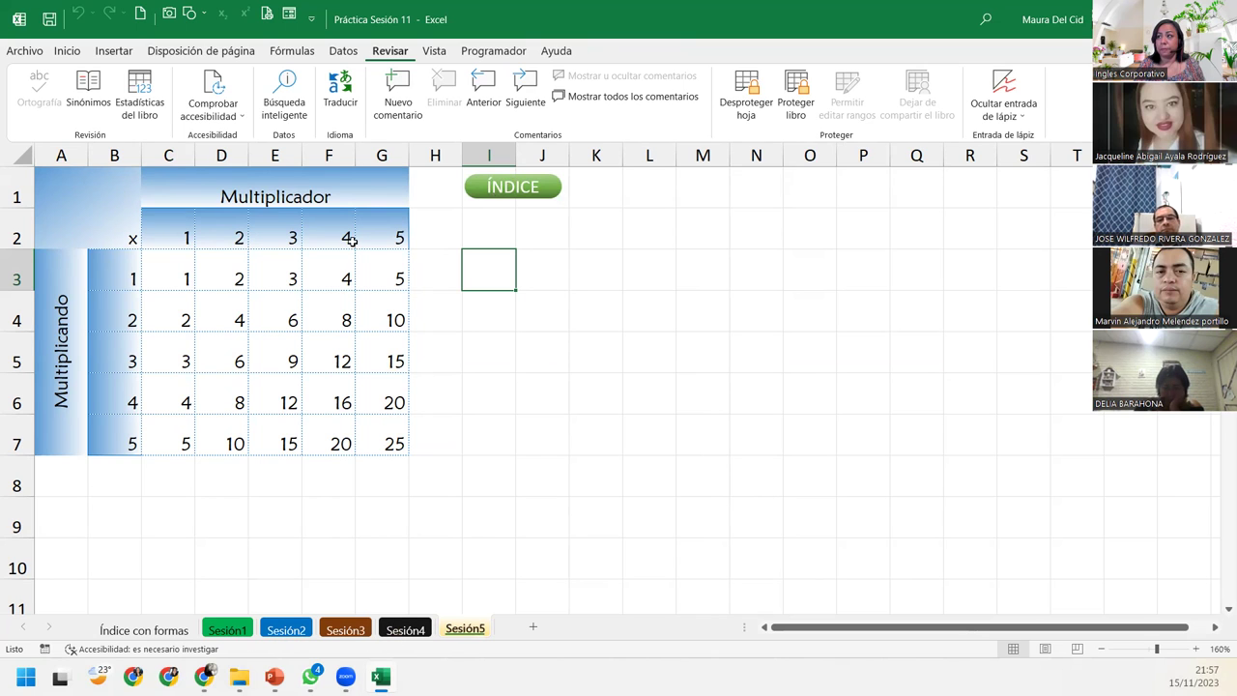
pyautogui.click(406, 629)
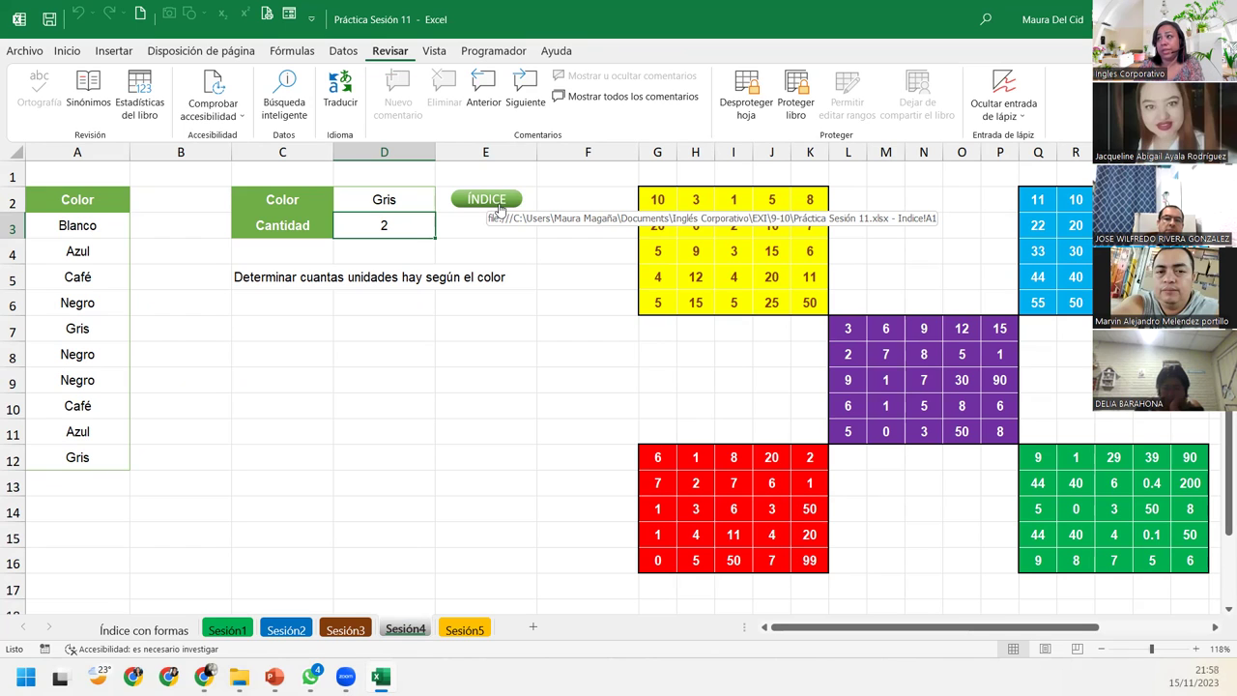
pyautogui.click(466, 631)
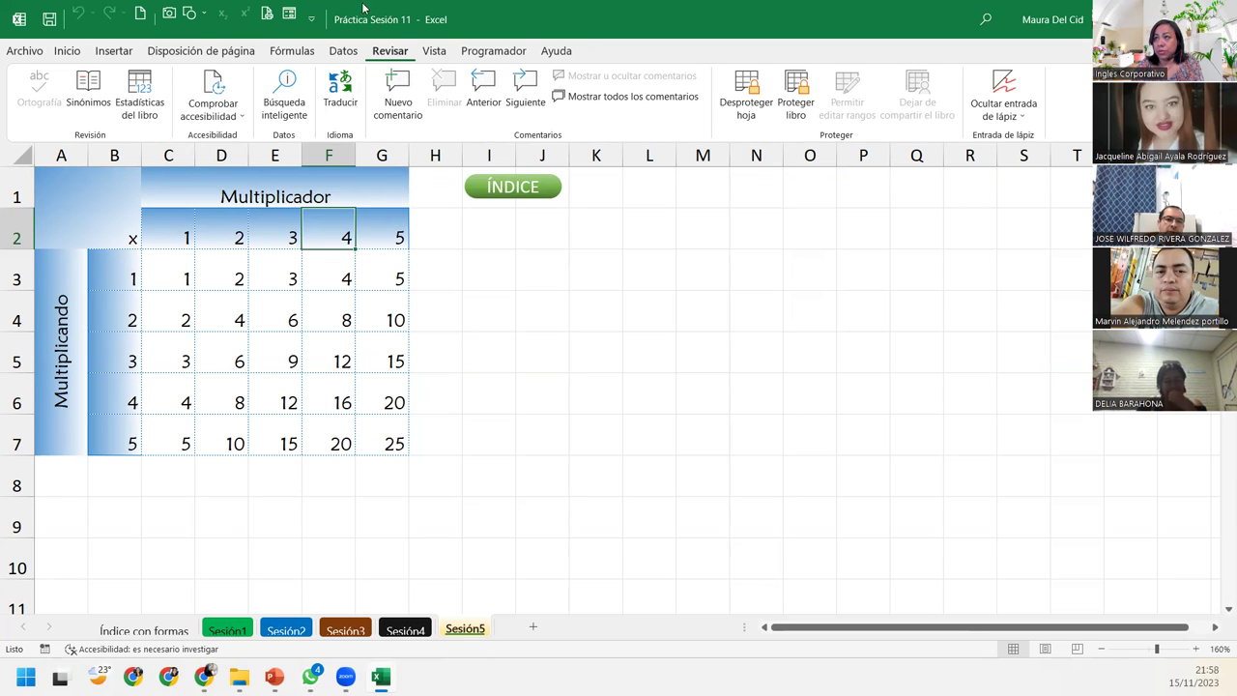
pyautogui.click(42, 52)
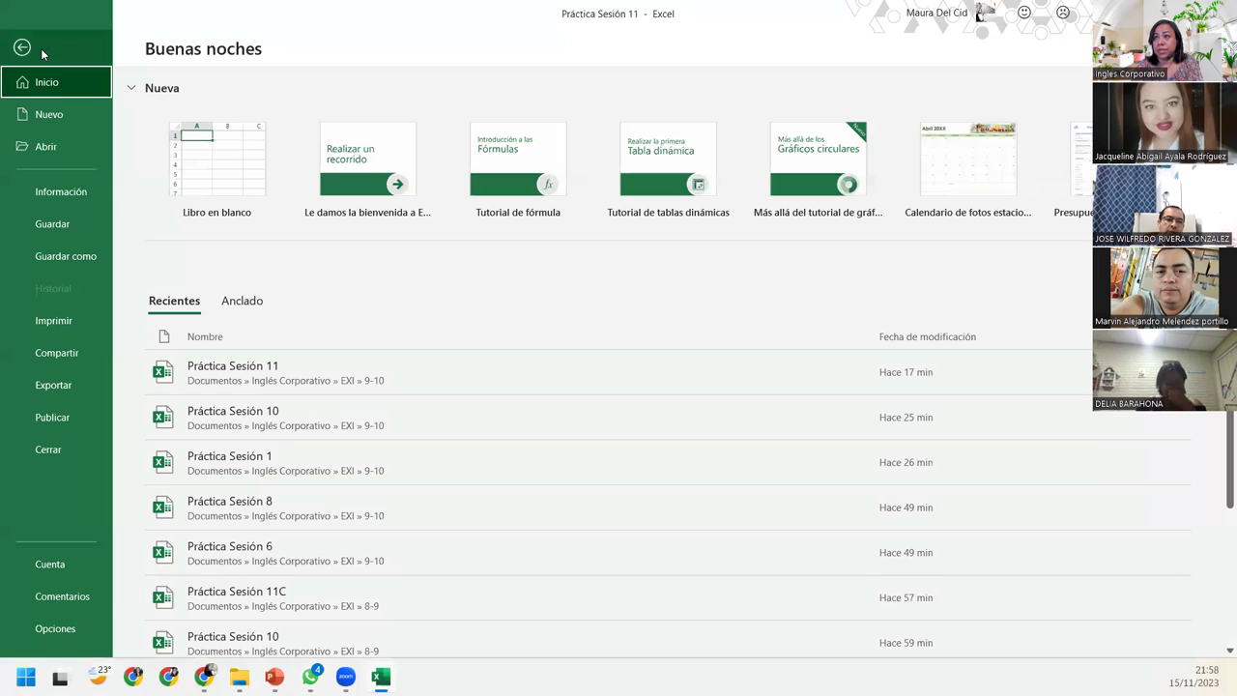
pyautogui.click(73, 193)
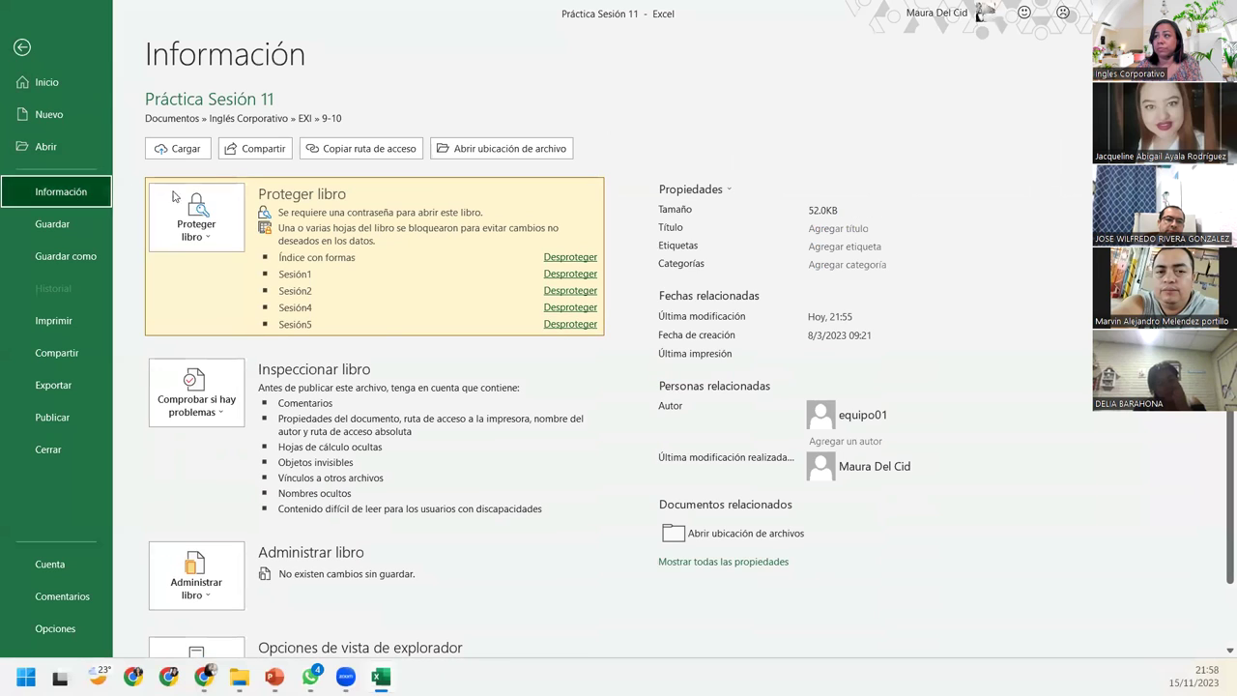
pyautogui.click(204, 229)
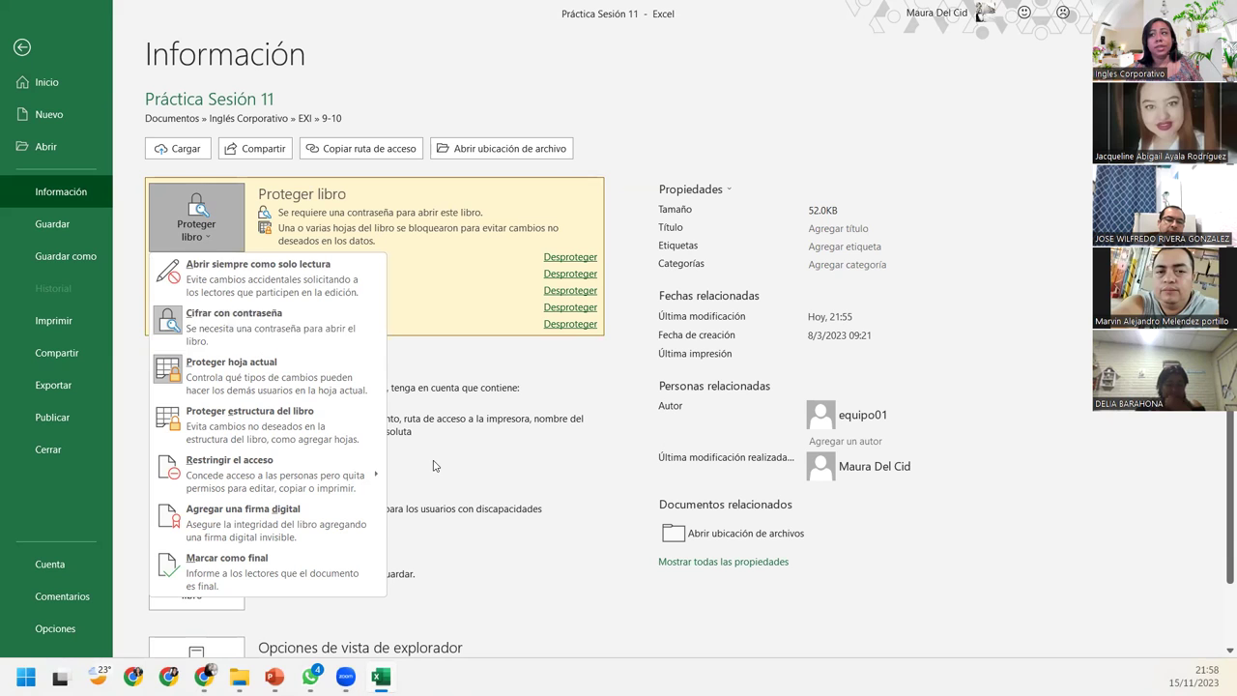
pyautogui.click(484, 372)
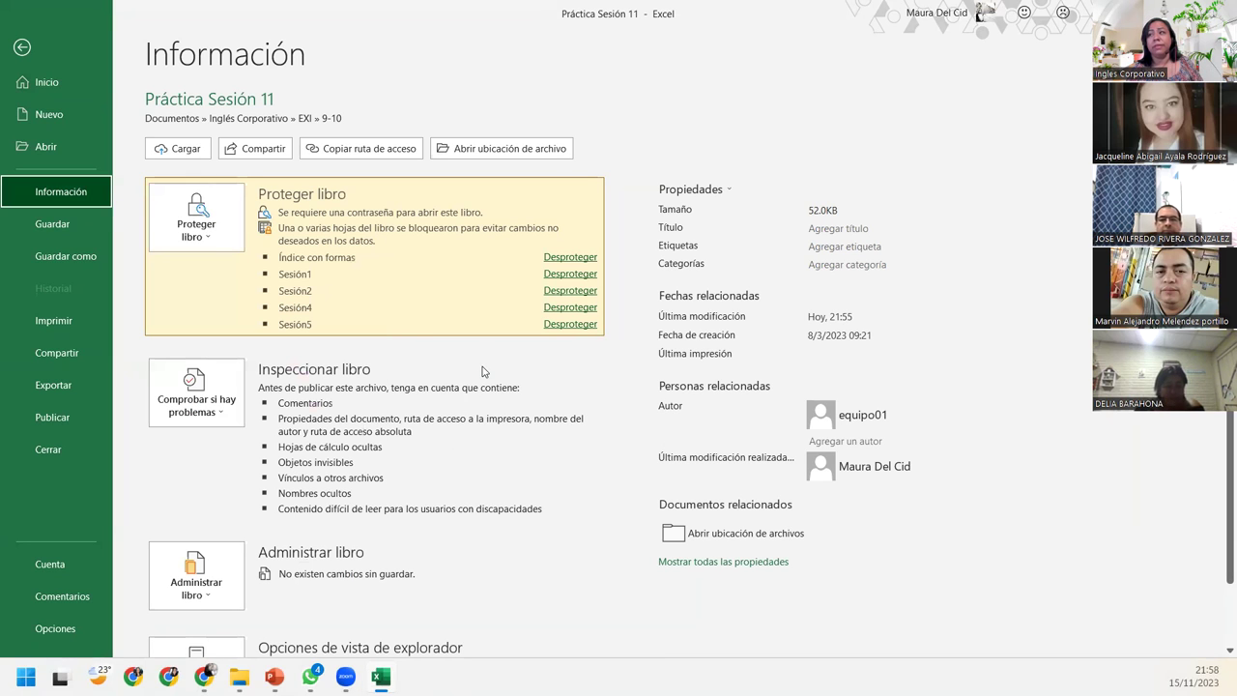
pyautogui.click(199, 225)
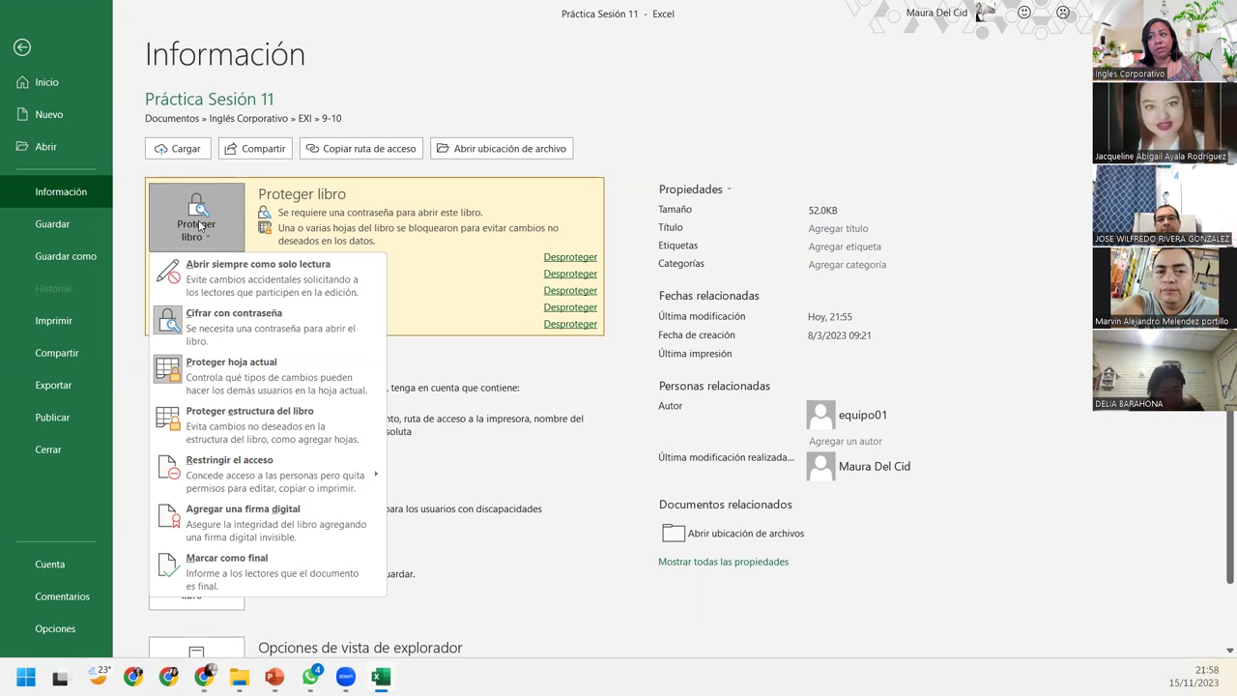
pyautogui.click(19, 50)
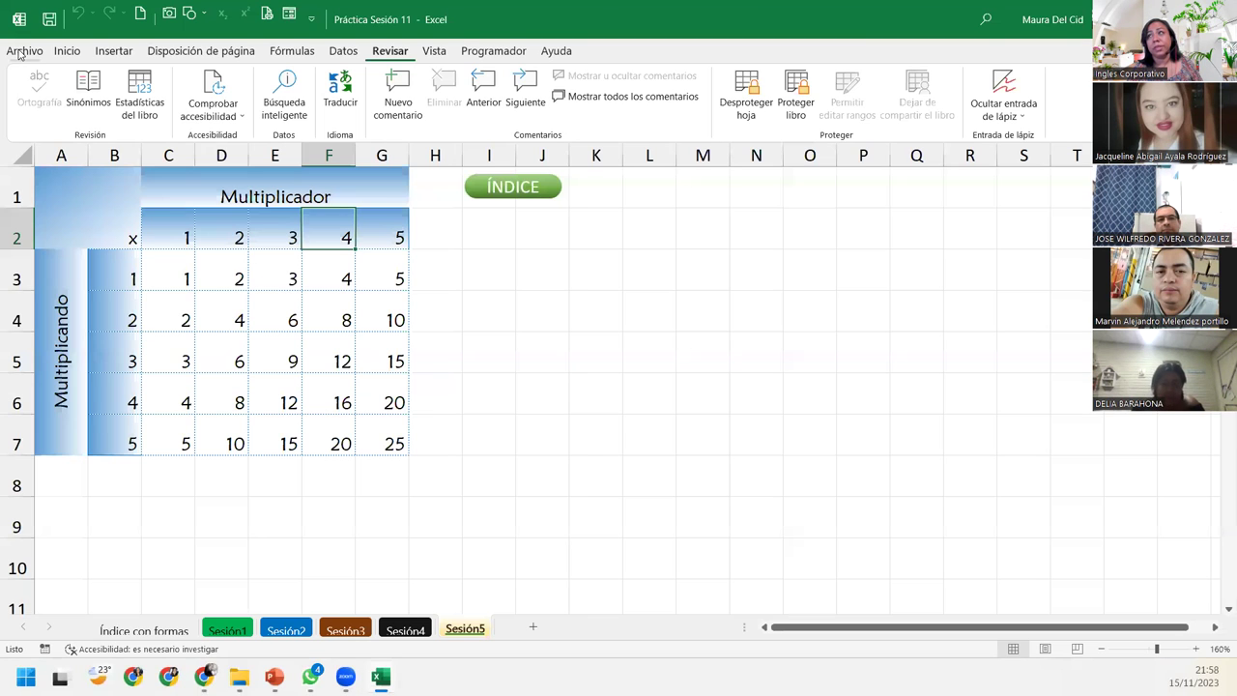
pyautogui.click(793, 99)
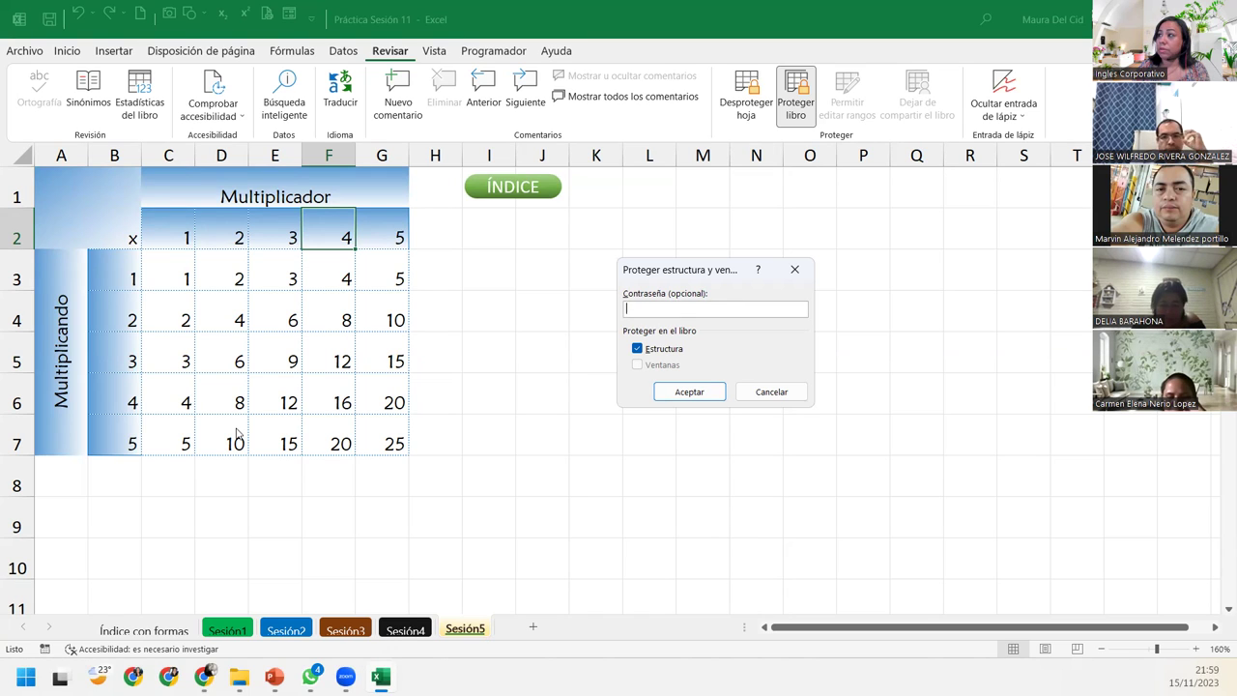
pyautogui.click(800, 399)
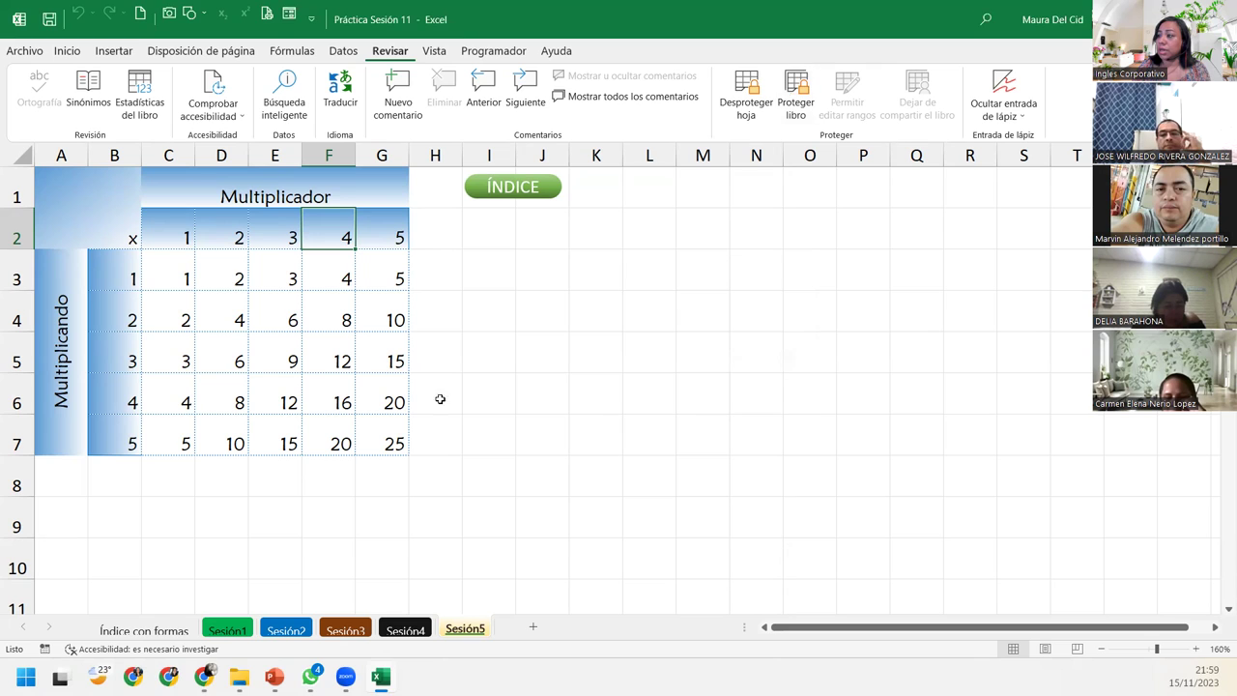
pyautogui.moveTo(240, 674)
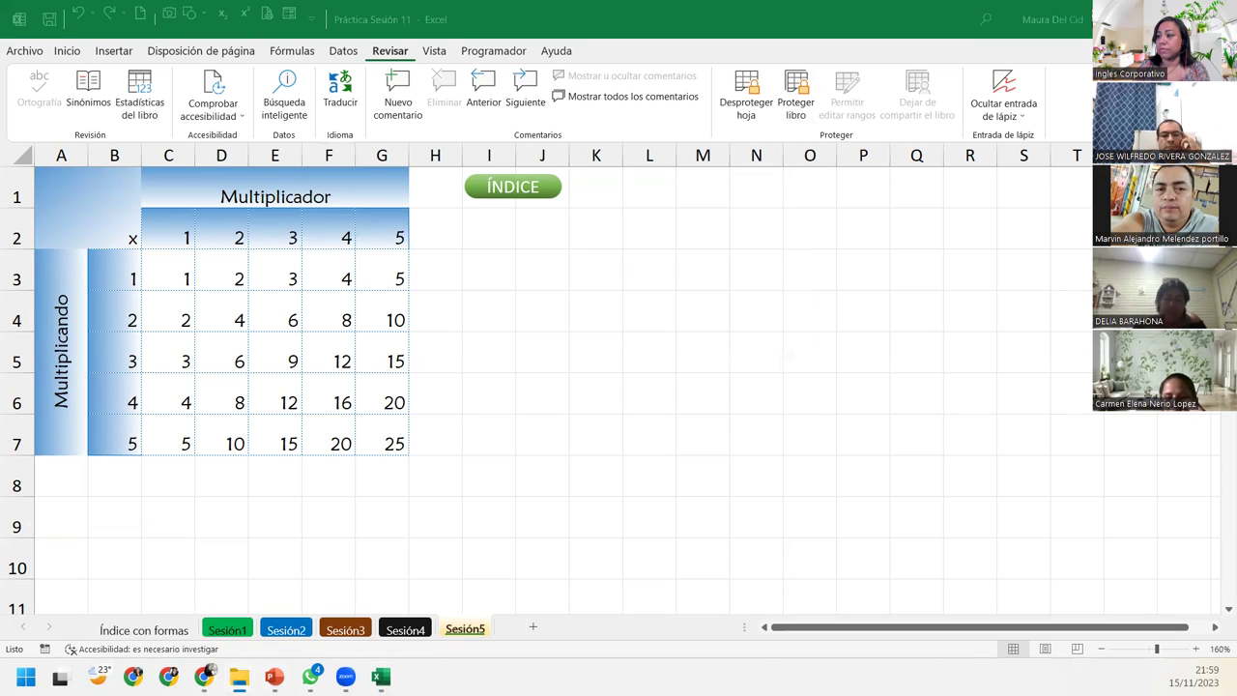
# Open Práctica Sesión 10 from the 9-10 folder window
pyautogui.click(152, 593)
pyautogui.click(566, 442)
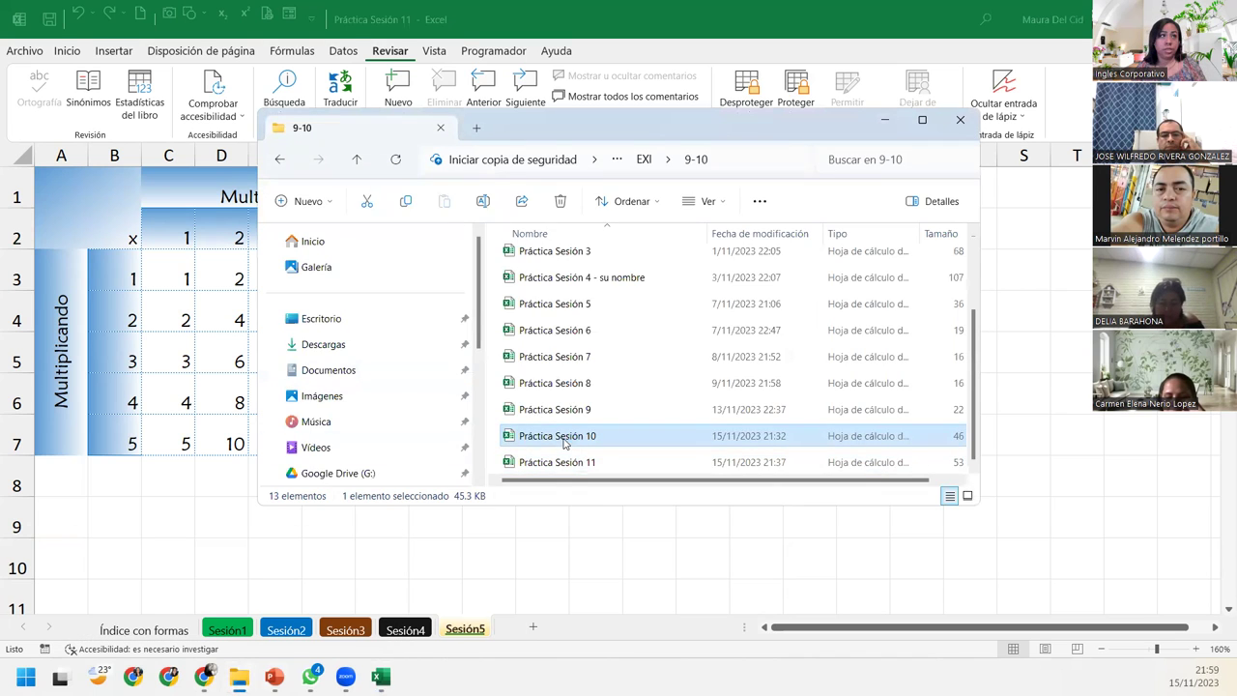
pyautogui.doubleClick(565, 443)
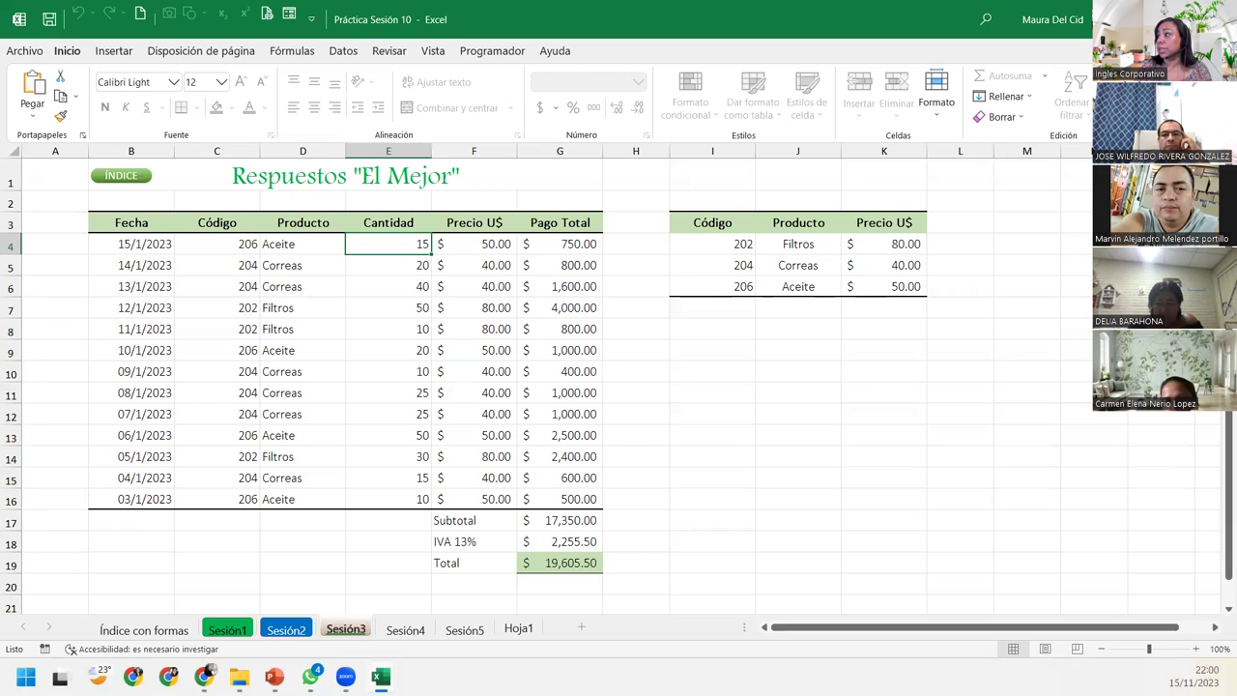
# Open the Proteger libro structure settings for Práctica Sesión 11
pyautogui.click(796, 97)
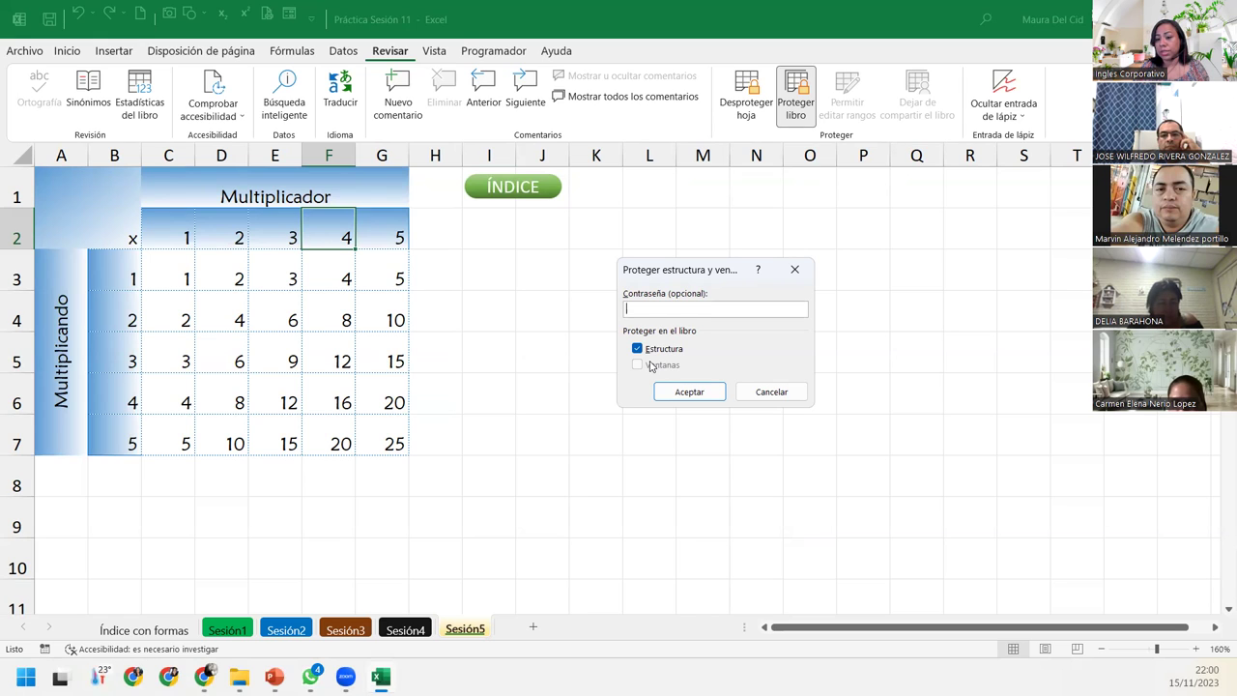
# Protect the workbook structure with a password typed twice, then dismiss Excel's warning
pyautogui.click(770, 391)
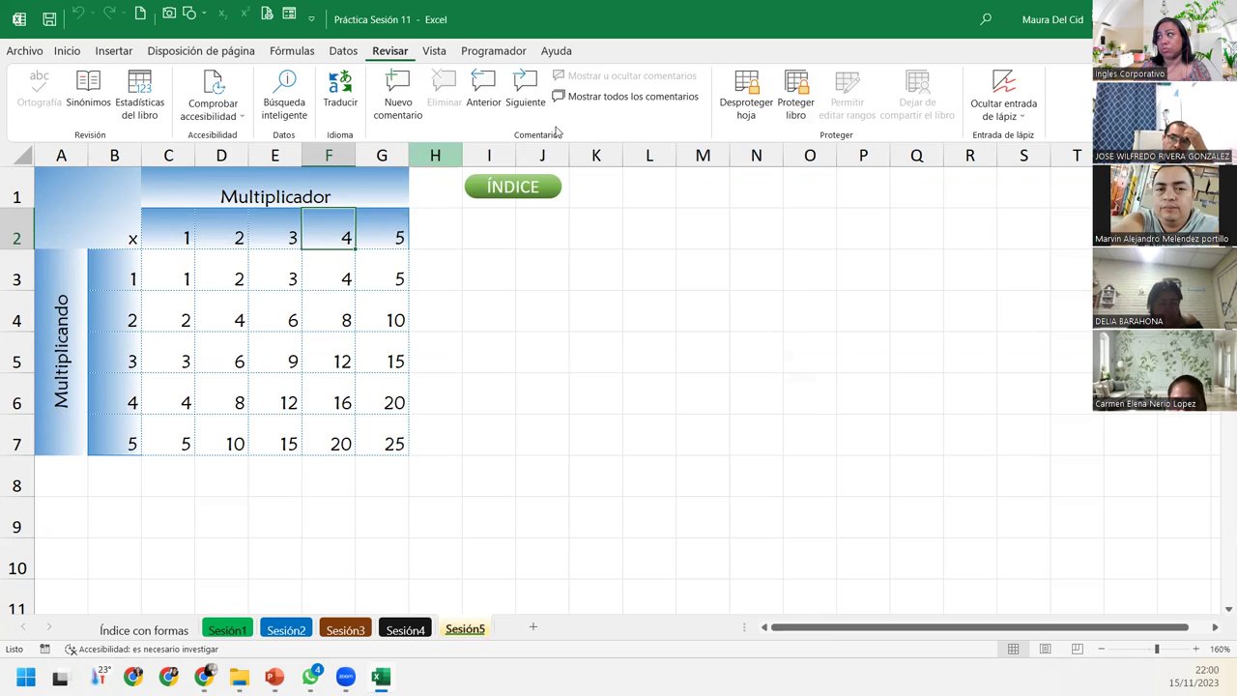
pyautogui.click(798, 82)
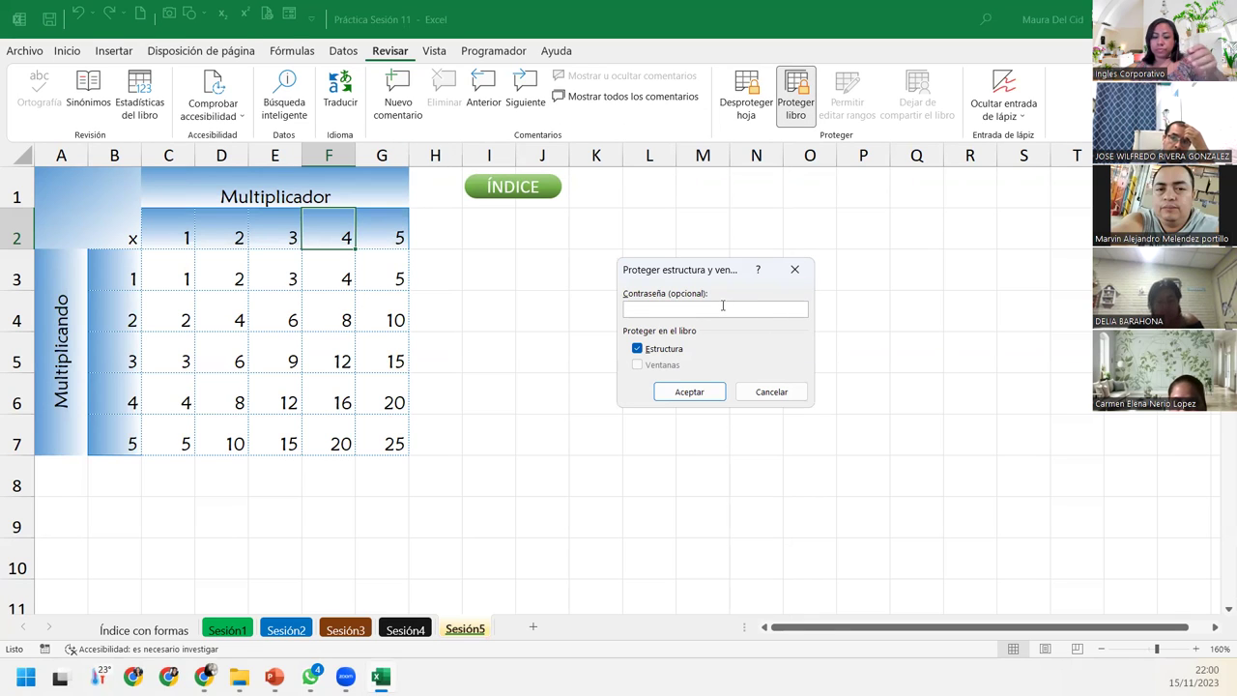
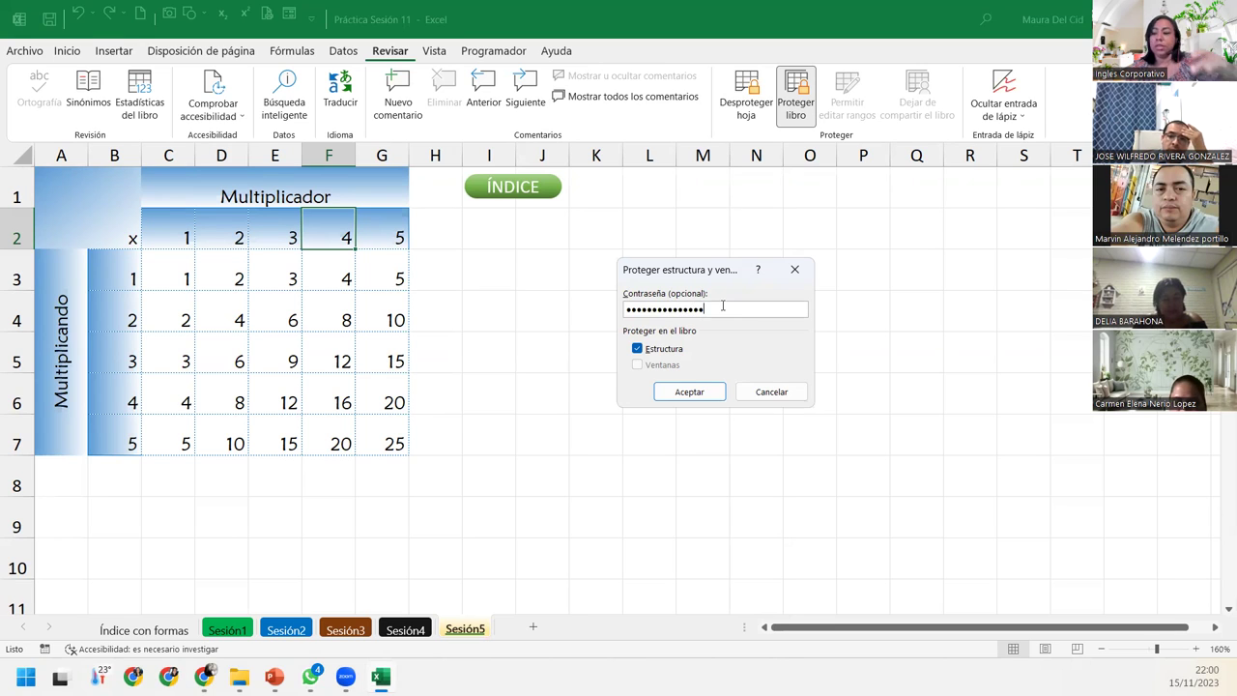
pyautogui.press('Return')
pyautogui.press('Return')
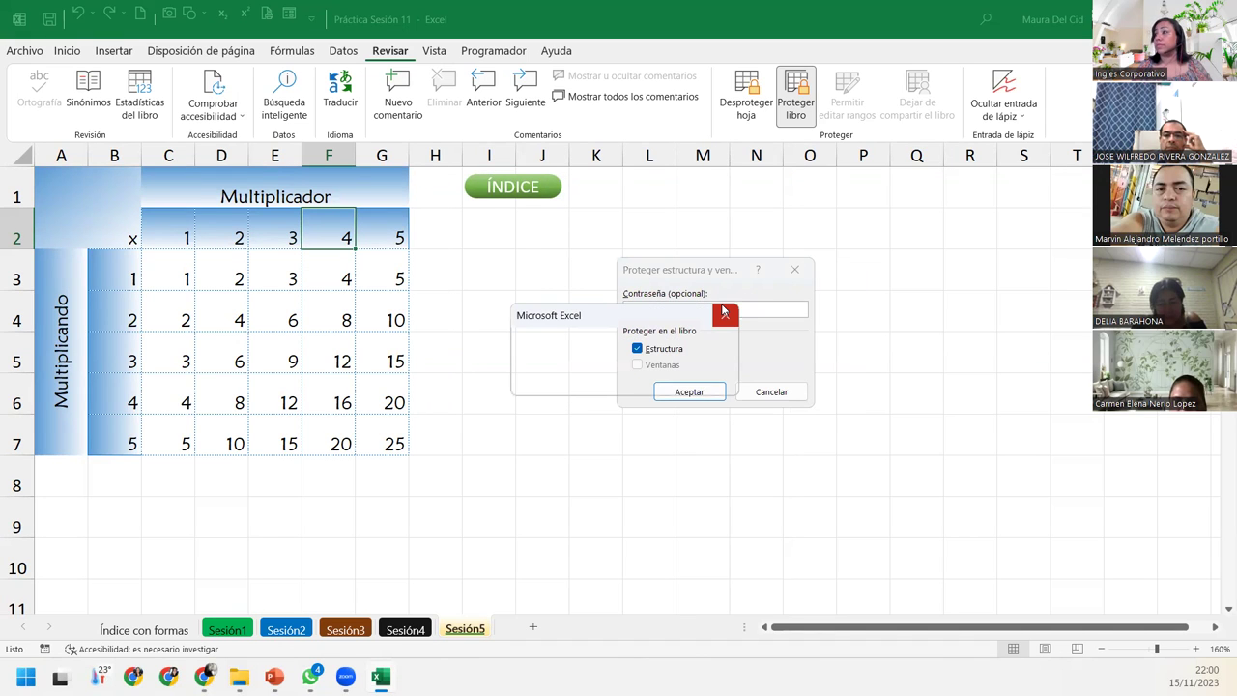
pyautogui.click(724, 312)
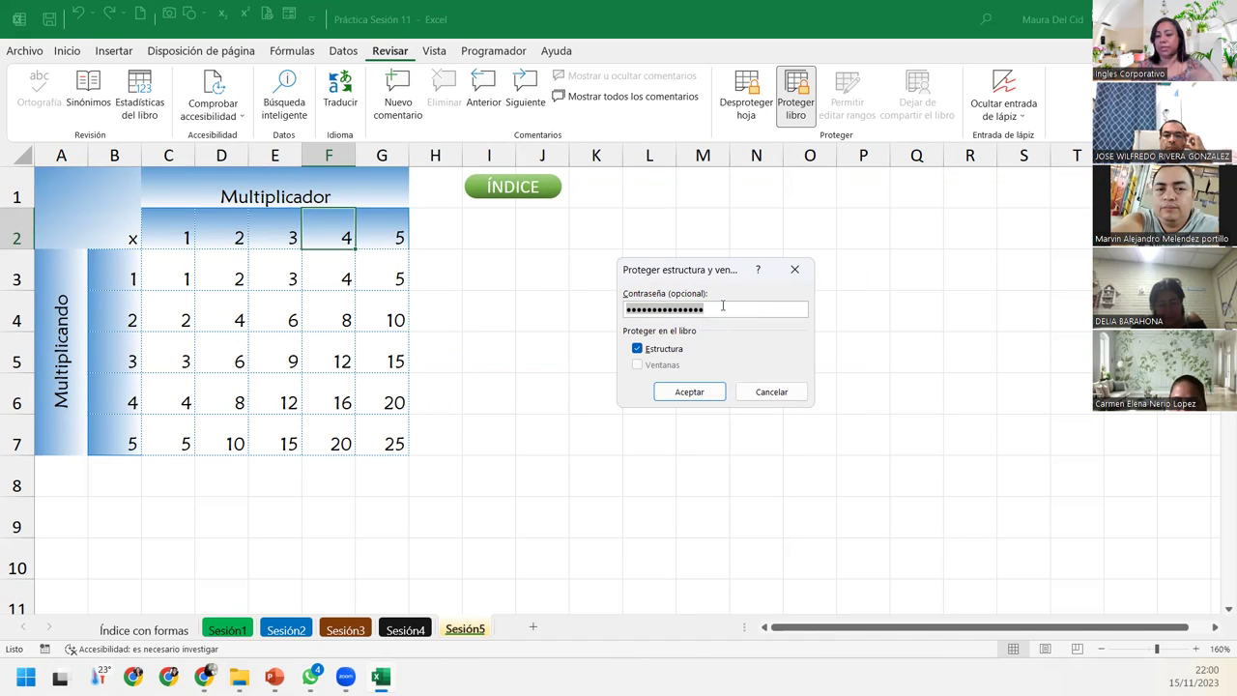
# Re-enter a new structure password and confirm it to apply protection
pyautogui.press('BackSpace')
pyautogui.press('Return')
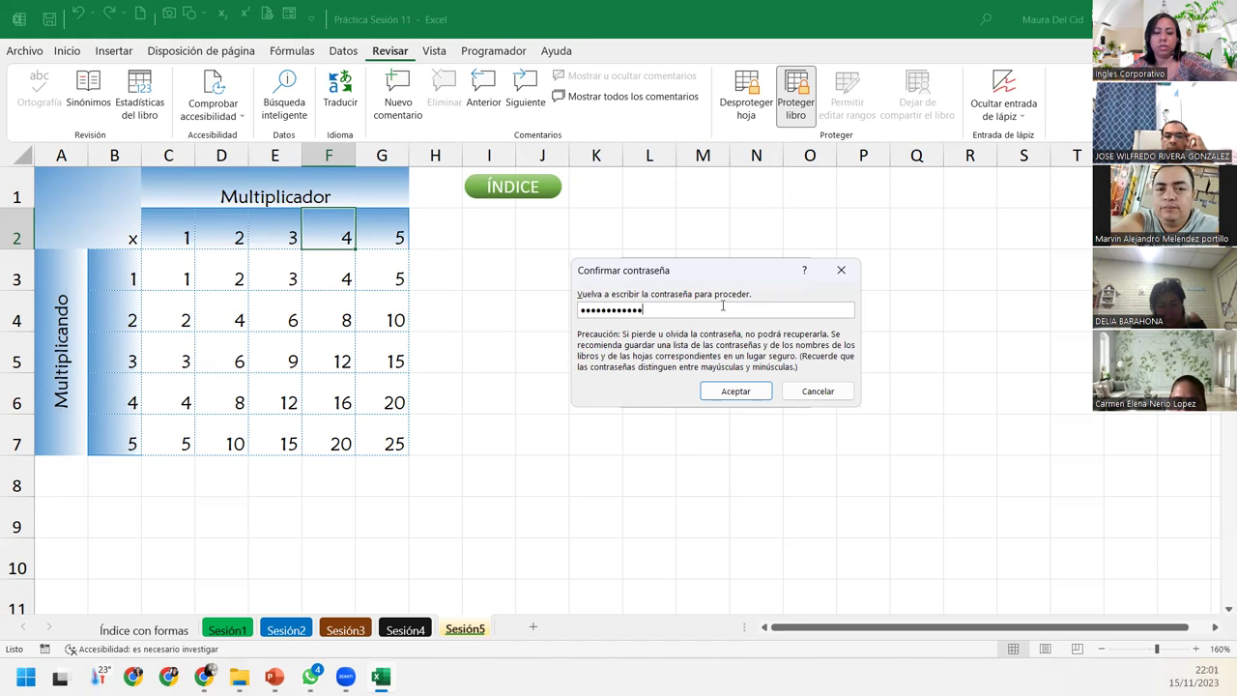
pyautogui.press('Return')
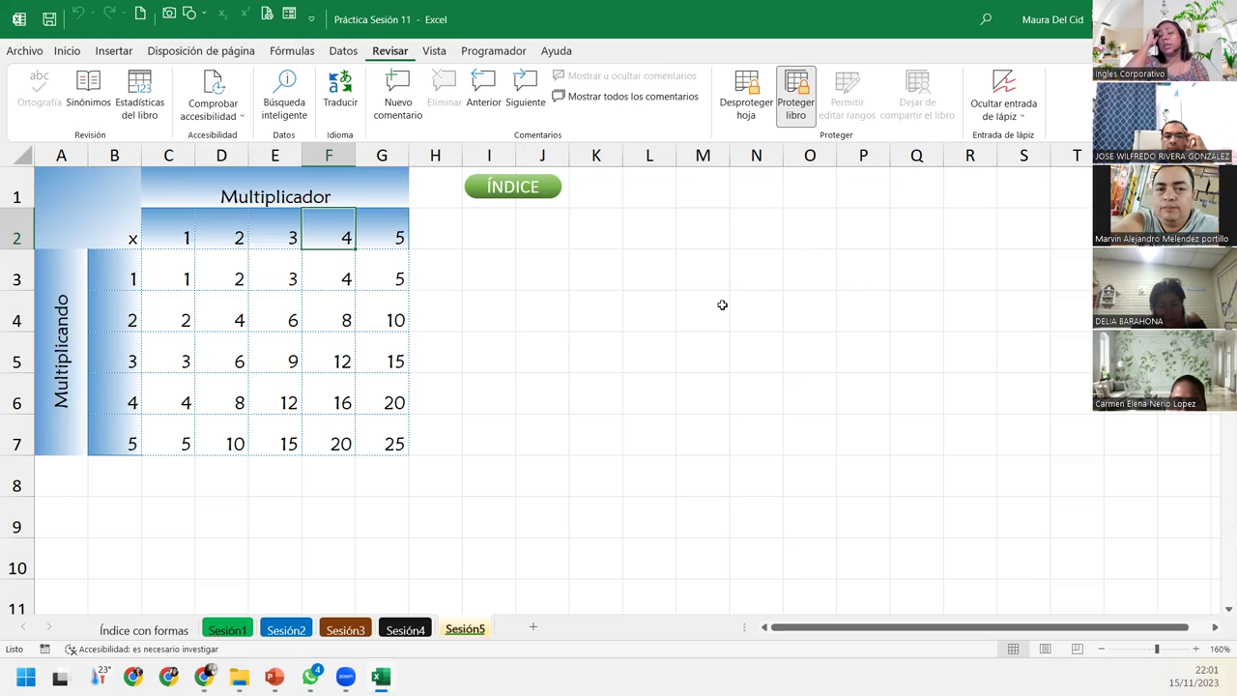